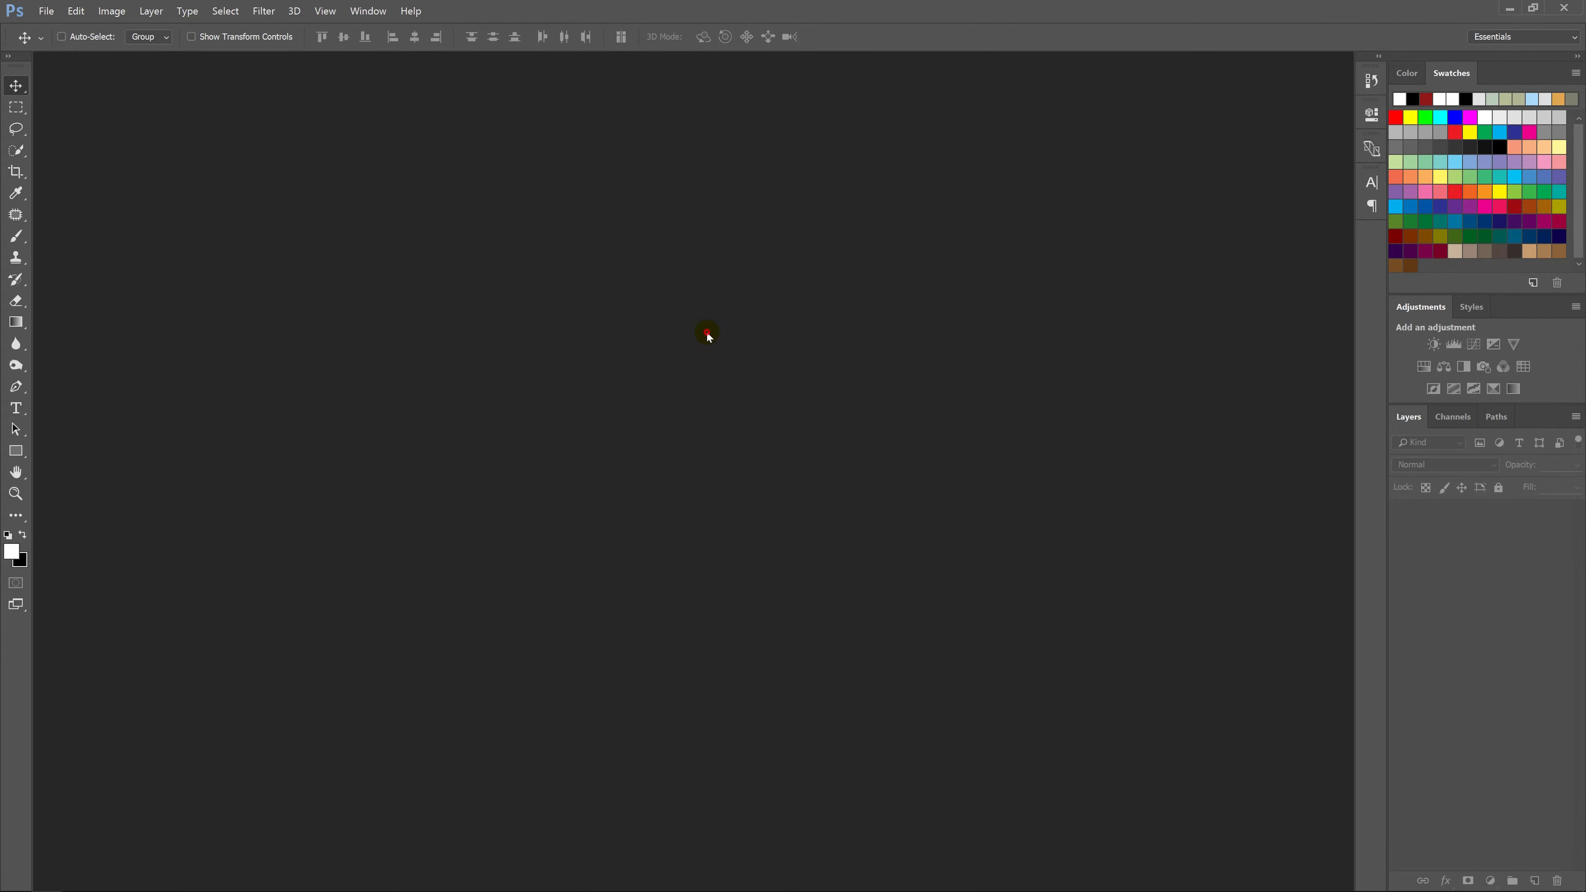
# Open the meadow photo, fit it to the window, and rename its base layer to 'land'.
pyautogui.hotkey('ctrl', 'o')
pyautogui.doubleClick(718, 112)
pyautogui.hotkey('ctrl', '0')
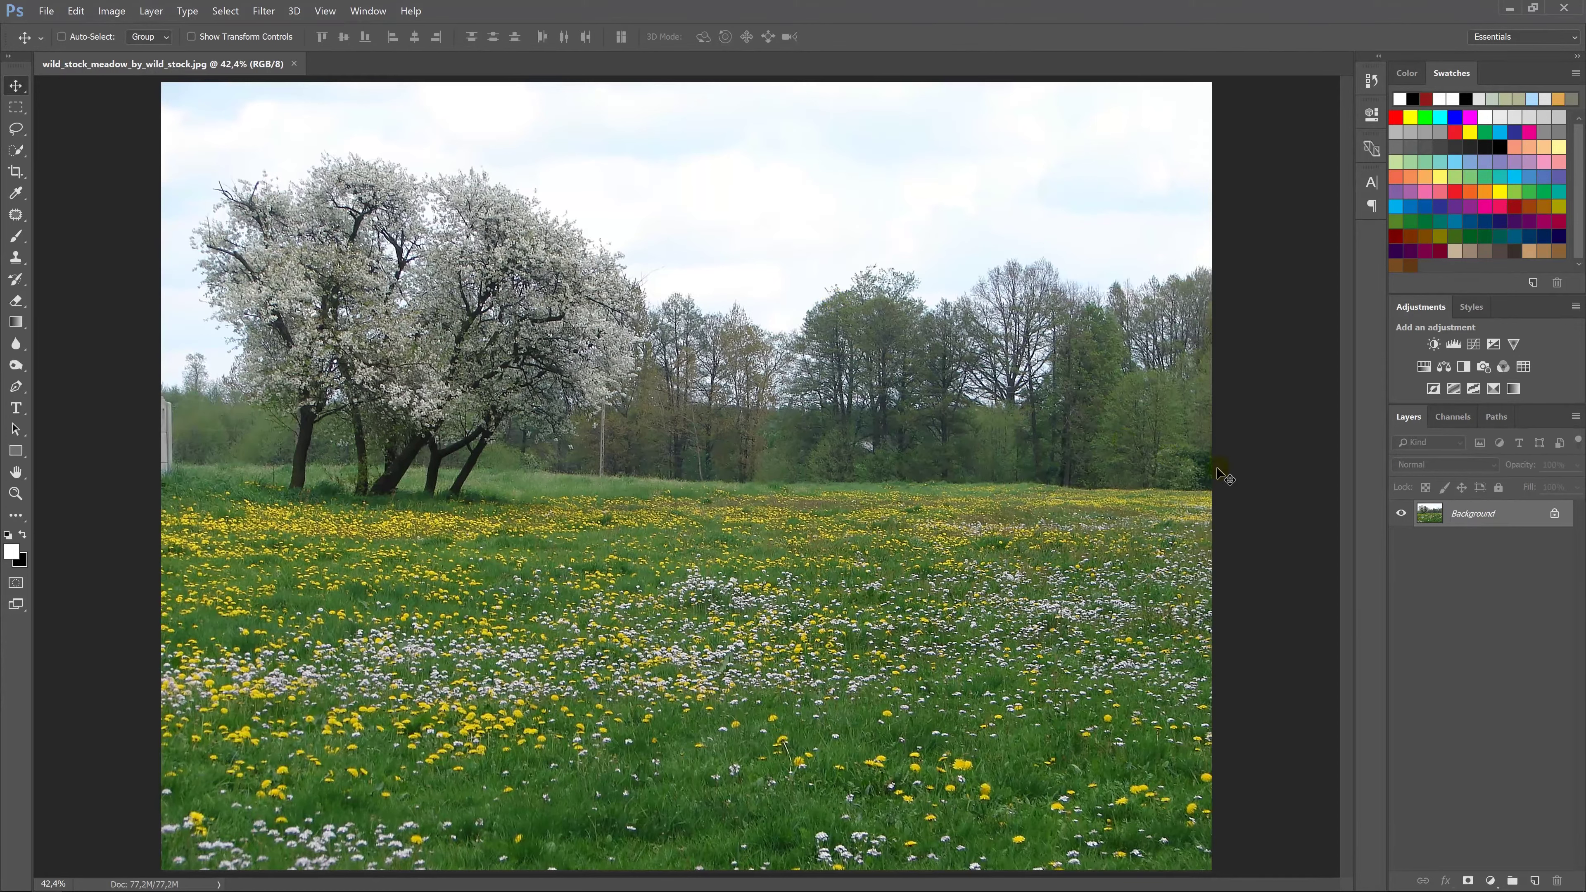
pyautogui.doubleClick(1484, 514)
pyautogui.write('land')
pyautogui.press('Return')
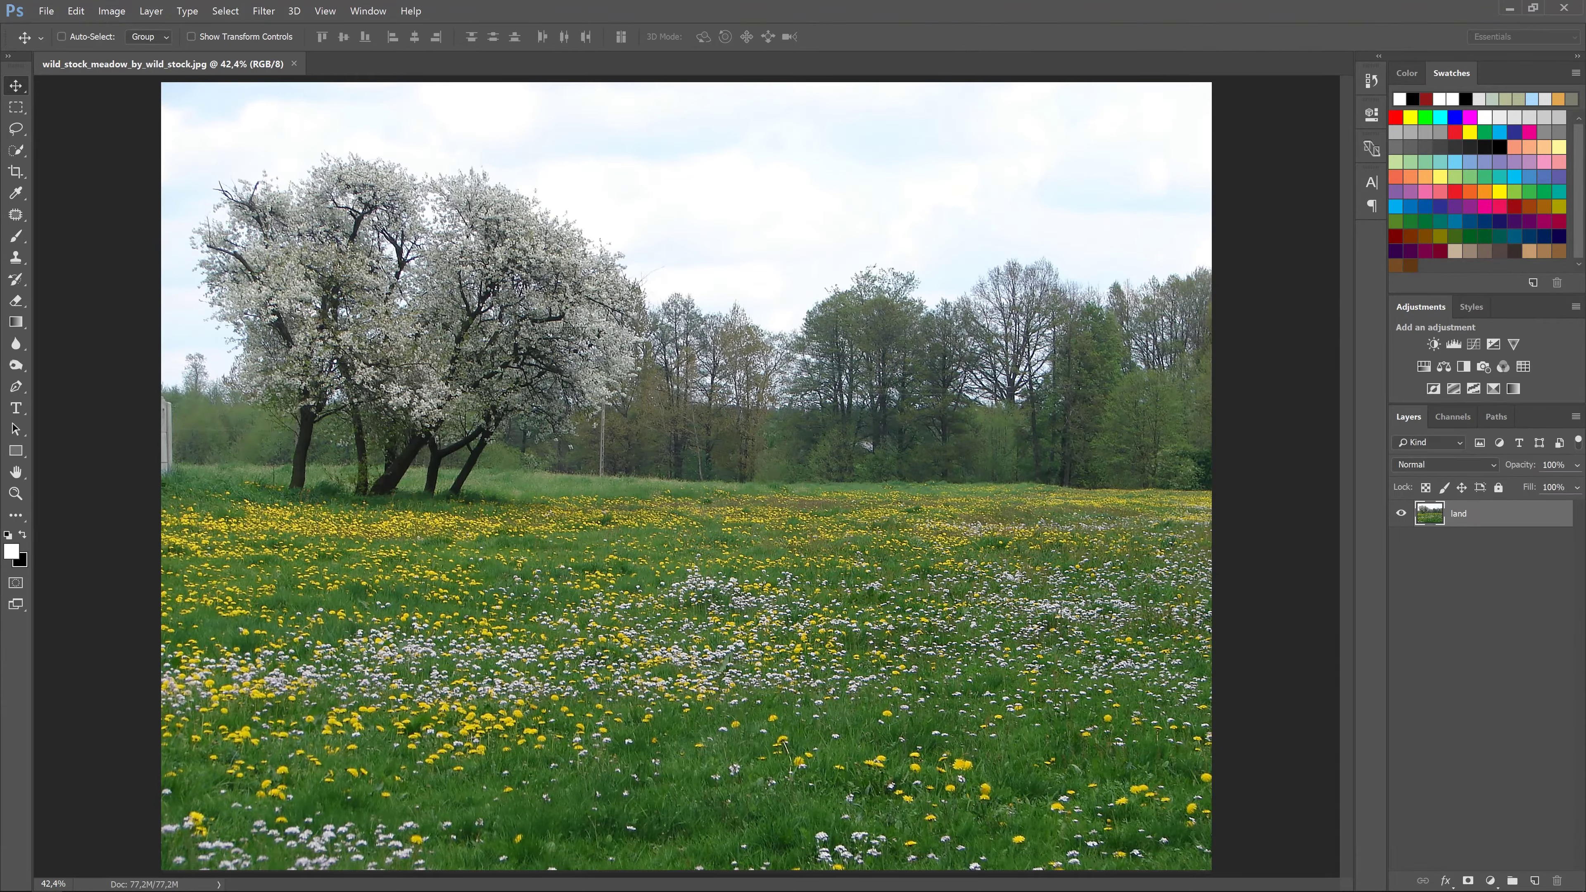
# Add a layer named 'background', fill it with light grey e0e0e0, and move it below land.
pyautogui.click(1535, 880)
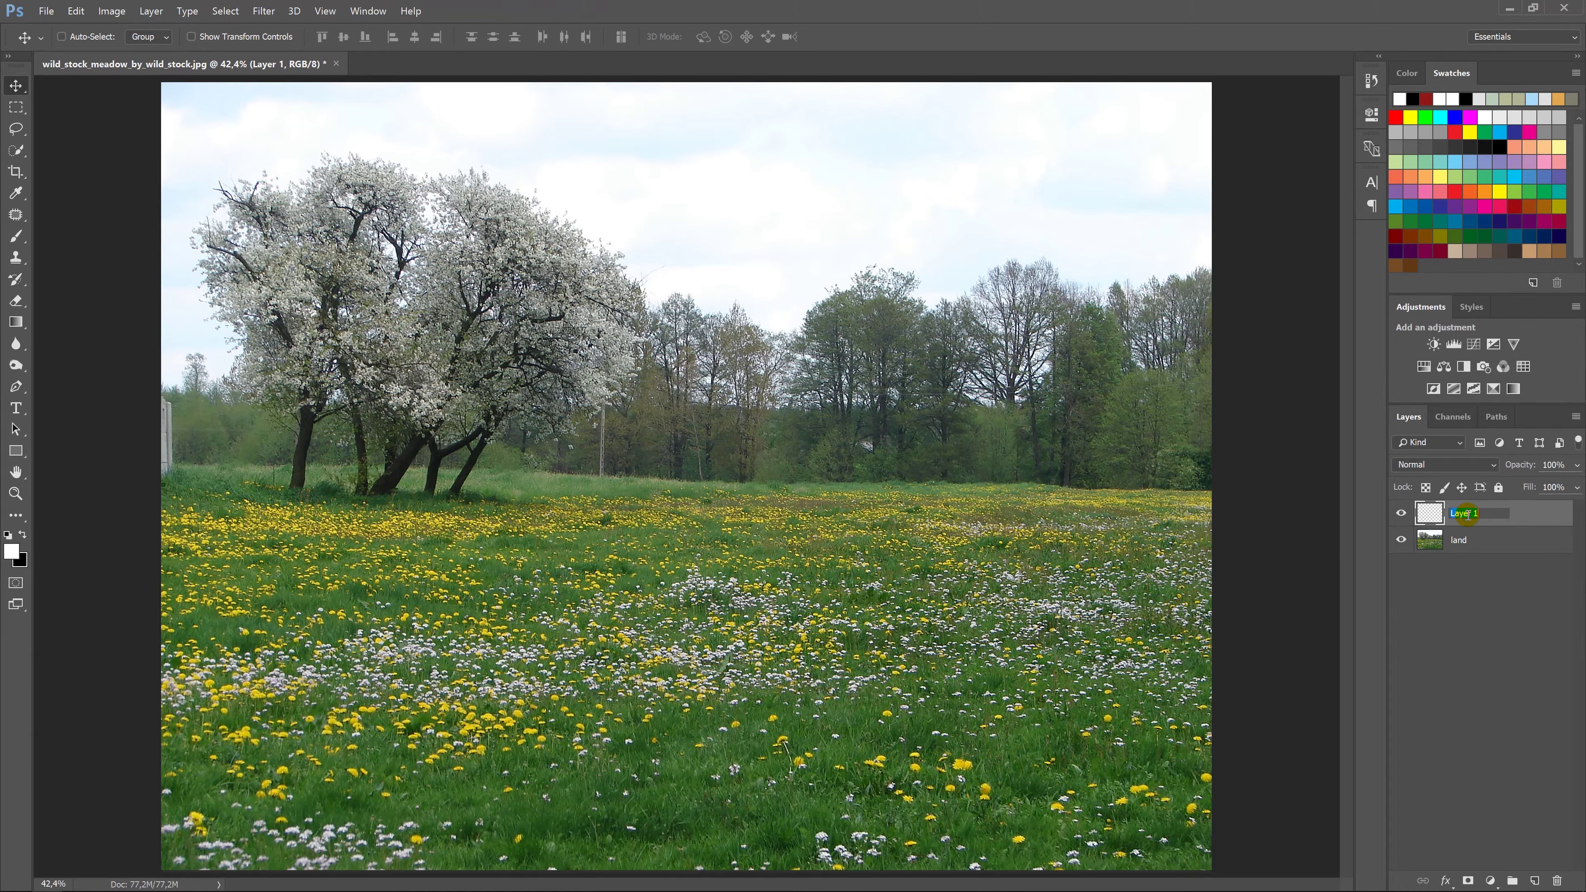
pyautogui.write('round')
pyautogui.press('Return')
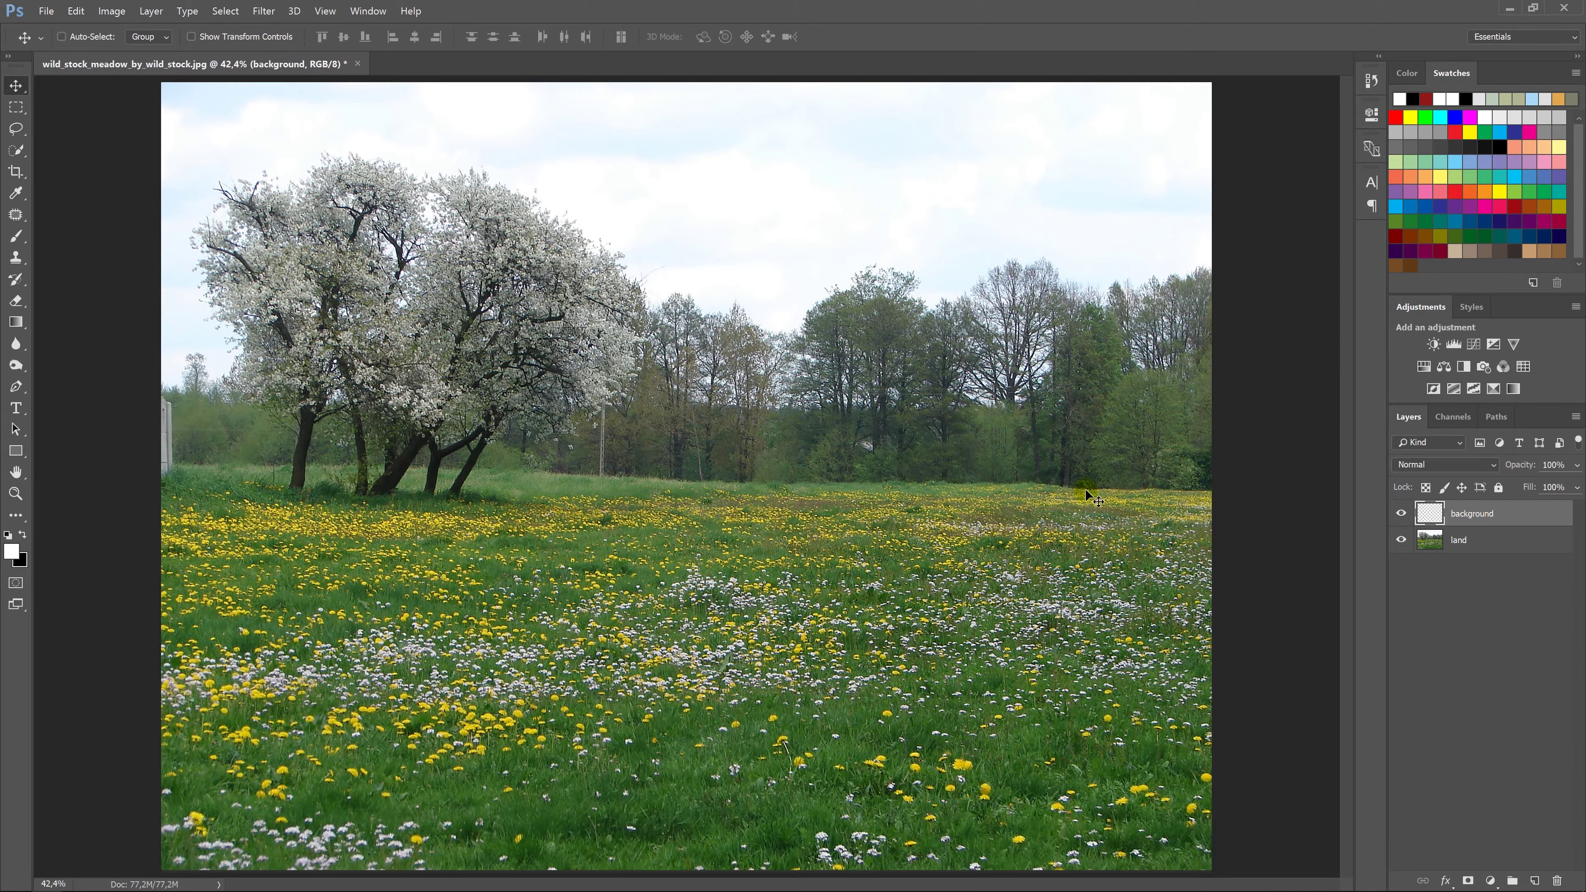
pyautogui.click(11, 551)
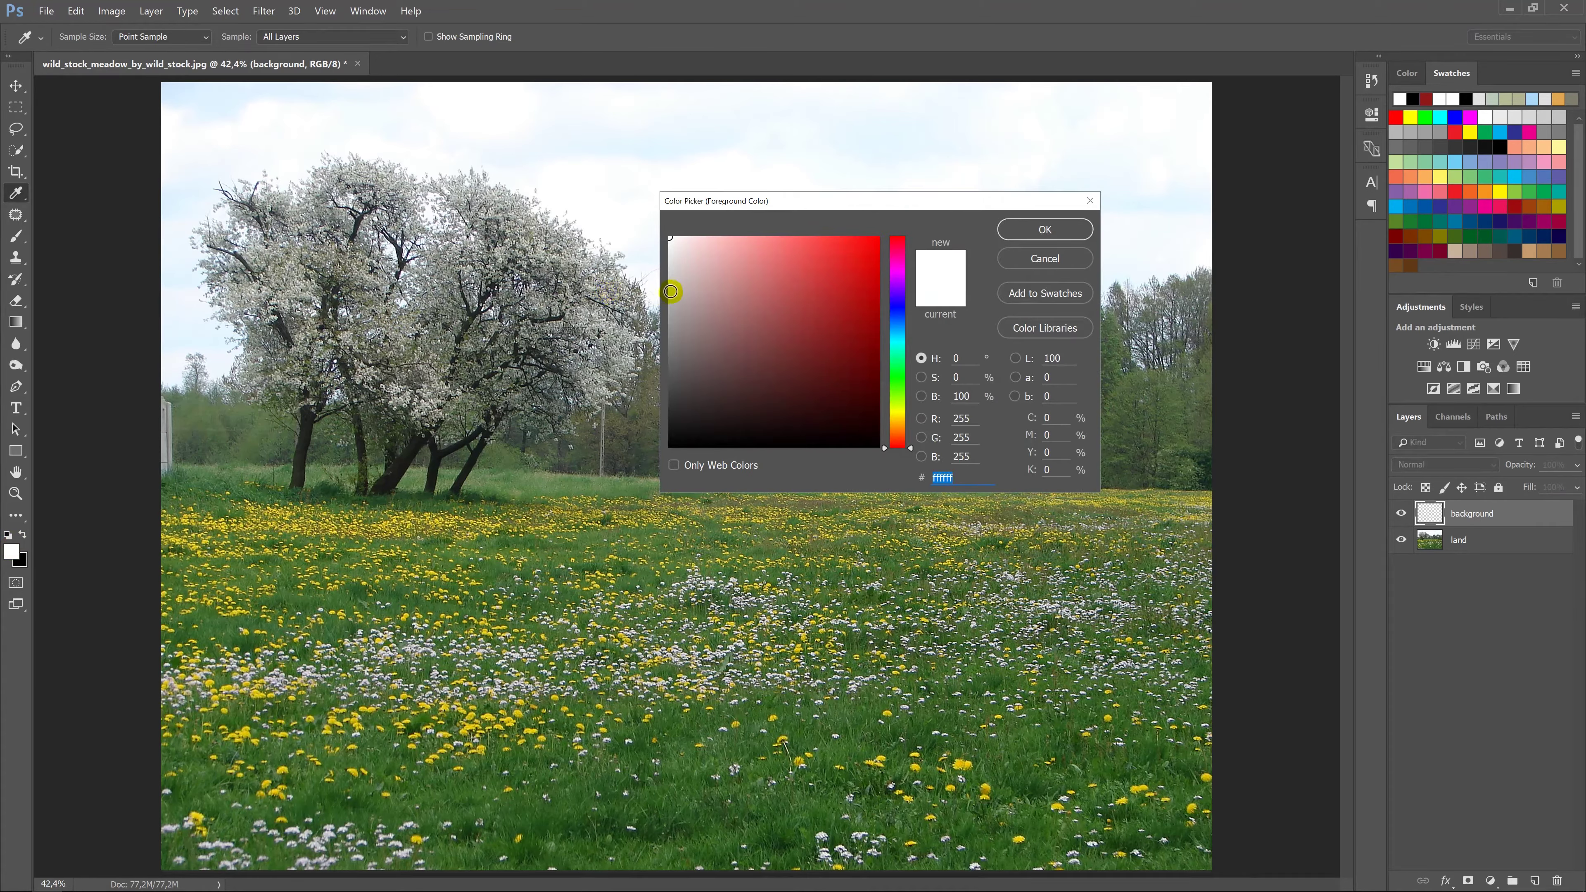
pyautogui.moveTo(671, 291); pyautogui.dragTo(643, 262)
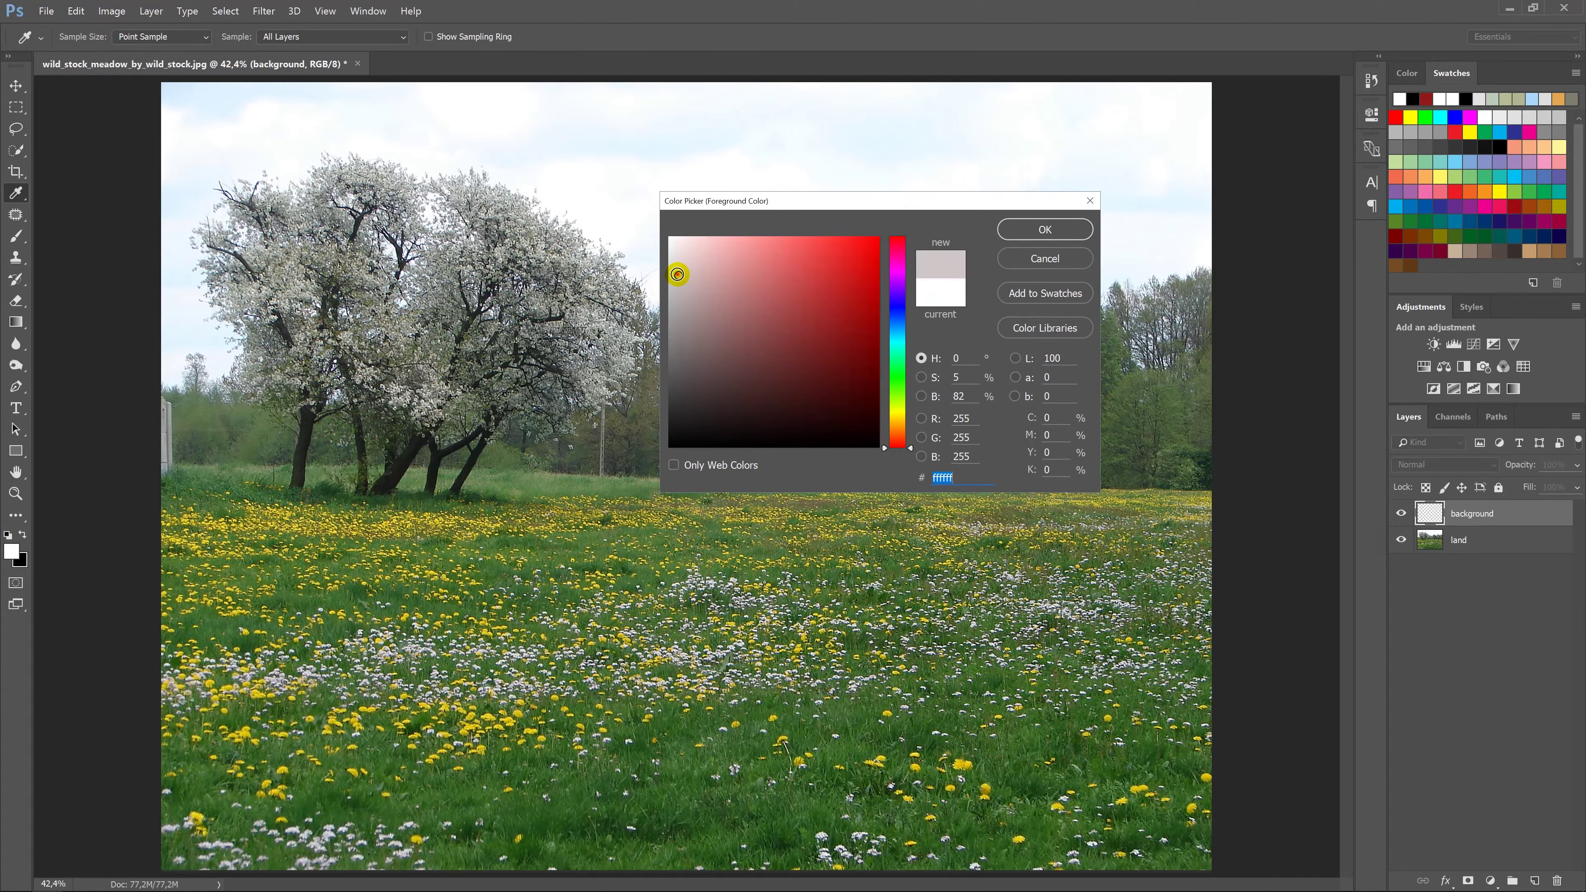
pyautogui.click(1053, 237)
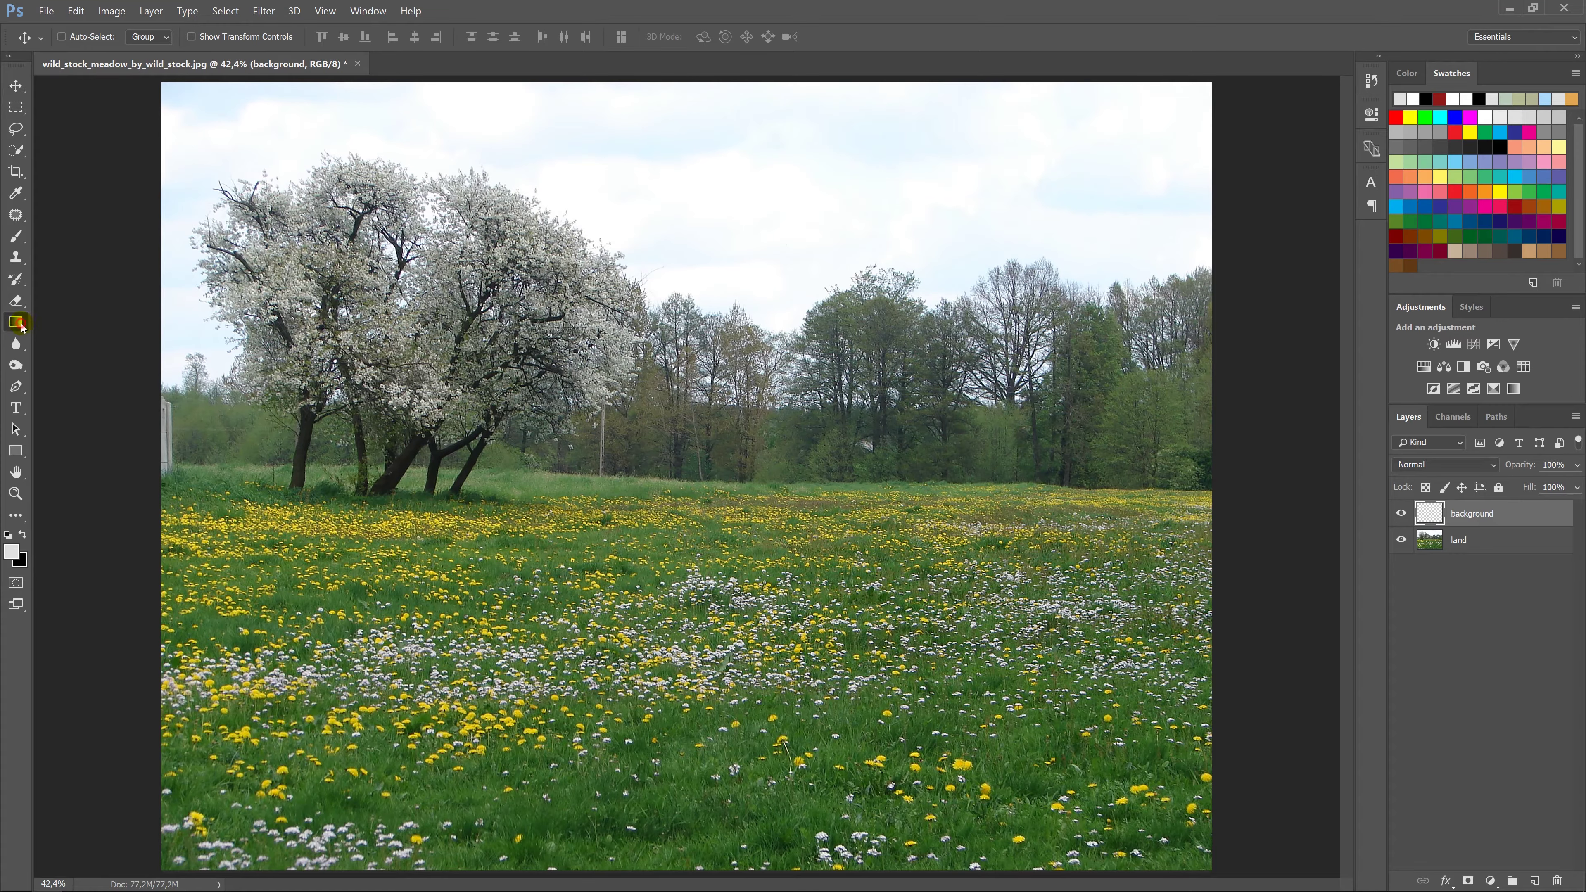
pyautogui.click(73, 337)
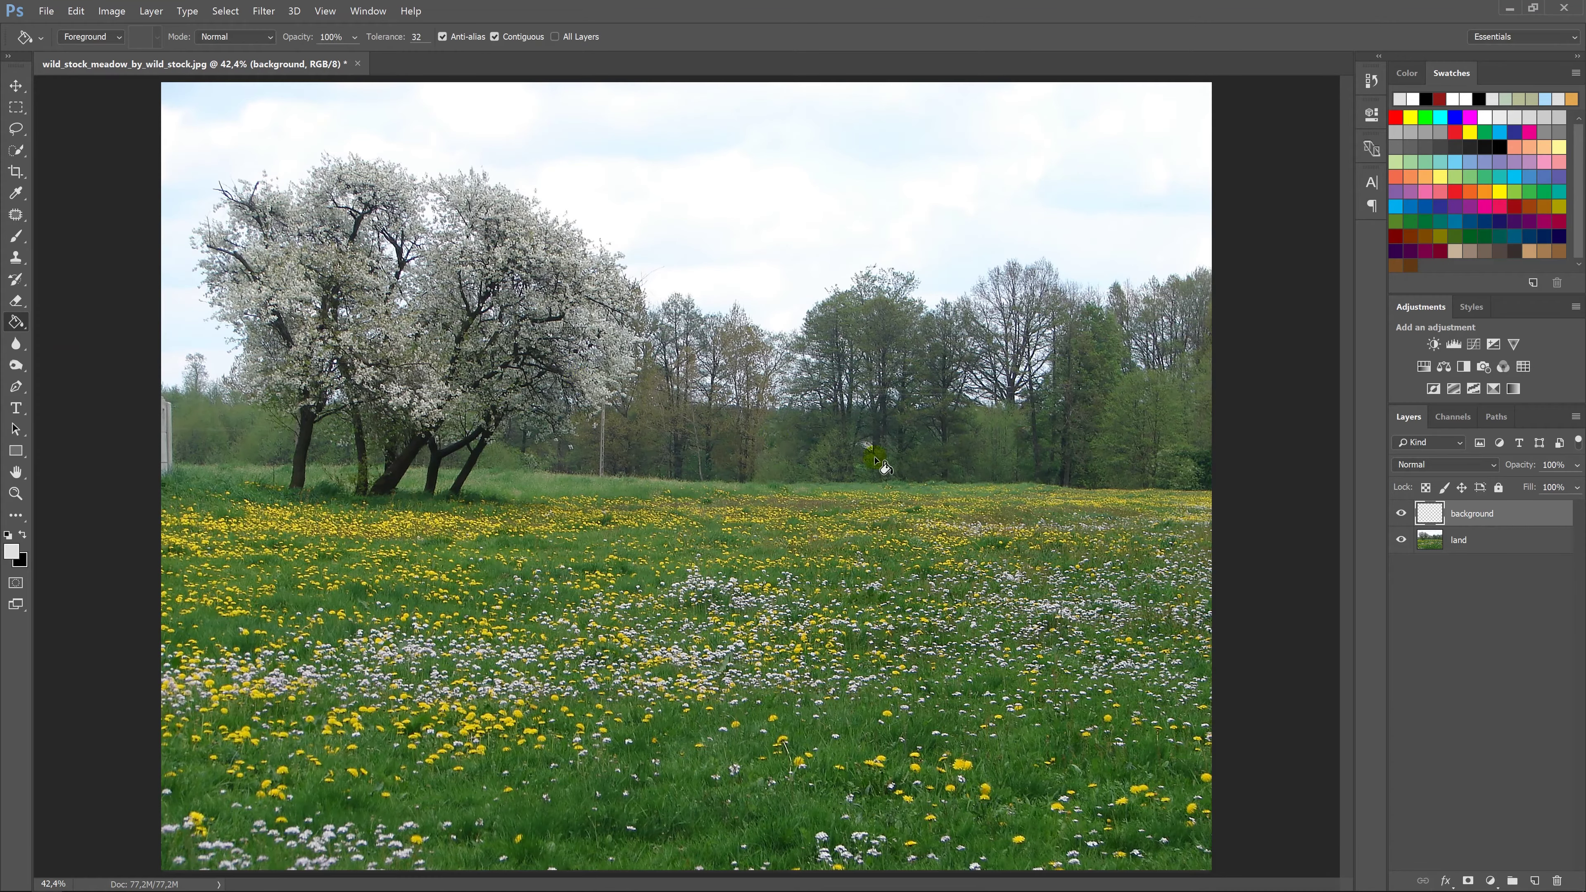
pyautogui.click(886, 493)
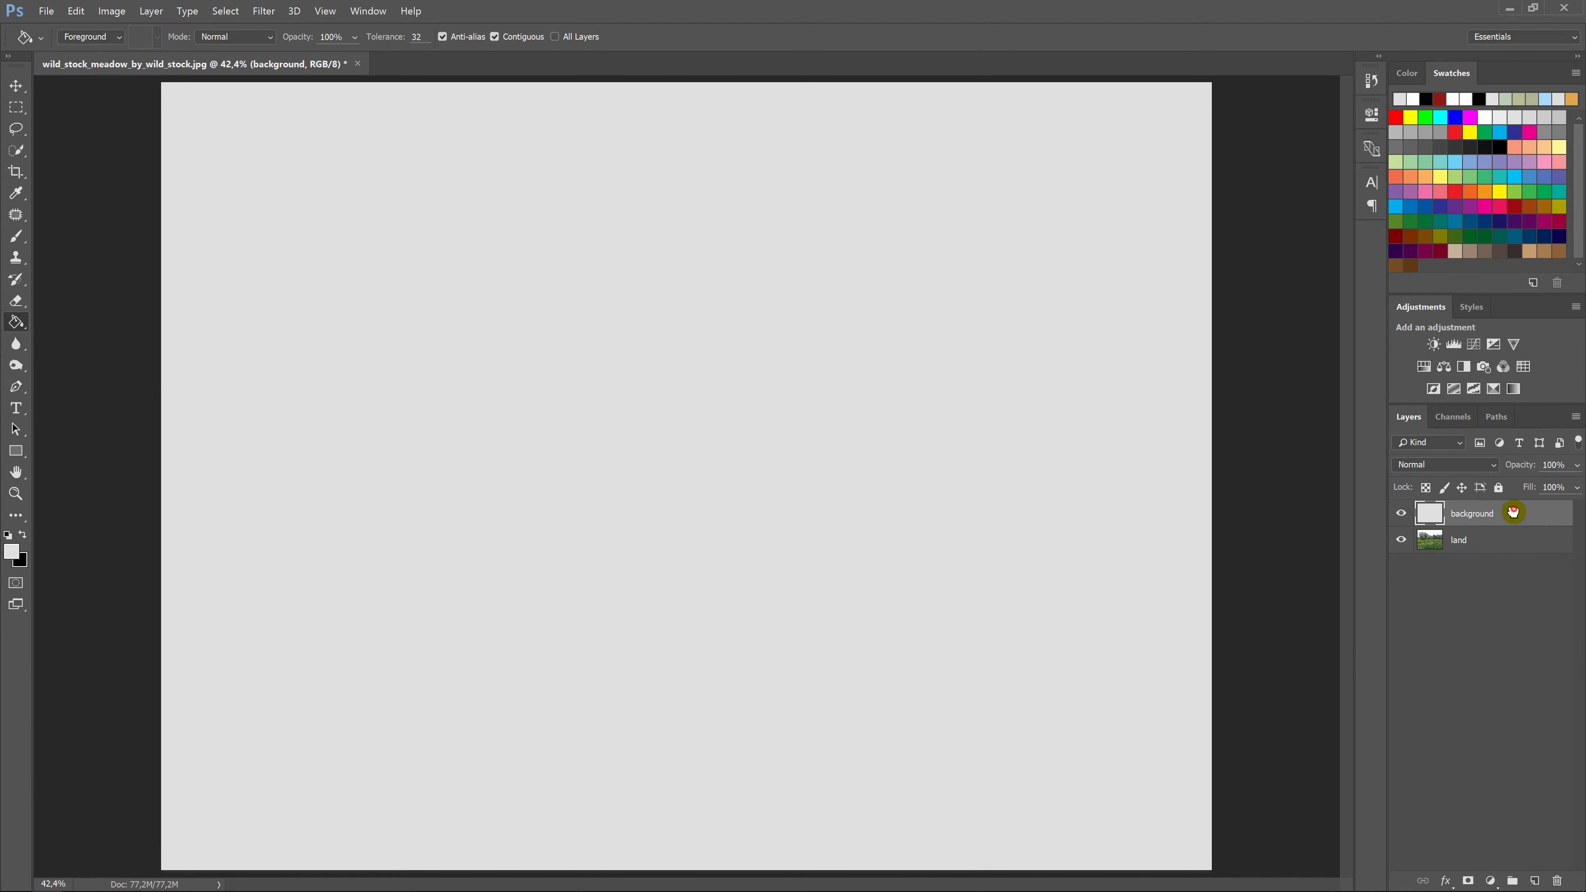
pyautogui.moveTo(1513, 512); pyautogui.dragTo(1511, 550)
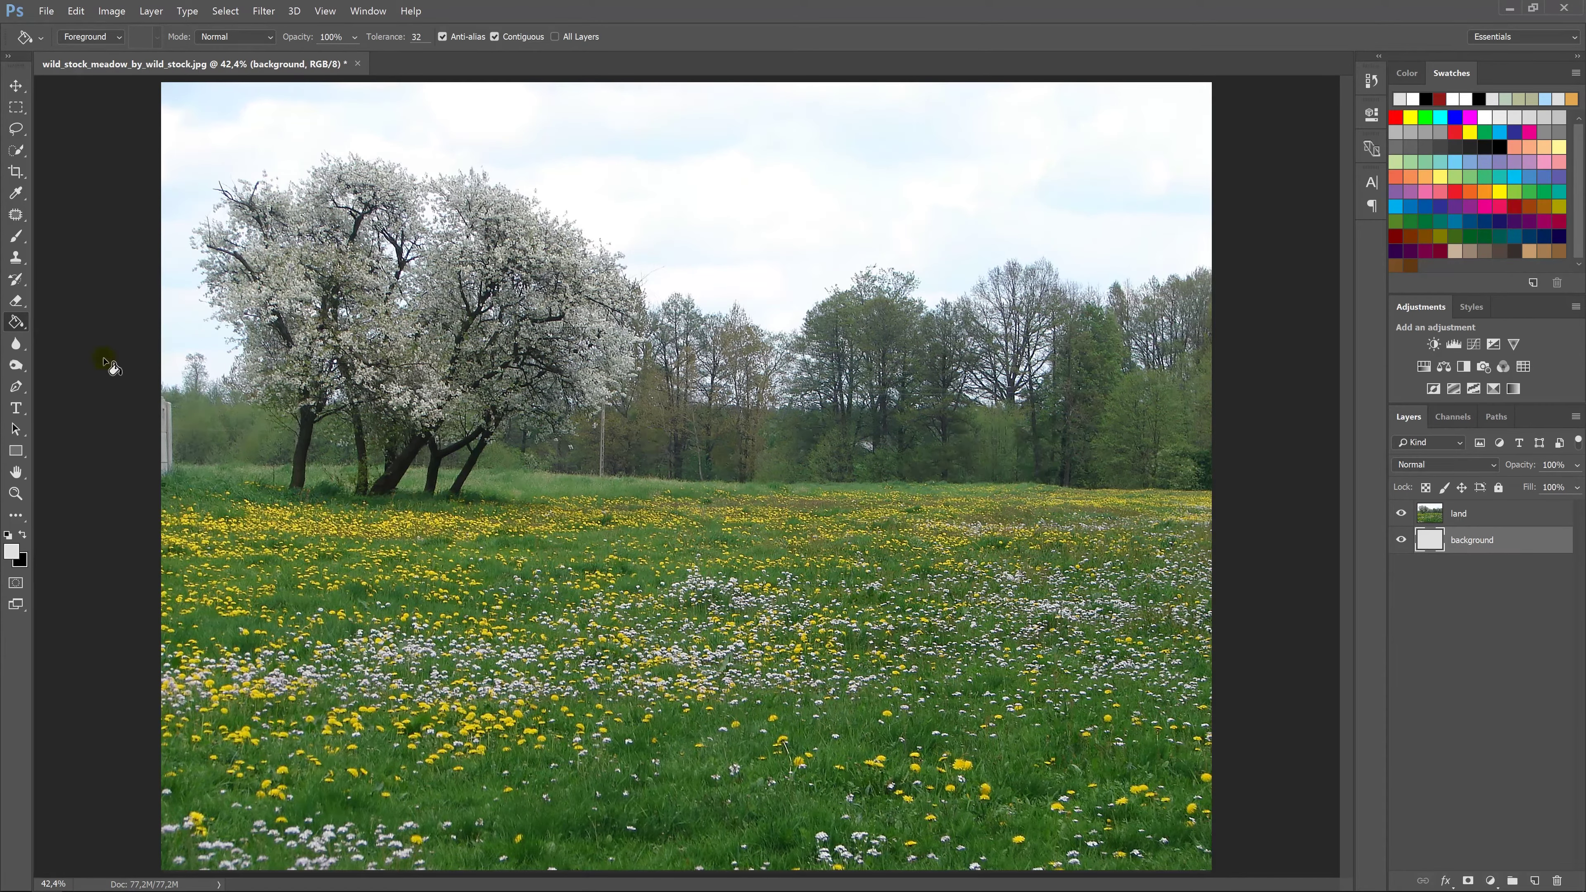
# Add a layer mask to land, with the Gradient tool and a black foreground ready.
pyautogui.rightClick(17, 328)
pyautogui.click(79, 324)
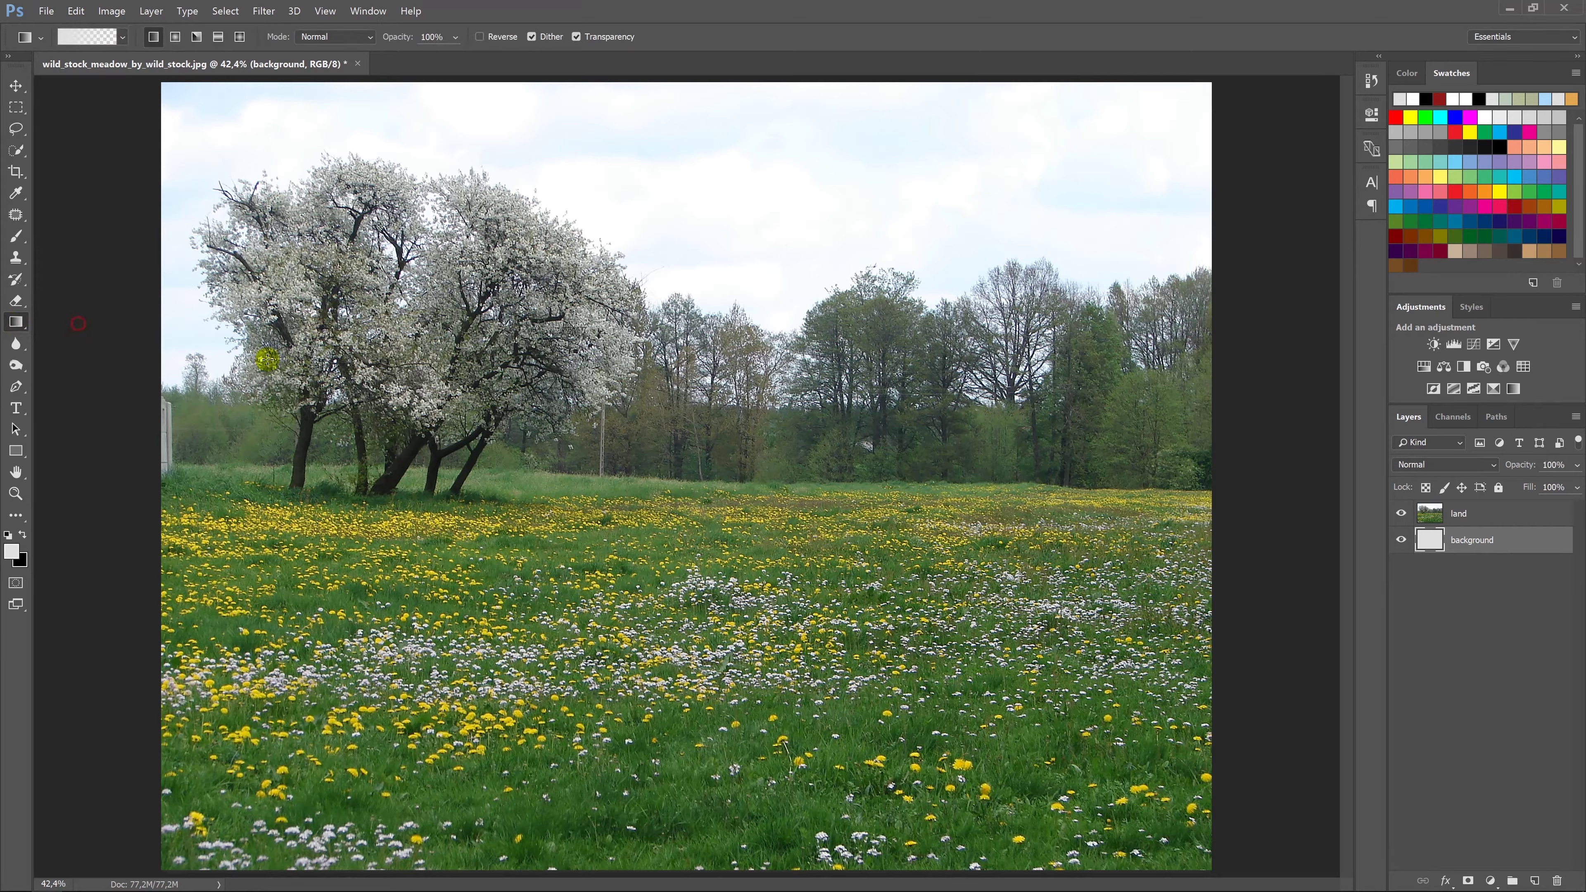
pyautogui.click(1477, 516)
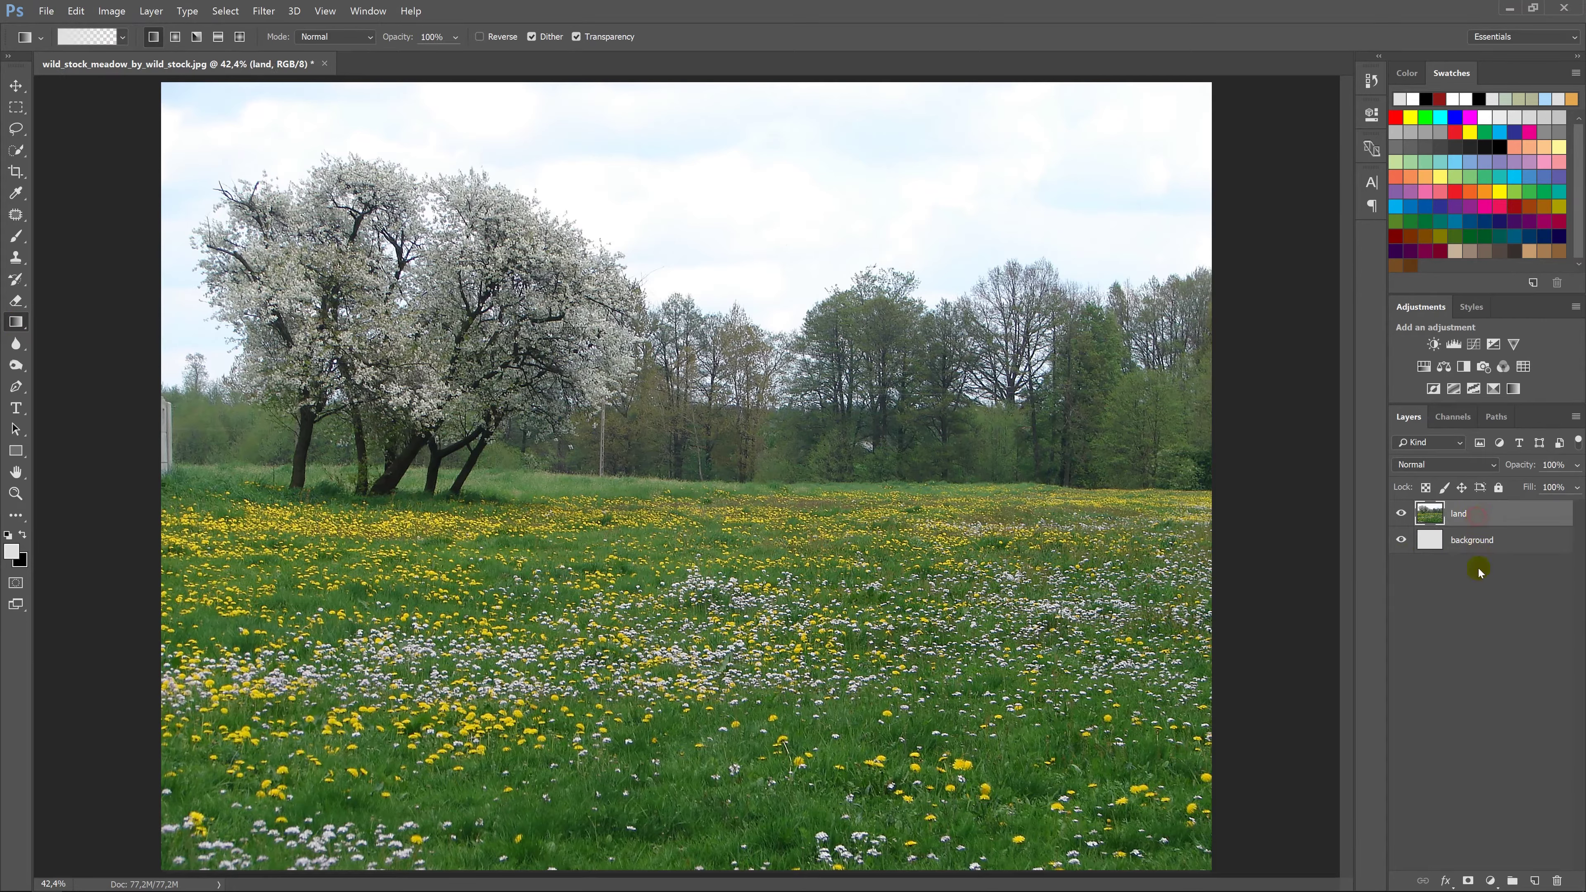
pyautogui.click(1468, 881)
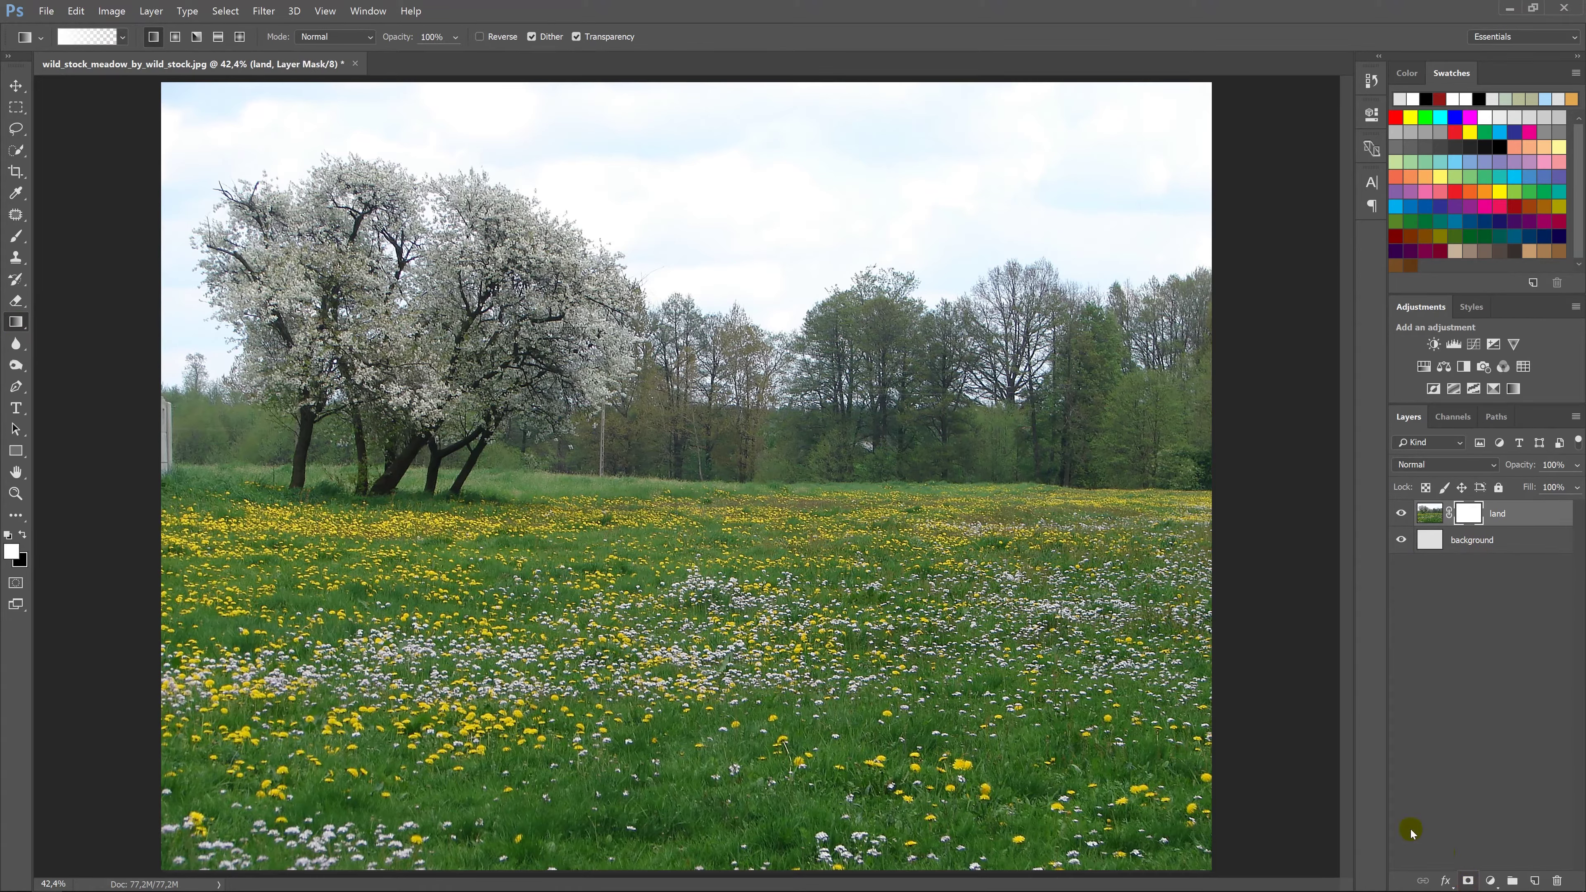
pyautogui.click(22, 535)
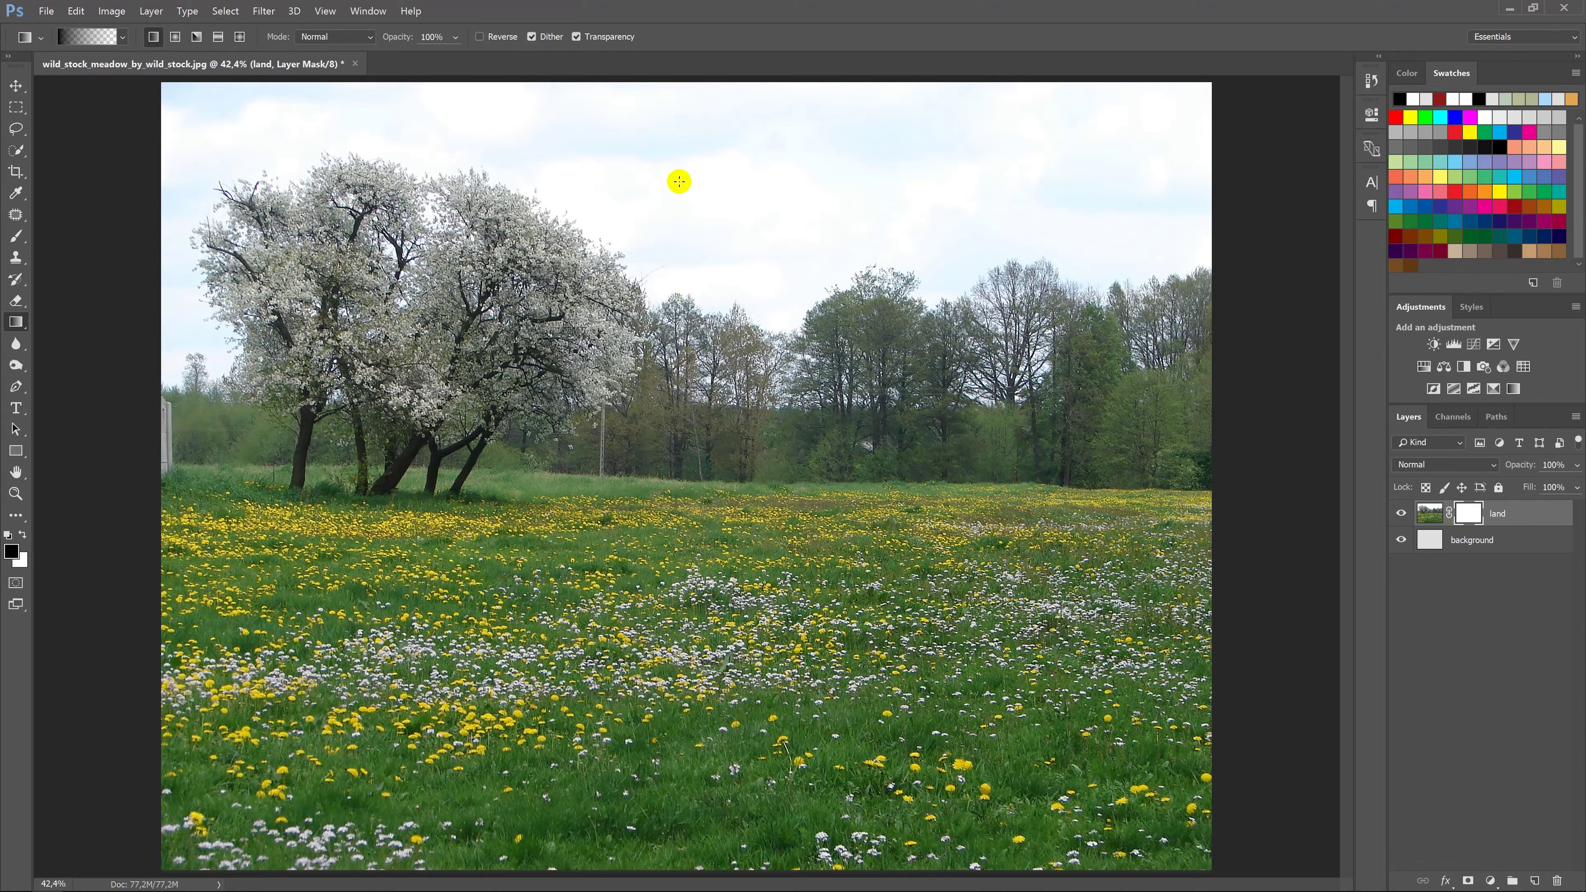
# Drag gradients on the land mask so the trees and upper meadow fade into fog.
pyautogui.moveTo(681, 142)
pyautogui.mouseDown()
pyautogui.moveTo(674, 494)
pyautogui.moveTo(698, 568)
pyautogui.mouseUp()
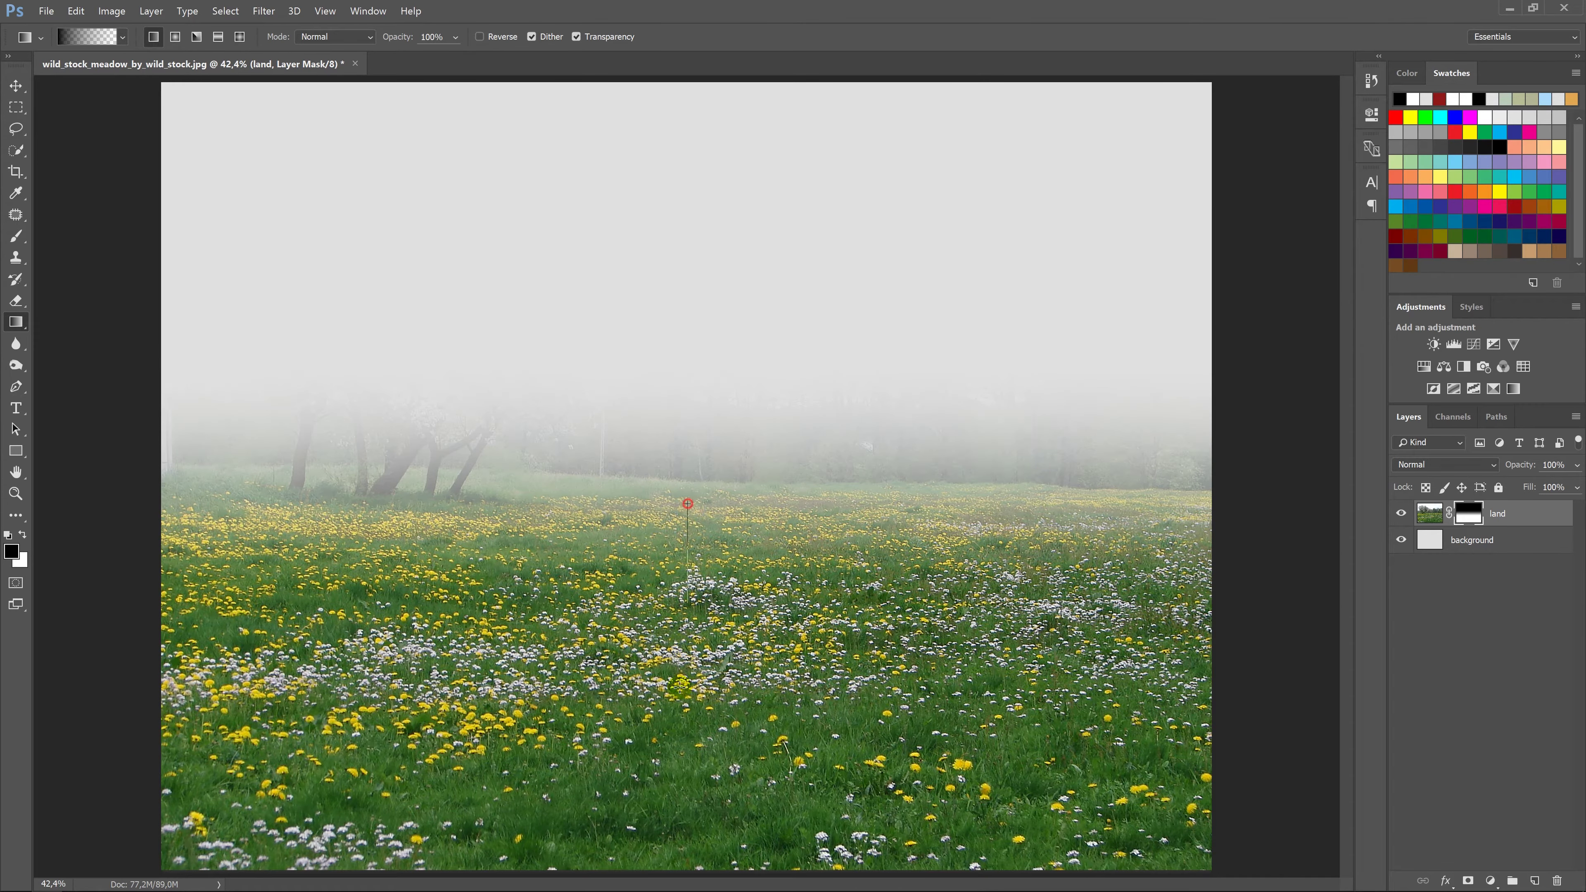
pyautogui.moveTo(688, 503); pyautogui.dragTo(681, 685)
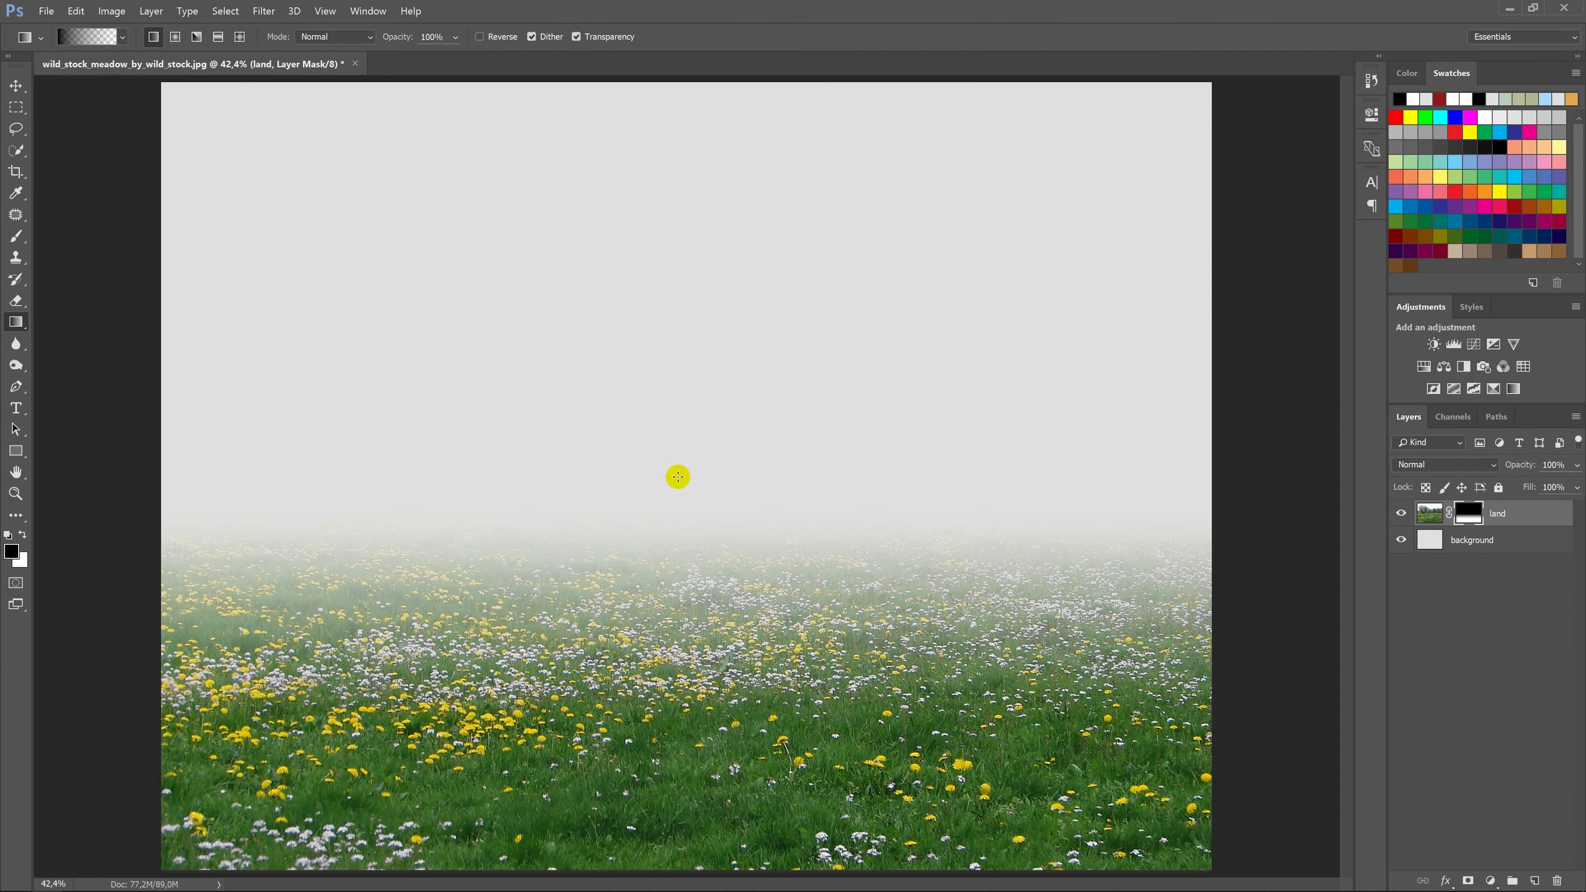
pyautogui.moveTo(678, 476); pyautogui.dragTo(676, 602)
pyautogui.moveTo(681, 505); pyautogui.dragTo(680, 573)
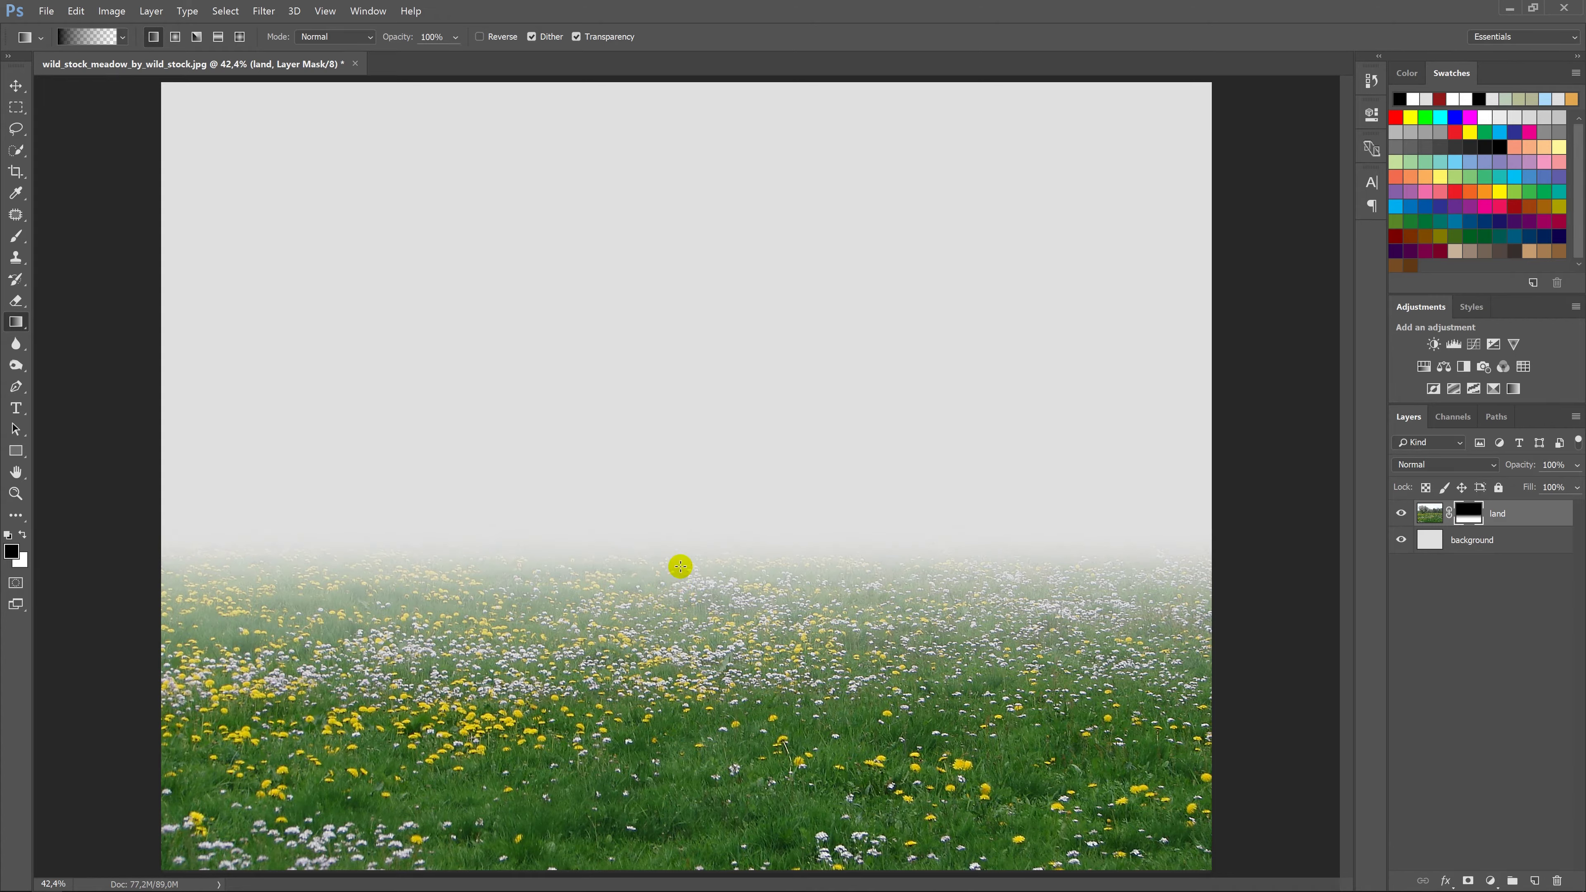
pyautogui.moveTo(680, 505); pyautogui.dragTo(671, 607)
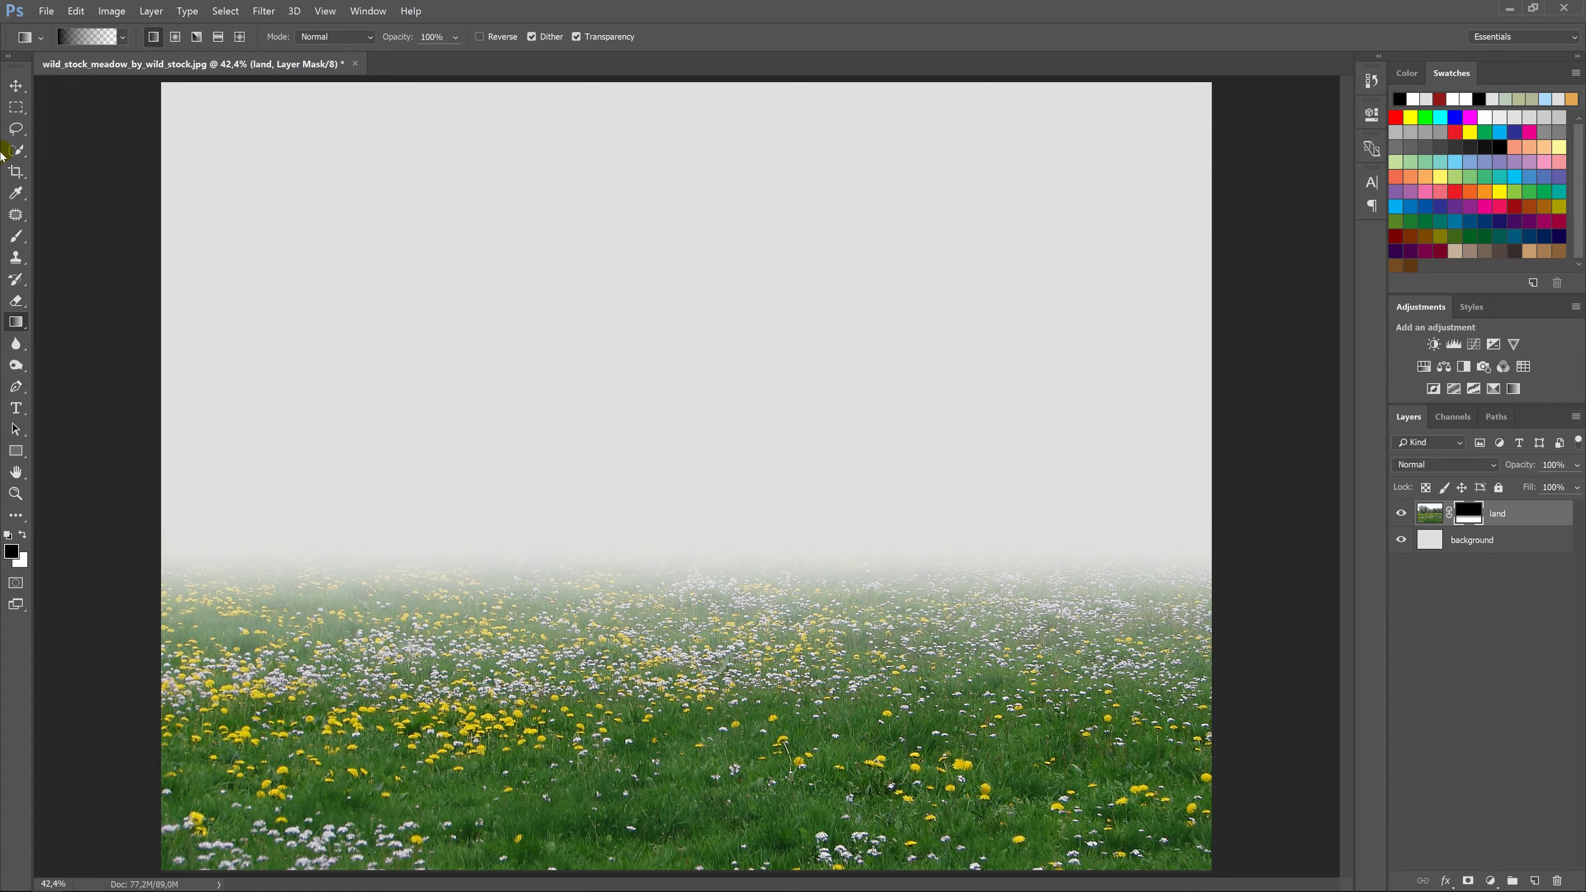
pyautogui.click(13, 83)
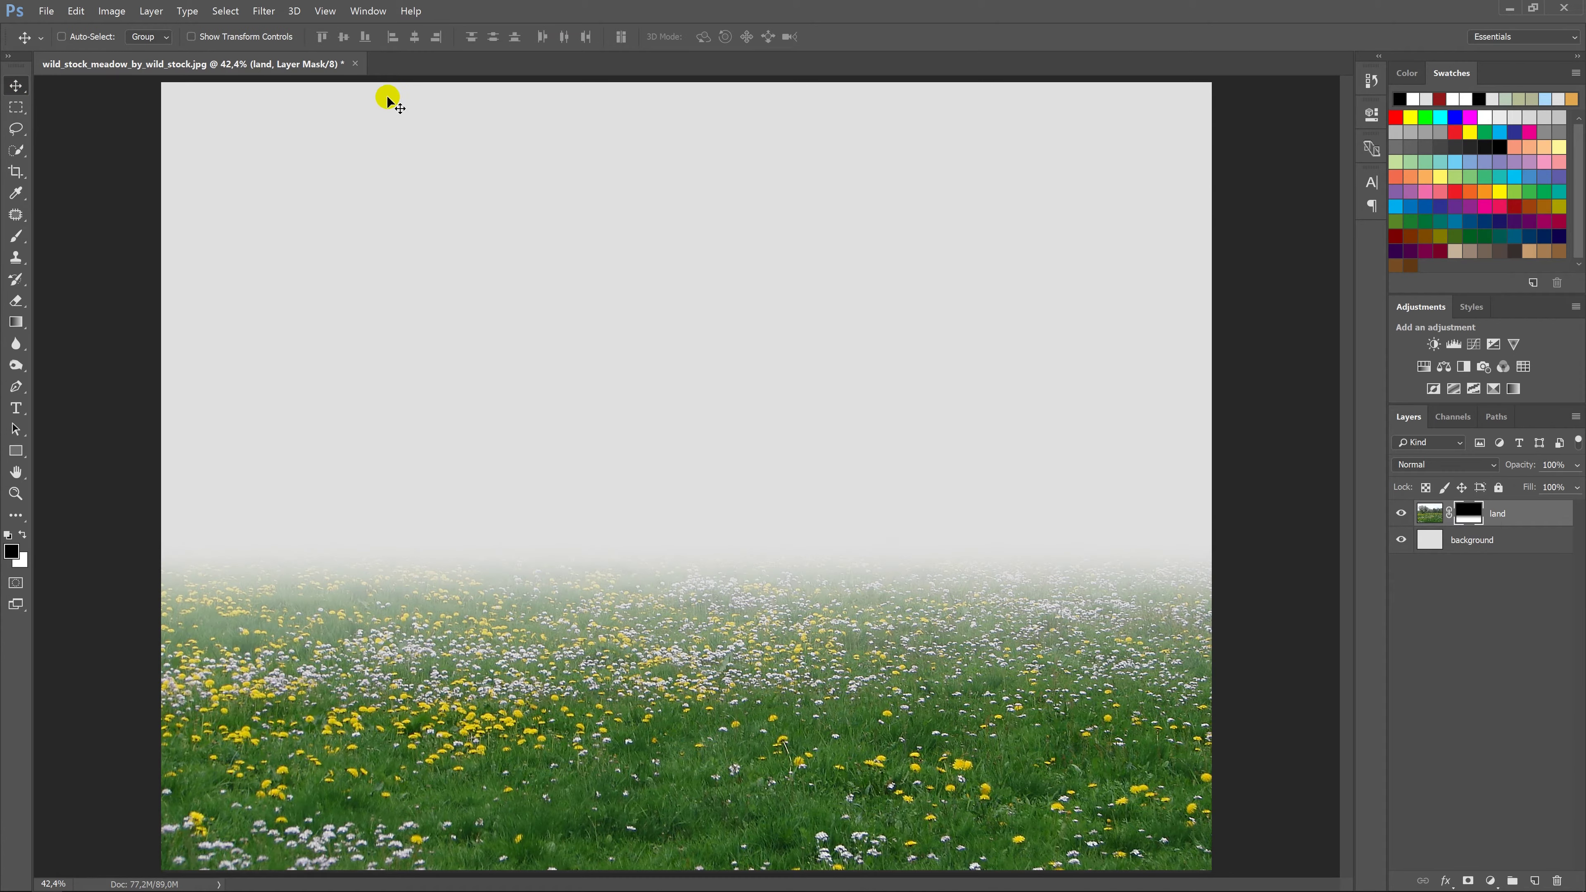
# Open the stormy sky photo and copy it into the meadow composite.
pyautogui.rightClick(427, 61)
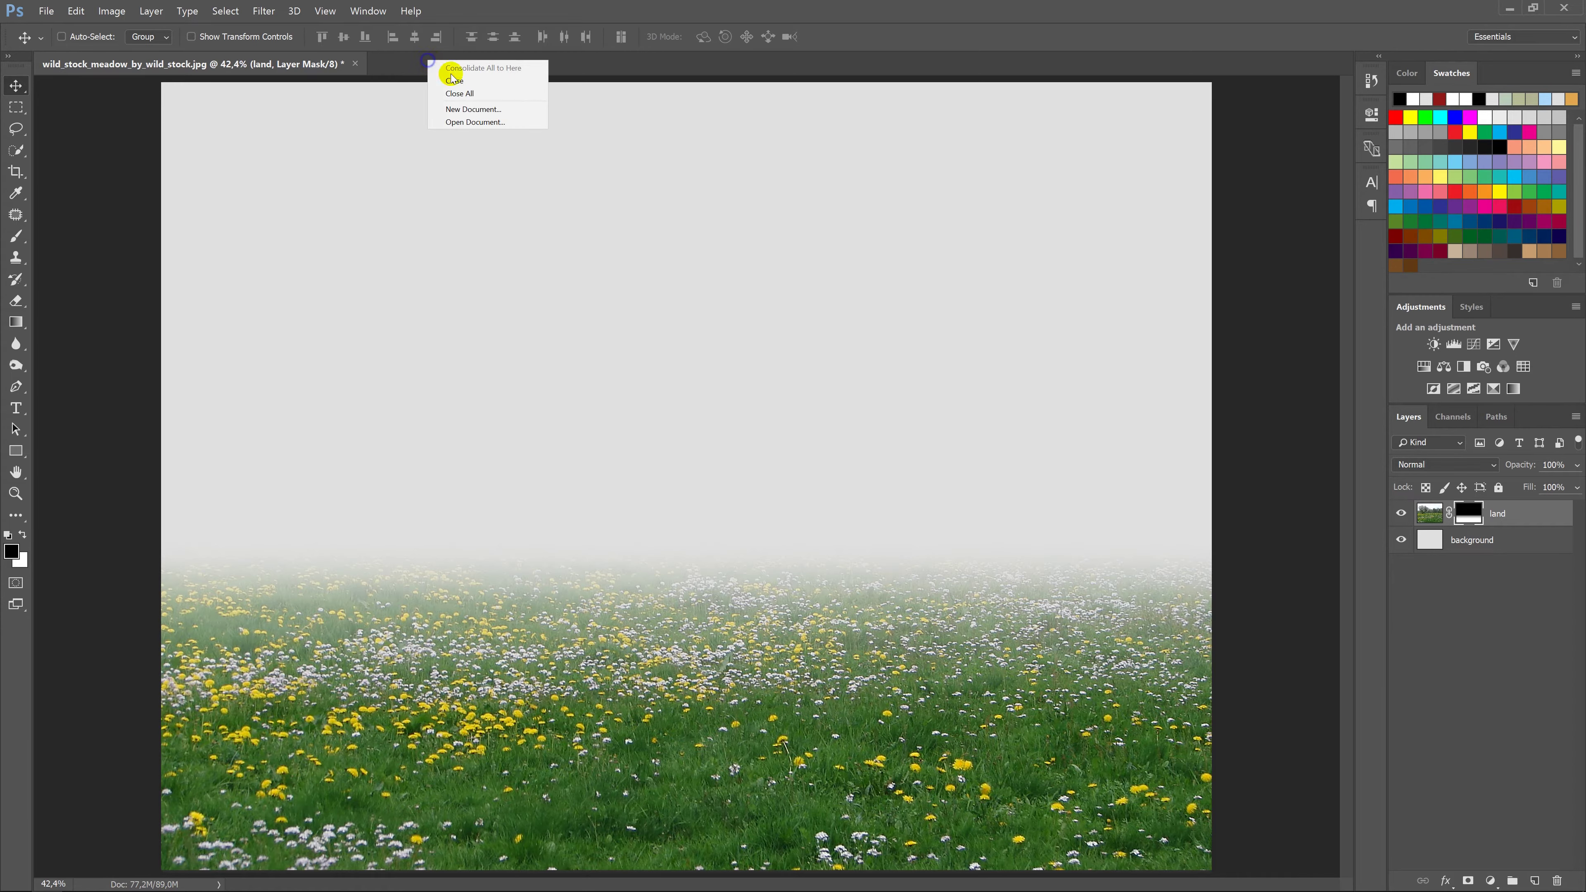
pyautogui.click(472, 122)
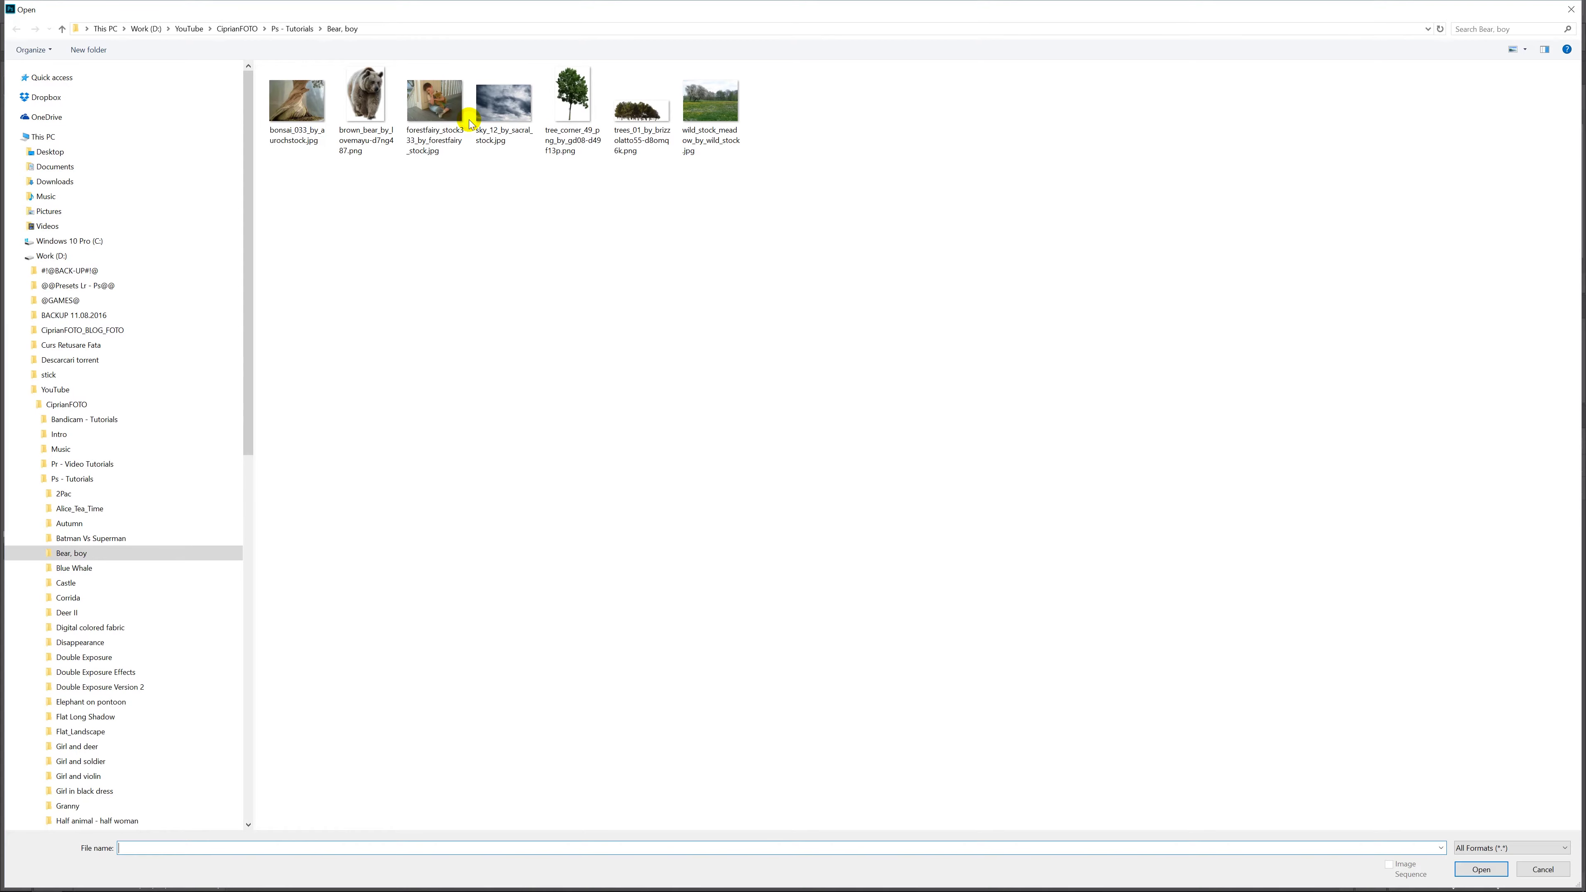
pyautogui.doubleClick(506, 106)
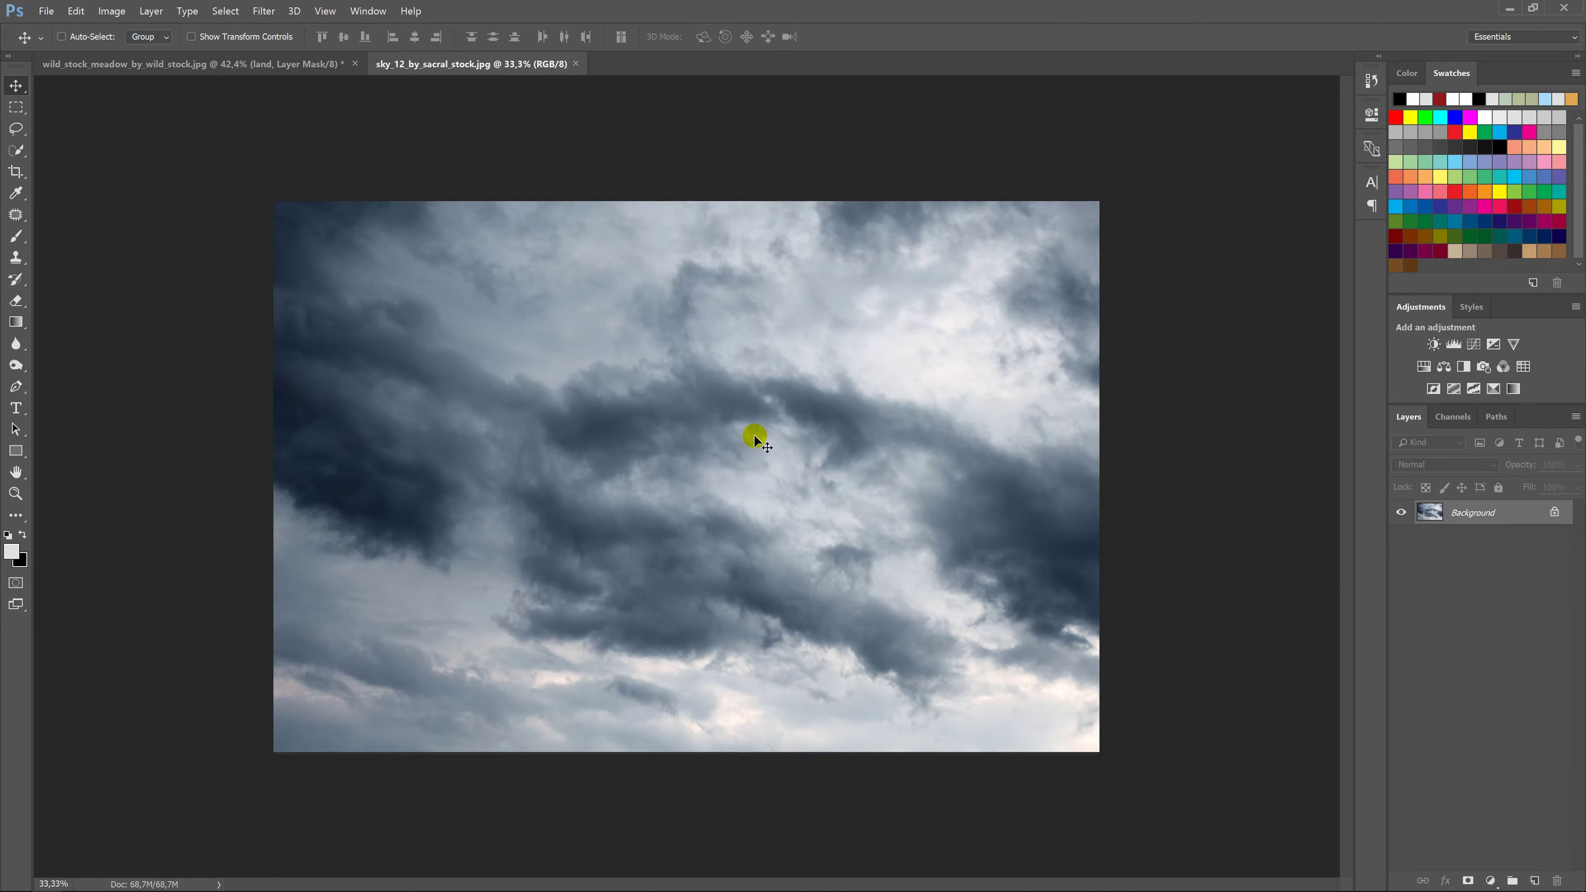
pyautogui.moveTo(727, 421)
pyautogui.mouseDown()
pyautogui.moveTo(286, 71)
pyautogui.moveTo(648, 242)
pyautogui.mouseUp()
pyautogui.hotkey('ctrl', '-')
# Position the sky over the top of the canvas and name its layer 'clouds'.
pyautogui.hotkey('ctrl', 't')
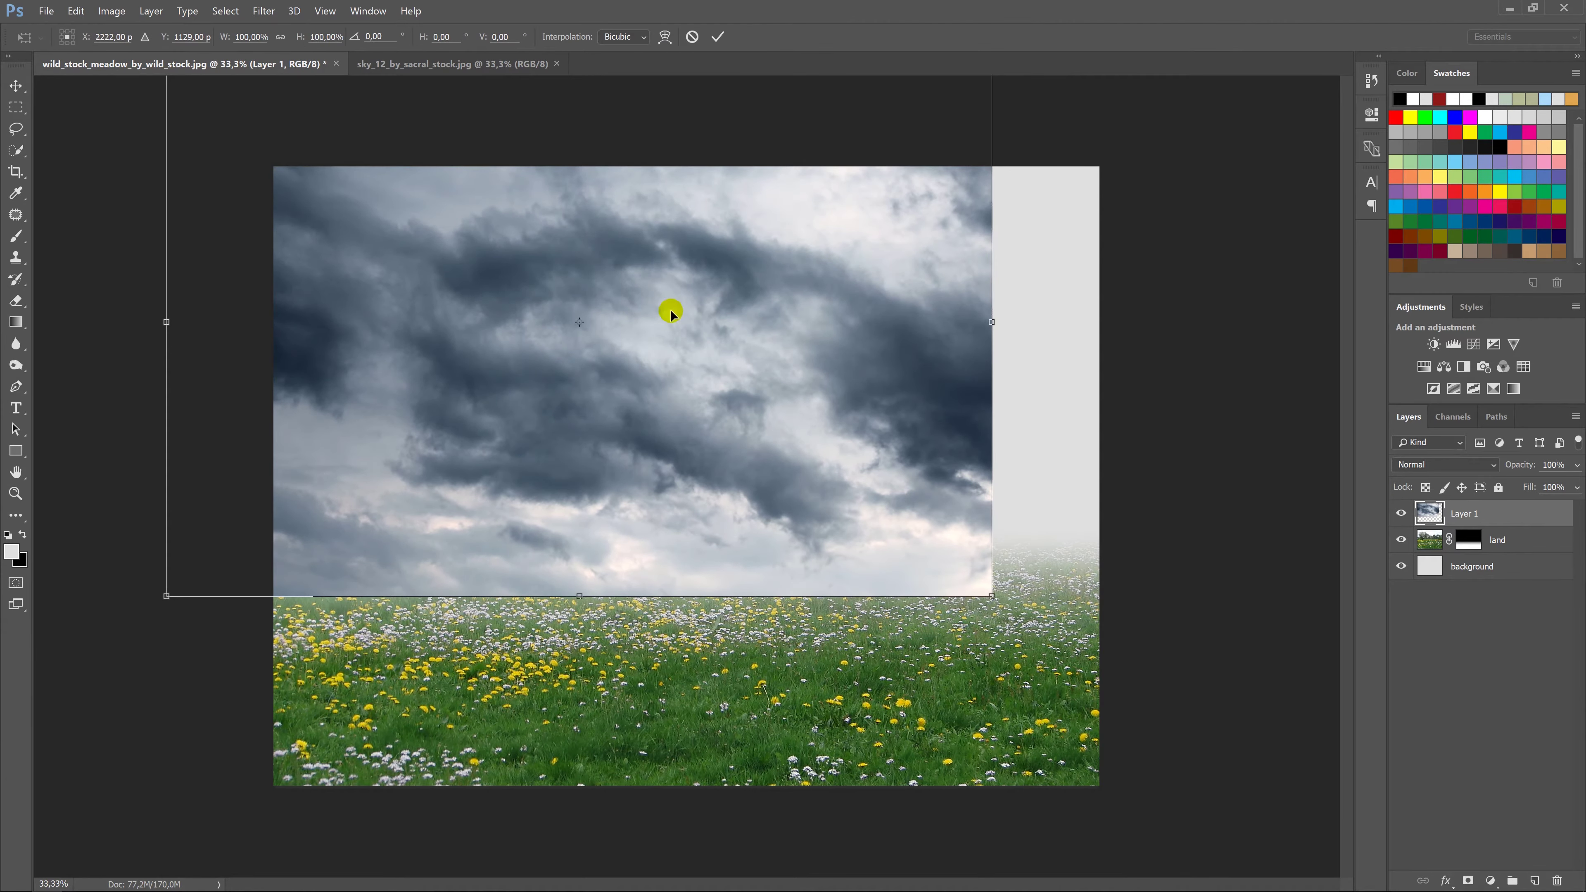
pyautogui.moveTo(676, 323)
pyautogui.mouseDown()
pyautogui.moveTo(772, 391)
pyautogui.moveTo(779, 330)
pyautogui.mouseUp()
pyautogui.press('Return')
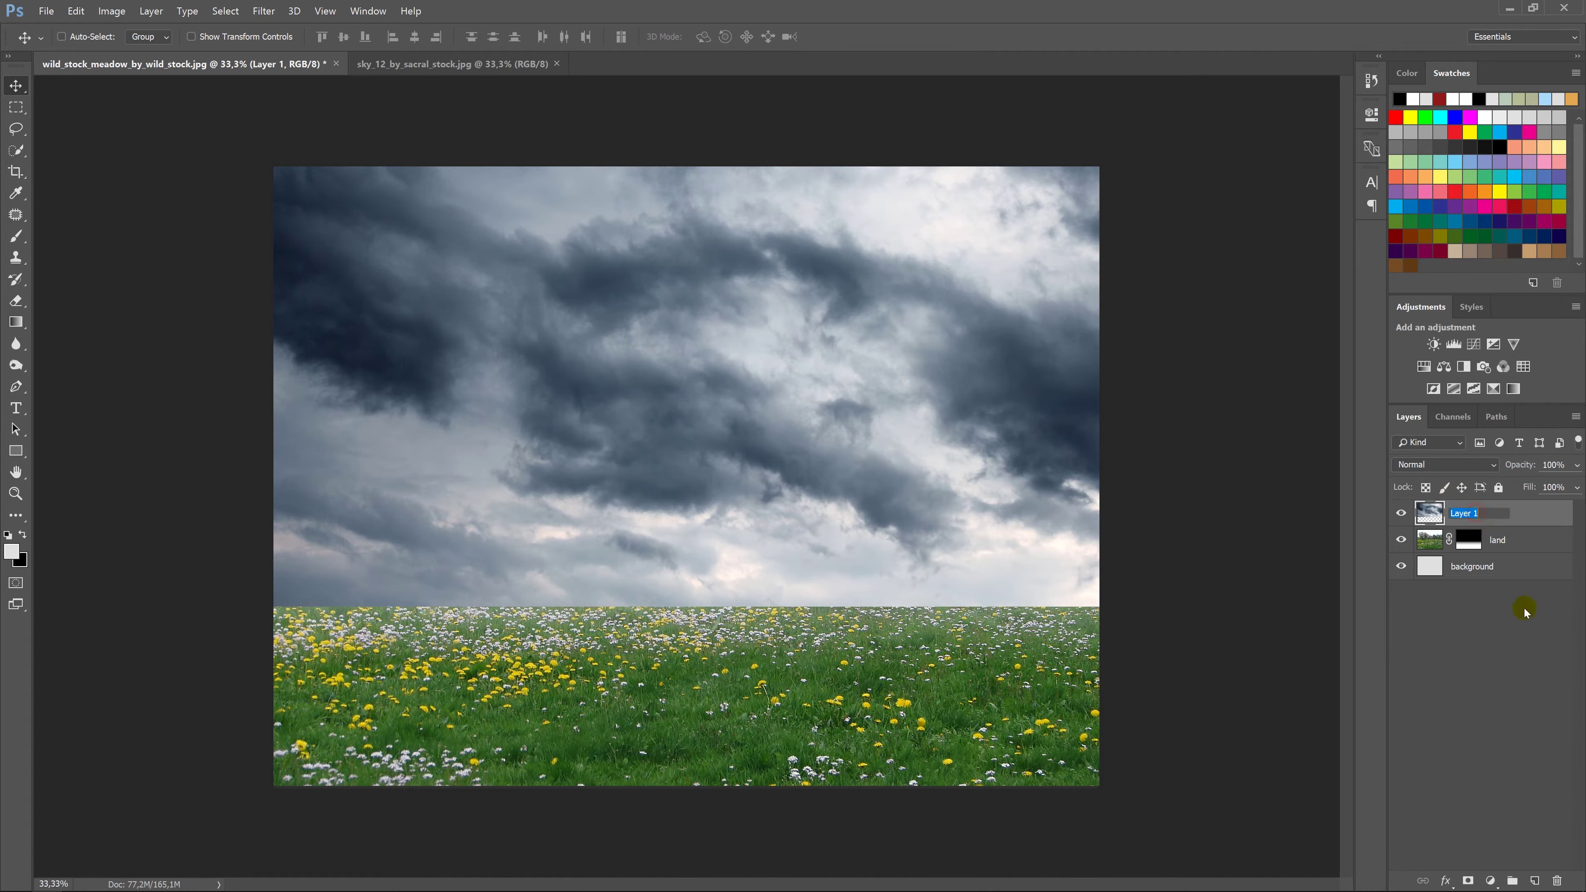
pyautogui.write('clouds')
pyautogui.click(1506, 609)
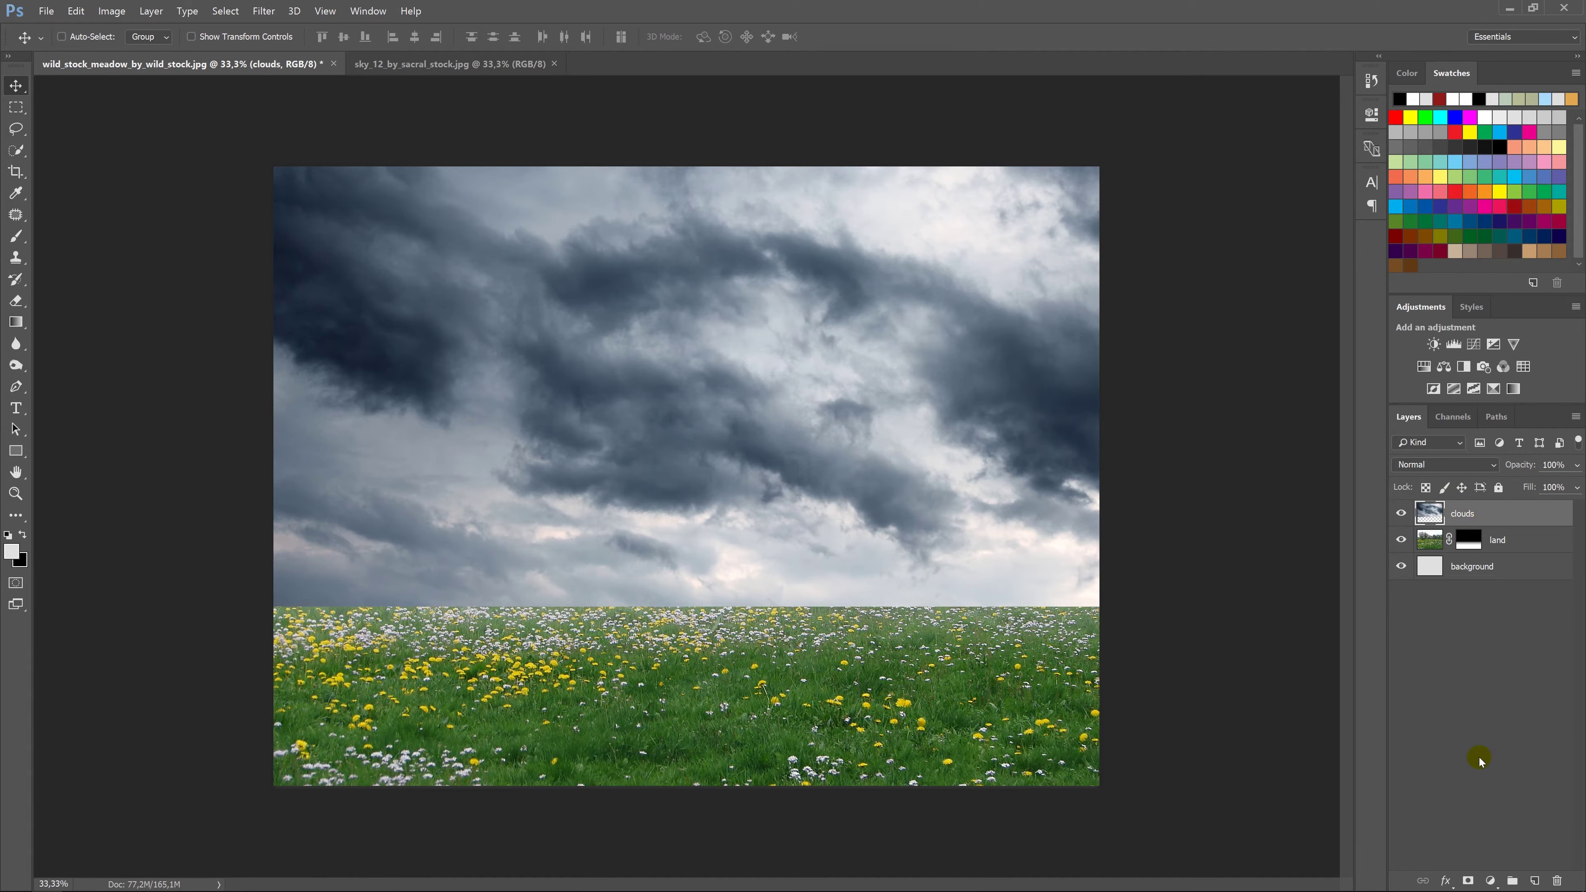
# Mask the clouds layer with a gradient so its lower edge blends into the meadow.
pyautogui.click(1469, 880)
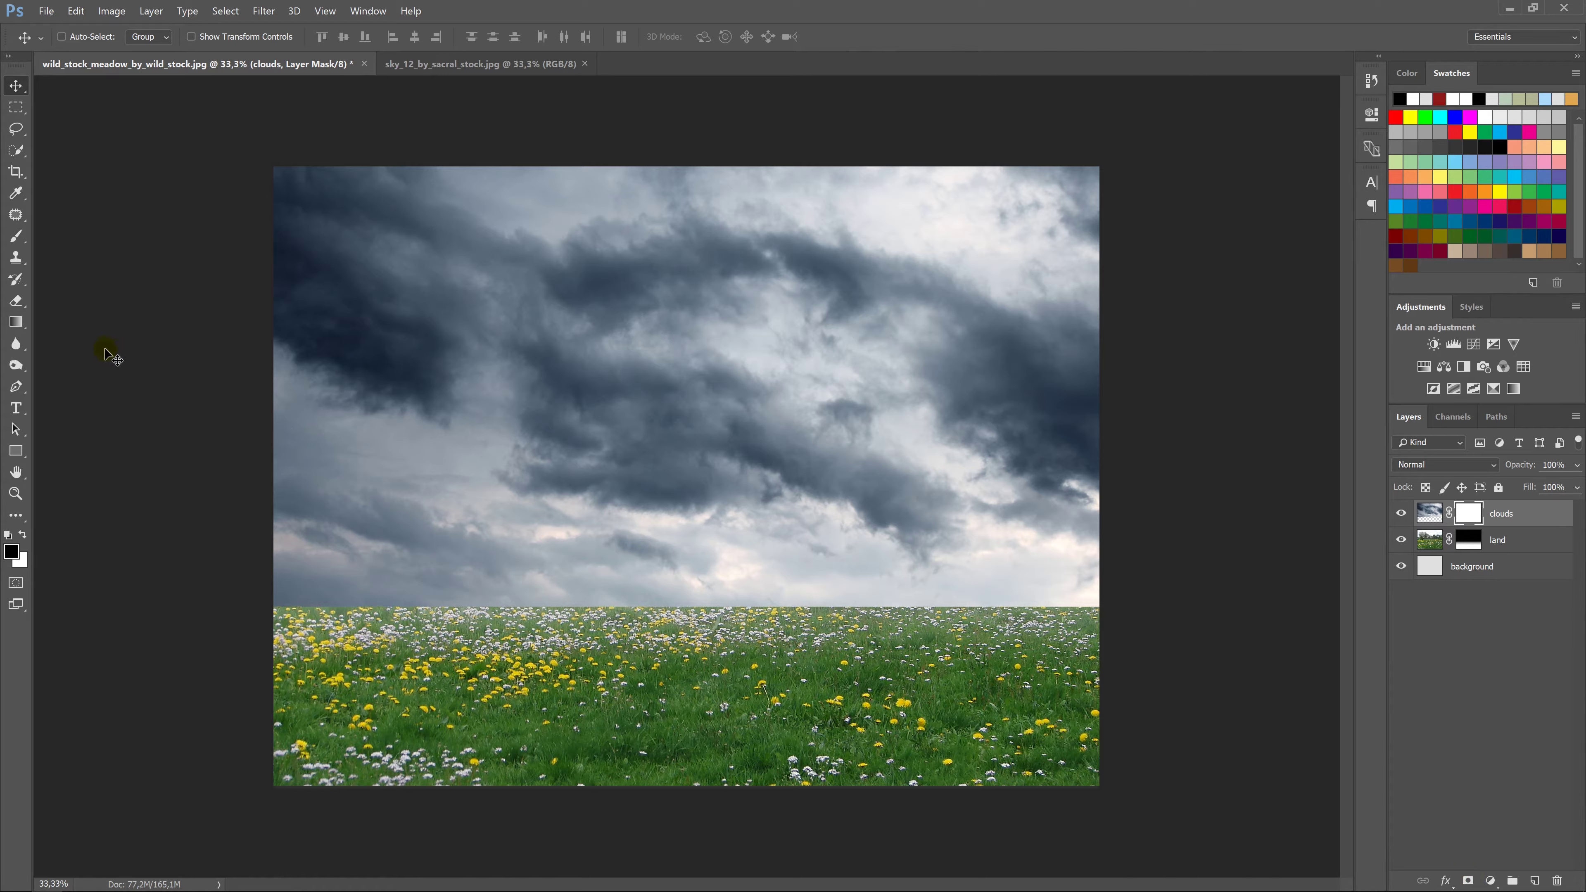
pyautogui.click(15, 322)
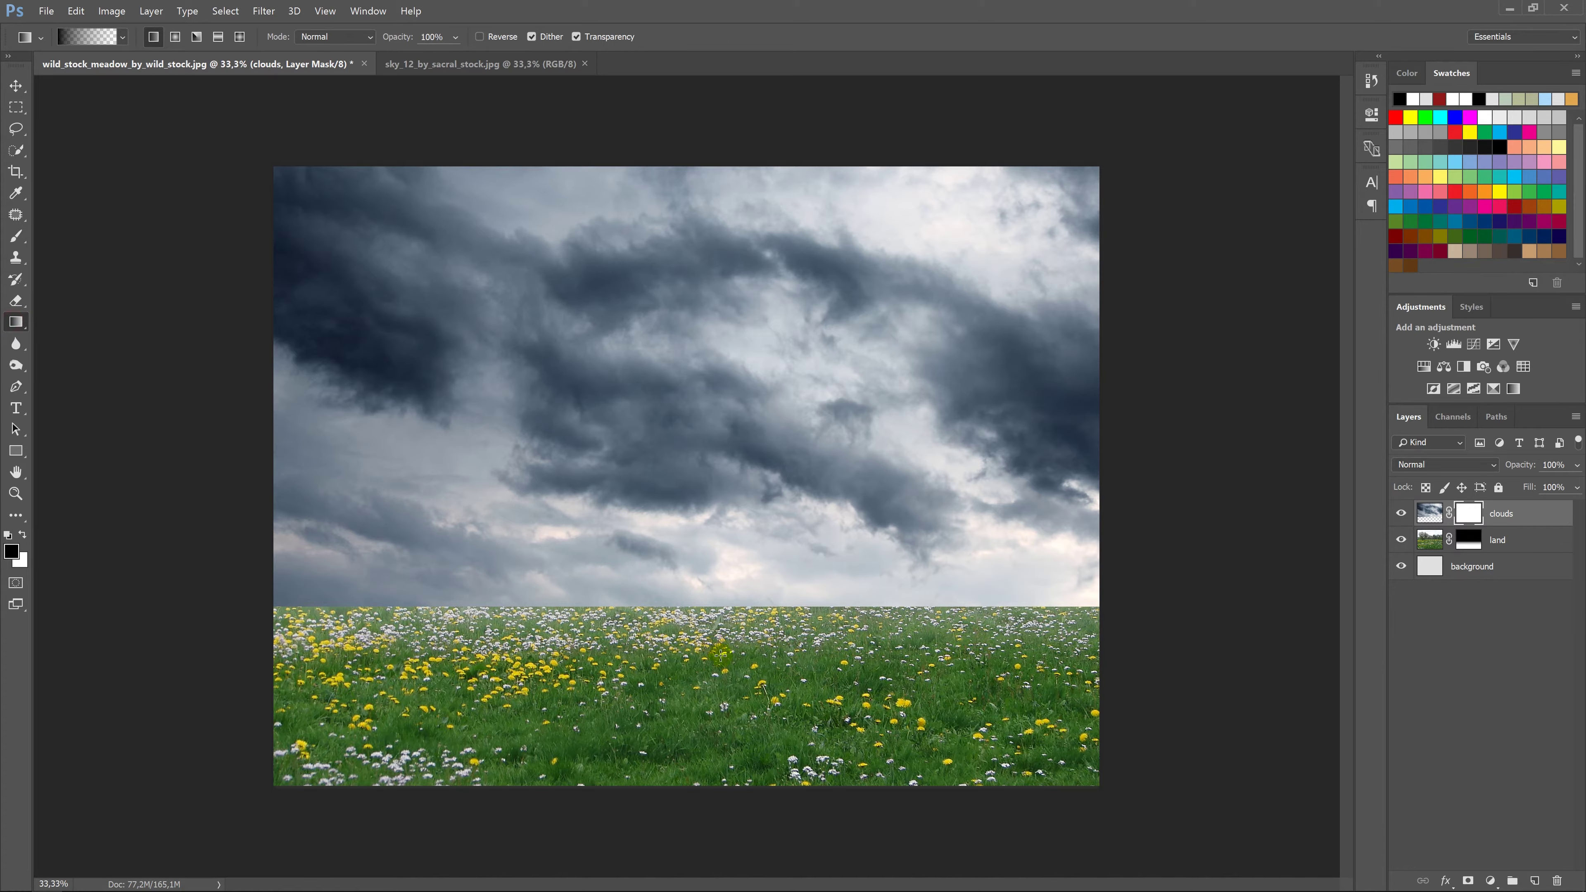
pyautogui.moveTo(691, 613)
pyautogui.mouseDown()
pyautogui.moveTo(705, 483)
pyautogui.moveTo(697, 509)
pyautogui.mouseUp()
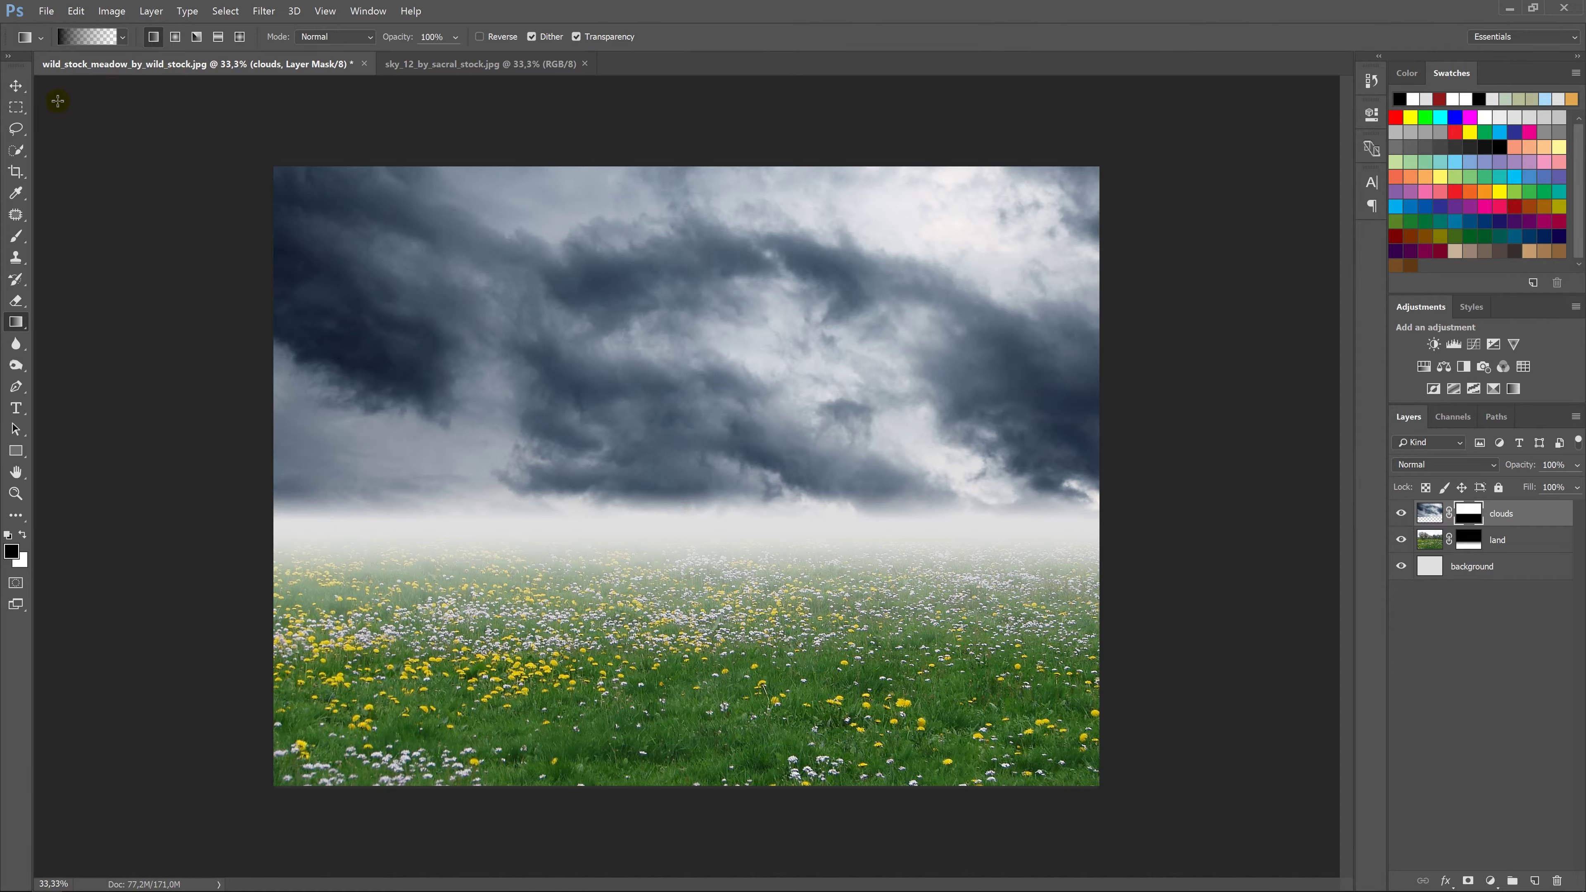
# Enlarge the clouds to 124.5% and raise them higher in the sky.
pyautogui.hotkey('ctrl', 't')
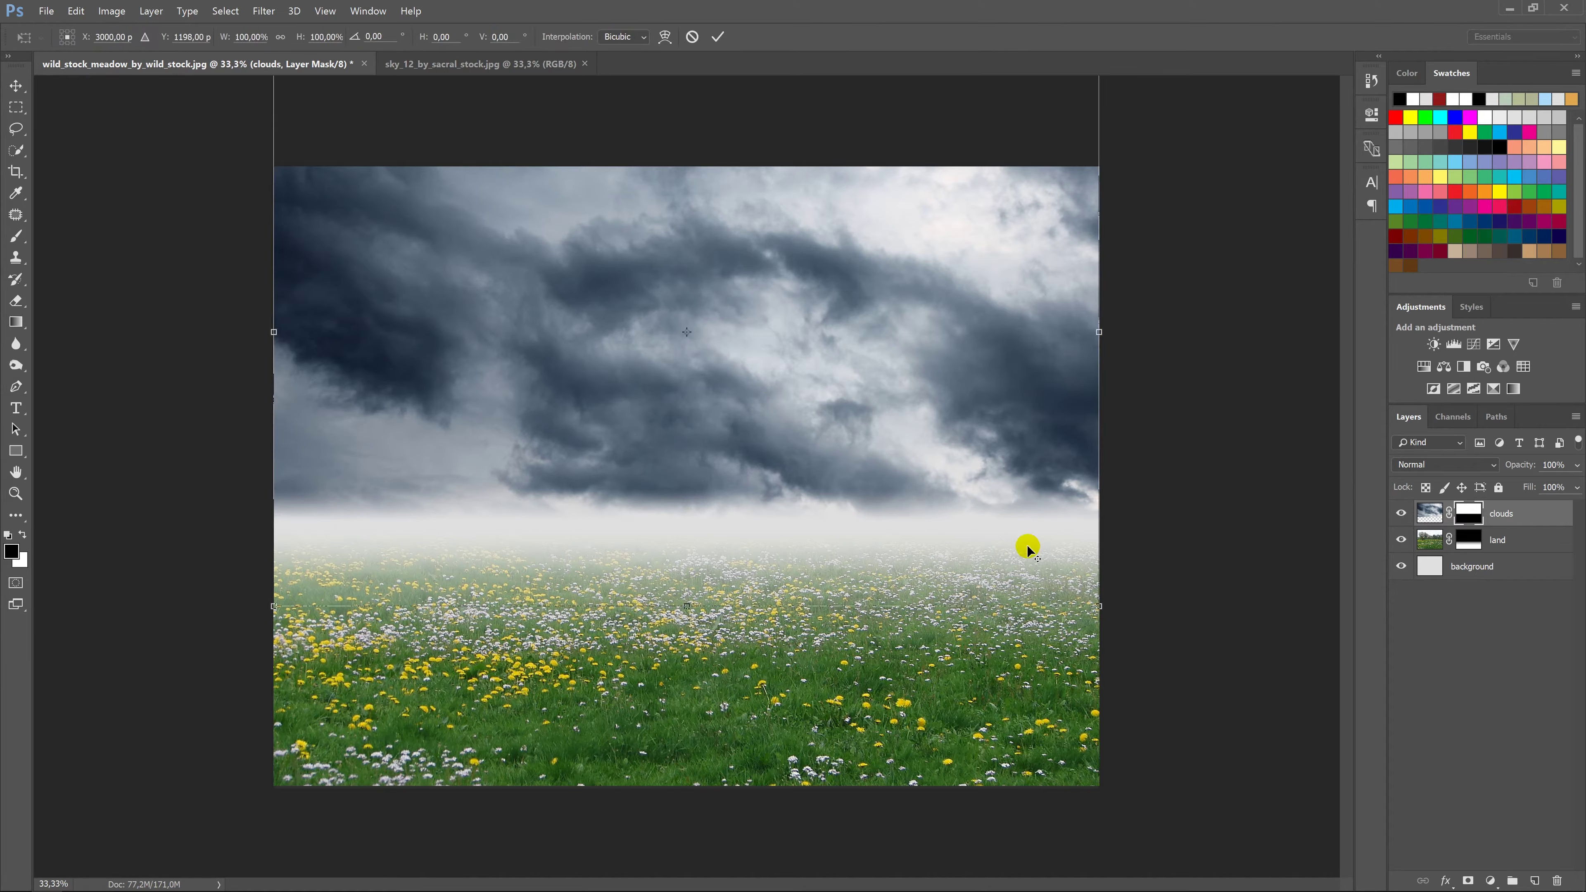
pyautogui.moveTo(1099, 606); pyautogui.dragTo(1199, 674)
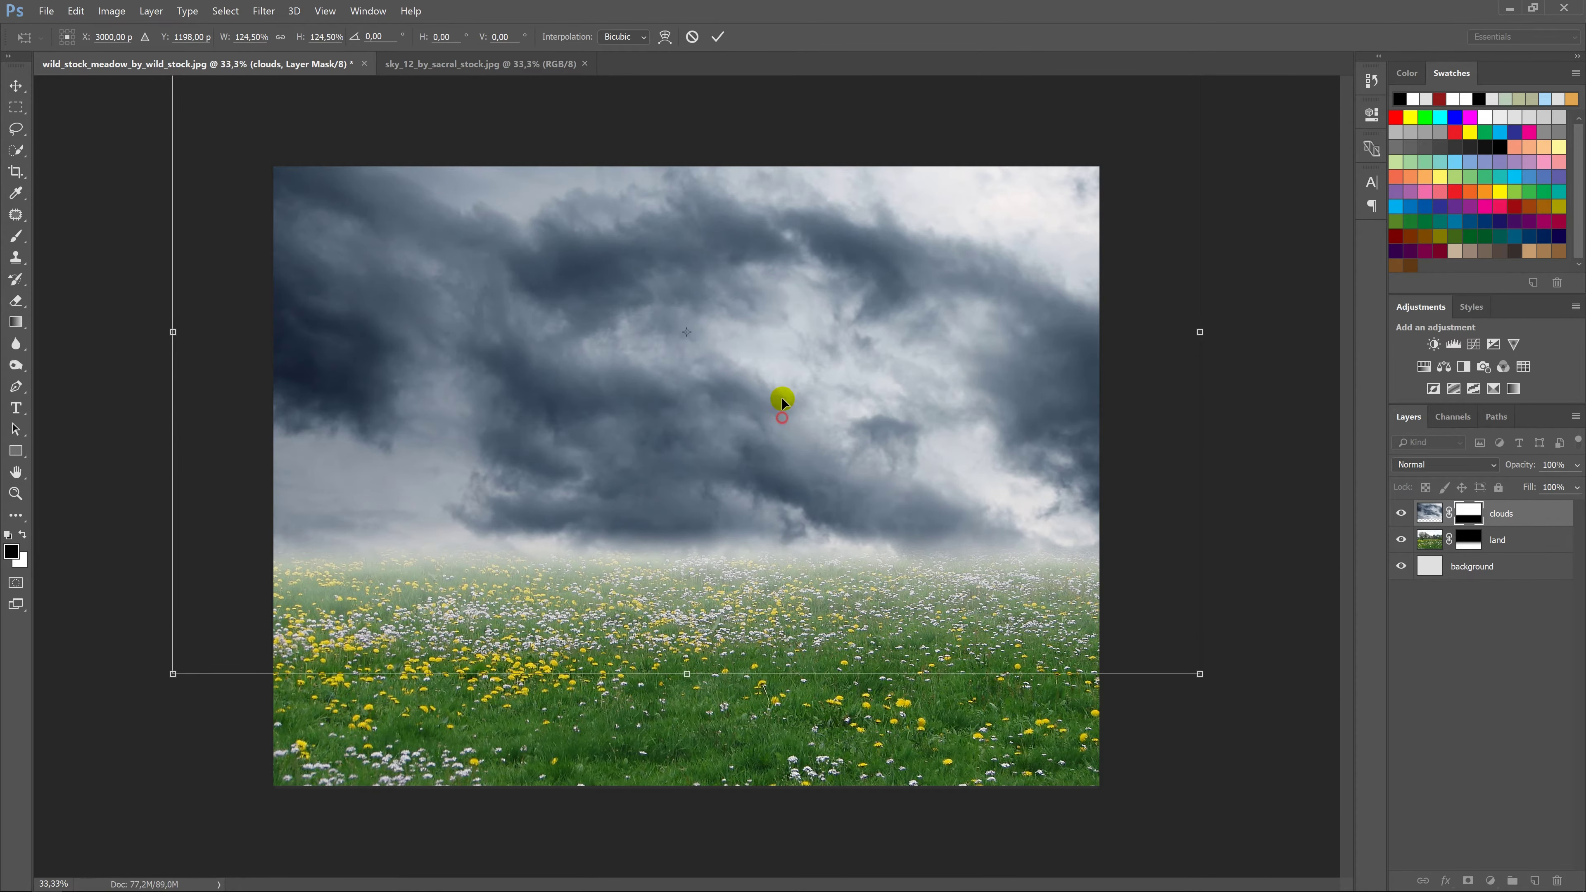
pyautogui.moveTo(782, 398); pyautogui.dragTo(784, 362)
pyautogui.press('Return')
pyautogui.press('g')
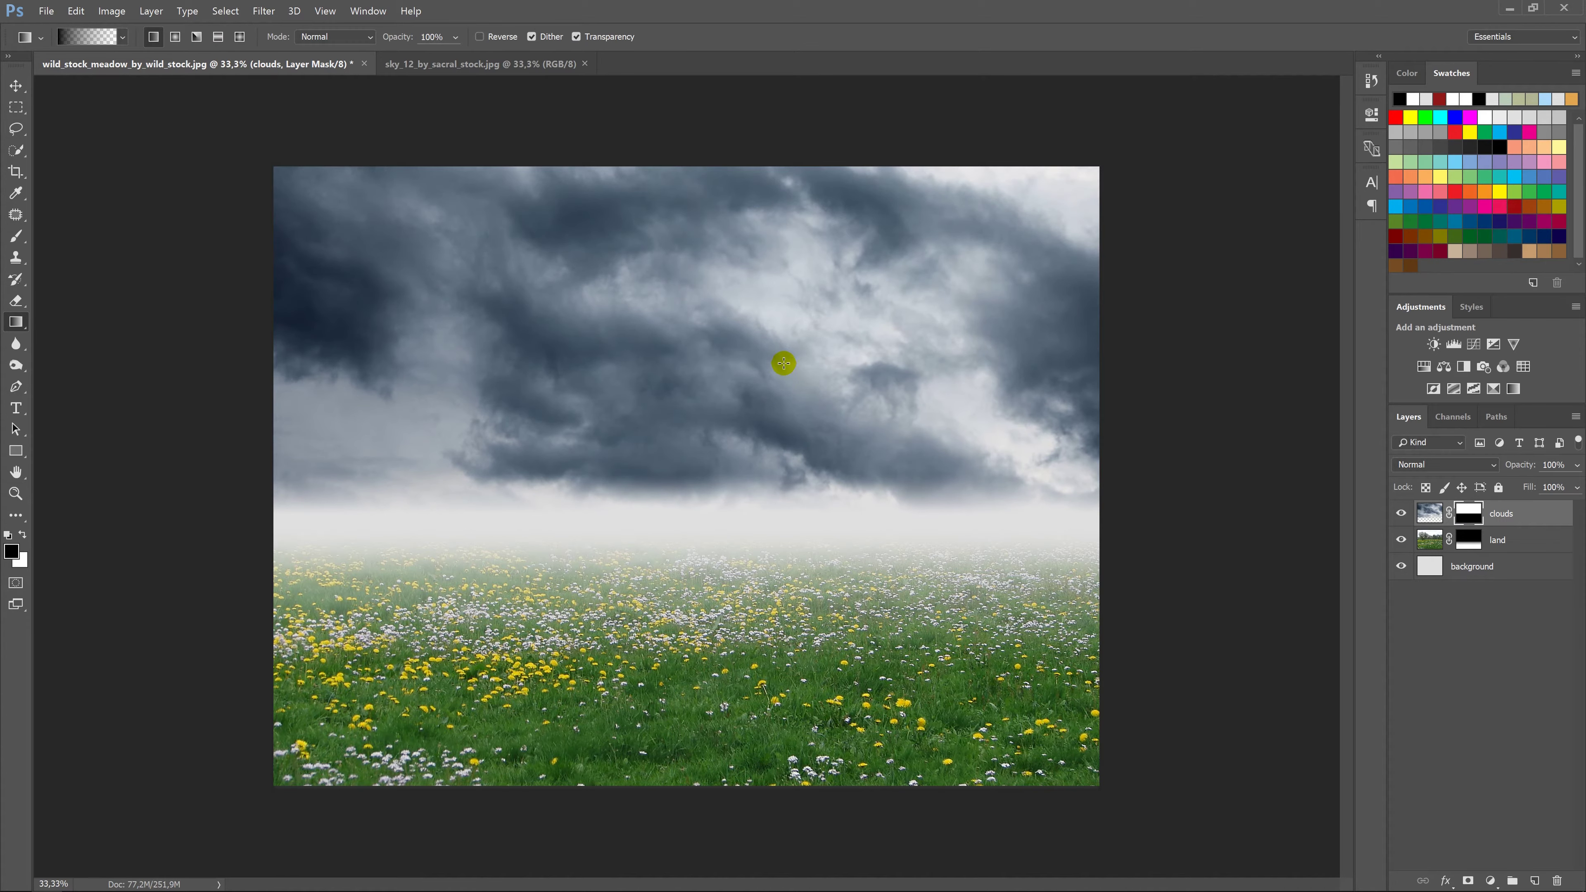
pyautogui.click(28, 92)
# Close the sky image, then bring the trees_01 pine grove in as a layer named 'trees'.
pyautogui.click(584, 64)
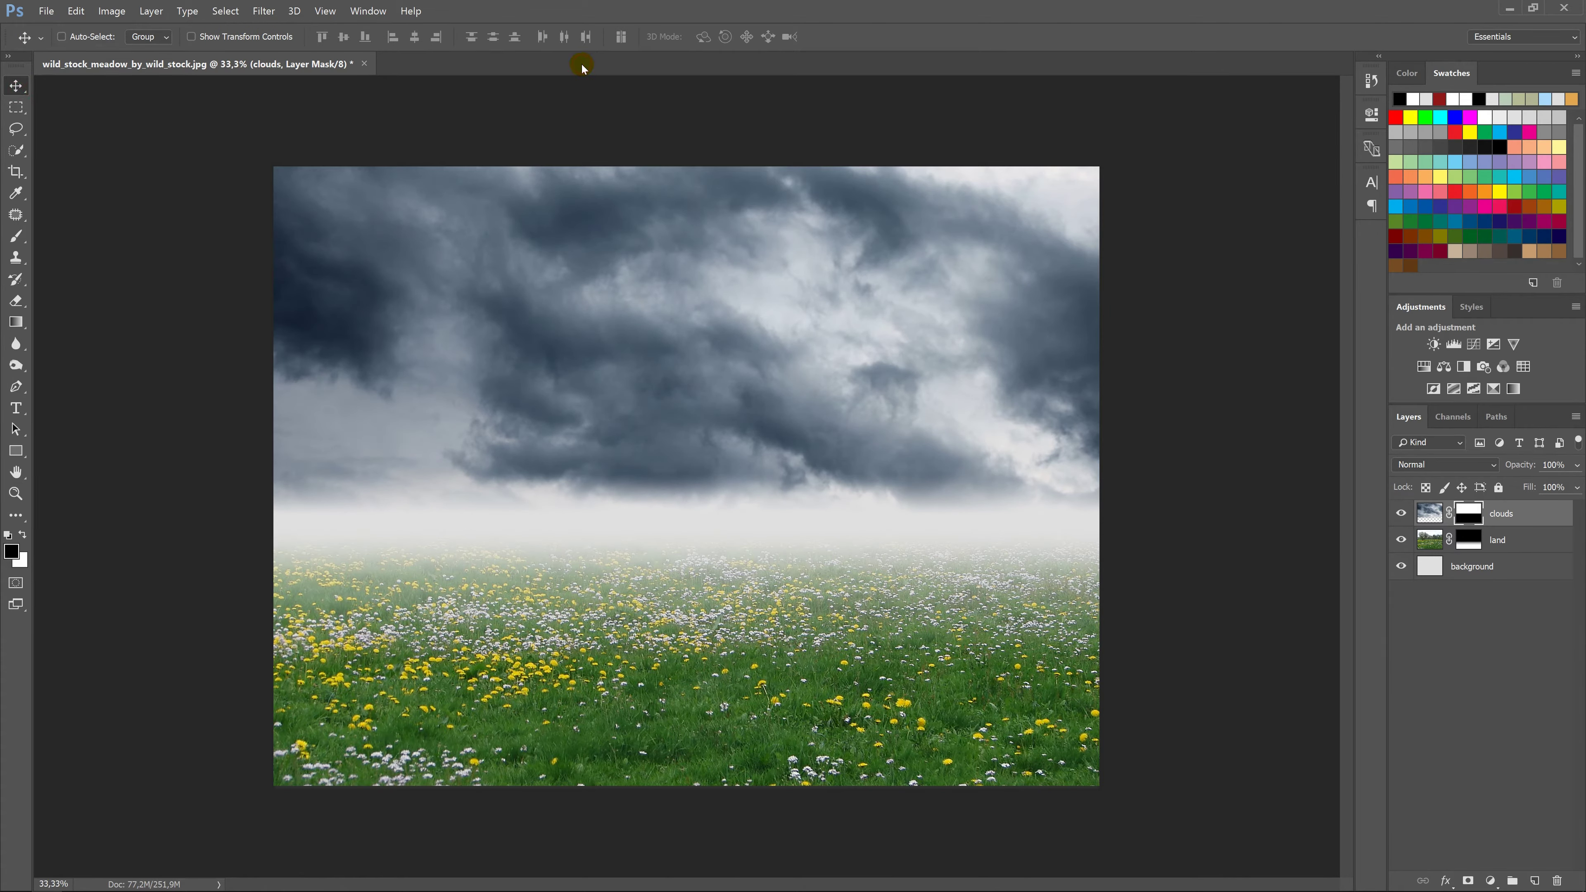
pyautogui.rightClick(598, 63)
pyautogui.click(638, 127)
pyautogui.doubleClick(638, 127)
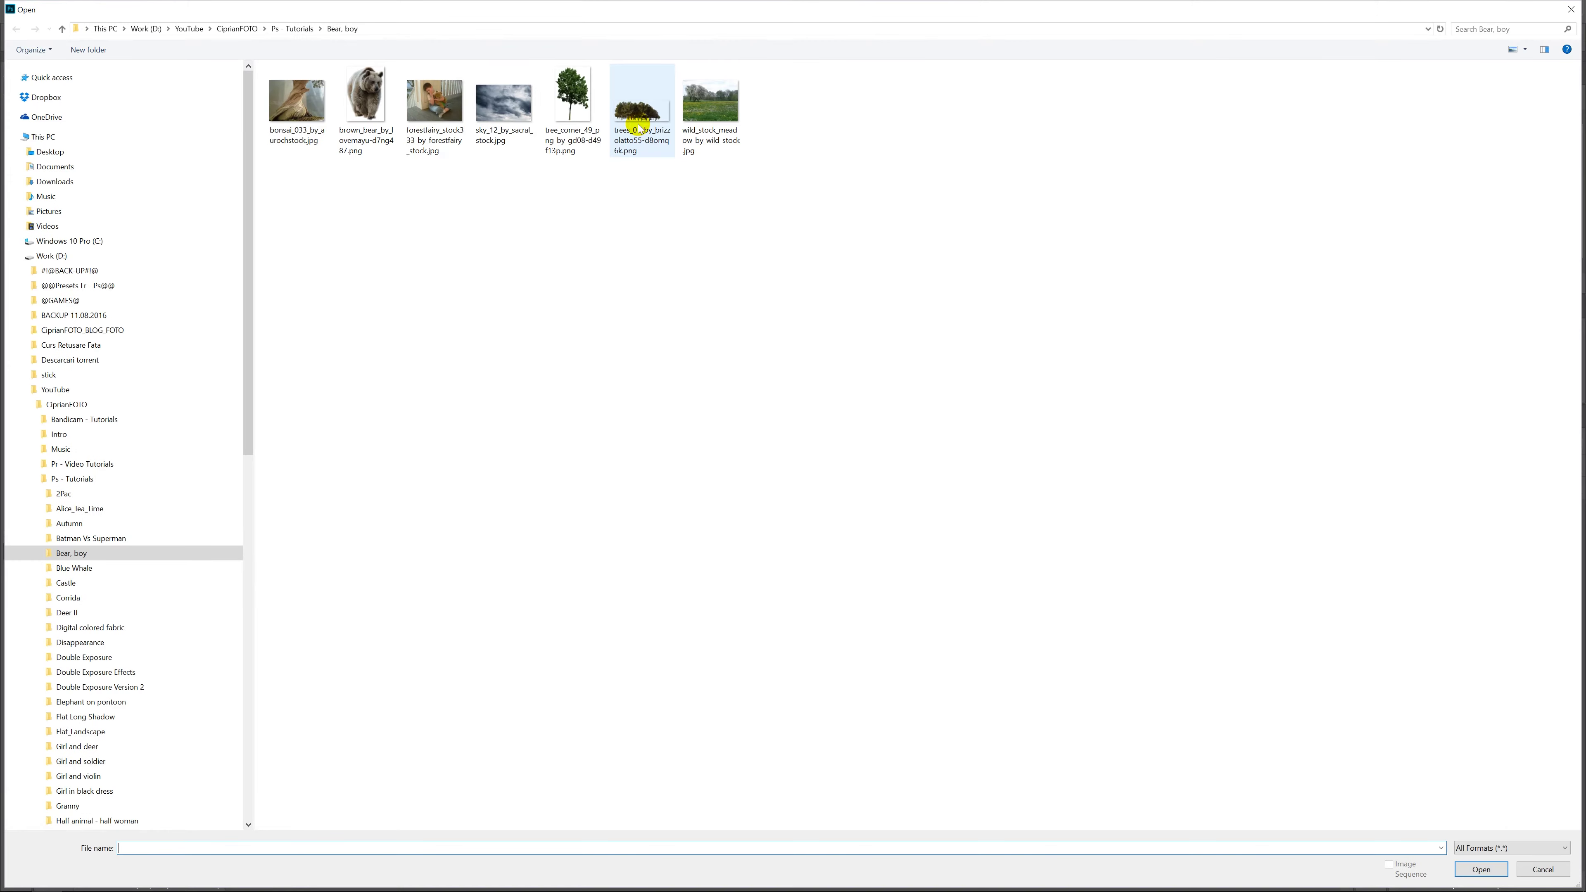
pyautogui.doubleClick(641, 115)
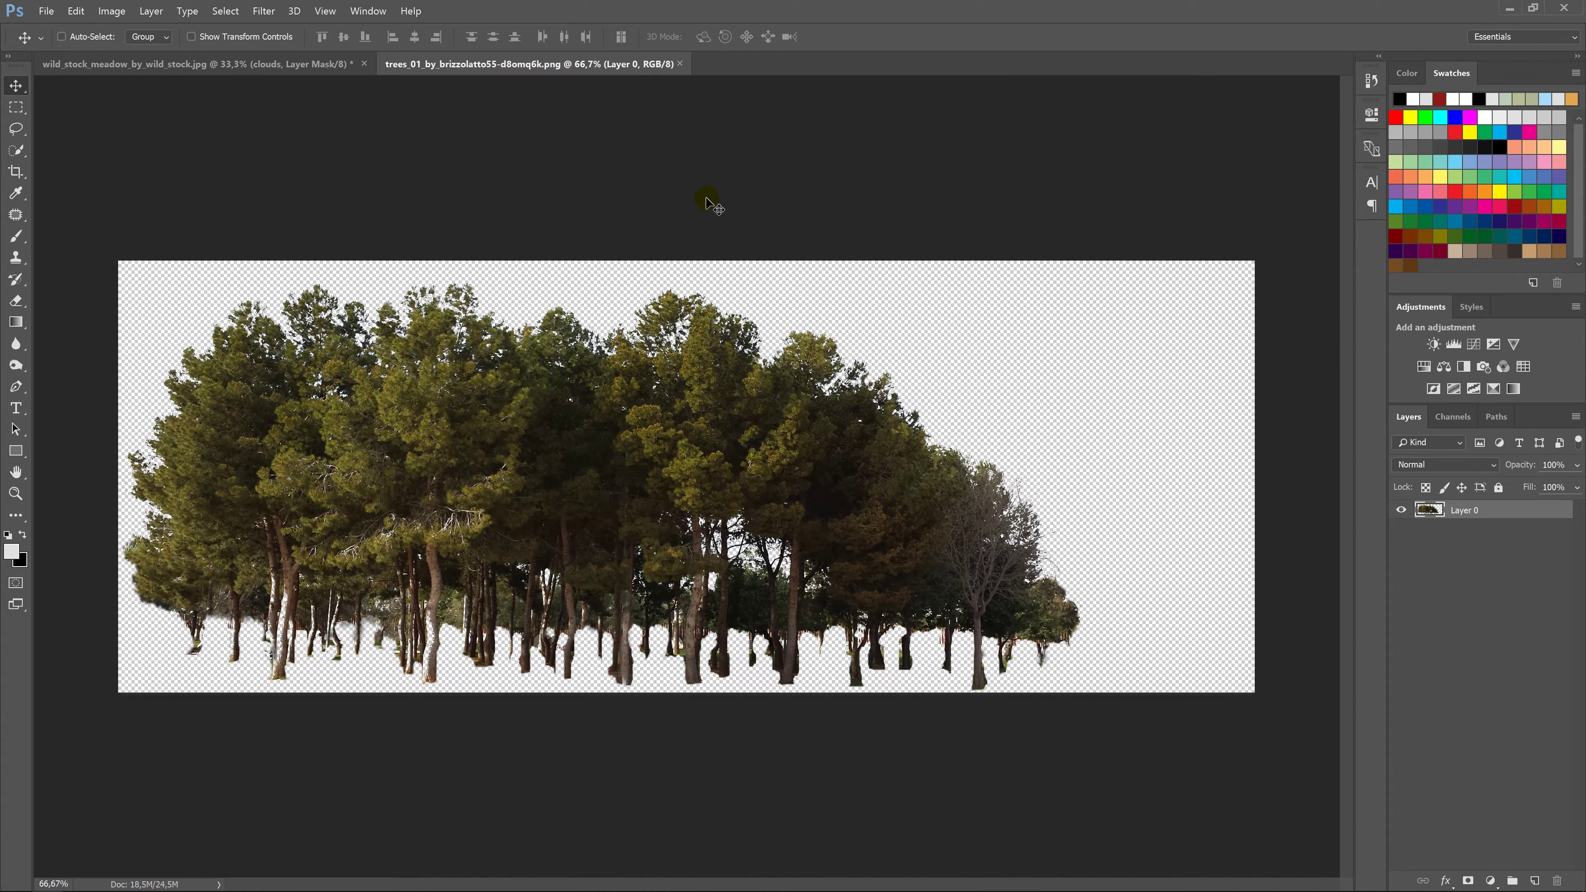
pyautogui.moveTo(721, 474)
pyautogui.mouseDown()
pyautogui.moveTo(545, 247)
pyautogui.moveTo(768, 332)
pyautogui.mouseUp()
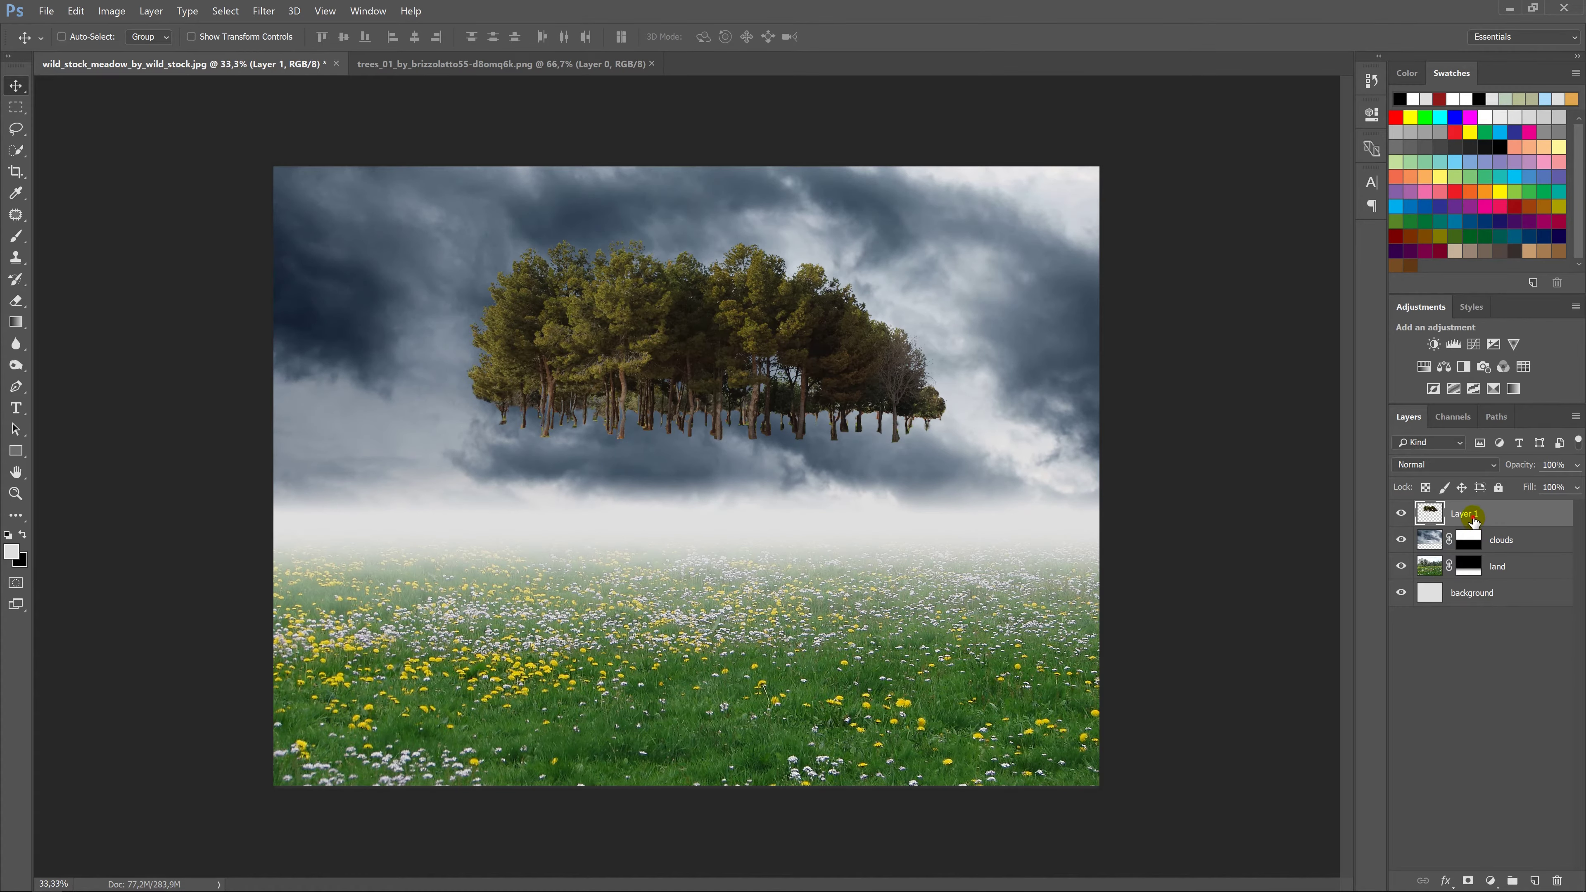
pyautogui.write('trees')
pyautogui.press('Return')
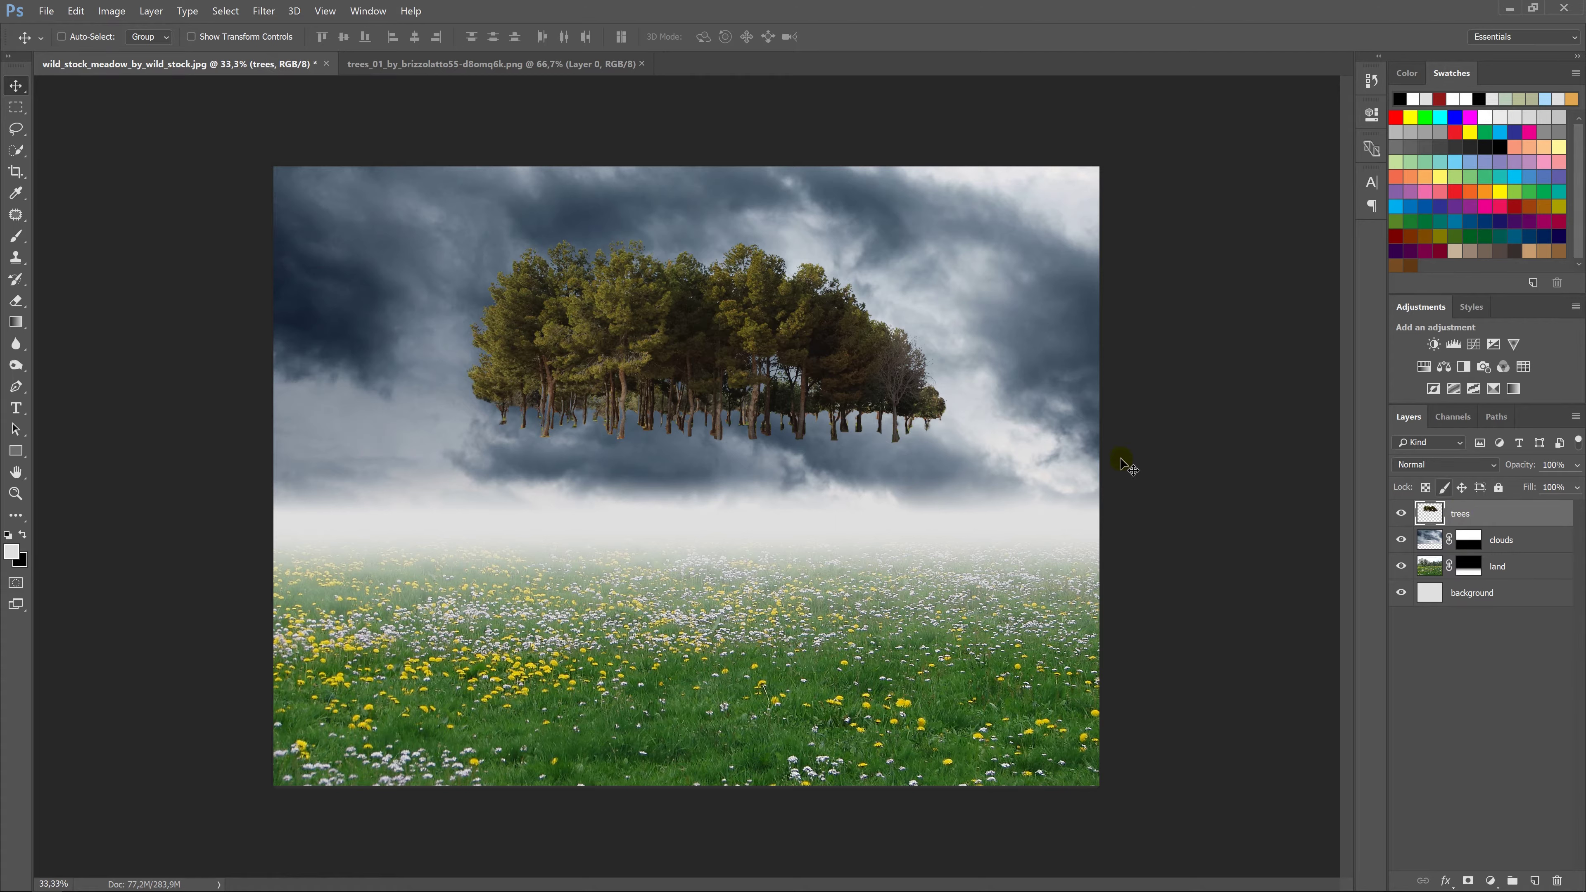
# Enlarge the trees to about 133.8% and set their trunks on the misty horizon.
pyautogui.moveTo(716, 332); pyautogui.dragTo(786, 452)
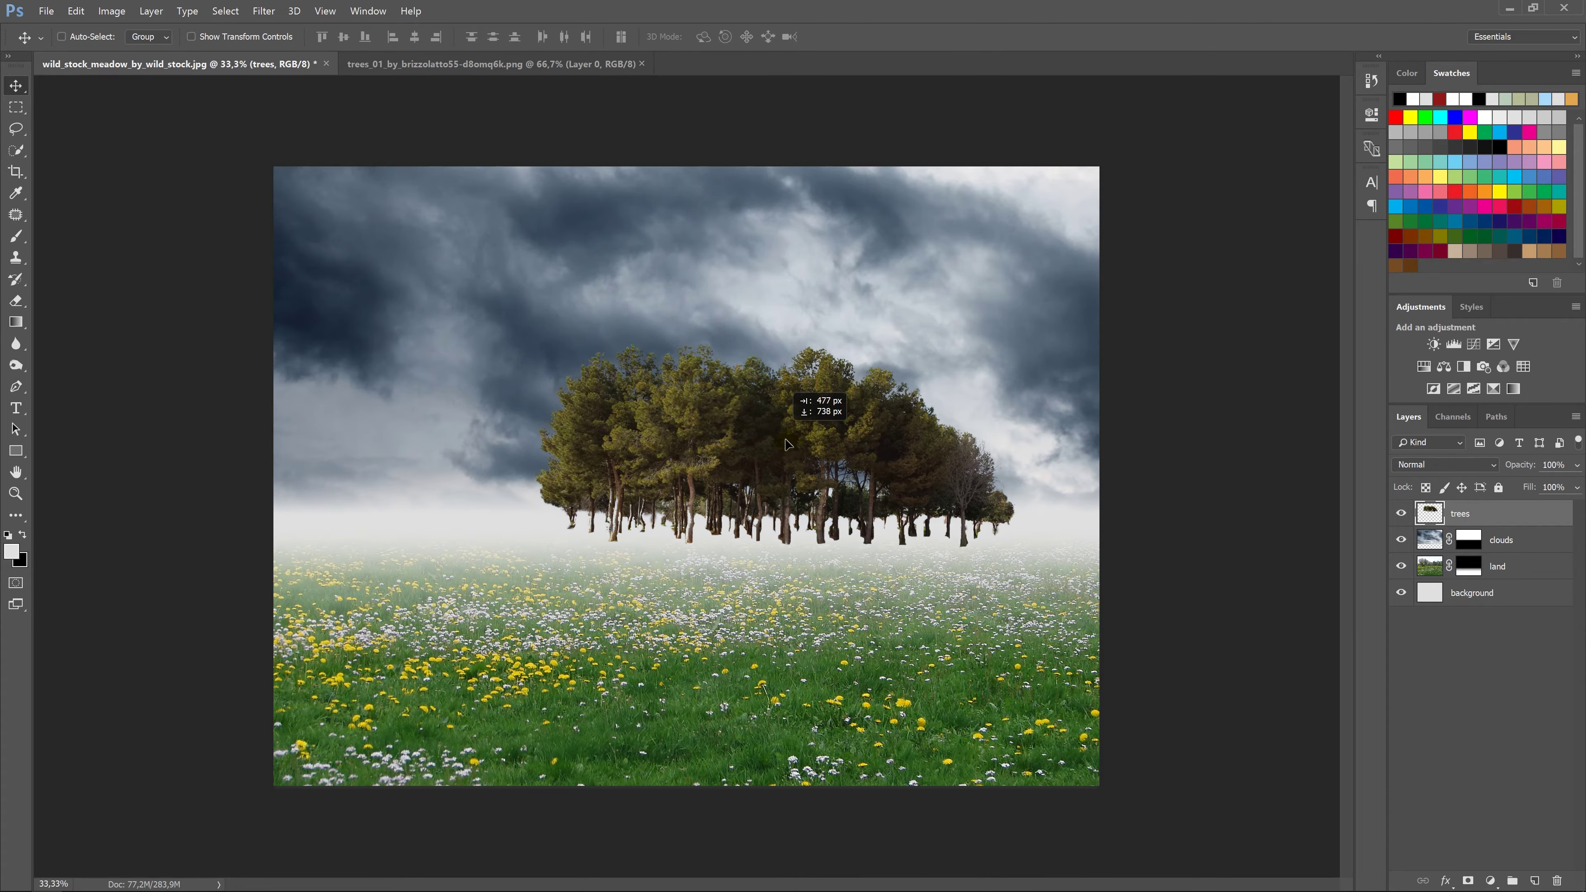
pyautogui.hotkey('ctrl', 't')
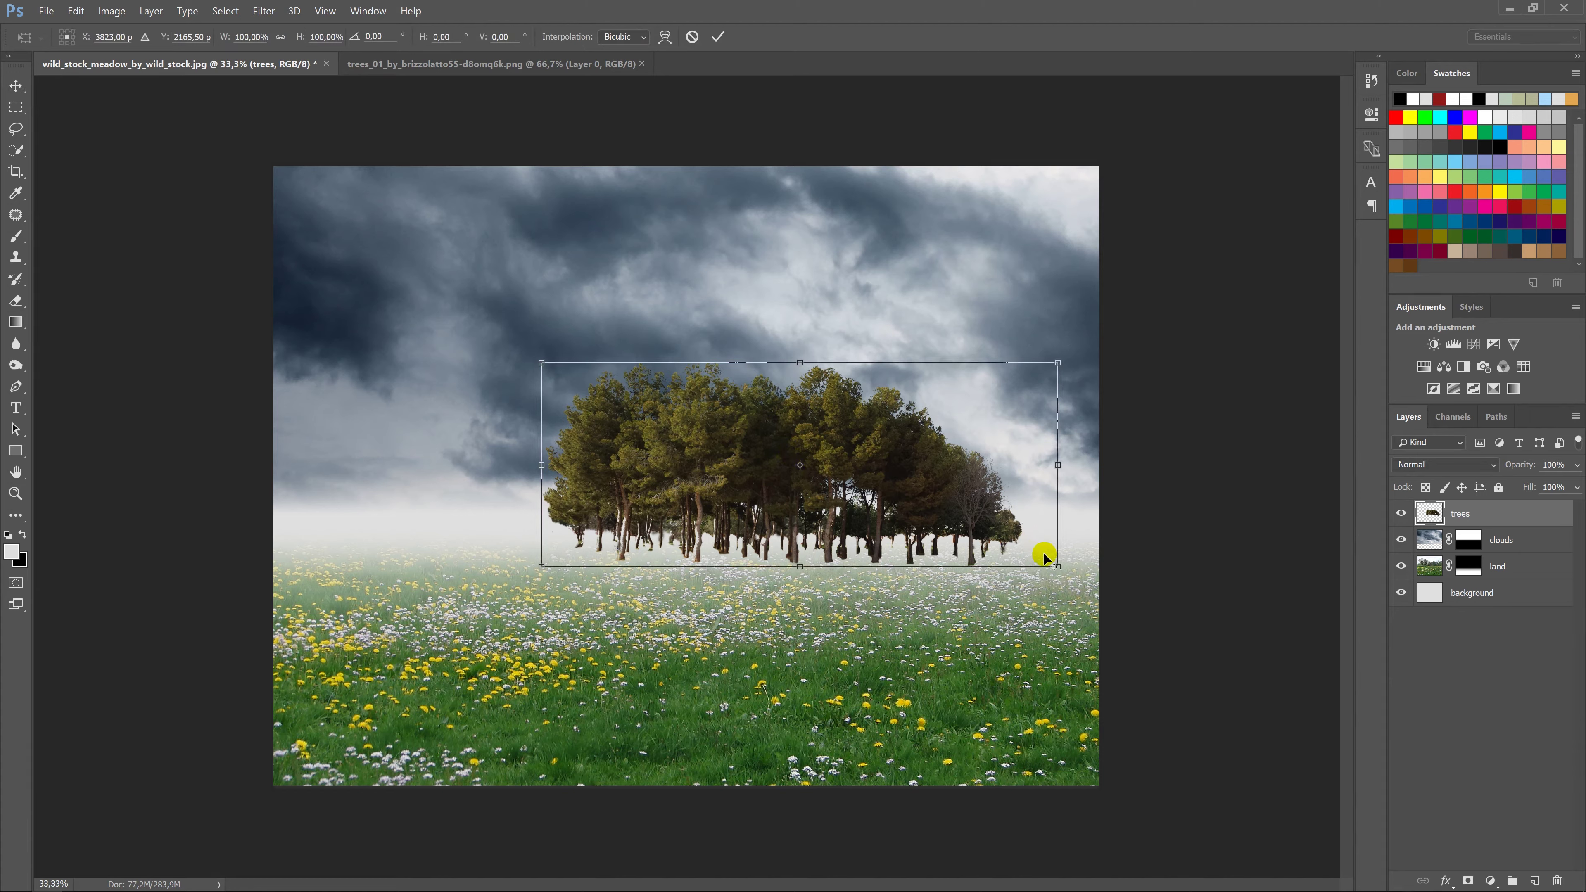
pyautogui.moveTo(1058, 567); pyautogui.dragTo(1149, 599)
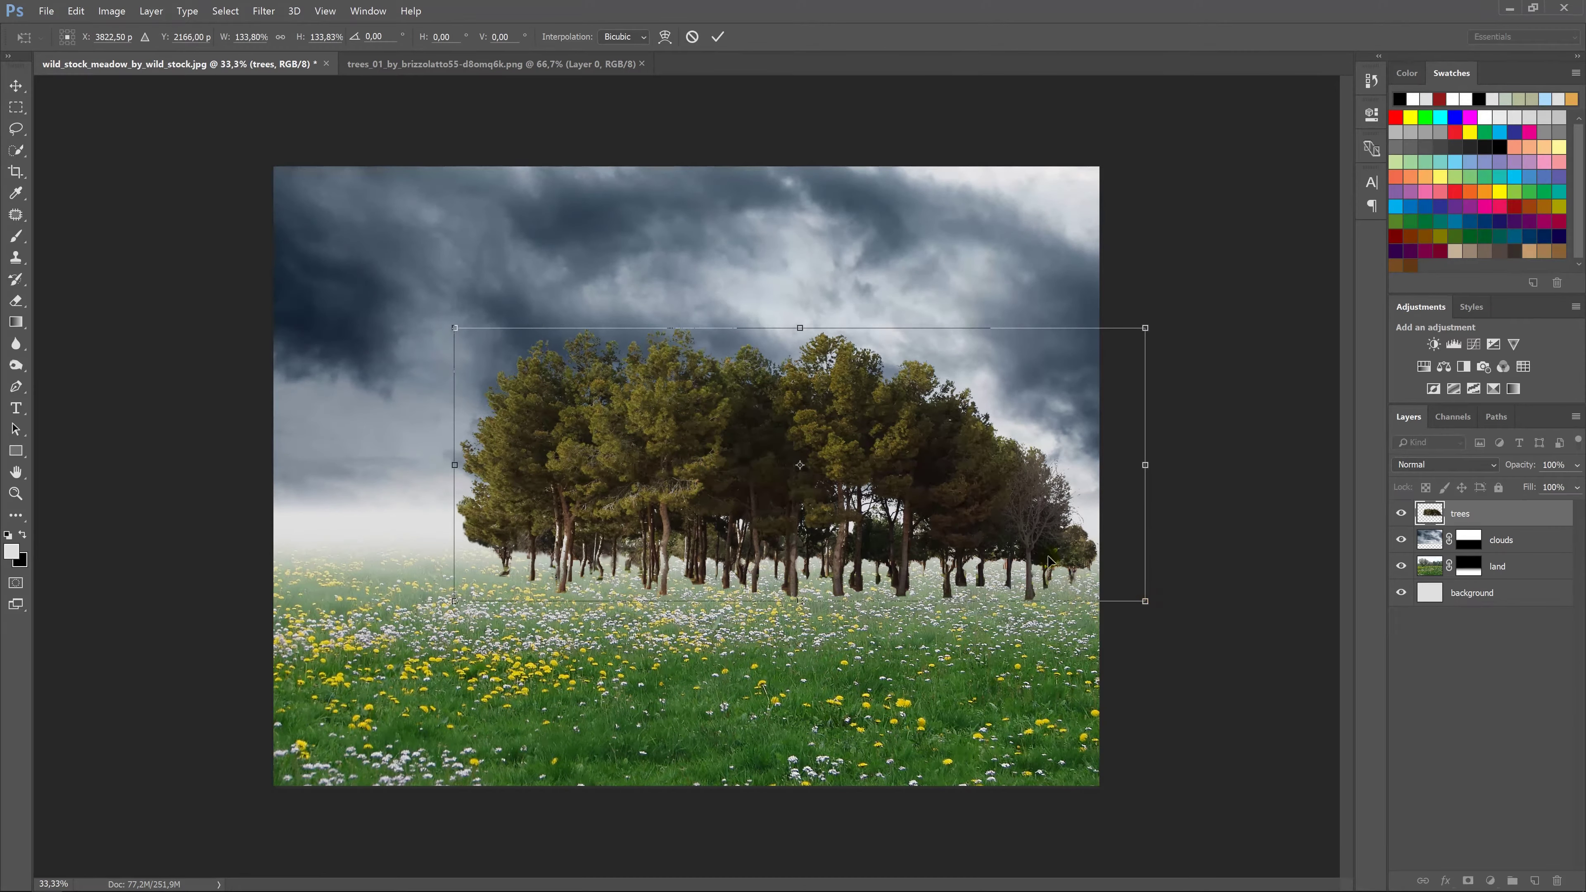
pyautogui.press('Return')
pyautogui.moveTo(805, 522); pyautogui.dragTo(812, 487)
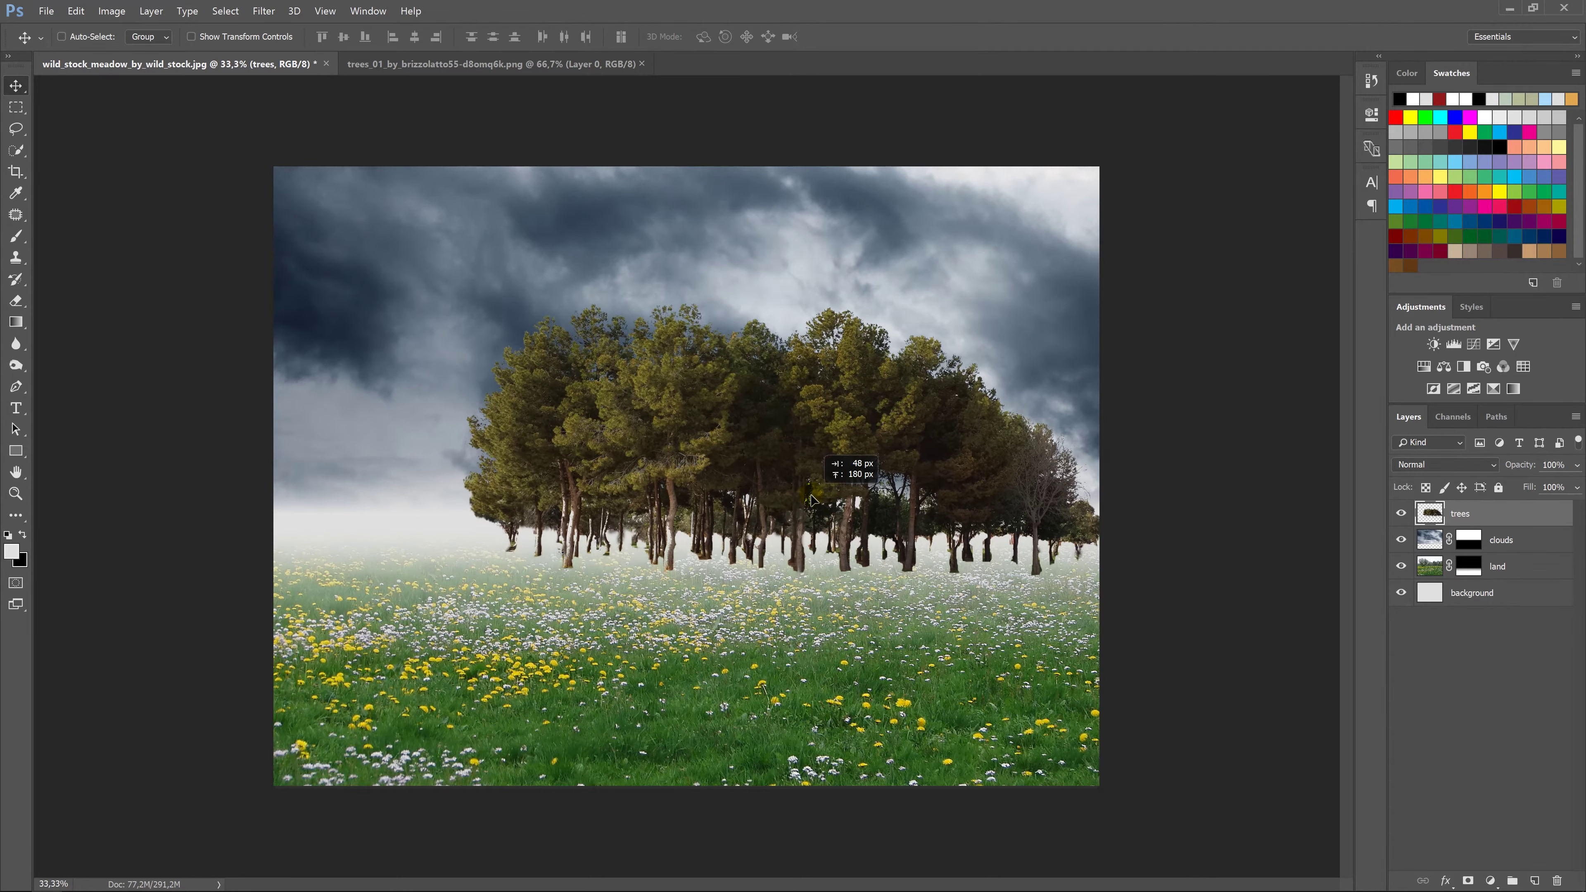
pyautogui.moveTo(812, 487); pyautogui.dragTo(814, 495)
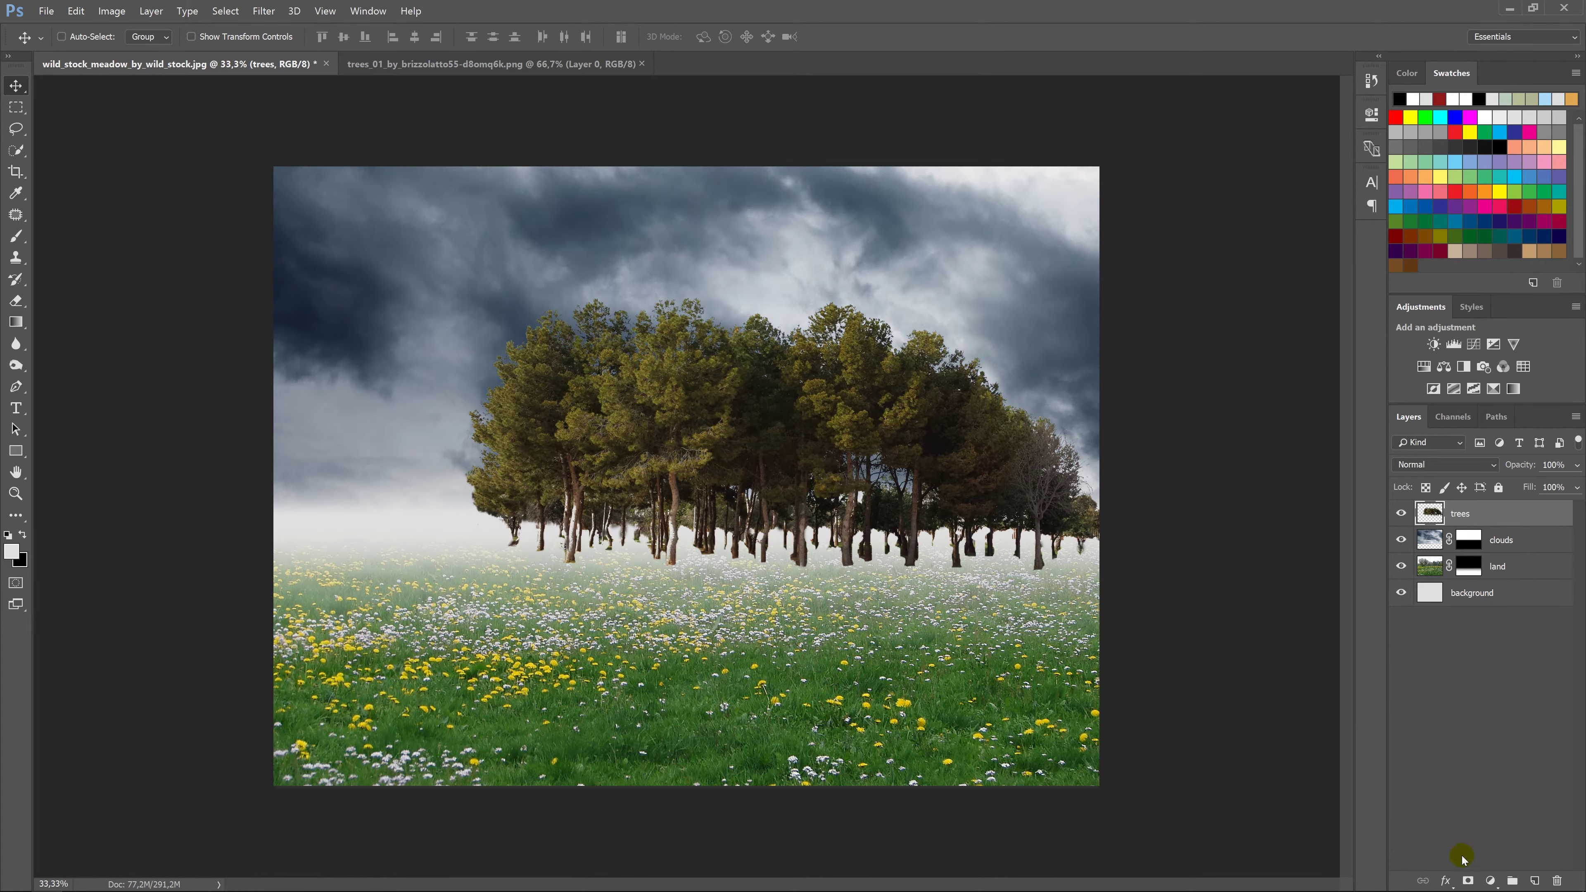
# Add a mask to the trees layer and set a black brush to size 600, 75% opacity.
pyautogui.click(1469, 879)
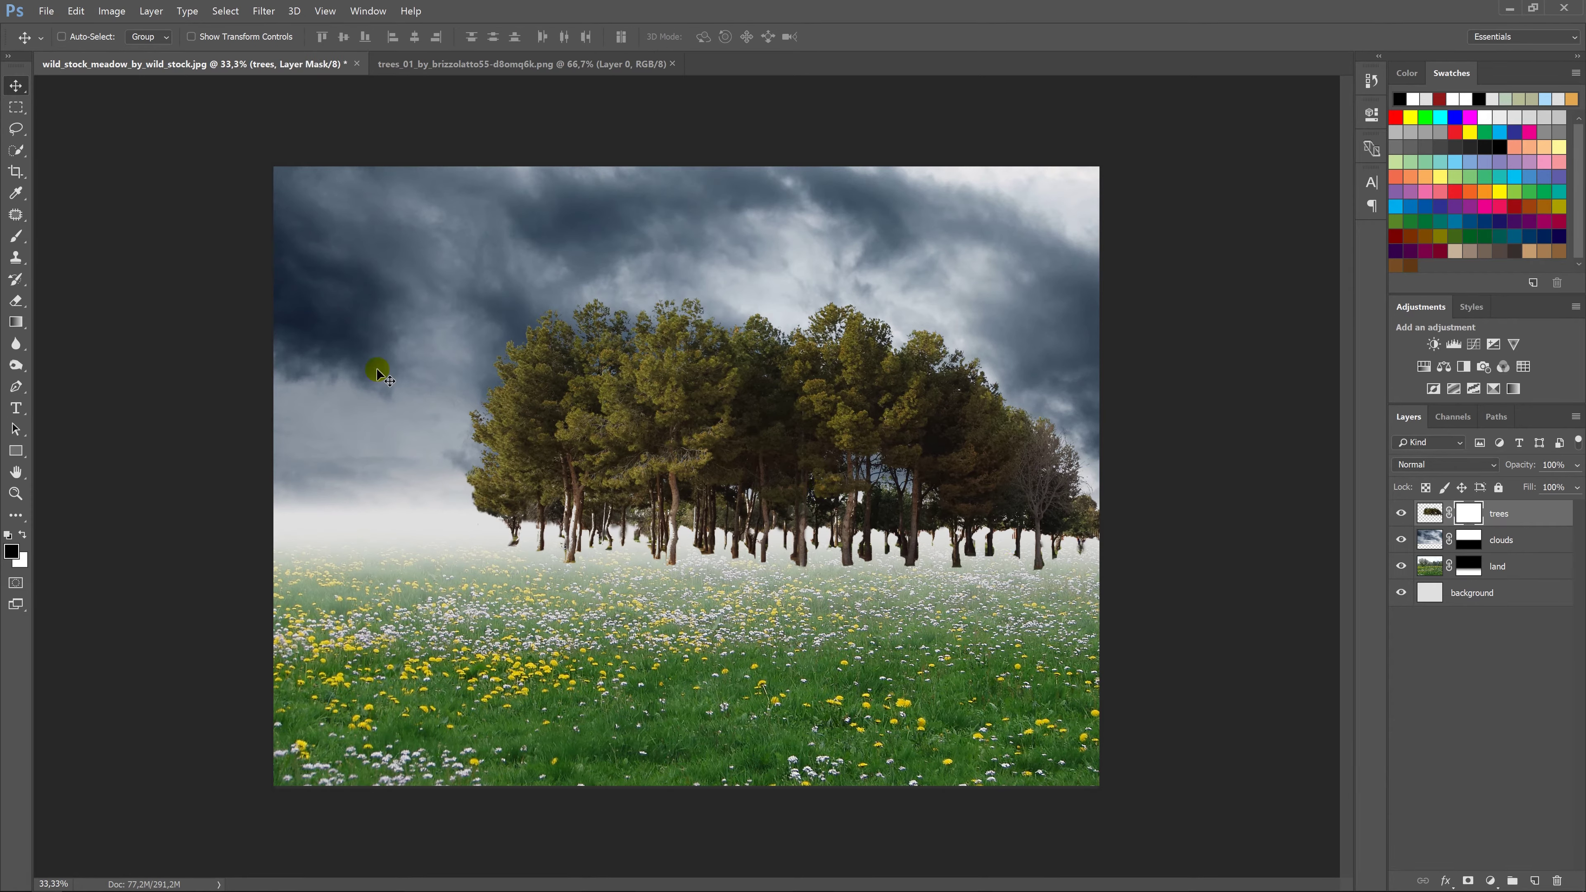
pyautogui.click(17, 238)
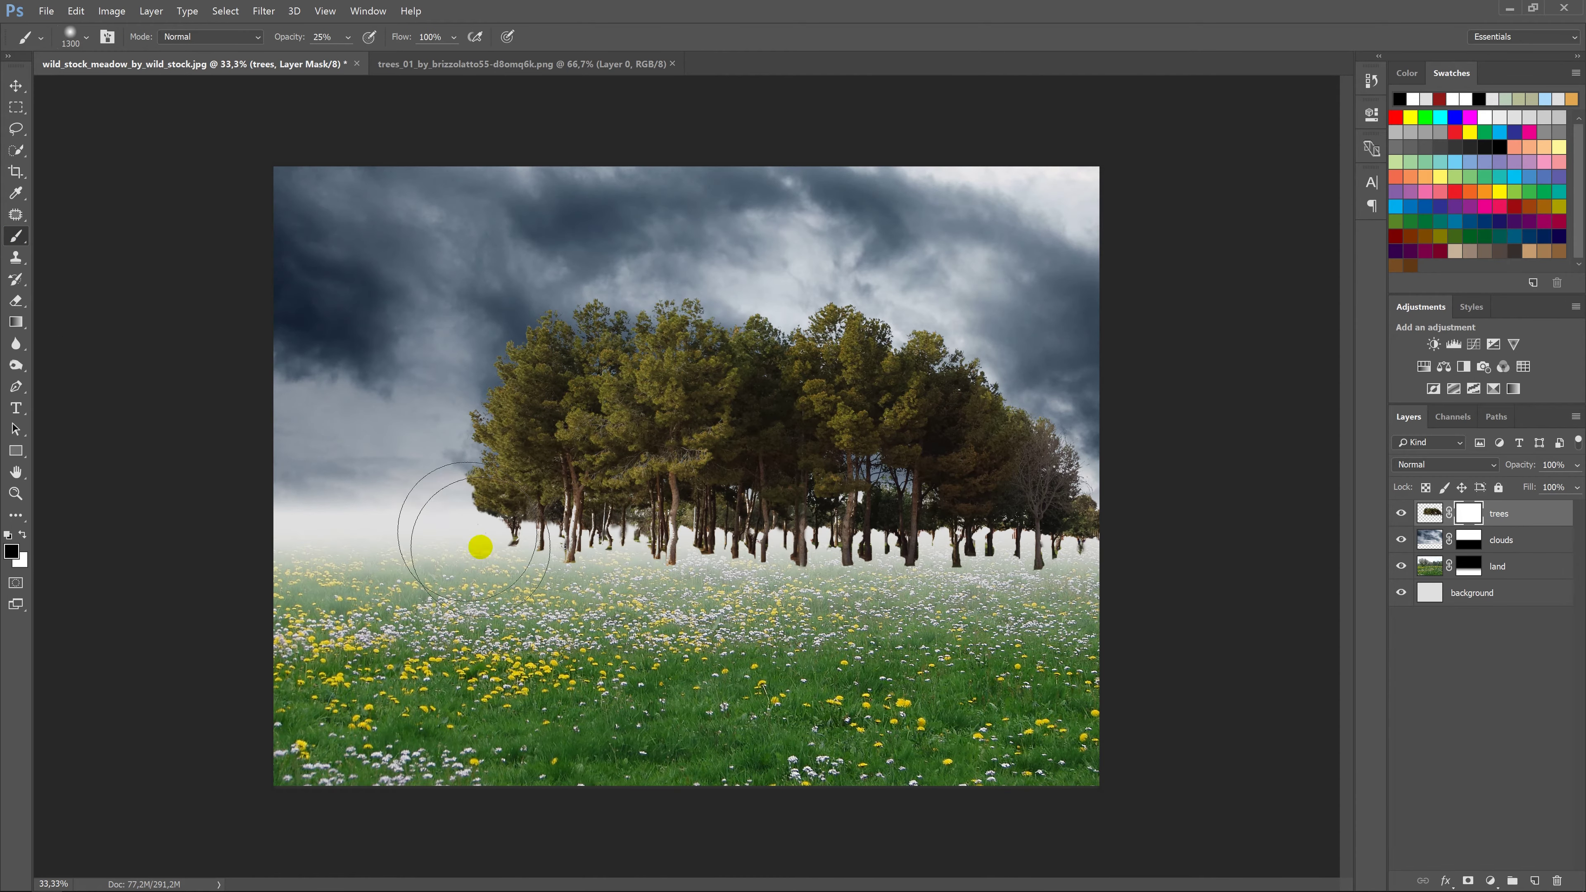
pyautogui.press('[')
pyautogui.press('[')
pyautogui.press('[')
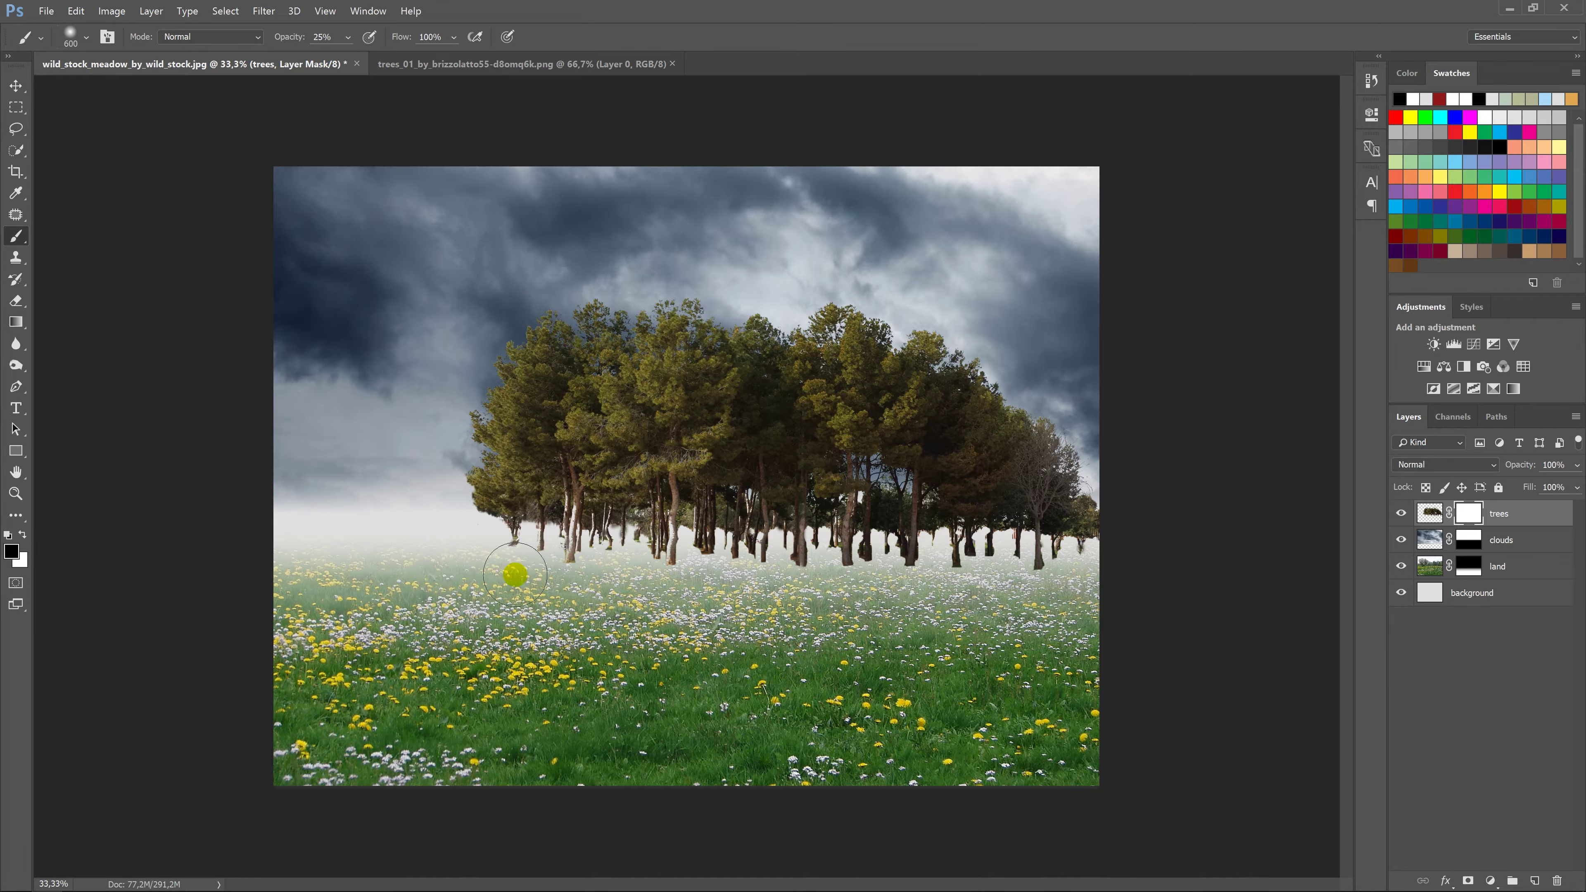
pyautogui.press('7')
pyautogui.press('5')
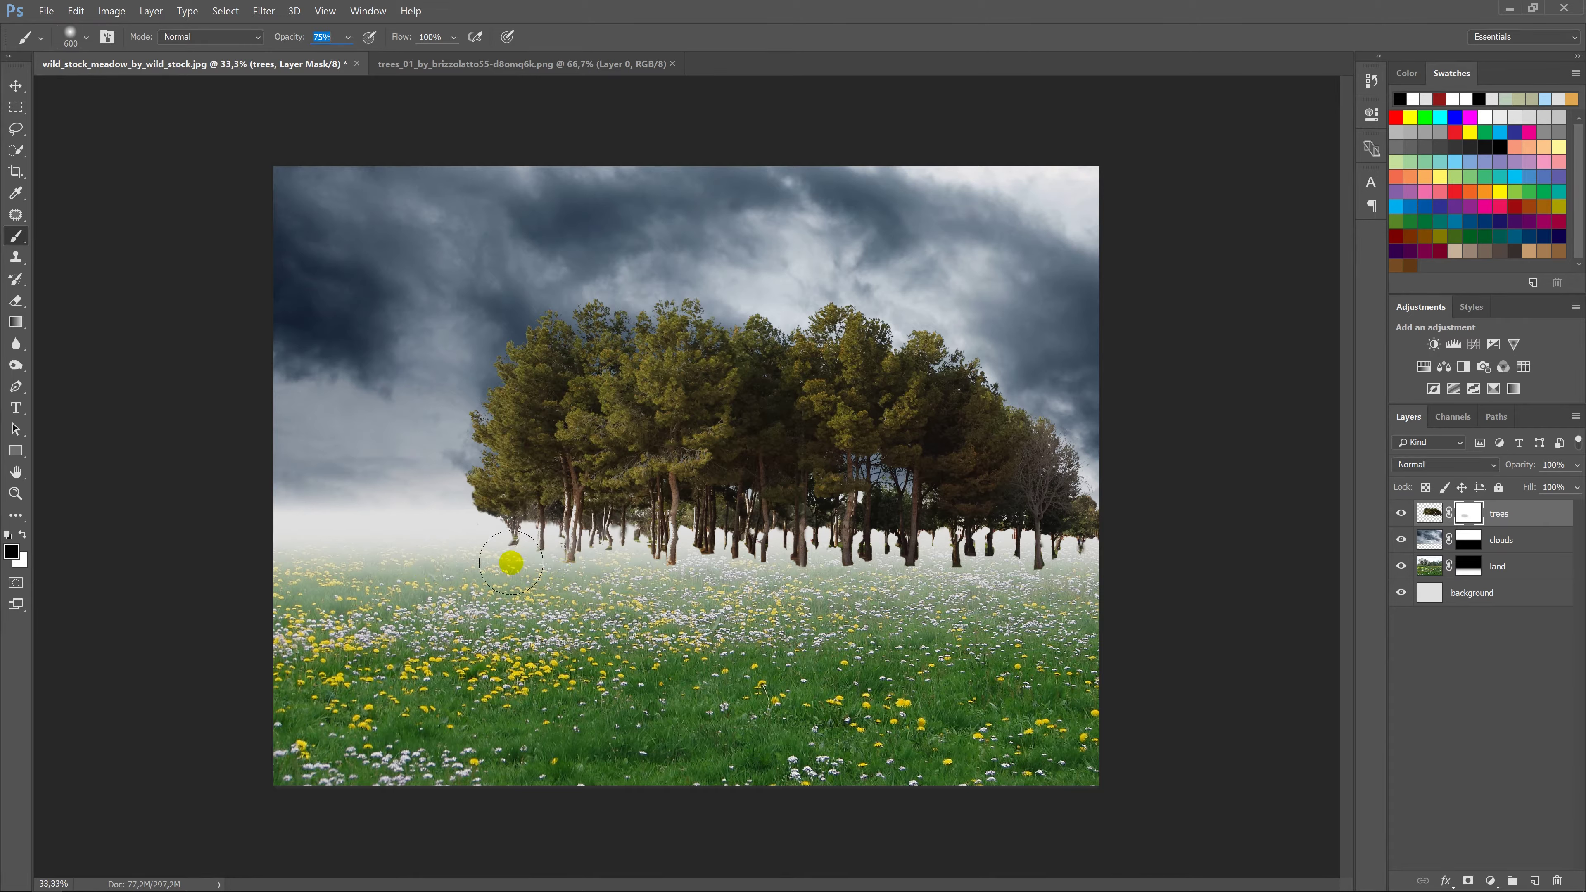
# Paint over the trunk bases on the mask so they fade softly into the mist.
pyautogui.moveTo(514, 560); pyautogui.dragTo(577, 560)
pyautogui.moveTo(729, 591)
pyautogui.mouseDown()
pyautogui.moveTo(836, 584)
pyautogui.moveTo(683, 573)
pyautogui.moveTo(714, 583)
pyautogui.mouseUp()
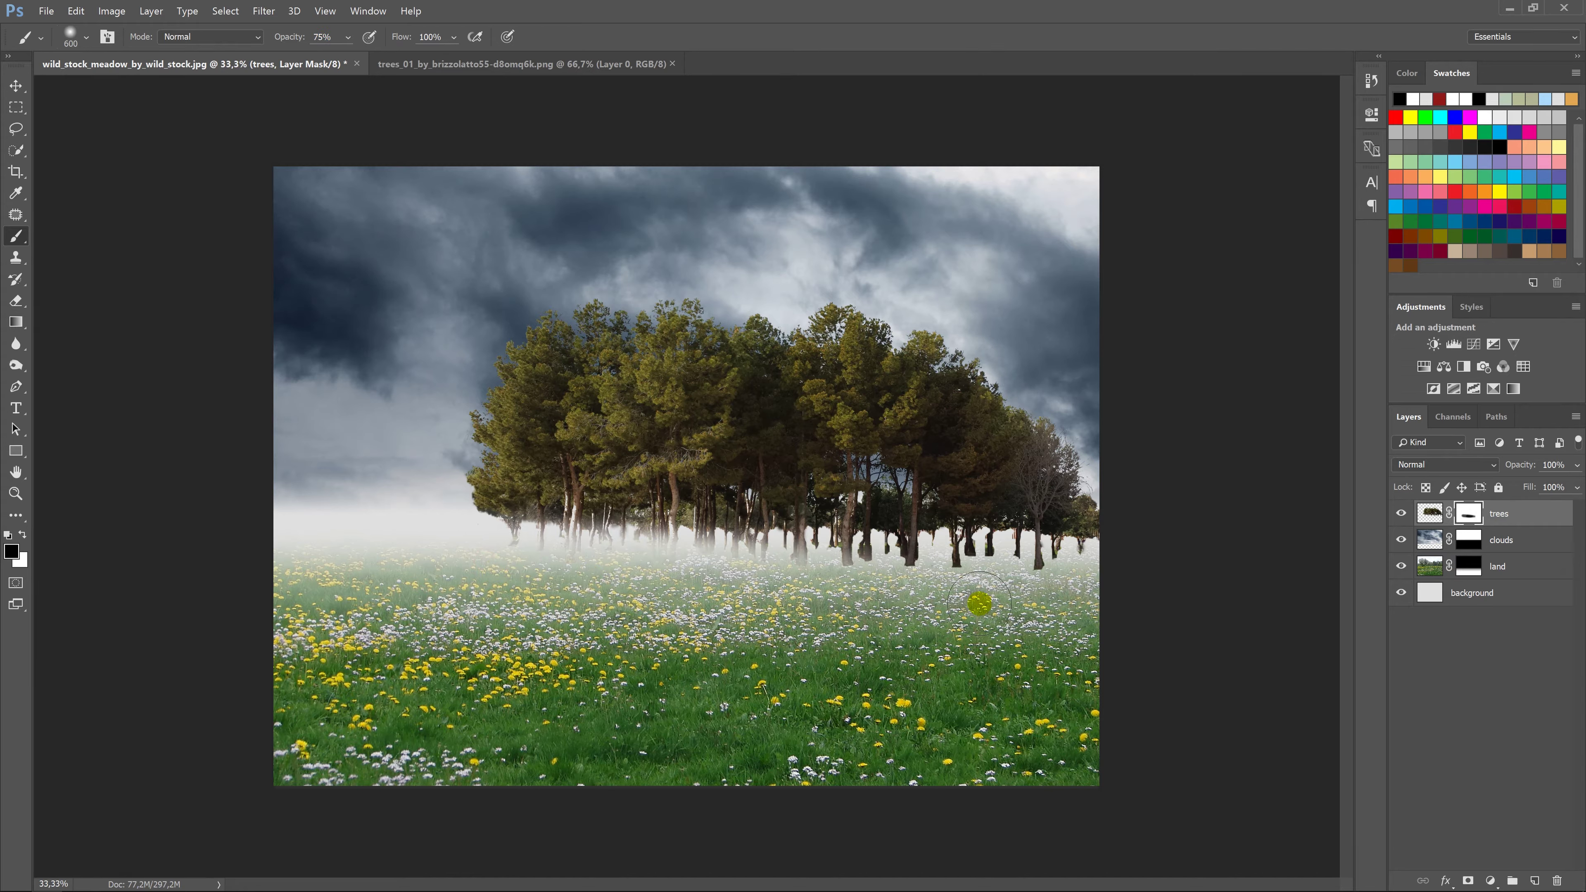
pyautogui.moveTo(977, 602)
pyautogui.mouseDown()
pyautogui.moveTo(846, 577)
pyautogui.moveTo(1070, 587)
pyautogui.moveTo(1098, 567)
pyautogui.moveTo(1051, 571)
pyautogui.moveTo(1126, 560)
pyautogui.moveTo(1033, 591)
pyautogui.moveTo(1052, 573)
pyautogui.moveTo(920, 573)
pyautogui.moveTo(905, 592)
pyautogui.mouseUp()
pyautogui.press('[')
pyautogui.press('[')
pyautogui.press('[')
pyautogui.press('[')
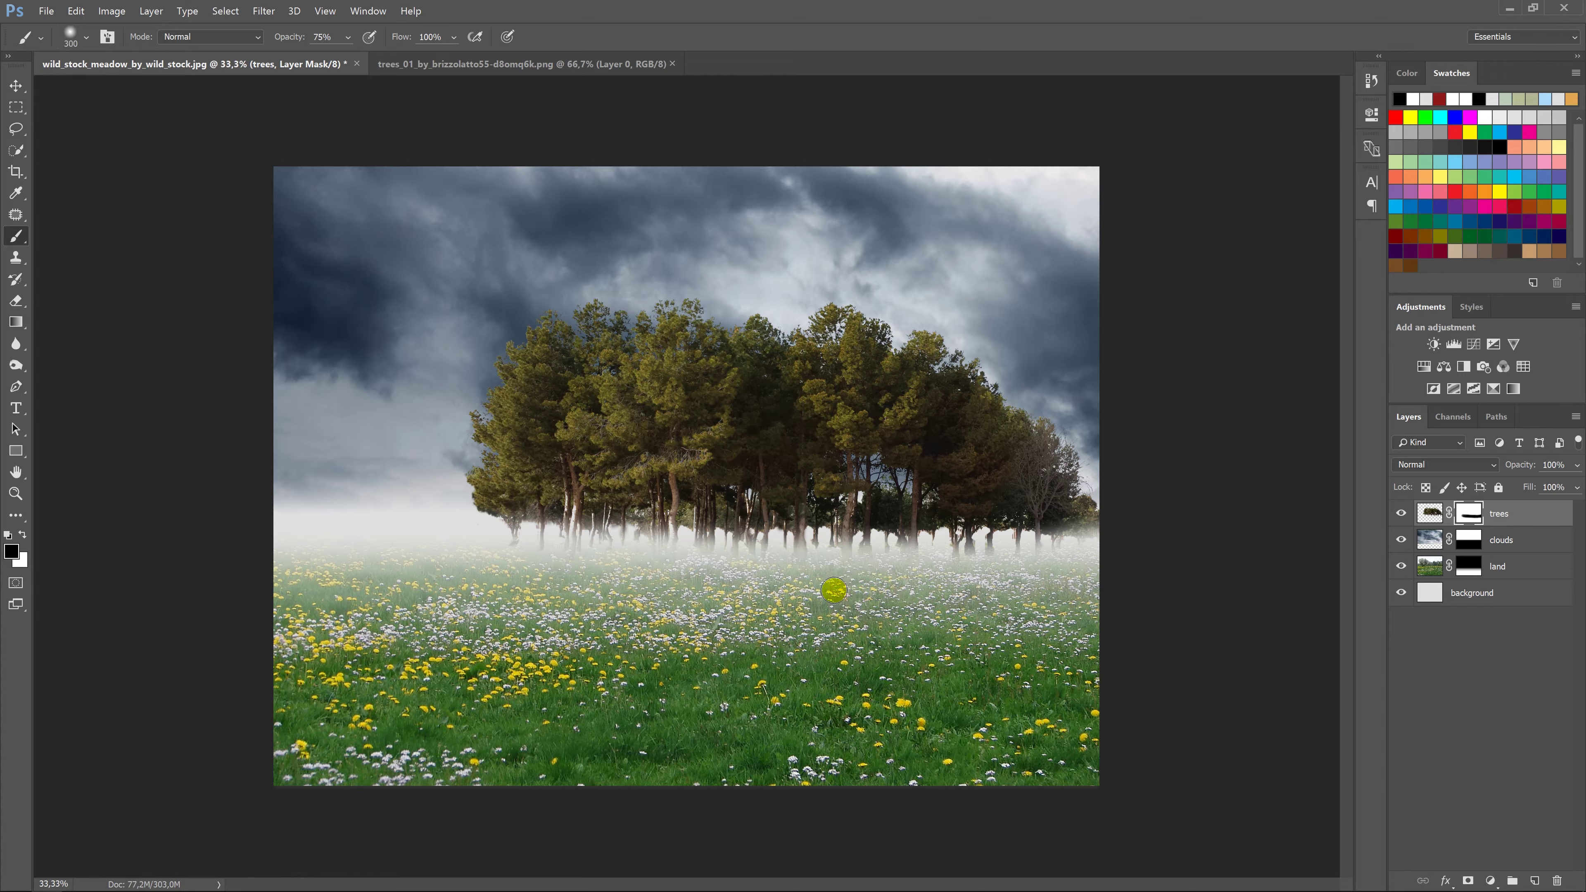
pyautogui.moveTo(786, 565); pyautogui.dragTo(491, 551)
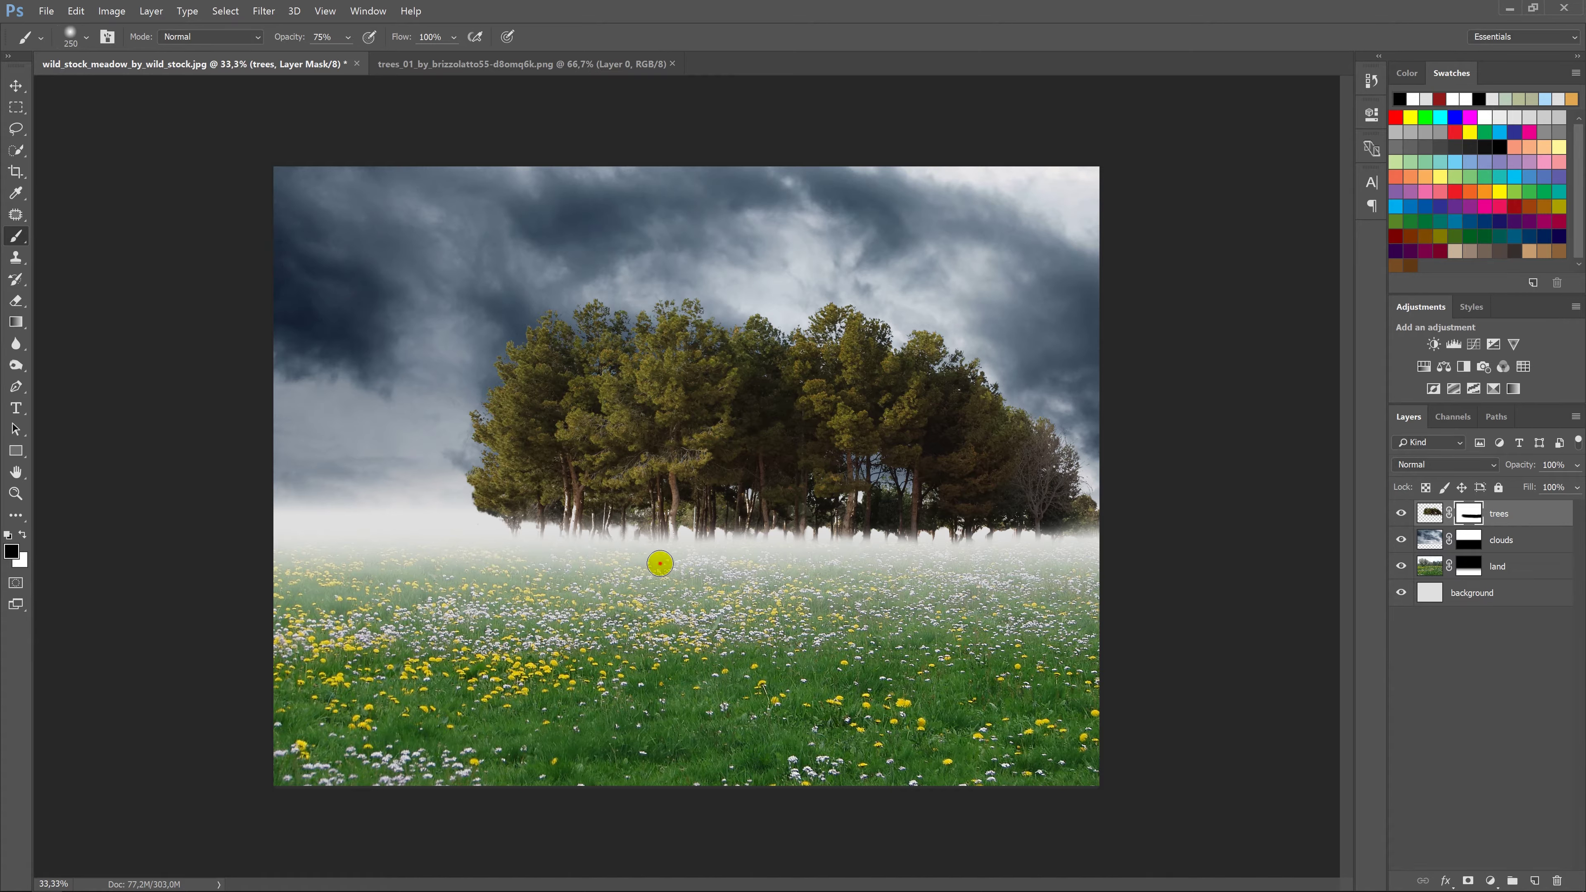
pyautogui.click(660, 563)
pyautogui.click(1000, 554)
# Add a Hue/Saturation adjustment clipped to trees with saturation -46 and lightness -18.
pyautogui.click(1490, 881)
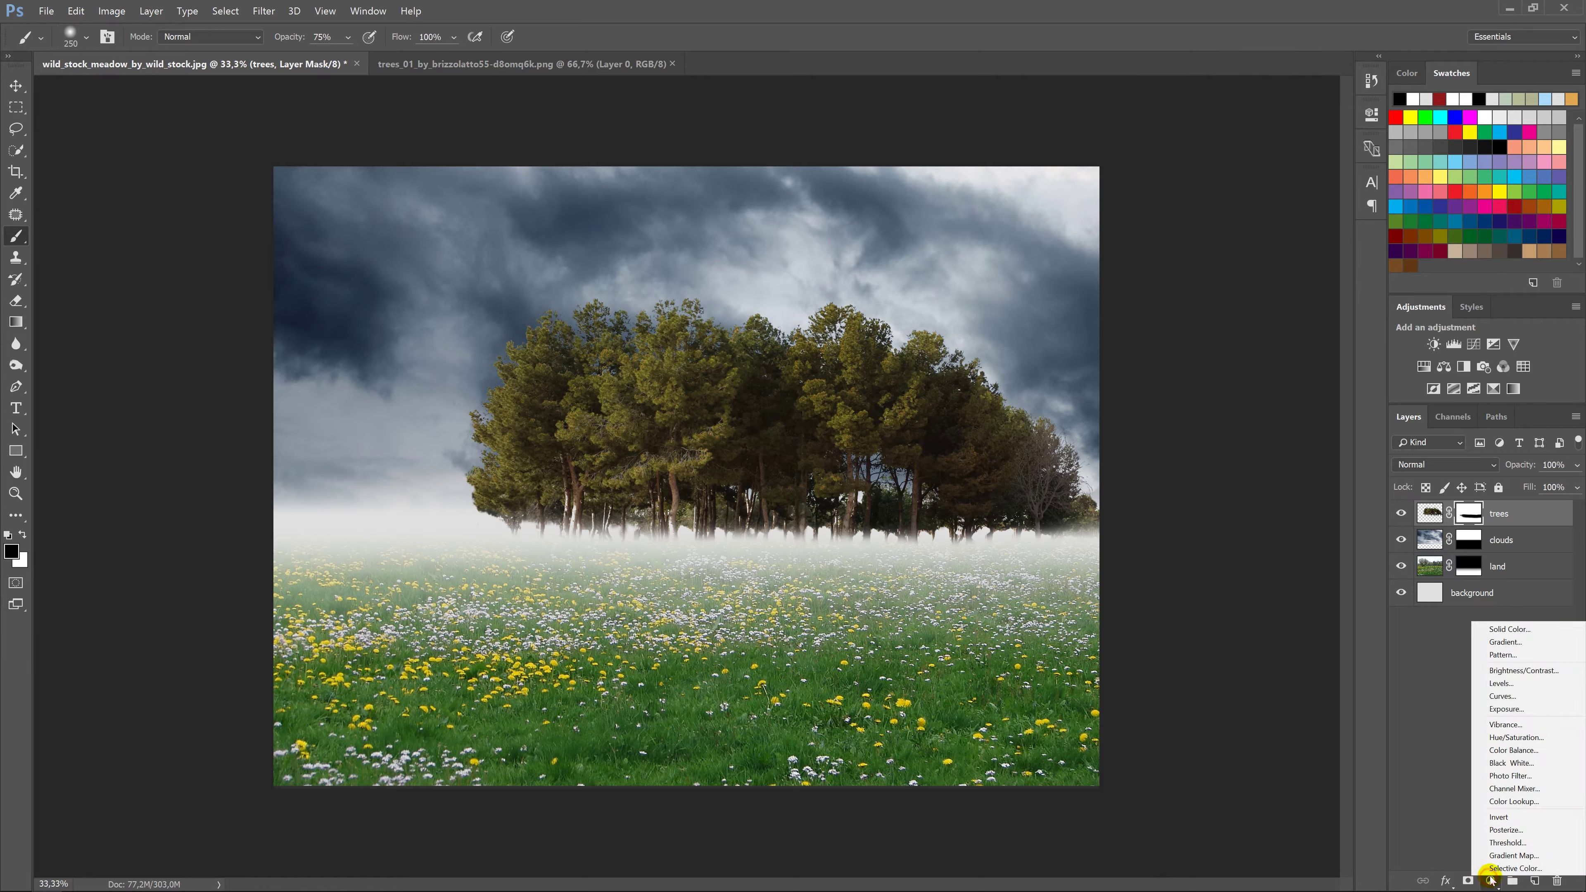
pyautogui.click(1516, 739)
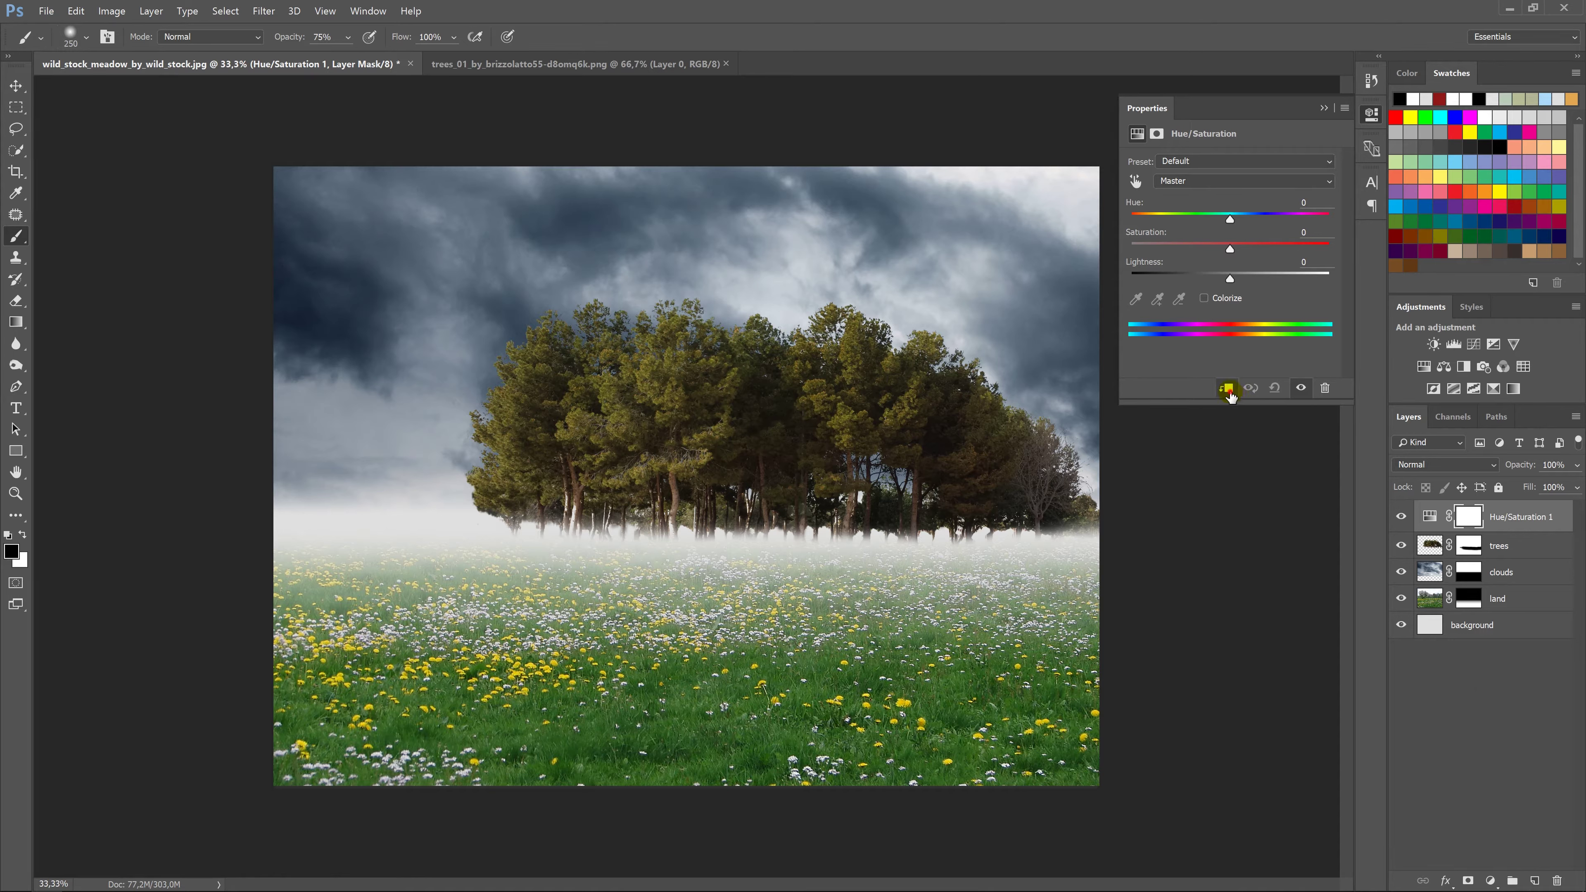
pyautogui.click(1227, 390)
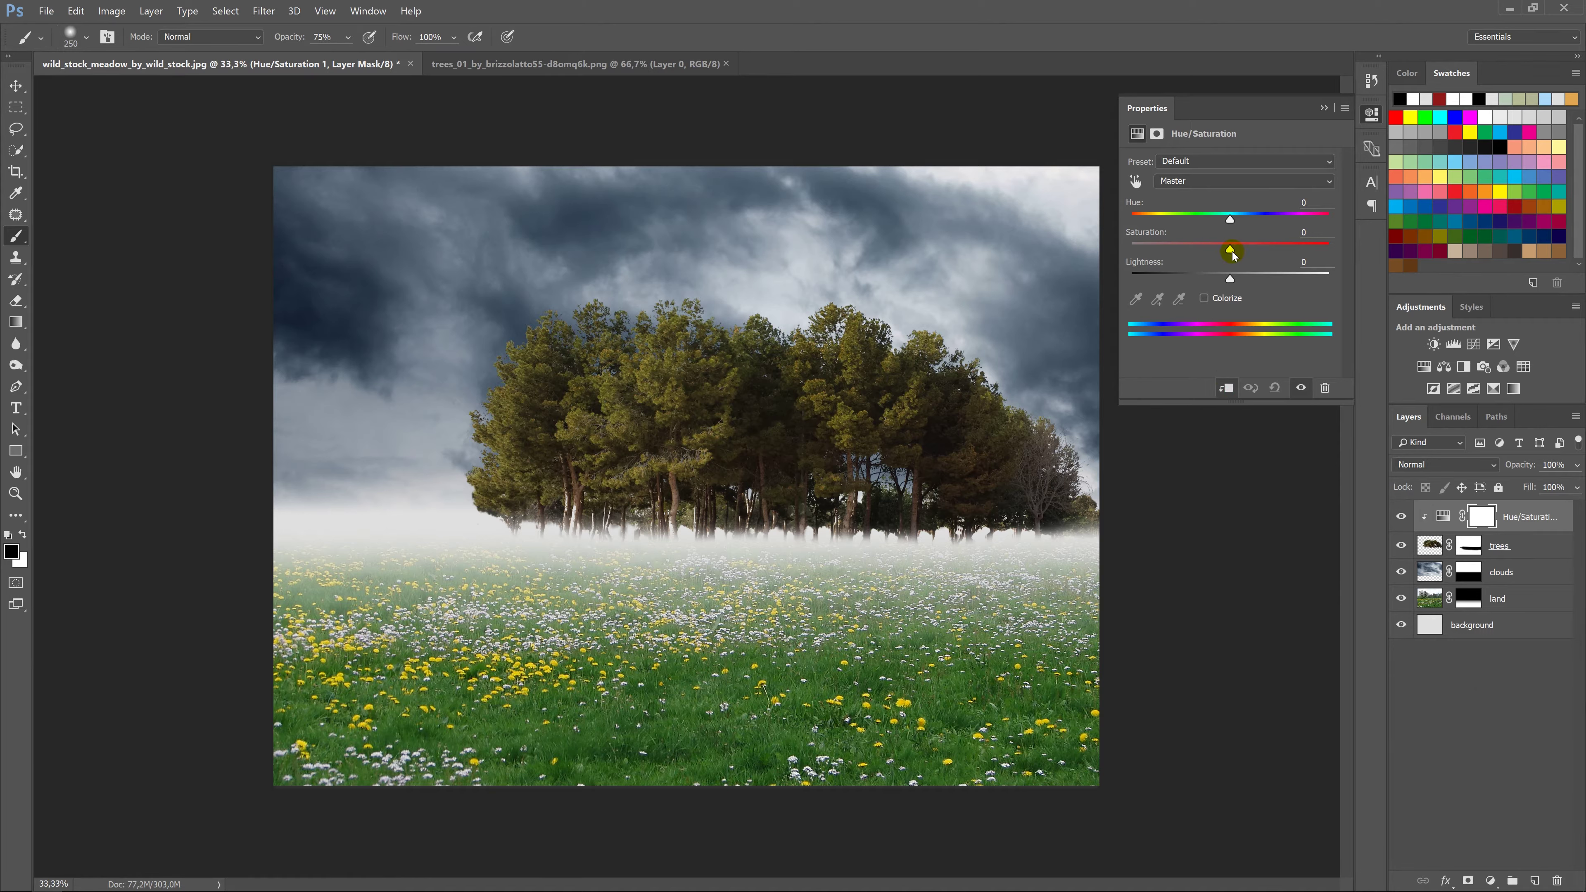
pyautogui.moveTo(1228, 277); pyautogui.dragTo(1211, 276)
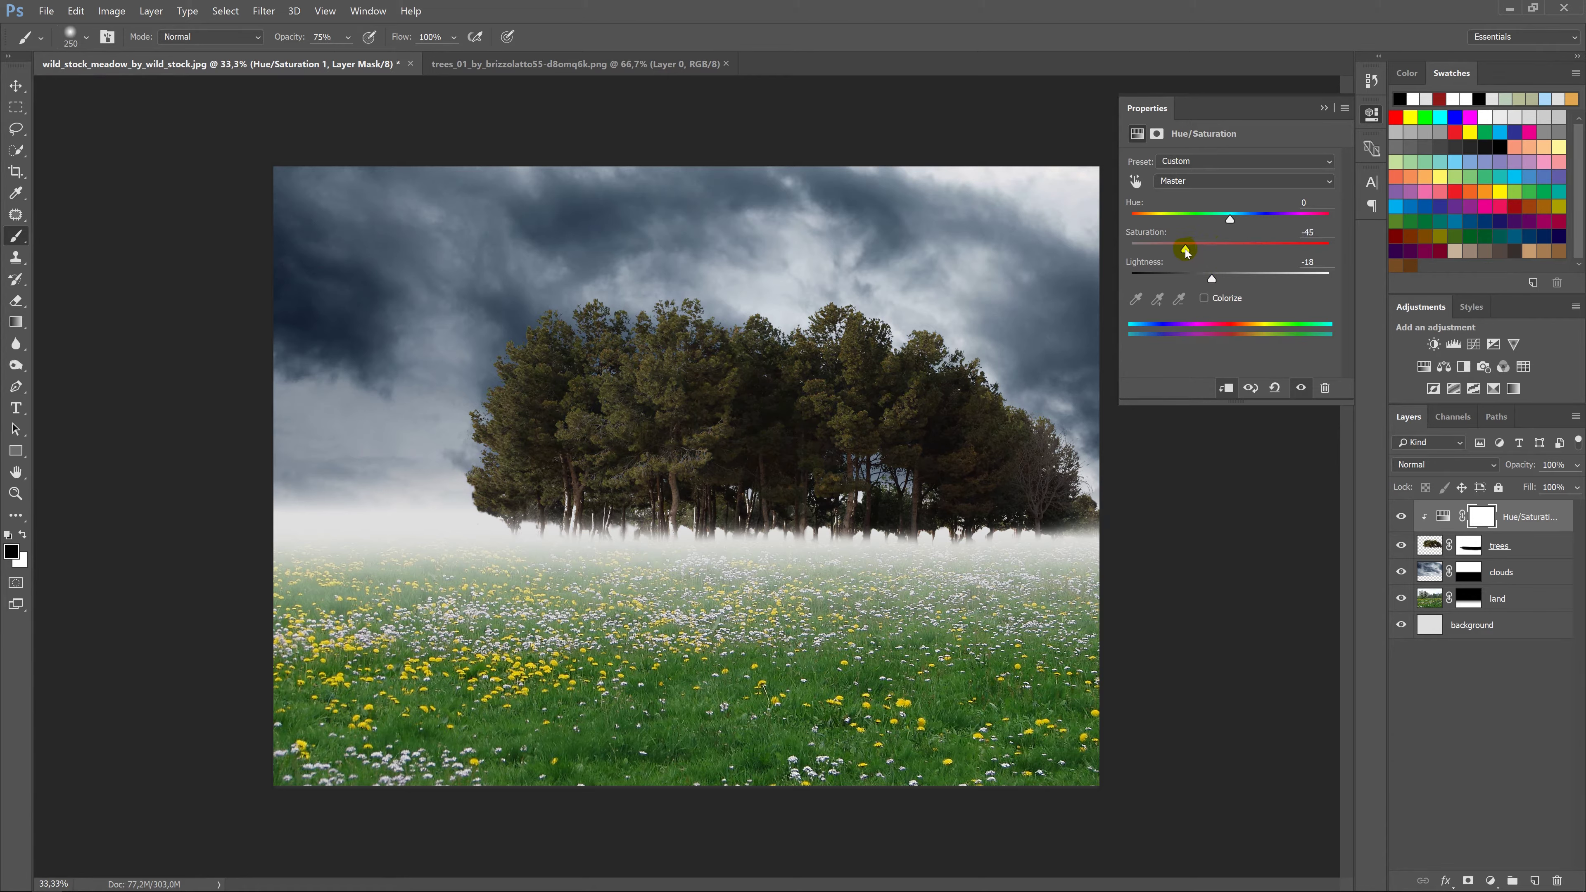
pyautogui.moveTo(1185, 251); pyautogui.dragTo(1183, 251)
pyautogui.click(1326, 110)
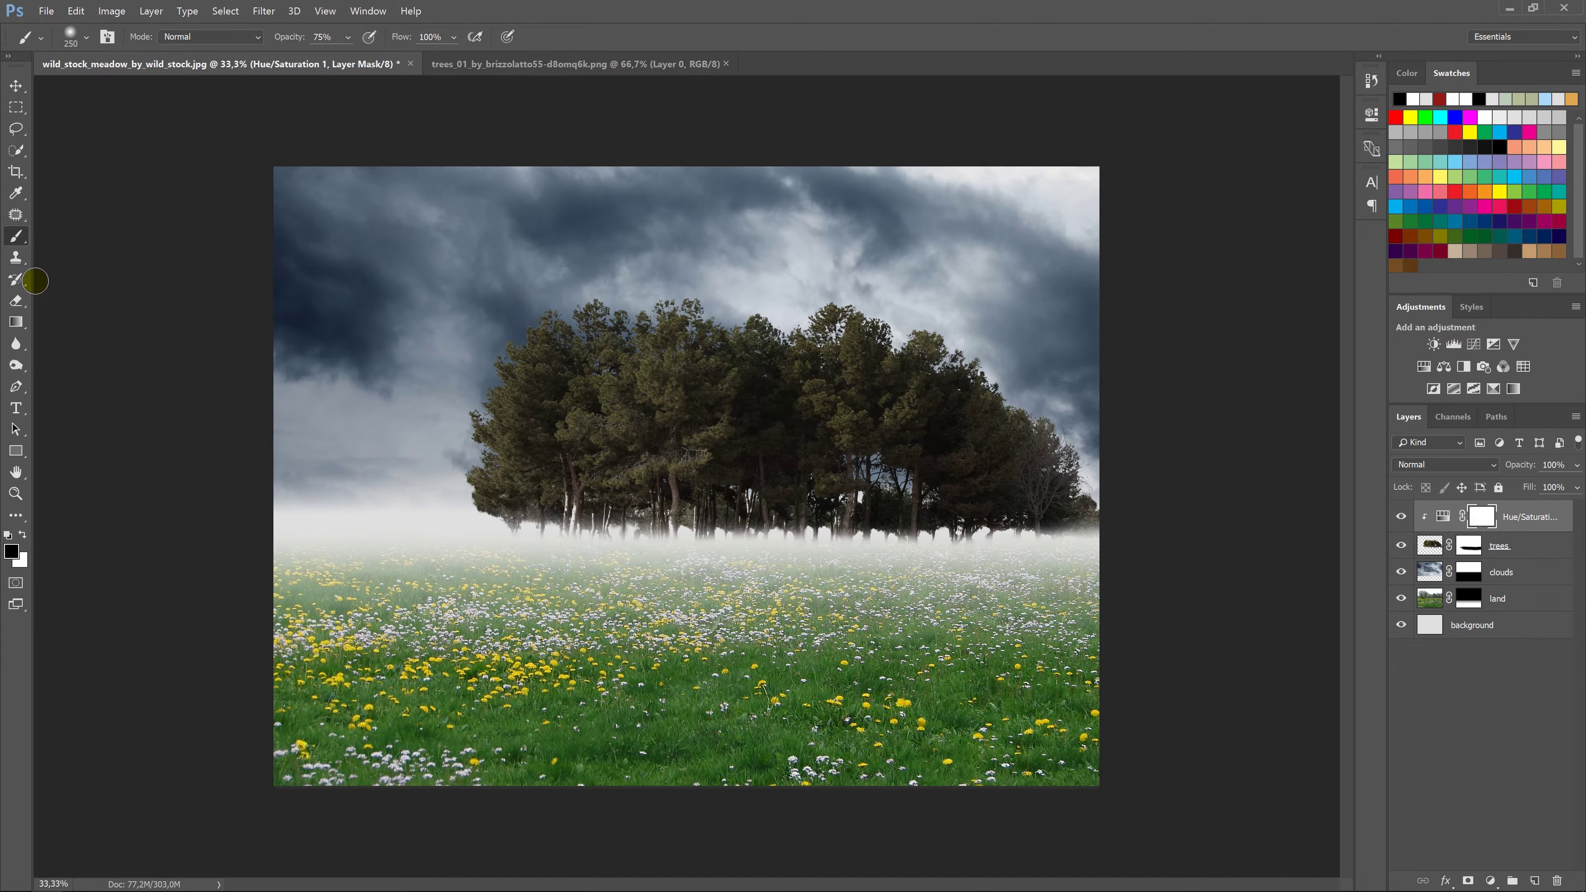
# Burn the trees' left edge and trunk bottoms near the fog with a size-400 brush.
pyautogui.click(16, 367)
pyautogui.write('50')
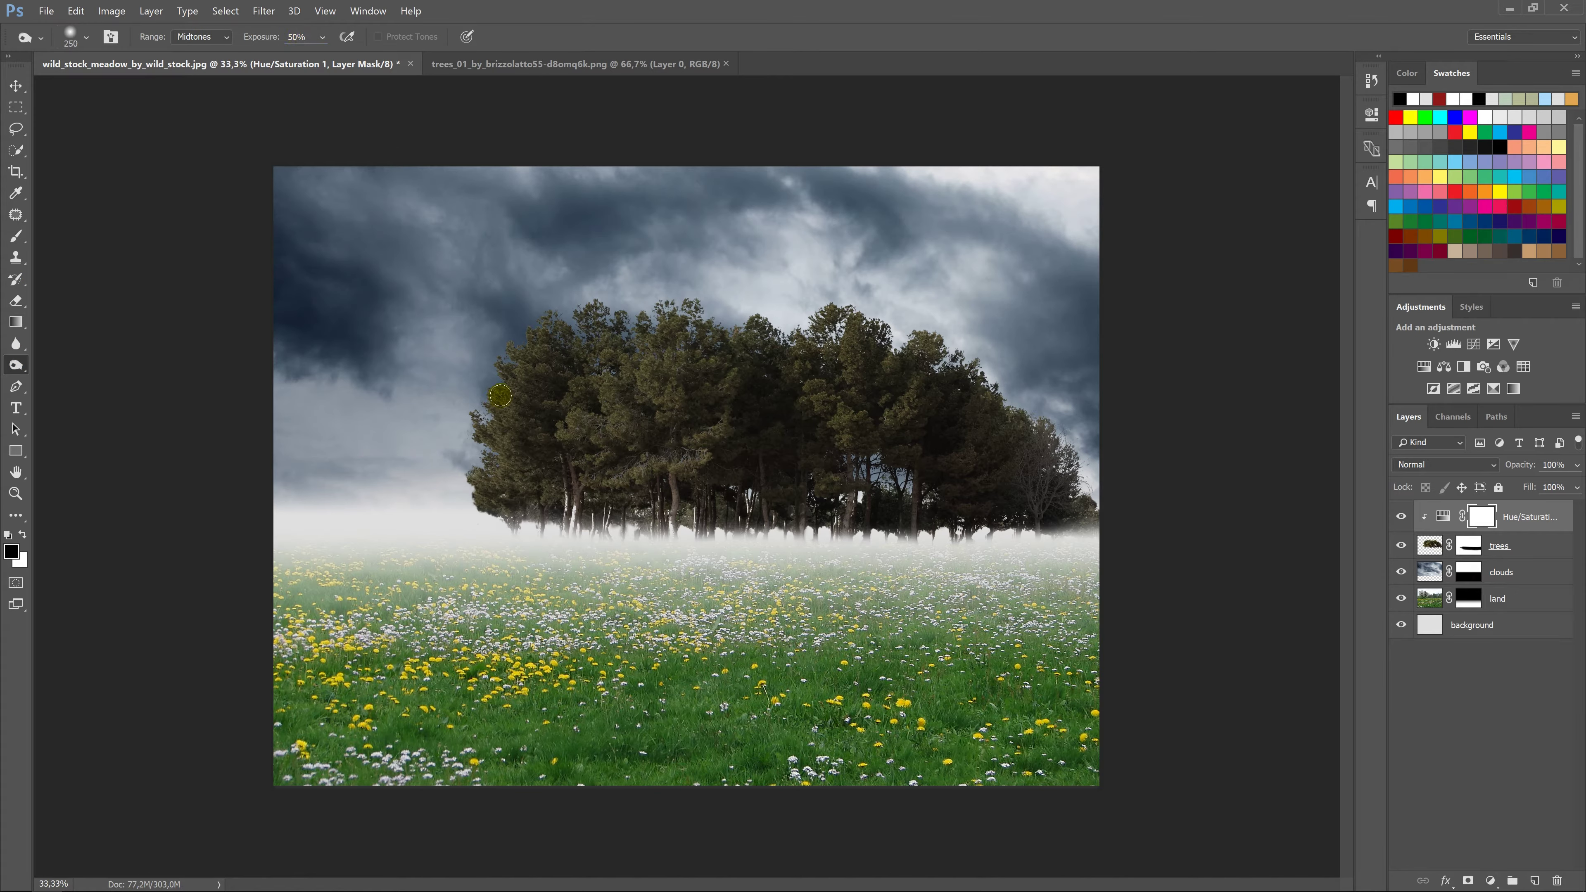
pyautogui.press(']')
pyautogui.press(']')
pyautogui.click(1430, 545)
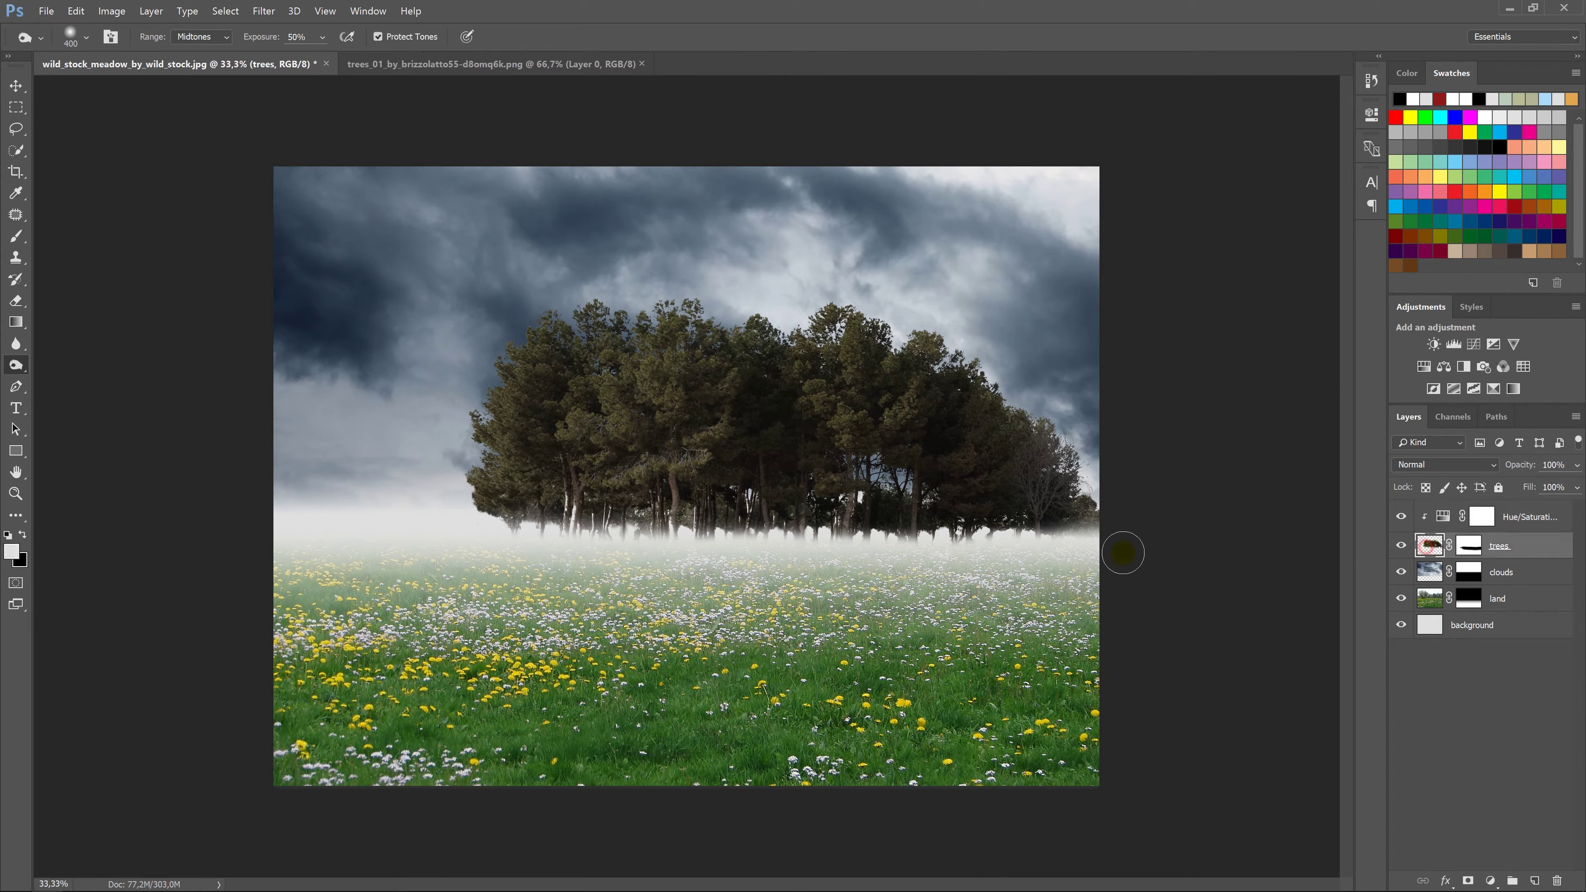
pyautogui.moveTo(471, 436)
pyautogui.mouseDown()
pyautogui.moveTo(1067, 515)
pyautogui.moveTo(1115, 493)
pyautogui.mouseUp()
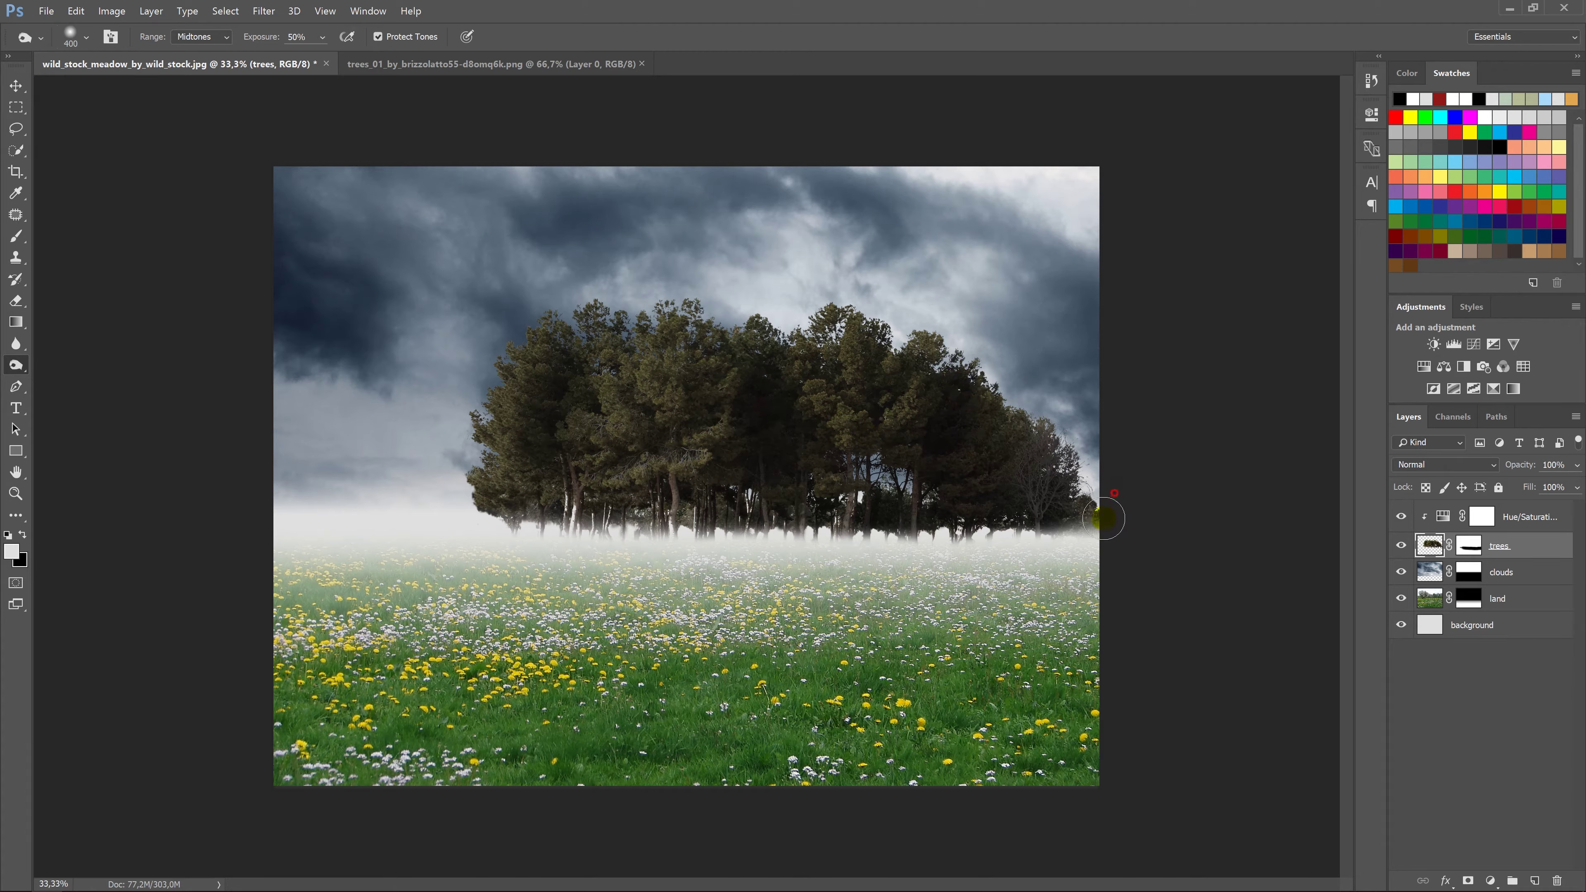
pyautogui.moveTo(717, 514)
pyautogui.mouseDown()
pyautogui.moveTo(524, 523)
pyautogui.moveTo(181, 428)
pyautogui.mouseUp()
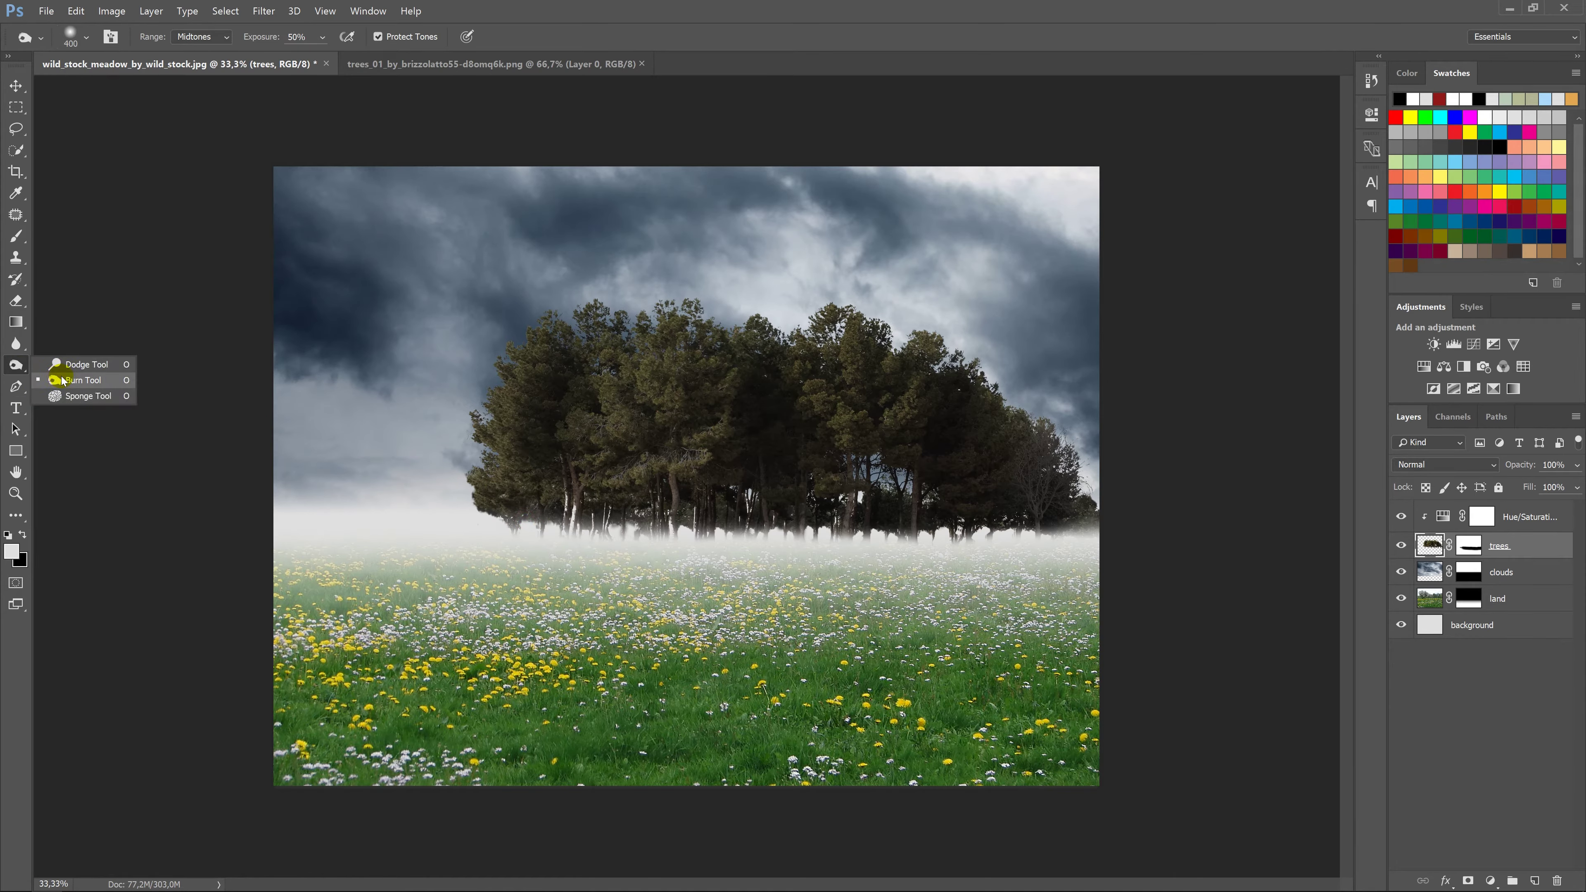
# Dodge the tree crowns and left edge at 30% exposure to brighten their highlights.
pyautogui.moveTo(18, 372); pyautogui.dragTo(66, 364)
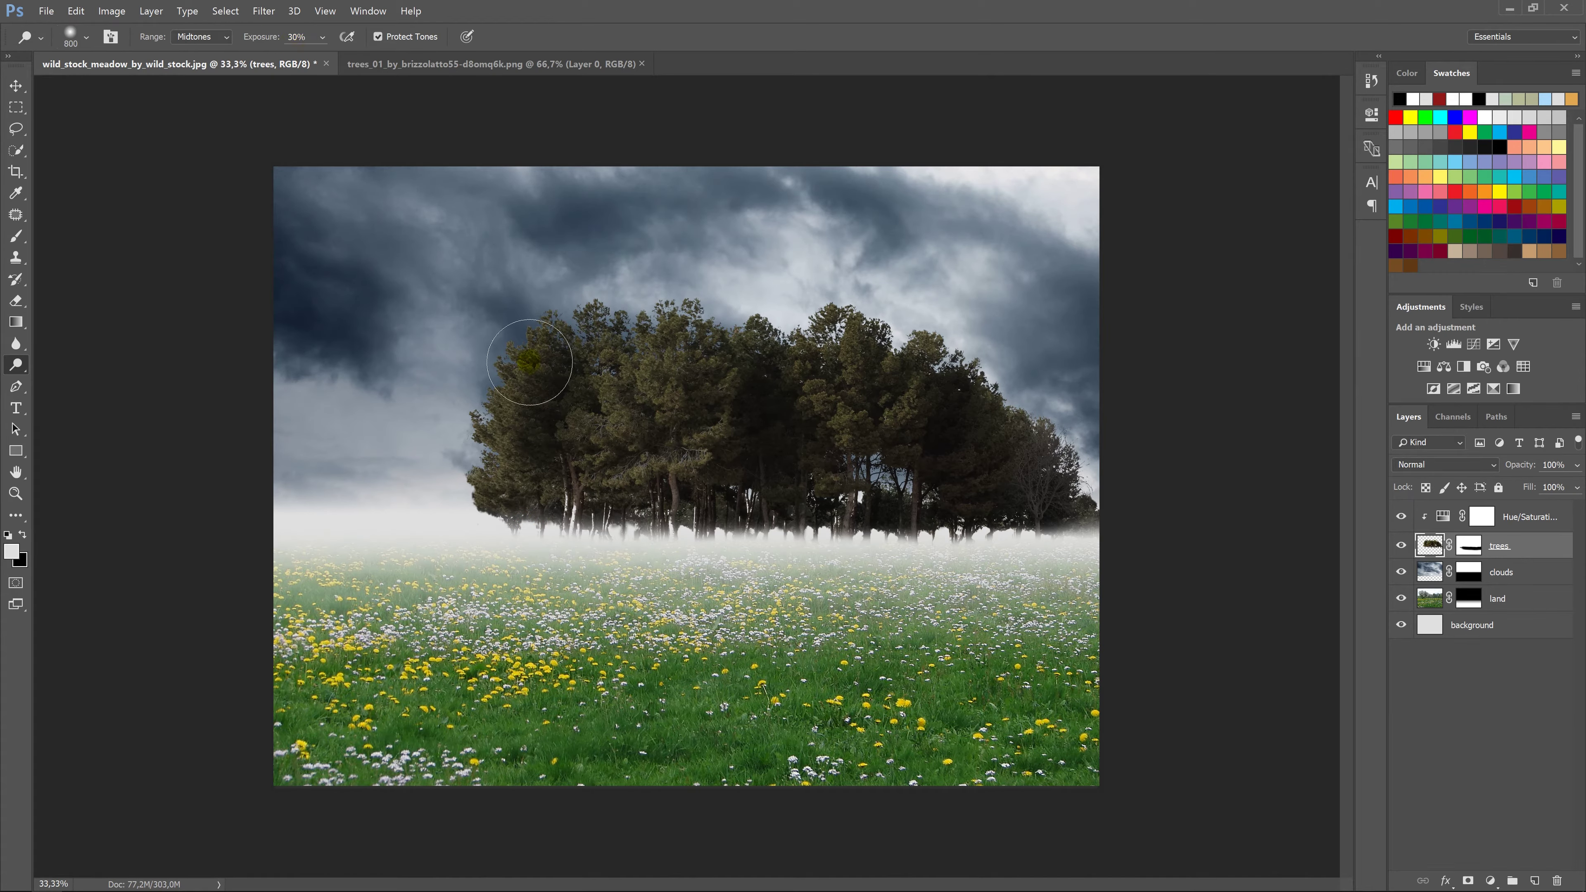
pyautogui.moveTo(518, 384)
pyautogui.mouseDown()
pyautogui.moveTo(510, 356)
pyautogui.moveTo(443, 453)
pyautogui.mouseUp()
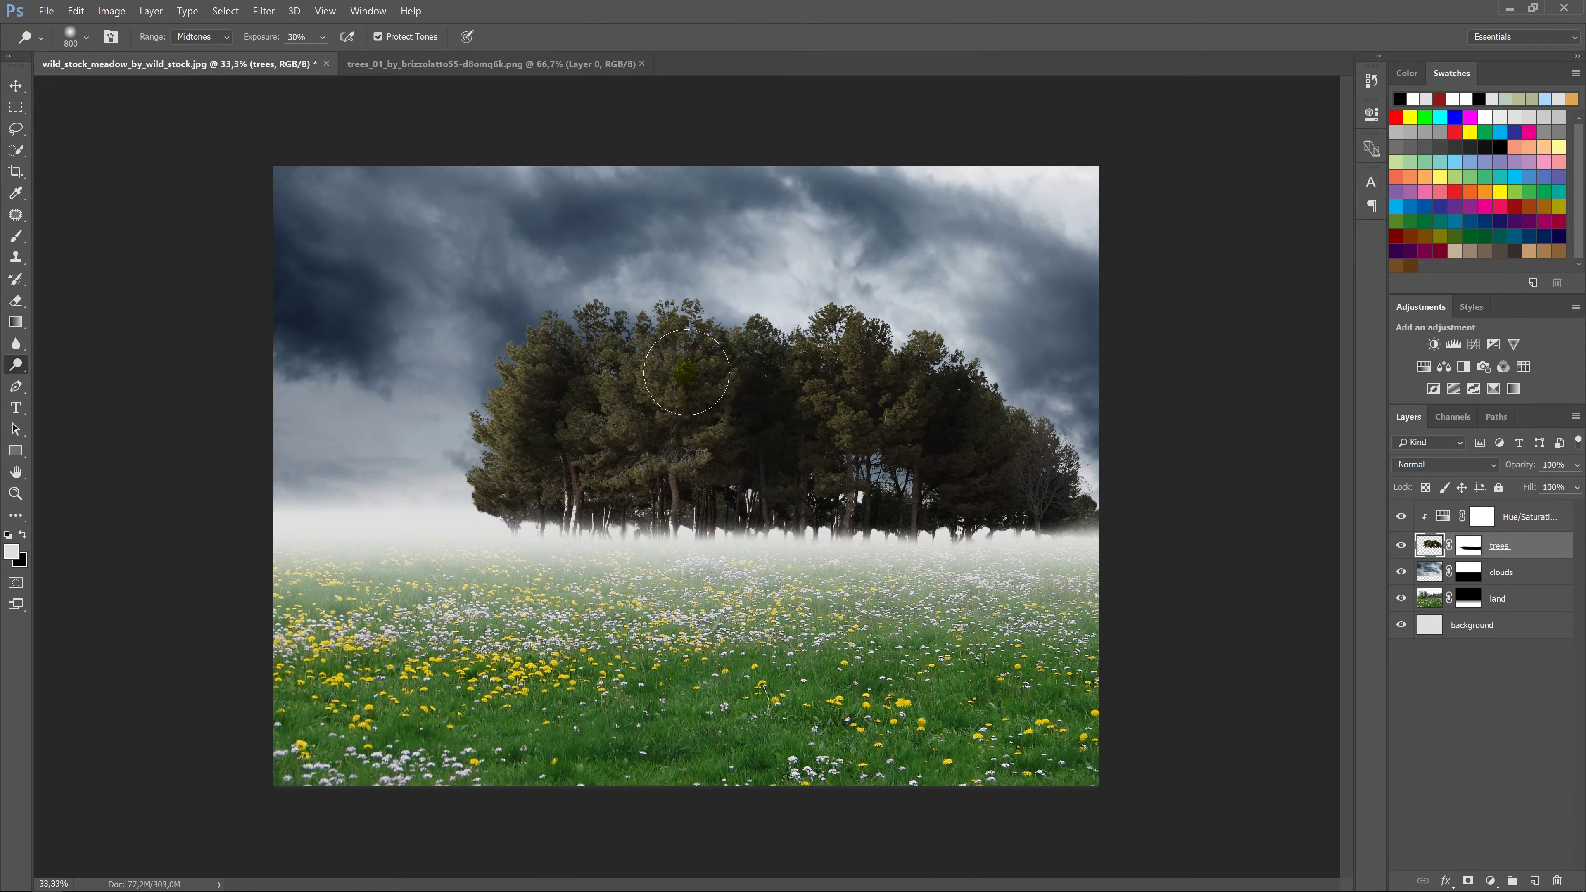
pyautogui.moveTo(655, 327); pyautogui.dragTo(642, 343)
pyautogui.moveTo(864, 366)
pyautogui.mouseDown()
pyautogui.moveTo(666, 378)
pyautogui.moveTo(518, 475)
pyautogui.mouseUp()
pyautogui.click(854, 473)
pyautogui.moveTo(854, 473); pyautogui.dragTo(934, 341)
pyautogui.click(813, 307)
pyautogui.moveTo(812, 307)
pyautogui.mouseDown()
pyautogui.moveTo(546, 311)
pyautogui.moveTo(212, 372)
pyautogui.mouseUp()
pyautogui.click(16, 129)
pyautogui.click(16, 85)
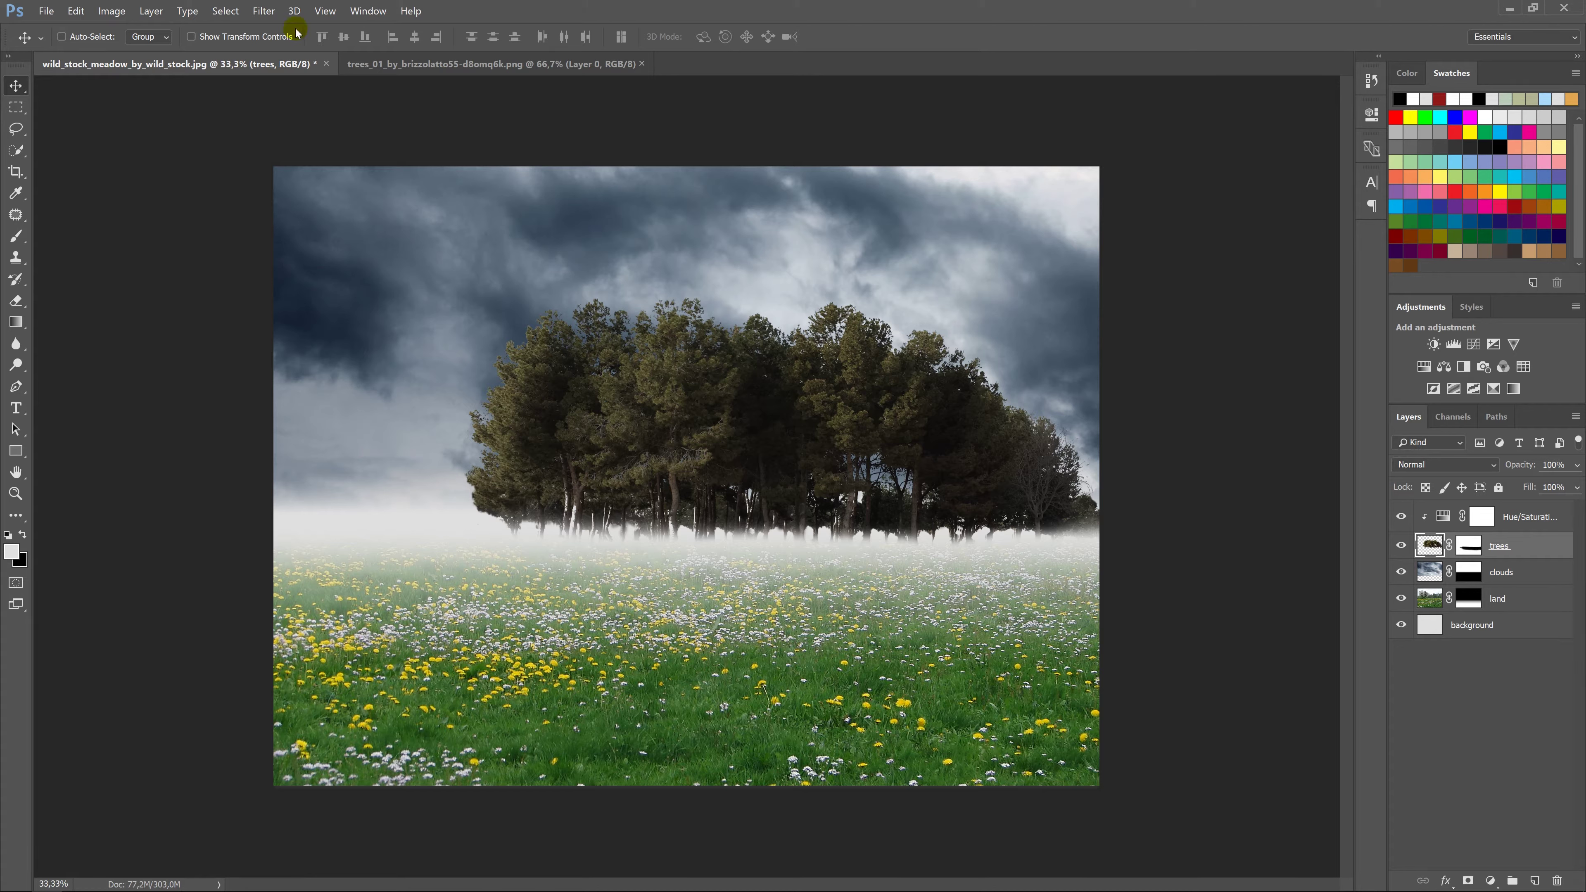
# Apply a slight Gaussian Blur to the trees layer and lower its opacity to 79%.
pyautogui.click(264, 11)
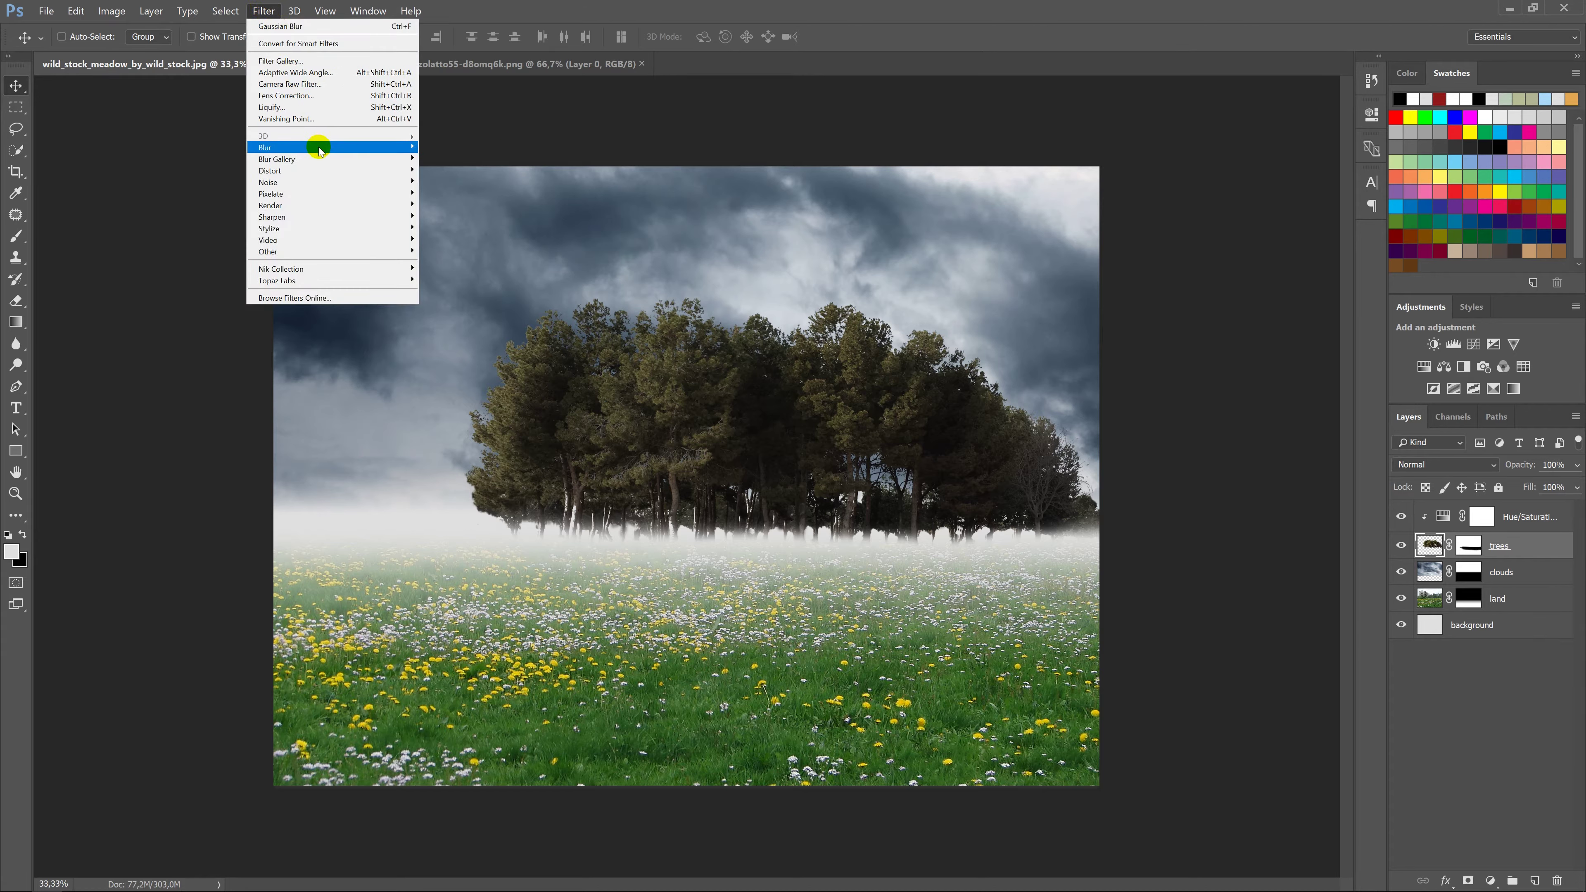
pyautogui.moveTo(322, 148)
pyautogui.click(223, 196)
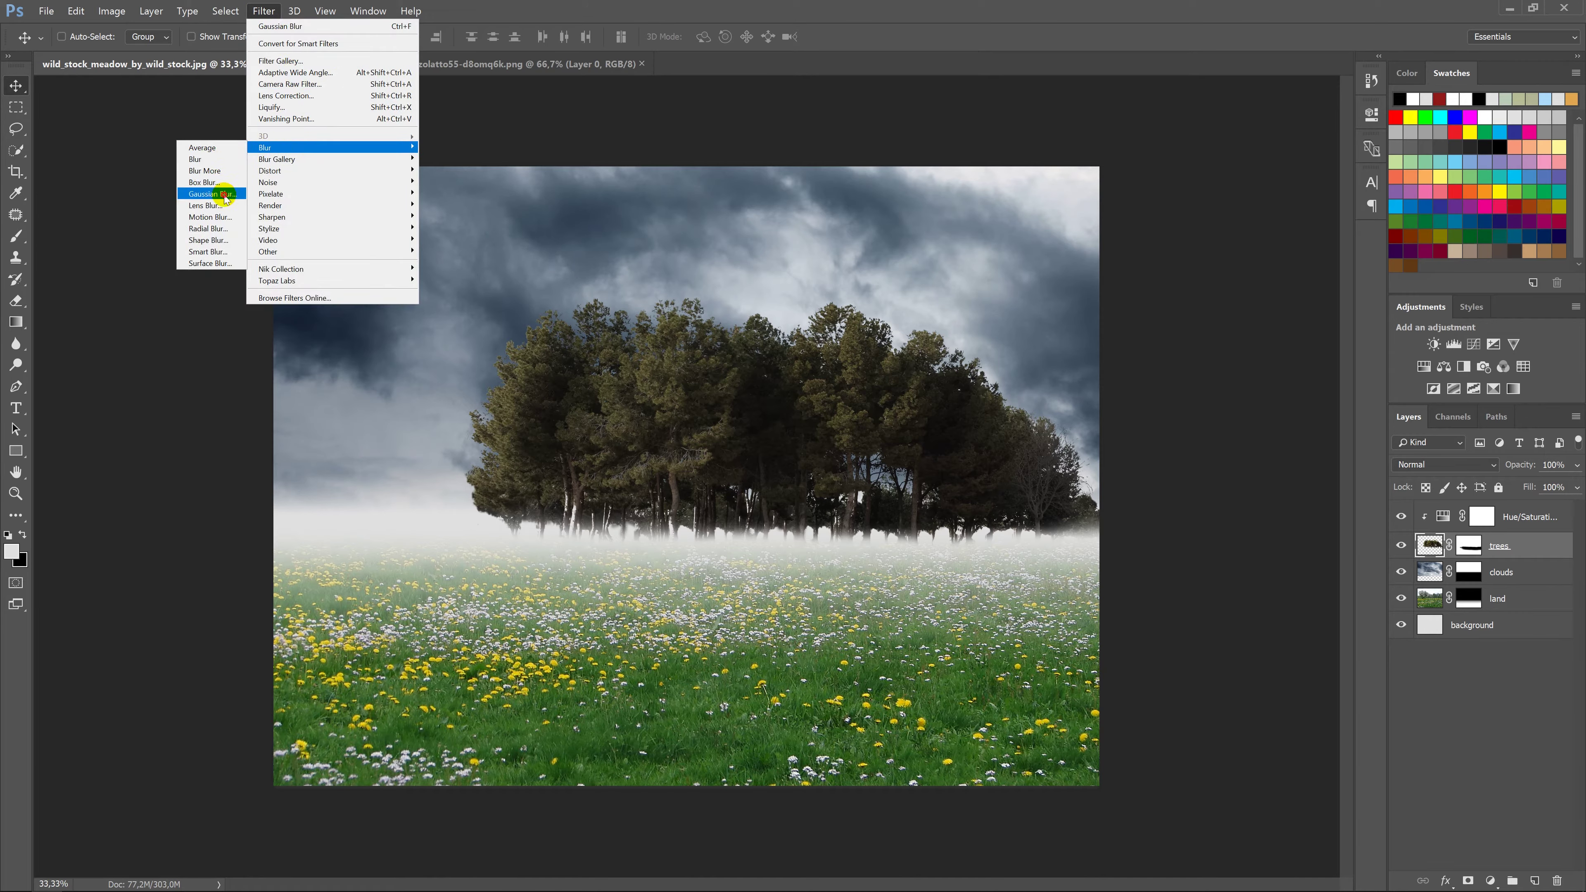
pyautogui.moveTo(787, 218); pyautogui.dragTo(1166, 207)
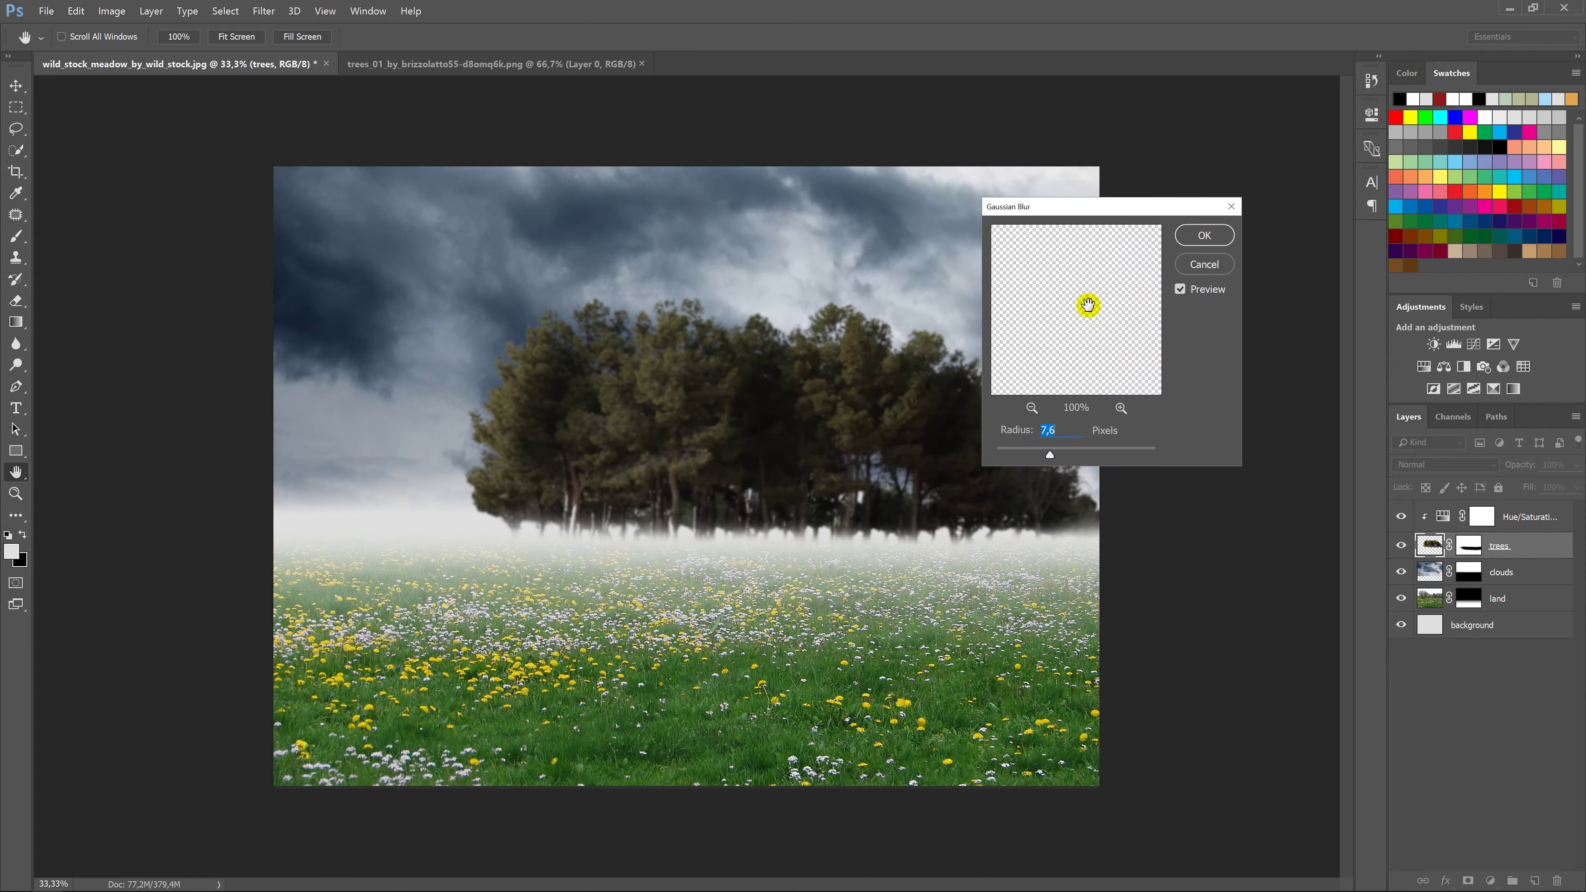
pyautogui.click(1018, 454)
pyautogui.click(1200, 242)
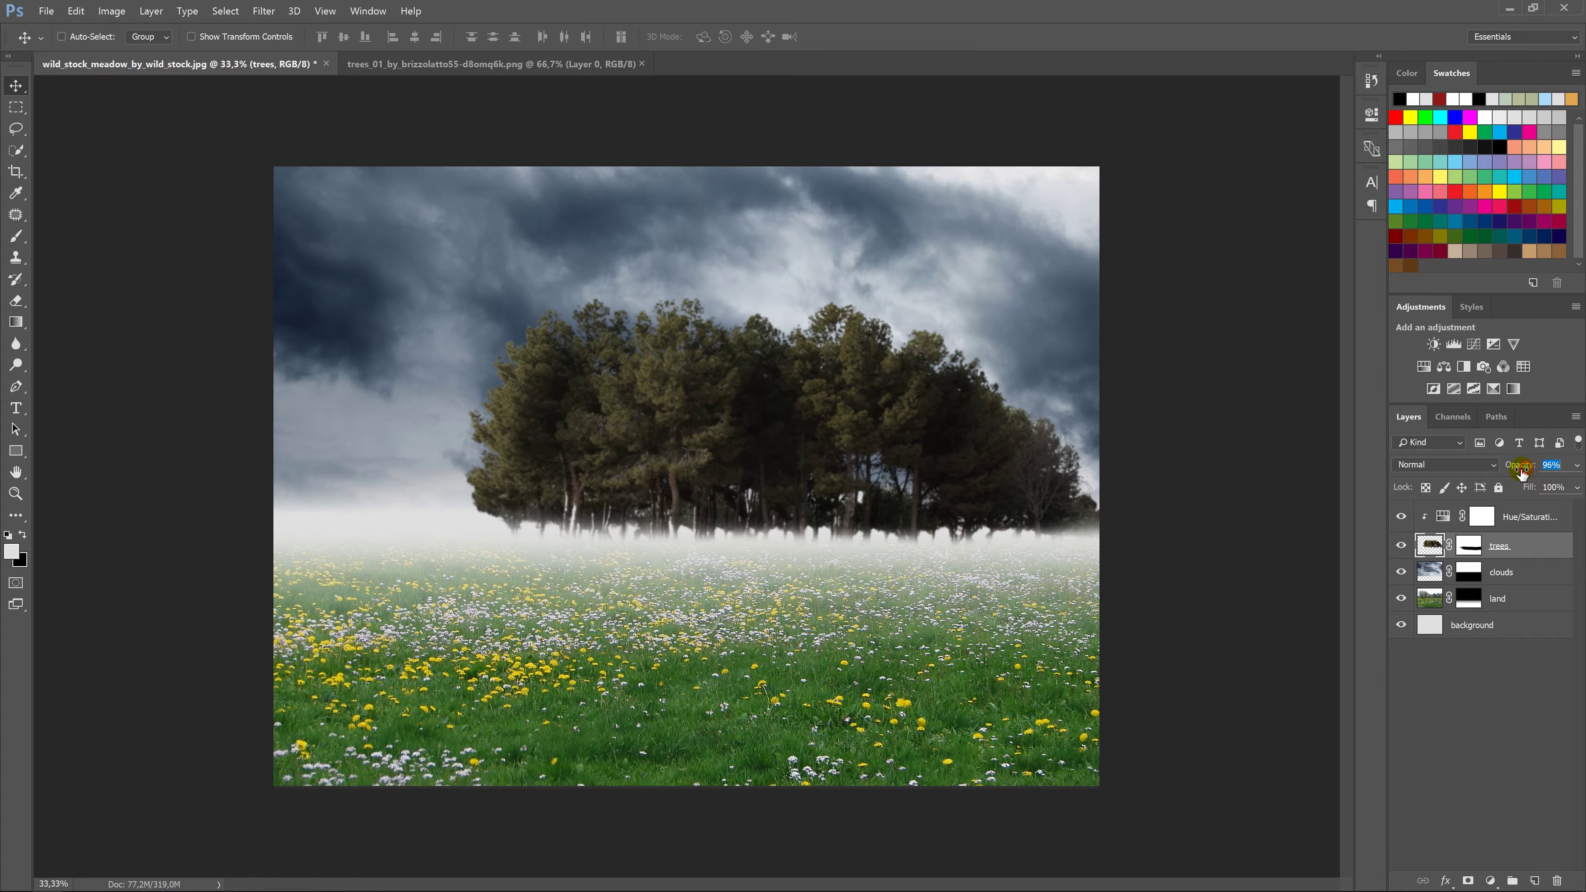
pyautogui.moveTo(1522, 473); pyautogui.dragTo(1507, 477)
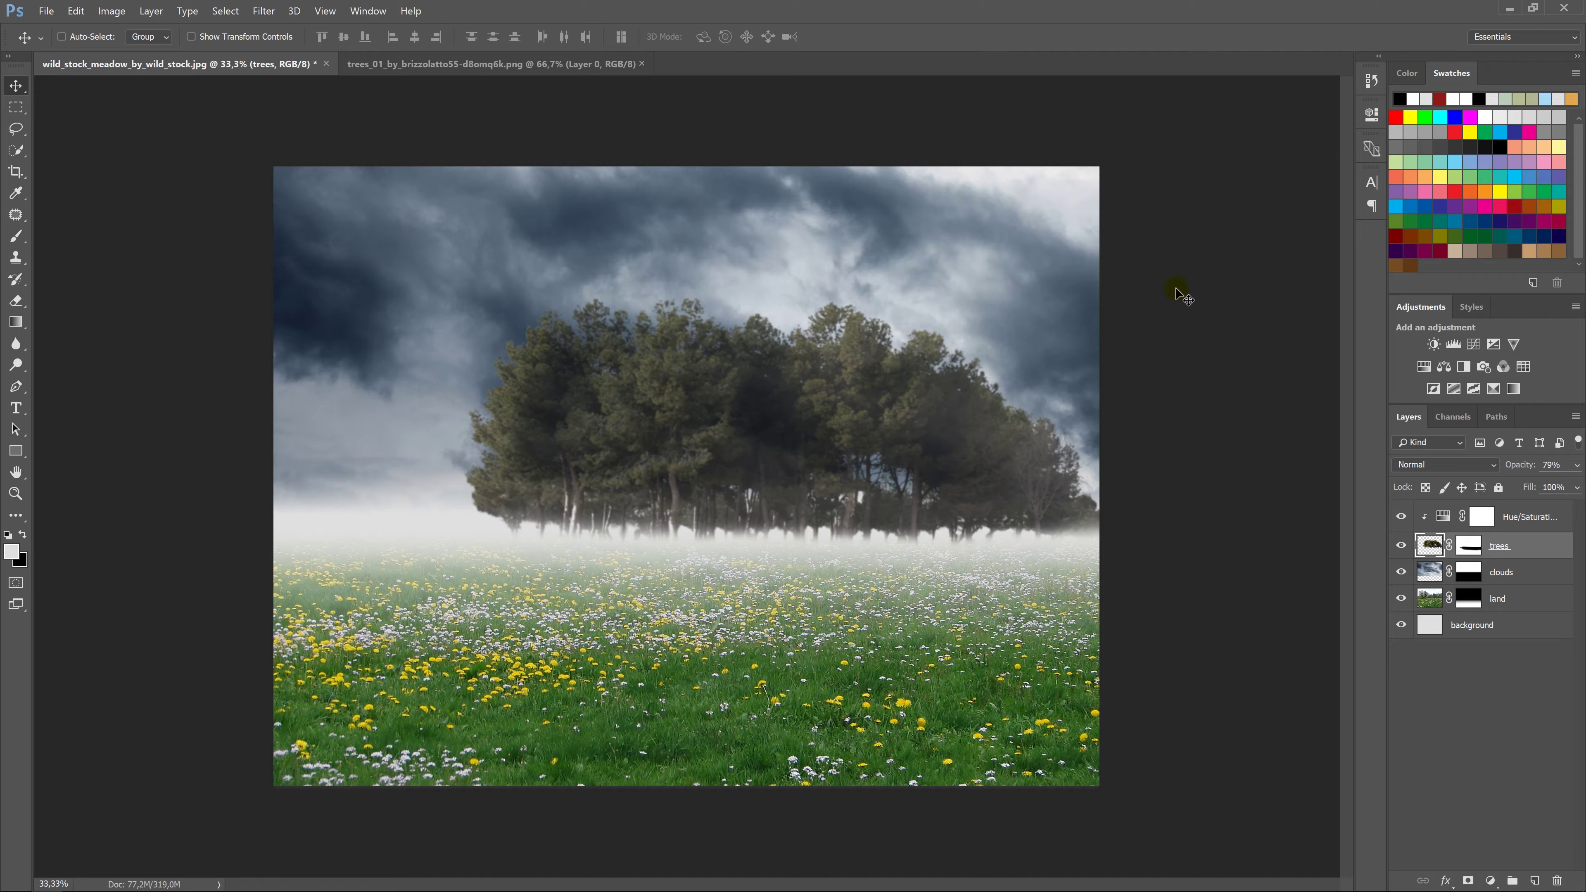
# Give the clouds layer a 2.8-pixel Gaussian Blur and lower its opacity to 91%.
pyautogui.click(1429, 571)
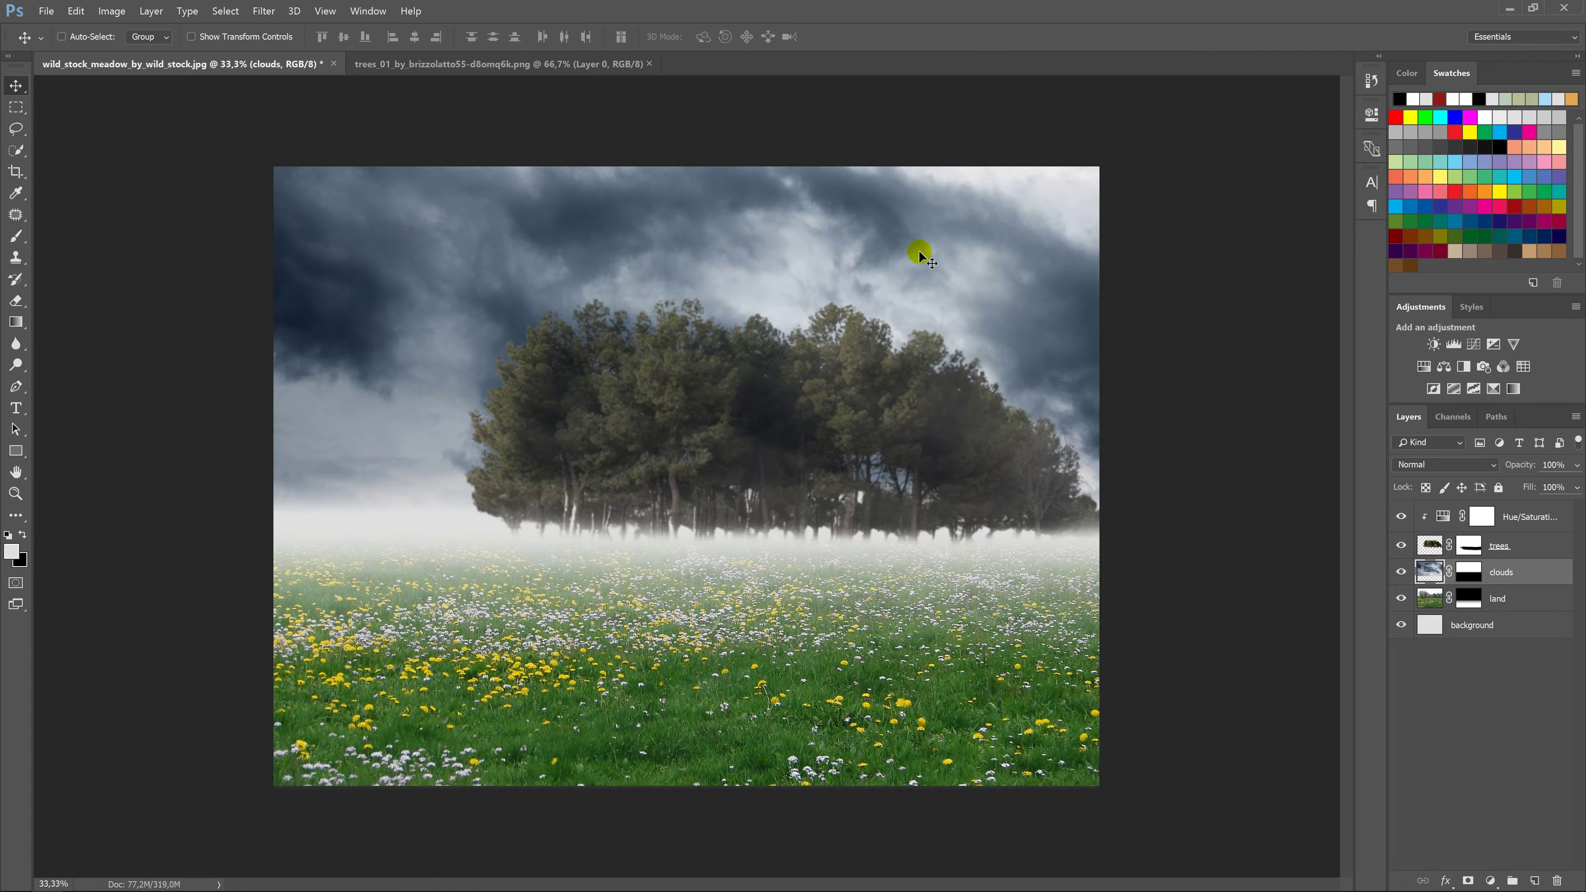
pyautogui.click(264, 11)
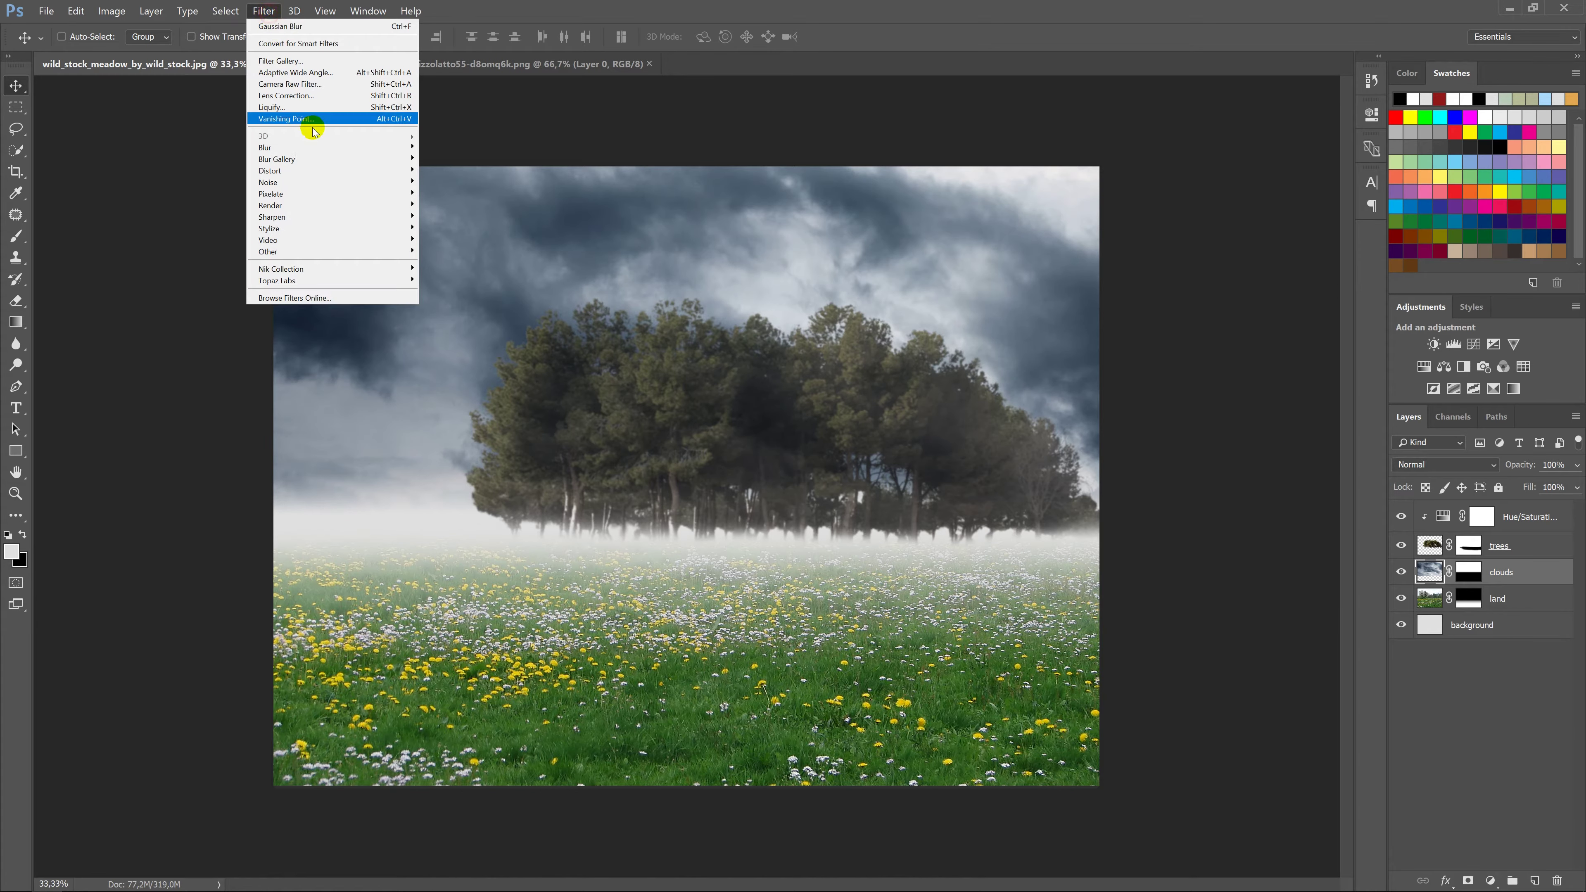
pyautogui.moveTo(332, 148)
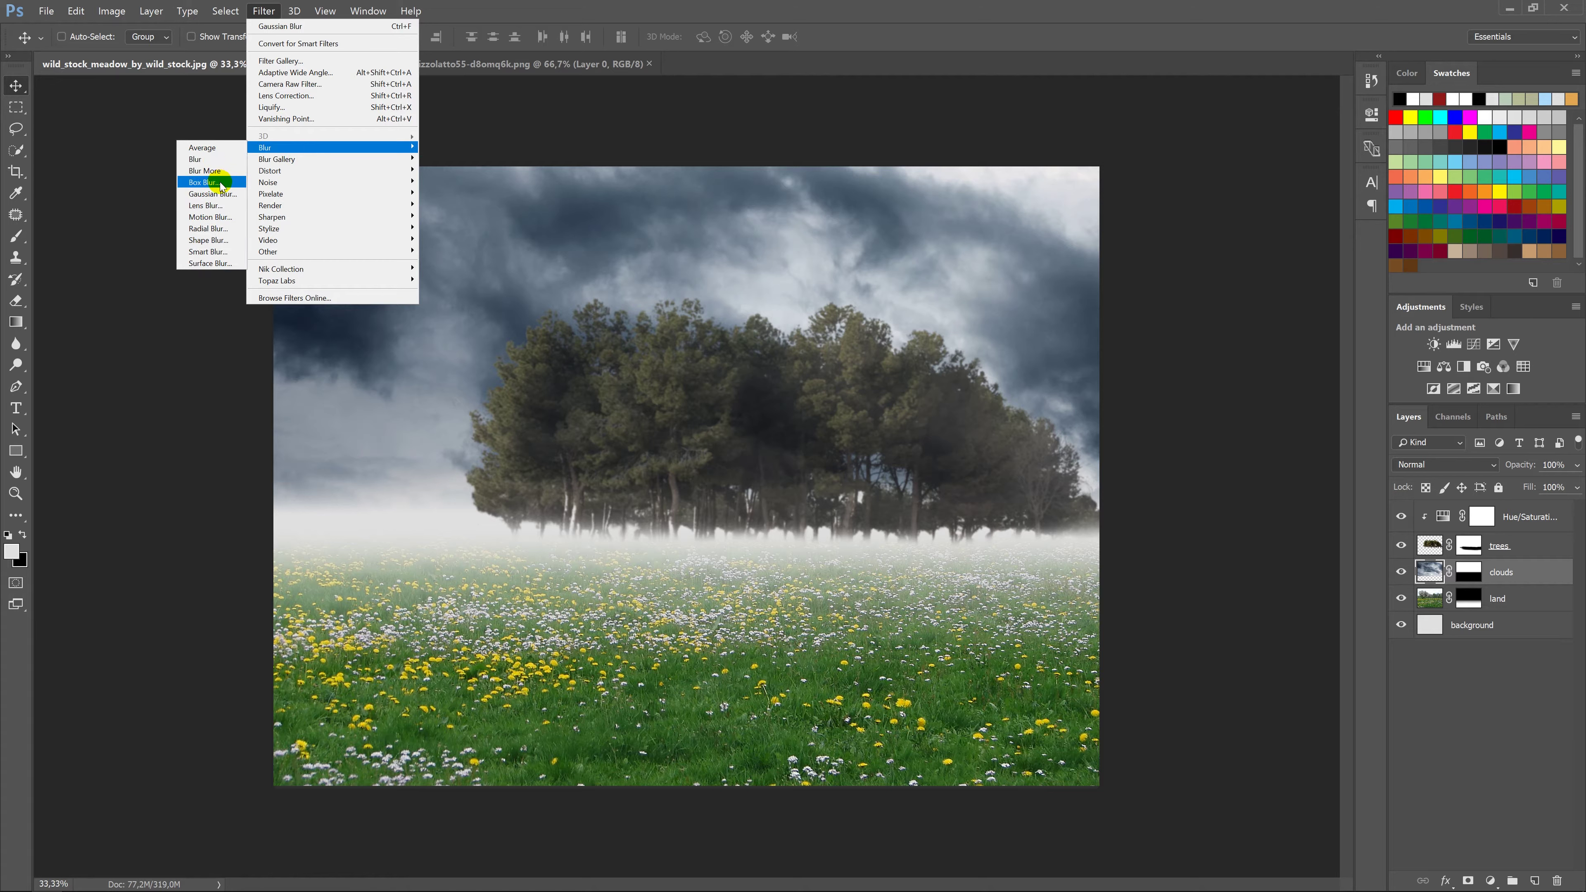
pyautogui.click(212, 193)
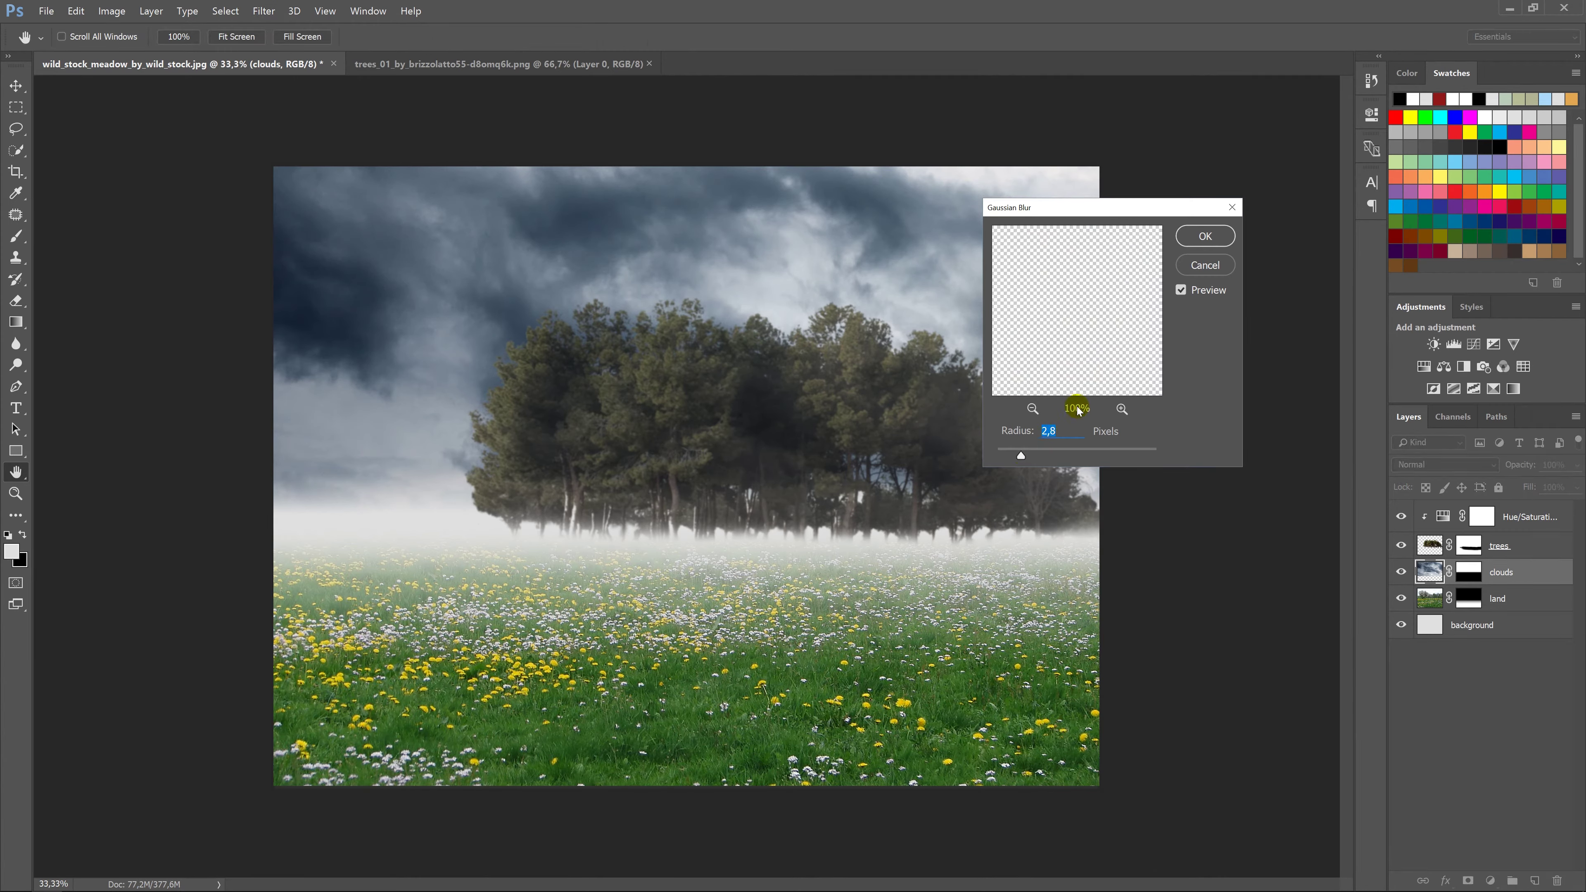
pyautogui.click(1199, 238)
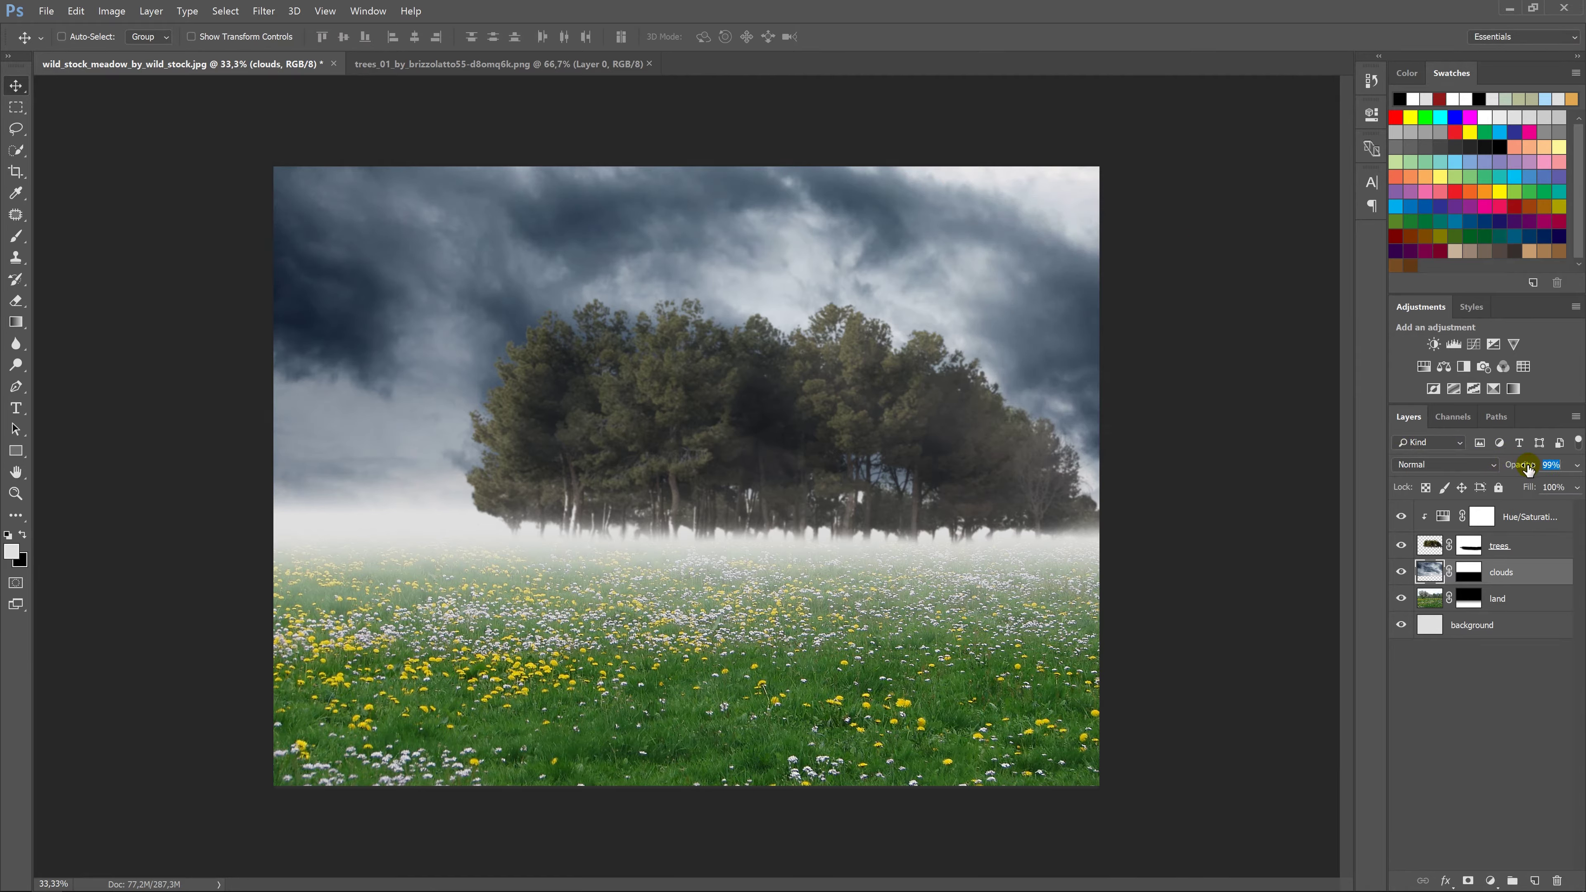
pyautogui.moveTo(1528, 470); pyautogui.dragTo(1521, 470)
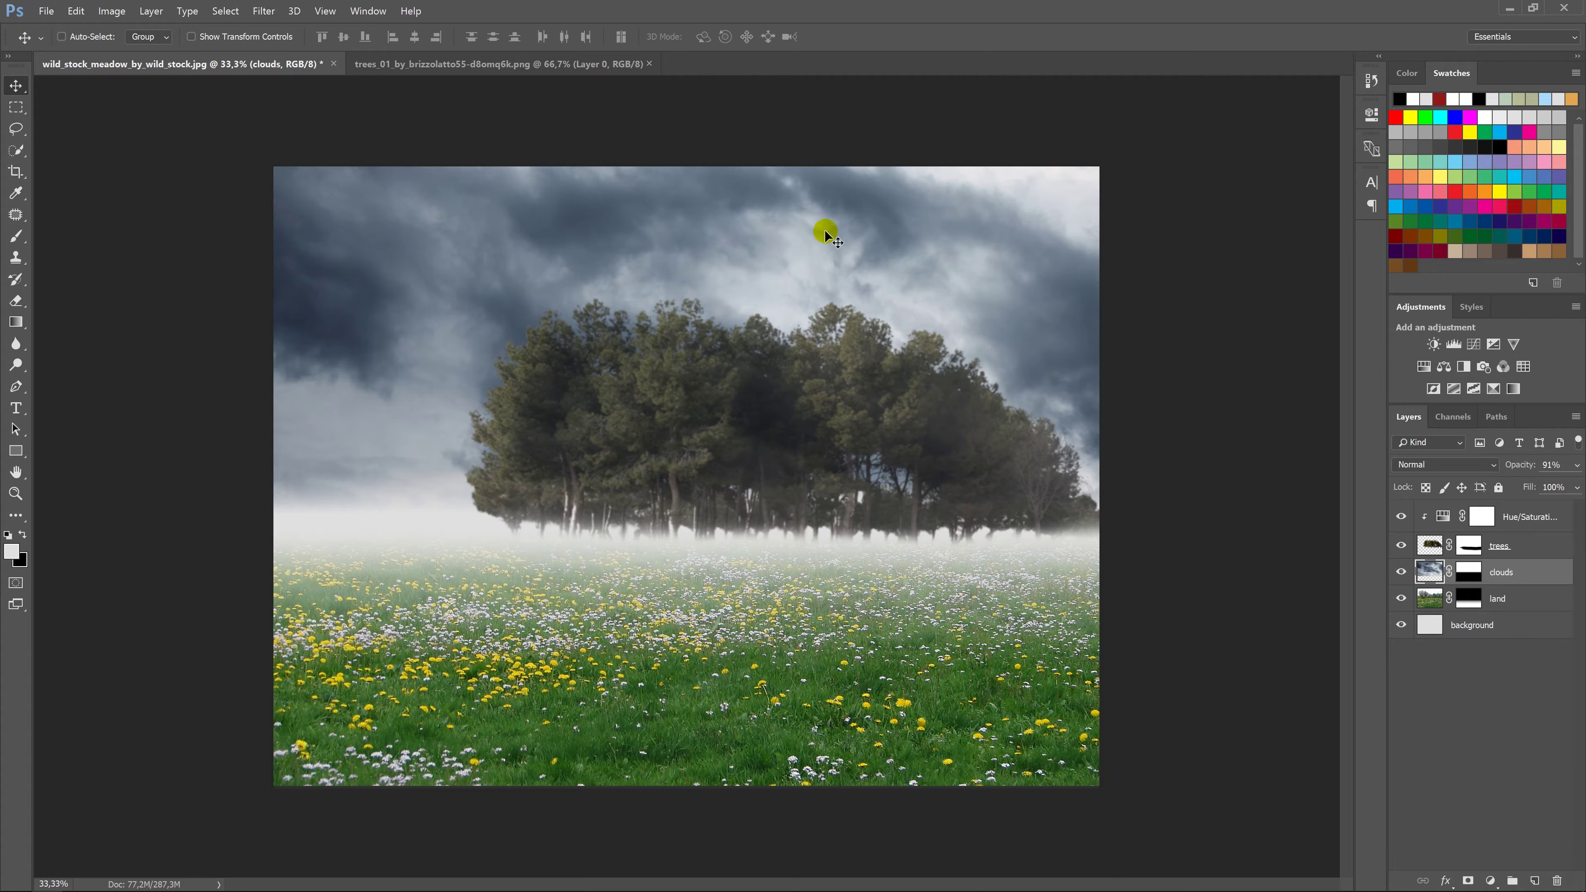
# Close the trees source image and open the bonsai_033 trunk photo.
pyautogui.click(650, 64)
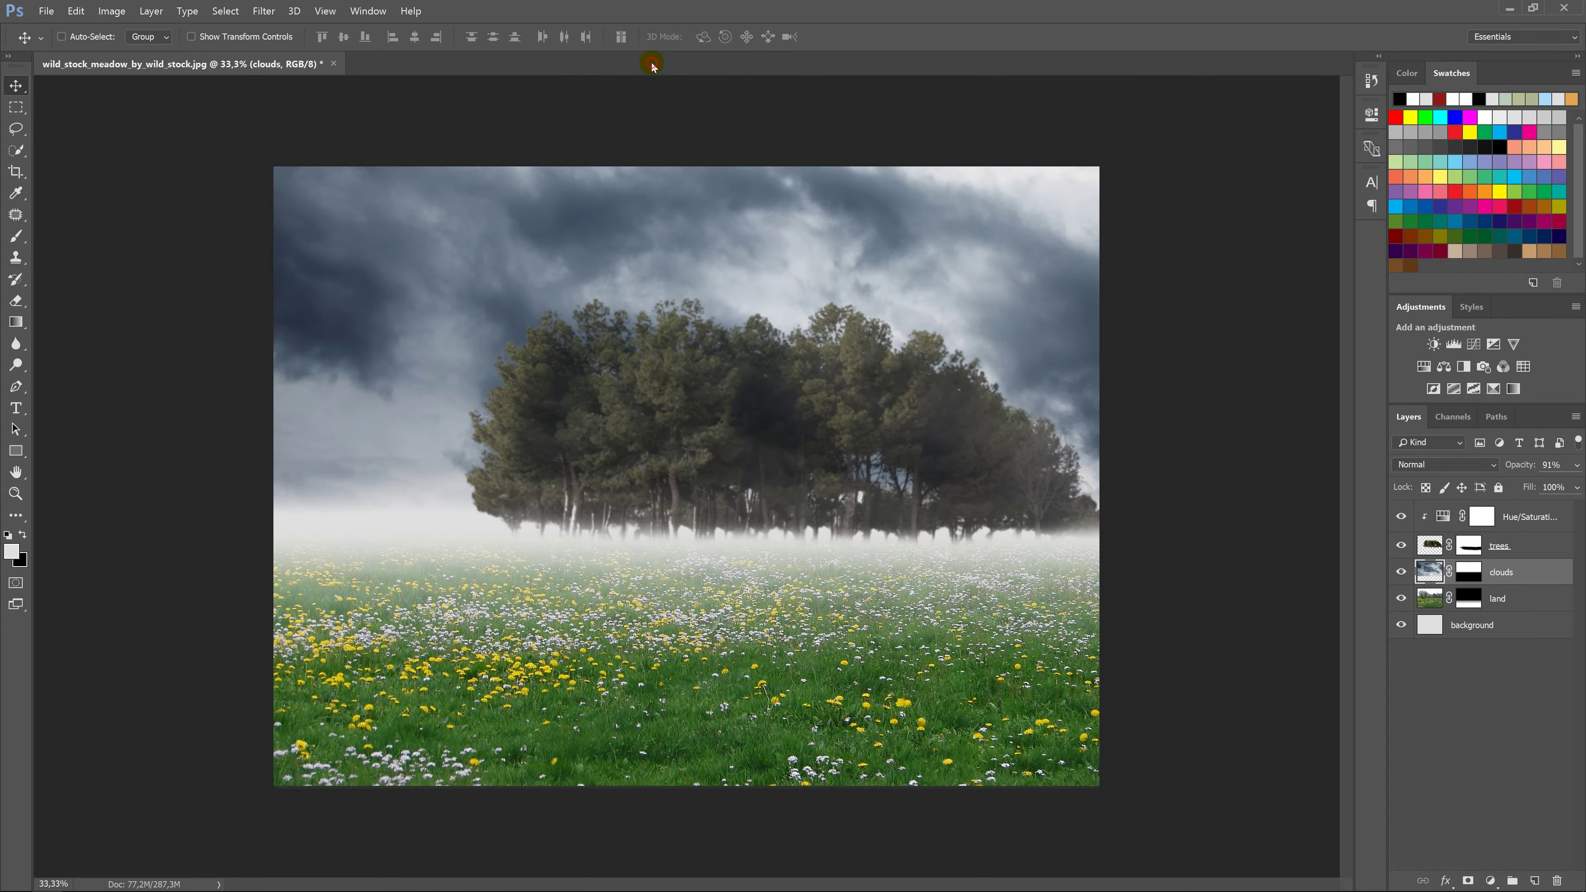
pyautogui.rightClick(652, 66)
pyautogui.click(673, 111)
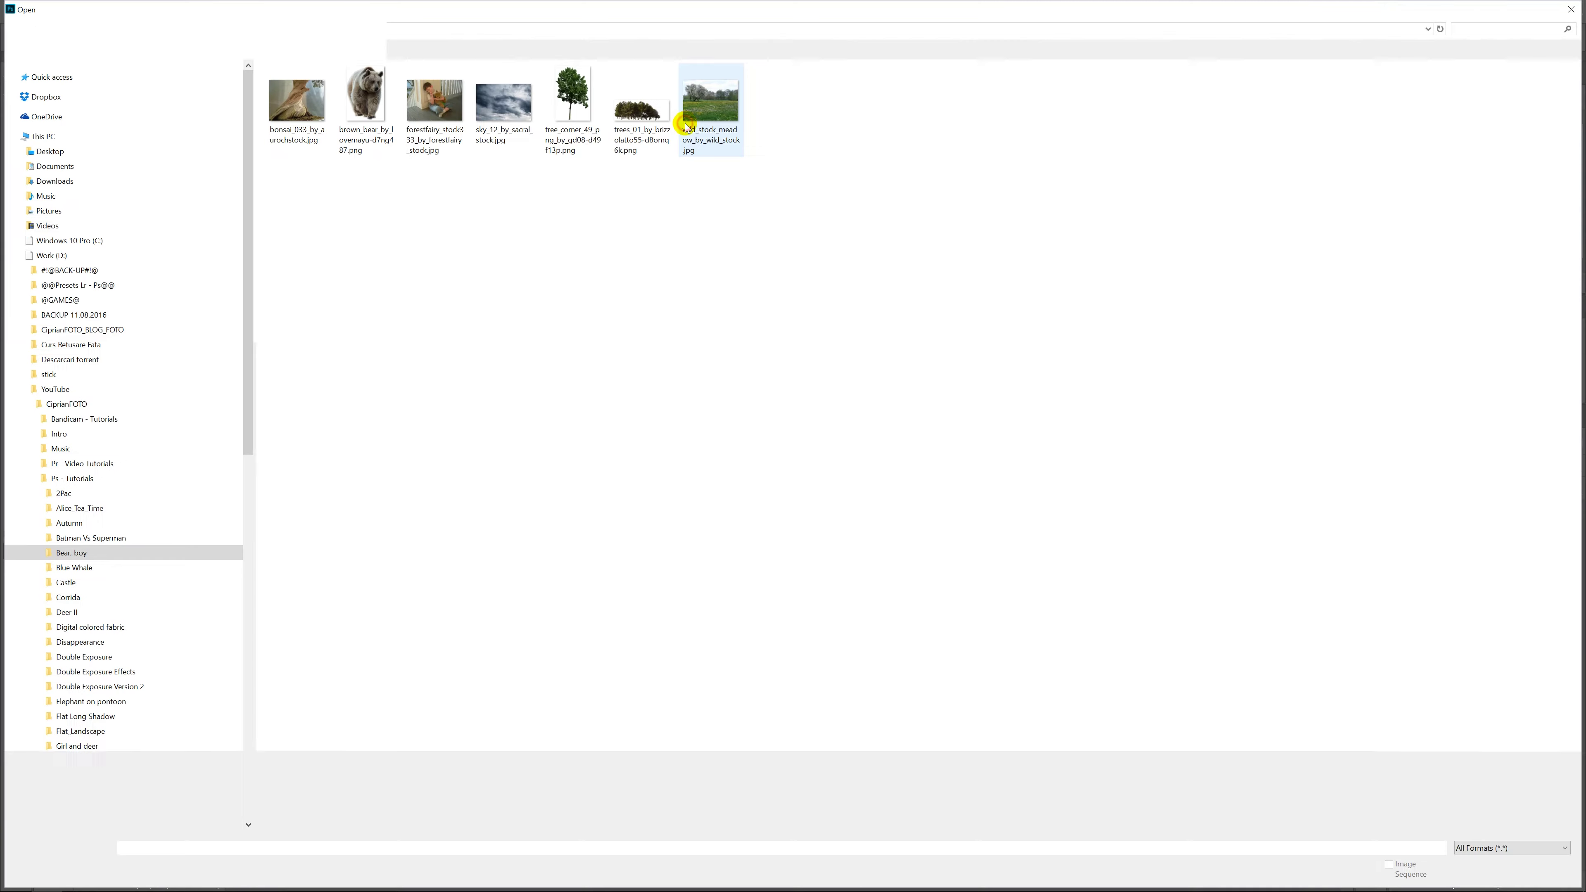
pyautogui.doubleClick(306, 105)
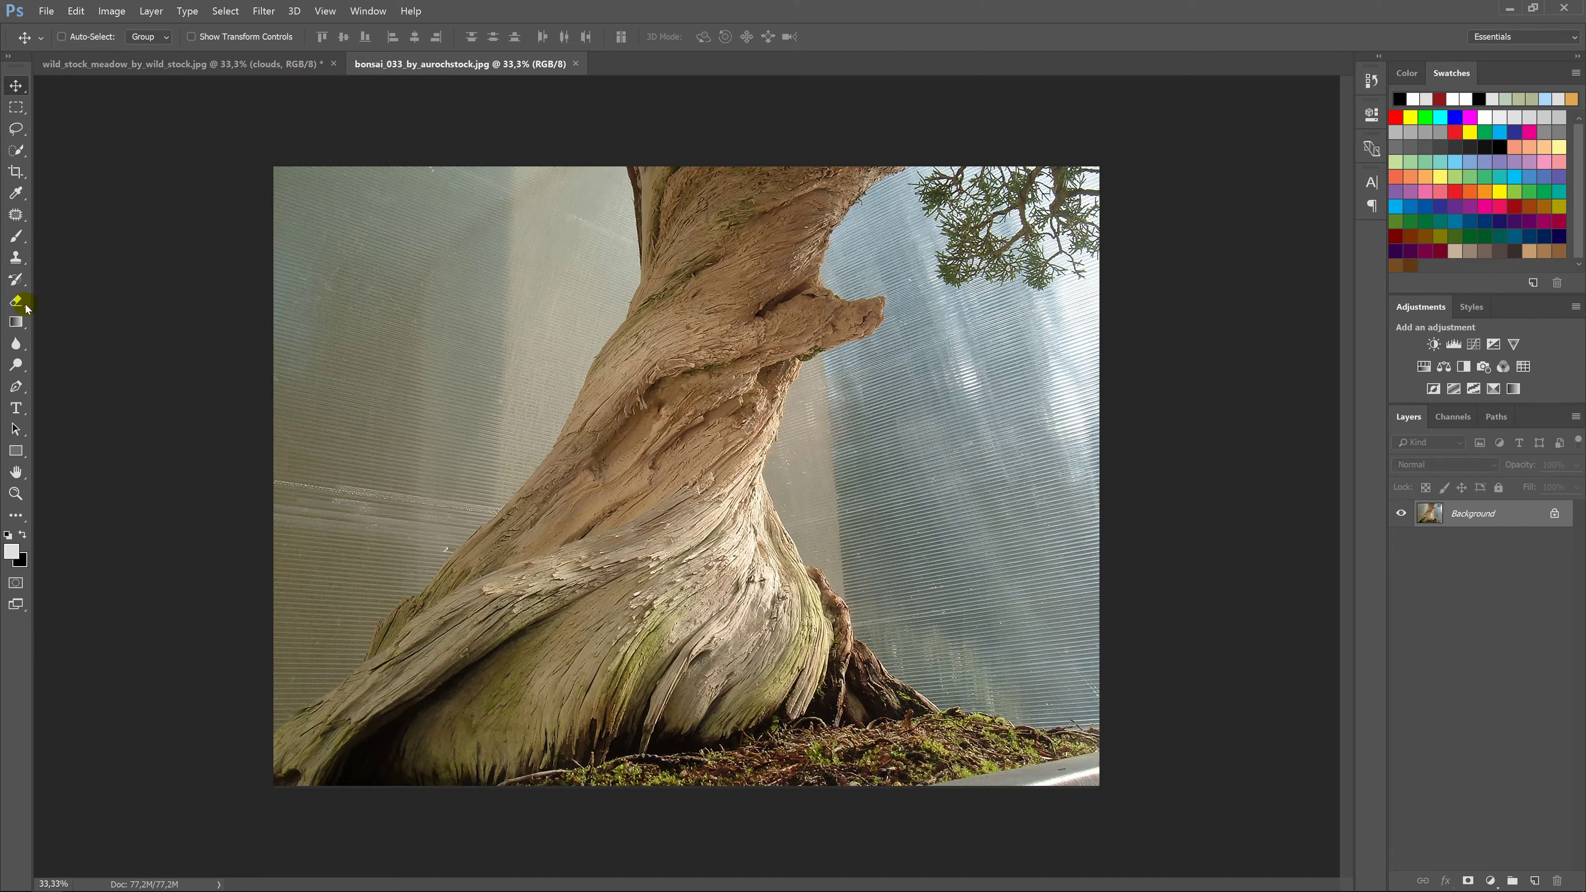
# Trace the trunk's left edge with the Pen tool from lower left to the top.
pyautogui.click(17, 389)
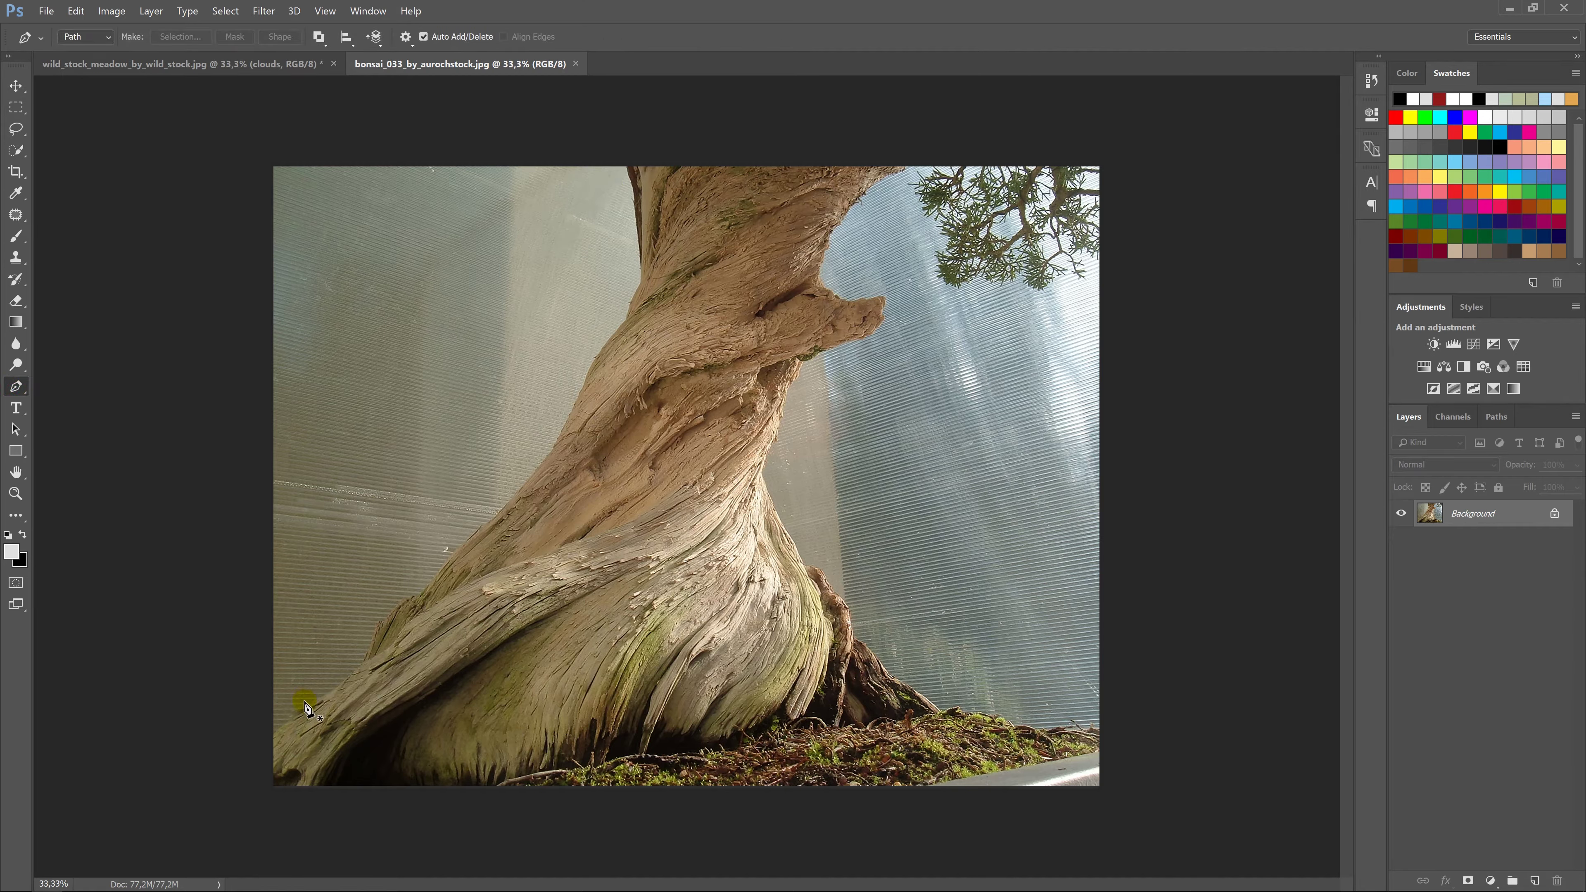
pyautogui.click(275, 732)
pyautogui.click(382, 624)
pyautogui.click(395, 607)
pyautogui.click(443, 568)
pyautogui.click(480, 528)
pyautogui.click(493, 519)
pyautogui.click(520, 490)
pyautogui.click(553, 449)
pyautogui.click(568, 419)
pyautogui.click(583, 386)
pyautogui.click(595, 358)
pyautogui.click(626, 323)
pyautogui.click(636, 289)
pyautogui.click(641, 267)
pyautogui.click(639, 250)
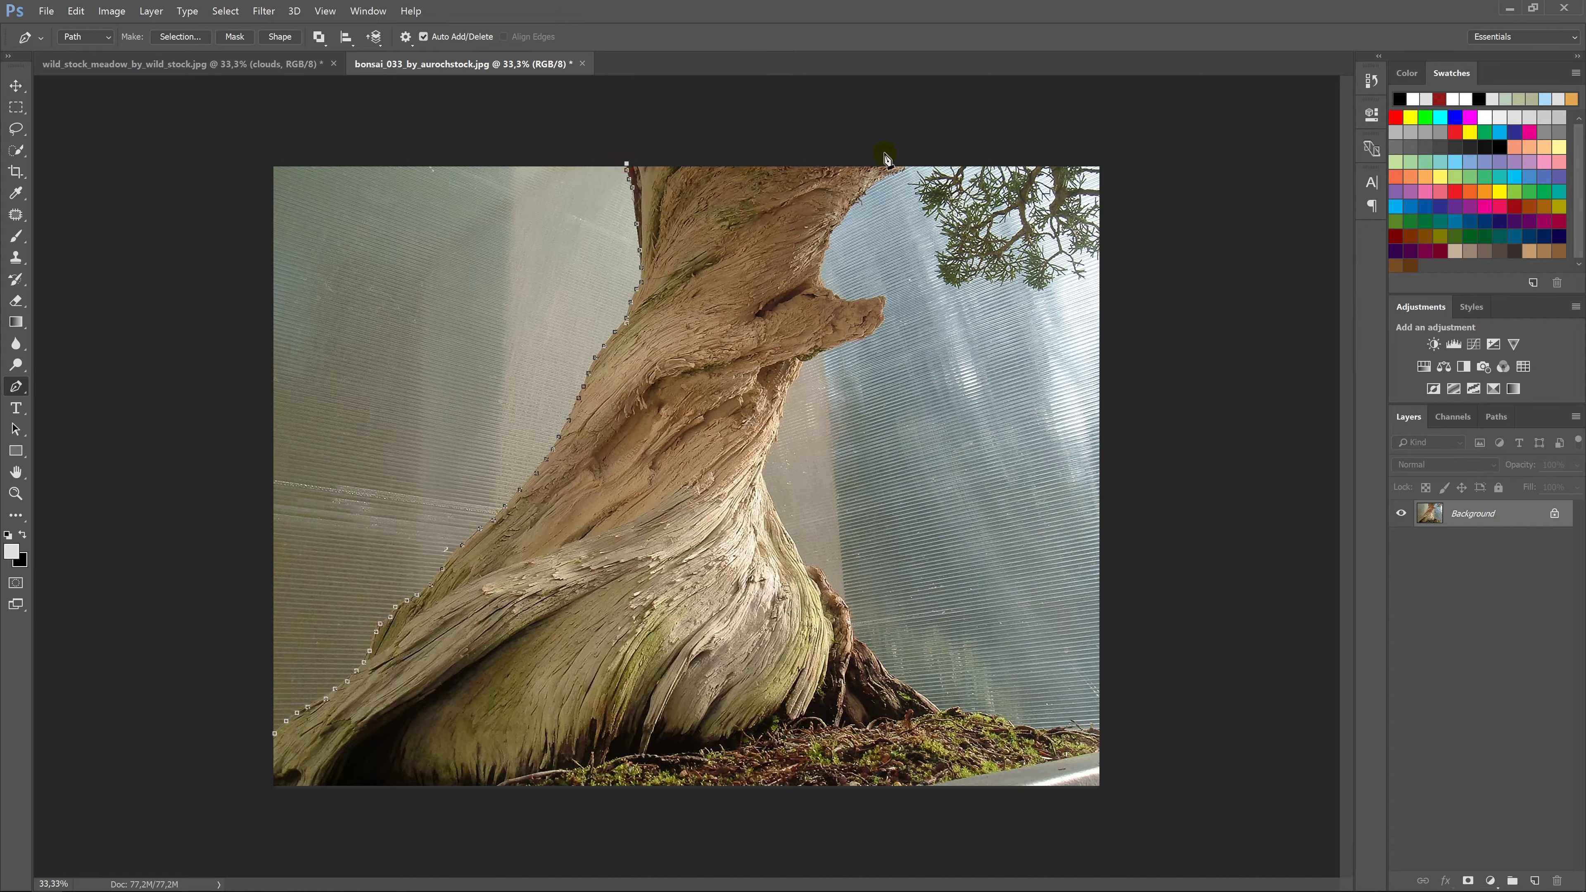
# Carry the path across the top and down the trunk's right edge around the branch.
pyautogui.click(918, 160)
pyautogui.click(882, 178)
pyautogui.click(867, 187)
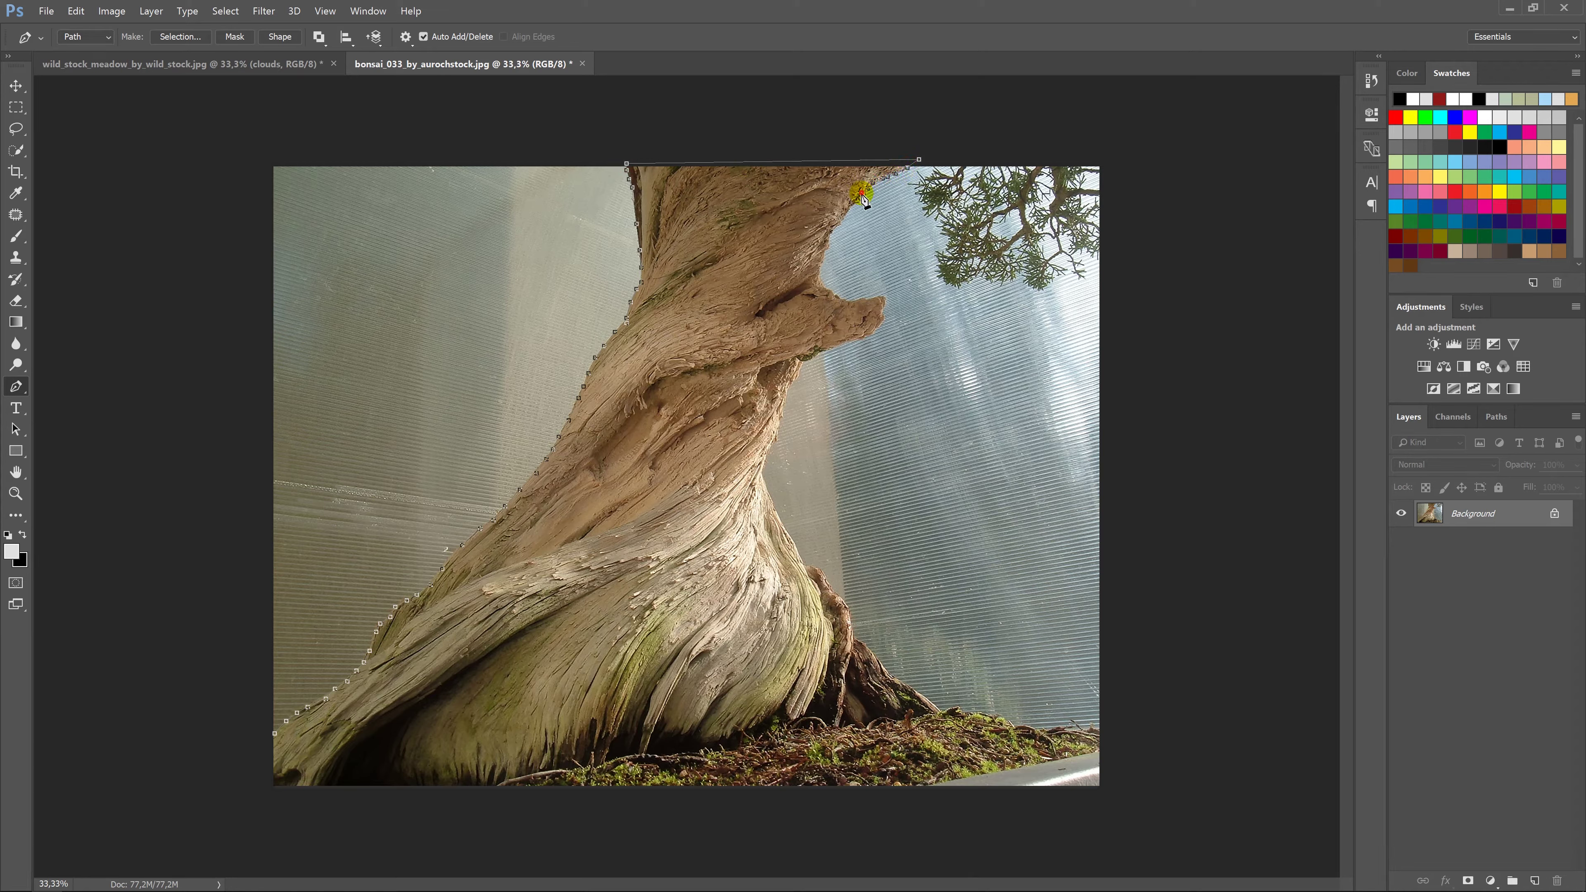
pyautogui.click(840, 219)
pyautogui.click(828, 239)
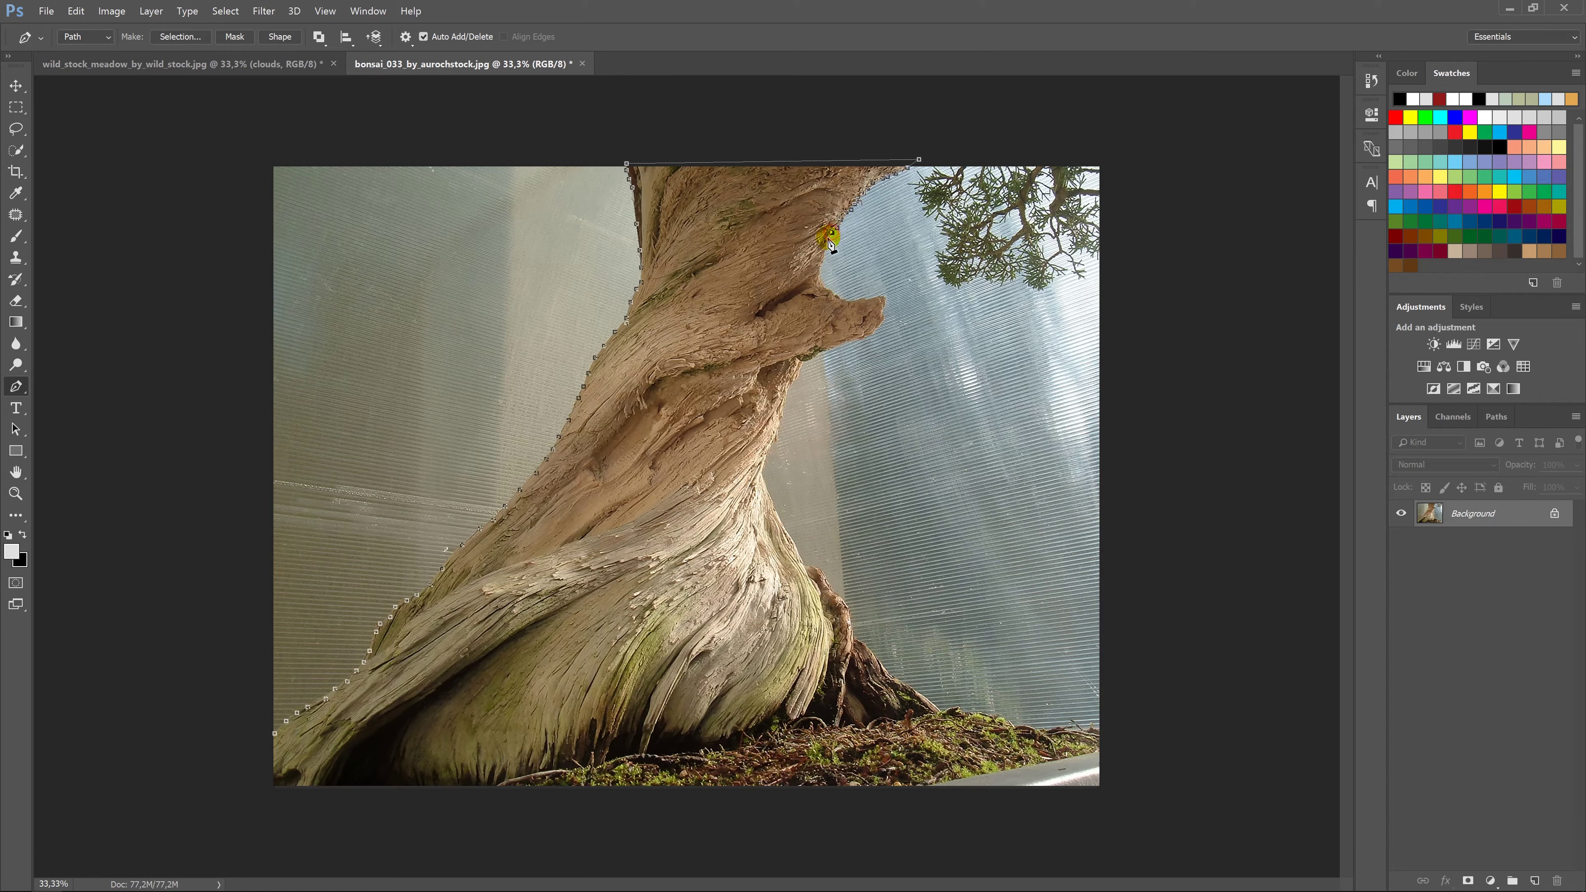
pyautogui.click(844, 299)
pyautogui.click(856, 301)
pyautogui.click(882, 323)
pyautogui.click(869, 335)
pyautogui.click(826, 349)
pyautogui.click(797, 376)
pyautogui.click(784, 404)
pyautogui.click(772, 448)
pyautogui.click(768, 489)
pyautogui.click(779, 519)
pyautogui.click(798, 551)
pyautogui.click(834, 590)
pyautogui.click(842, 599)
# Trace the roots and ground line, close the path, and make it a selection.
pyautogui.click(860, 641)
pyautogui.click(887, 671)
pyautogui.click(927, 700)
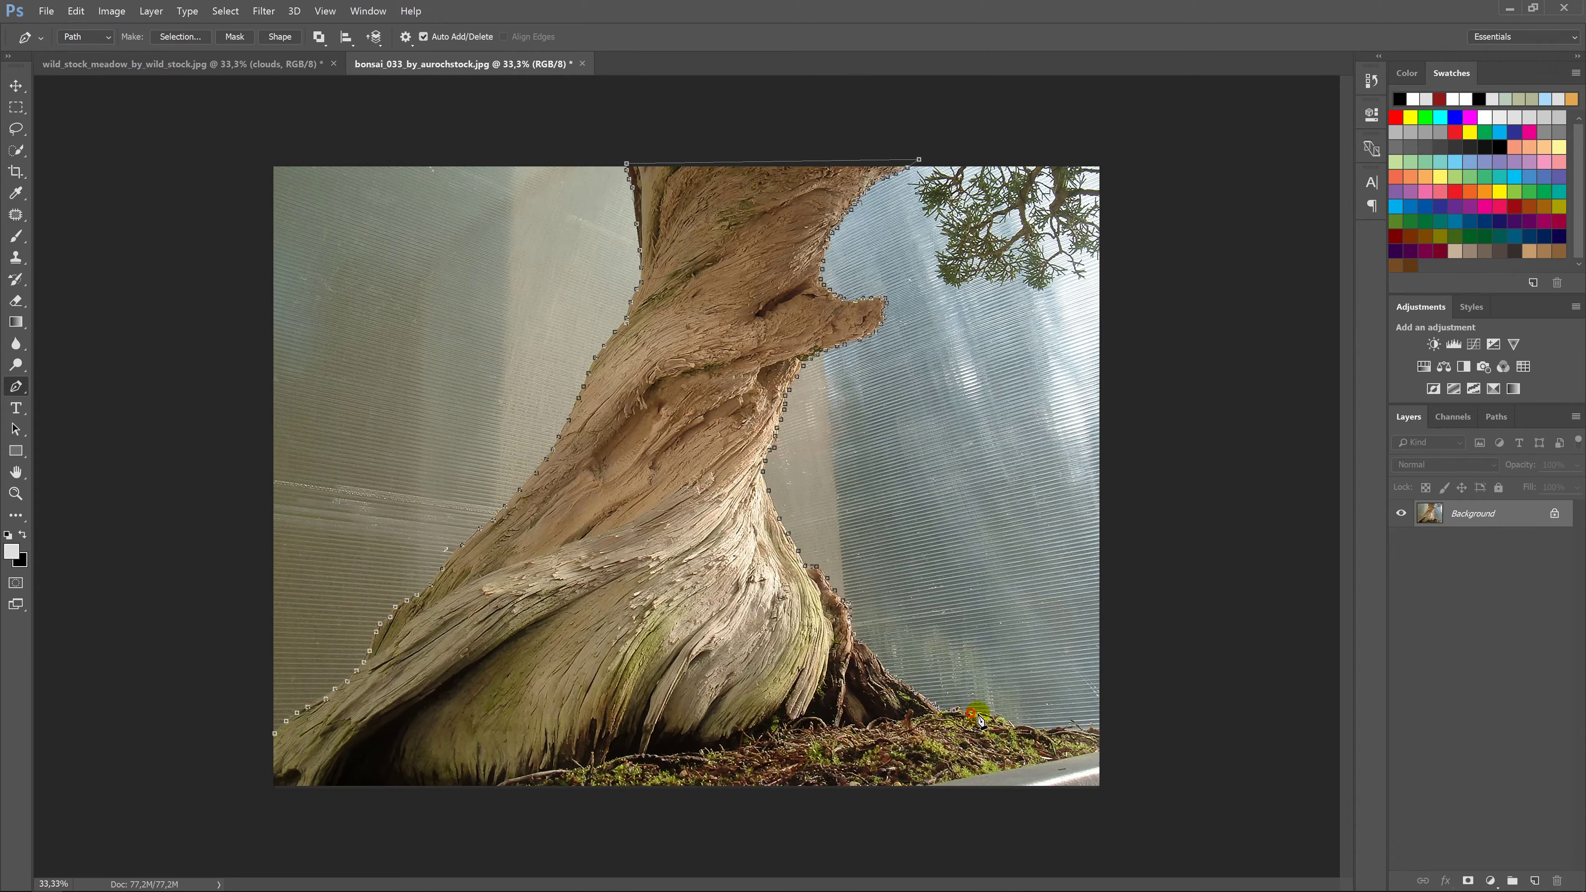
pyautogui.click(992, 717)
pyautogui.click(1010, 720)
pyautogui.click(1051, 729)
pyautogui.click(1101, 733)
pyautogui.click(272, 793)
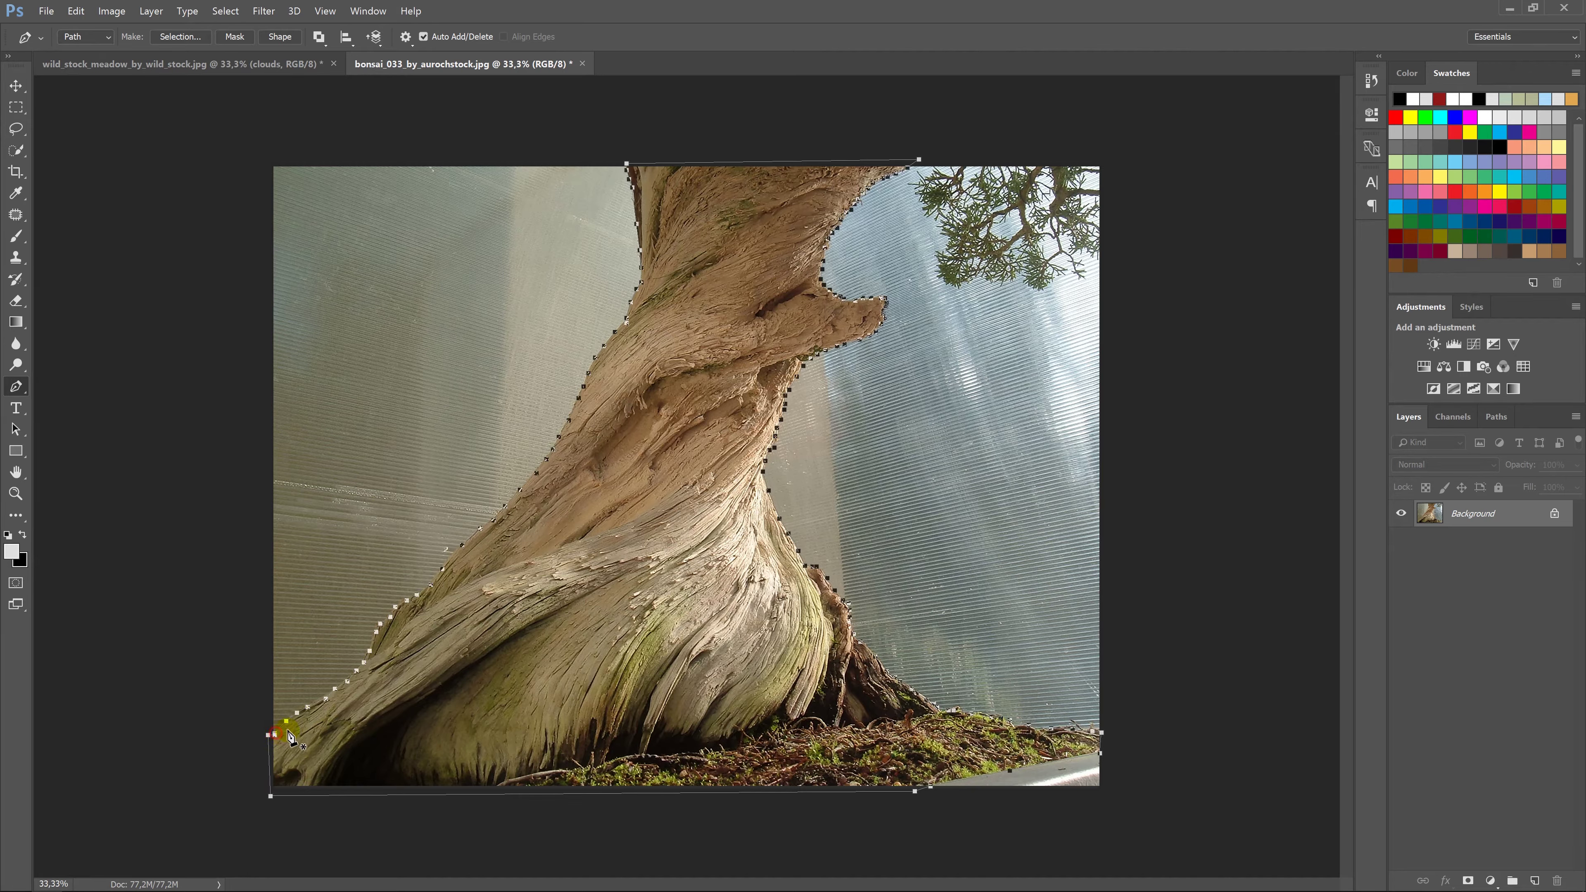
pyautogui.click(181, 37)
pyautogui.click(874, 259)
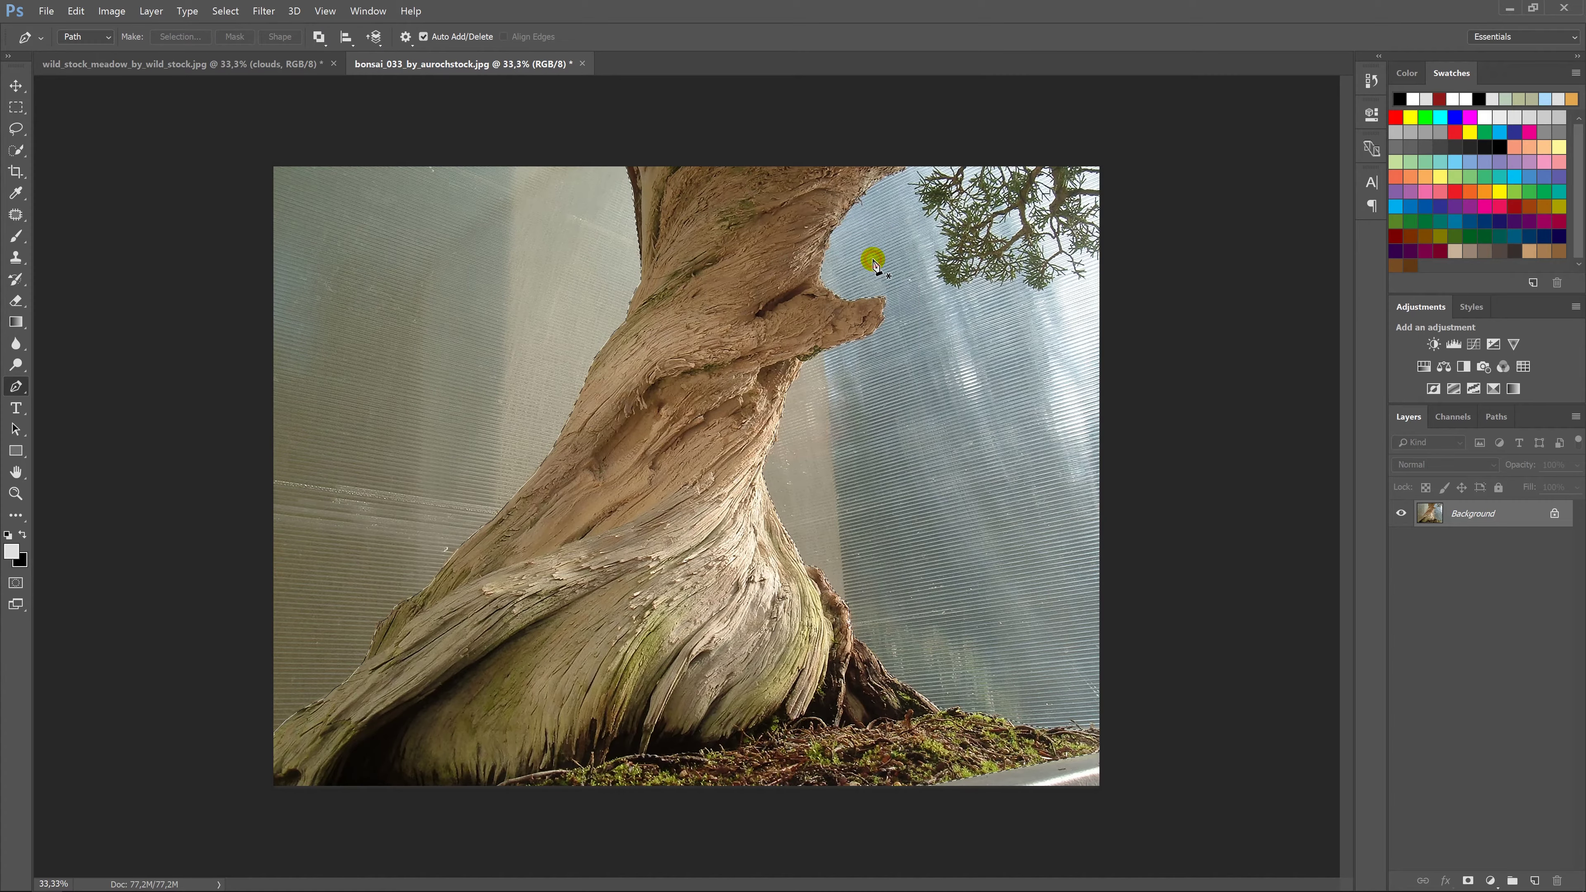
# Copy the trunk to its own layer and move it to the top of the meadow composite.
pyautogui.hotkey('ctrl', 'j')
pyautogui.press('v')
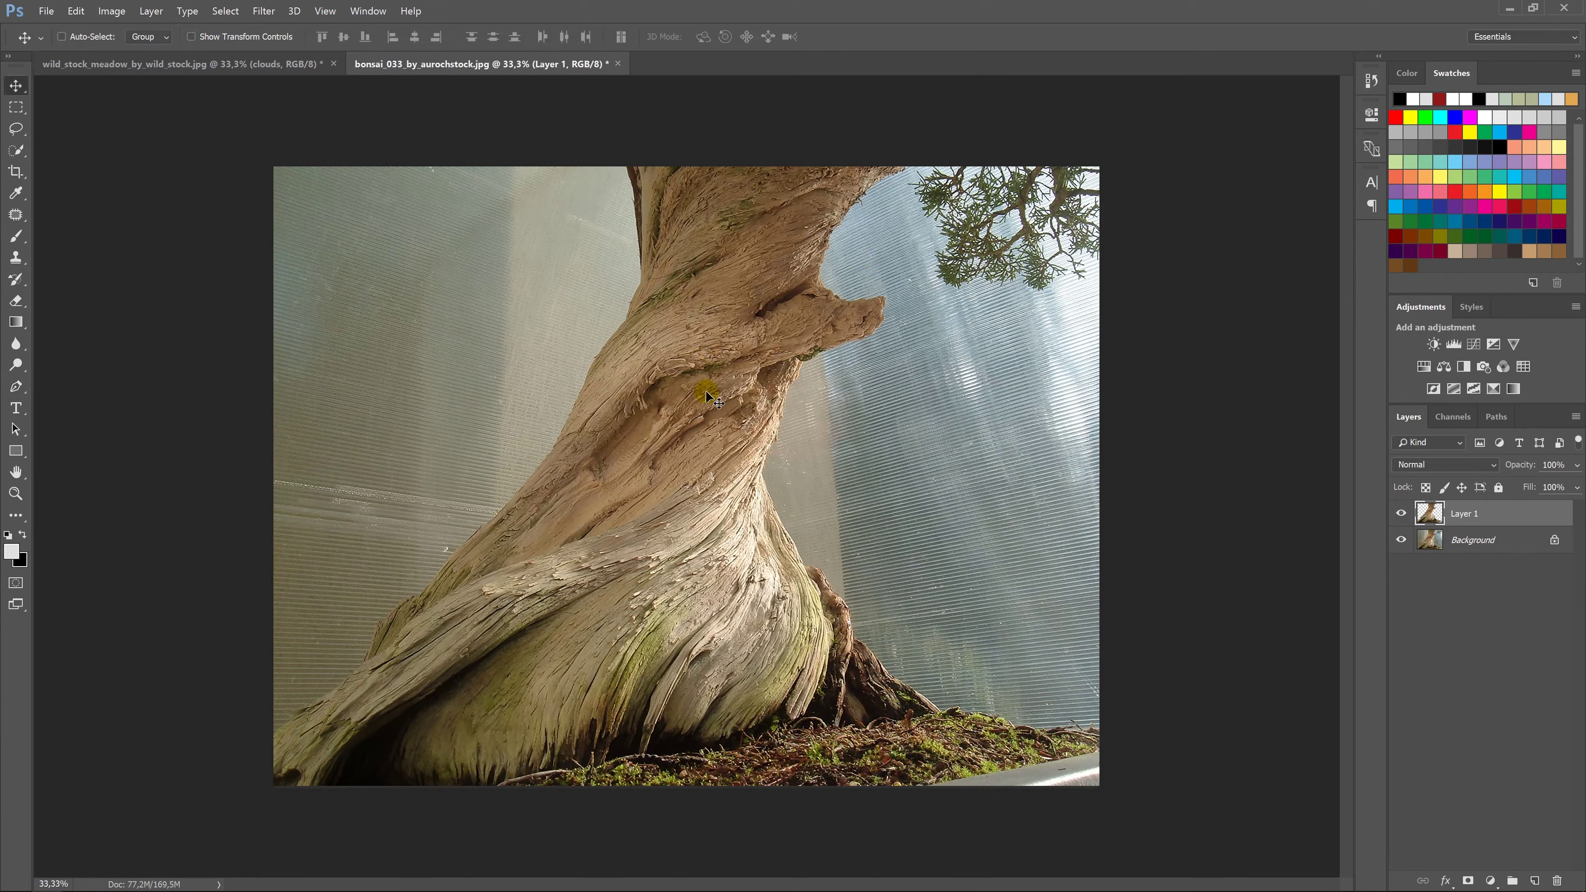
pyautogui.moveTo(711, 439)
pyautogui.mouseDown()
pyautogui.moveTo(231, 68)
pyautogui.moveTo(443, 375)
pyautogui.mouseUp()
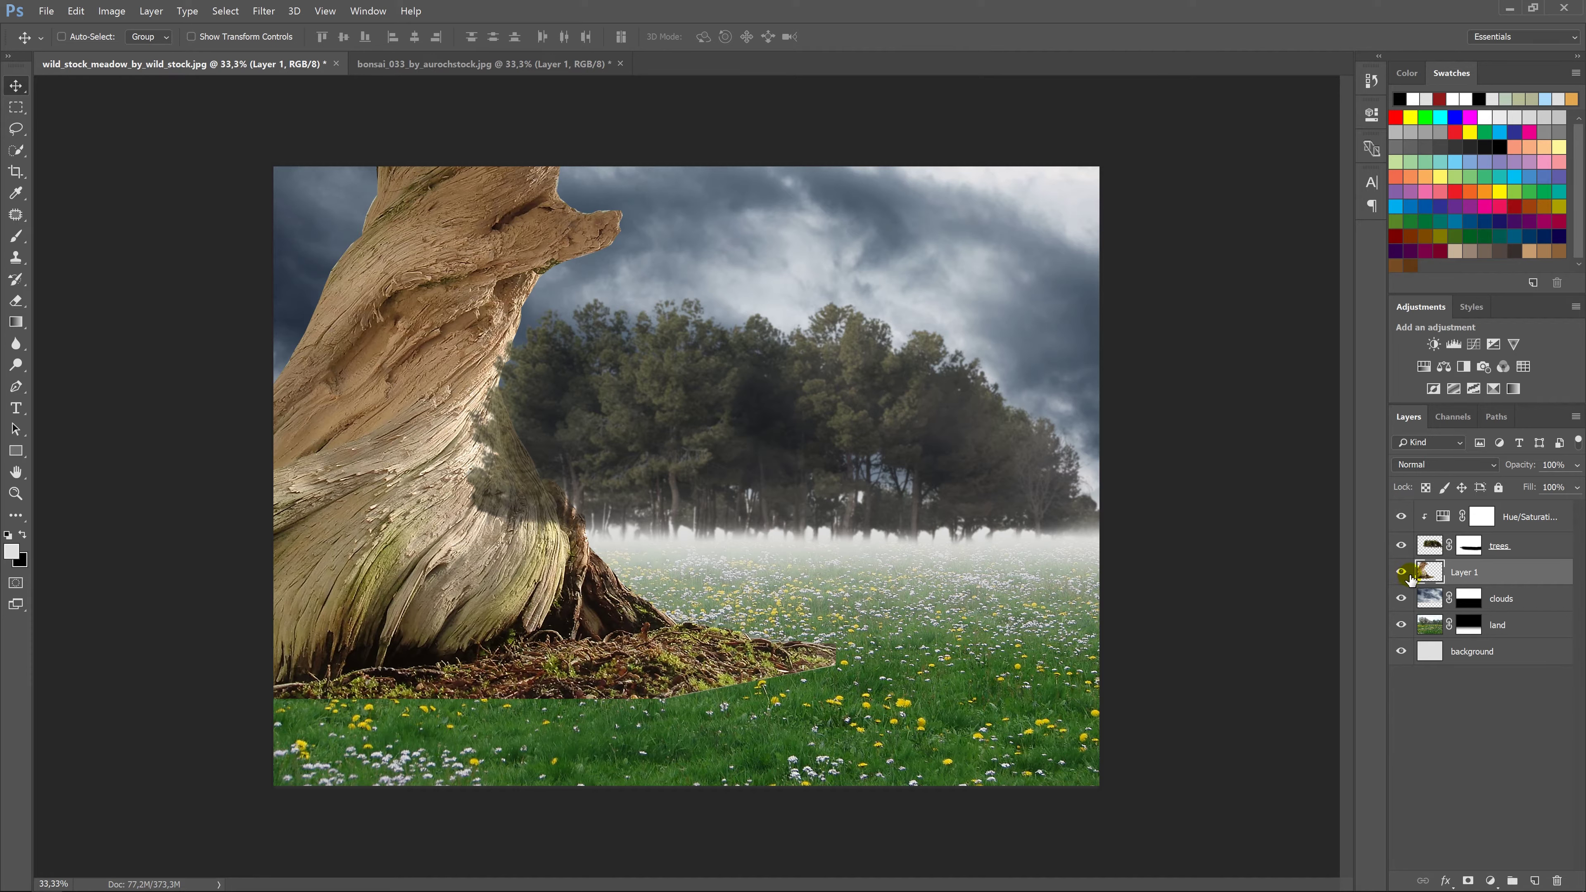
pyautogui.moveTo(1426, 569)
pyautogui.mouseDown()
pyautogui.moveTo(1436, 609)
pyautogui.moveTo(1429, 509)
pyautogui.mouseUp()
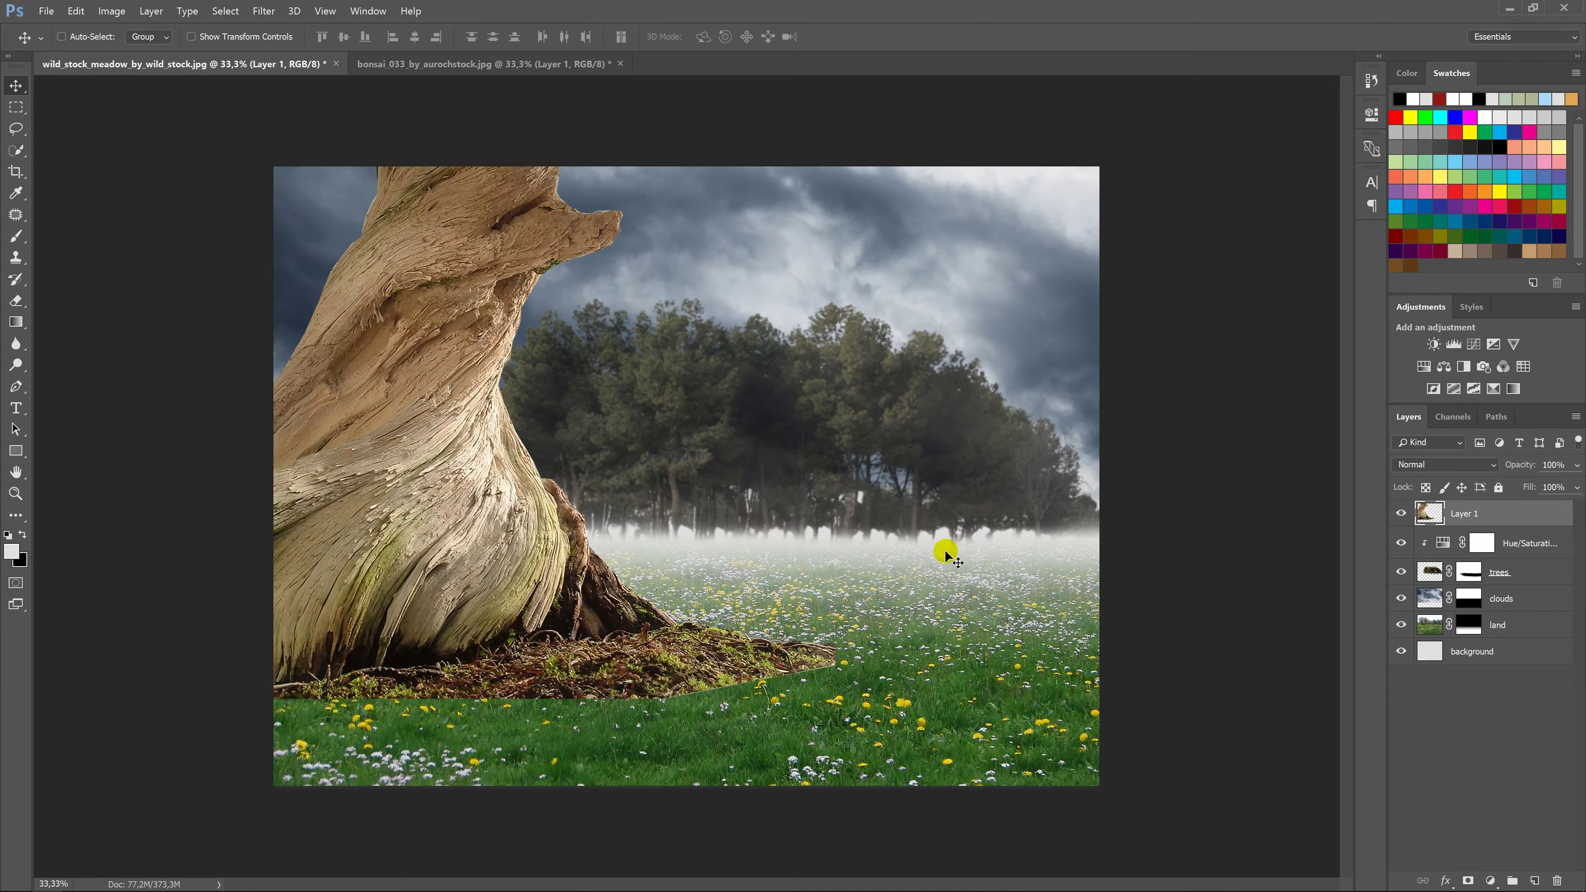
# Scale the trunk to about 71% width and 82% height and position it on the left.
pyautogui.hotkey('ctrl', 't')
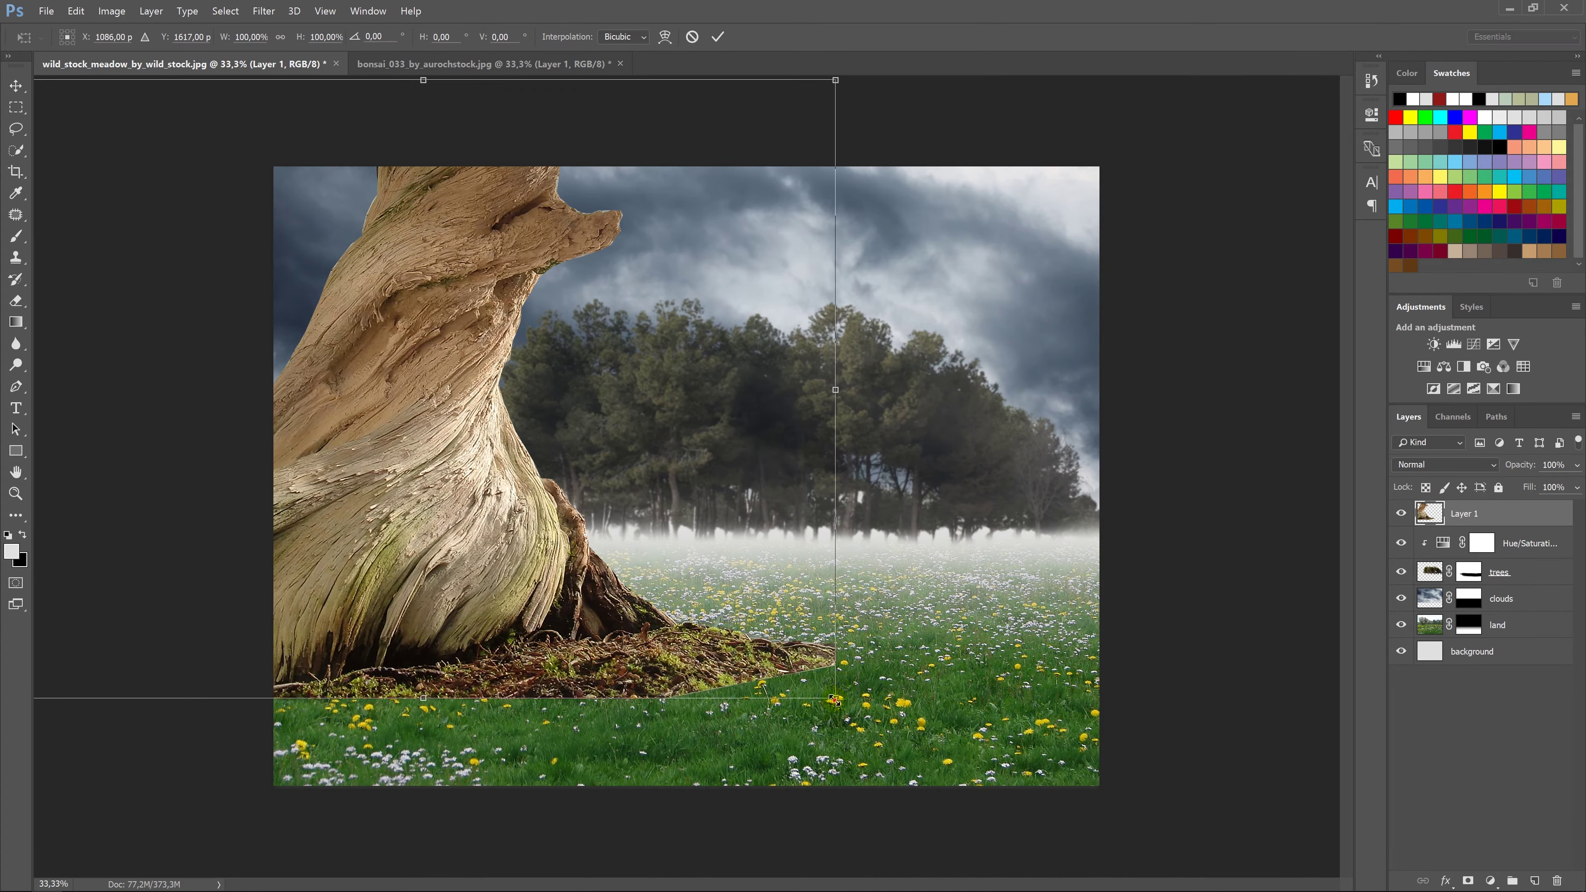
pyautogui.moveTo(836, 698); pyautogui.dragTo(739, 627)
pyautogui.moveTo(436, 528)
pyautogui.mouseDown()
pyautogui.moveTo(484, 594)
pyautogui.moveTo(471, 569)
pyautogui.mouseUp()
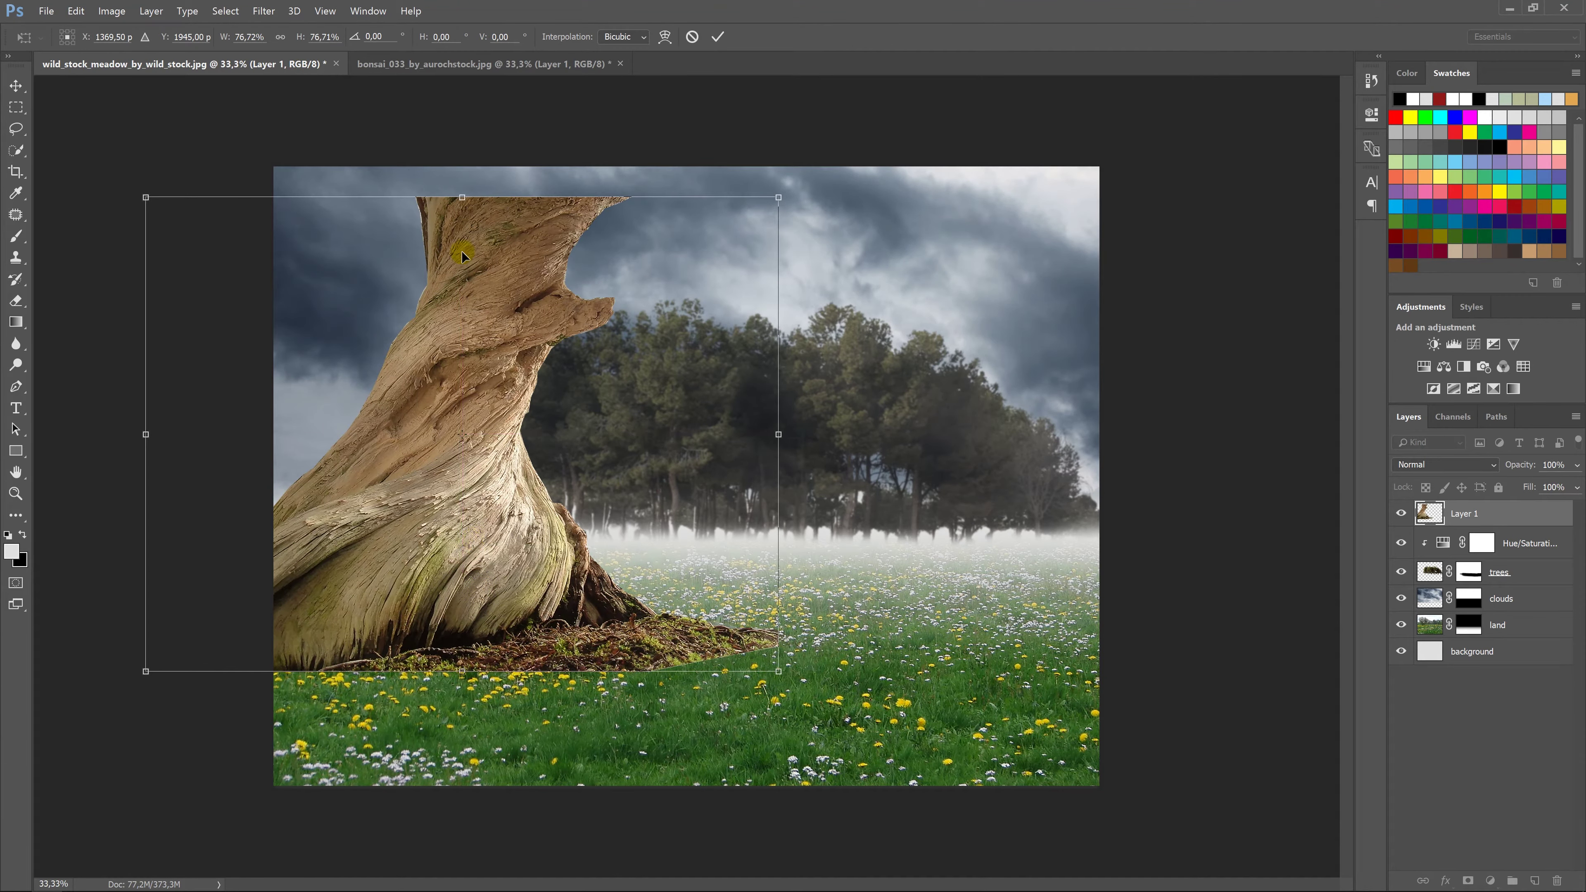
pyautogui.moveTo(462, 198); pyautogui.dragTo(462, 166)
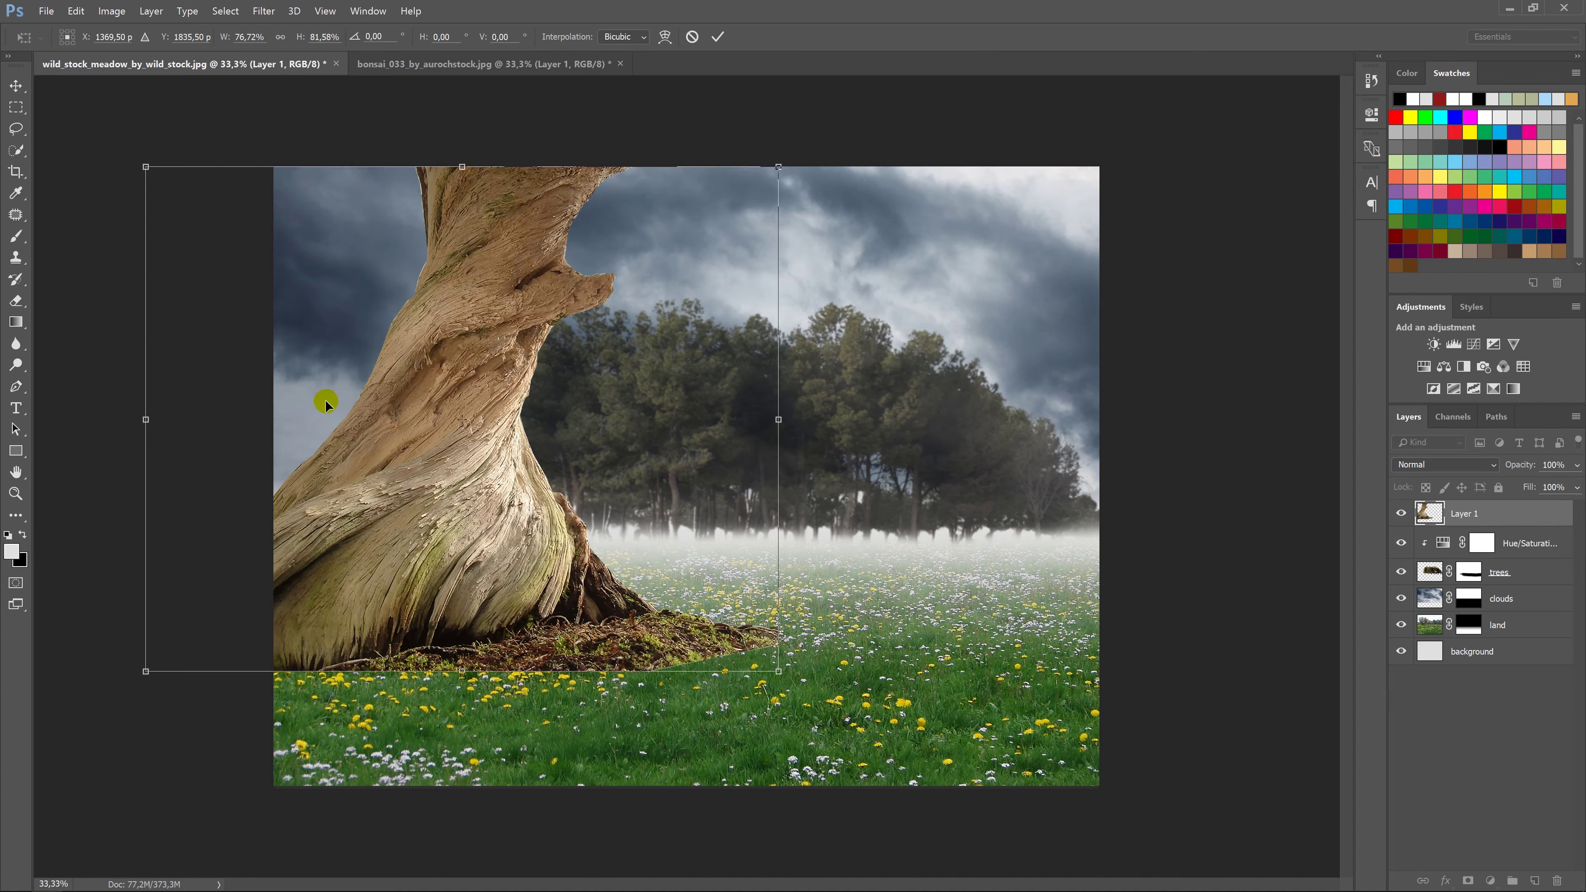
pyautogui.moveTo(146, 166); pyautogui.dragTo(182, 196)
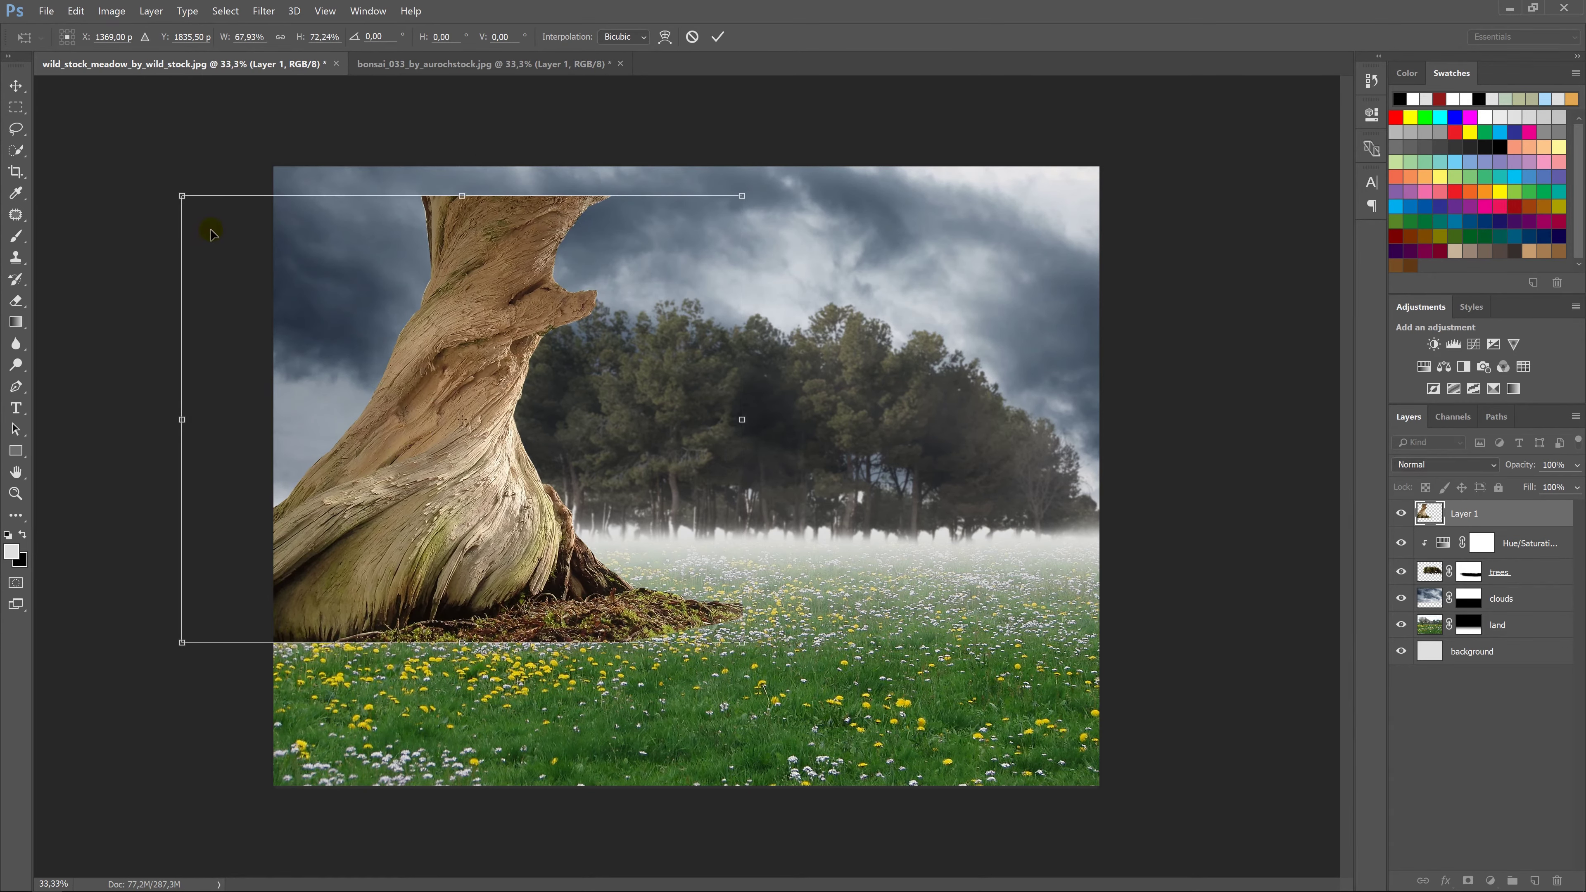
pyautogui.hotkey('ctrl', 'z')
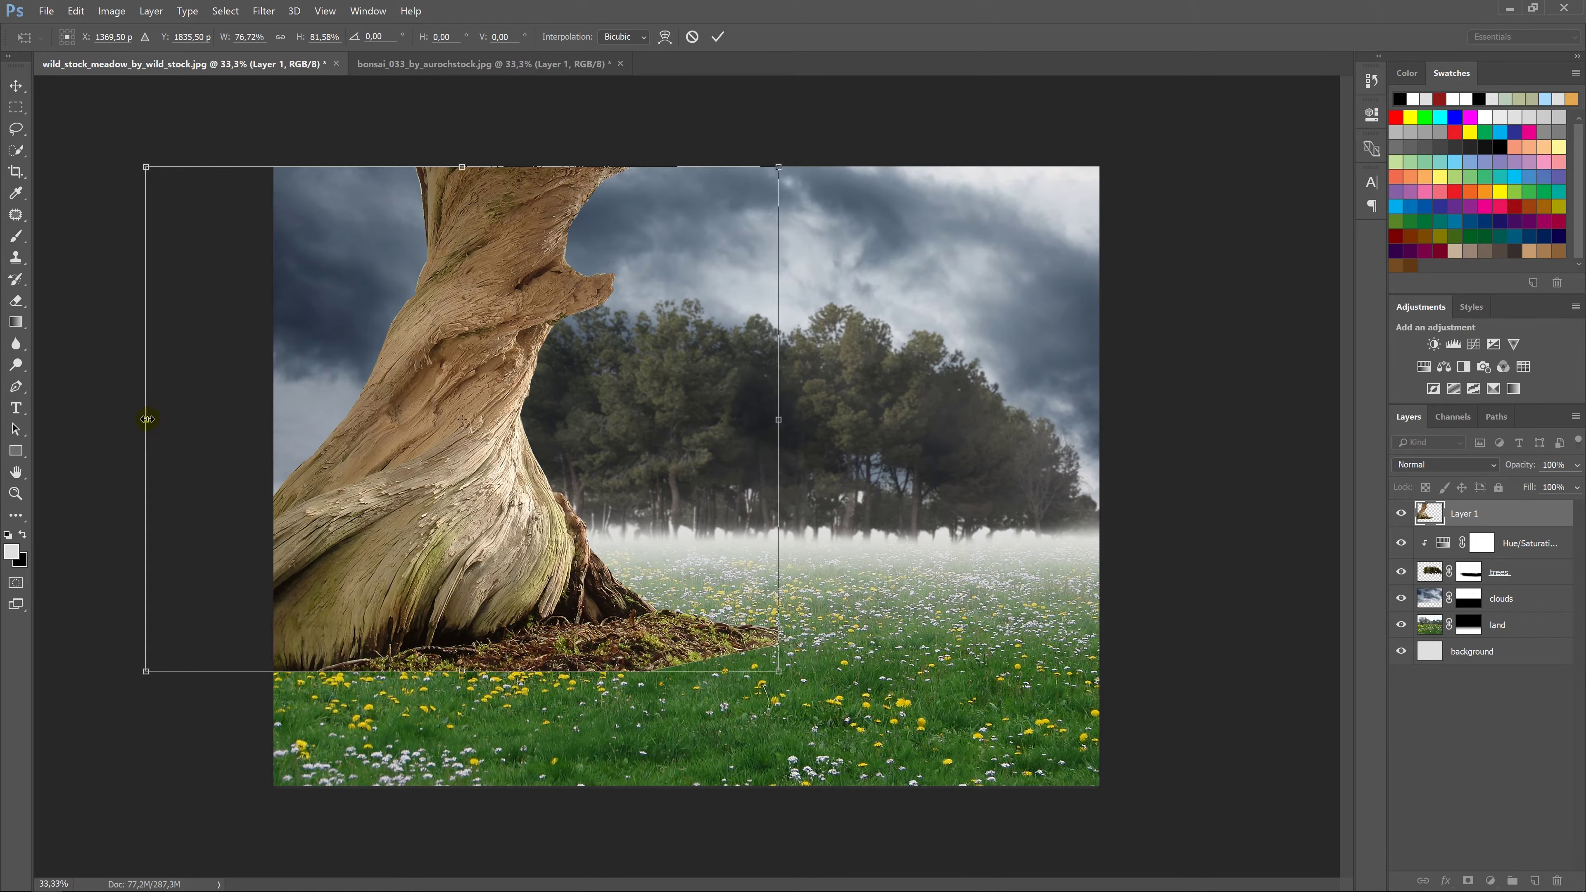
pyautogui.moveTo(147, 419); pyautogui.dragTo(189, 419)
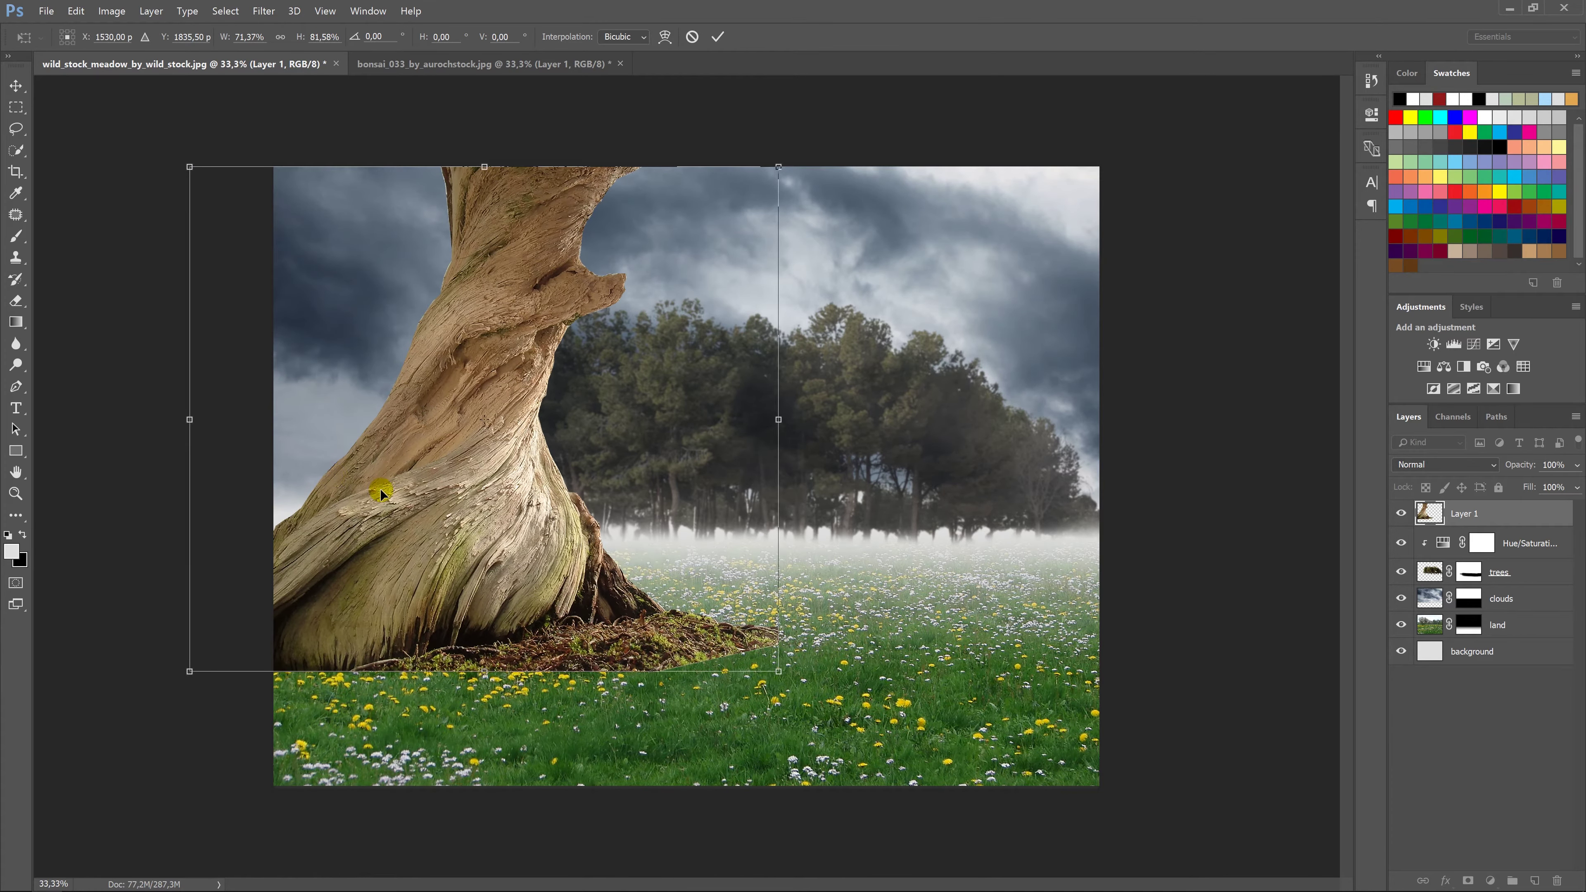
pyautogui.hotkey('shift', 'Left')
pyautogui.hotkey('shift', 'Left')
pyautogui.hotkey('shift', 'Left')
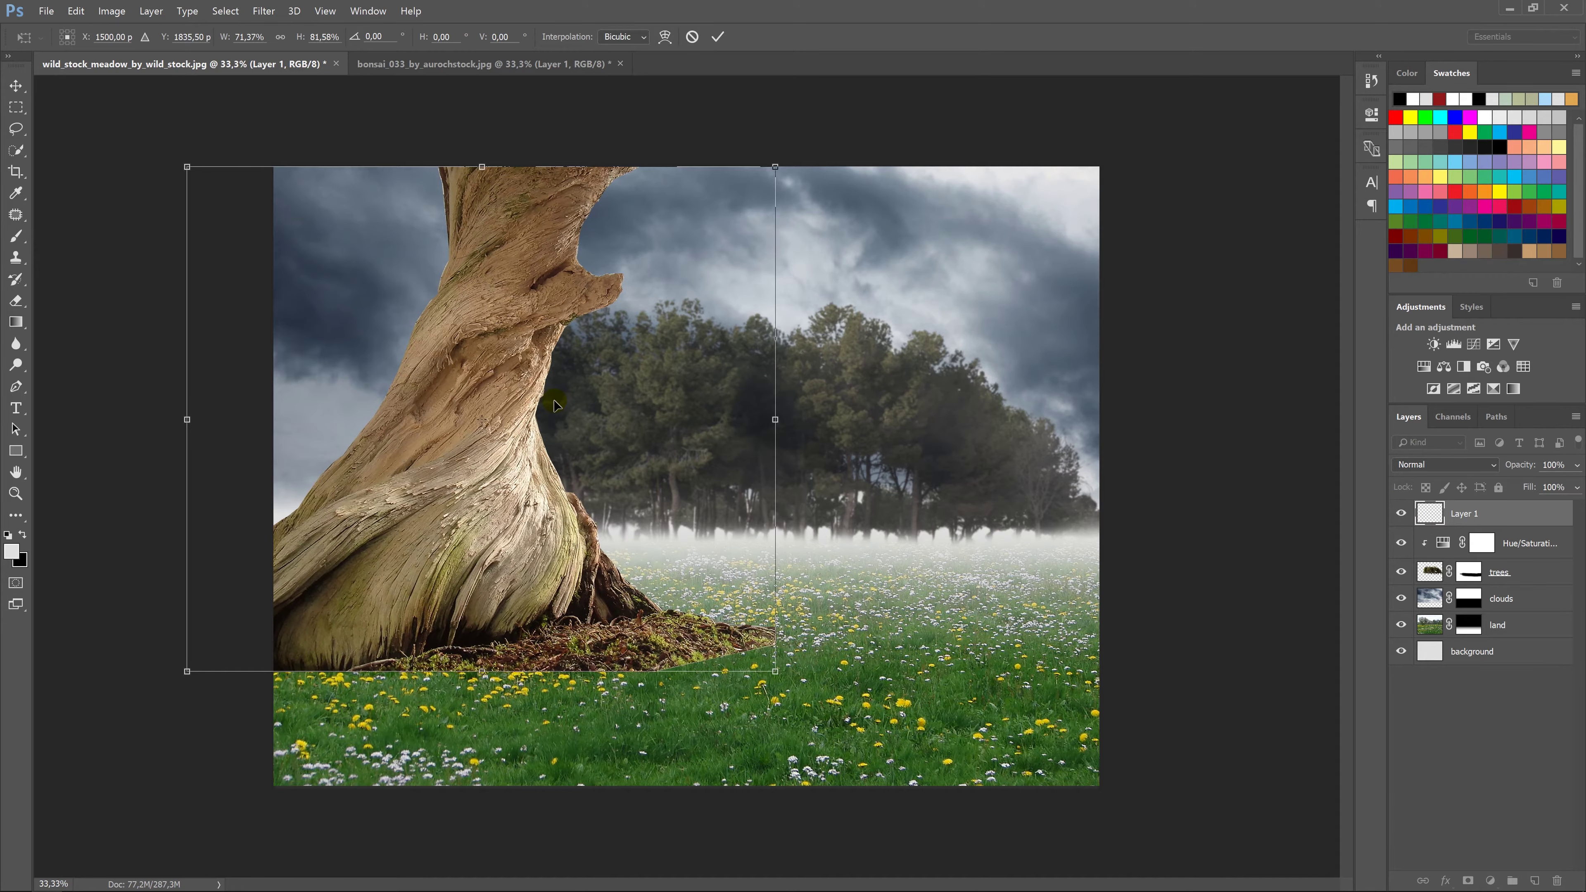
pyautogui.hotkey('shift', 'Left')
pyautogui.hotkey('shift', 'Left')
pyautogui.hotkey('shift', 'Left')
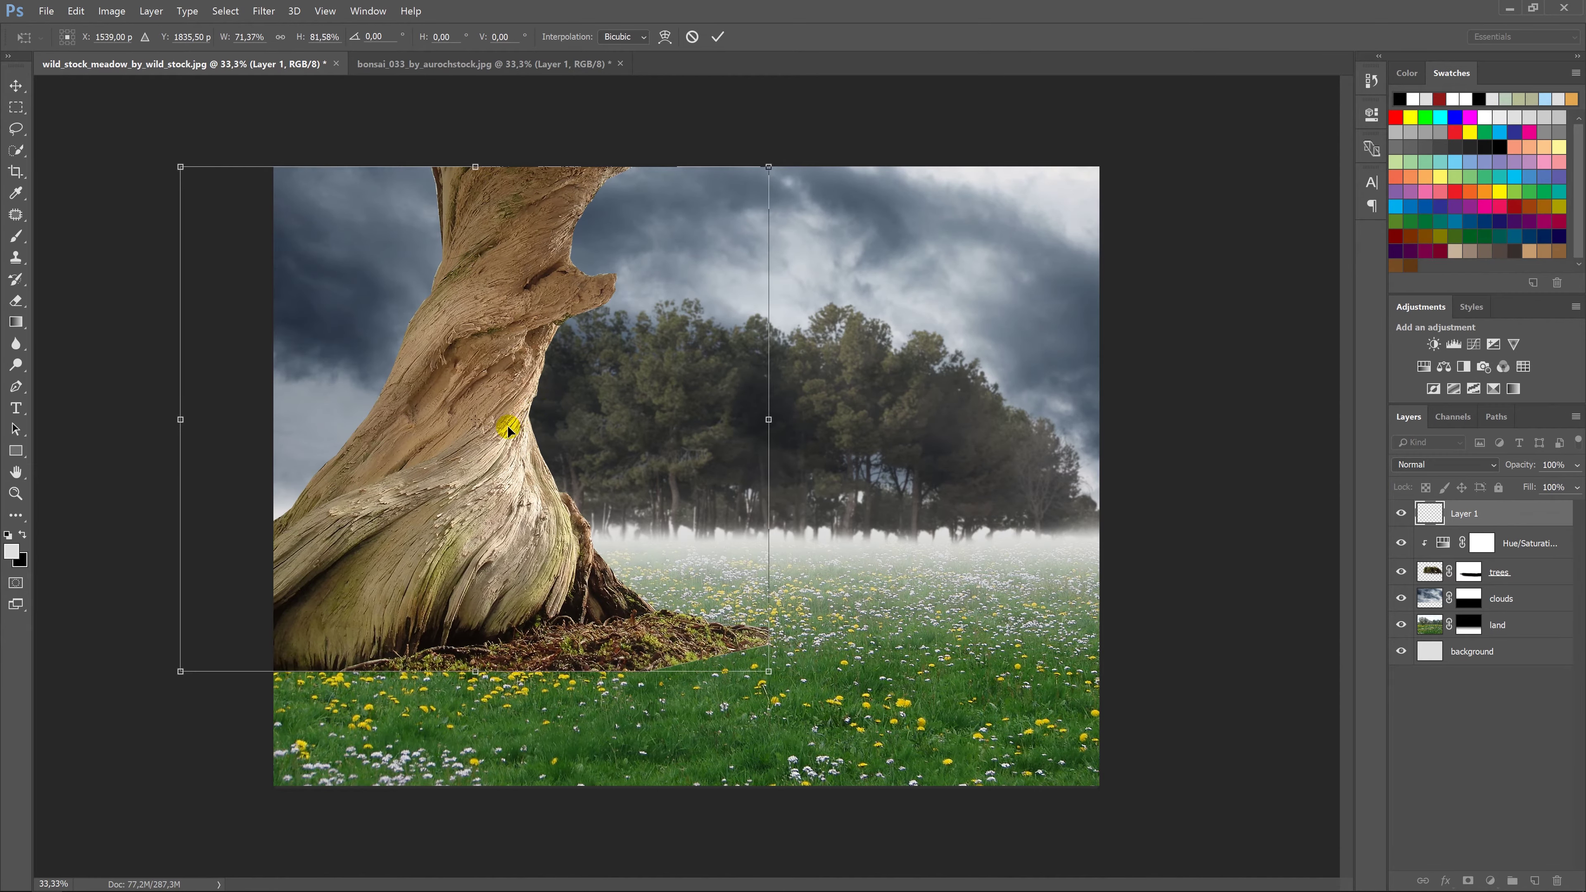
pyautogui.moveTo(509, 430); pyautogui.dragTo(535, 431)
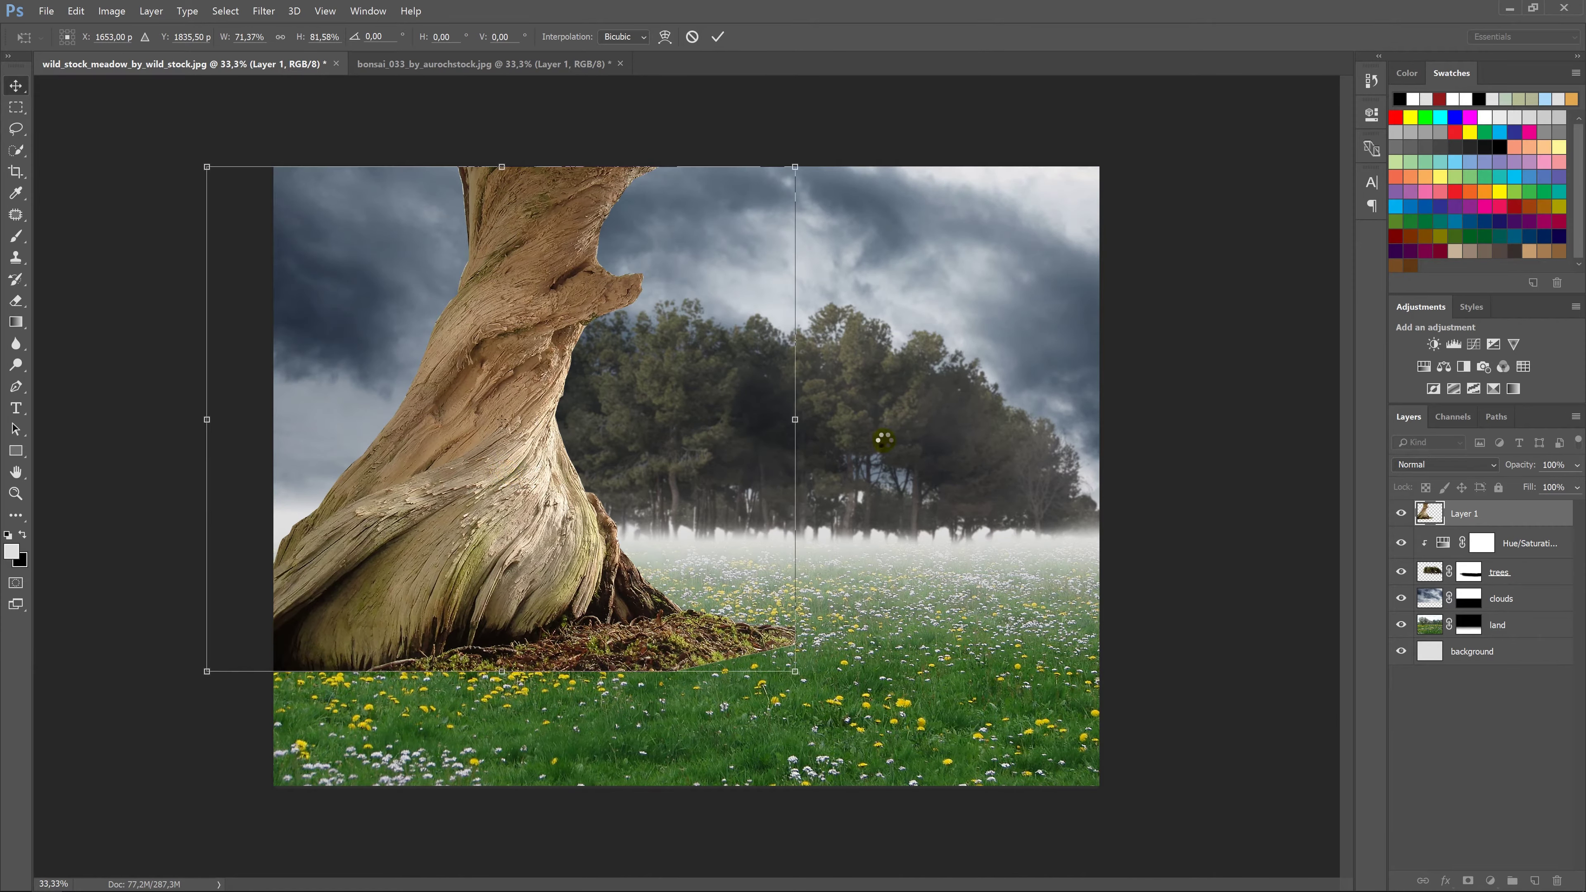
# Rename the trunk layer 'tree' and add a layer mask.
pyautogui.doubleClick(1473, 514)
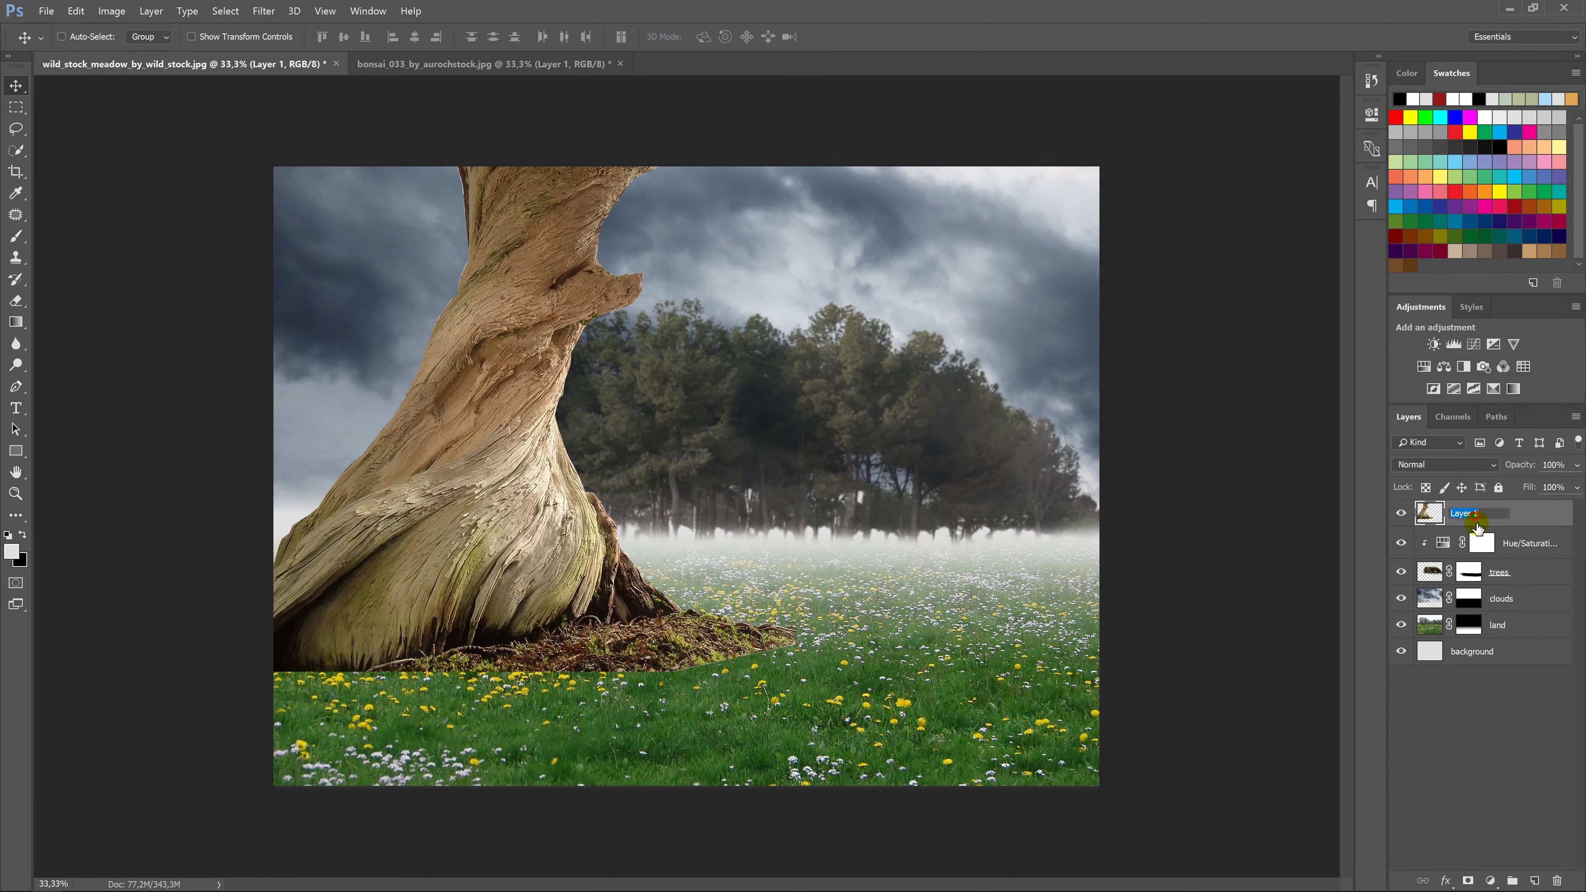
pyautogui.write('tree')
pyautogui.press('Return')
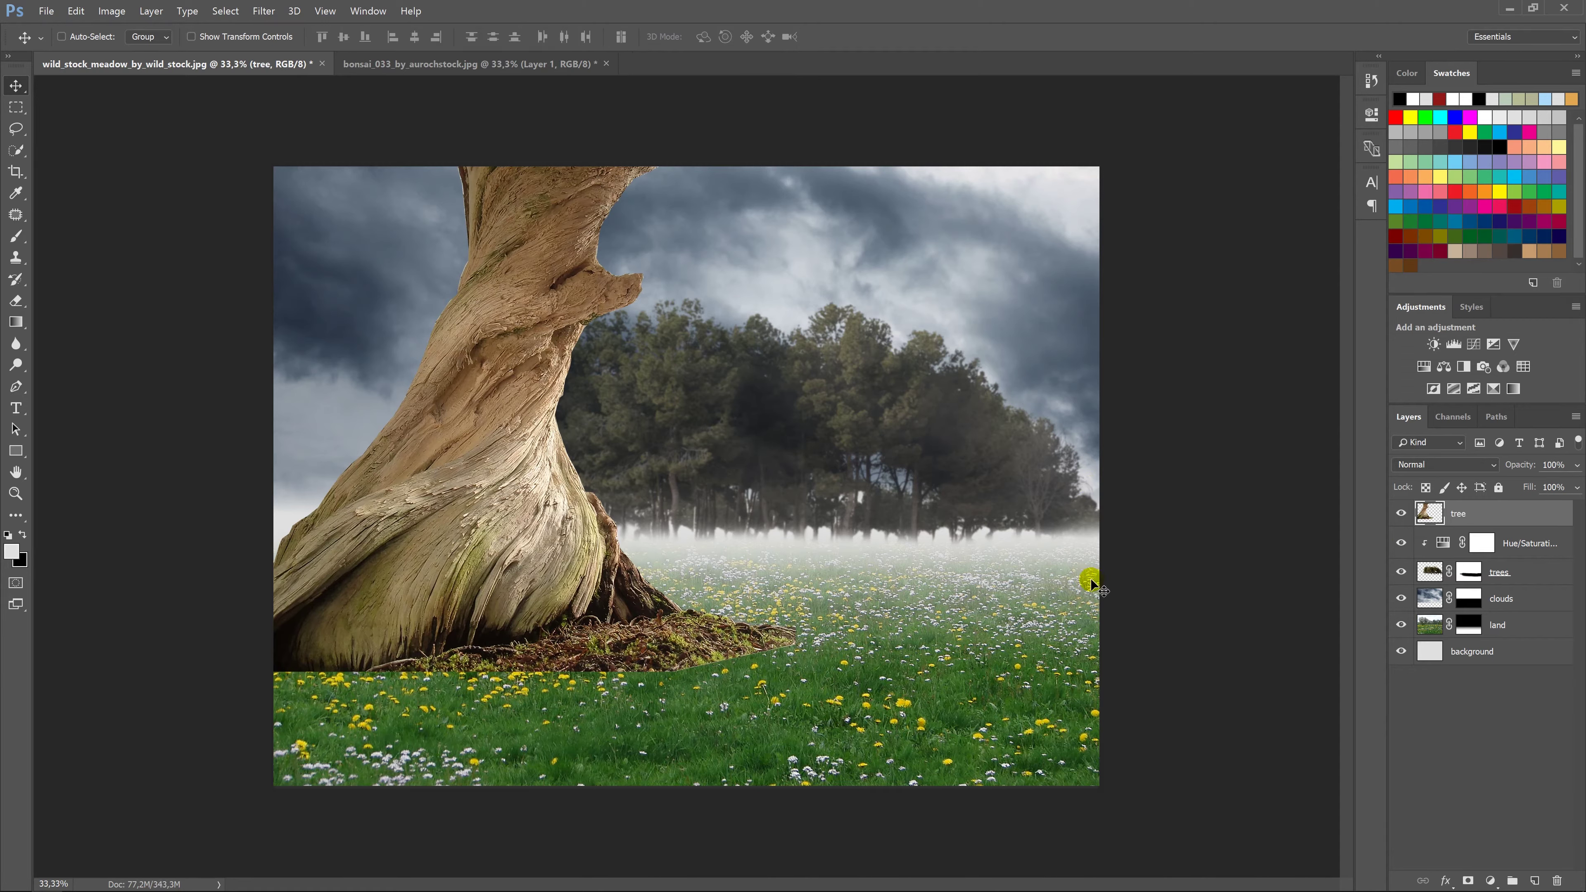
pyautogui.click(1467, 881)
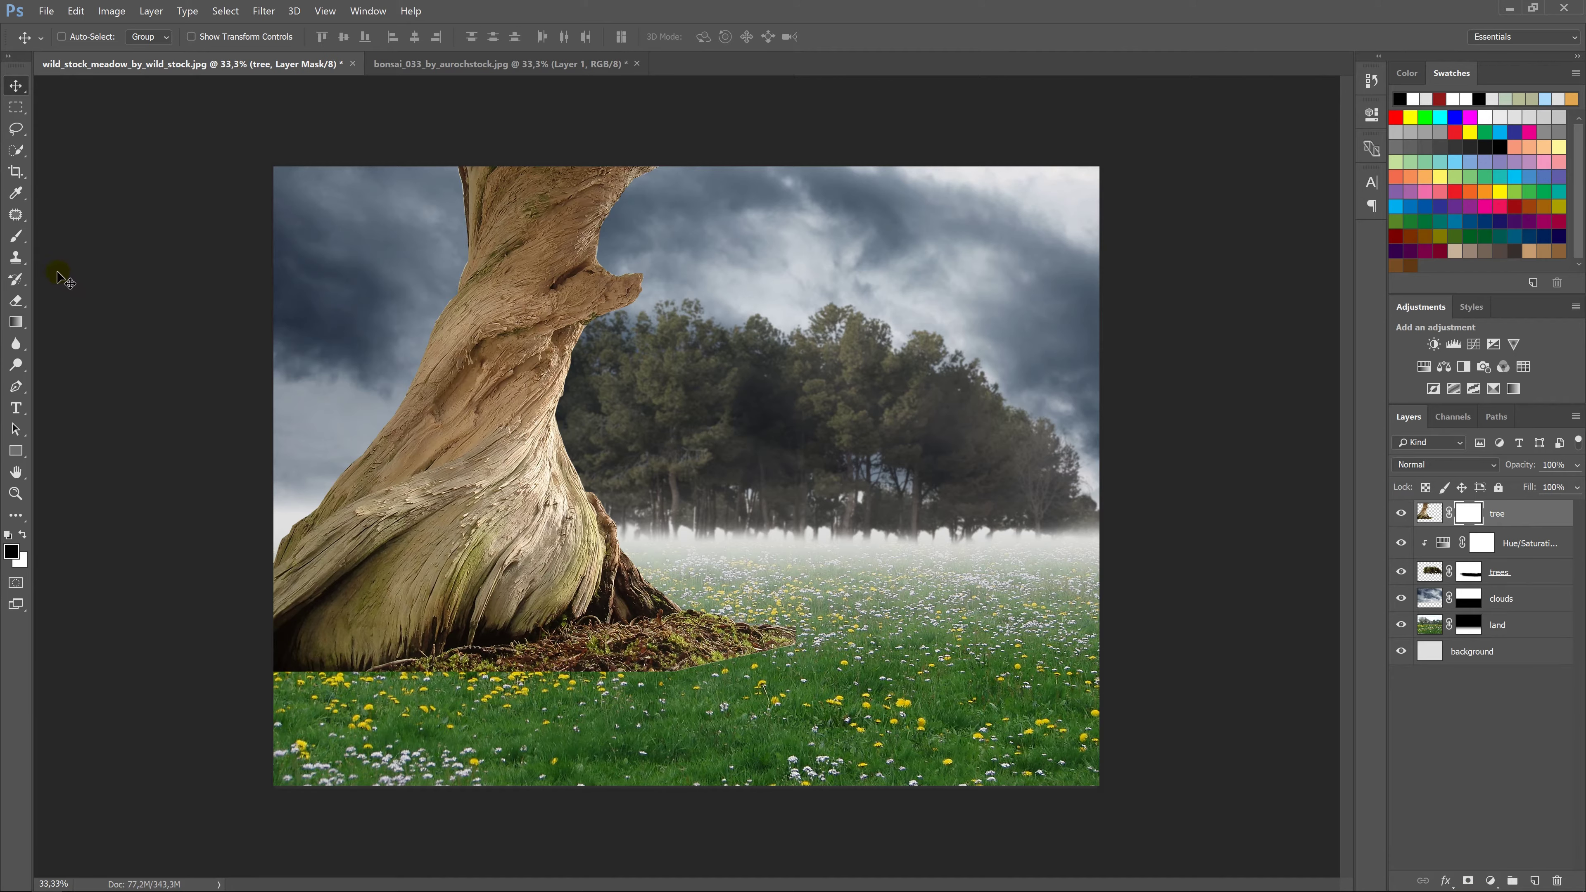
# Brush black on the mask to hide the dirt and red flower around the roots.
pyautogui.click(22, 240)
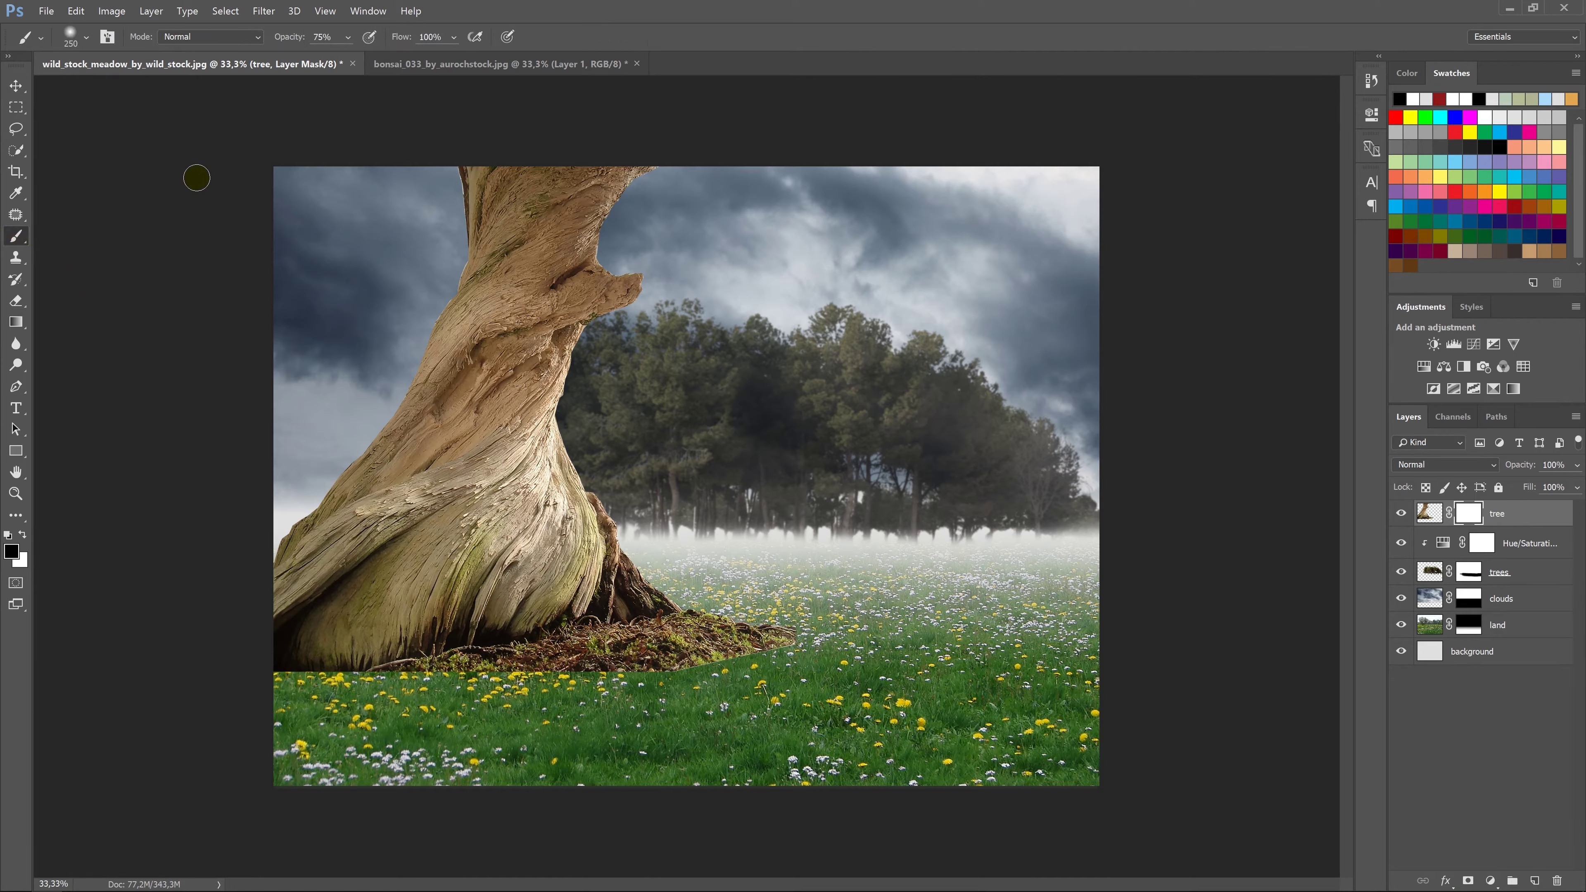
pyautogui.click(693, 687)
pyautogui.moveTo(788, 641)
pyautogui.mouseDown()
pyautogui.moveTo(549, 692)
pyautogui.moveTo(290, 684)
pyautogui.mouseUp()
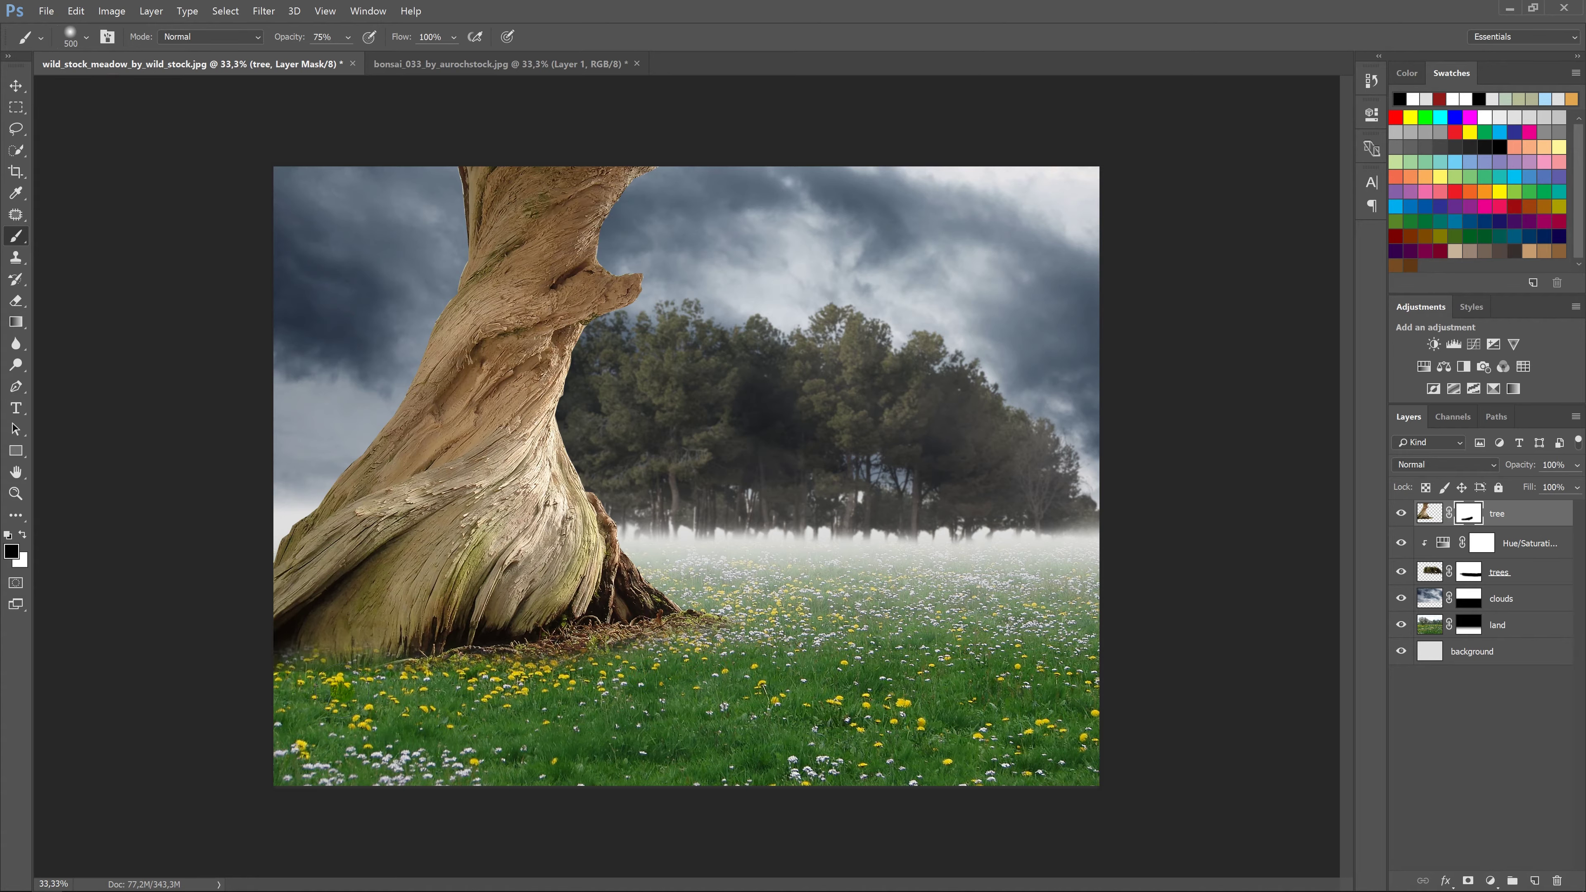
pyautogui.moveTo(301, 671); pyautogui.dragTo(283, 671)
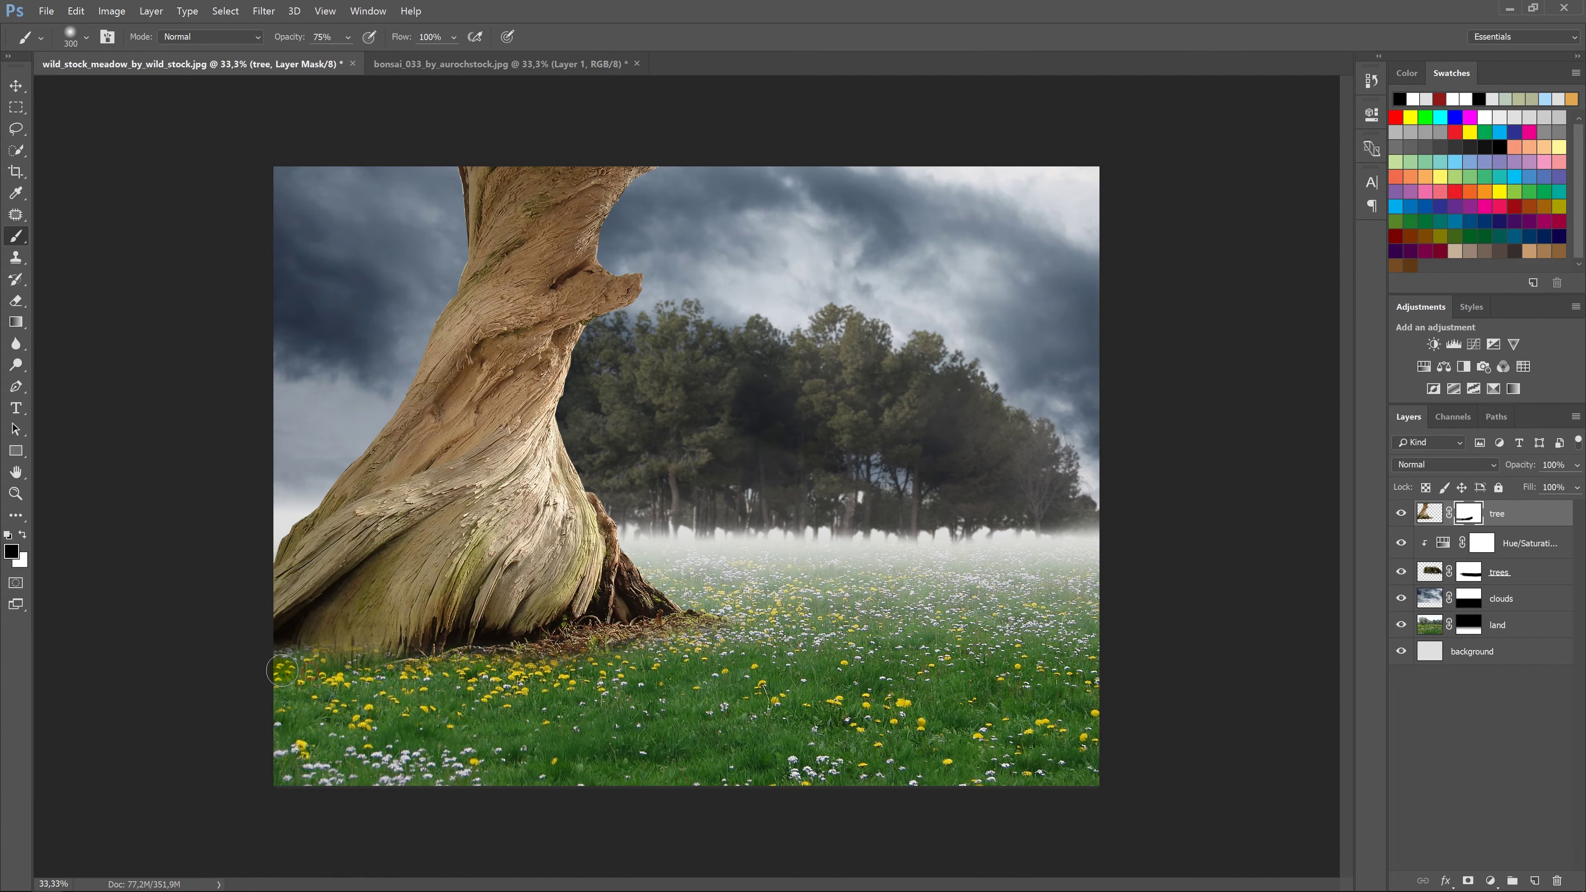
pyautogui.moveTo(582, 663); pyautogui.dragTo(587, 670)
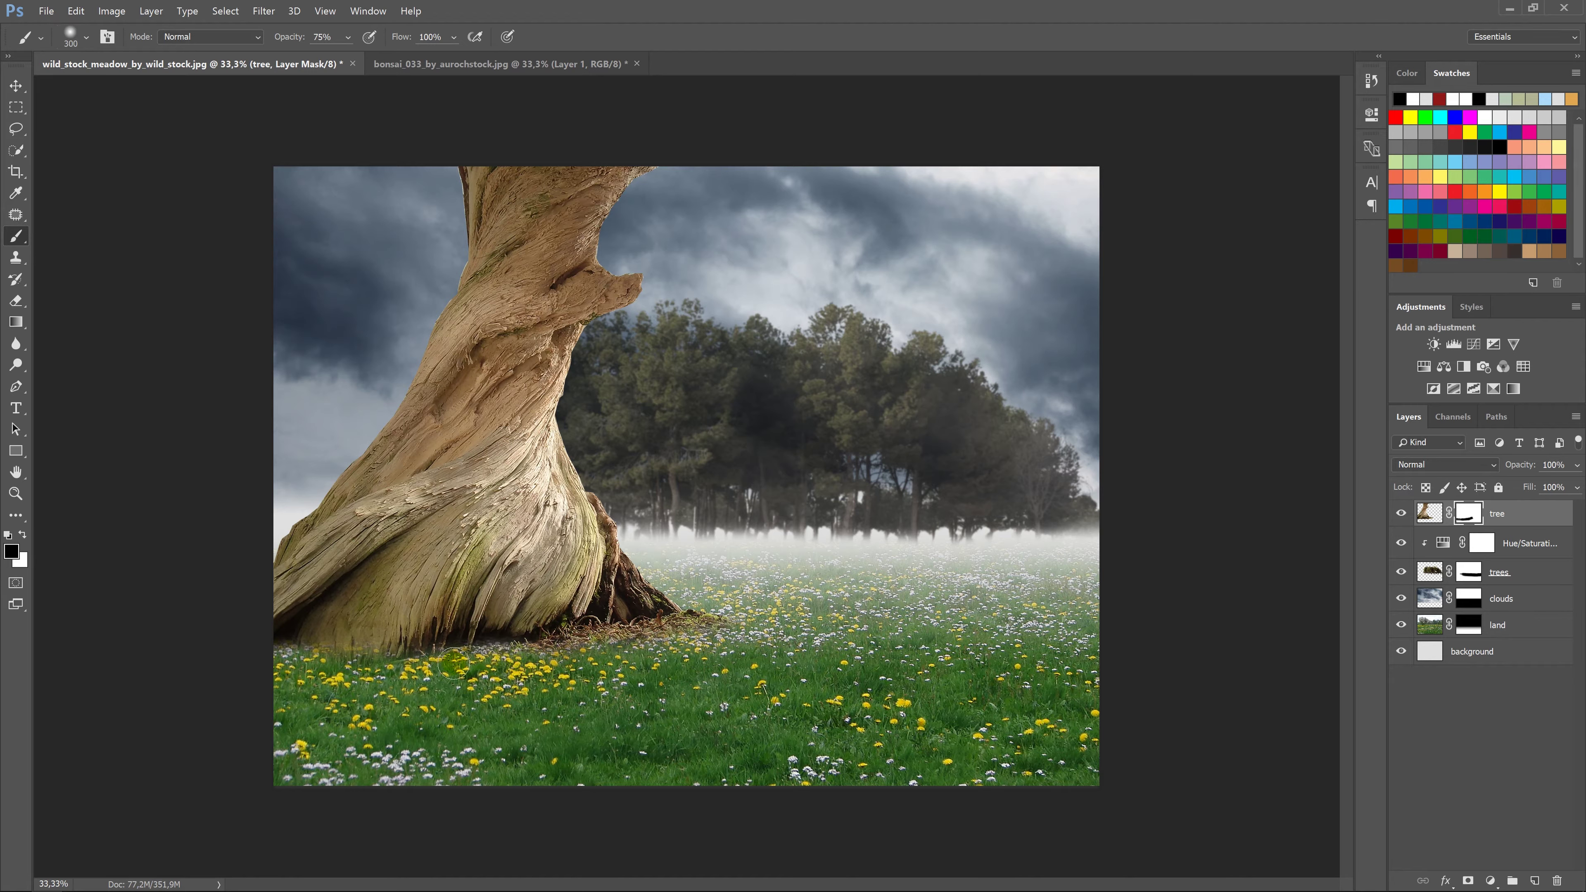
# Refine the mask so yellow flowers overlap the trunk's lower-left base.
pyautogui.press('x')
pyautogui.press('x')
pyautogui.moveTo(322, 625); pyautogui.dragTo(294, 621)
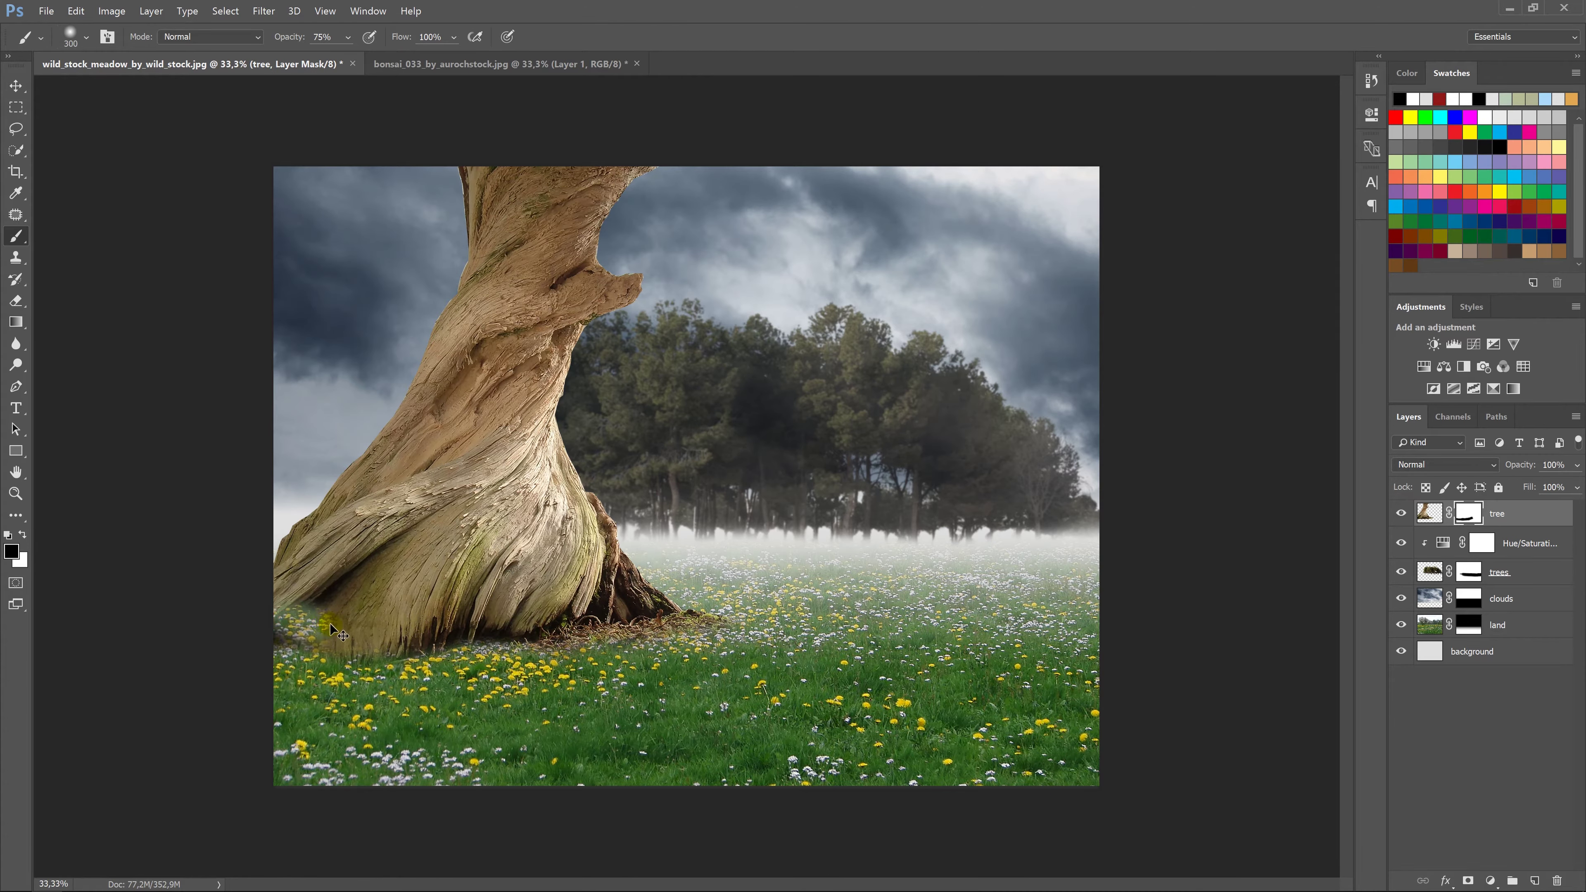
pyautogui.hotkey('ctrl', 'z')
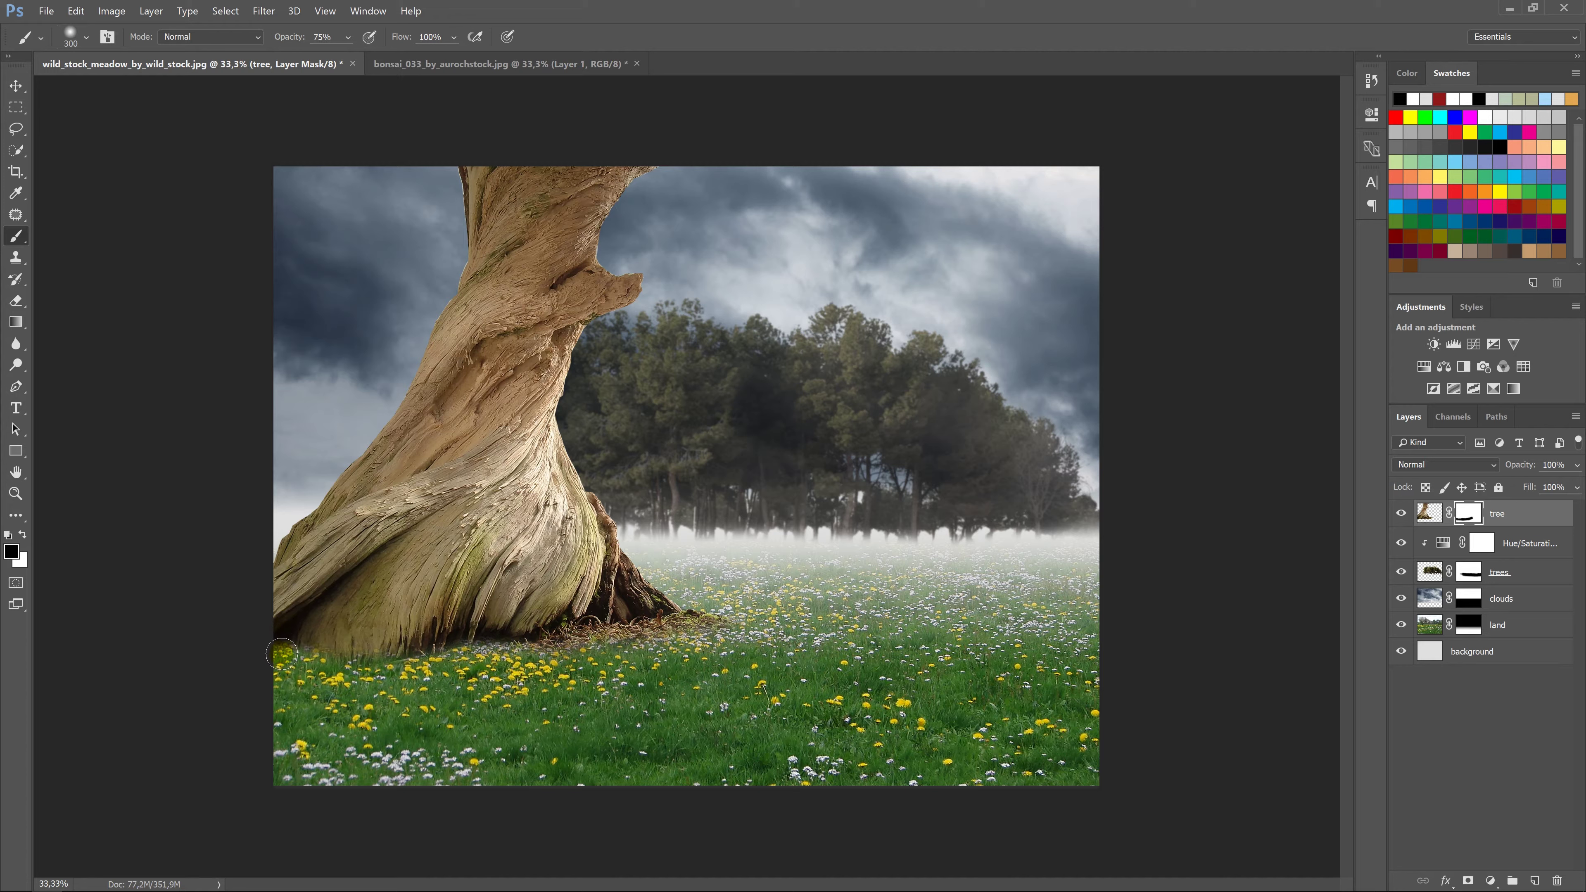
pyautogui.press('x')
pyautogui.press('x')
pyautogui.moveTo(287, 663); pyautogui.dragTo(277, 659)
pyautogui.press('x')
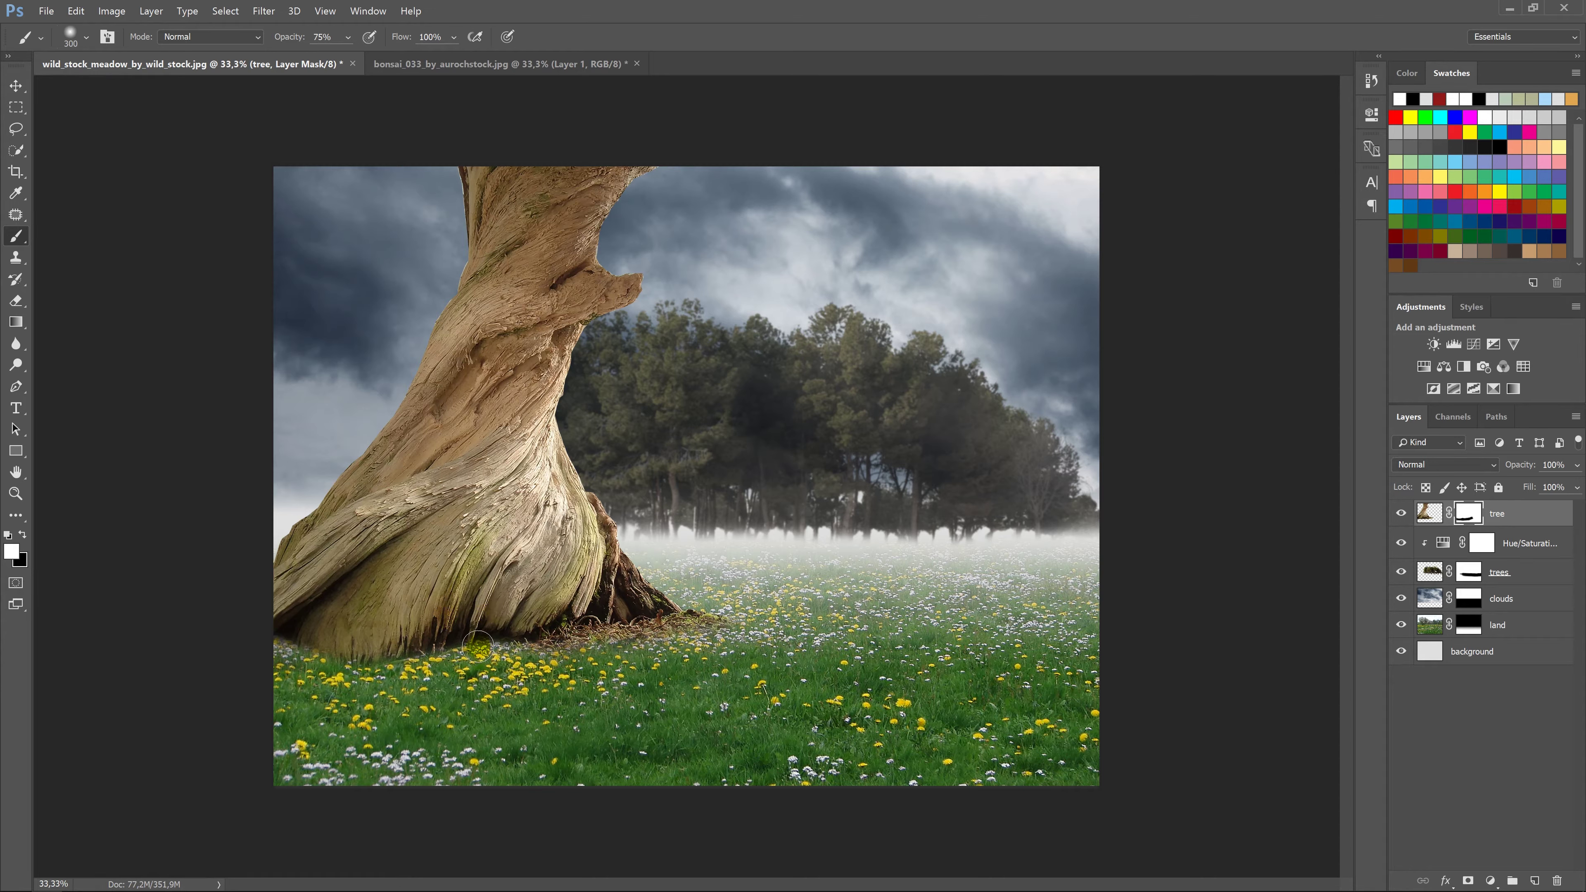
pyautogui.press('x')
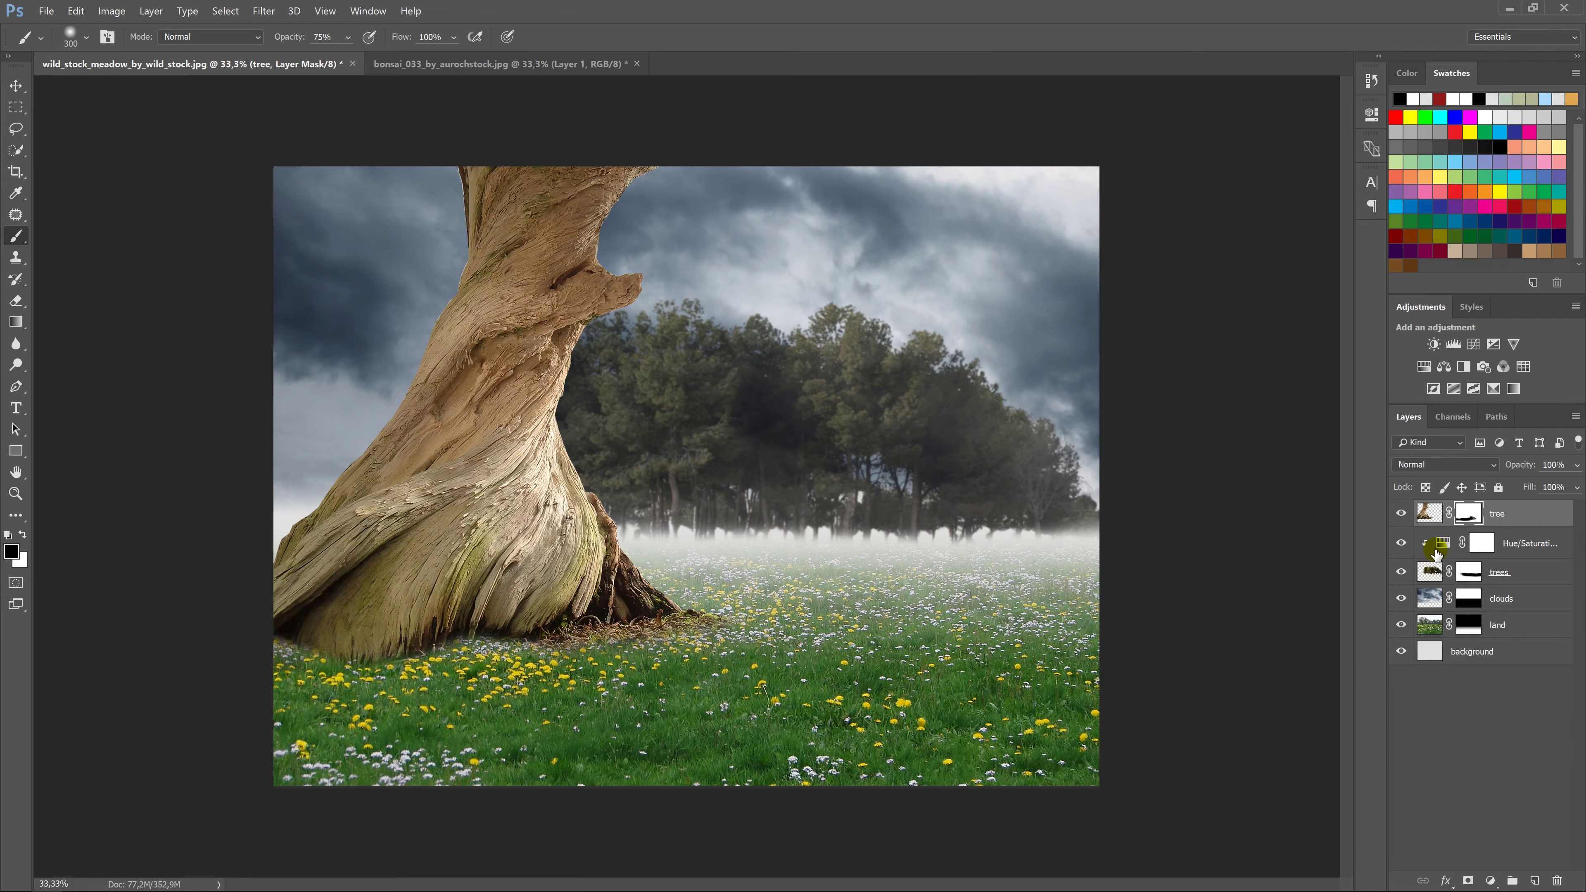
pyautogui.click(1426, 512)
pyautogui.press('x')
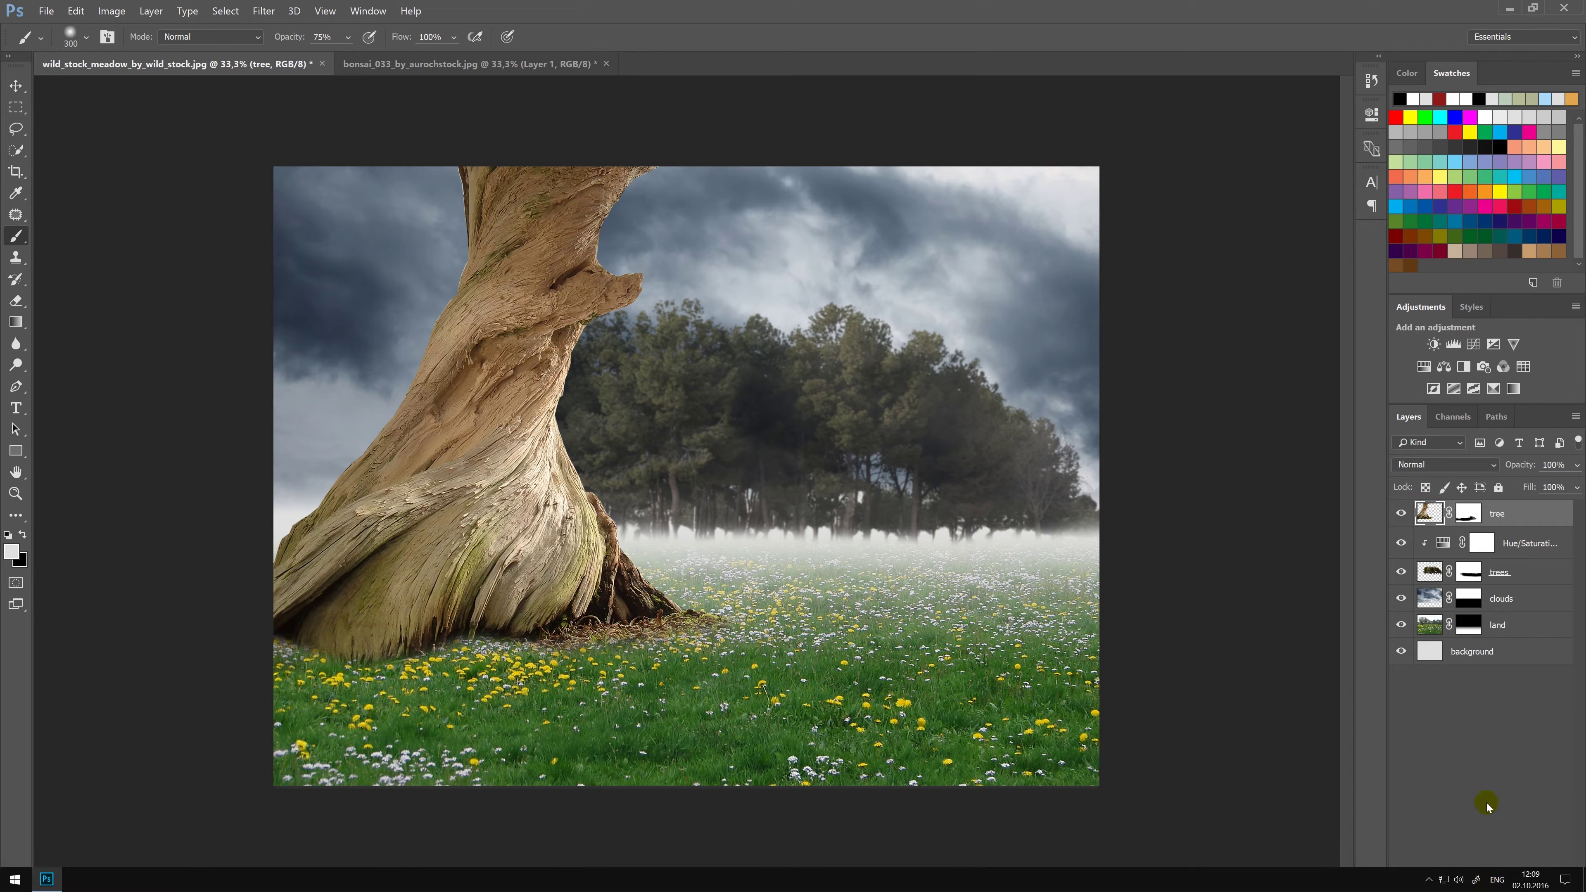
# Add a Hue/Saturation adjustment clipped to the tree, with lightness -20 and saturation -30.
pyautogui.click(1490, 881)
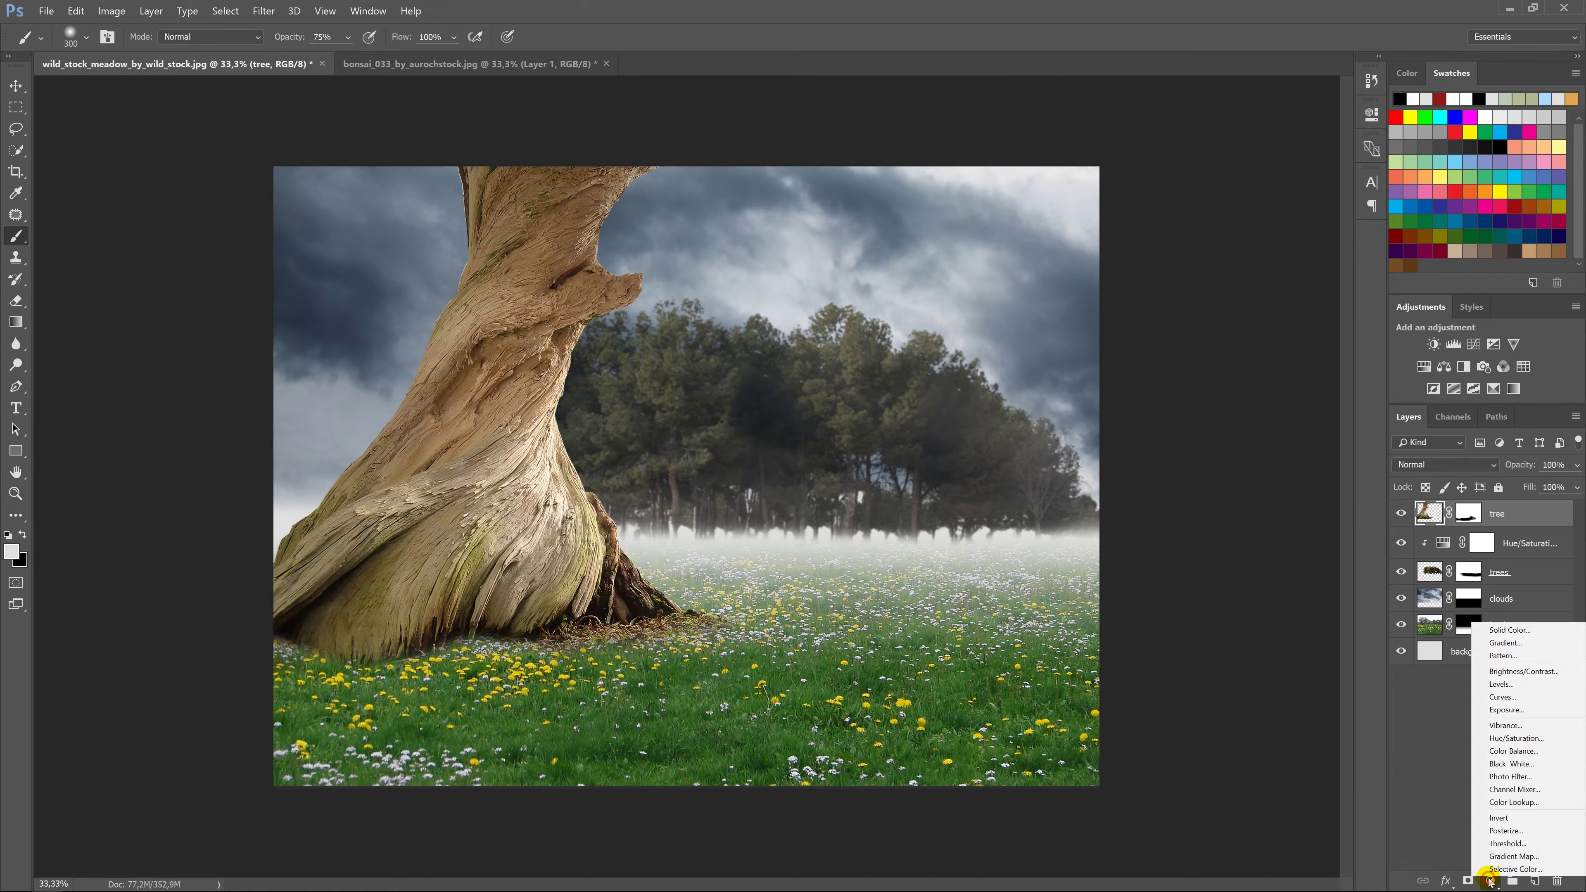
pyautogui.click(1516, 738)
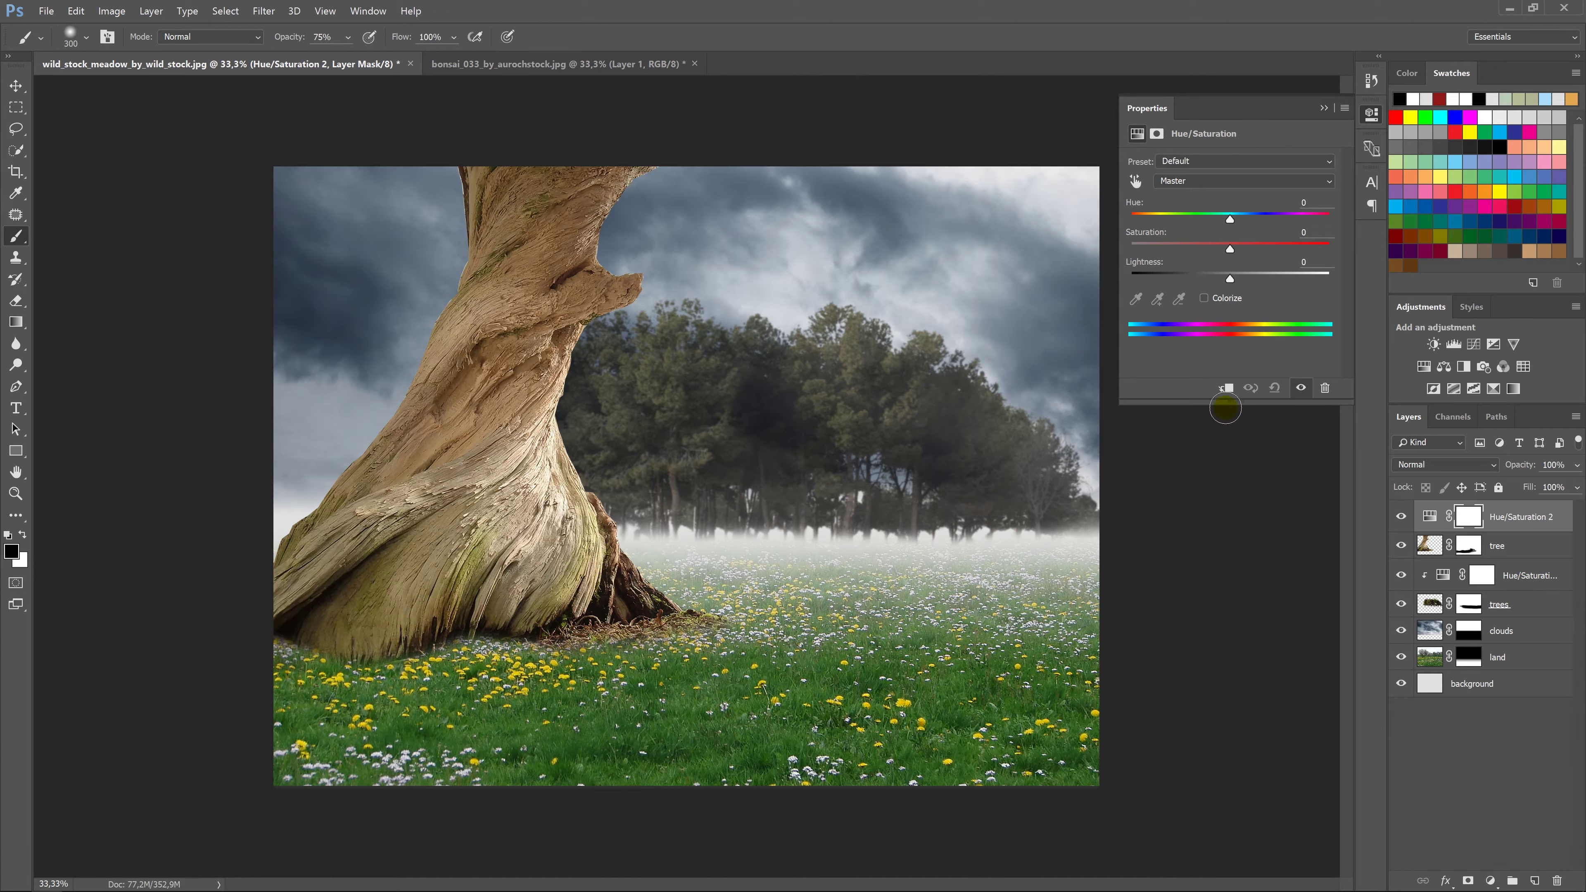
pyautogui.click(1224, 390)
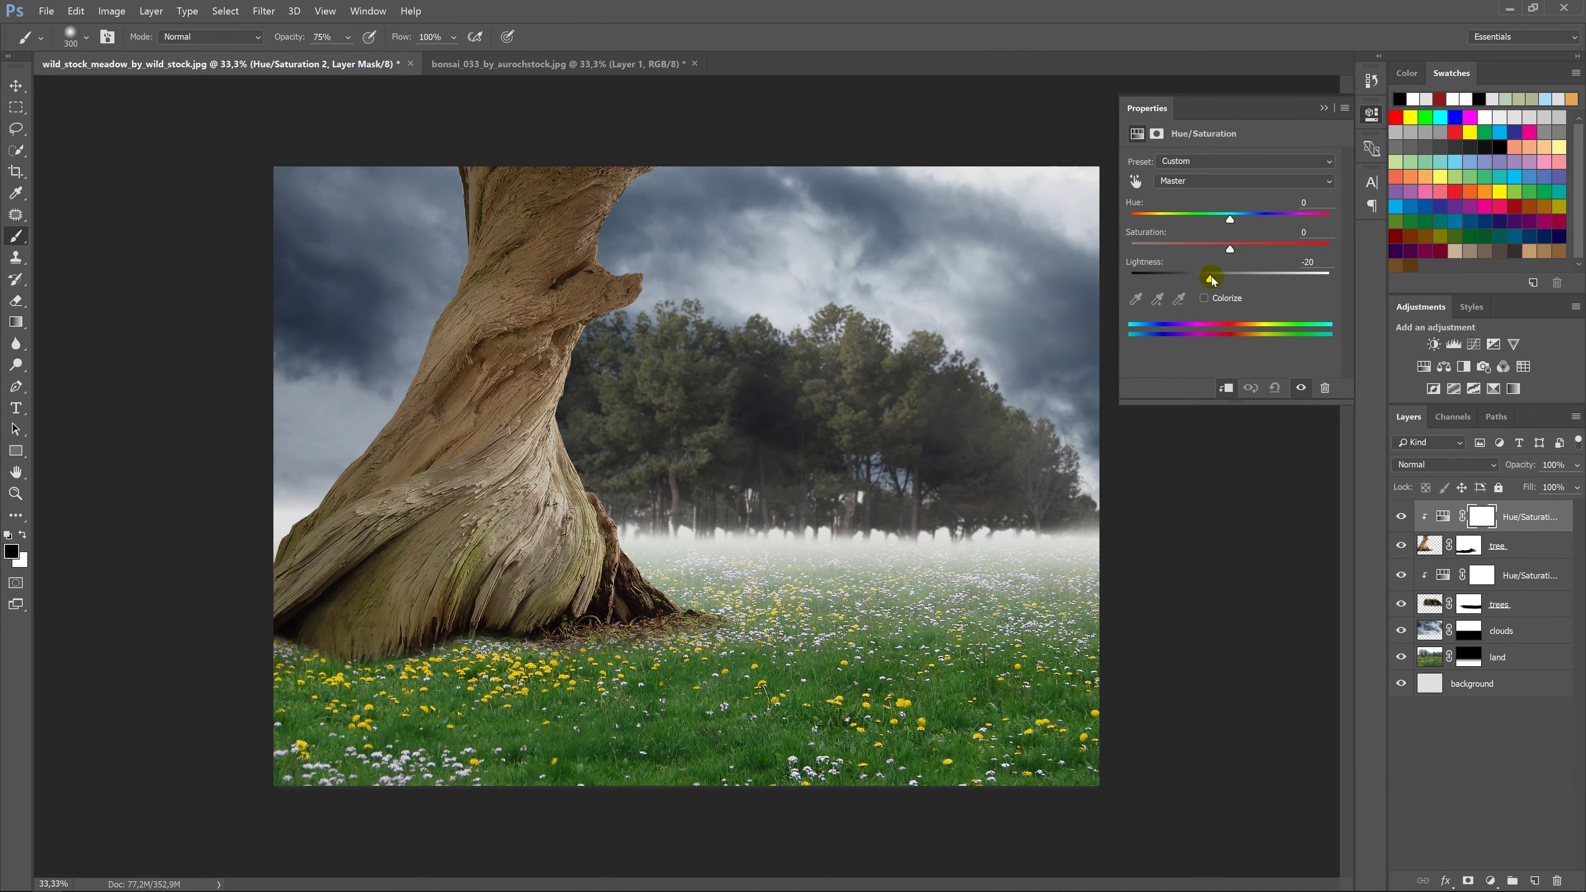
pyautogui.moveTo(1221, 280); pyautogui.dragTo(1209, 279)
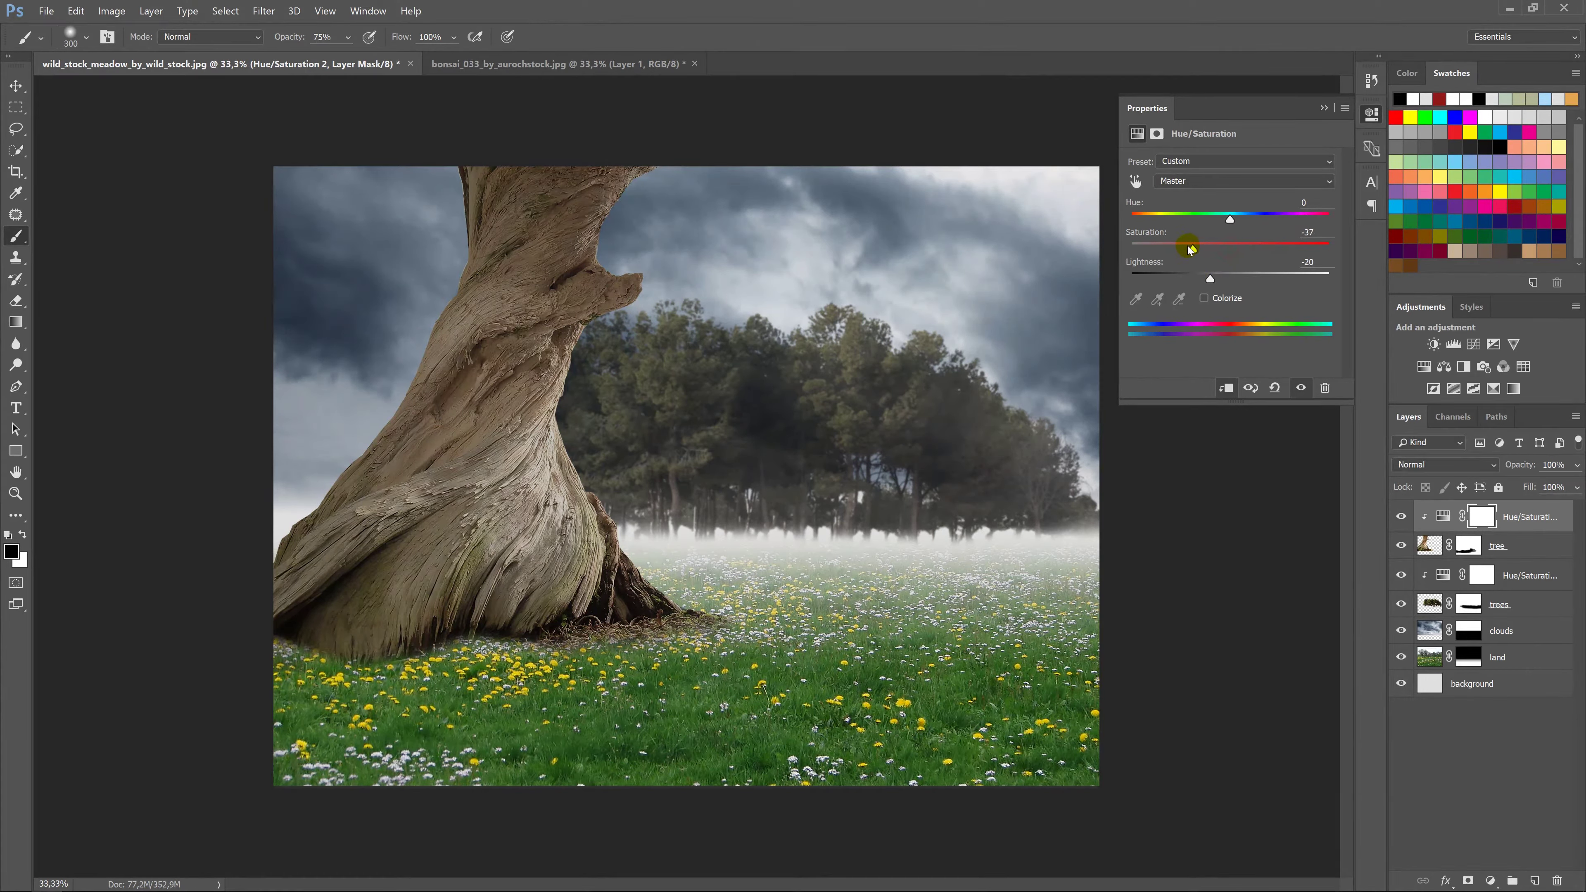
pyautogui.click(1323, 109)
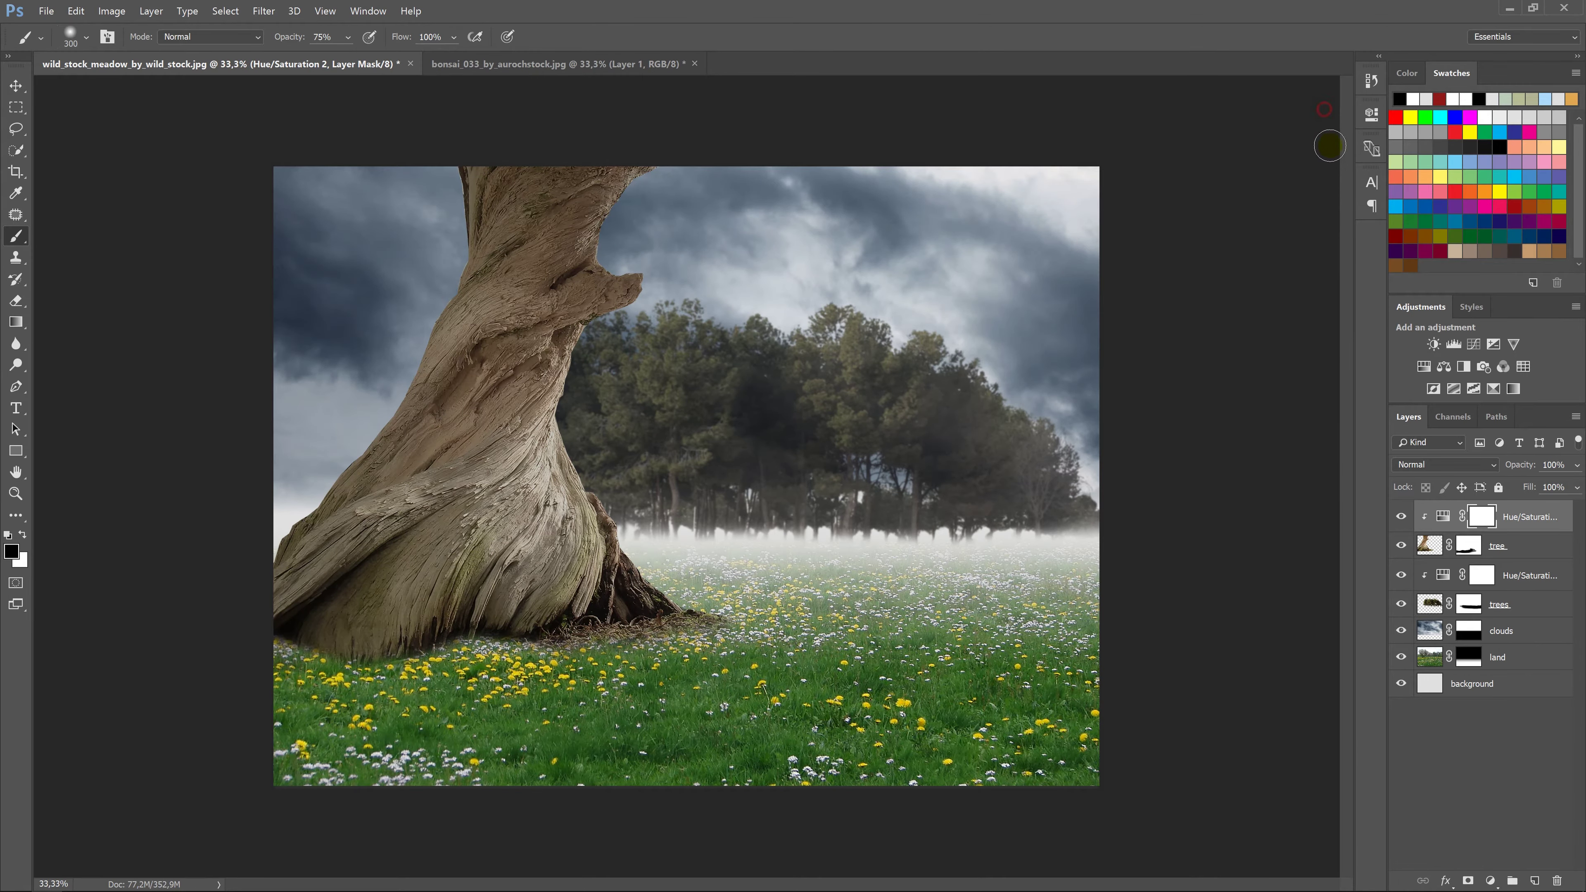
pyautogui.click(1429, 553)
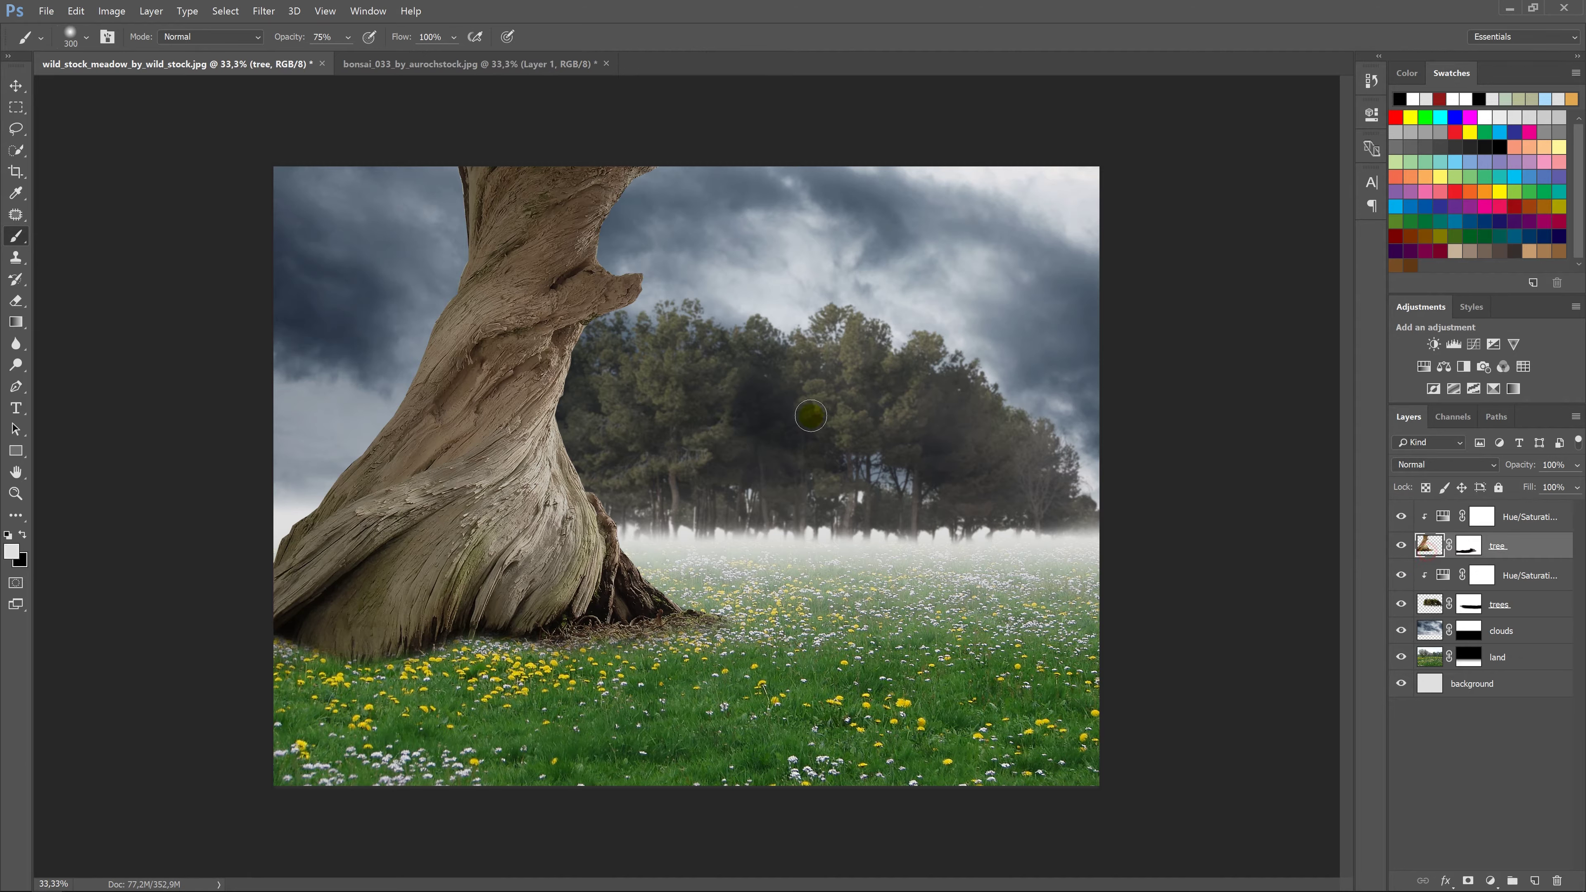
# Burn the trunk's left side darker using a 700 px brush.
pyautogui.click(28, 367)
pyautogui.click(65, 379)
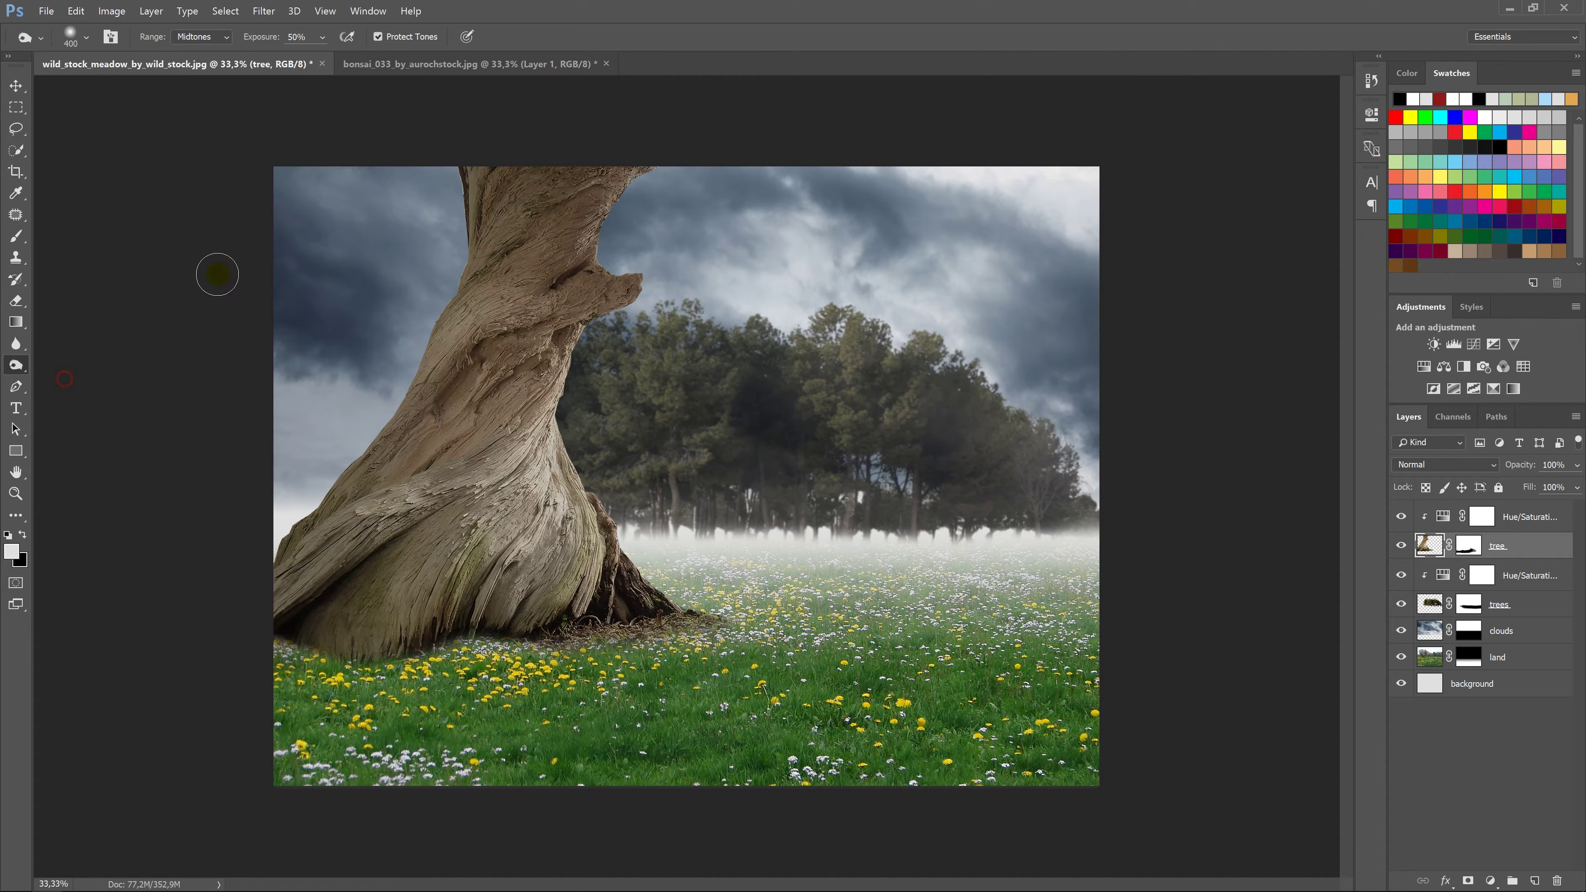
pyautogui.moveTo(511, 261)
pyautogui.mouseDown()
pyautogui.moveTo(483, 271)
pyautogui.moveTo(460, 141)
pyautogui.mouseUp()
pyautogui.press(']')
pyautogui.press(']')
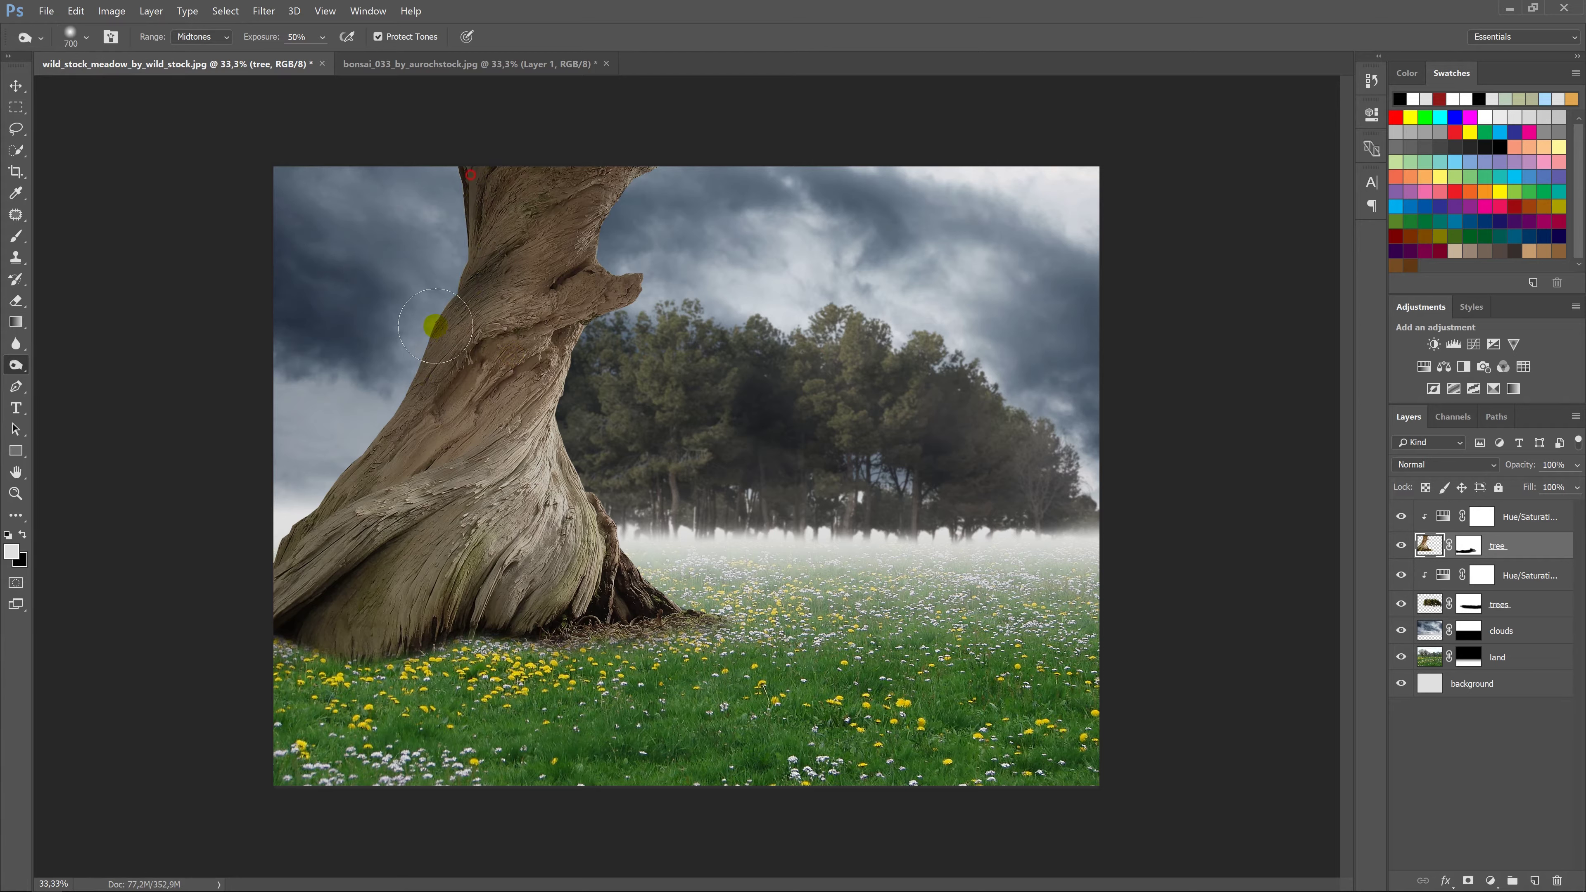
pyautogui.moveTo(432, 327); pyautogui.dragTo(475, 222)
pyautogui.moveTo(393, 376)
pyautogui.mouseDown()
pyautogui.moveTo(264, 581)
pyautogui.moveTo(558, 168)
pyautogui.mouseUp()
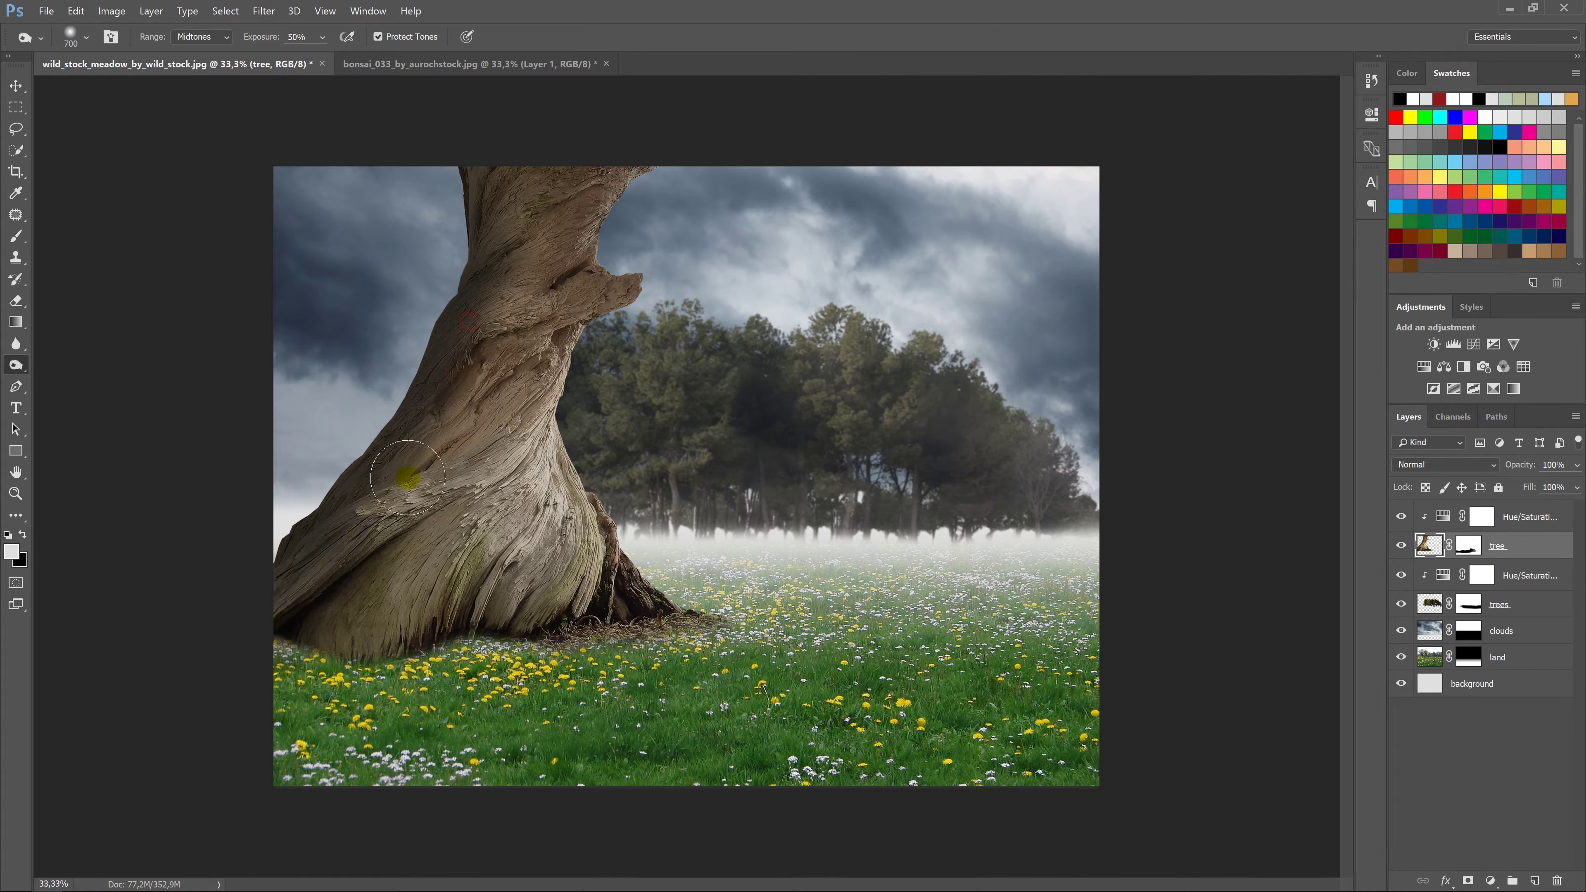
pyautogui.moveTo(558, 168); pyautogui.dragTo(399, 467)
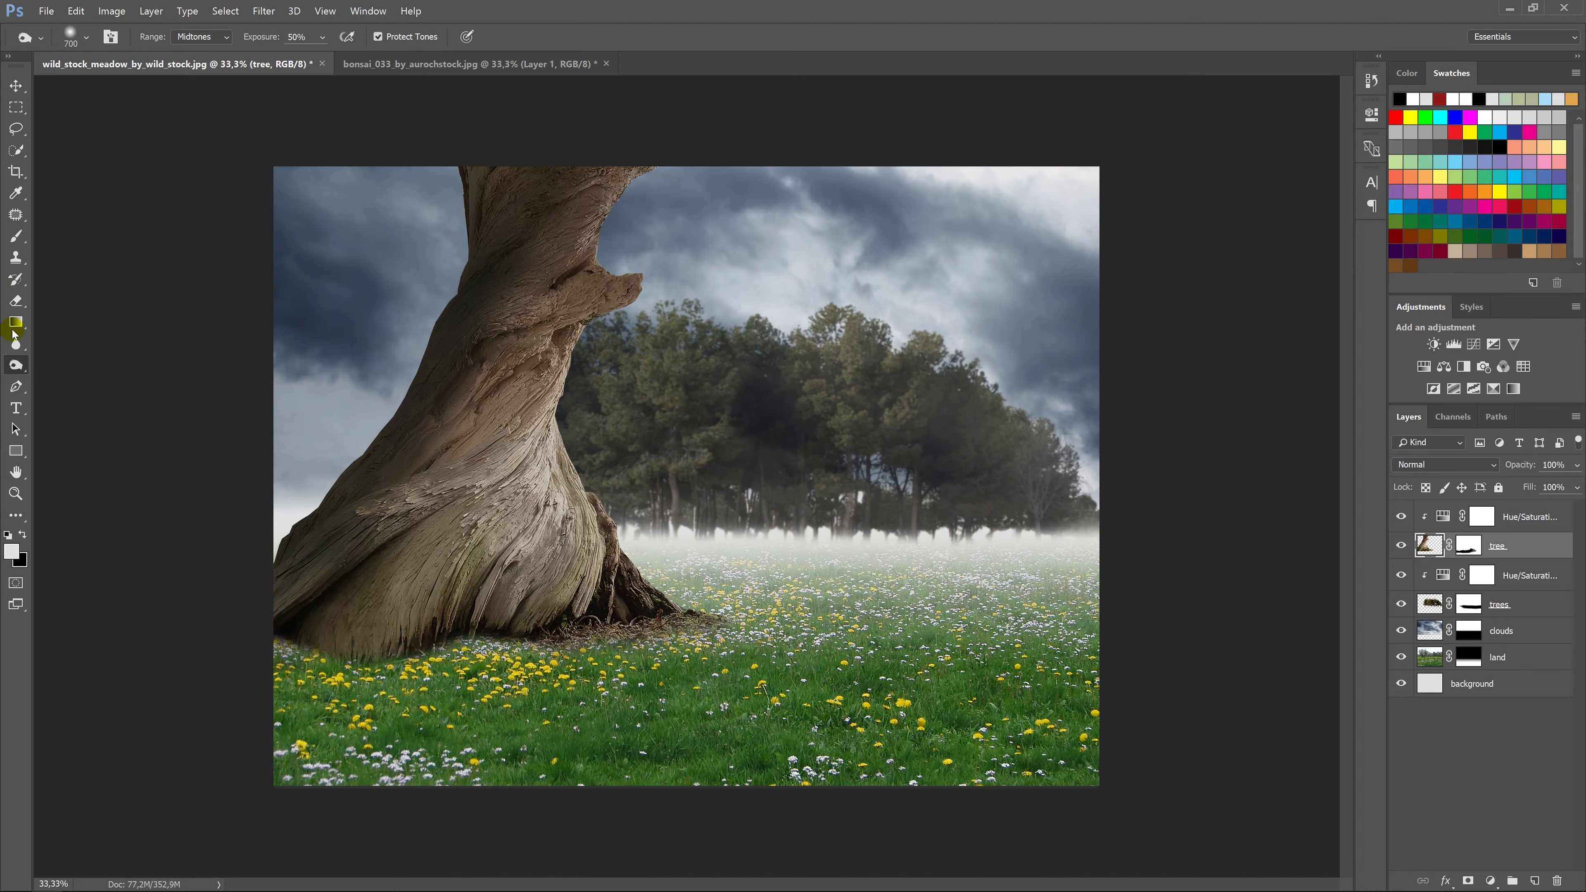
# Dodge the trunk's centre and upper bark at 30%, then 10% exposure.
pyautogui.rightClick(15, 370)
pyautogui.click(68, 362)
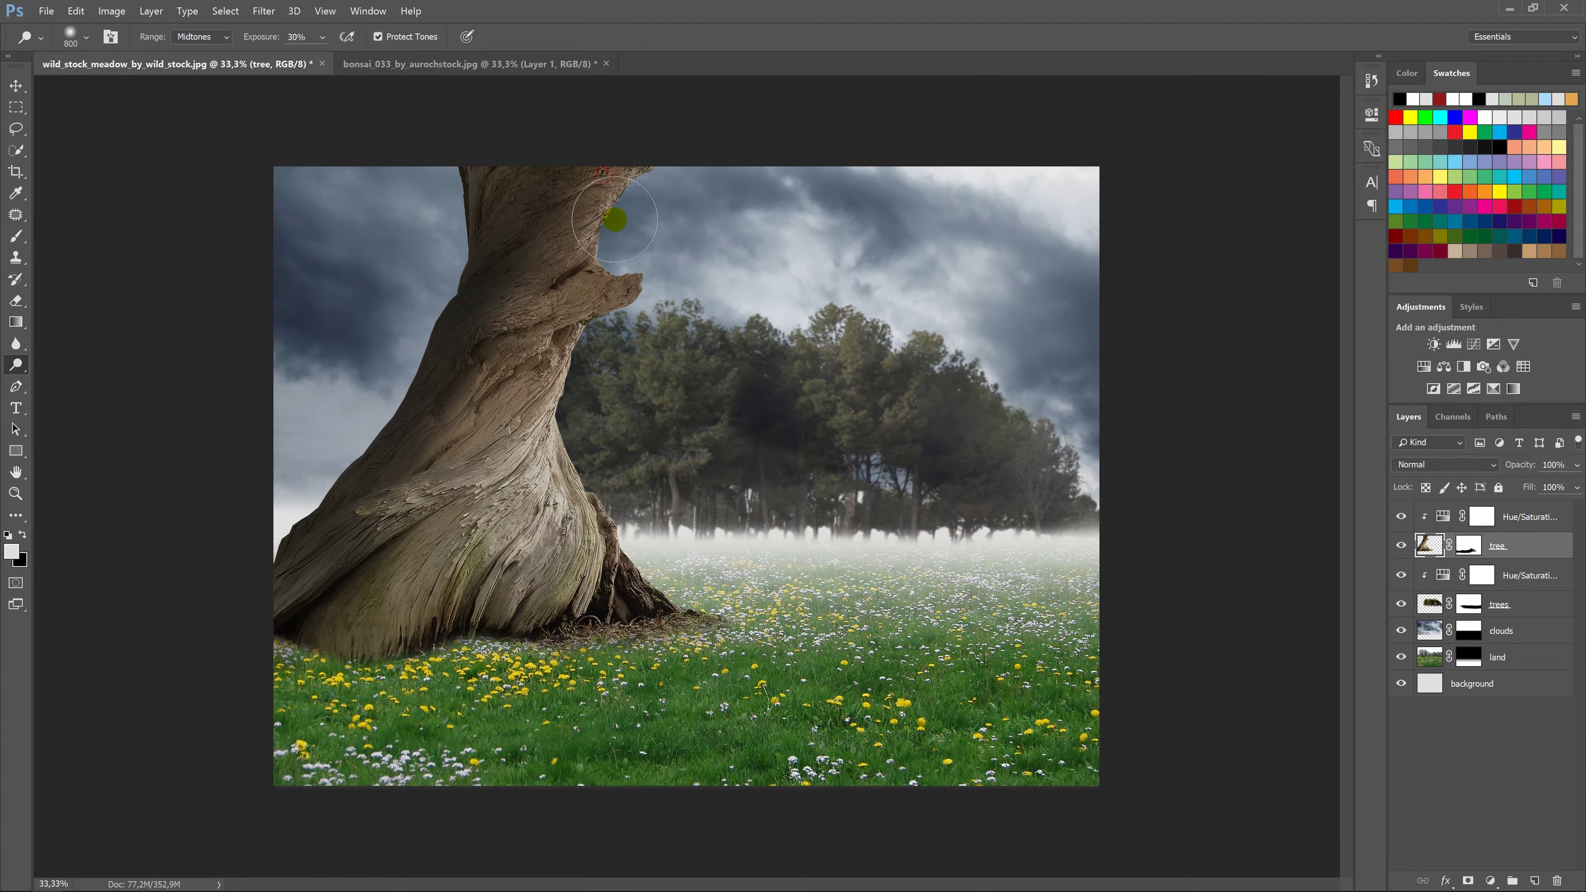
pyautogui.moveTo(535, 297); pyautogui.dragTo(579, 386)
pyautogui.moveTo(571, 456)
pyautogui.mouseDown()
pyautogui.moveTo(558, 500)
pyautogui.moveTo(502, 483)
pyautogui.moveTo(380, 614)
pyautogui.mouseUp()
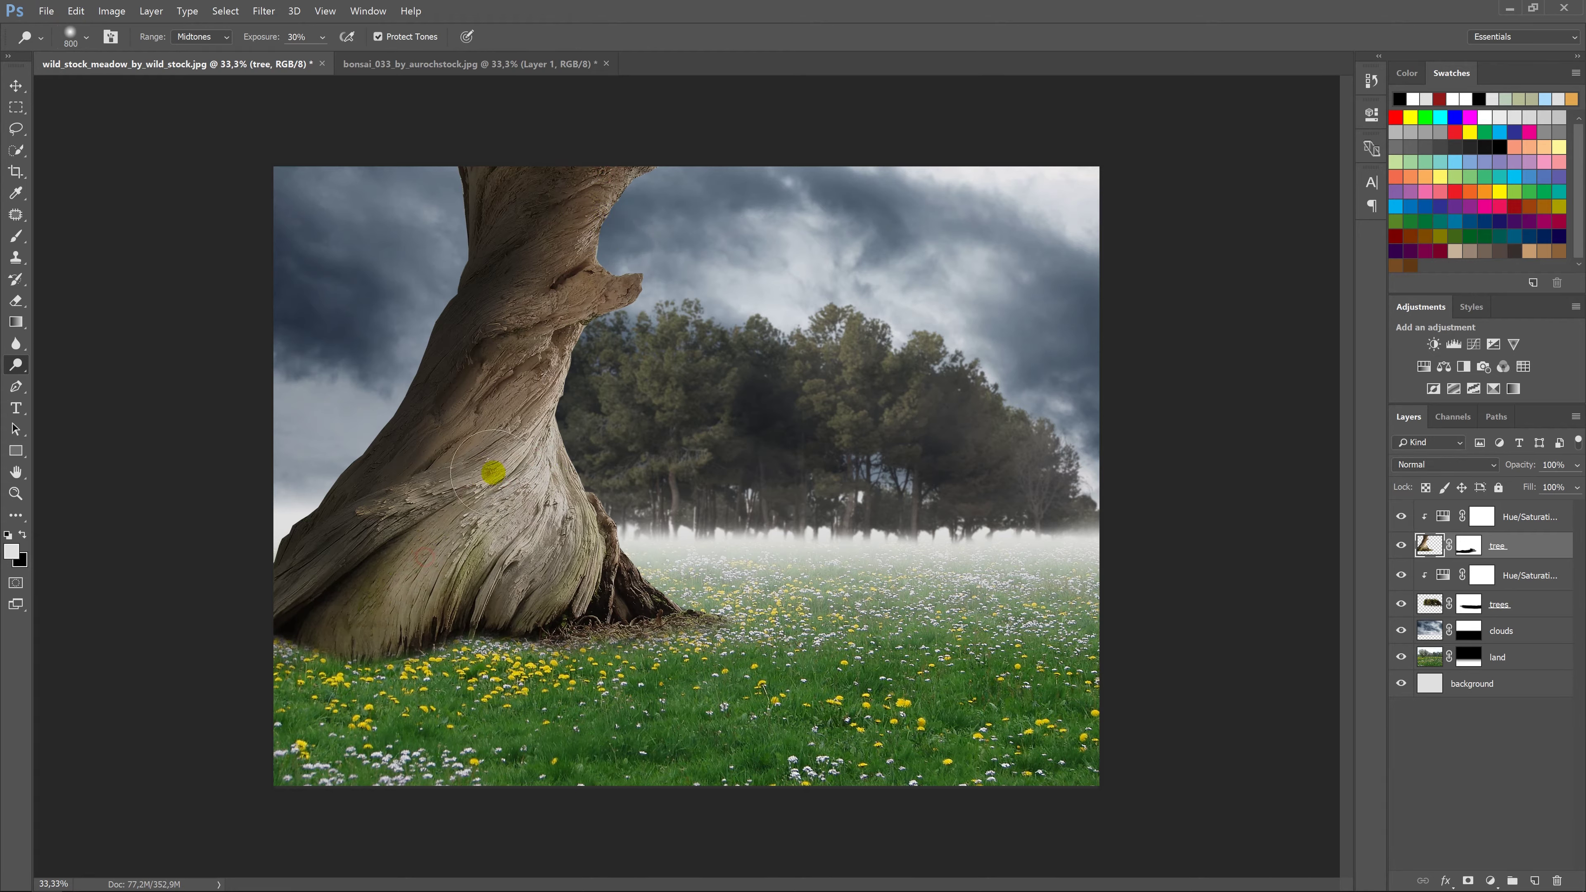
pyautogui.moveTo(493, 474)
pyautogui.mouseDown()
pyautogui.moveTo(535, 512)
pyautogui.moveTo(510, 478)
pyautogui.mouseUp()
pyautogui.write('10')
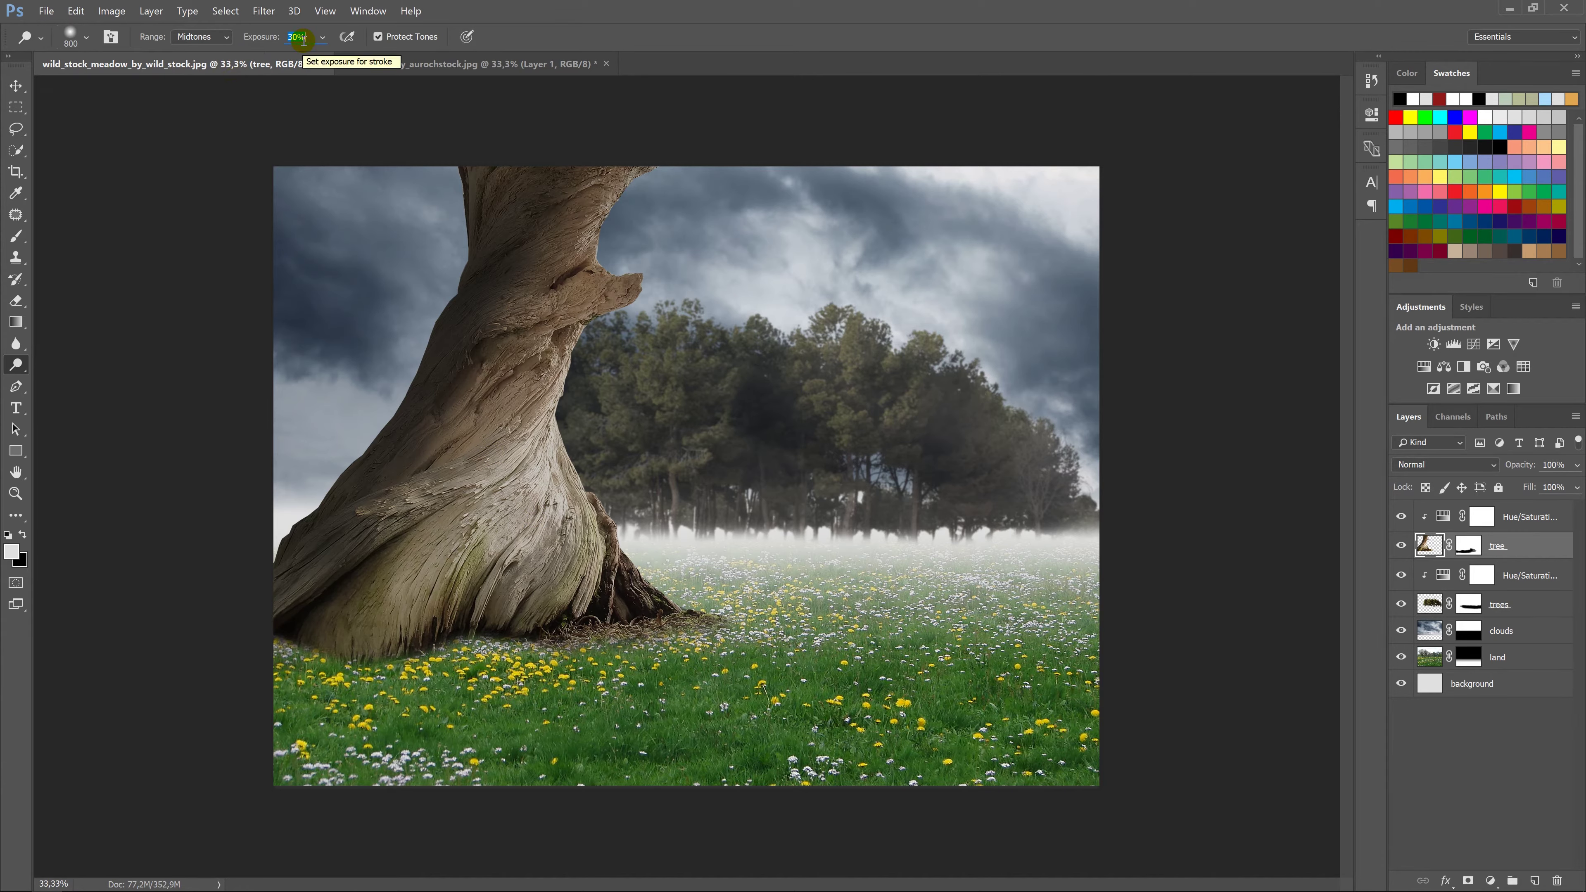
pyautogui.moveTo(396, 294); pyautogui.dragTo(491, 500)
pyautogui.moveTo(431, 570); pyautogui.dragTo(530, 507)
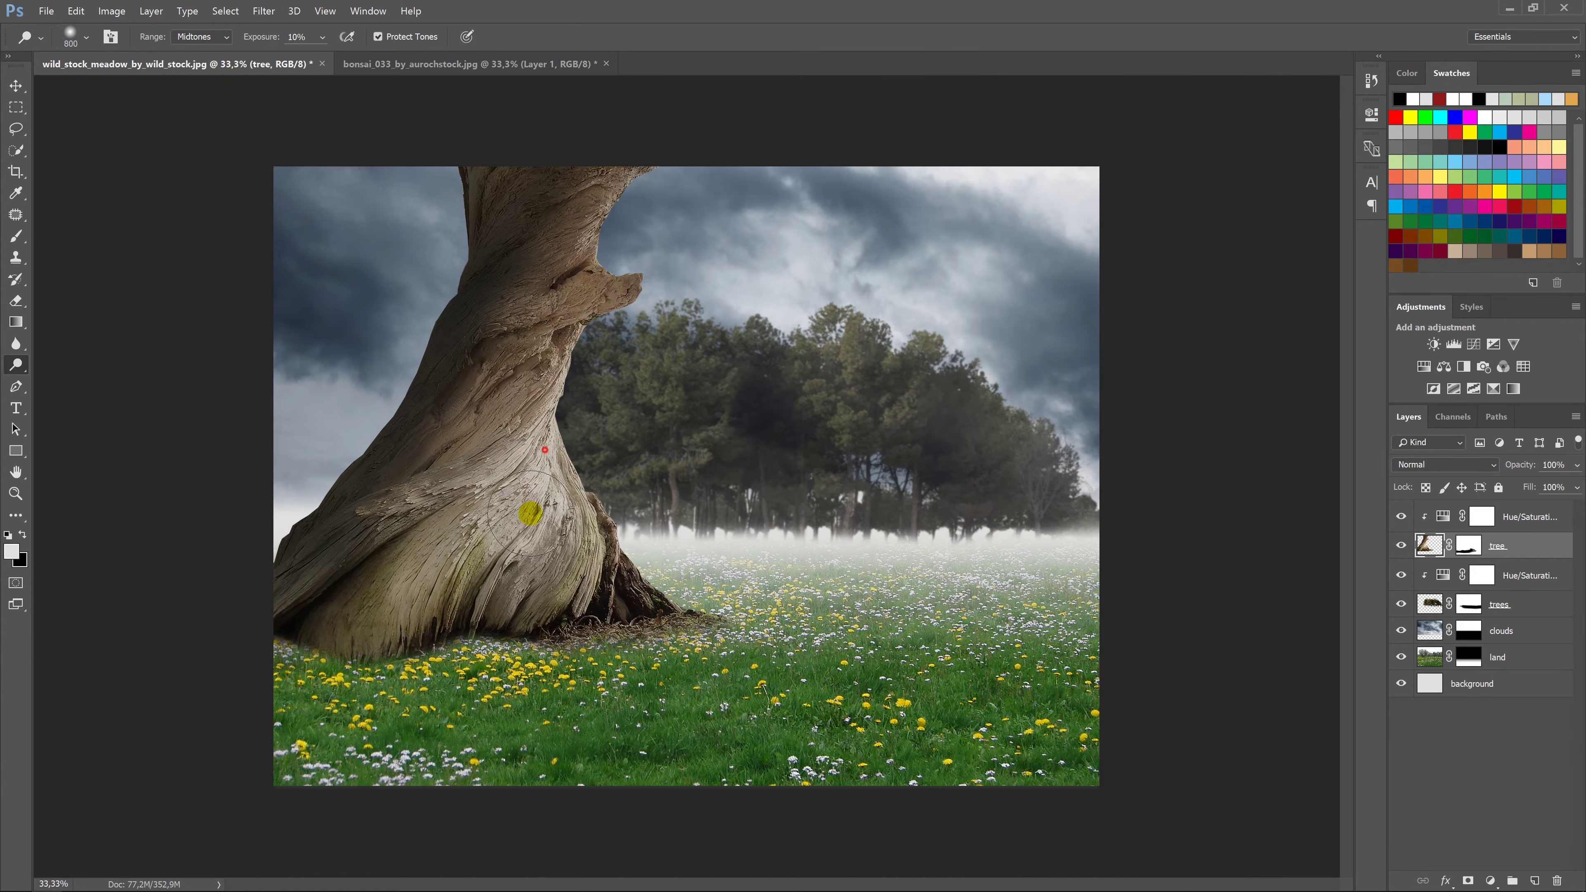
pyautogui.moveTo(555, 398); pyautogui.dragTo(578, 314)
pyautogui.moveTo(518, 520); pyautogui.dragTo(506, 566)
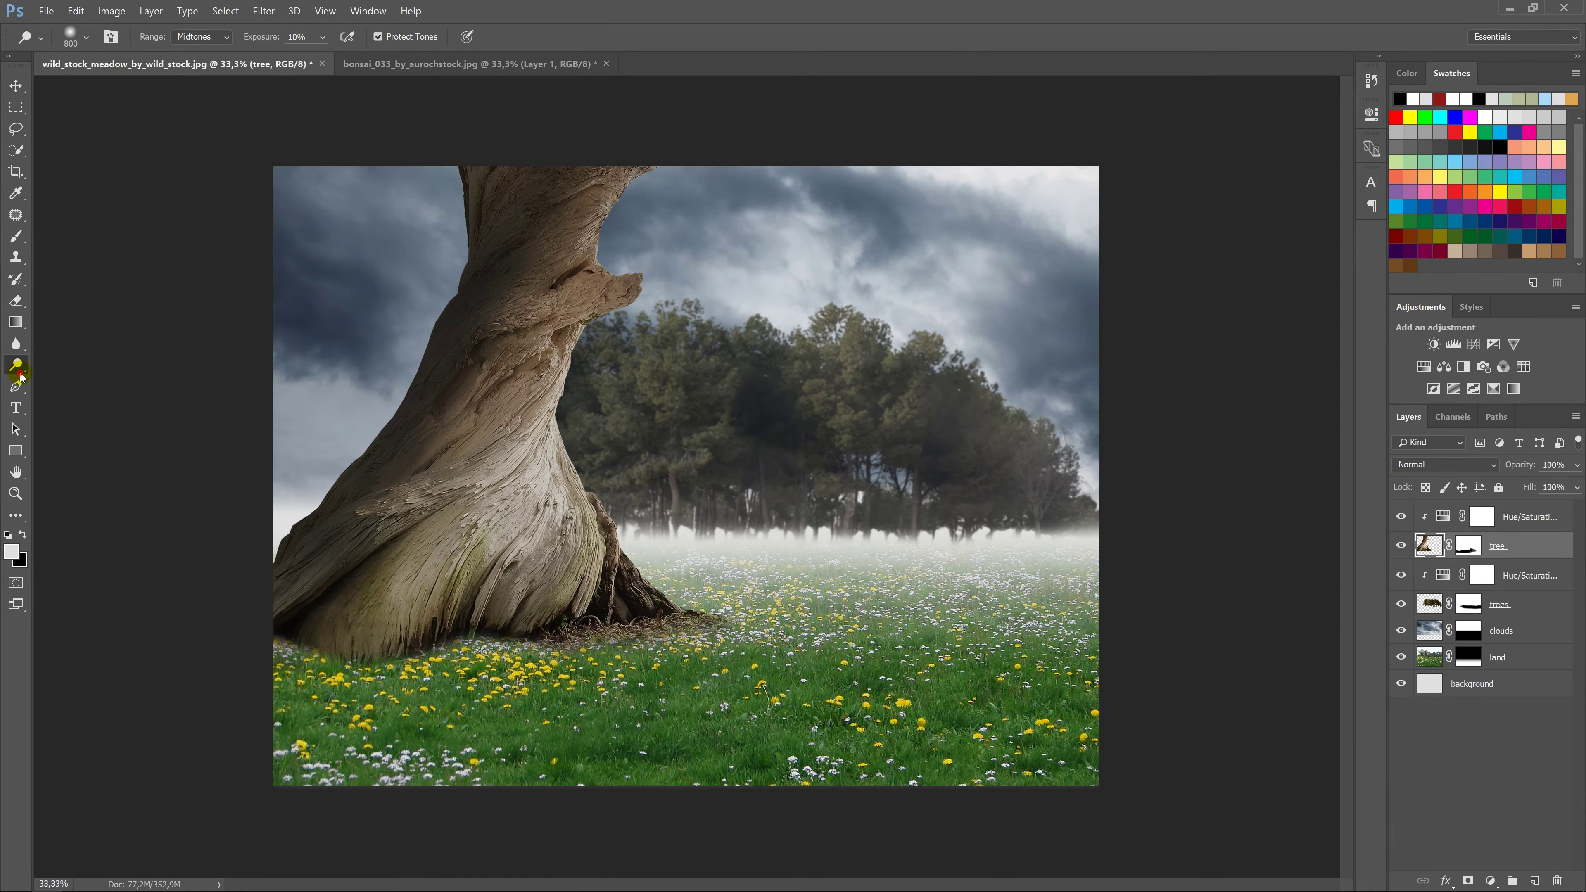
pyautogui.moveTo(20, 375); pyautogui.dragTo(69, 379)
# Burn the trunk's lower-left, right side, knob and left edge darker.
pyautogui.moveTo(426, 517); pyautogui.dragTo(362, 612)
pyautogui.moveTo(474, 432); pyautogui.dragTo(531, 400)
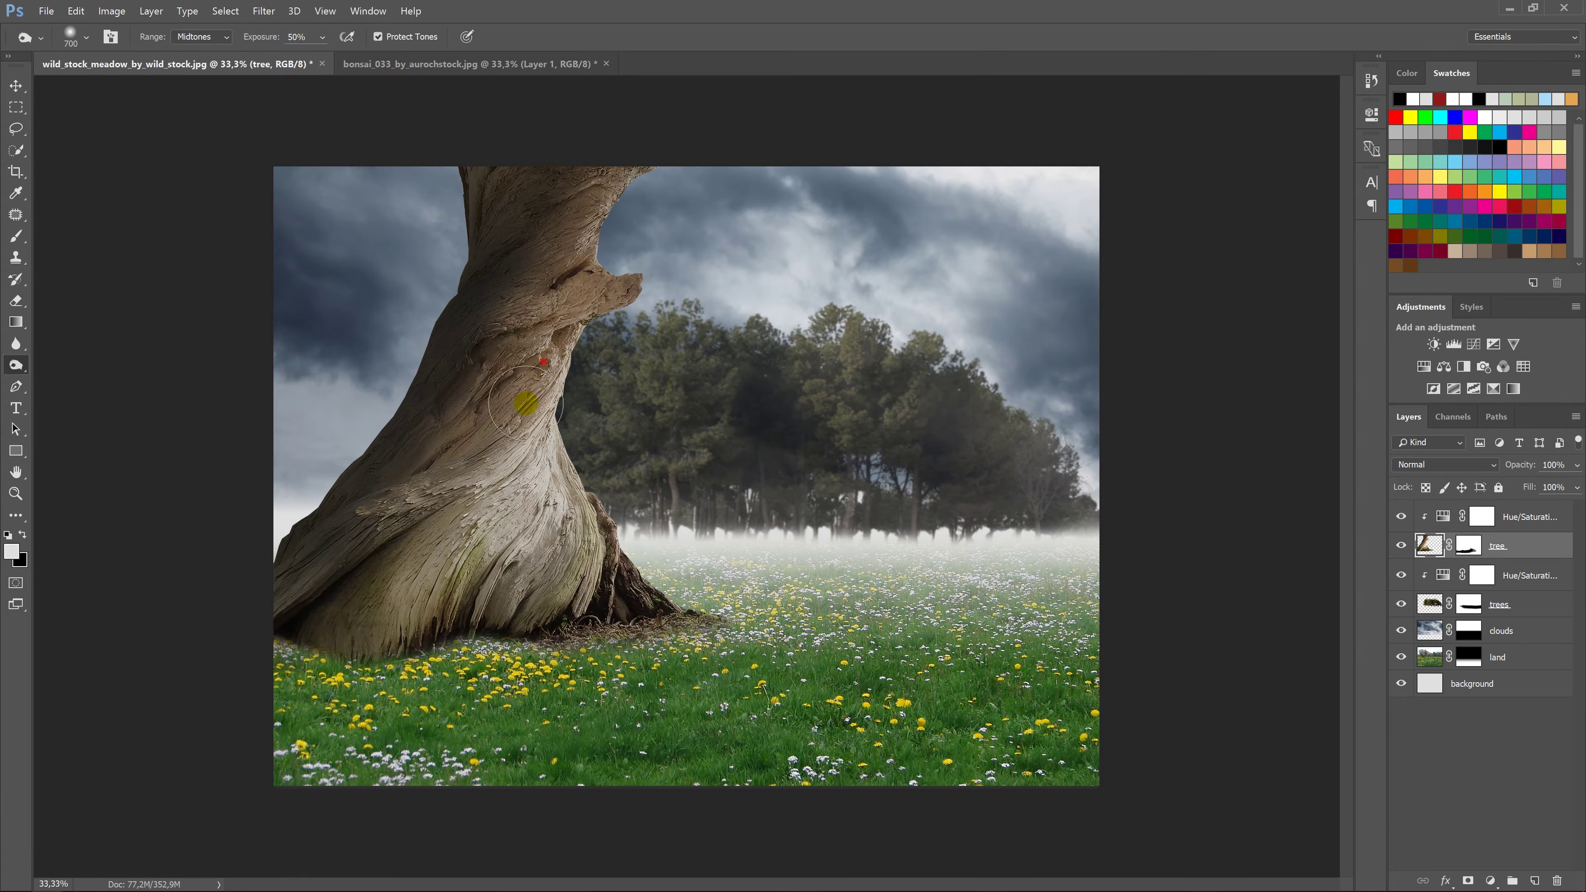
pyautogui.moveTo(537, 499)
pyautogui.mouseDown()
pyautogui.moveTo(560, 418)
pyautogui.moveTo(604, 570)
pyautogui.mouseUp()
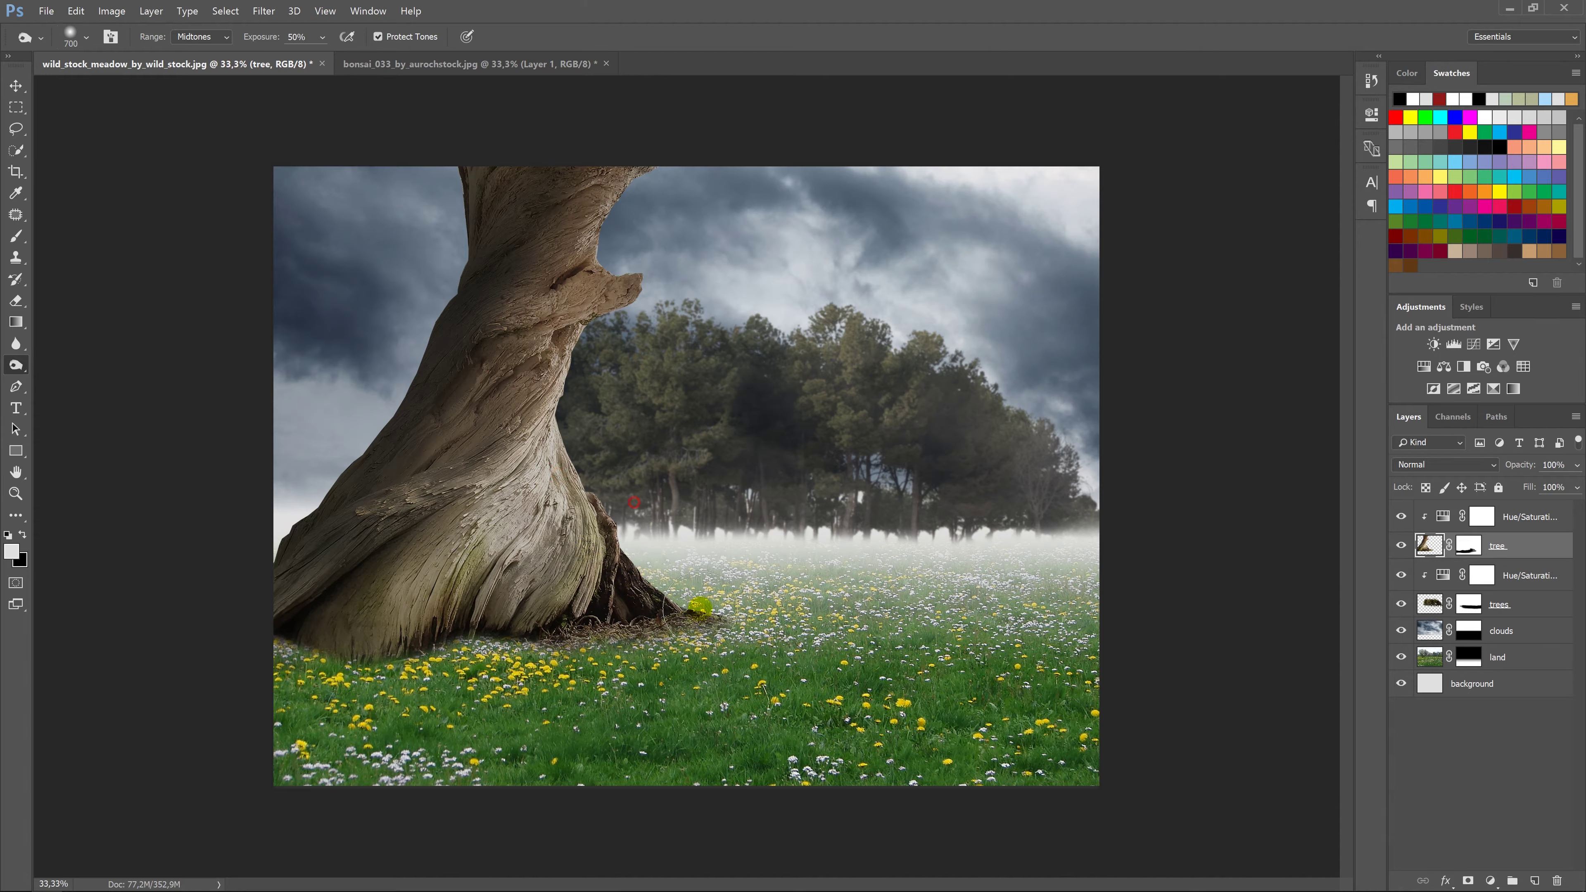
pyautogui.click(641, 253)
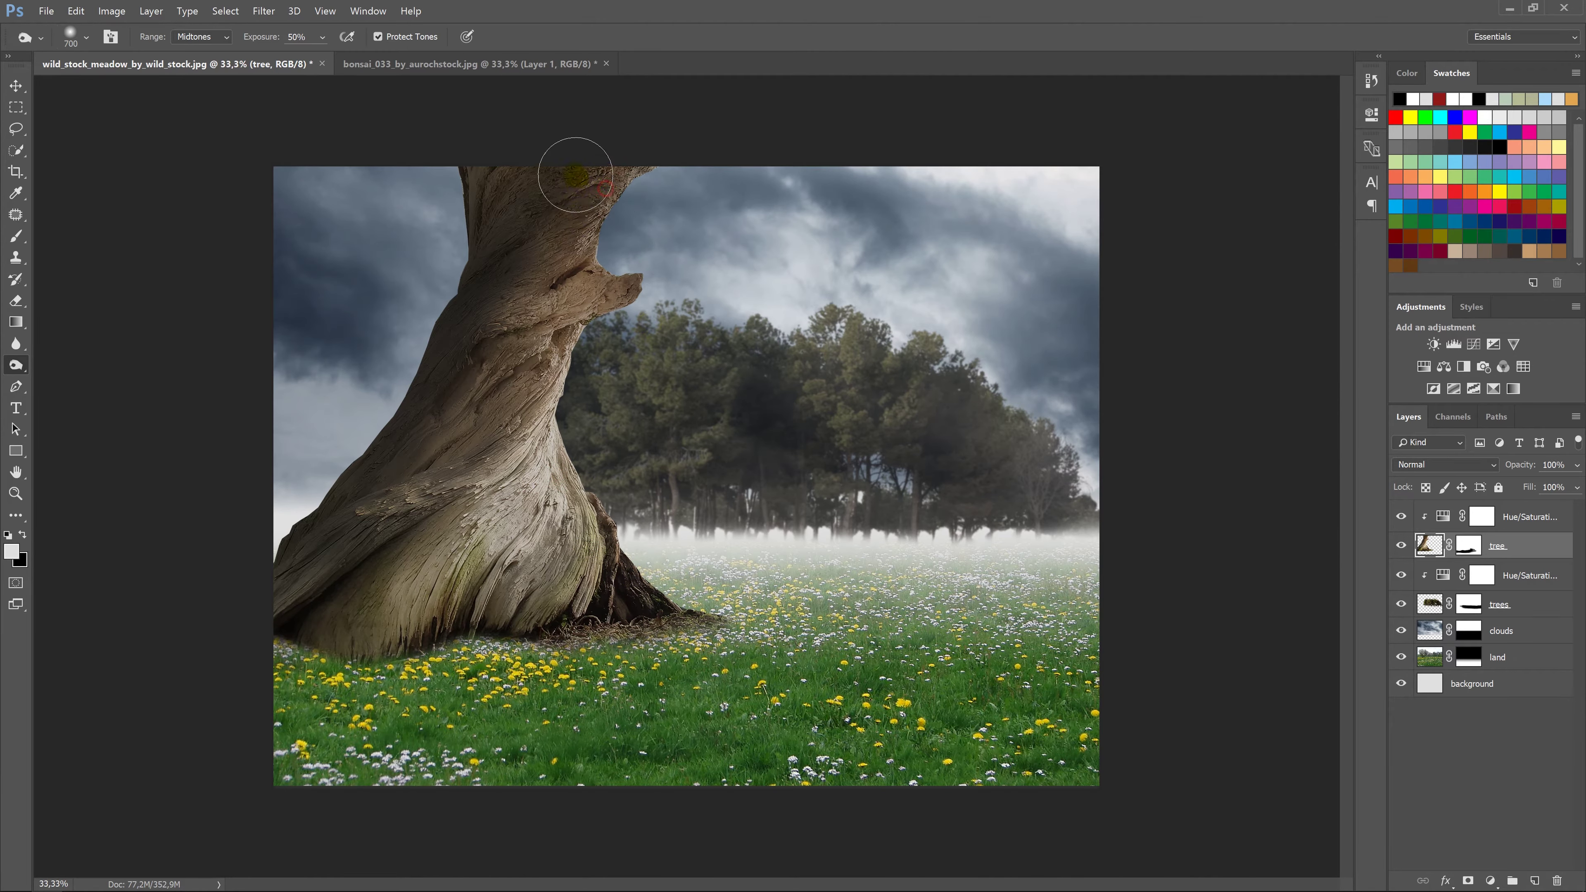
pyautogui.moveTo(641, 253); pyautogui.dragTo(574, 176)
pyautogui.moveTo(495, 230); pyautogui.dragTo(333, 633)
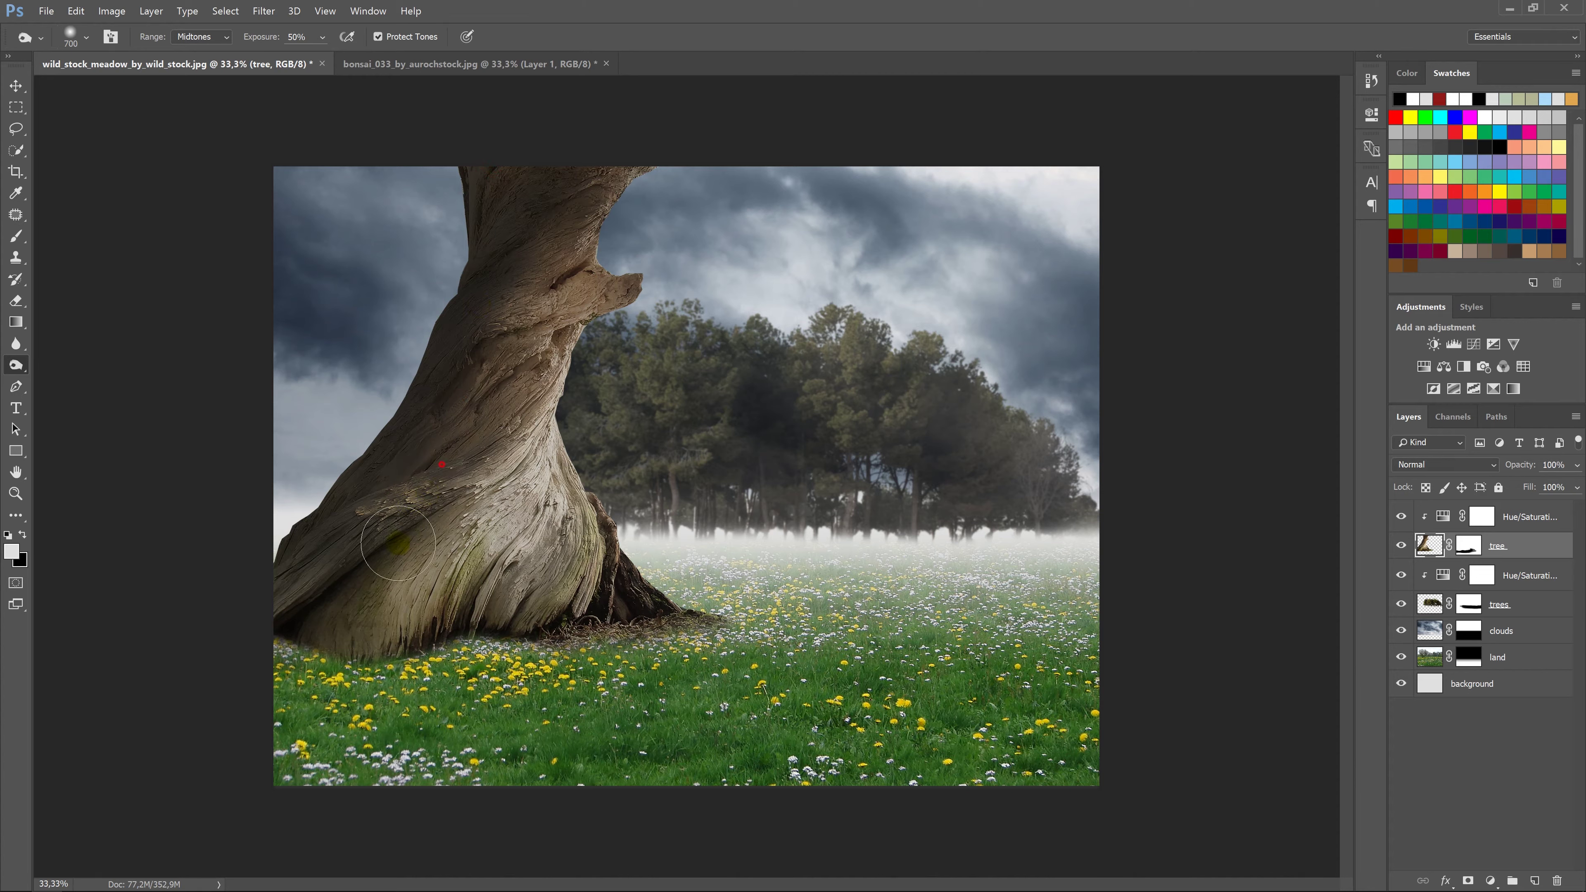
pyautogui.moveTo(534, 449); pyautogui.dragTo(524, 504)
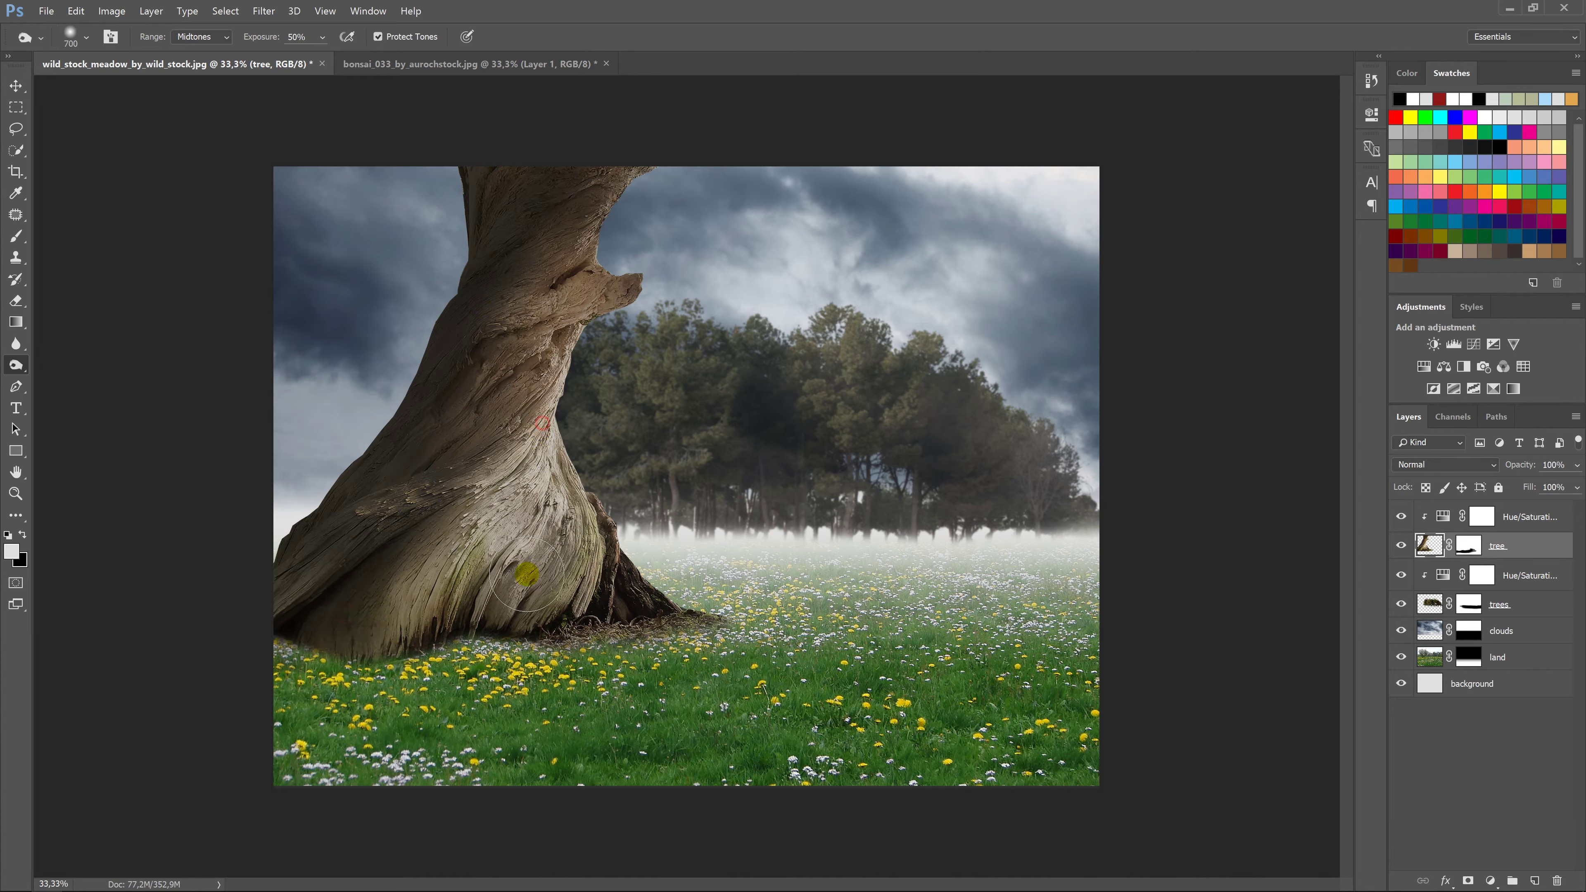
pyautogui.click(392, 211)
# Burn the lower trunk with Range set to Shadows, then return to Midtones.
pyautogui.click(224, 50)
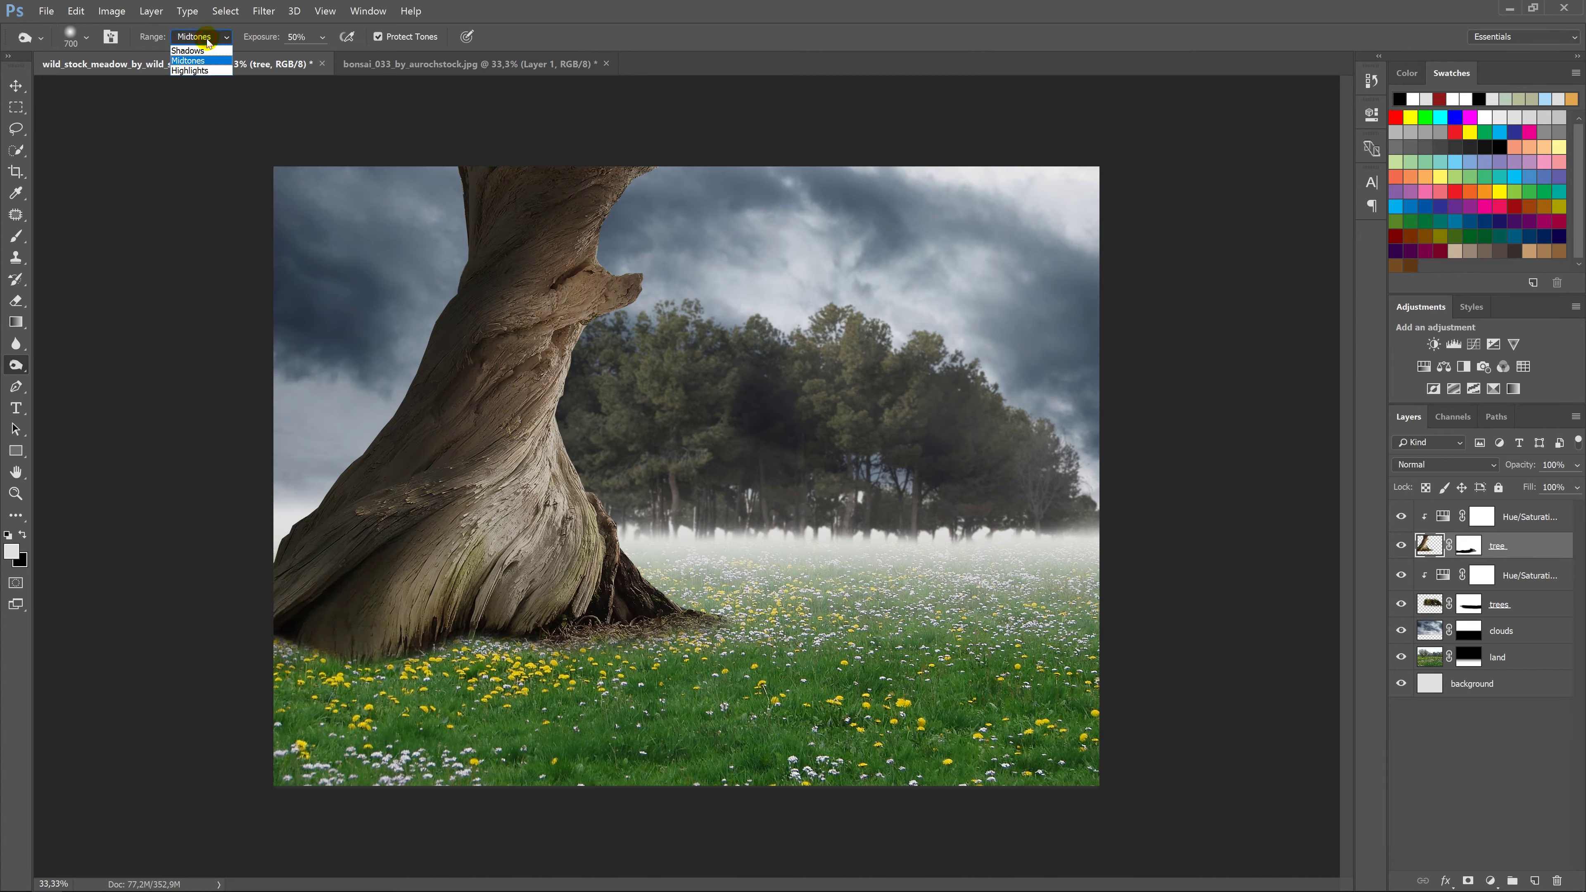
pyautogui.click(204, 49)
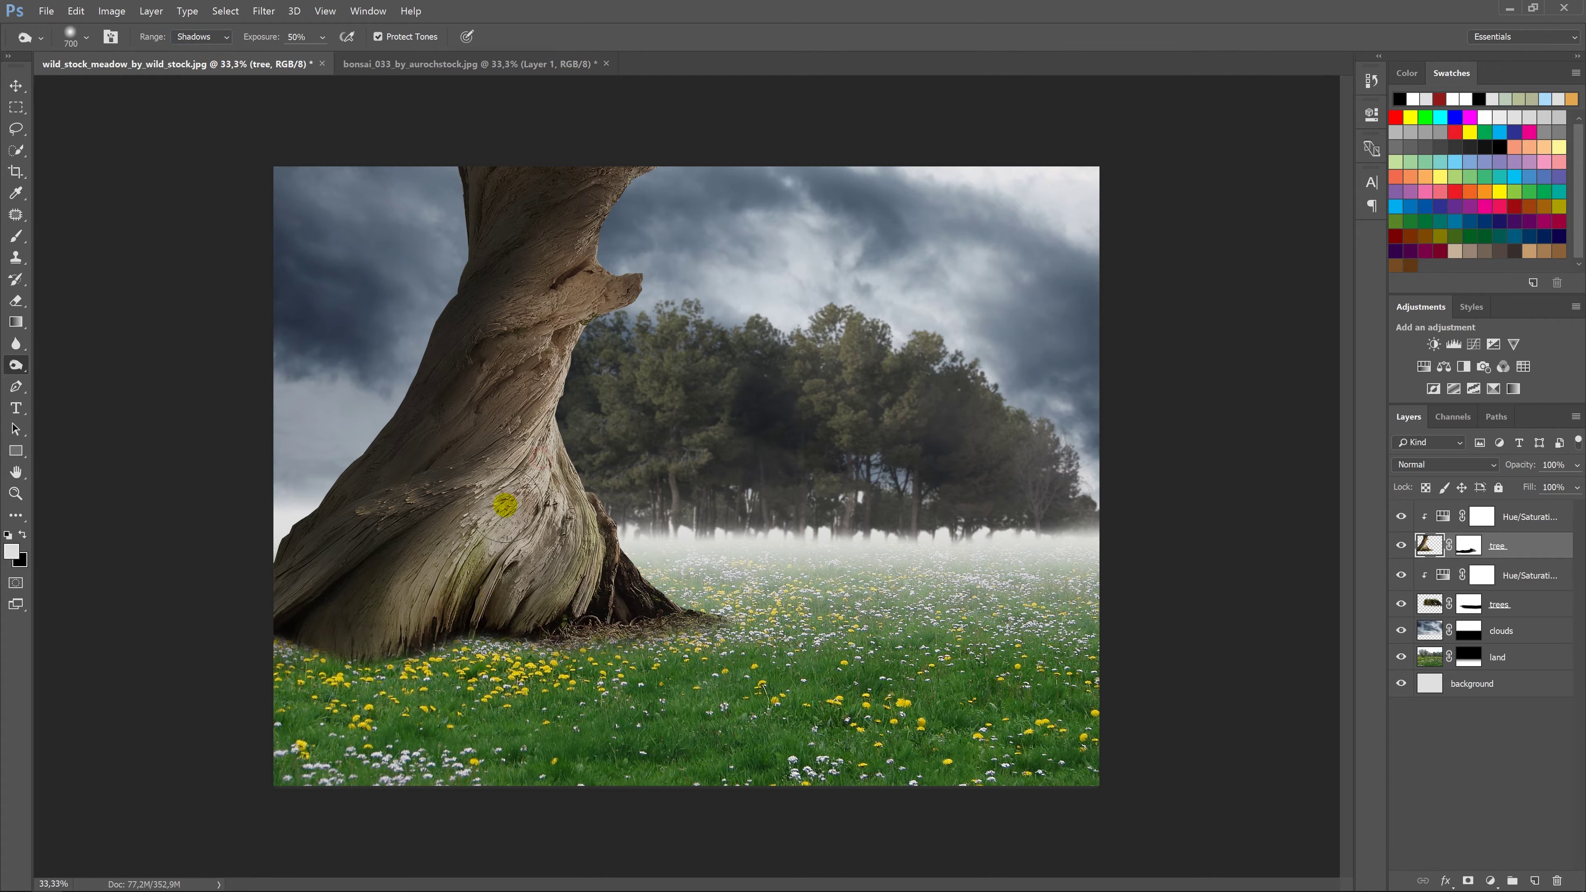
pyautogui.moveTo(504, 575); pyautogui.dragTo(393, 625)
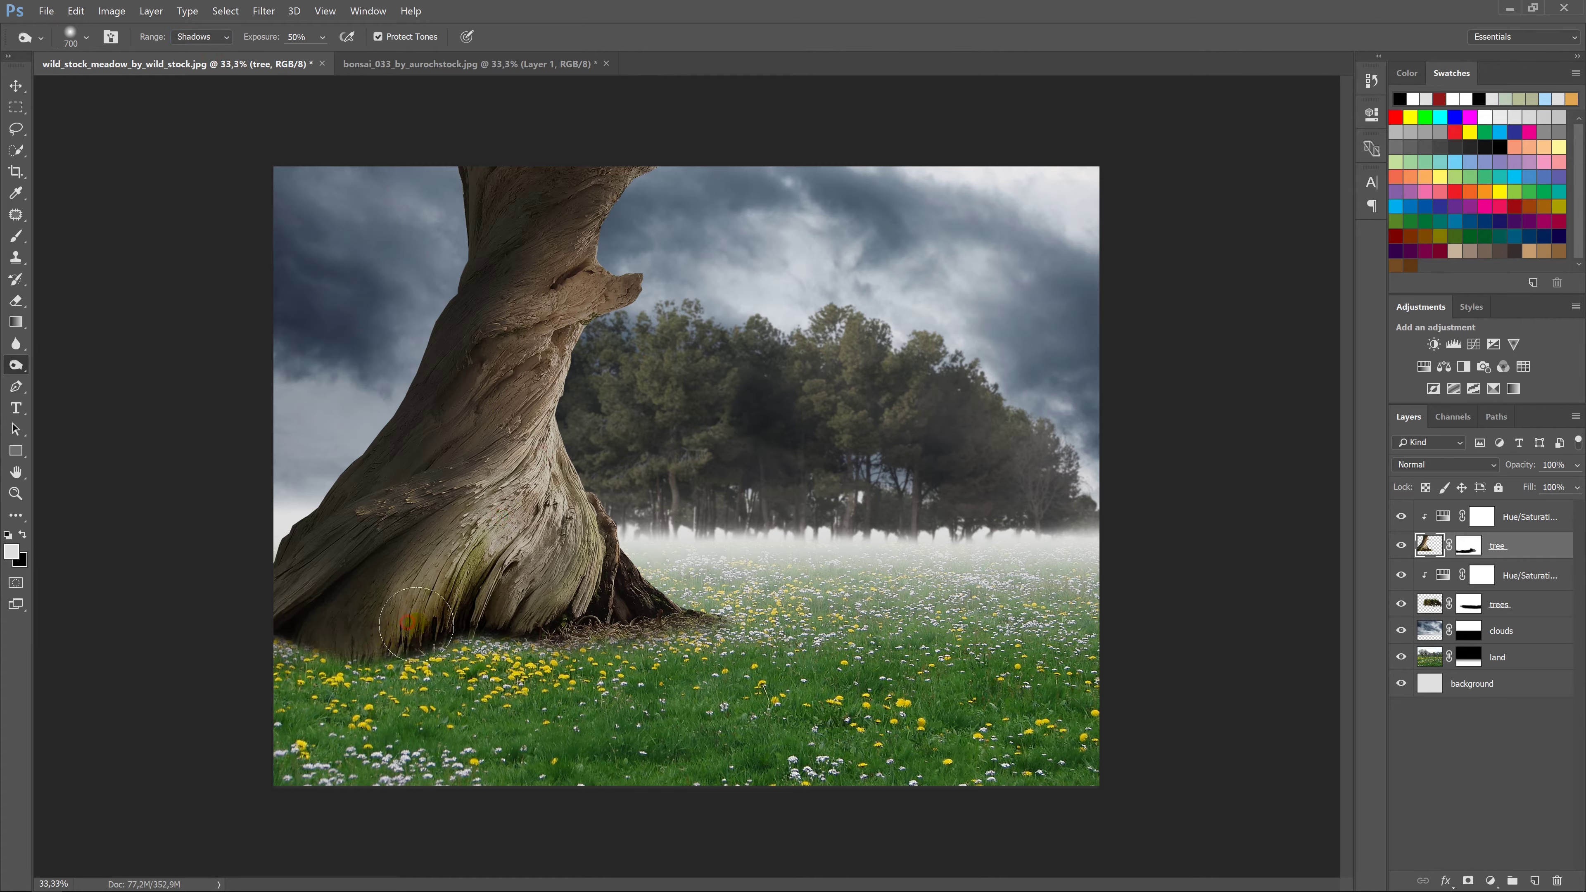
pyautogui.click(205, 42)
pyautogui.click(209, 55)
# Darken the trunk's edges and base with midtone burning at 25% exposure.
pyautogui.click(526, 437)
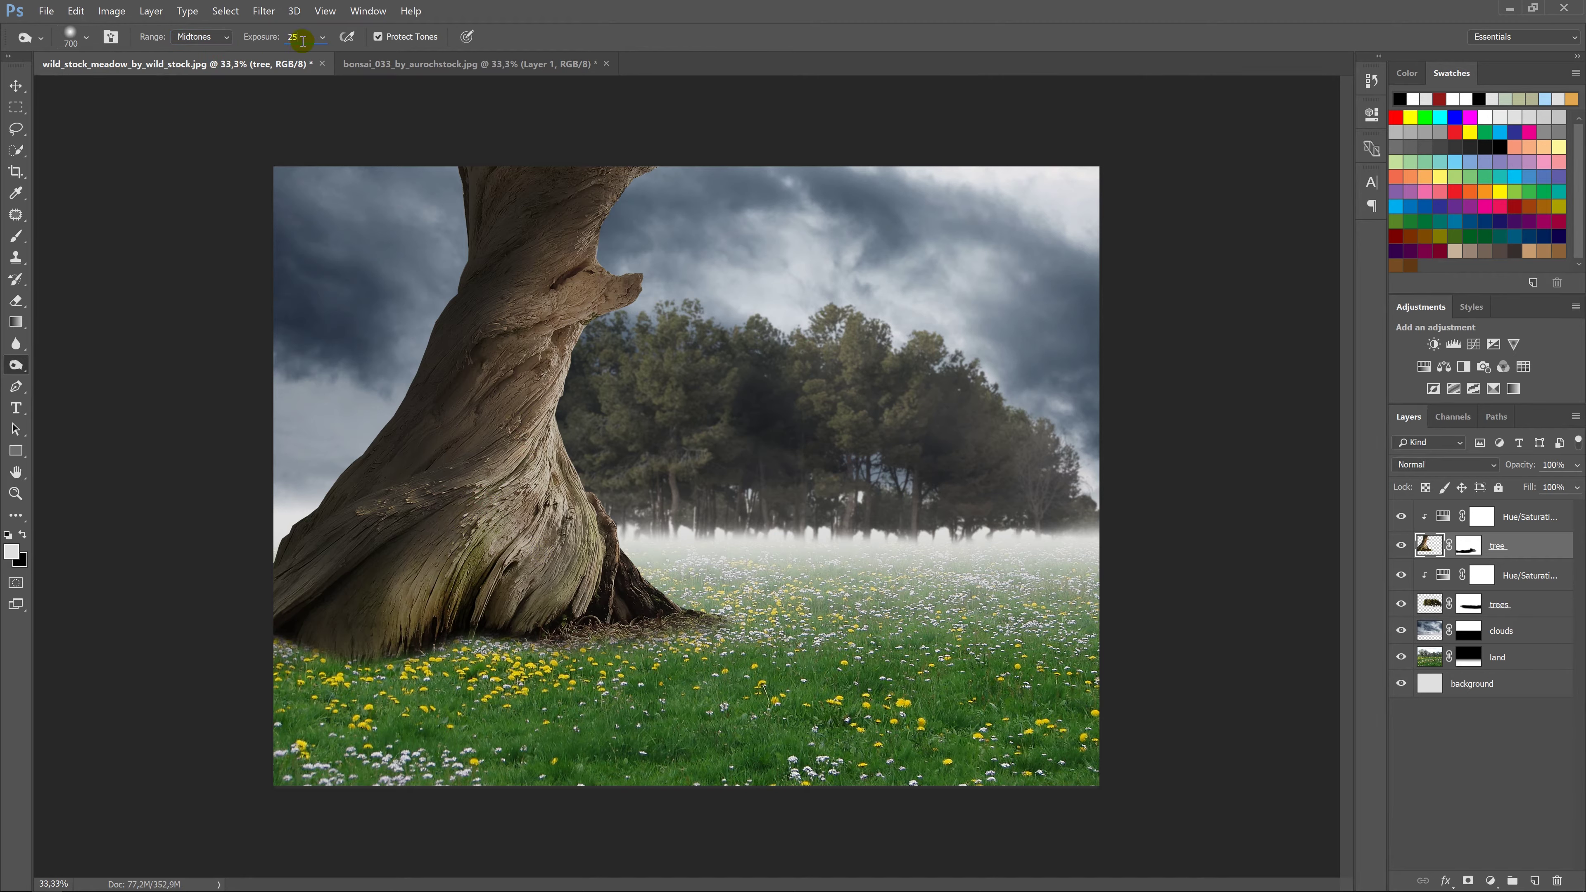
pyautogui.moveTo(578, 340); pyautogui.dragTo(531, 549)
pyautogui.moveTo(385, 582); pyautogui.dragTo(665, 614)
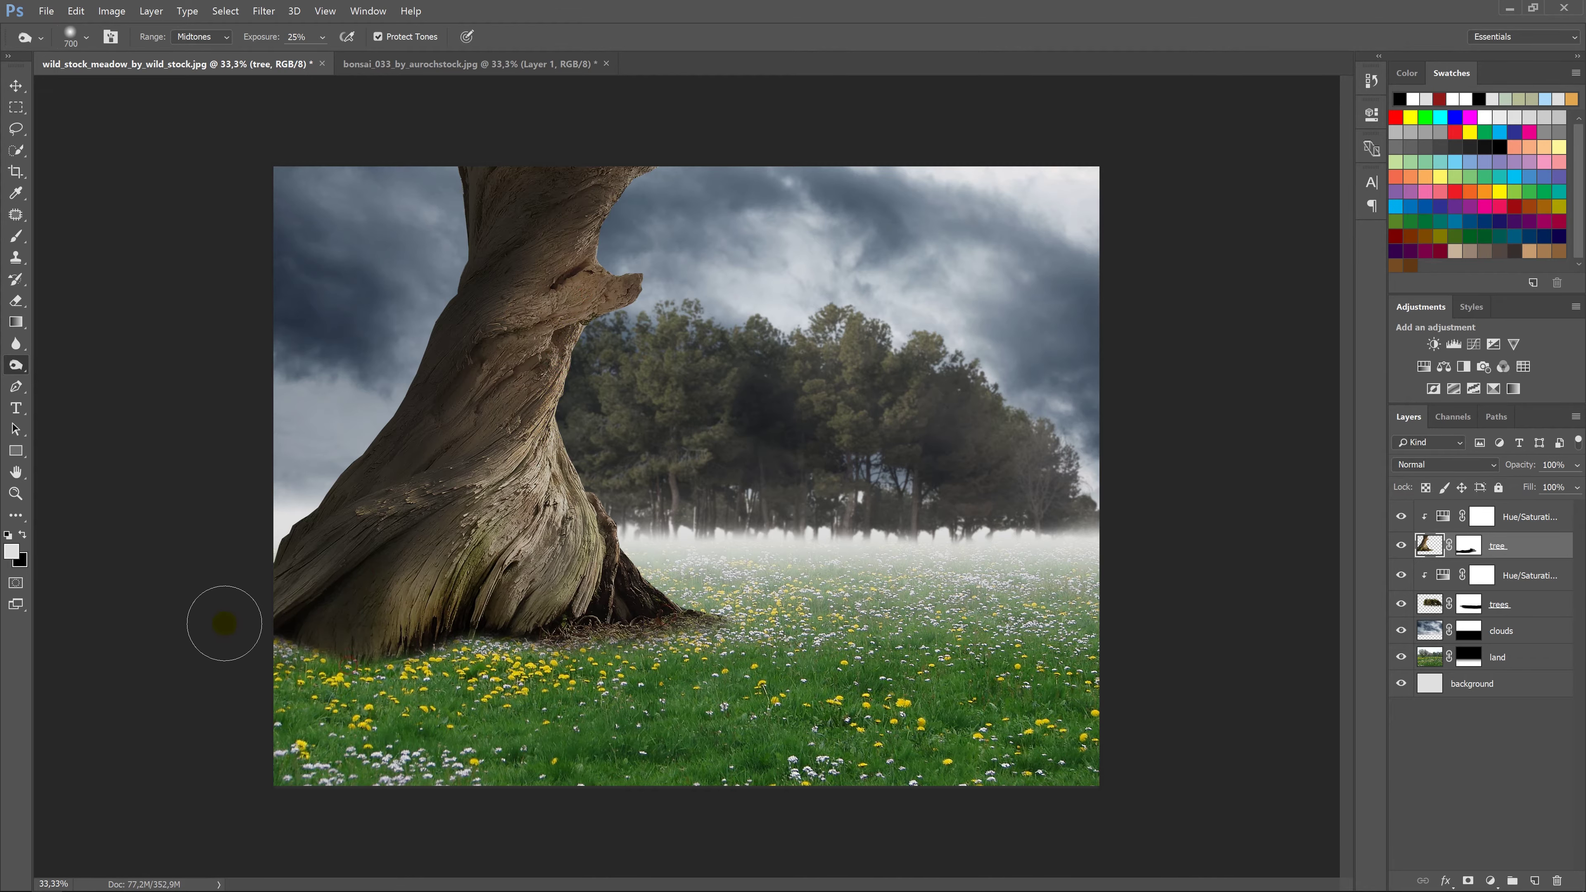
pyautogui.moveTo(401, 311)
pyautogui.mouseDown()
pyautogui.moveTo(368, 417)
pyautogui.moveTo(223, 58)
pyautogui.mouseUp()
pyautogui.moveTo(466, 193); pyautogui.dragTo(435, 336)
pyautogui.moveTo(289, 545); pyautogui.dragTo(270, 581)
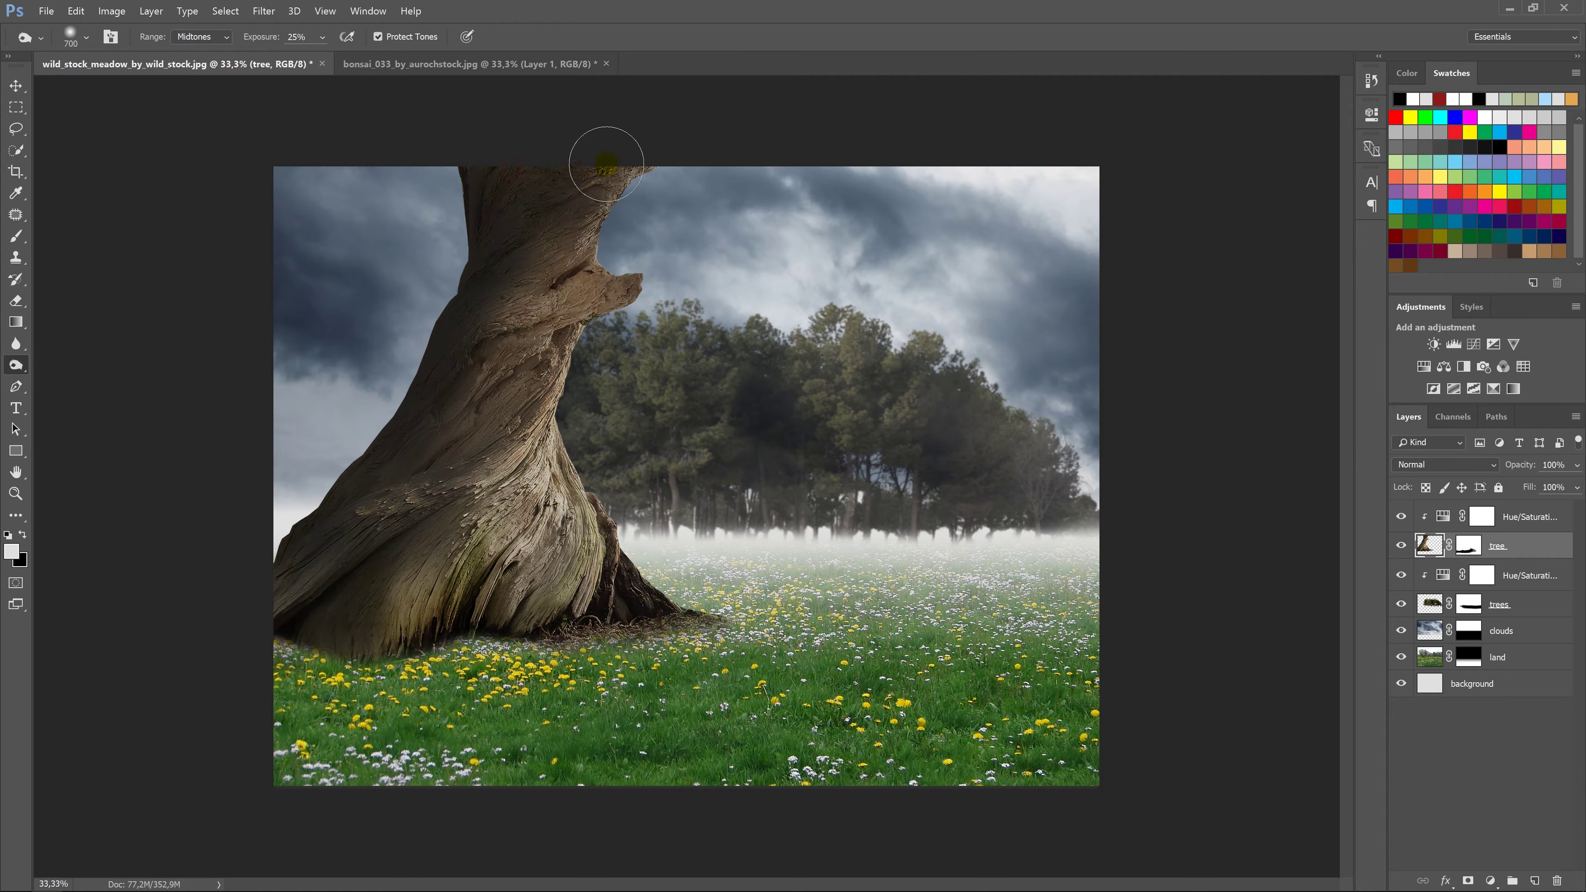
pyautogui.moveTo(657, 161); pyautogui.dragTo(646, 178)
# Close the bonsai image without saving and open the tree_corner image.
pyautogui.click(606, 63)
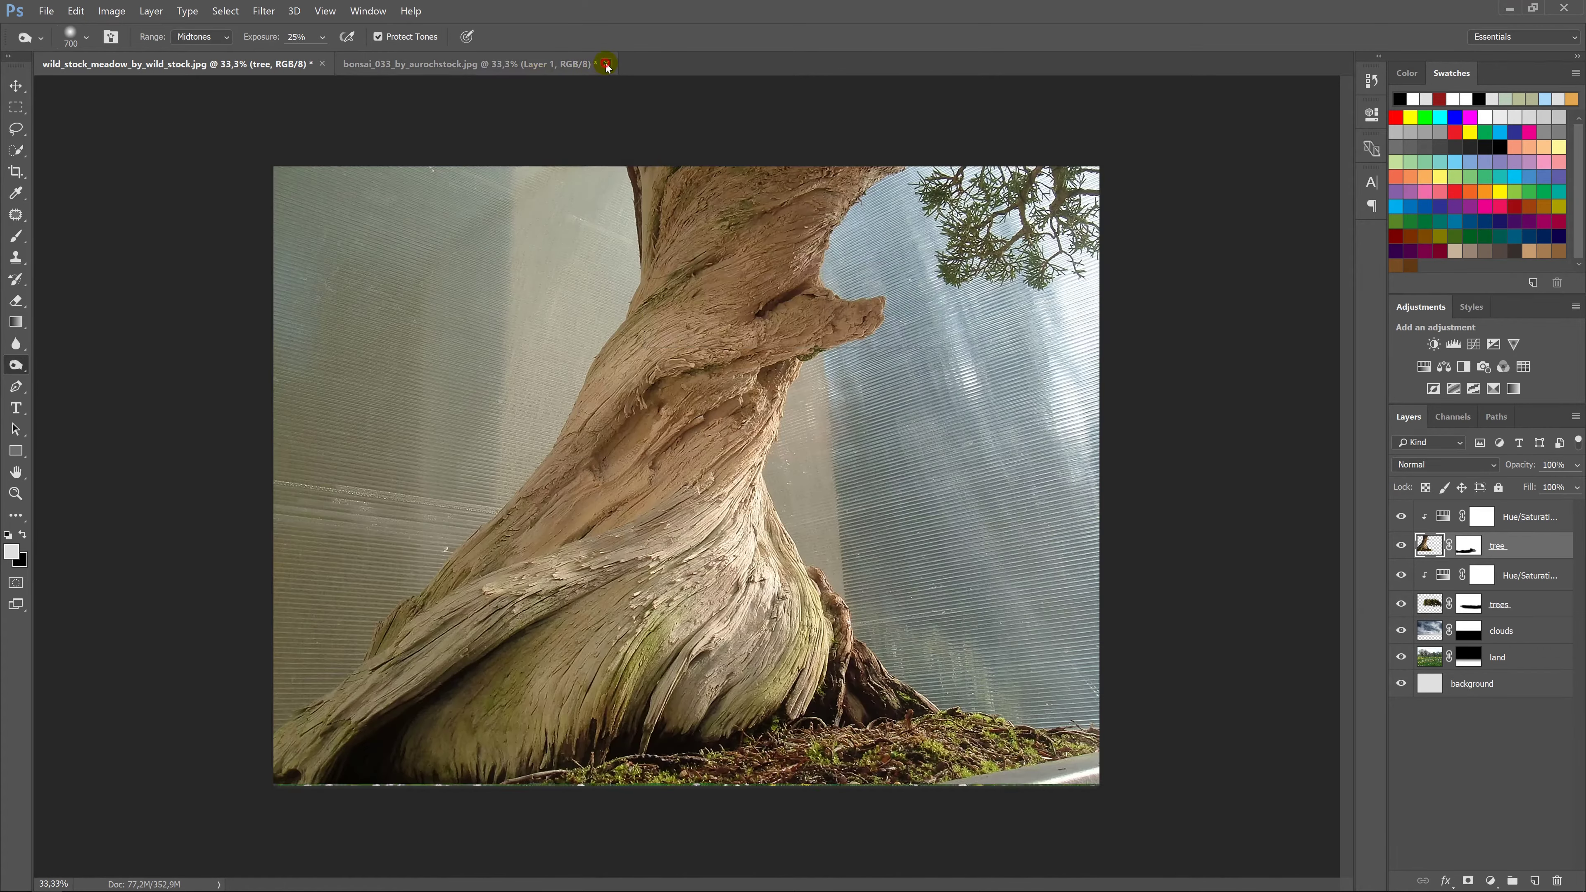
pyautogui.click(796, 330)
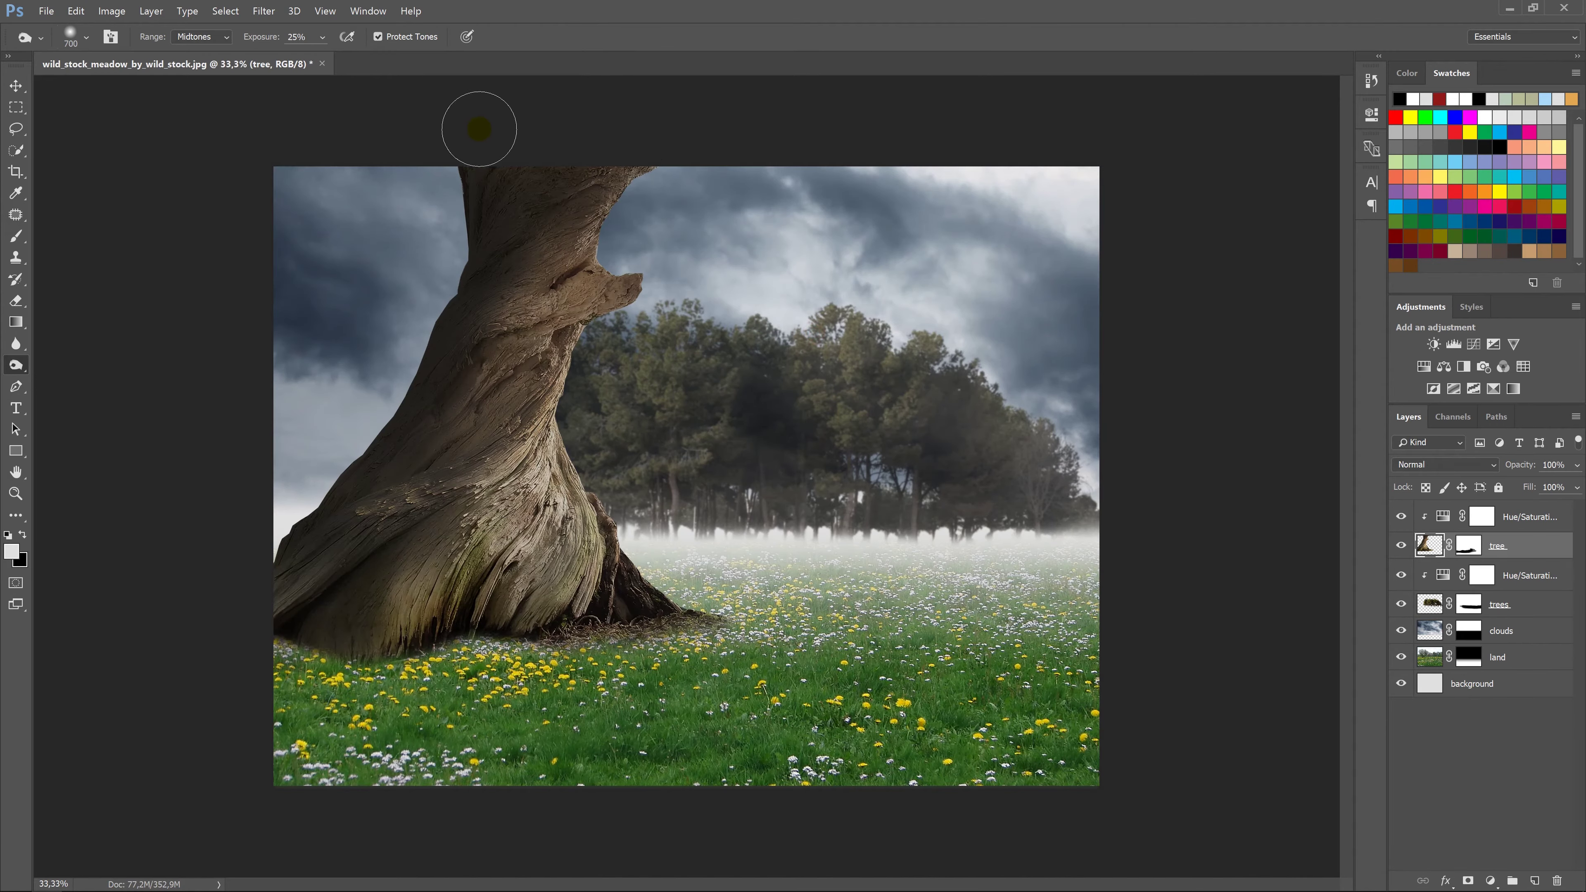
pyautogui.click(16, 86)
pyautogui.hotkey('alt', ']')
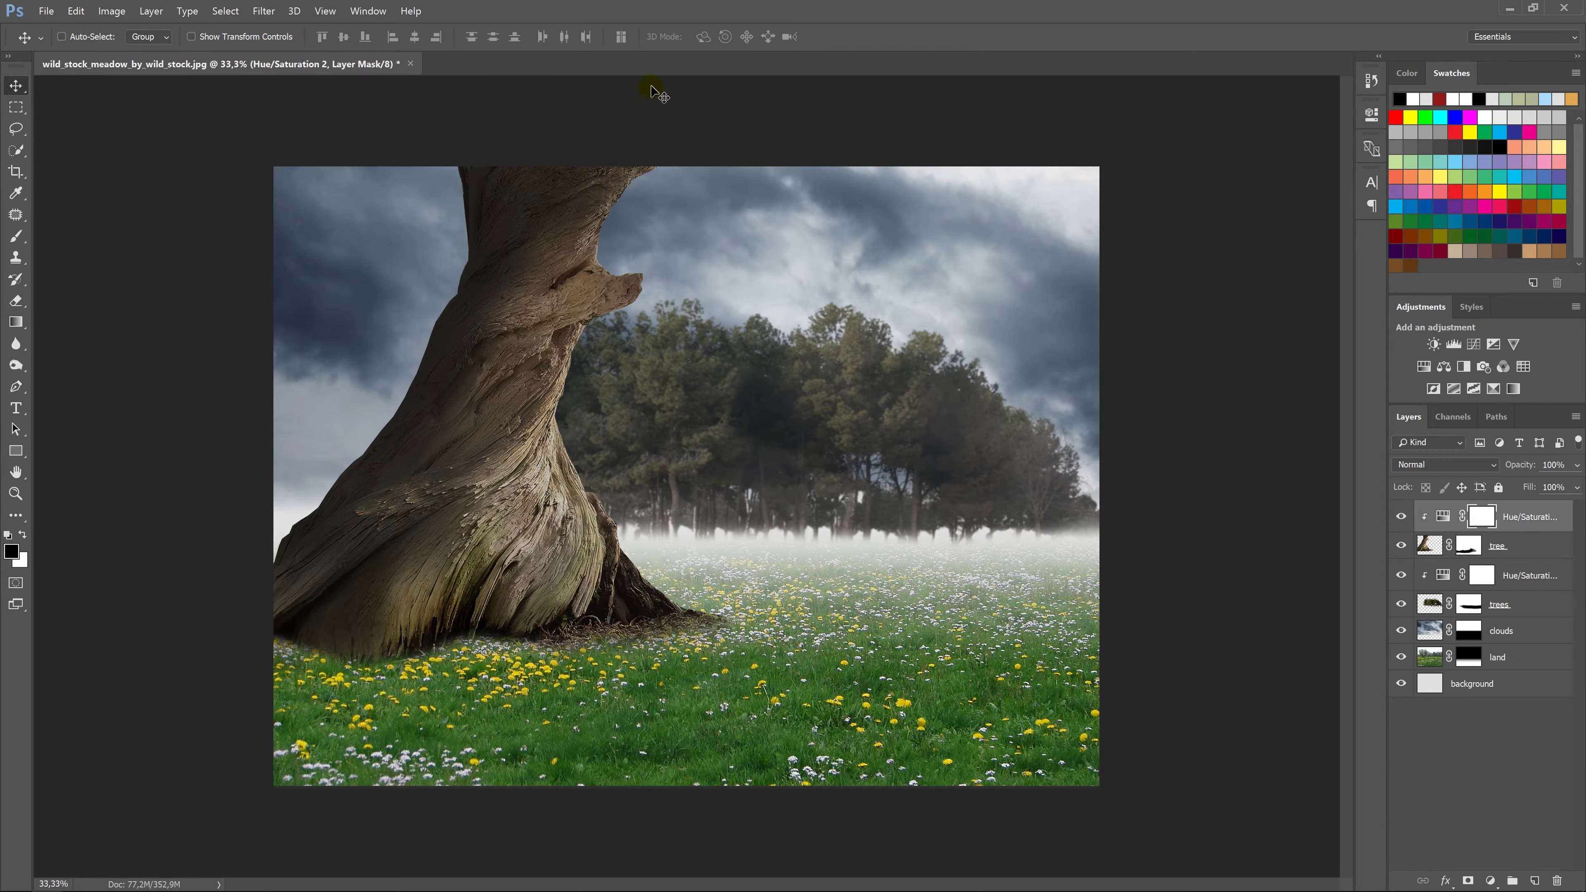
pyautogui.rightClick(662, 63)
pyautogui.click(702, 127)
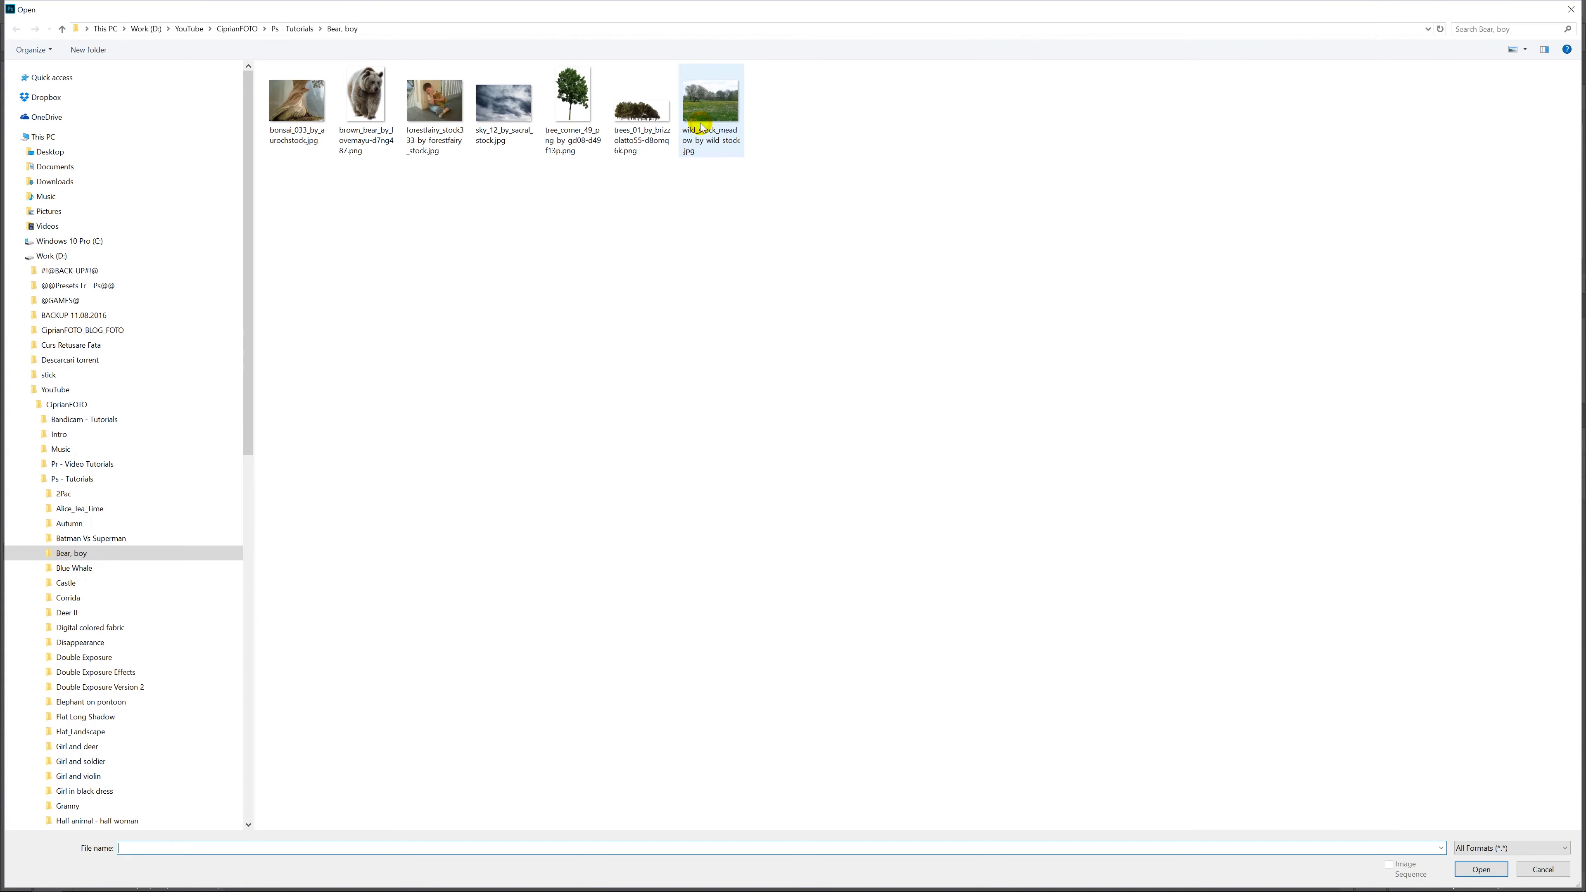
pyautogui.doubleClick(574, 100)
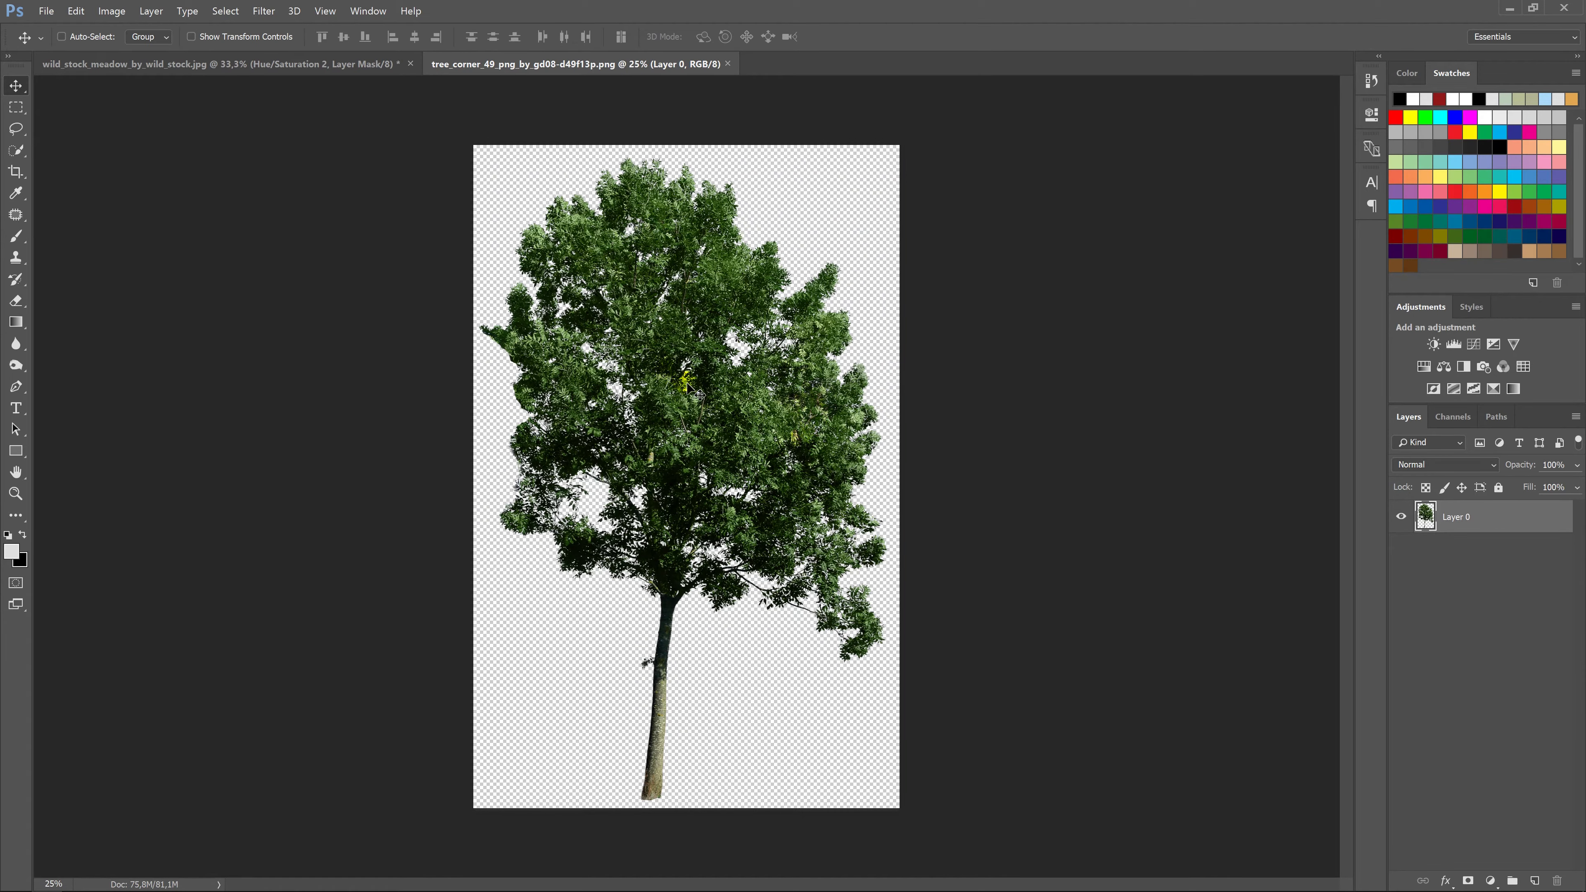
# Bring tree_corner into the meadow, rotate it about 89°, and enlarge it to ~149% above the trunk.
pyautogui.moveTo(695, 460); pyautogui.dragTo(604, 143)
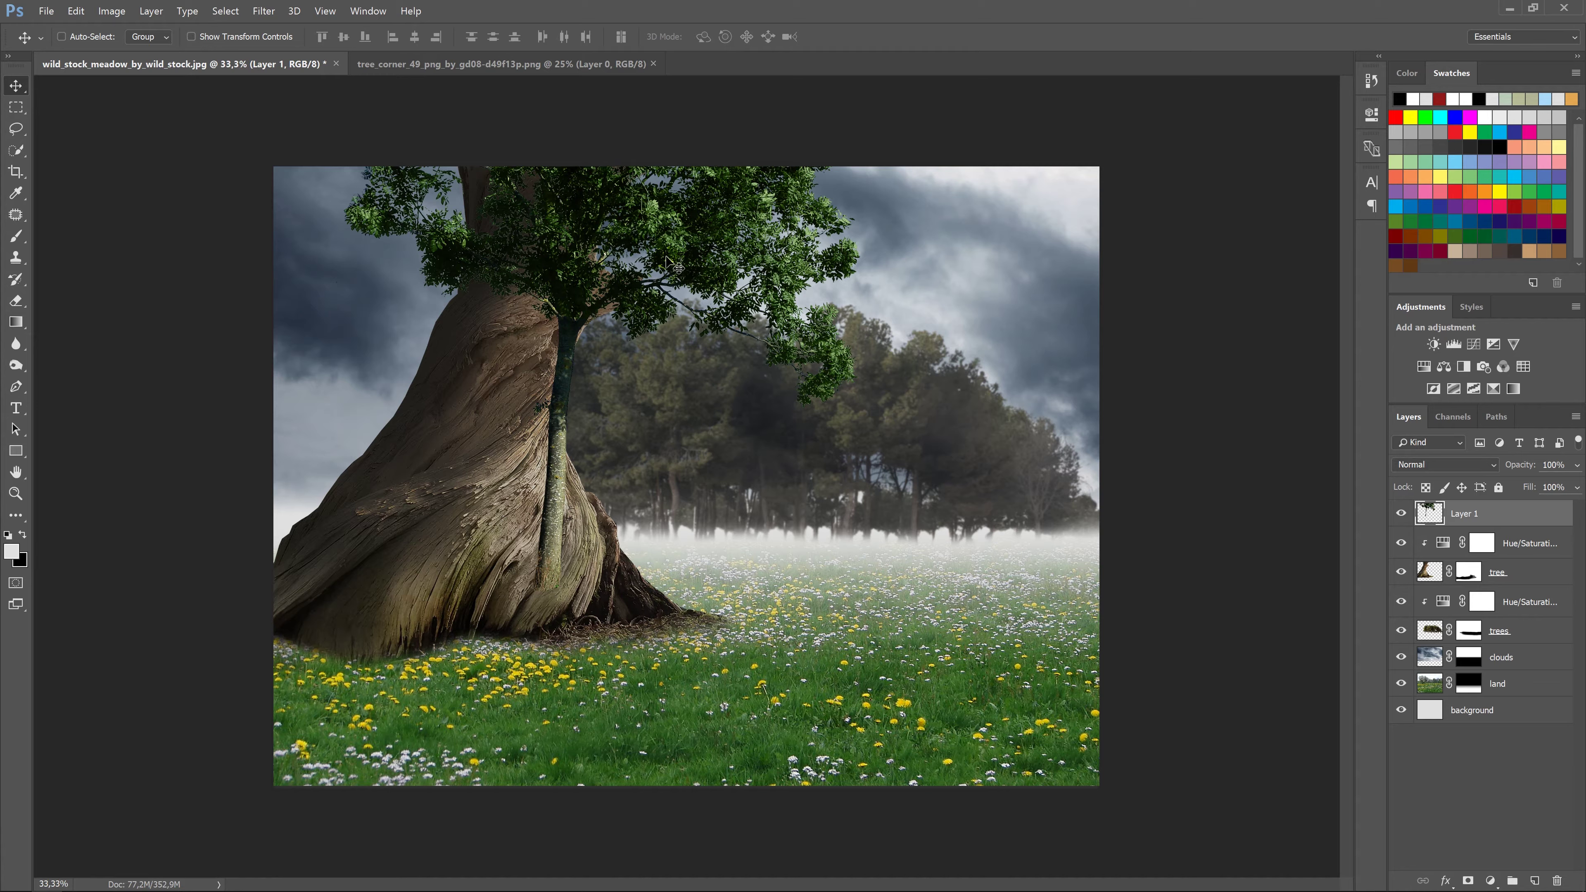
pyautogui.moveTo(664, 248); pyautogui.dragTo(752, 417)
pyautogui.hotkey('ctrl', 't')
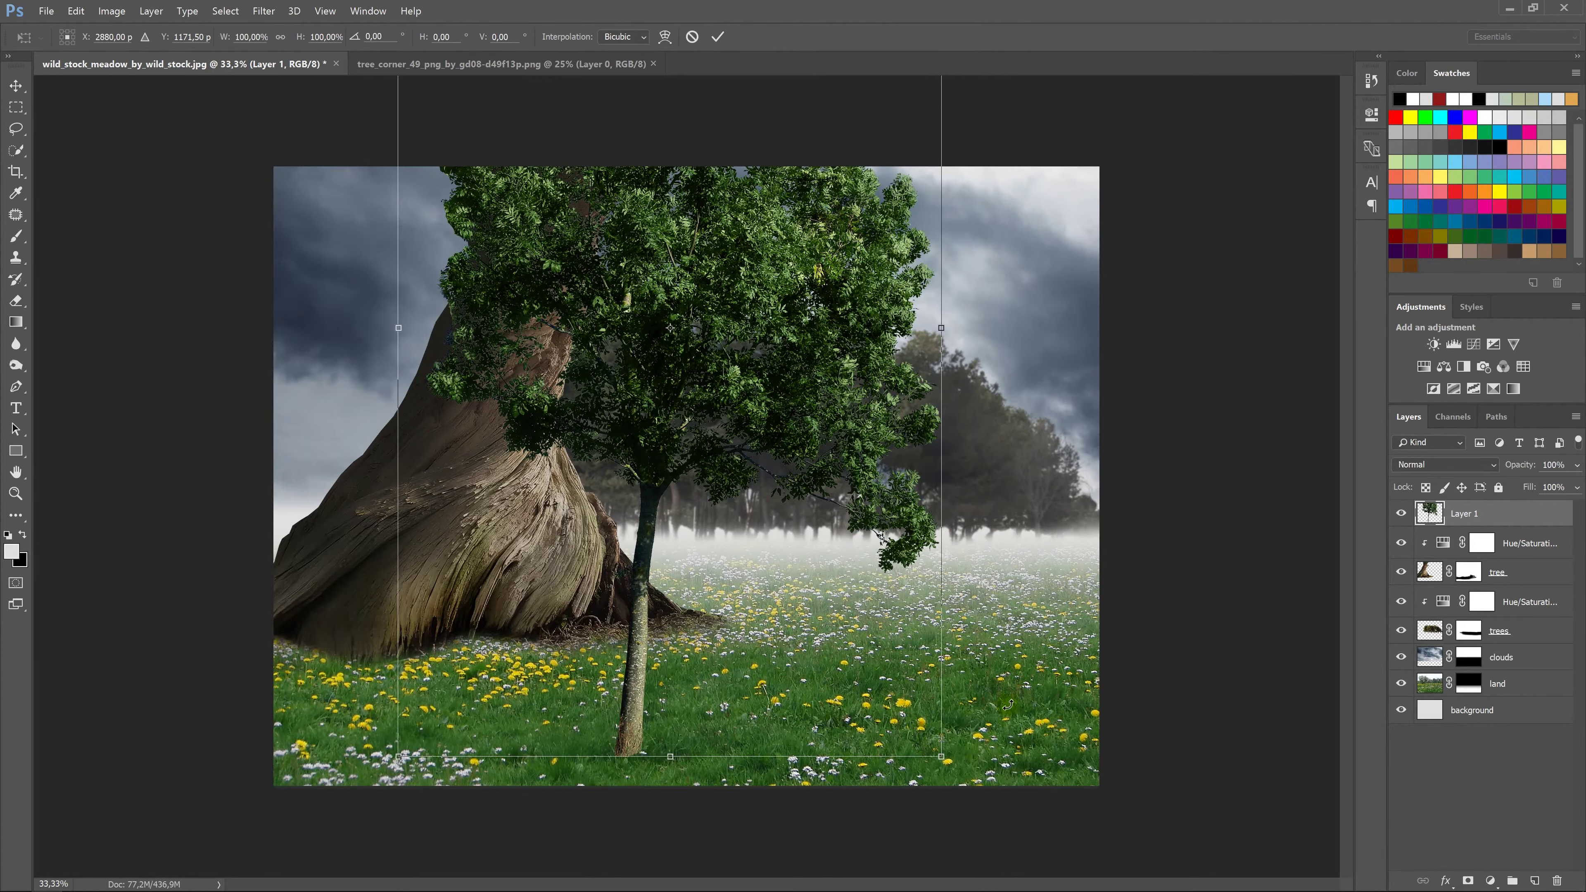
pyautogui.moveTo(972, 775); pyautogui.dragTo(225, 625)
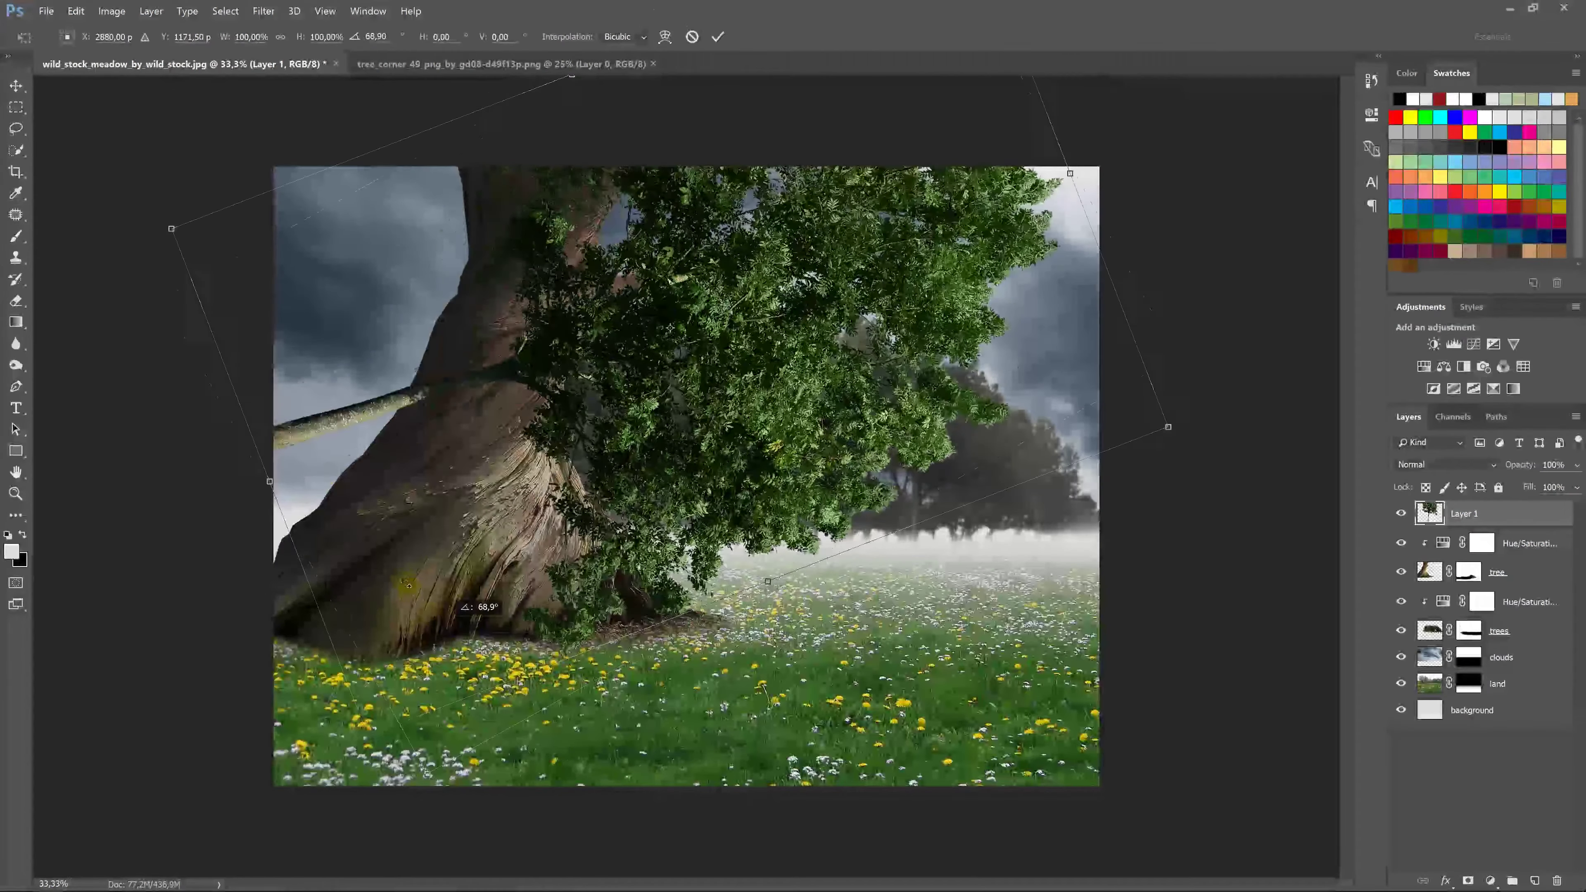
pyautogui.moveTo(669, 327)
pyautogui.mouseDown()
pyautogui.moveTo(645, 107)
pyautogui.moveTo(699, 87)
pyautogui.mouseUp()
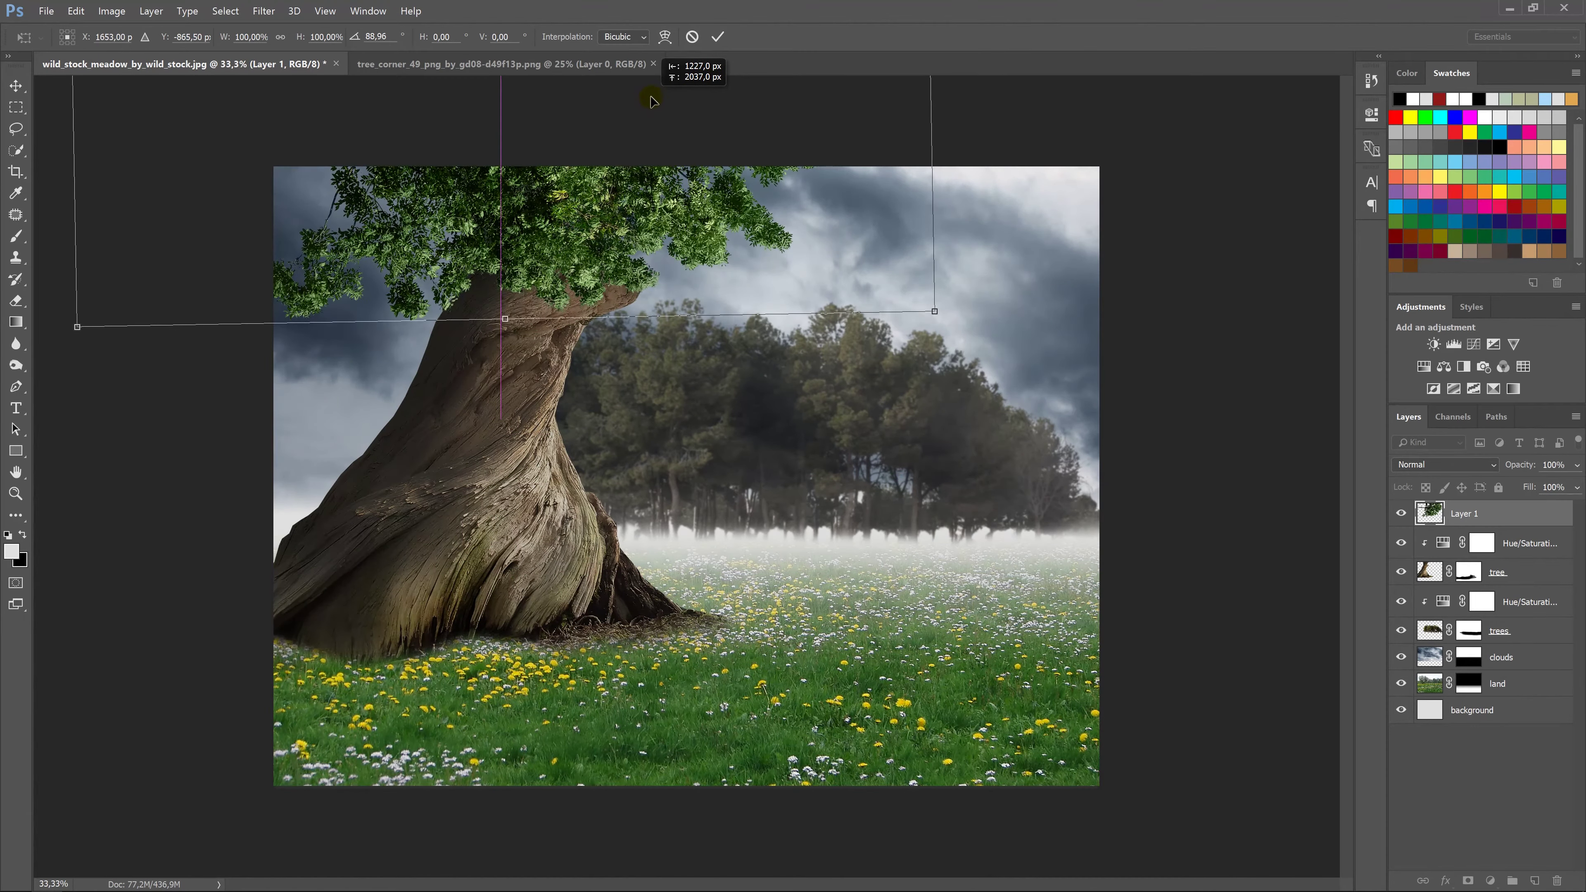
pyautogui.moveTo(609, 201); pyautogui.dragTo(549, 205)
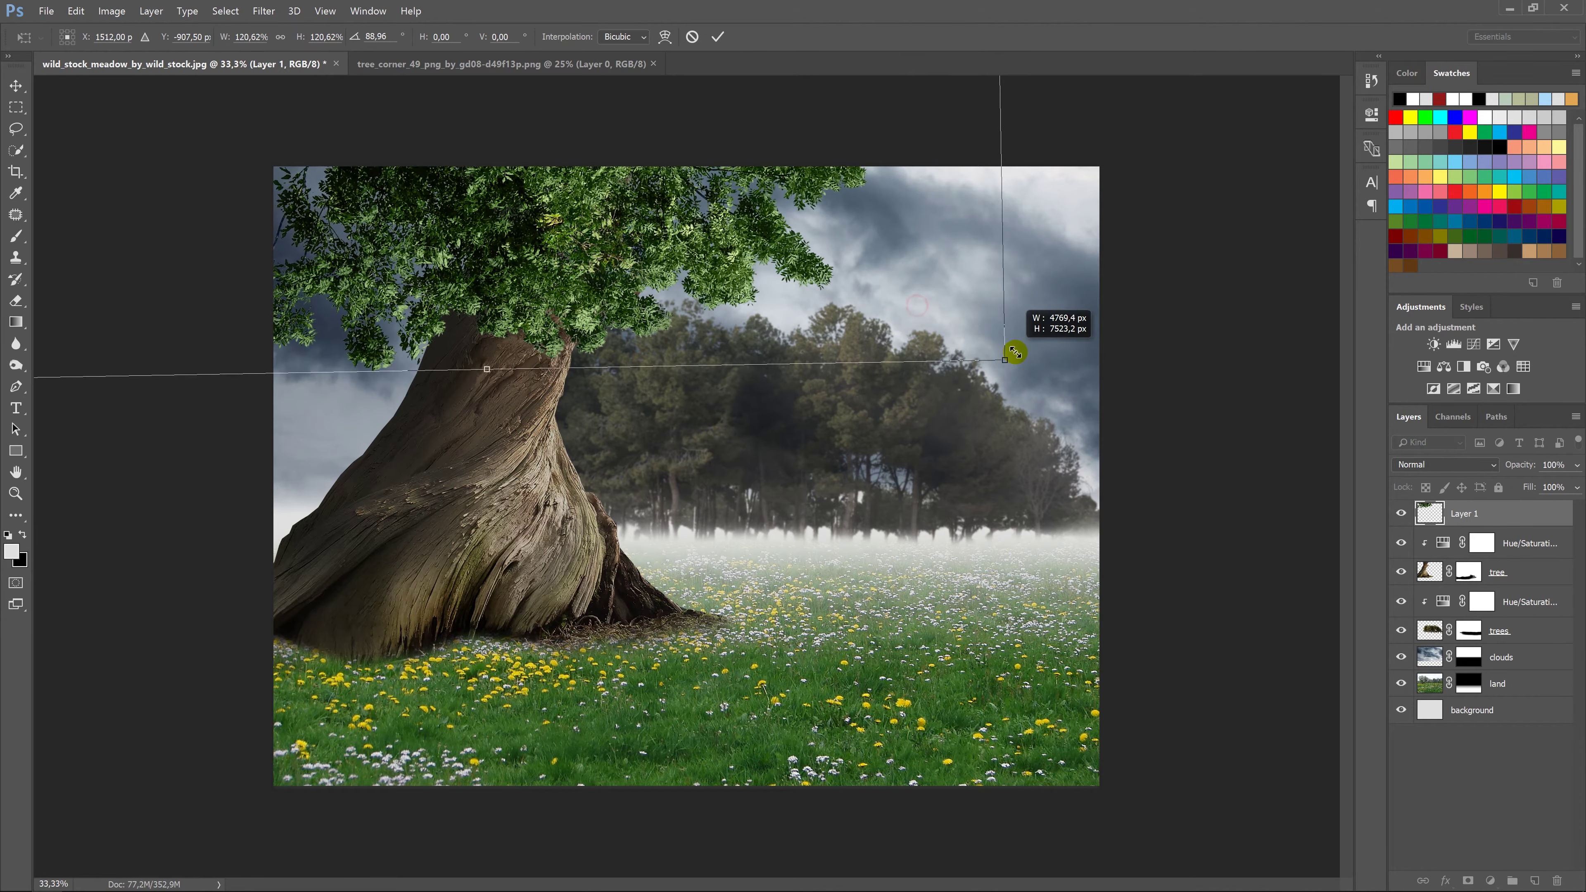
pyautogui.moveTo(923, 311); pyautogui.dragTo(1035, 376)
pyautogui.moveTo(650, 256); pyautogui.dragTo(684, 162)
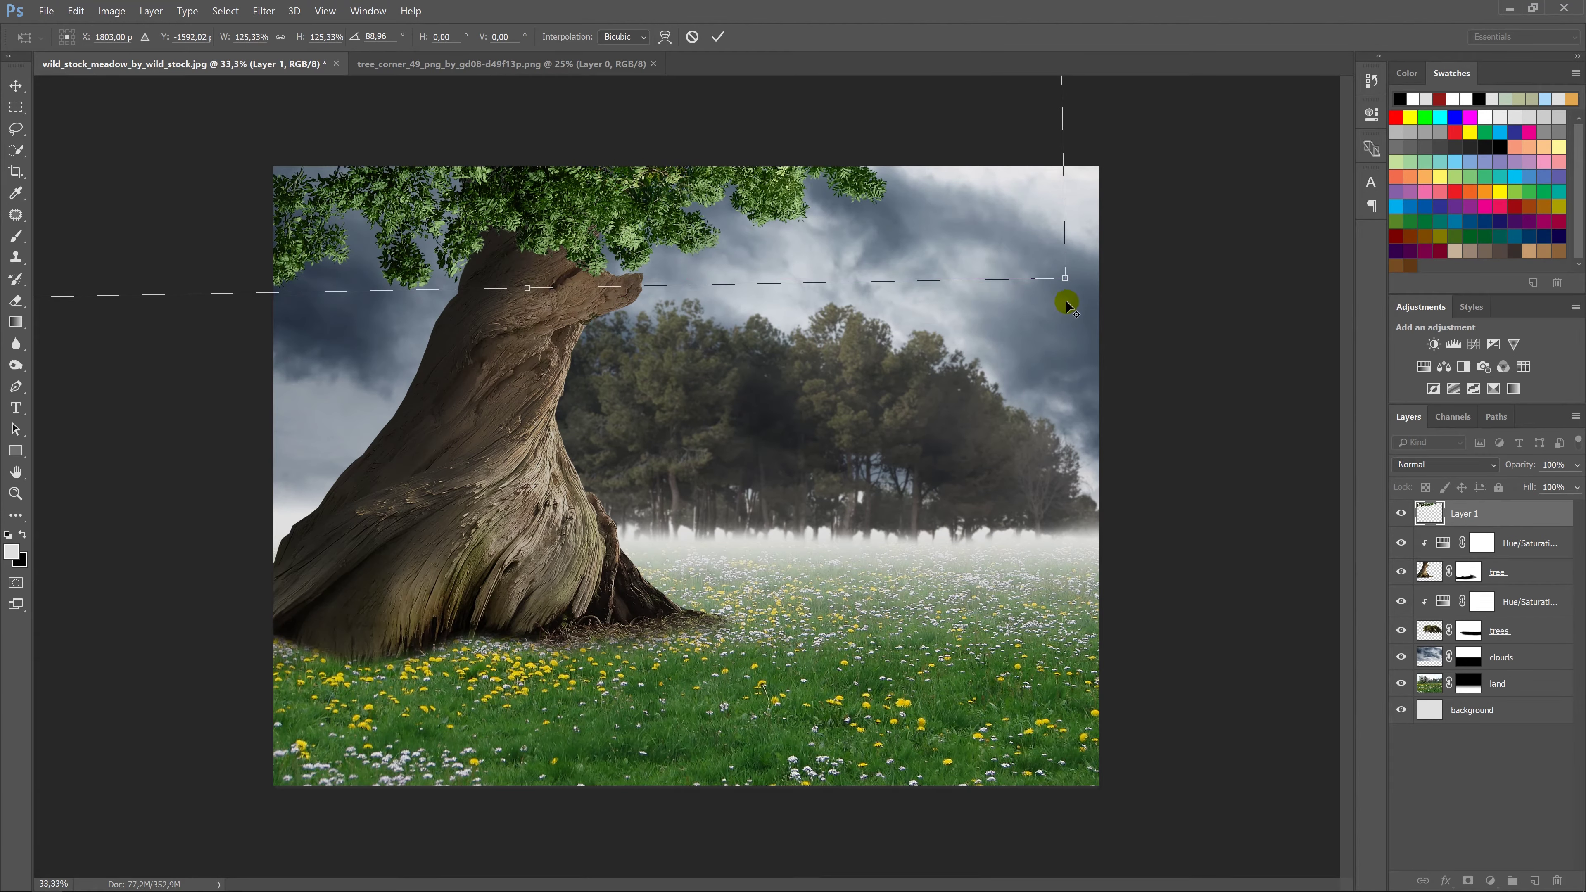
pyautogui.moveTo(1065, 279)
pyautogui.mouseDown()
pyautogui.moveTo(1094, 295)
pyautogui.moveTo(1066, 346)
pyautogui.moveTo(1119, 368)
pyautogui.moveTo(1131, 418)
pyautogui.mouseUp()
# Clip a Hue/Saturation layer to the crown: Master Saturation -47, Greens Saturation -64, Lightness -14.
pyautogui.press('Return')
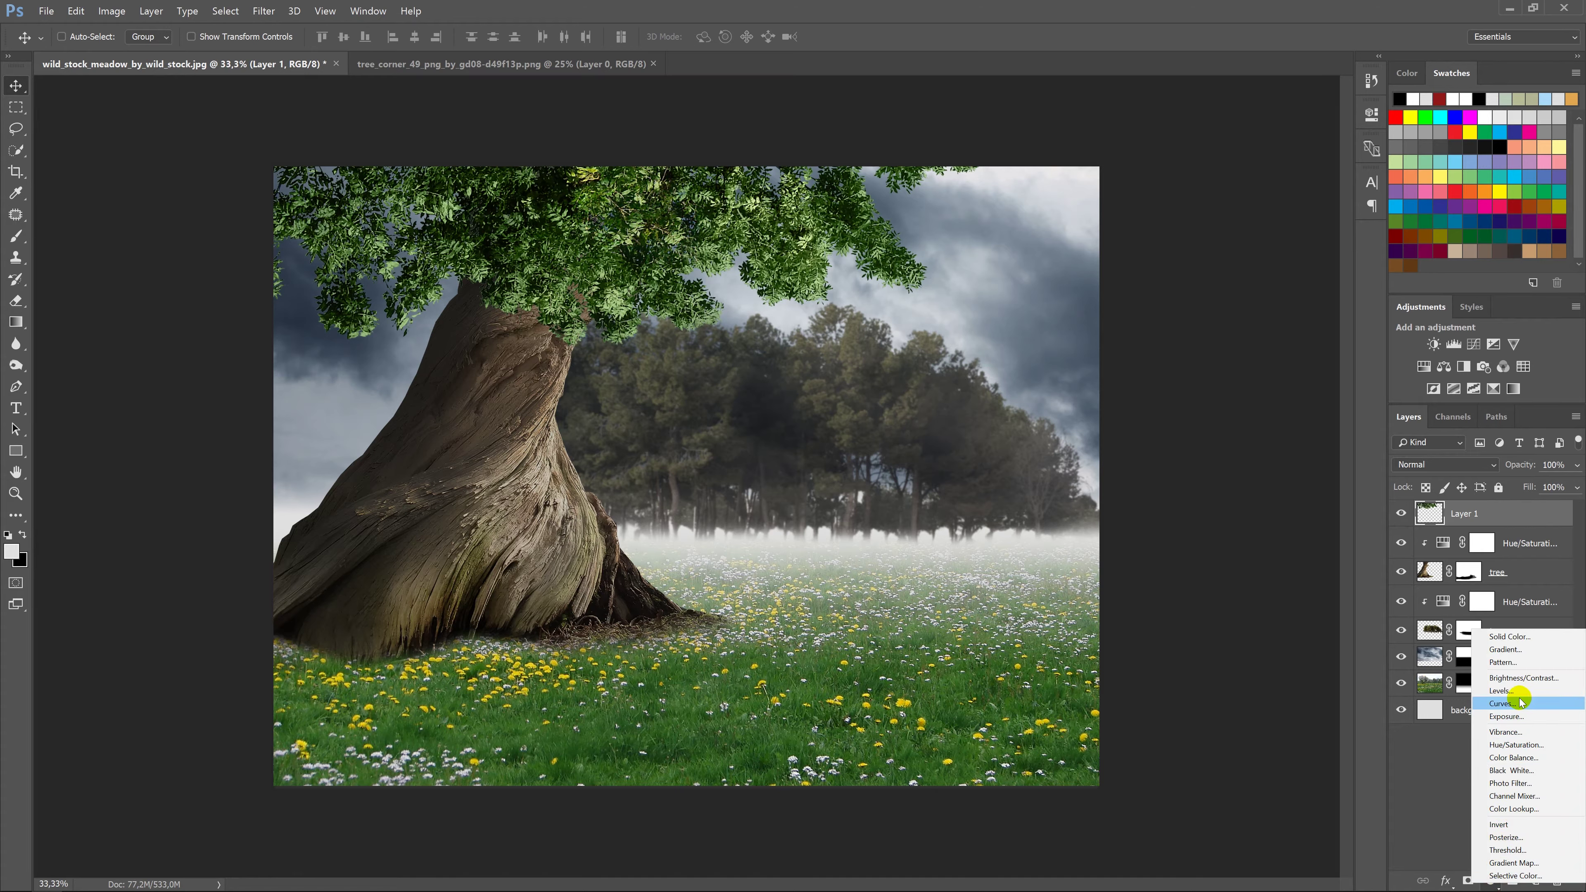
pyautogui.click(1516, 745)
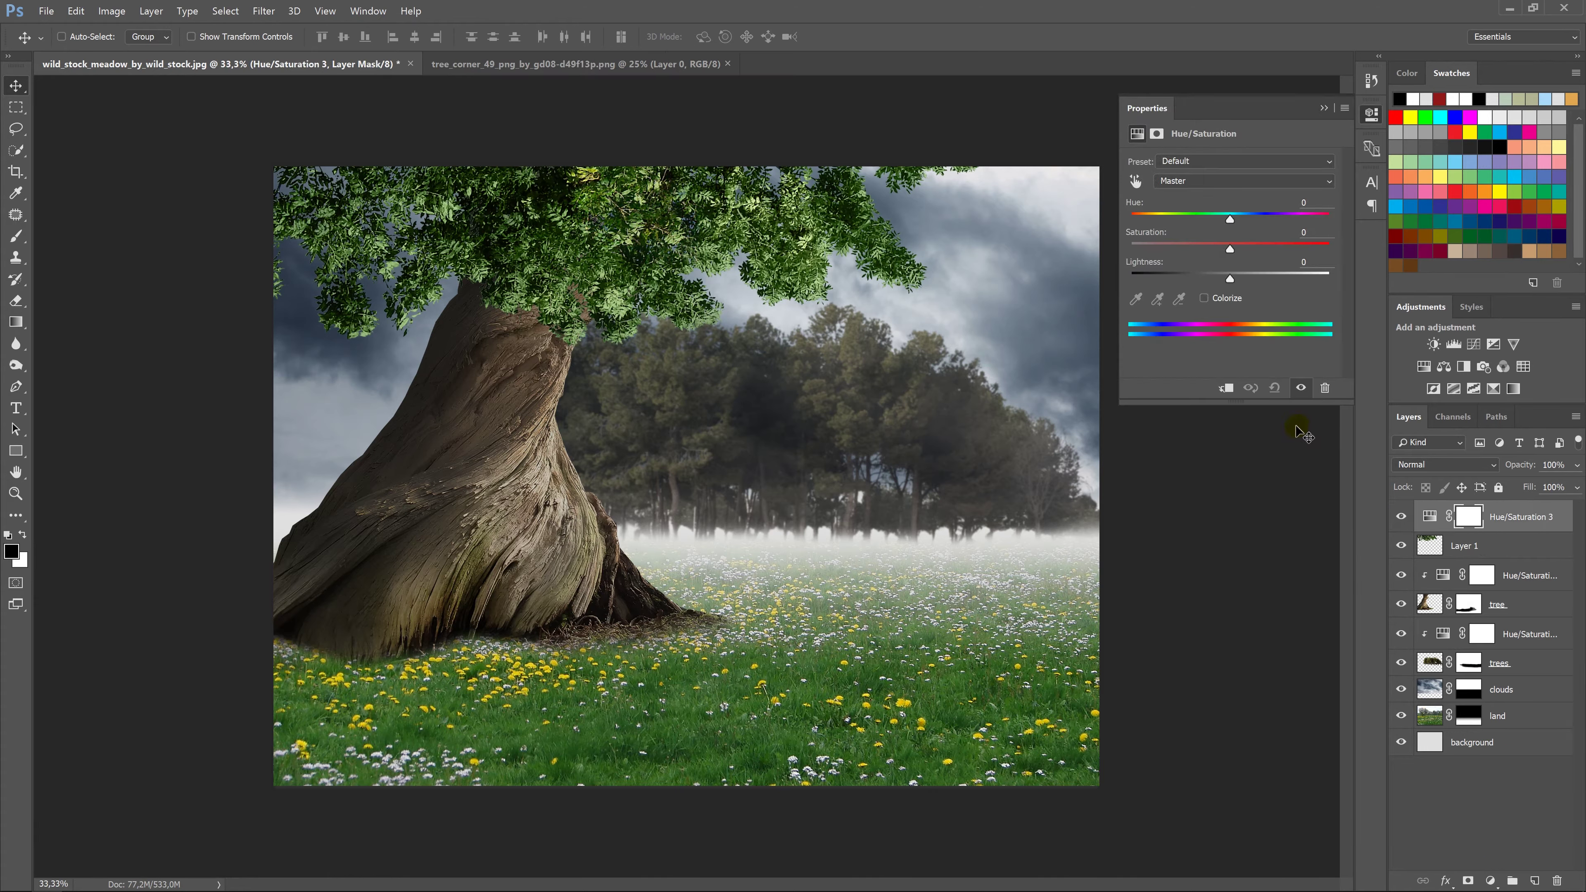
pyautogui.click(1227, 389)
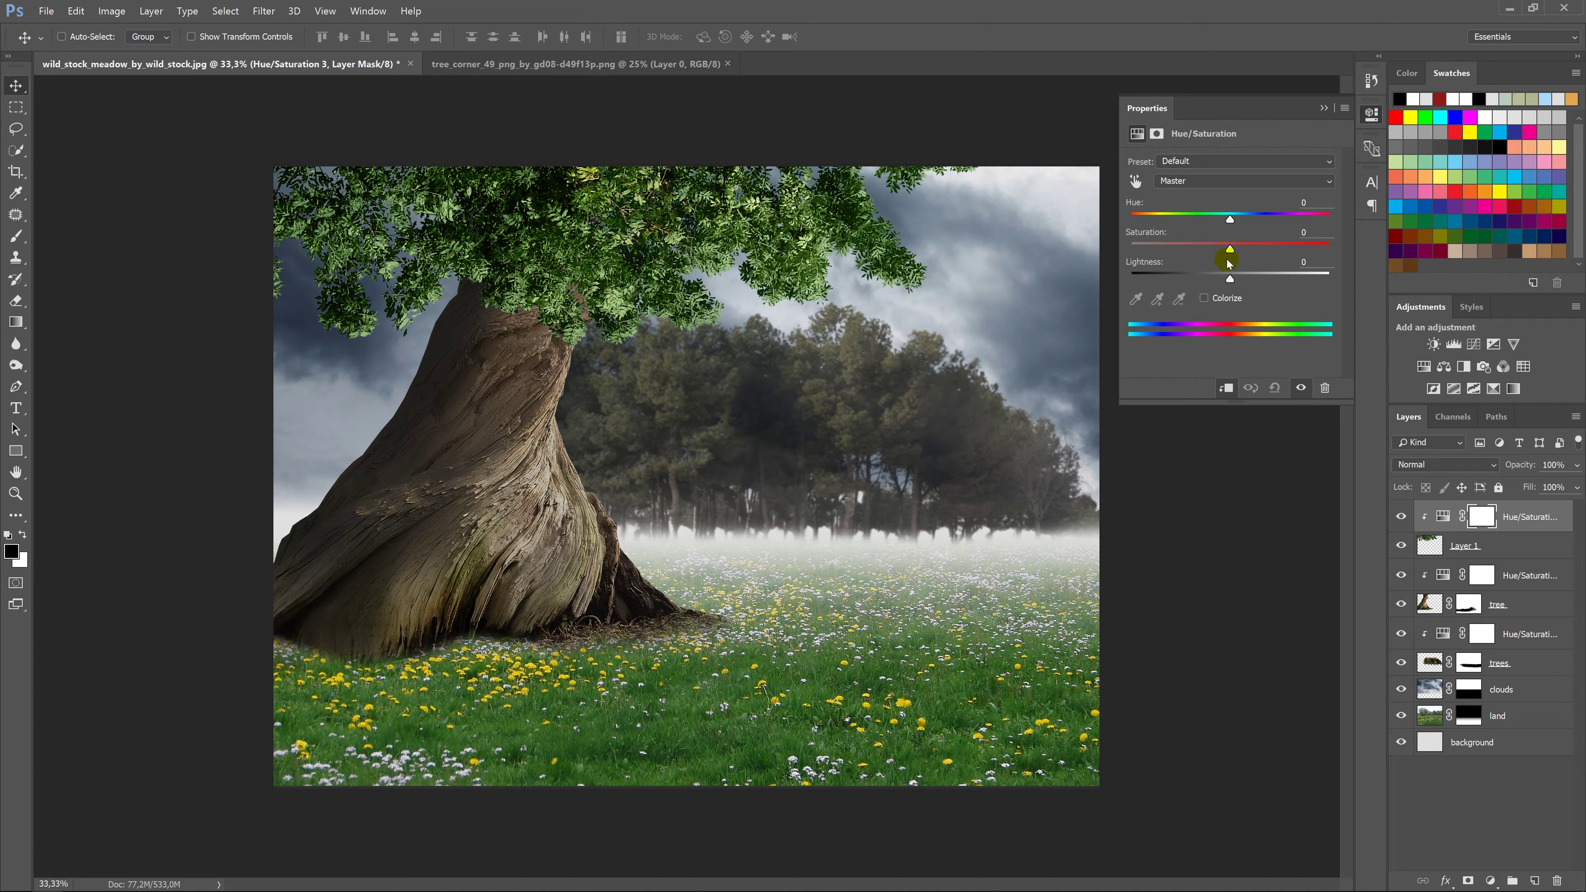
pyautogui.moveTo(1224, 248); pyautogui.dragTo(1183, 248)
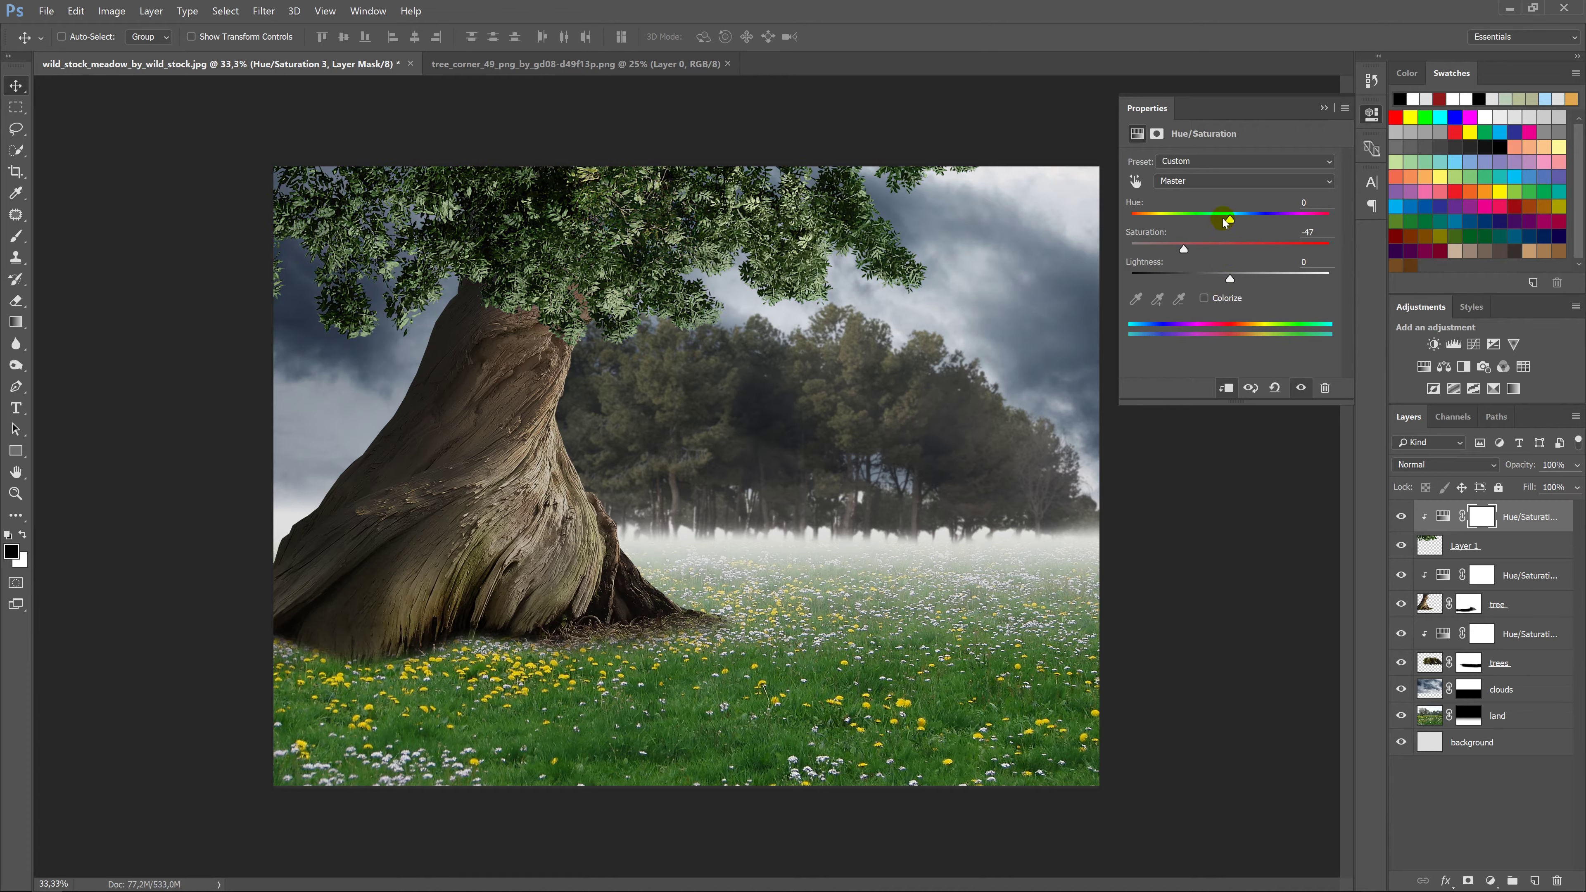
pyautogui.click(1208, 183)
pyautogui.click(1205, 218)
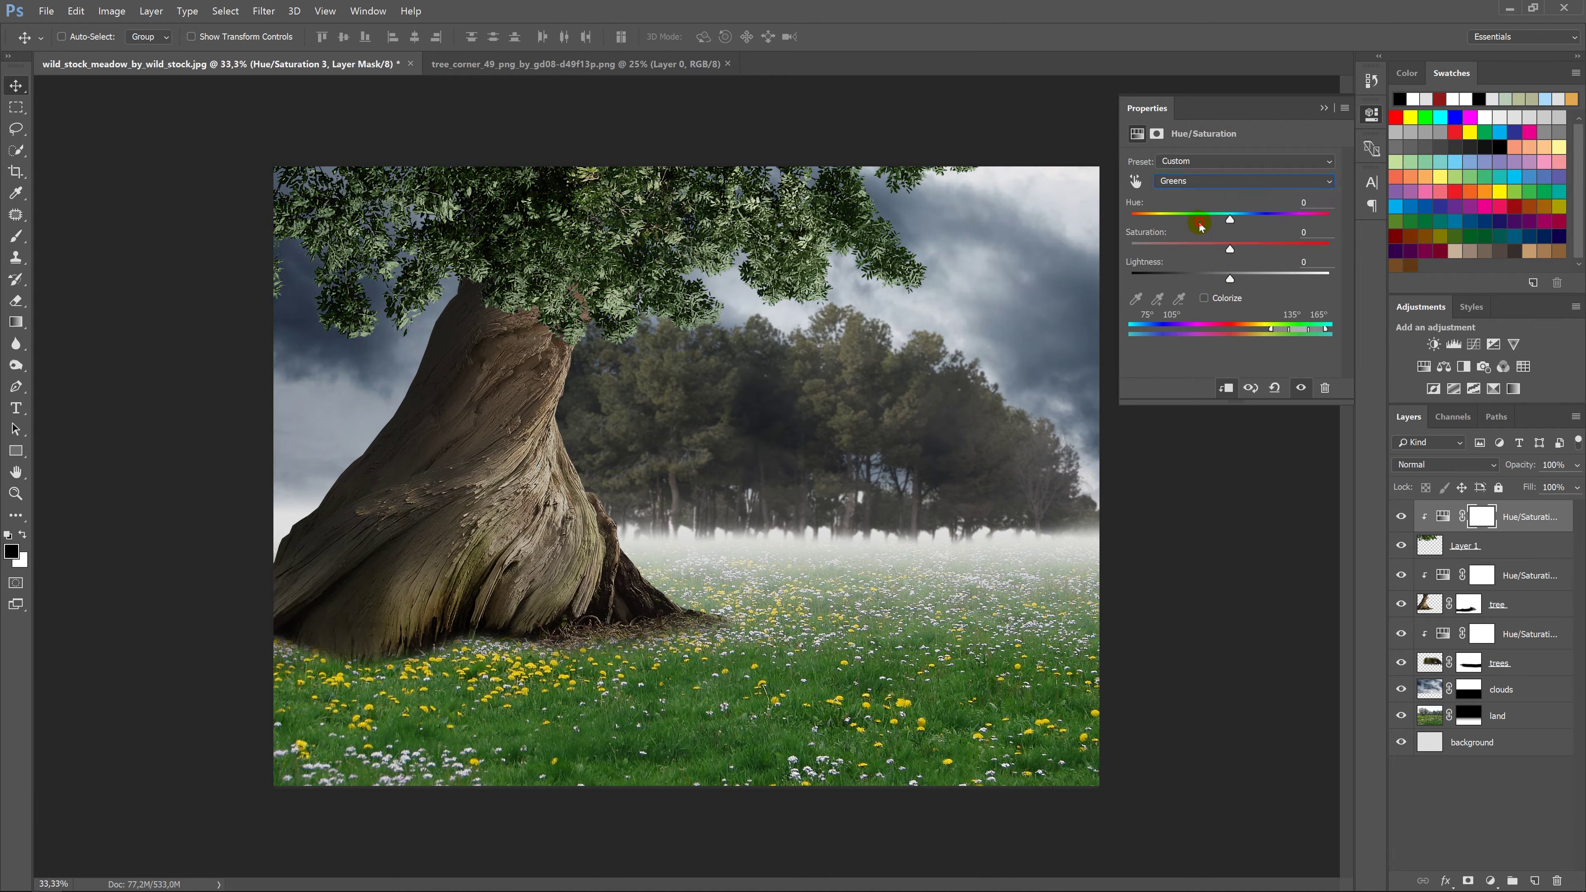
pyautogui.moveTo(1230, 250)
pyautogui.mouseDown()
pyautogui.moveTo(1166, 249)
pyautogui.moveTo(1206, 219)
pyautogui.moveTo(1165, 220)
pyautogui.mouseUp()
pyautogui.moveTo(1229, 279)
pyautogui.mouseDown()
pyautogui.moveTo(1216, 280)
pyautogui.moveTo(1264, 279)
pyautogui.moveTo(1215, 219)
pyautogui.moveTo(1179, 220)
pyautogui.mouseUp()
pyautogui.click(1323, 108)
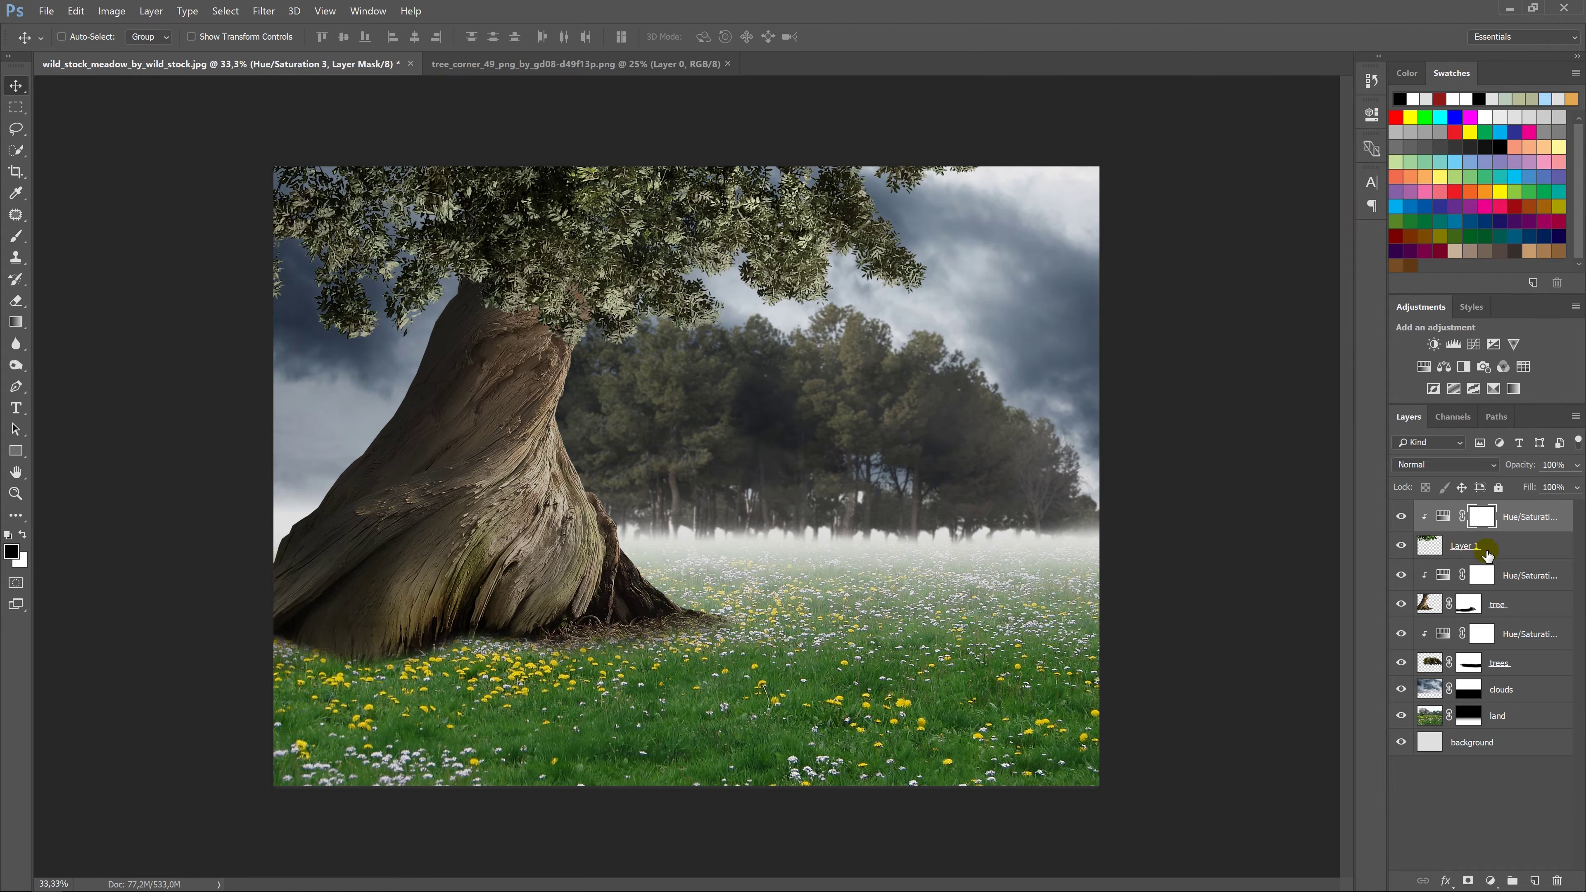
# Rename the foliage layer Layer 1 to leafs.
pyautogui.doubleClick(1466, 550)
pyautogui.write('leaf')
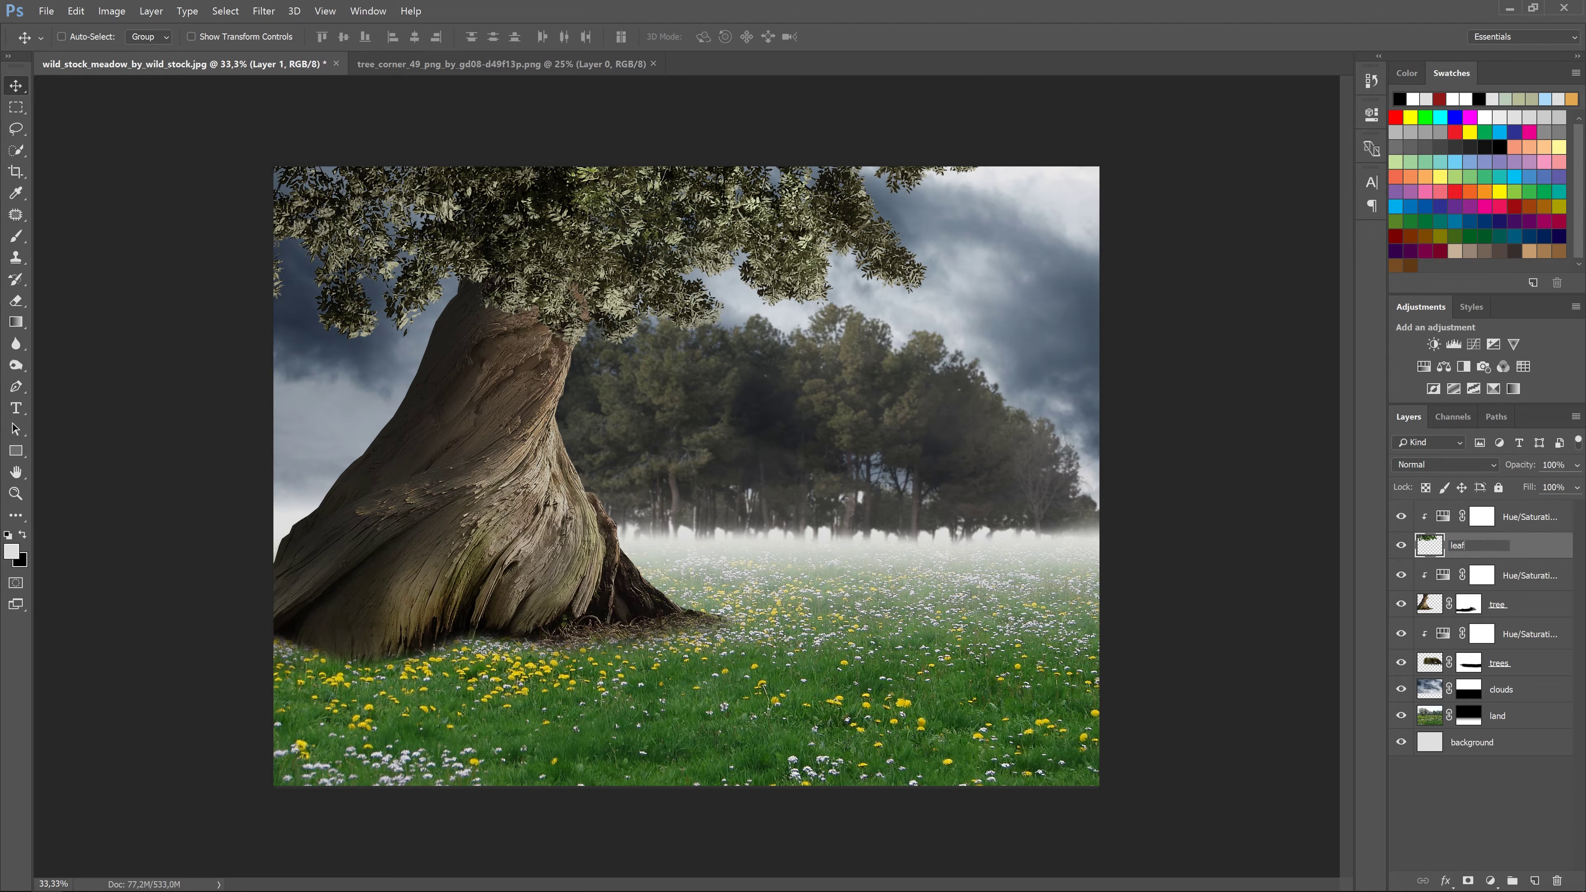
pyautogui.write('s')
pyautogui.press('Return')
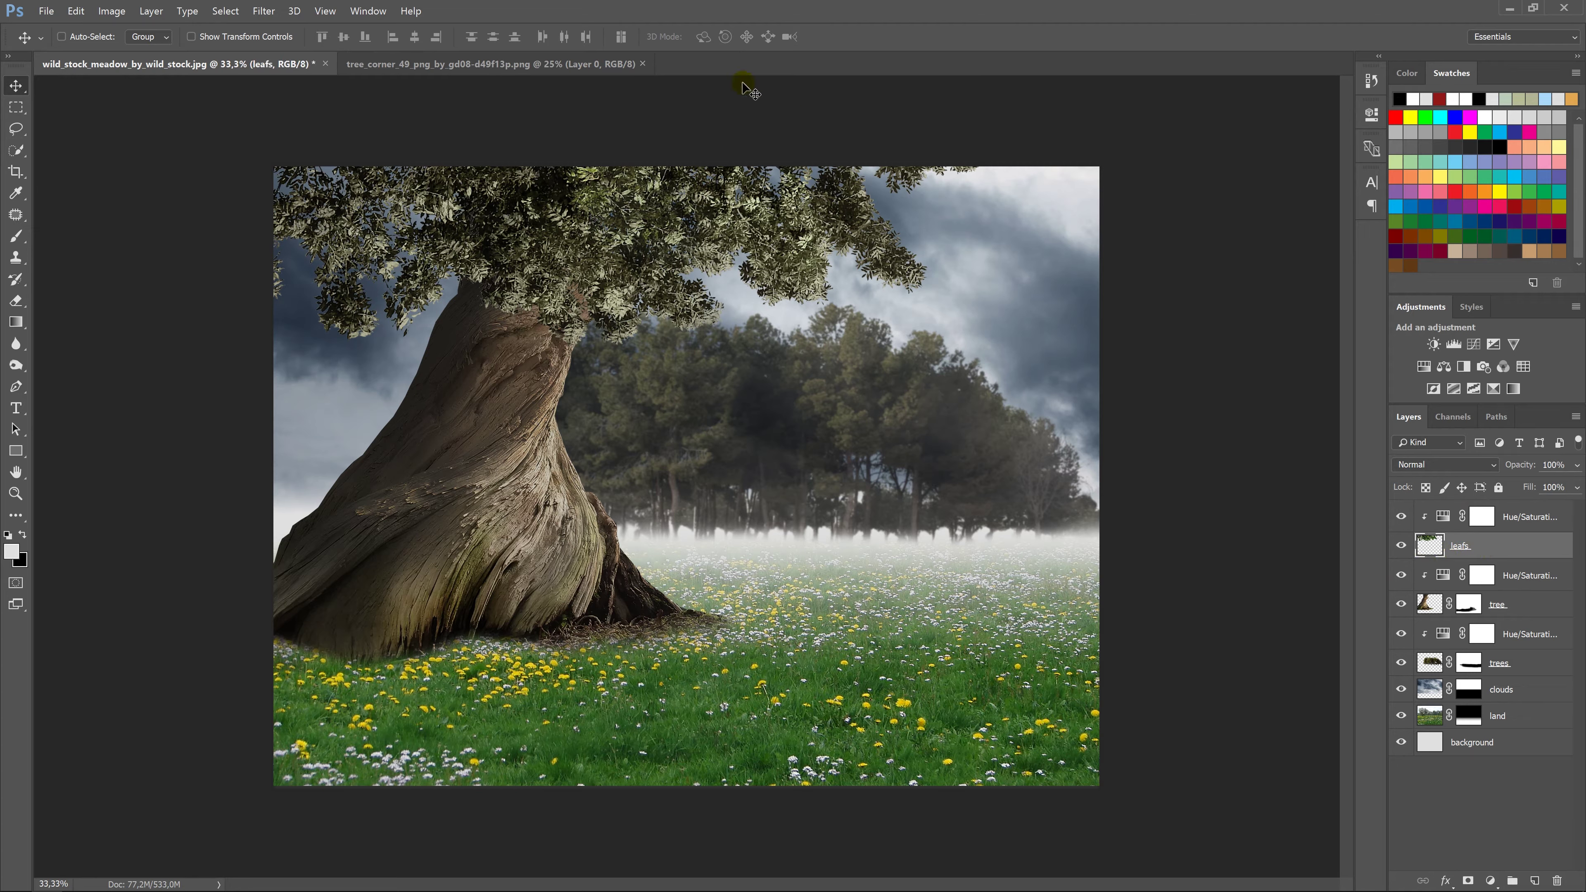
# Close the tree_corner image and open the forestfairy_stock333 boy photo.
pyautogui.click(643, 64)
pyautogui.rightClick(667, 65)
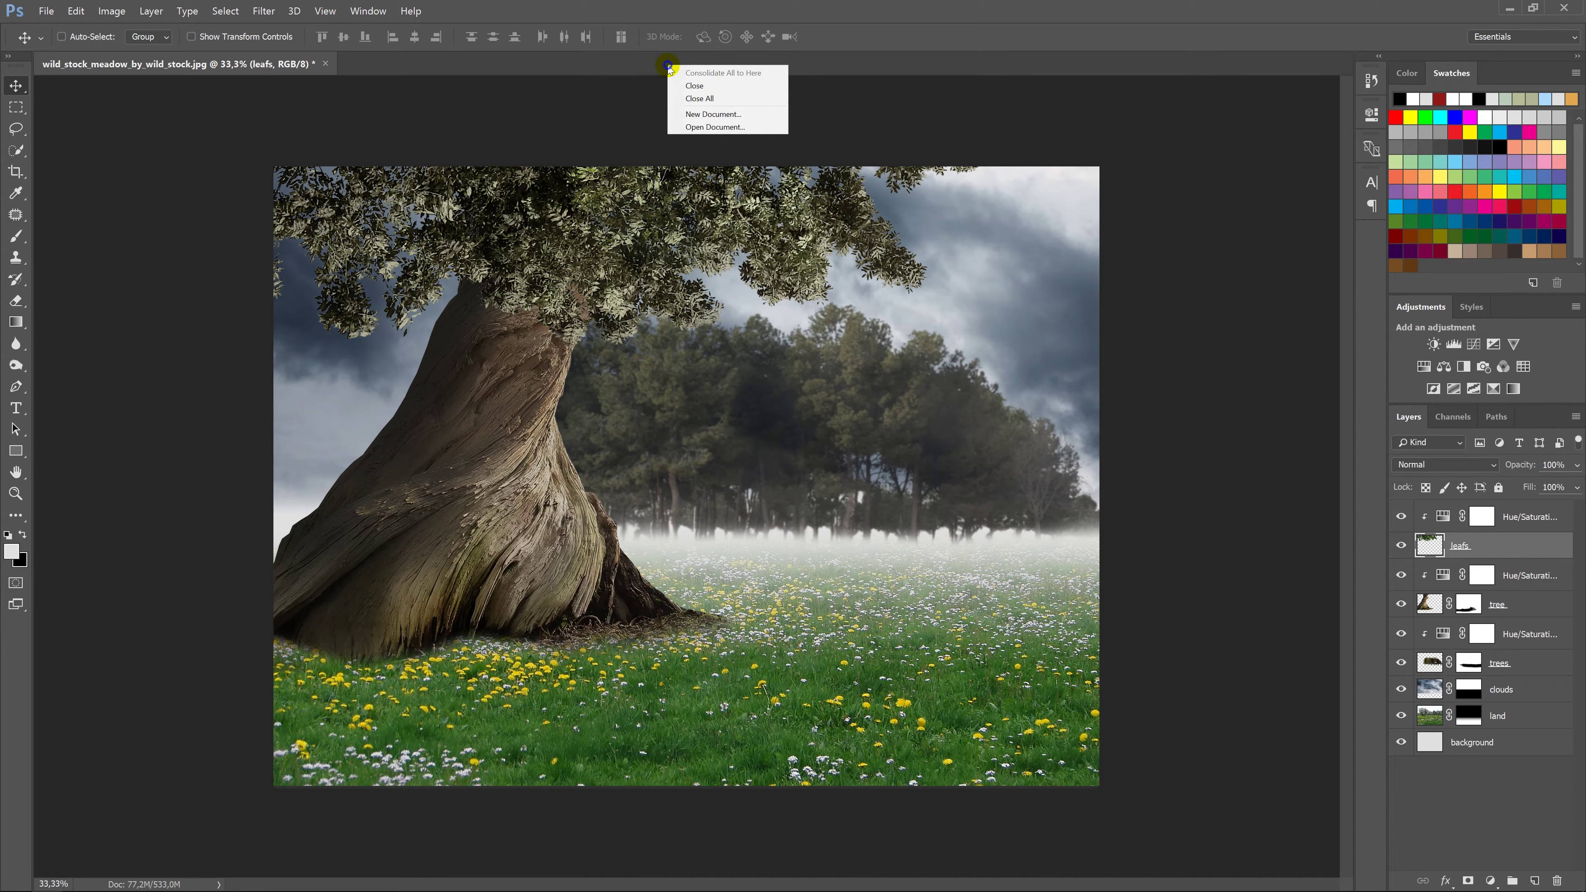
pyautogui.click(706, 127)
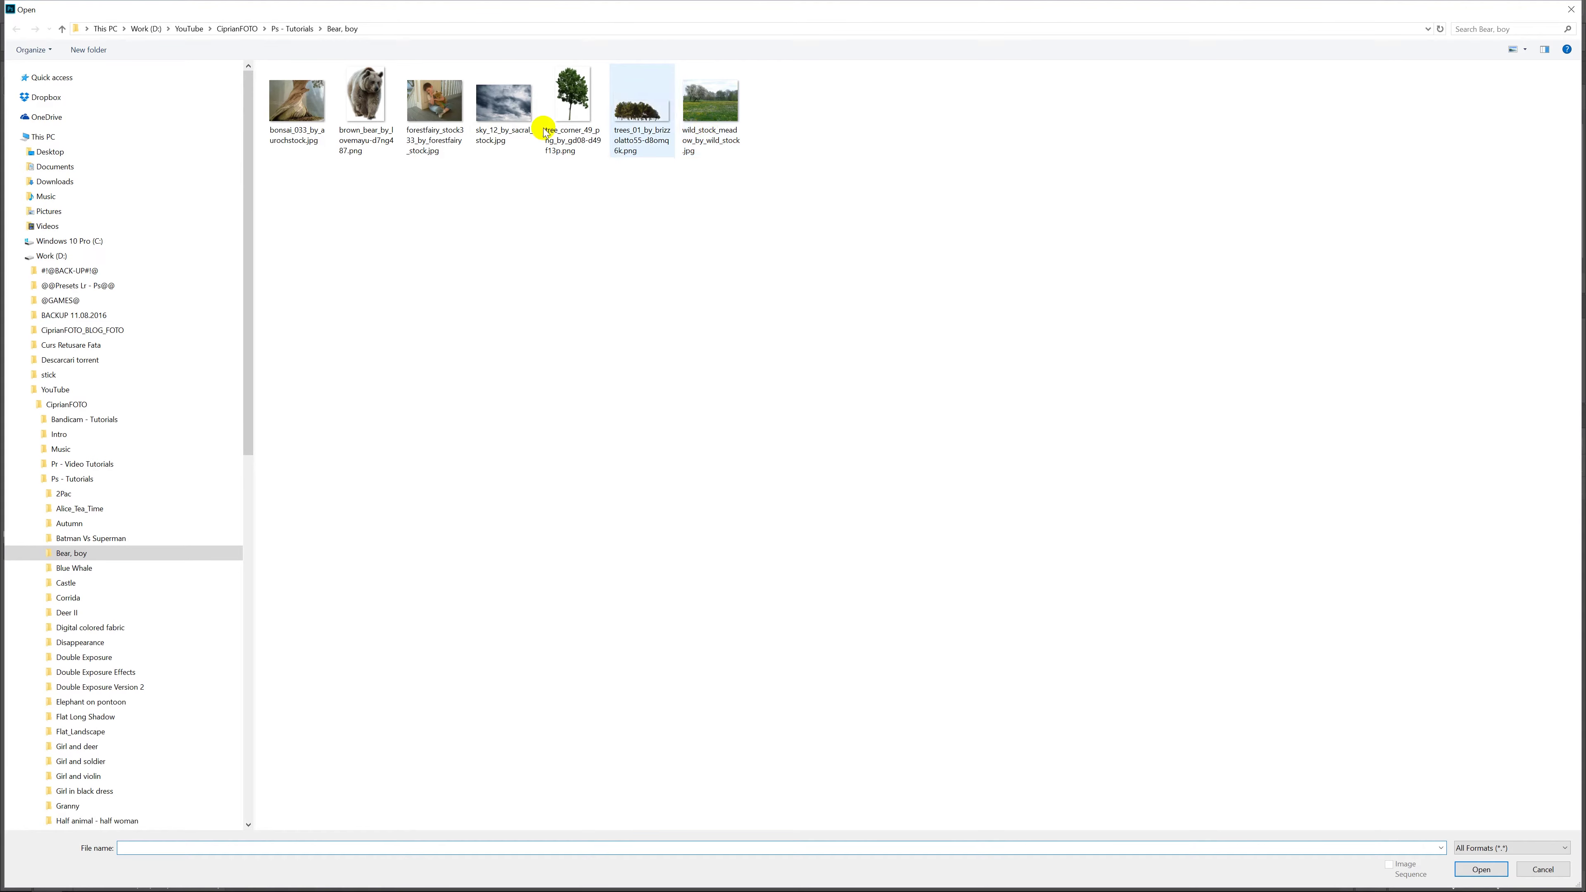
pyautogui.doubleClick(442, 98)
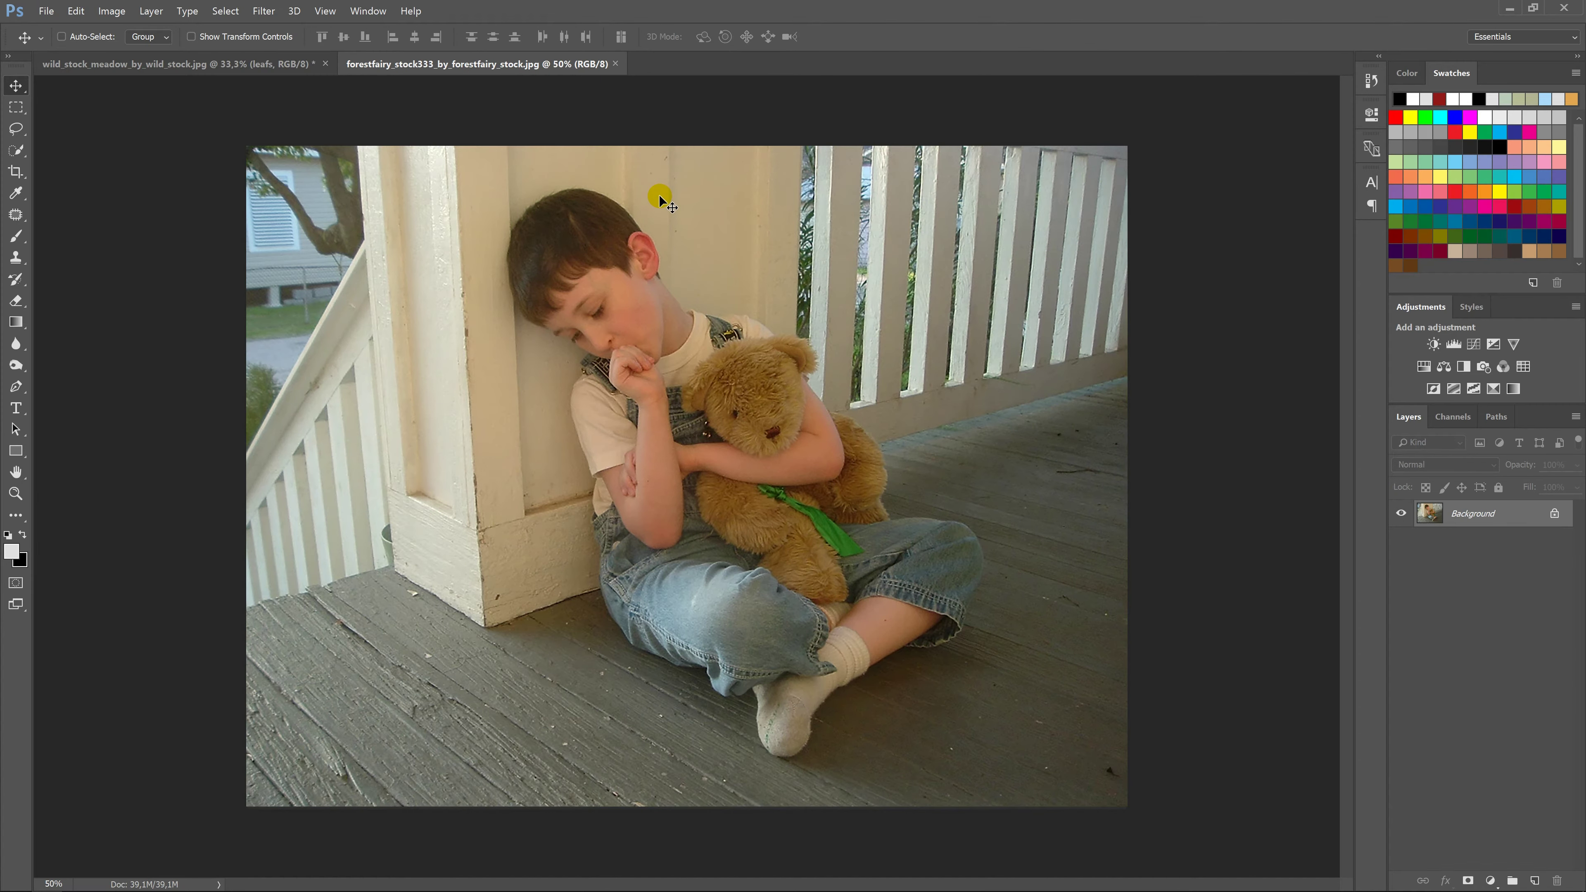
# Fit the boy photo on screen, then select the Pen tool at 100% zoom.
pyautogui.click(62, 36)
pyautogui.hotkey('ctrl', '1')
pyautogui.hotkey('ctrl', '0')
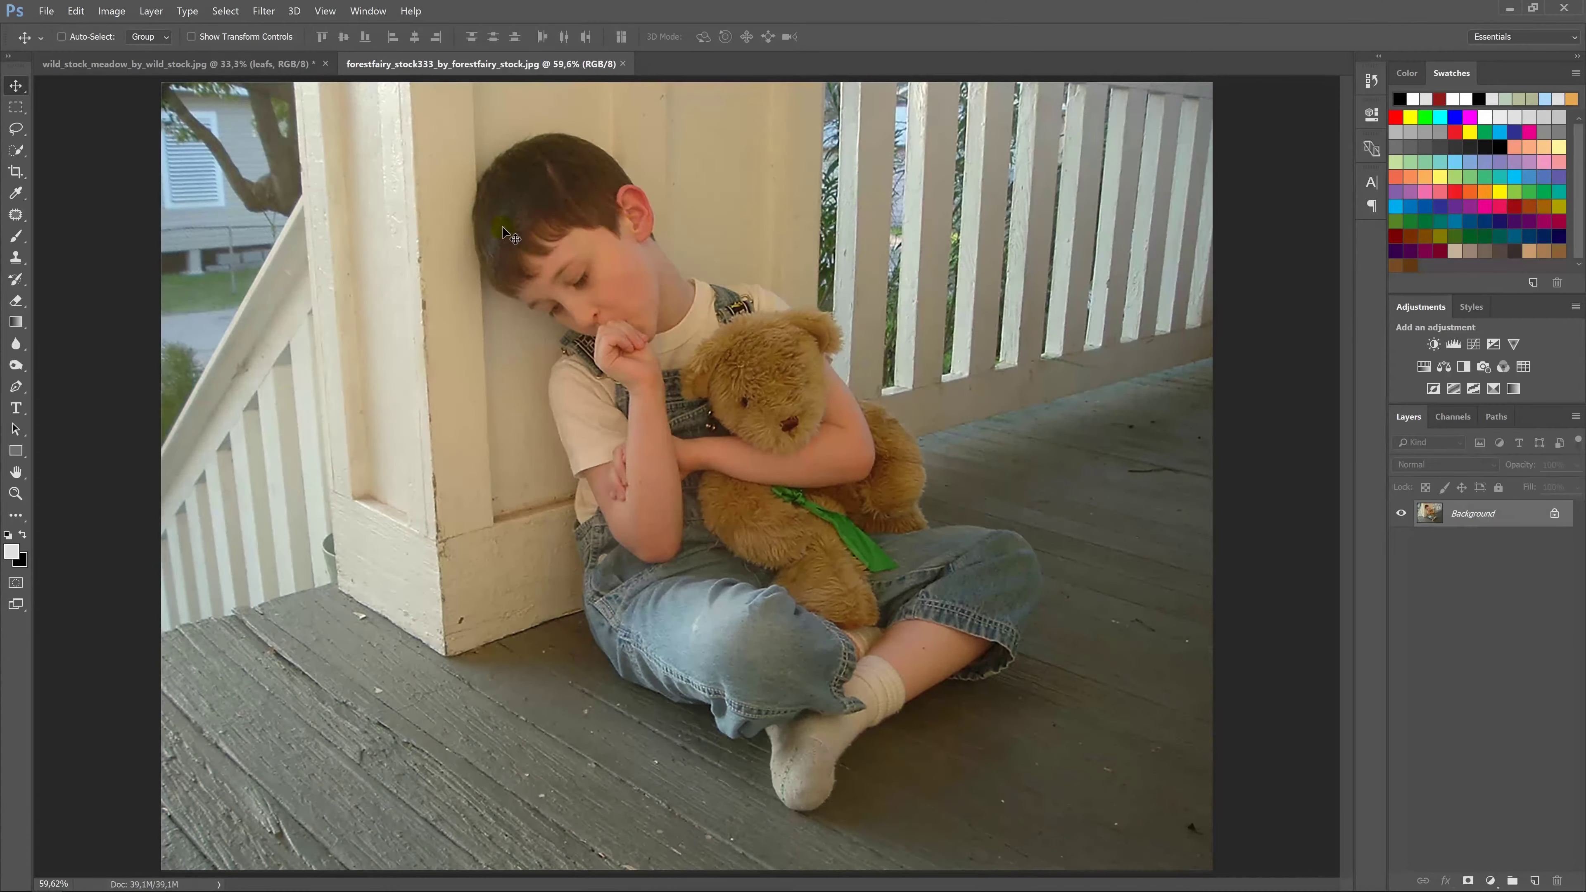
pyautogui.click(16, 387)
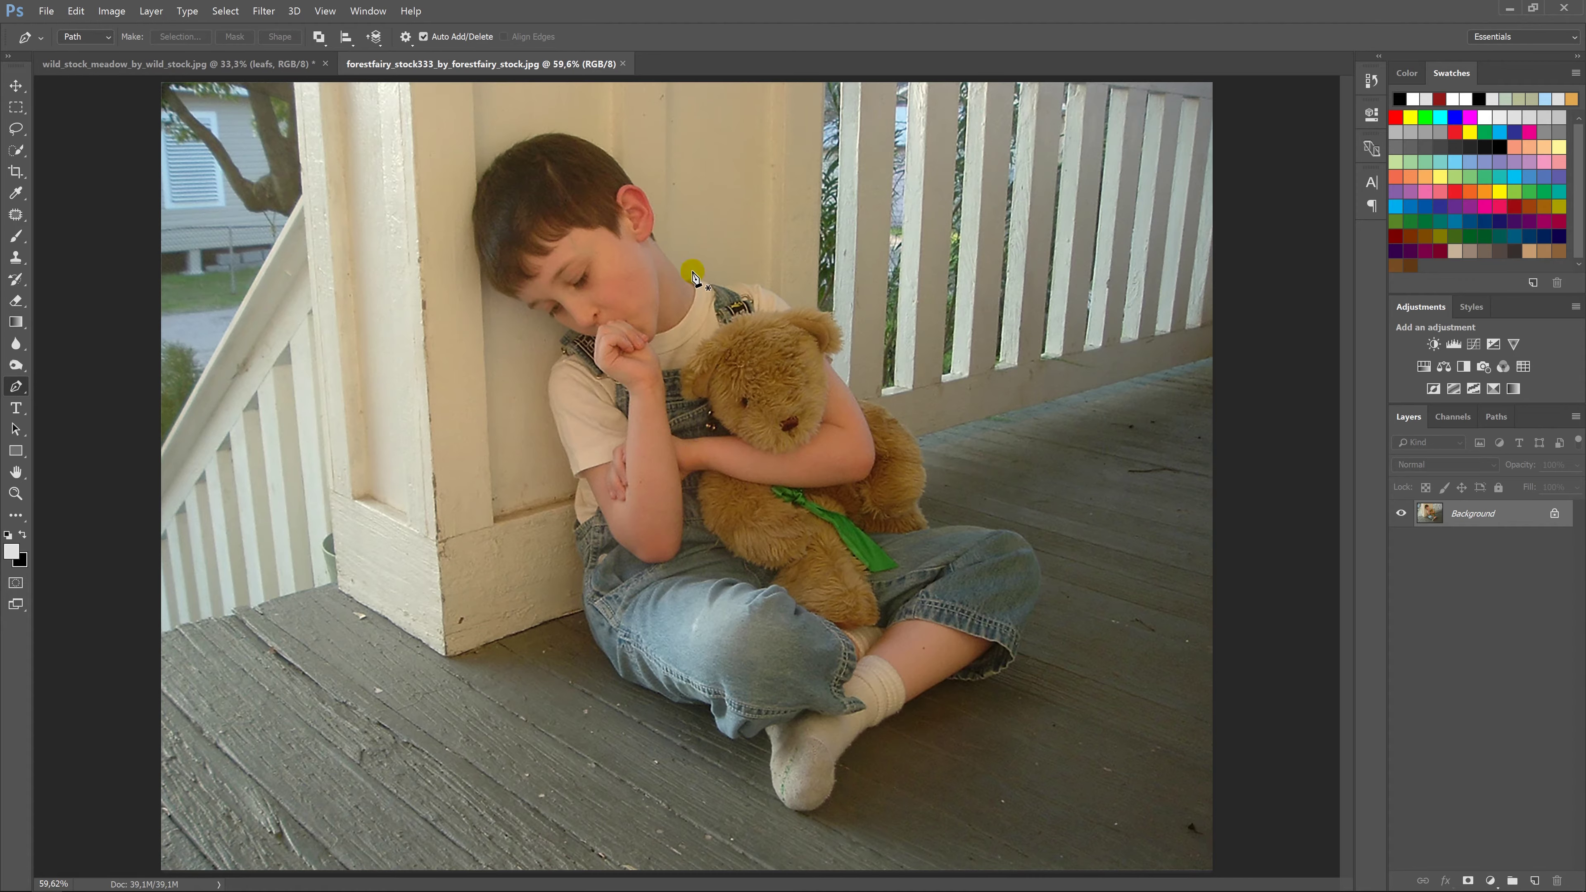
pyautogui.hotkey('ctrl', '1')
# Trace the pen path from the boy's hair around the ear, neck, shoulder and teddy's ear.
pyautogui.moveTo(690, 324); pyautogui.dragTo(765, 433)
pyautogui.click(557, 240)
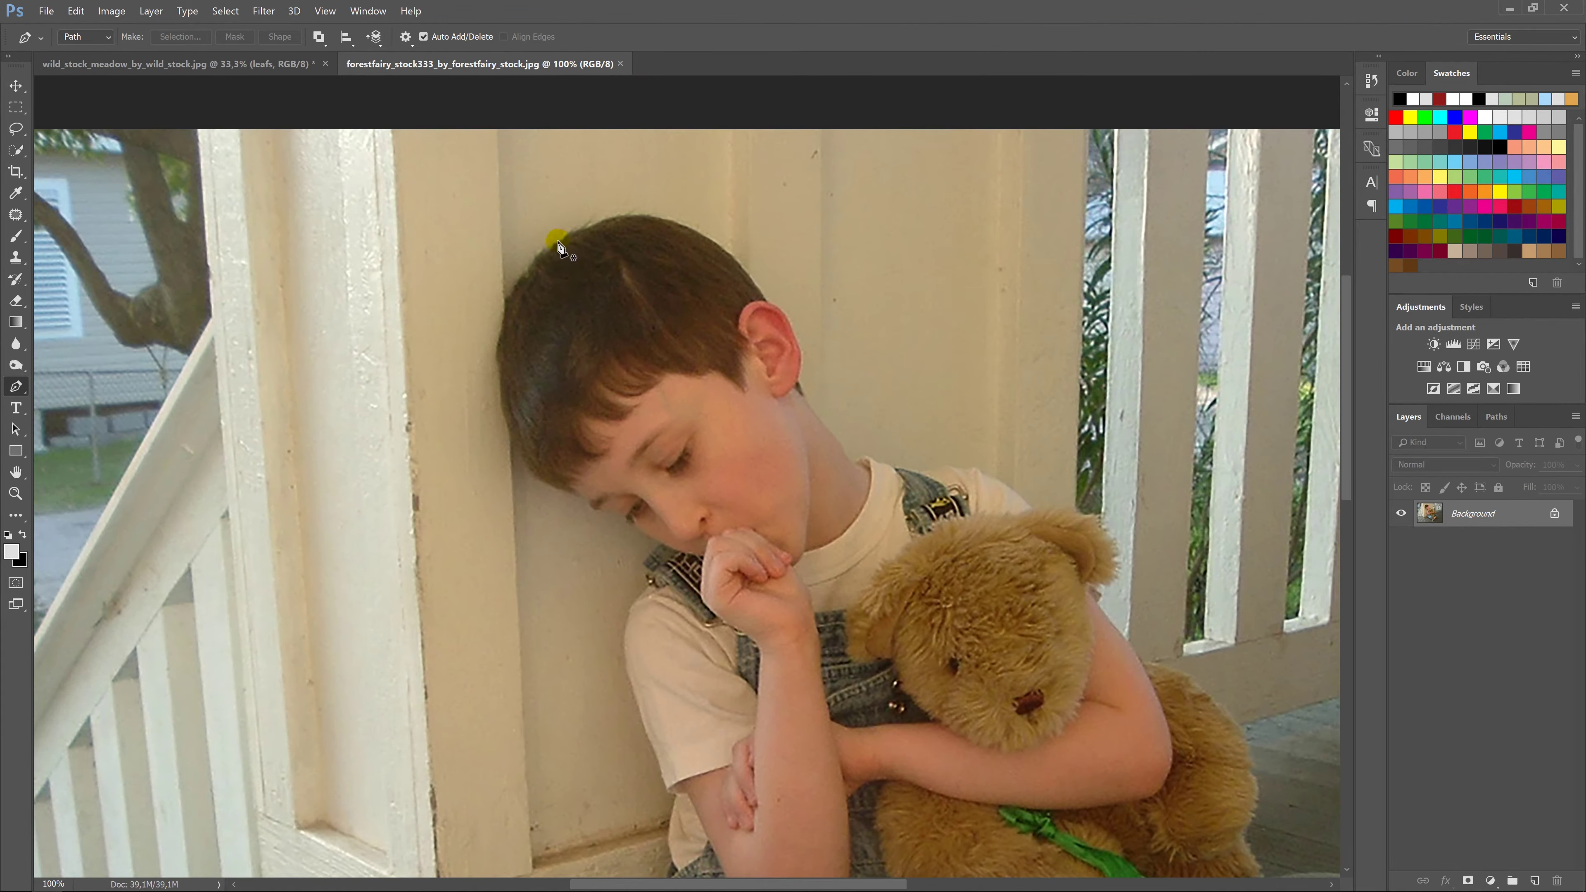
pyautogui.click(586, 229)
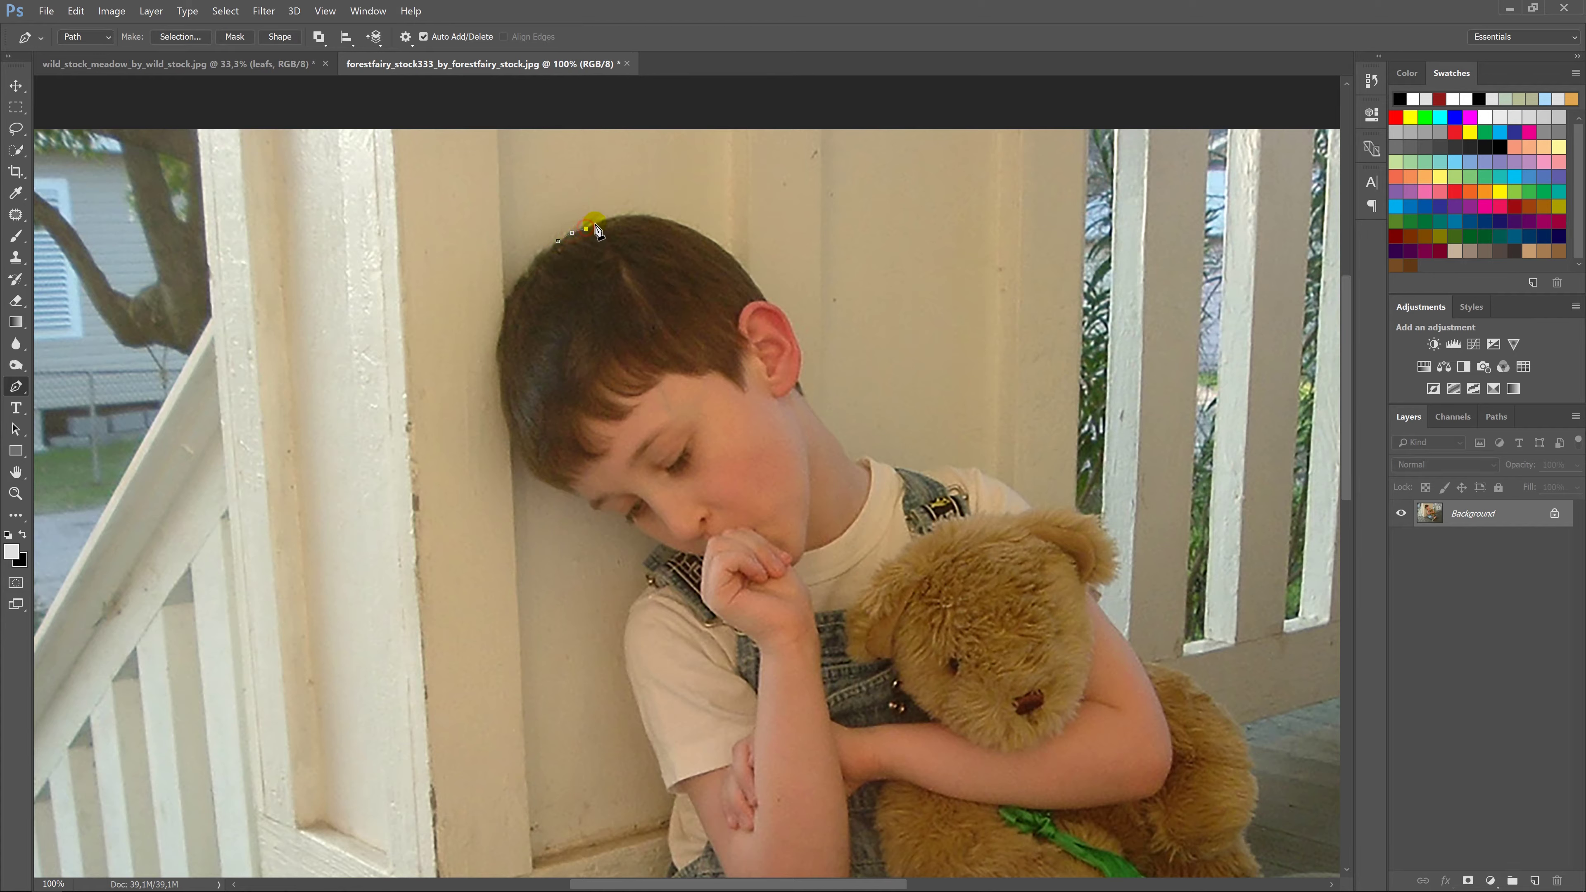
pyautogui.click(624, 215)
pyautogui.click(663, 218)
pyautogui.click(691, 228)
pyautogui.click(734, 258)
pyautogui.click(763, 294)
pyautogui.click(799, 343)
pyautogui.click(800, 367)
pyautogui.click(809, 404)
pyautogui.click(826, 426)
pyautogui.click(856, 462)
pyautogui.click(905, 469)
pyautogui.click(961, 468)
pyautogui.click(1009, 486)
pyautogui.click(1047, 506)
pyautogui.click(1096, 517)
pyautogui.click(1117, 549)
pyautogui.click(1099, 589)
# Continue the path along the bear's arm and back to the knee's outer edge.
pyautogui.moveTo(1062, 618); pyautogui.dragTo(831, 438)
pyautogui.click(883, 455)
pyautogui.click(915, 484)
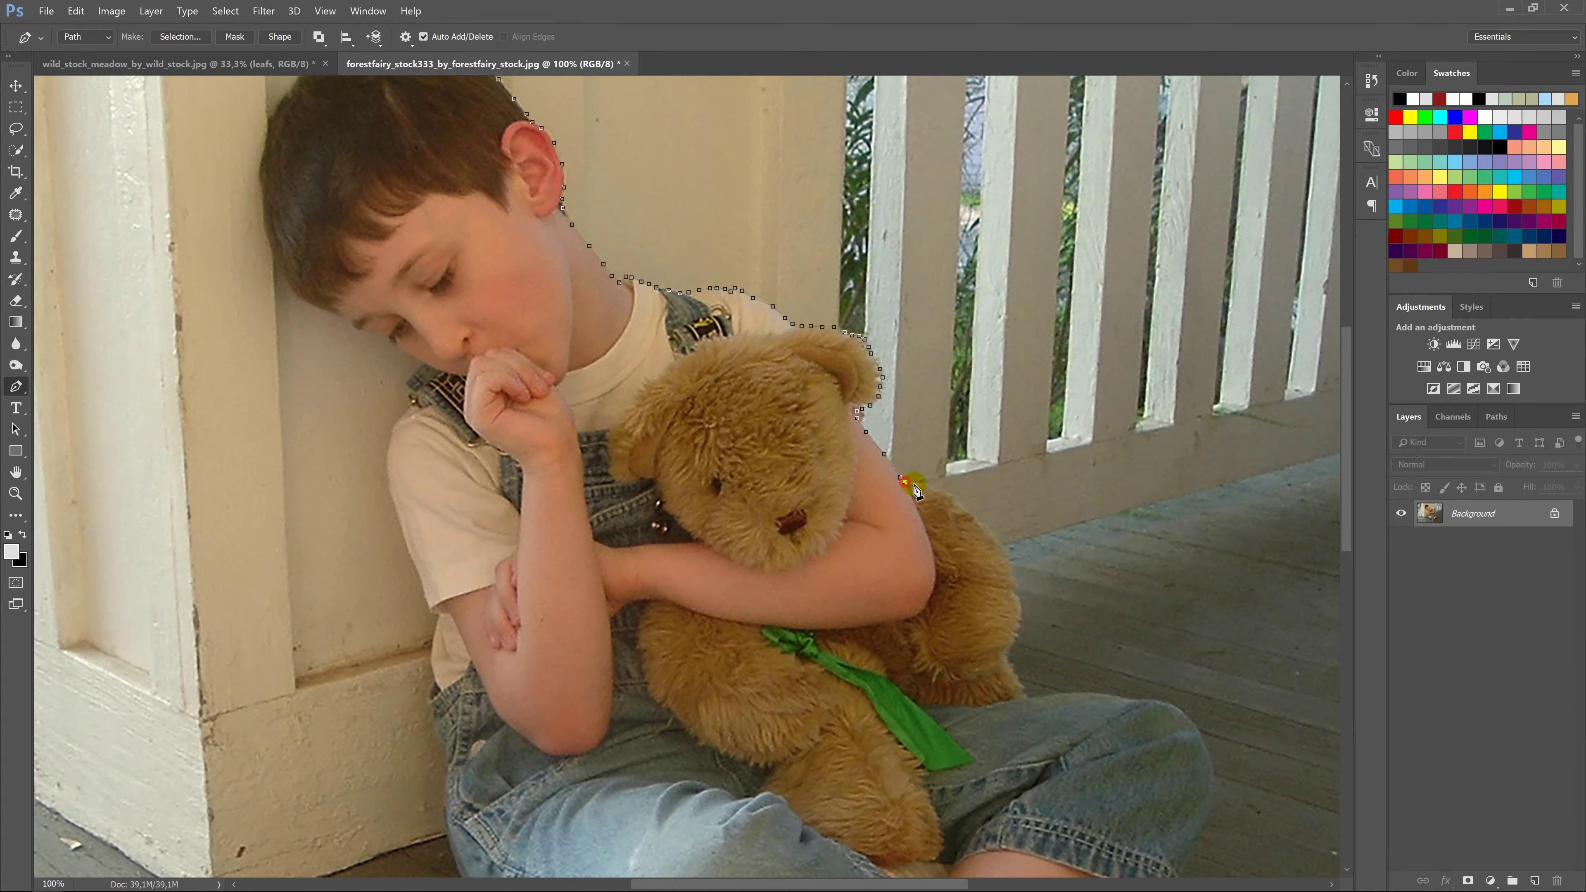
pyautogui.click(961, 504)
pyautogui.click(993, 535)
pyautogui.click(1014, 590)
pyautogui.click(1021, 617)
pyautogui.click(1018, 628)
pyautogui.click(1086, 693)
pyautogui.click(1119, 697)
pyautogui.click(1198, 729)
# Trace the path along the leg and around the sock's toe and back up.
pyautogui.moveTo(1198, 731); pyautogui.dragTo(1140, 573)
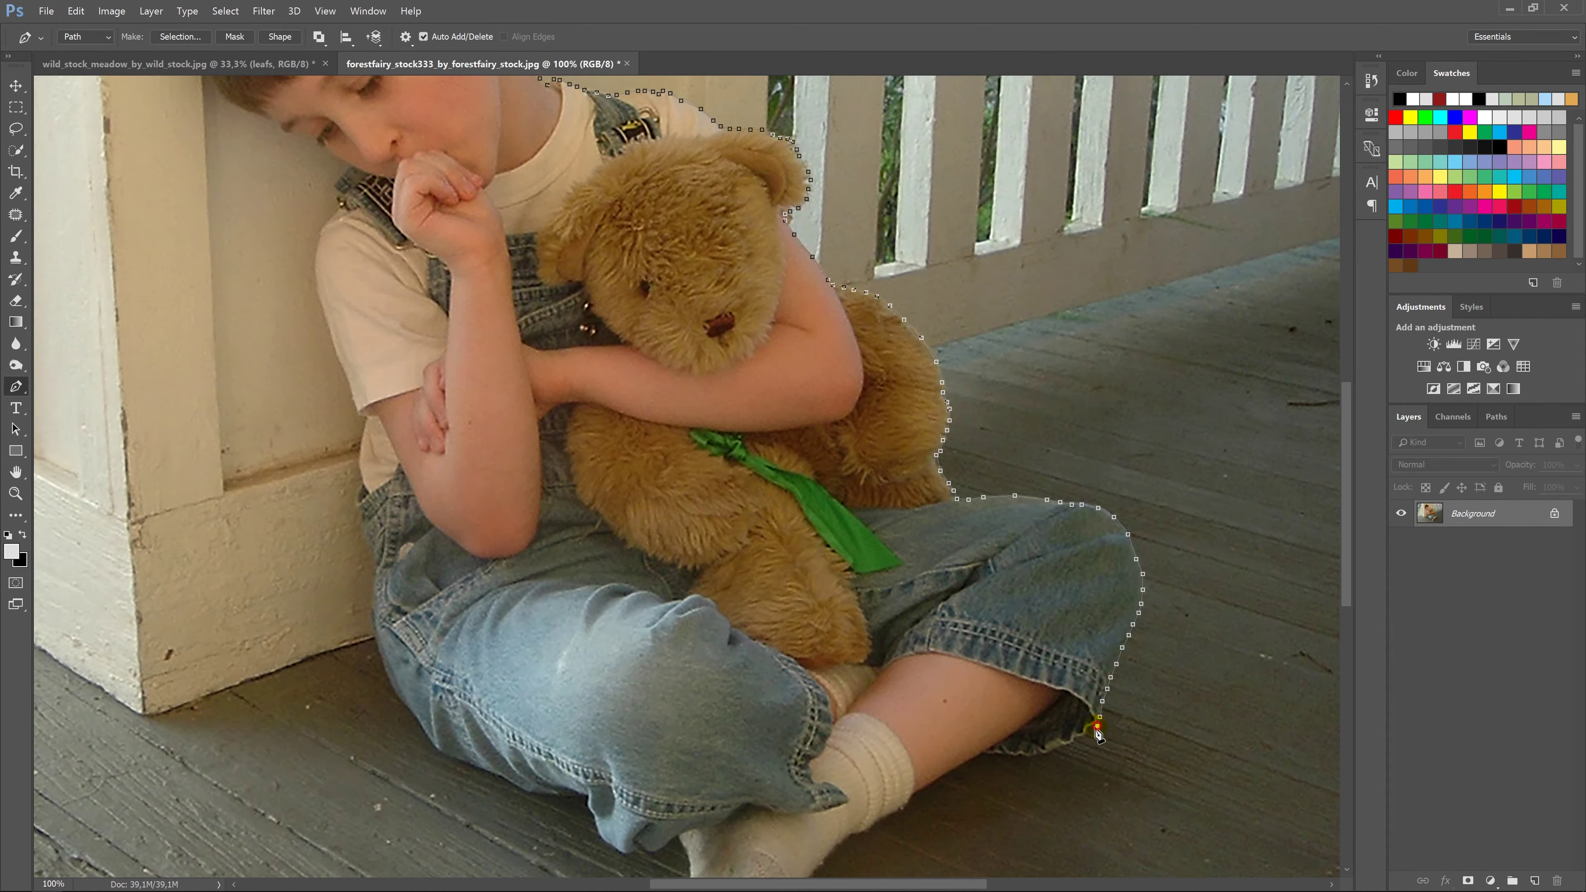
pyautogui.moveTo(993, 758); pyautogui.dragTo(986, 573)
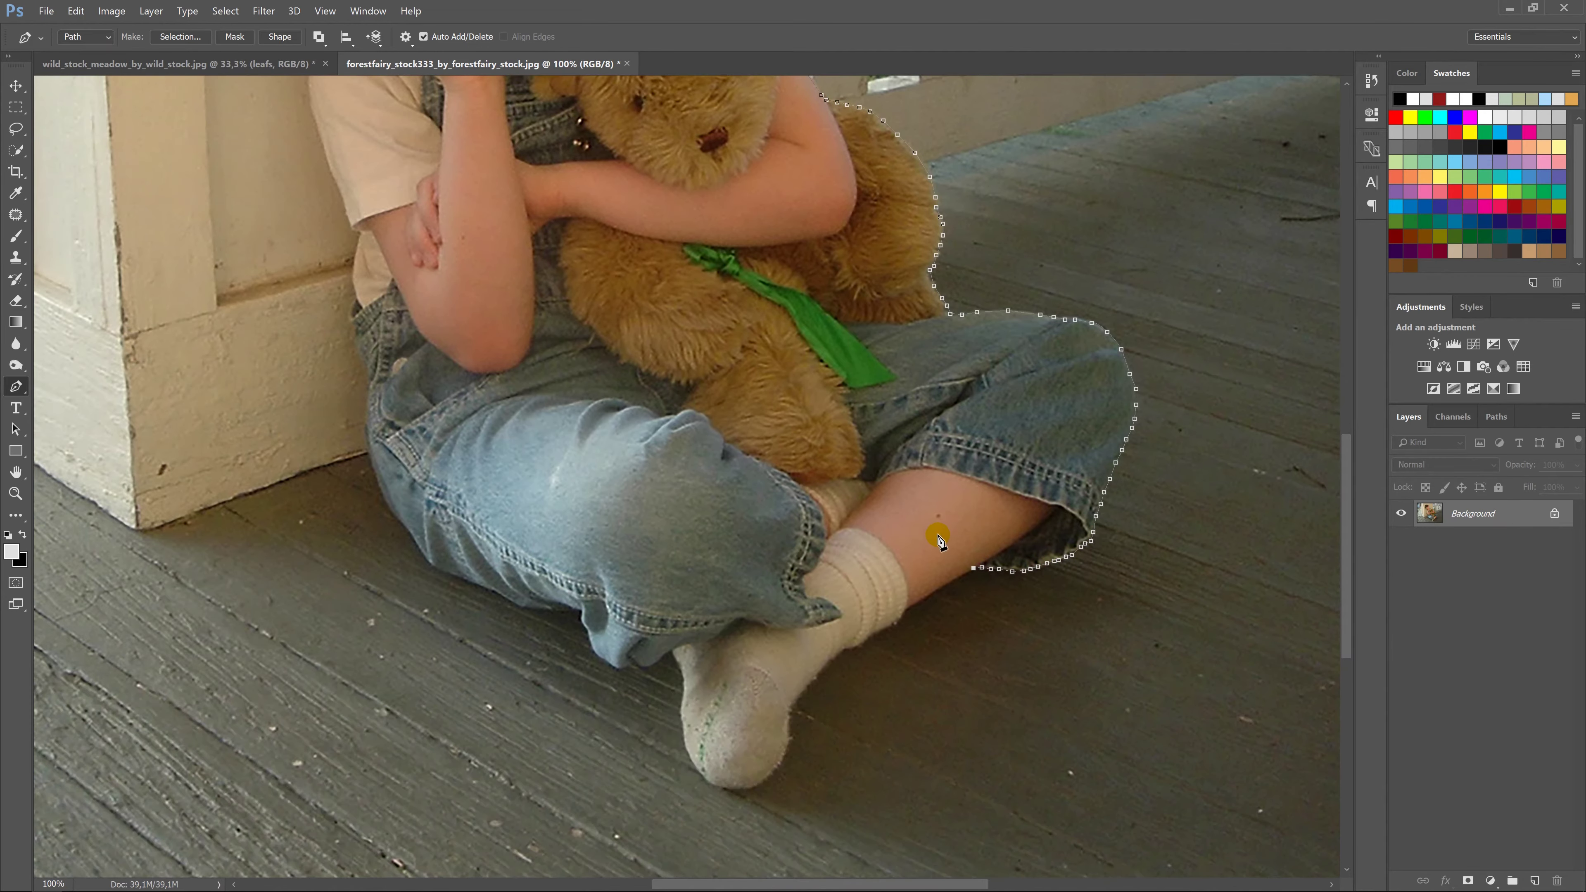
pyautogui.click(966, 572)
pyautogui.click(929, 594)
pyautogui.click(902, 618)
pyautogui.click(885, 627)
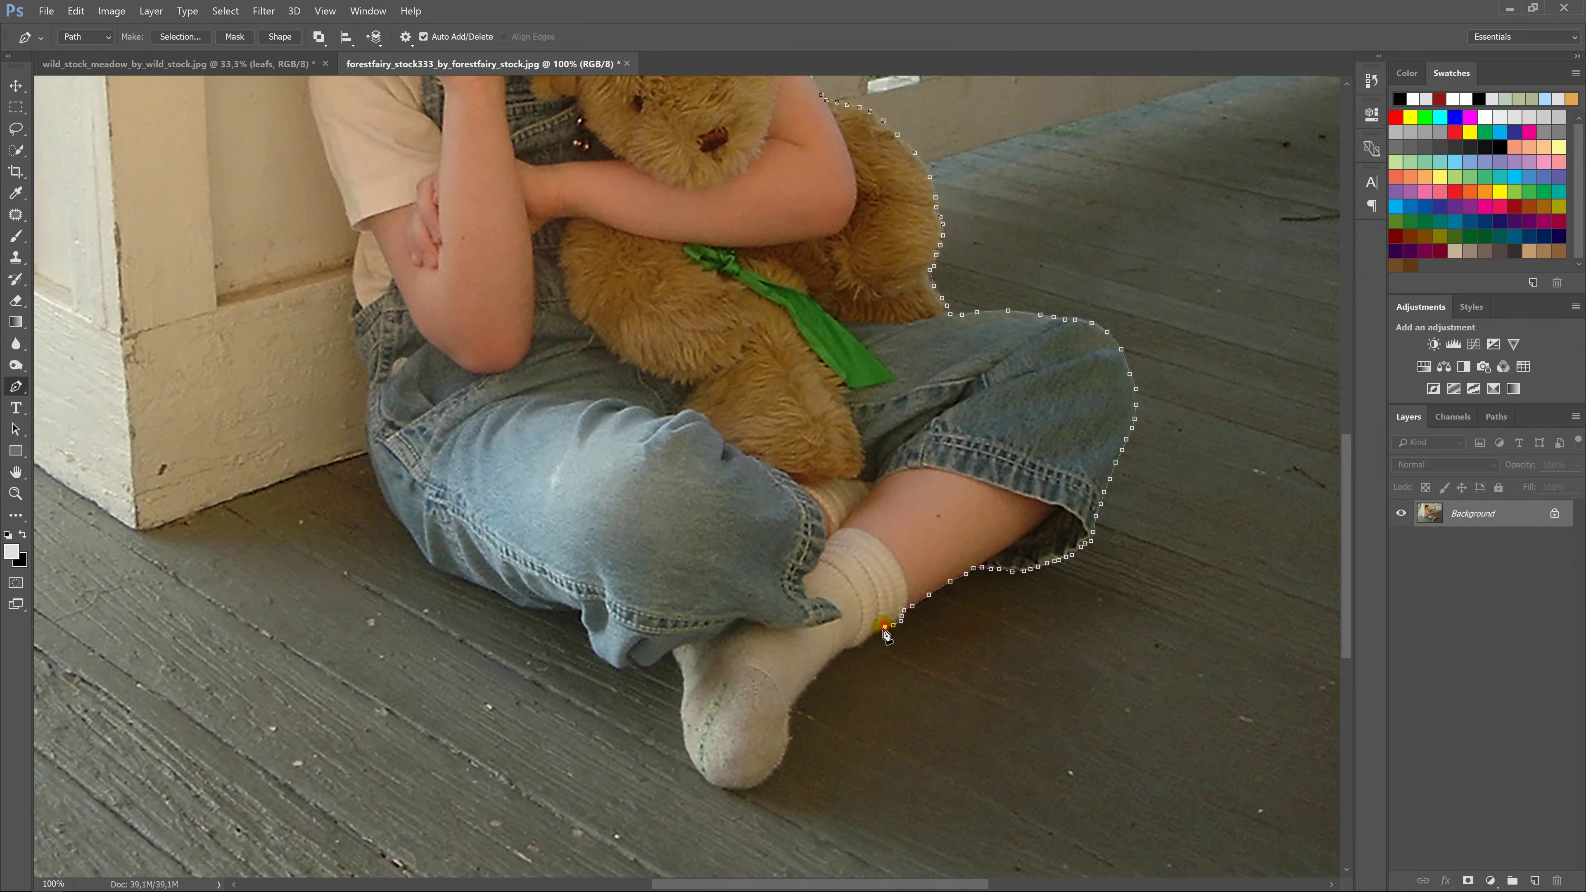
pyautogui.click(843, 649)
pyautogui.click(796, 698)
pyautogui.click(789, 733)
pyautogui.click(779, 763)
pyautogui.click(764, 782)
pyautogui.click(706, 783)
pyautogui.click(679, 705)
pyautogui.click(679, 670)
pyautogui.click(673, 653)
# Trace the path along and up the edge of the jeans.
pyautogui.click(628, 667)
pyautogui.click(606, 663)
pyautogui.click(581, 613)
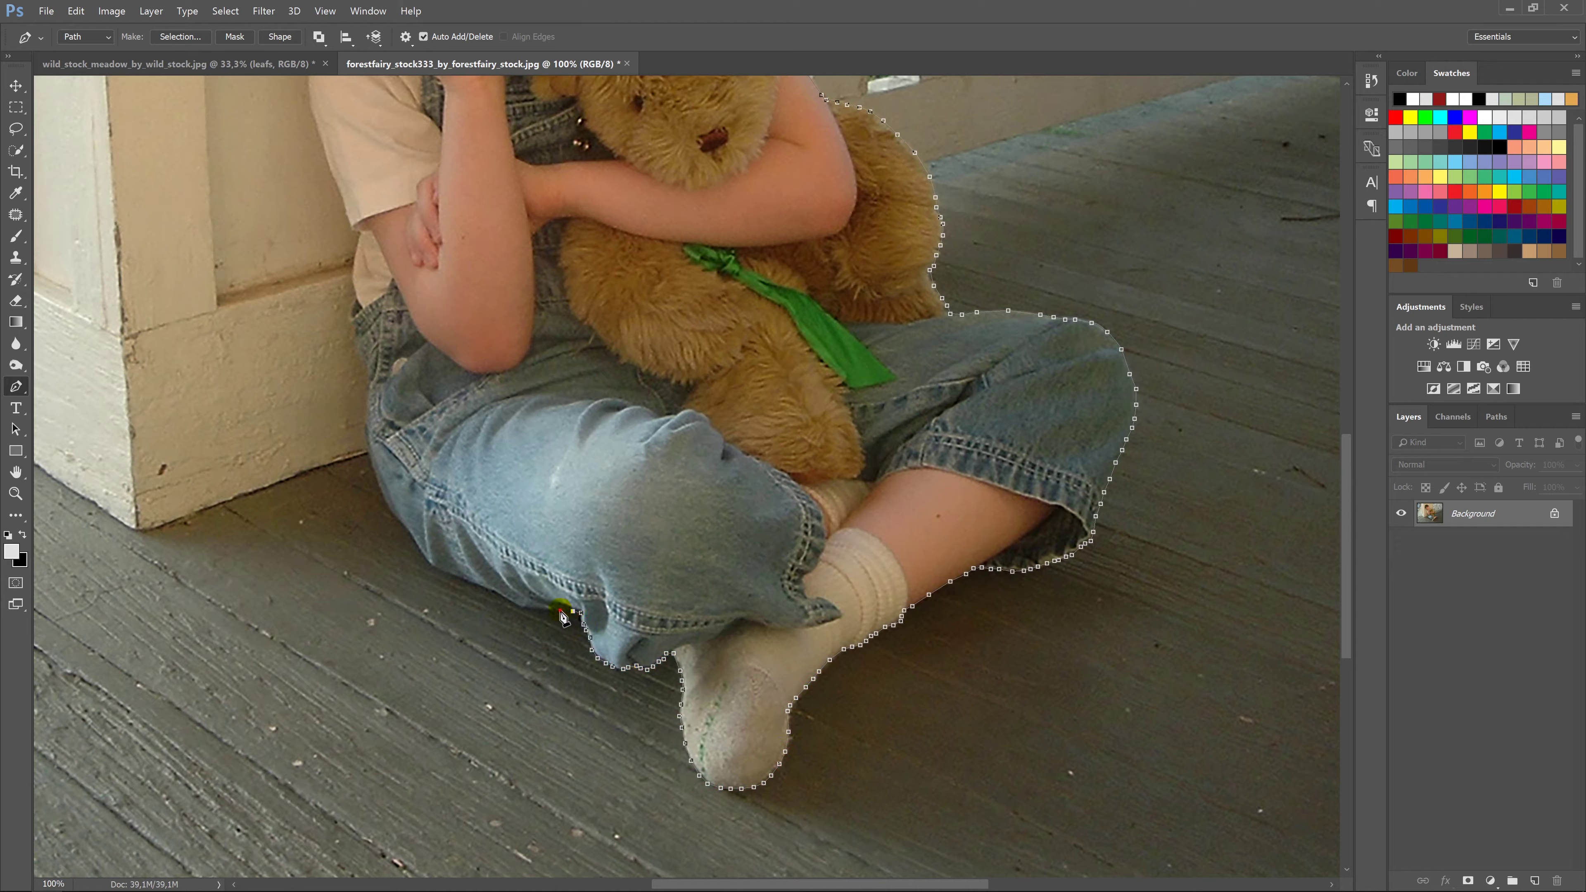
pyautogui.click(527, 609)
pyautogui.moveTo(516, 611); pyautogui.dragTo(698, 638)
pyautogui.click(684, 626)
pyautogui.click(660, 614)
pyautogui.click(613, 592)
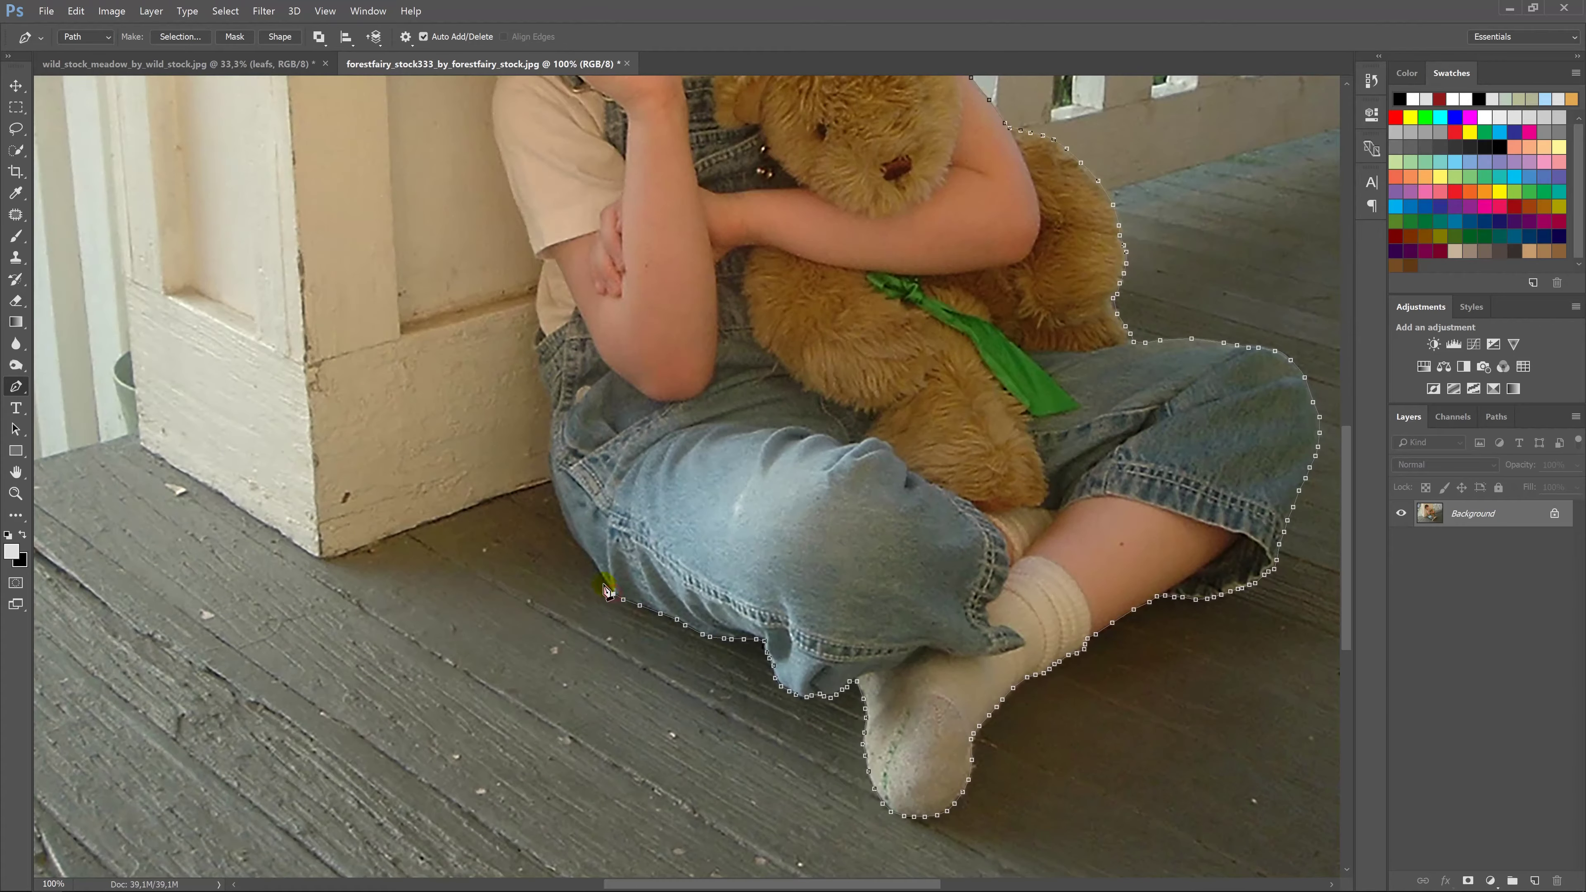
pyautogui.click(582, 550)
pyautogui.moveTo(574, 508); pyautogui.dragTo(754, 641)
pyautogui.click(739, 643)
pyautogui.click(728, 593)
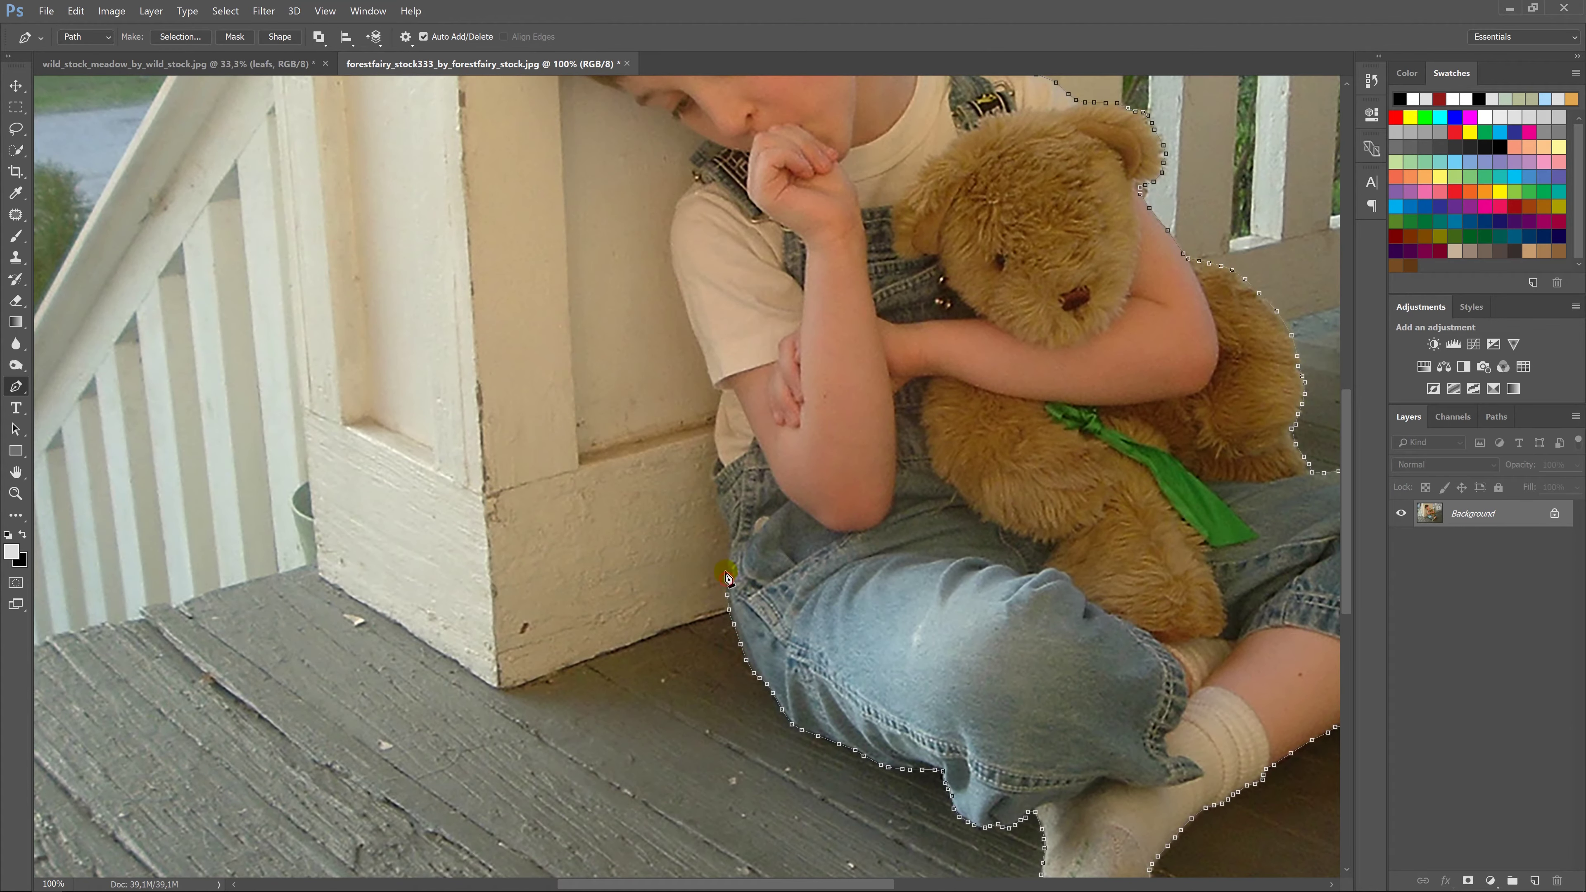
pyautogui.click(730, 540)
pyautogui.click(726, 505)
pyautogui.click(717, 476)
# Trace the path up the edge of the boy's shirt.
pyautogui.moveTo(719, 451); pyautogui.dragTo(779, 562)
pyautogui.click(777, 541)
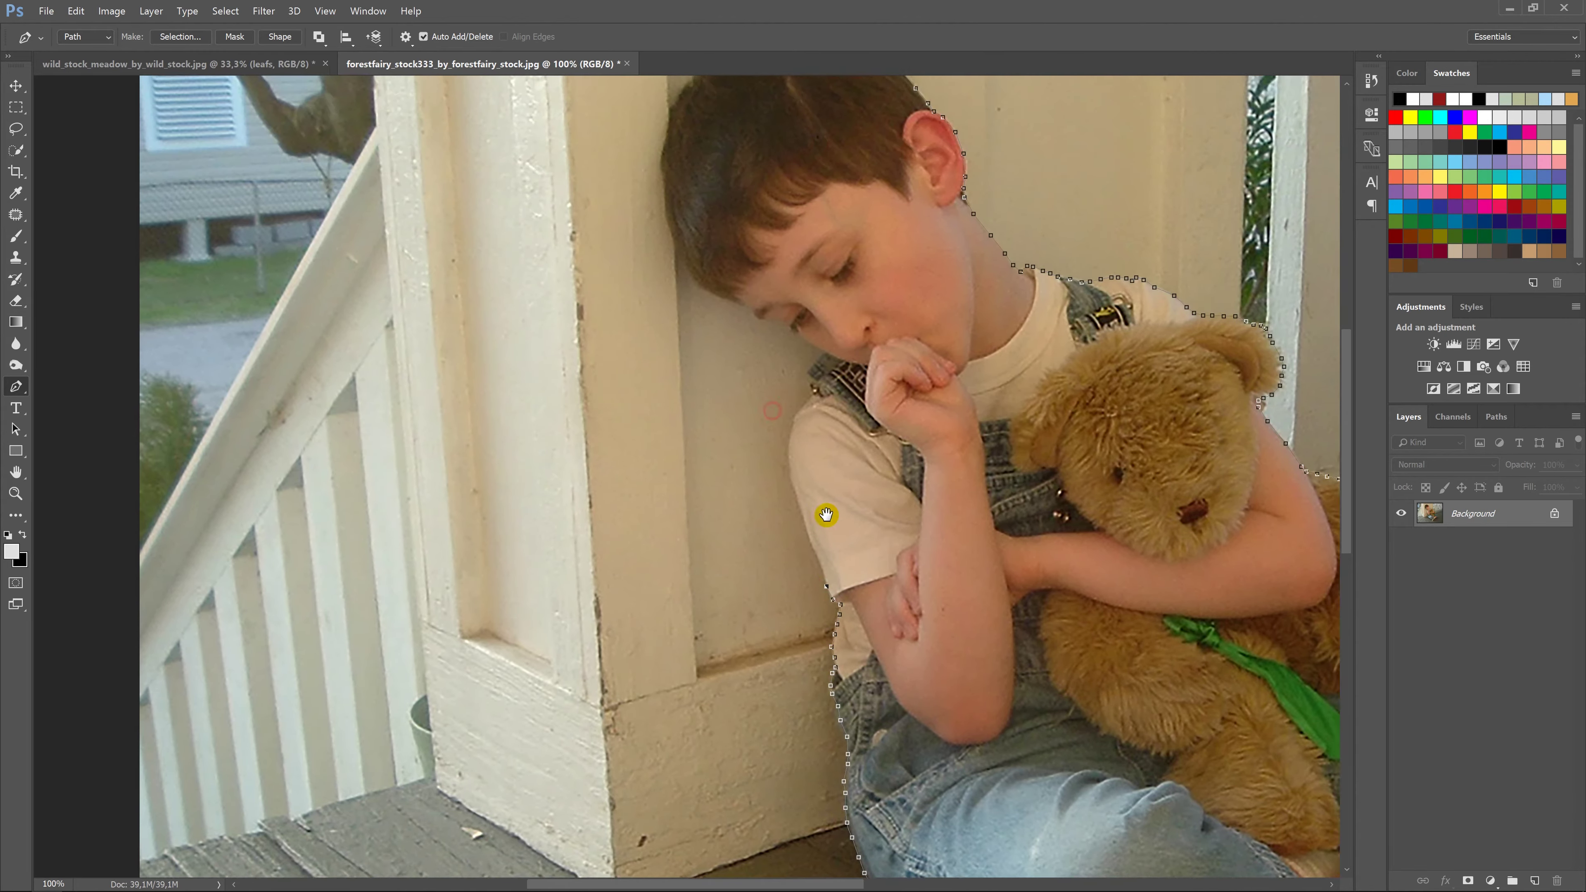
pyautogui.moveTo(782, 500); pyautogui.dragTo(854, 628)
pyautogui.click(837, 595)
pyautogui.click(826, 566)
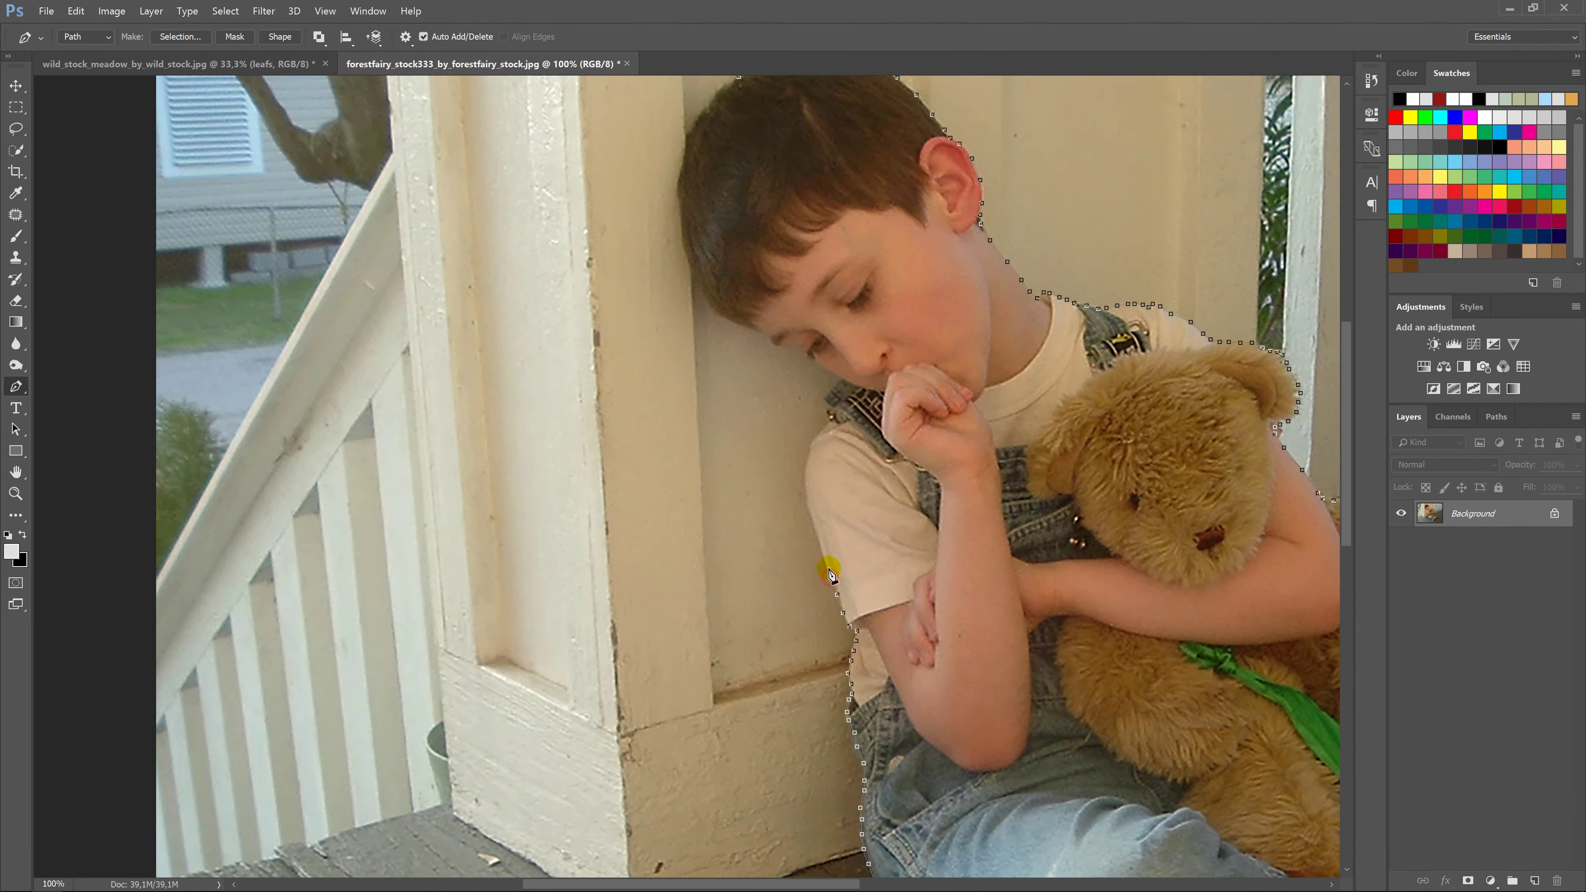
pyautogui.click(813, 527)
pyautogui.click(804, 488)
pyautogui.click(806, 469)
pyautogui.click(811, 441)
pyautogui.click(821, 426)
# Trace the path along the jaw and hair, closing it over the boy's head.
pyautogui.moveTo(827, 409); pyautogui.dragTo(994, 505)
pyautogui.click(970, 486)
pyautogui.click(961, 481)
pyautogui.click(946, 480)
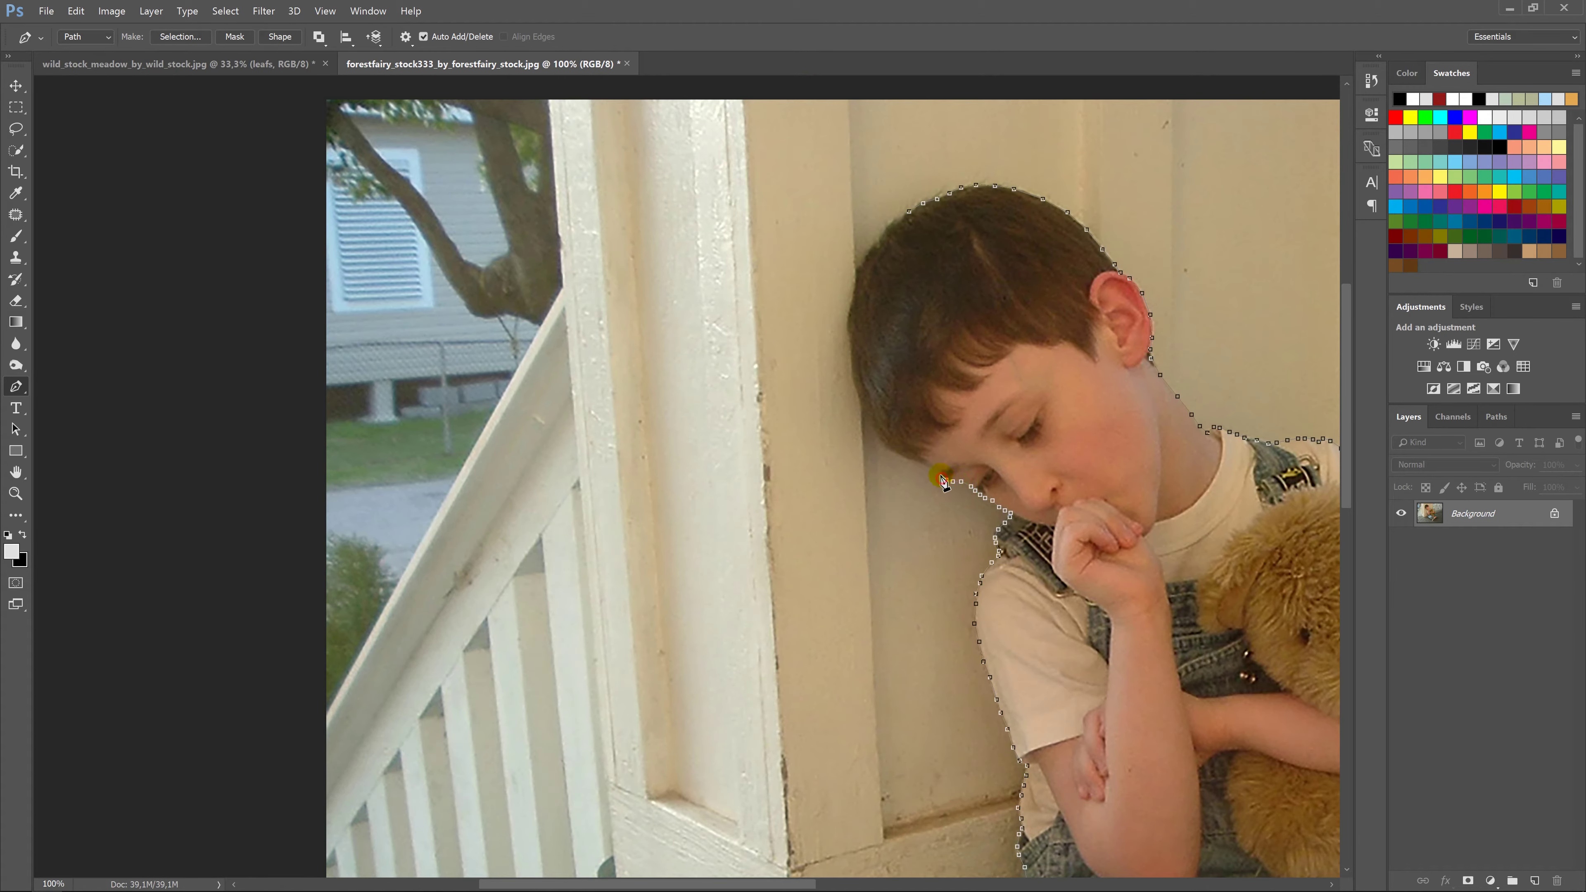
pyautogui.click(911, 459)
pyautogui.moveTo(872, 427); pyautogui.dragTo(1035, 641)
pyautogui.click(1022, 612)
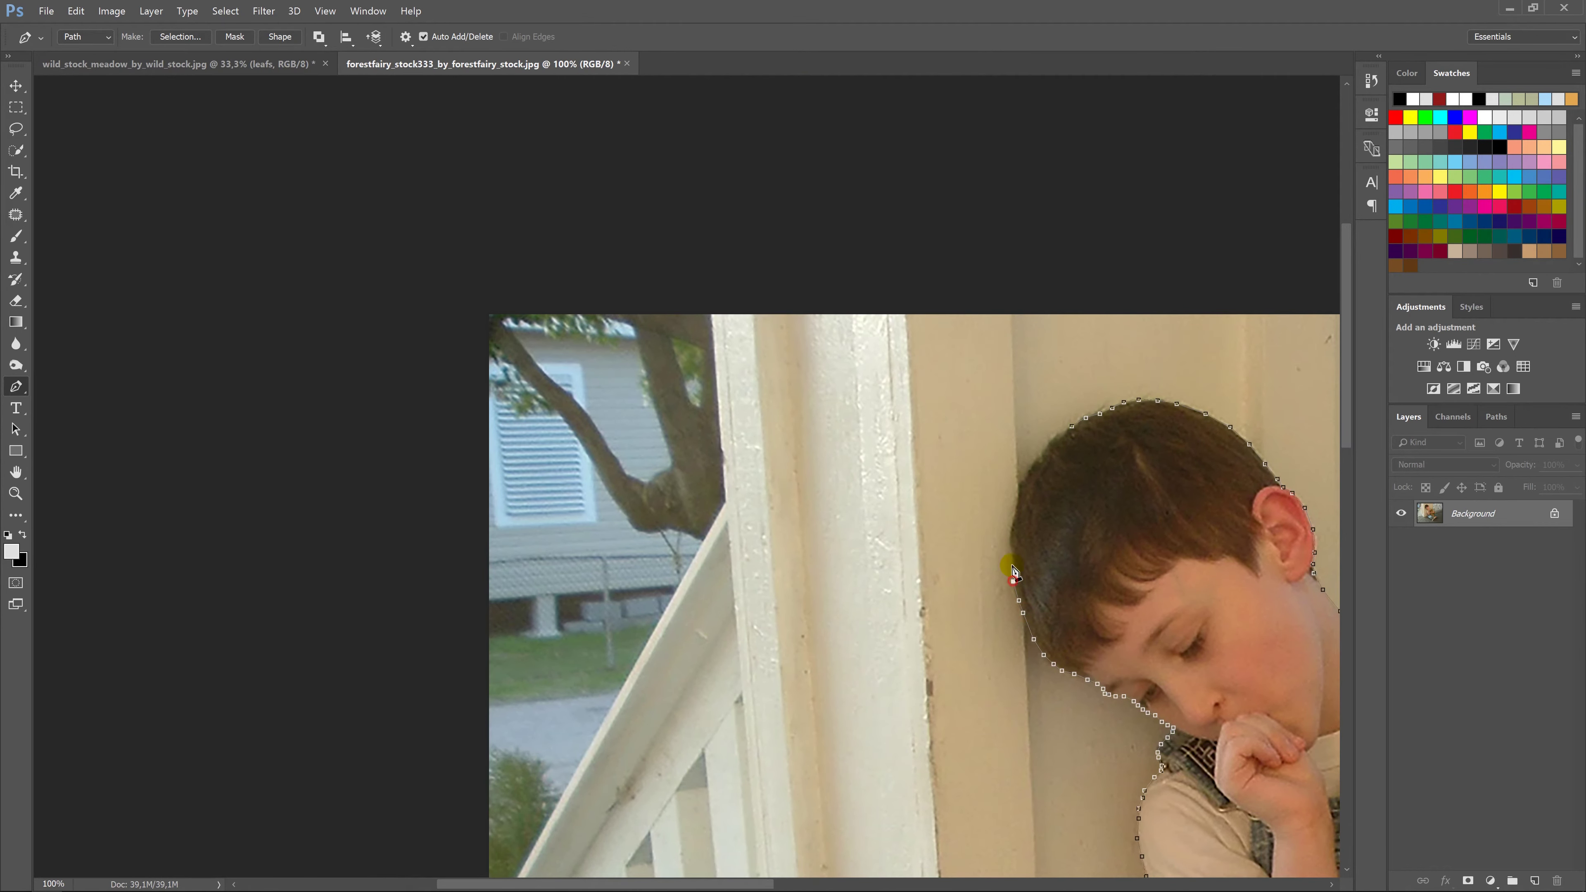
pyautogui.click(1012, 582)
pyautogui.click(1010, 553)
pyautogui.click(1014, 518)
# Convert the closed boy path into a selection, dismissing an error message.
pyautogui.hotkey('ctrl', '0')
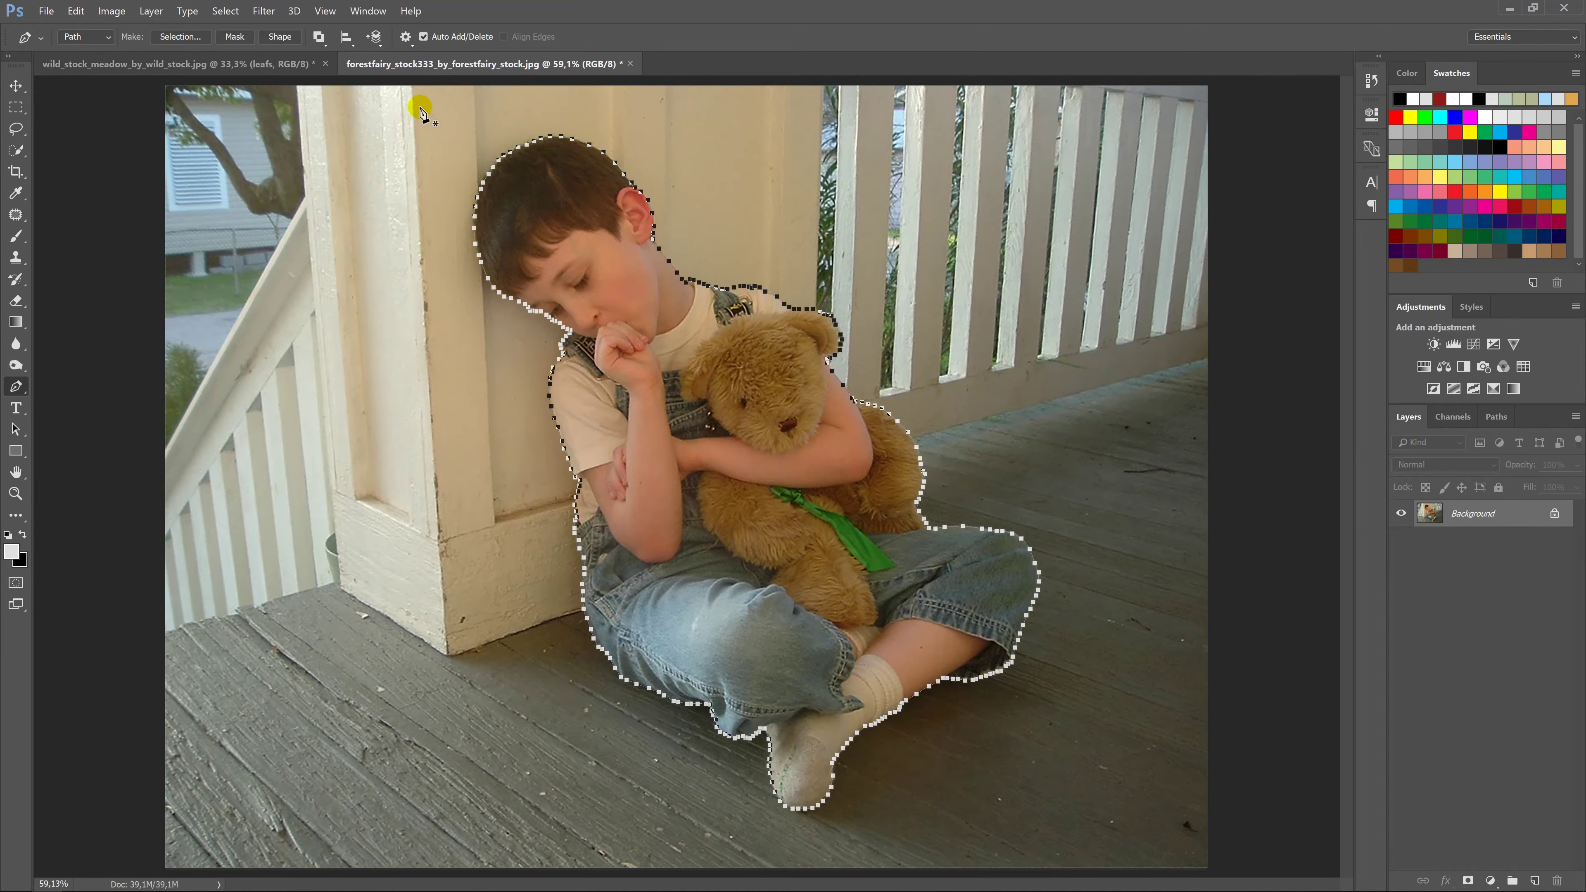
pyautogui.click(195, 39)
pyautogui.click(883, 266)
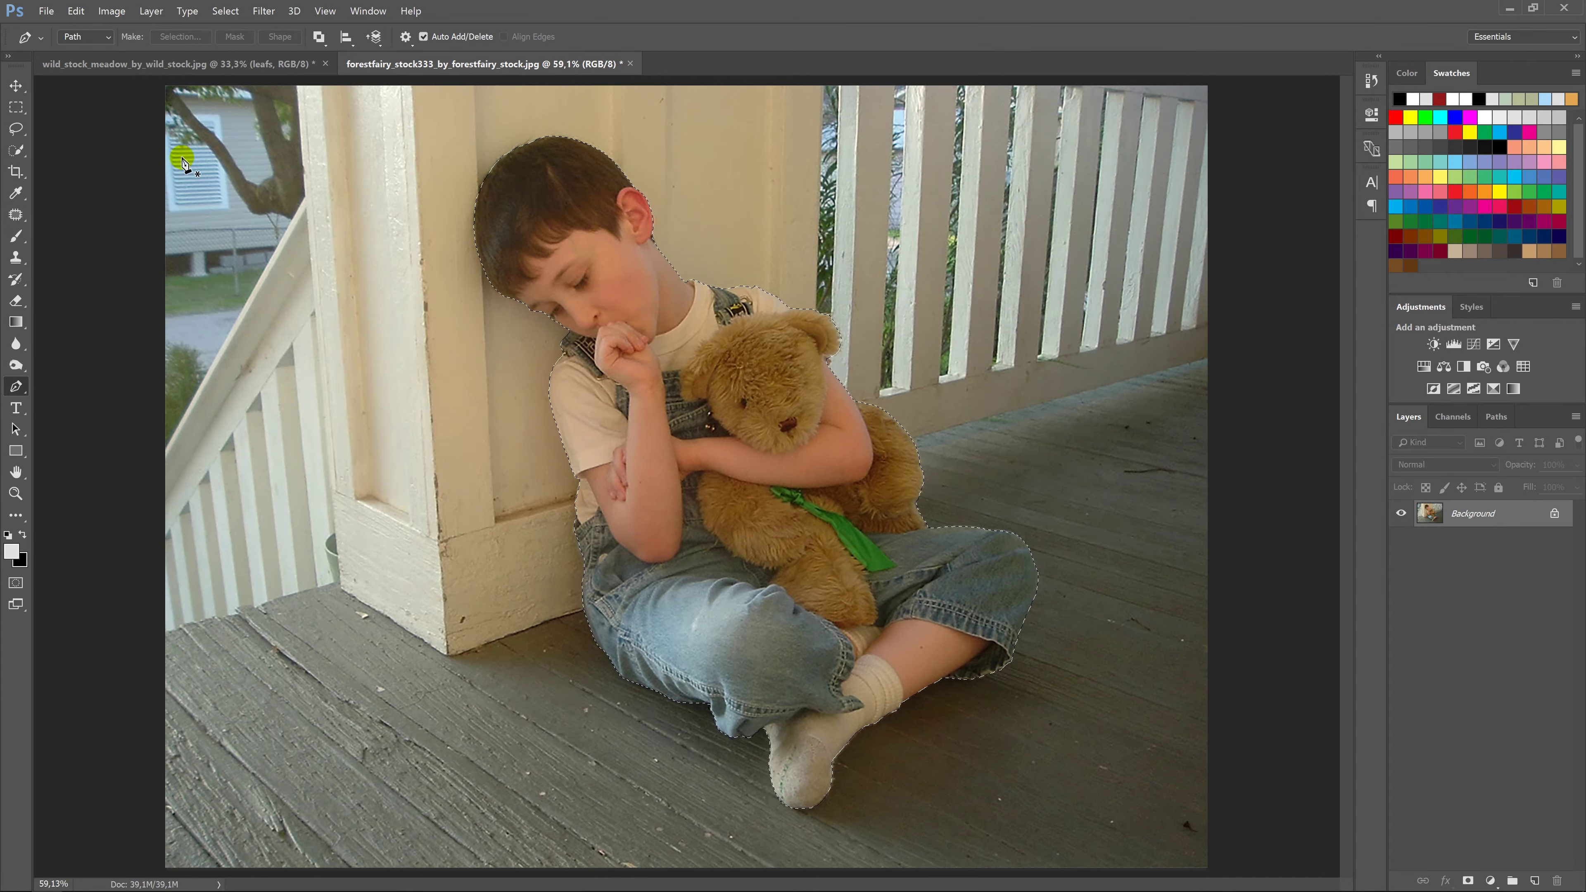
pyautogui.click(16, 150)
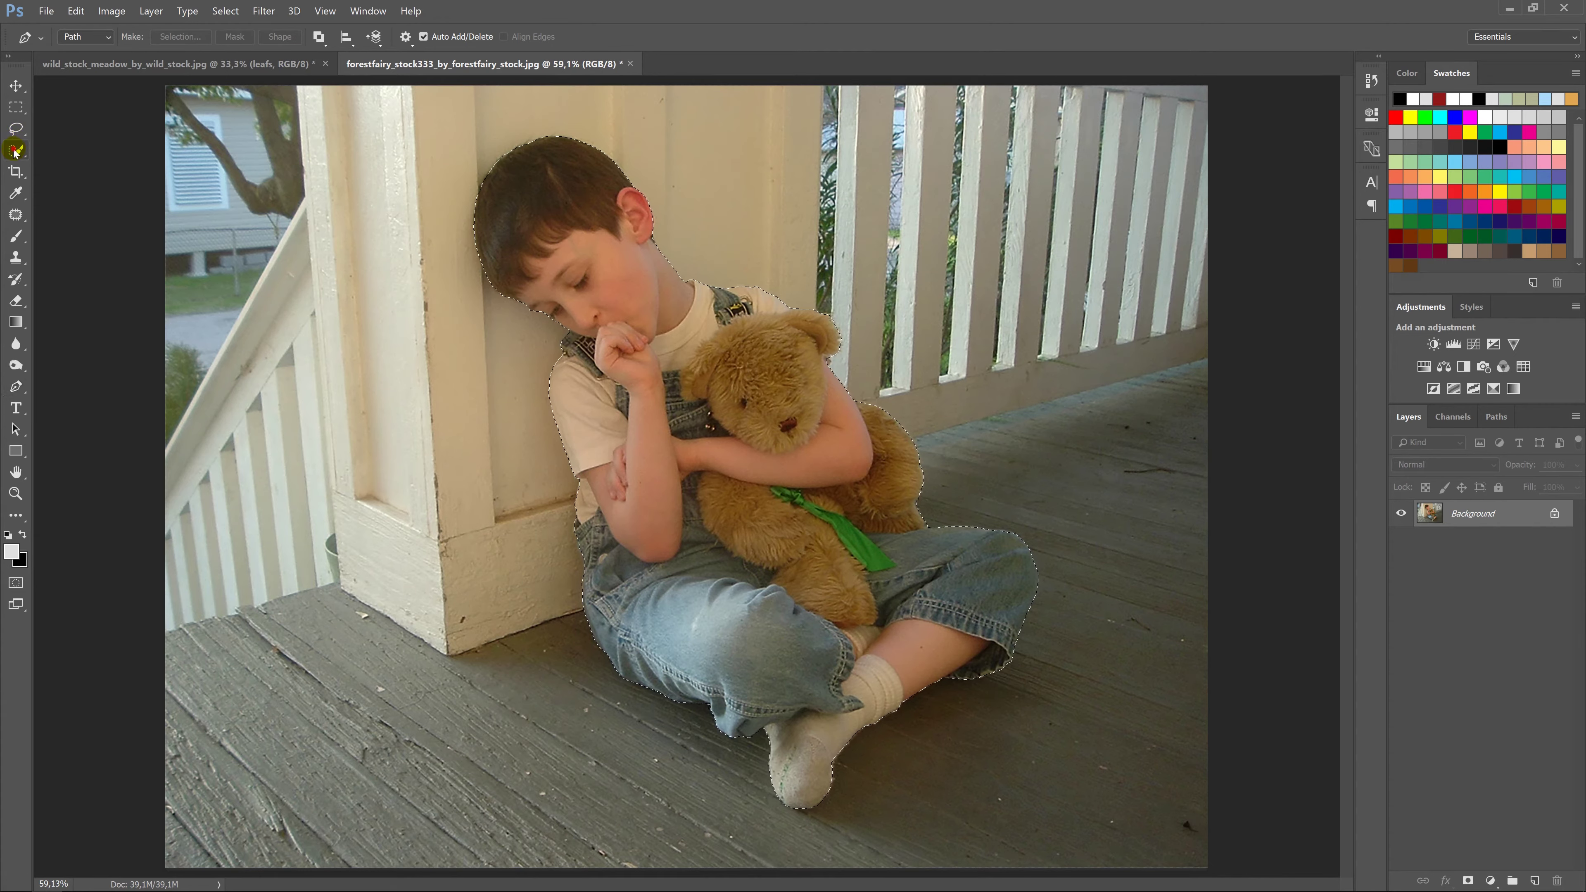
pyautogui.click(775, 333)
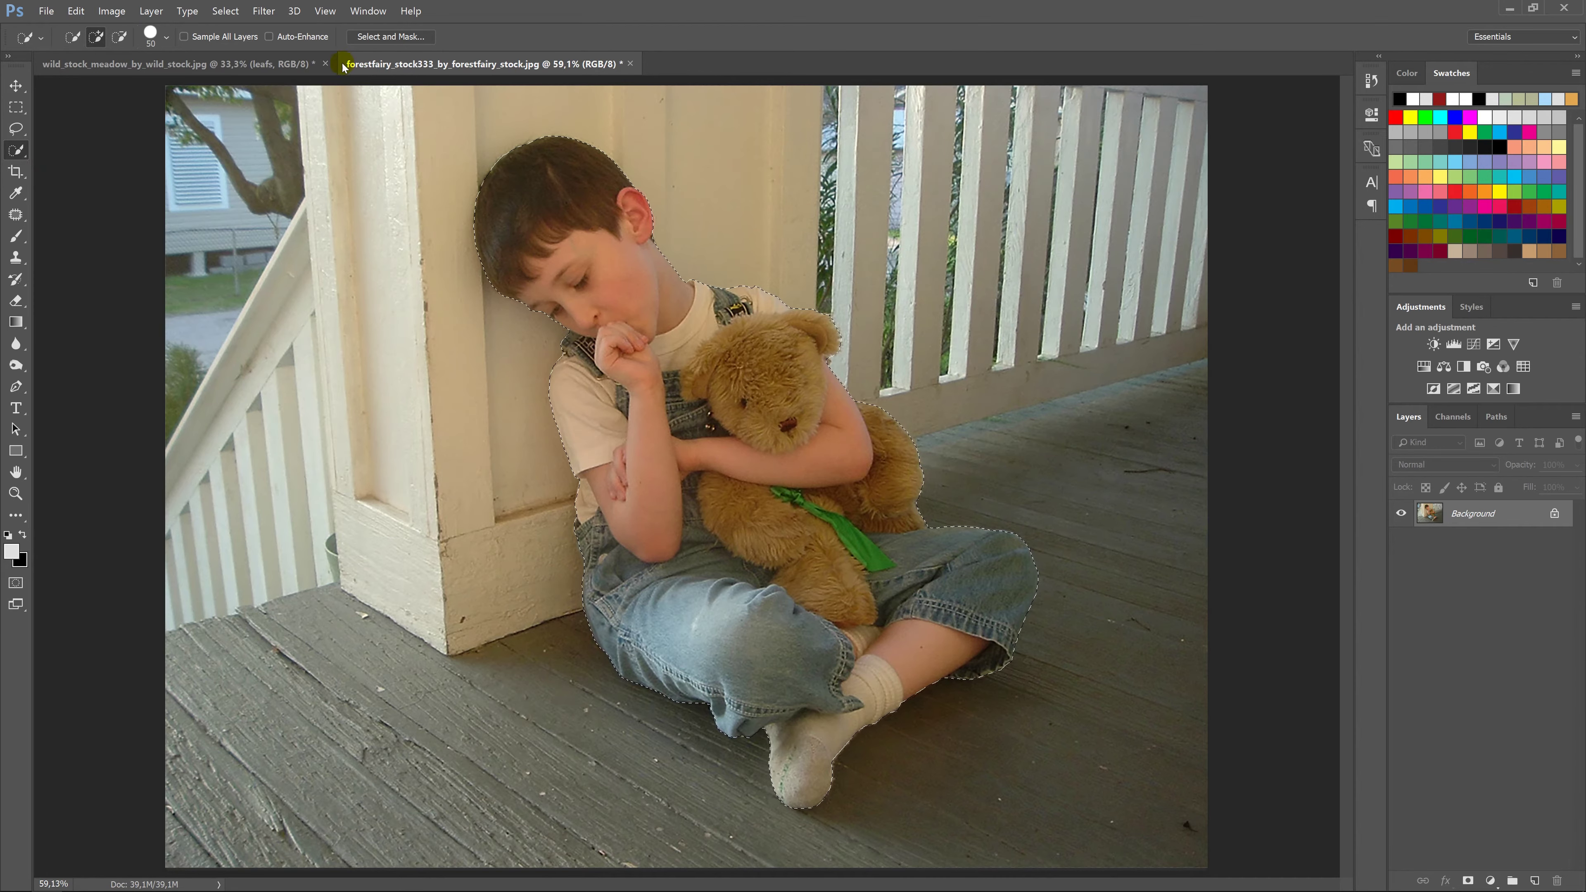
# Refine the edge in Select and Mask with Smart Radius off, then copy the boy to a new layer.
pyautogui.click(391, 36)
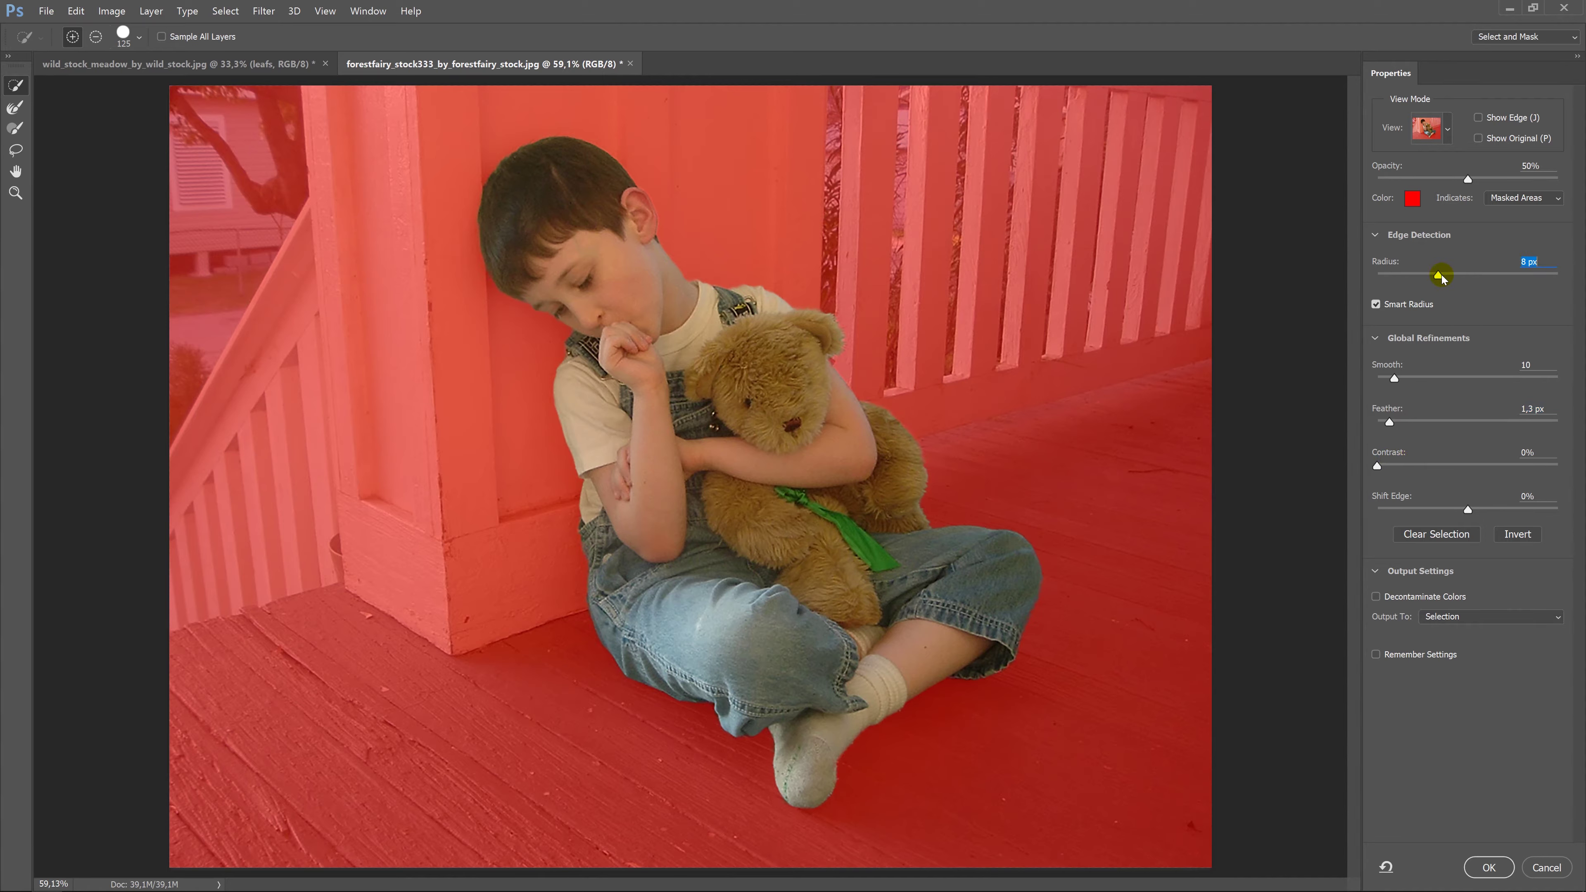
pyautogui.click(1436, 304)
pyautogui.click(1486, 869)
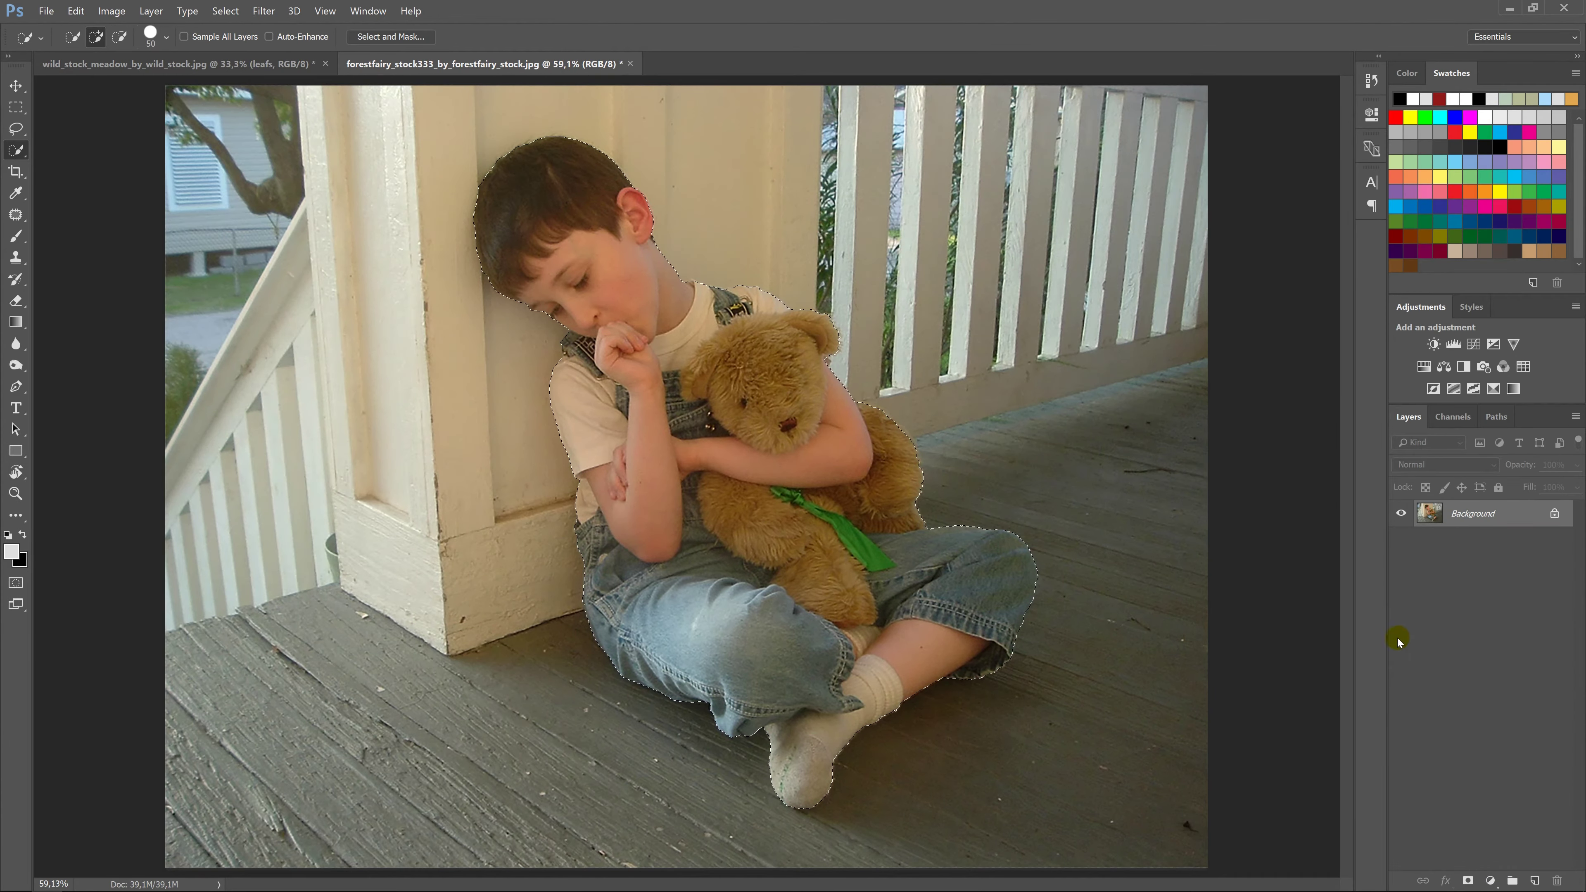
pyautogui.hotkey('ctrl', 'j')
# Drag the boy's layer into the meadow composite with the Move tool.
pyautogui.click(1461, 530)
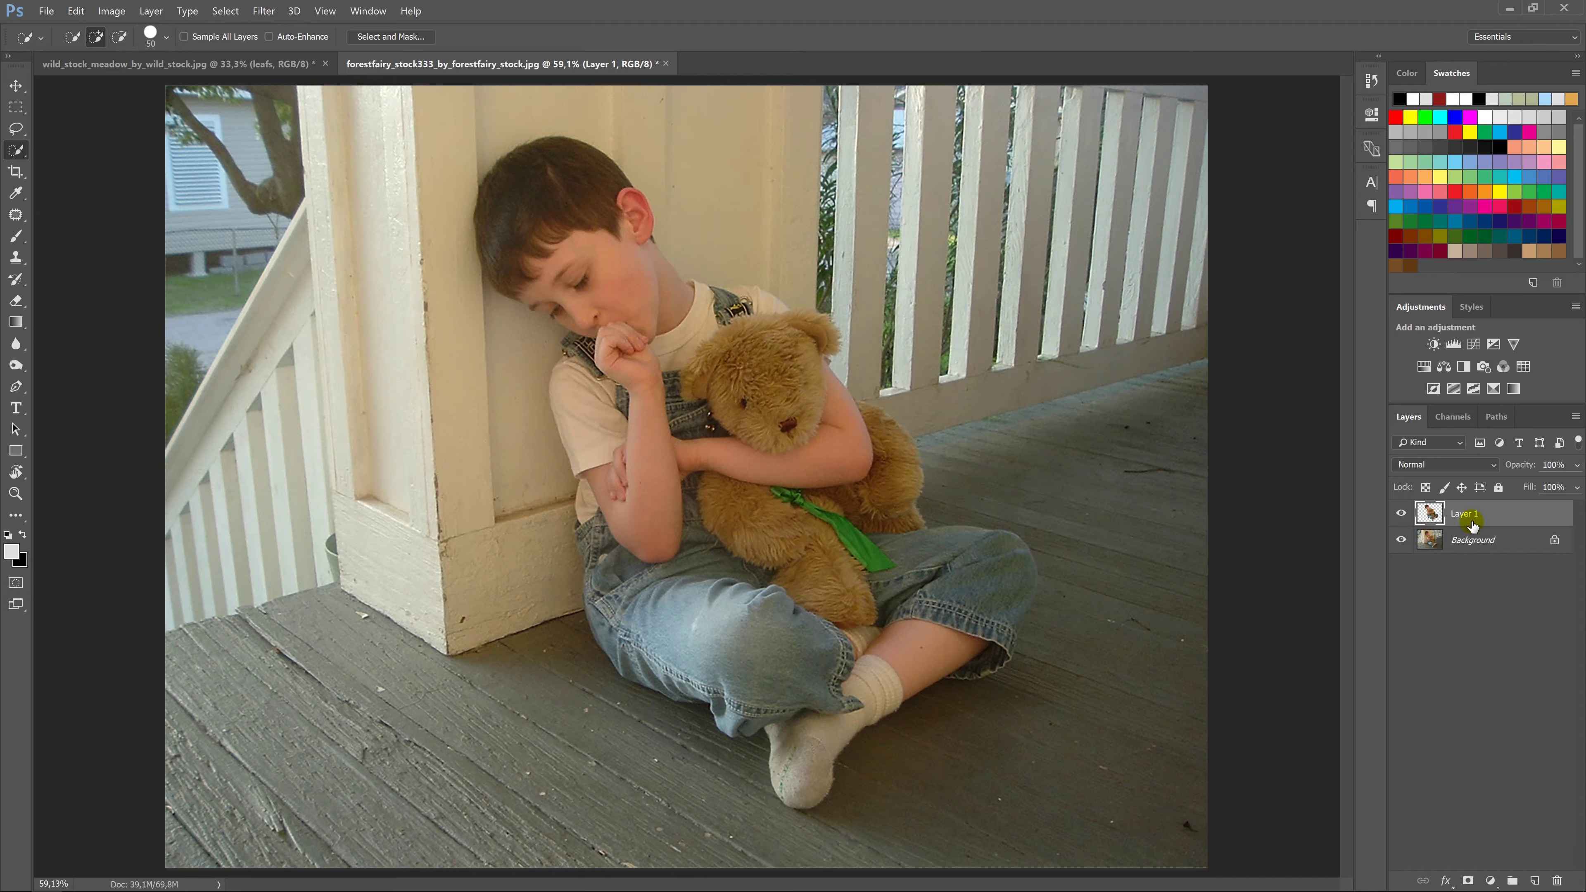
pyautogui.press('v')
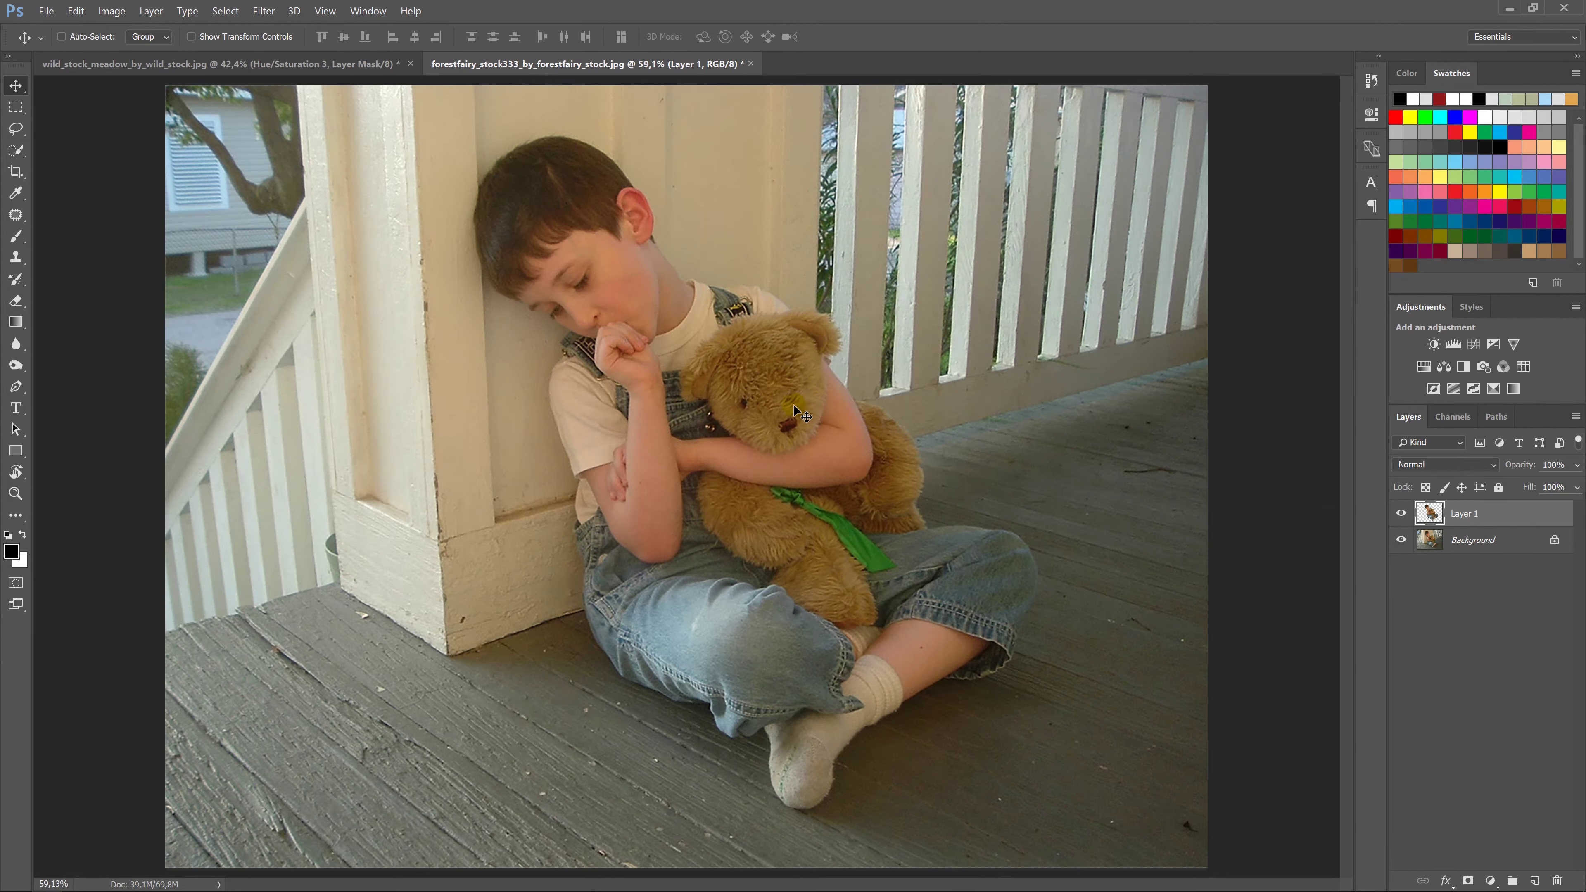
pyautogui.click(785, 490)
pyautogui.moveTo(800, 528)
pyautogui.mouseDown()
pyautogui.moveTo(395, 290)
pyautogui.moveTo(468, 541)
pyautogui.mouseUp()
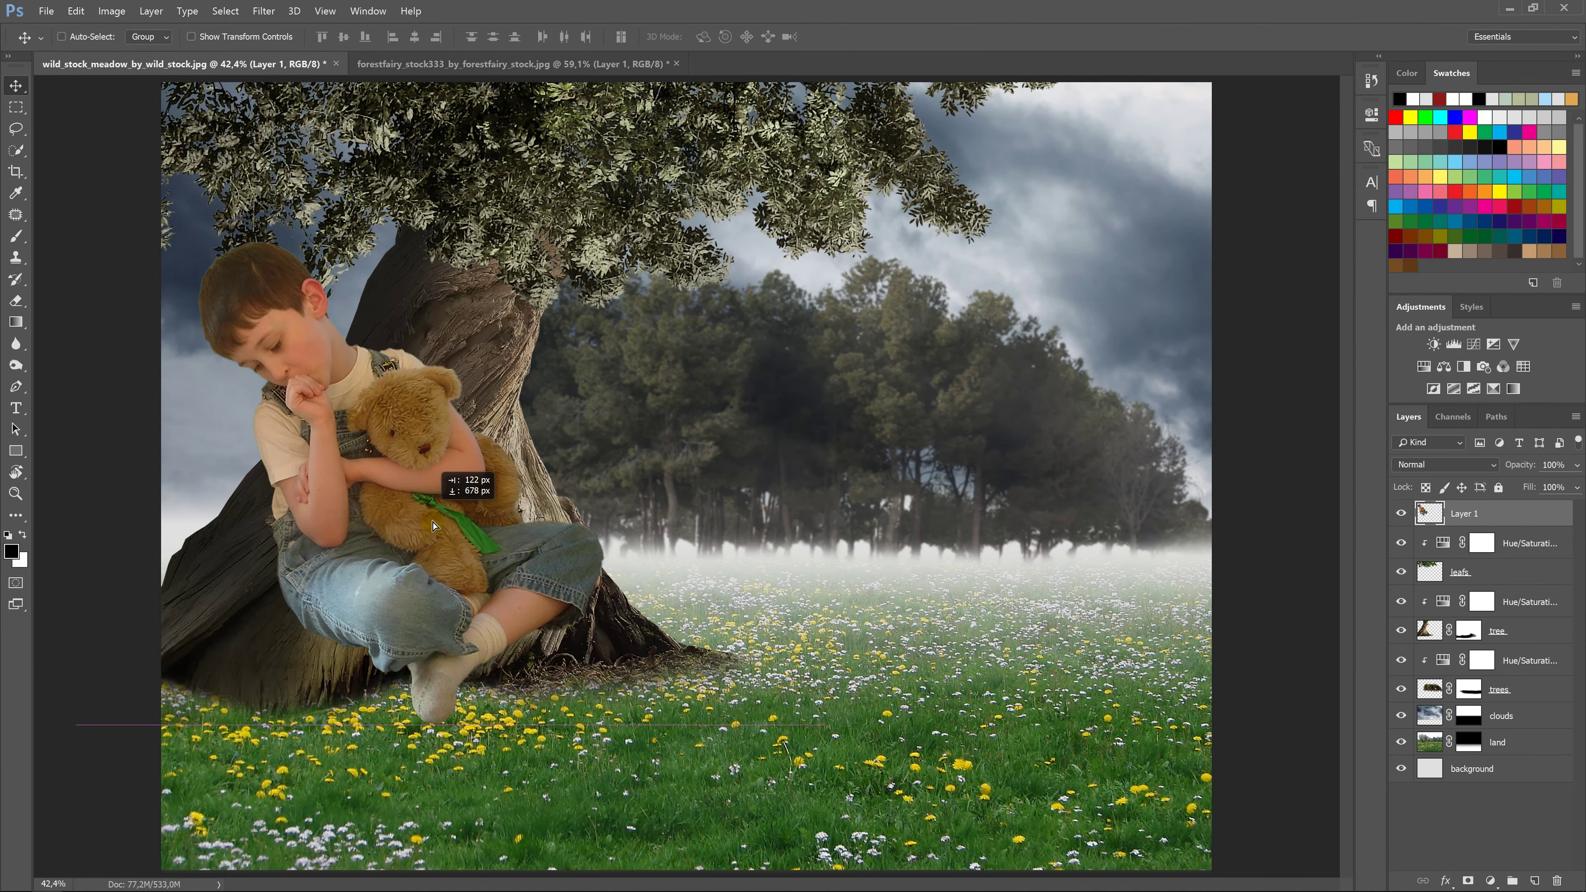
# Flip the boy horizontally, shrink him to about 45.6%, and place him at the trunk's base.
pyautogui.hotkey('ctrl', 't')
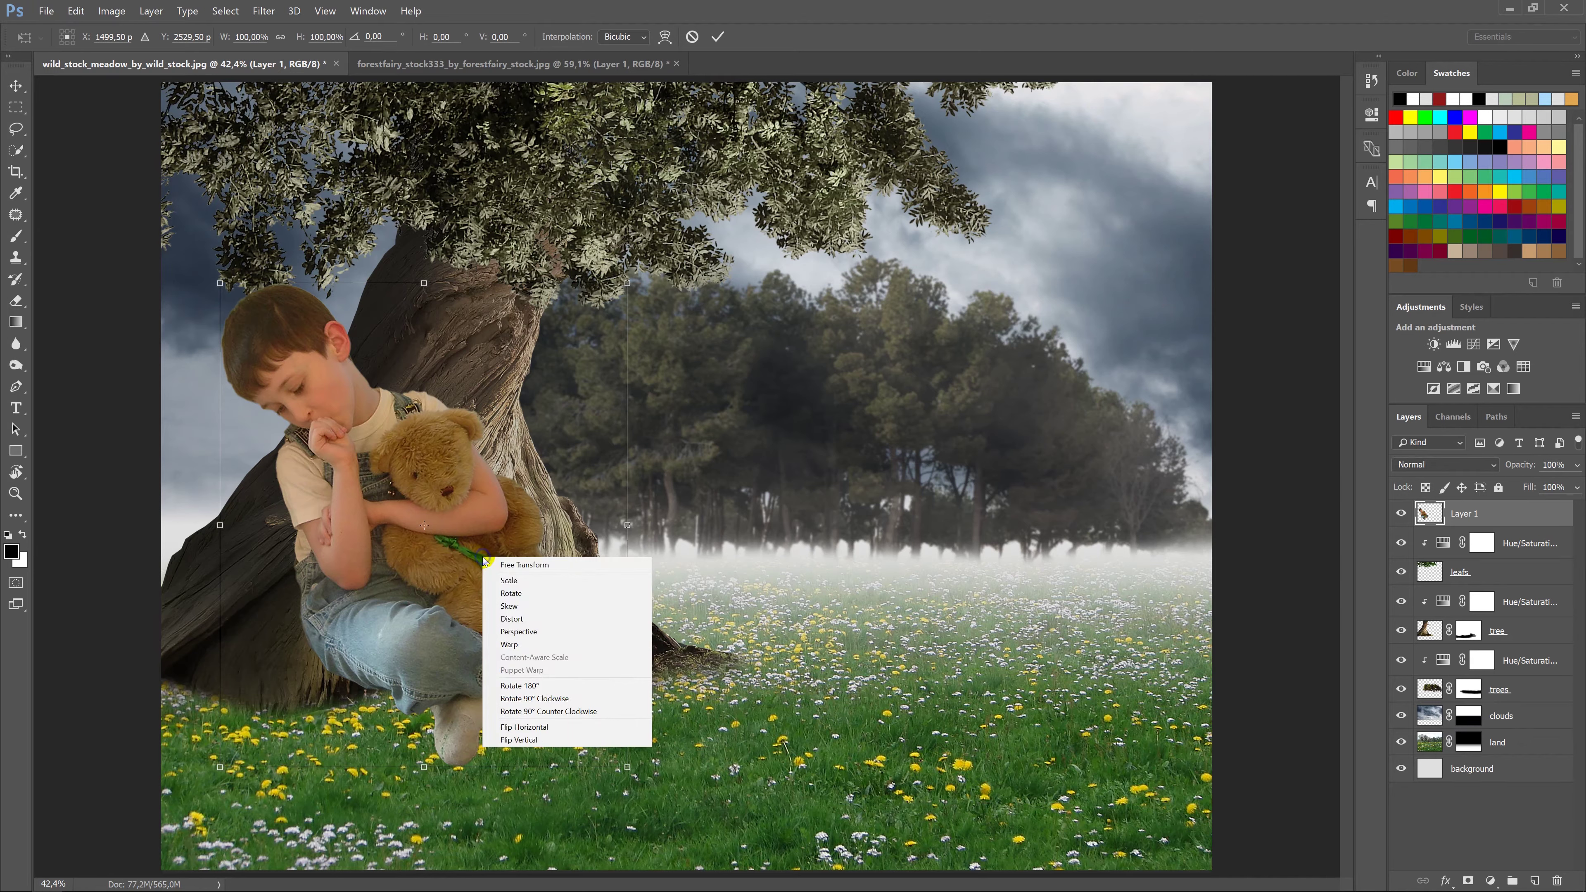
pyautogui.rightClick(480, 555)
pyautogui.click(529, 728)
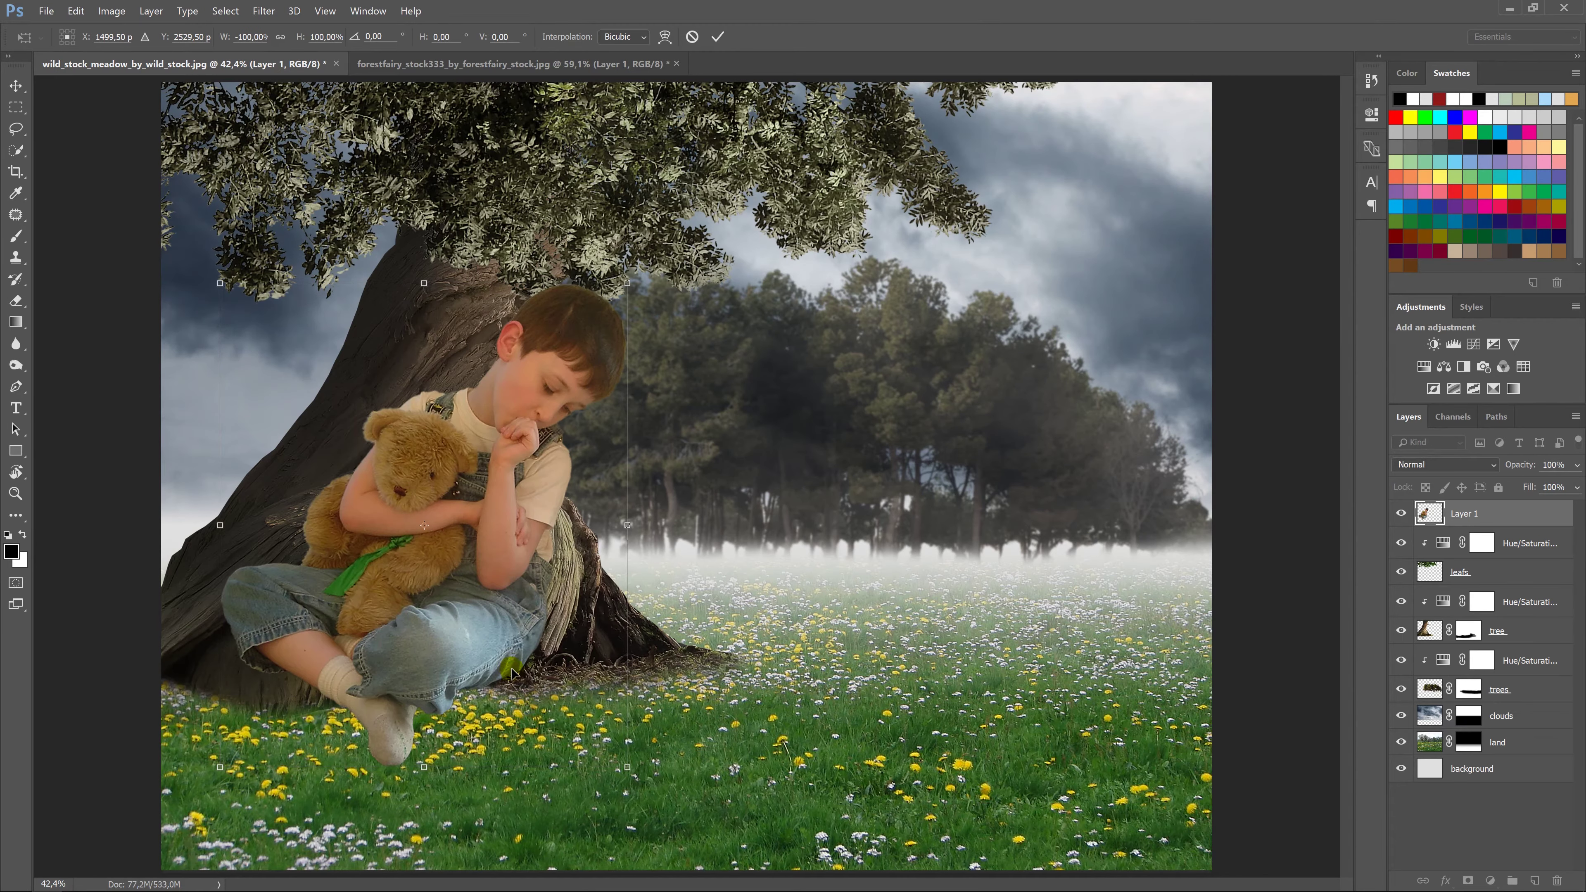
pyautogui.moveTo(627, 767)
pyautogui.mouseDown()
pyautogui.moveTo(522, 668)
pyautogui.moveTo(516, 635)
pyautogui.mouseUp()
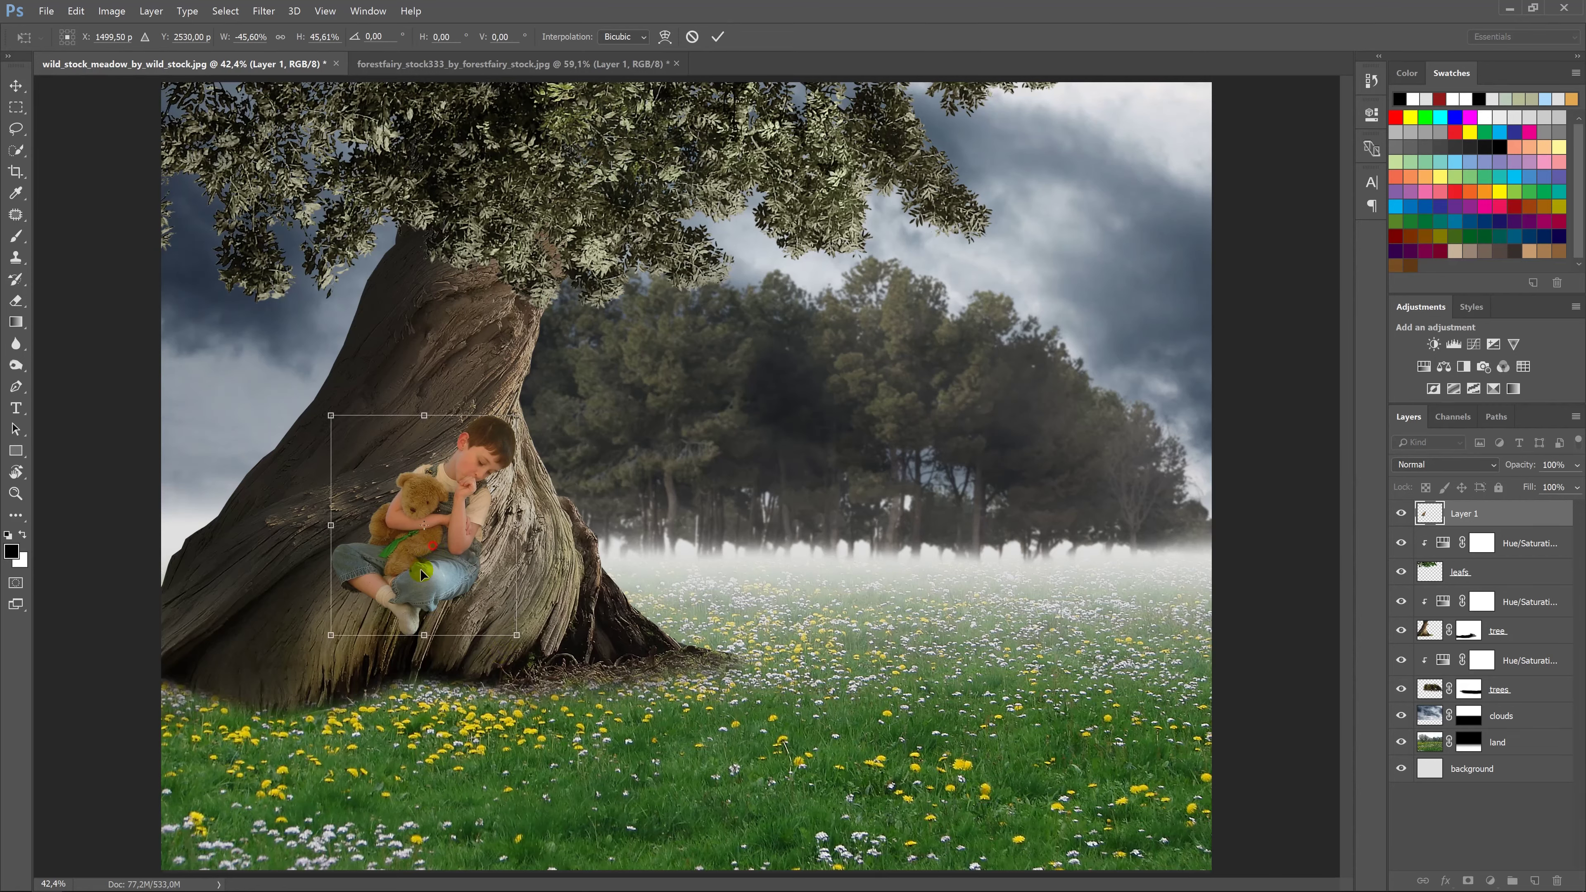
pyautogui.moveTo(420, 569); pyautogui.dragTo(306, 689)
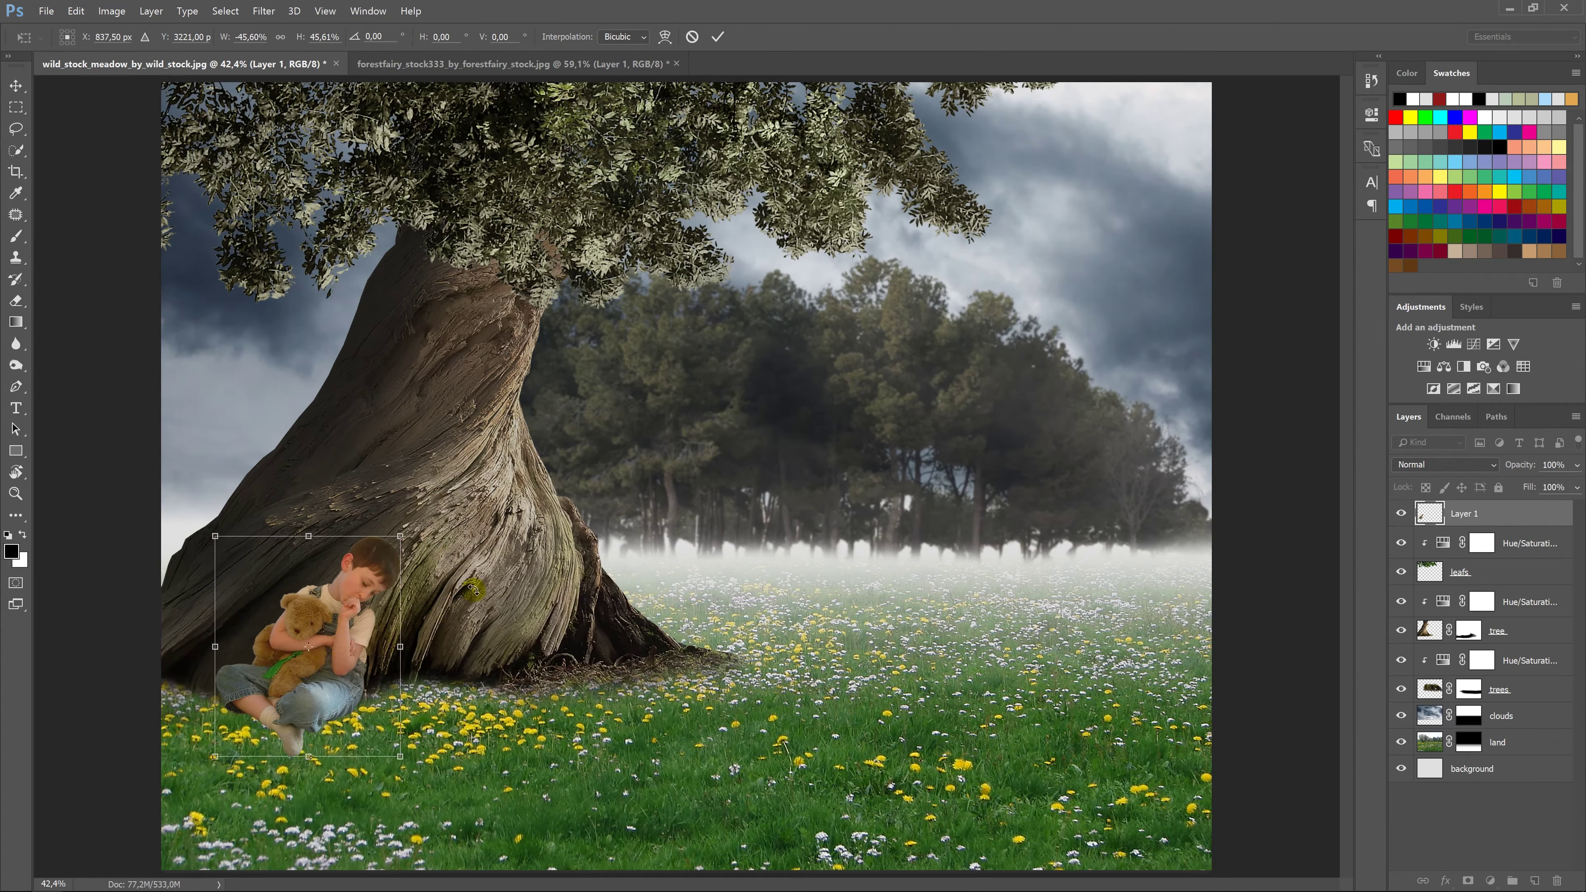
pyautogui.press('Return')
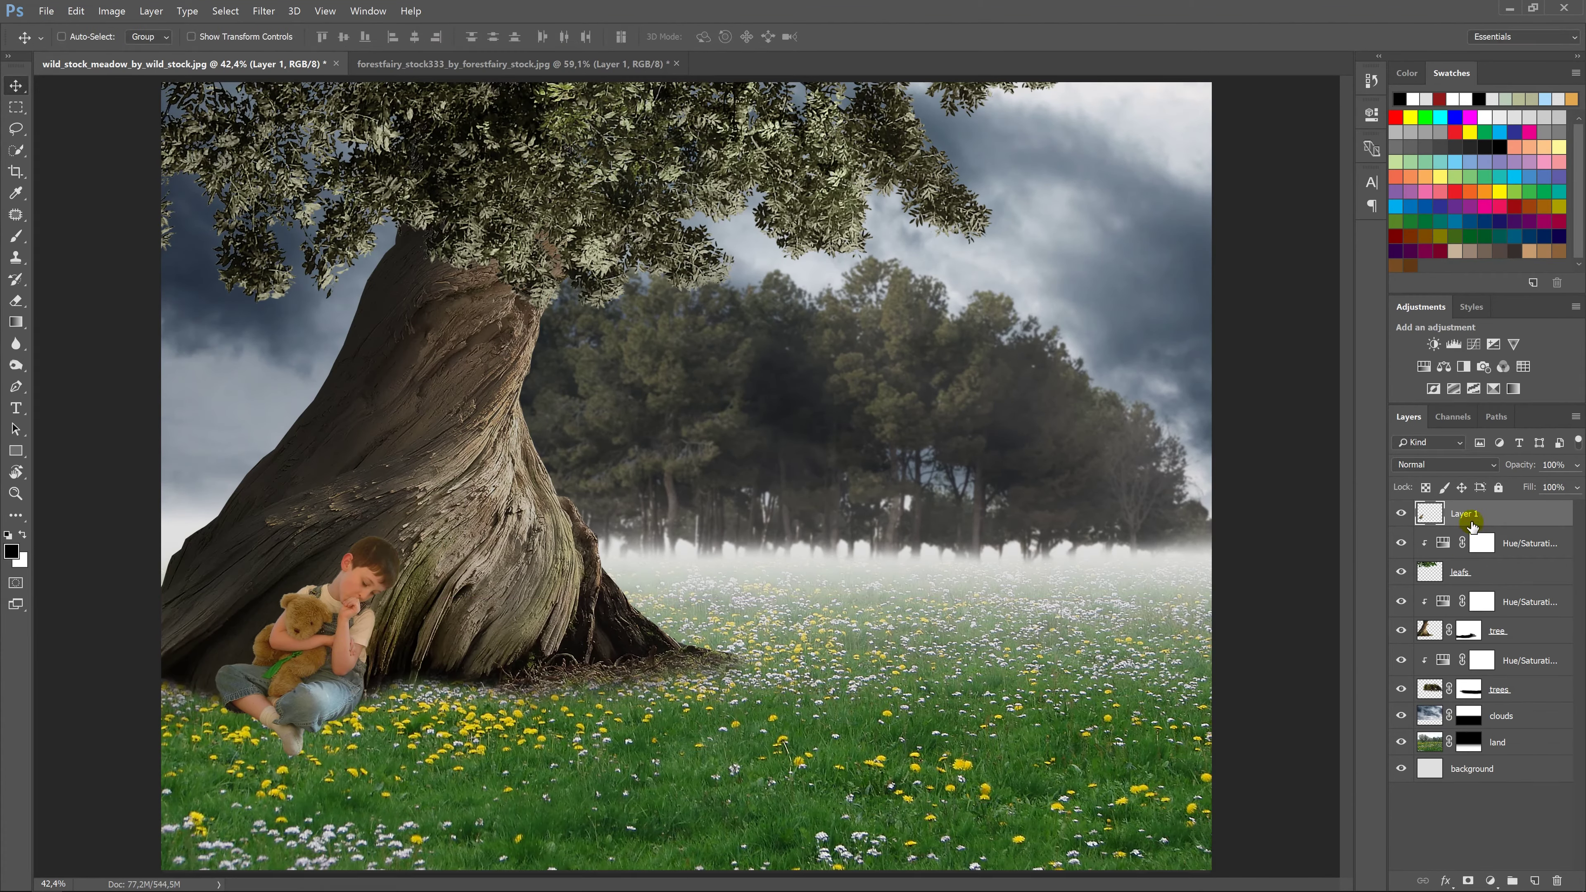
# Rename the boy's layer to boy and add a white layer mask.
pyautogui.doubleClick(1464, 515)
pyautogui.write('boy')
pyautogui.press('Return')
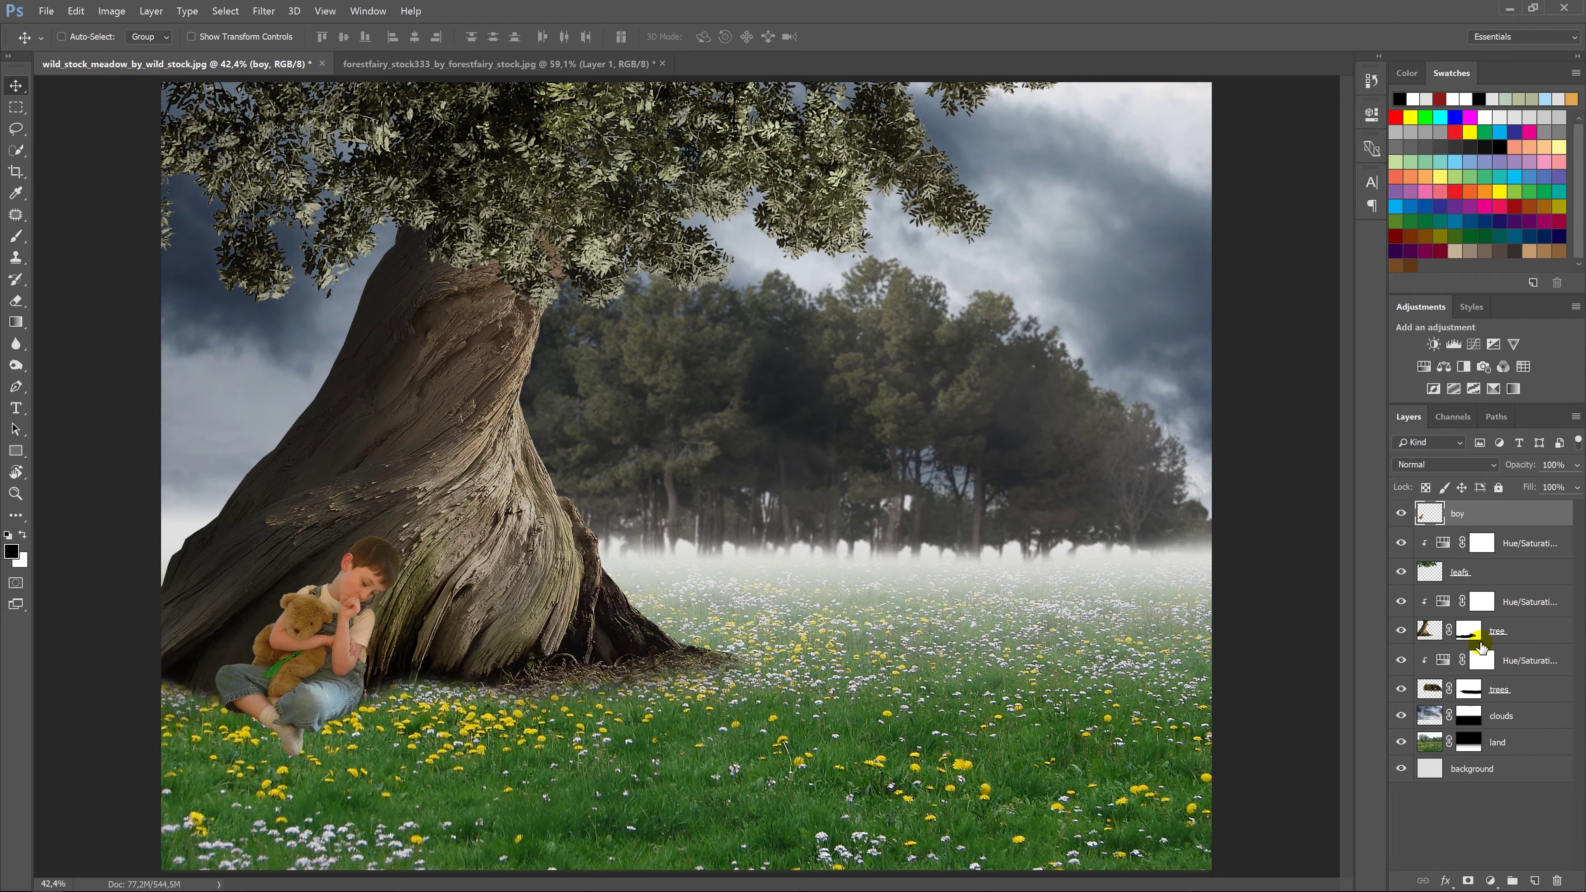
pyautogui.click(1468, 881)
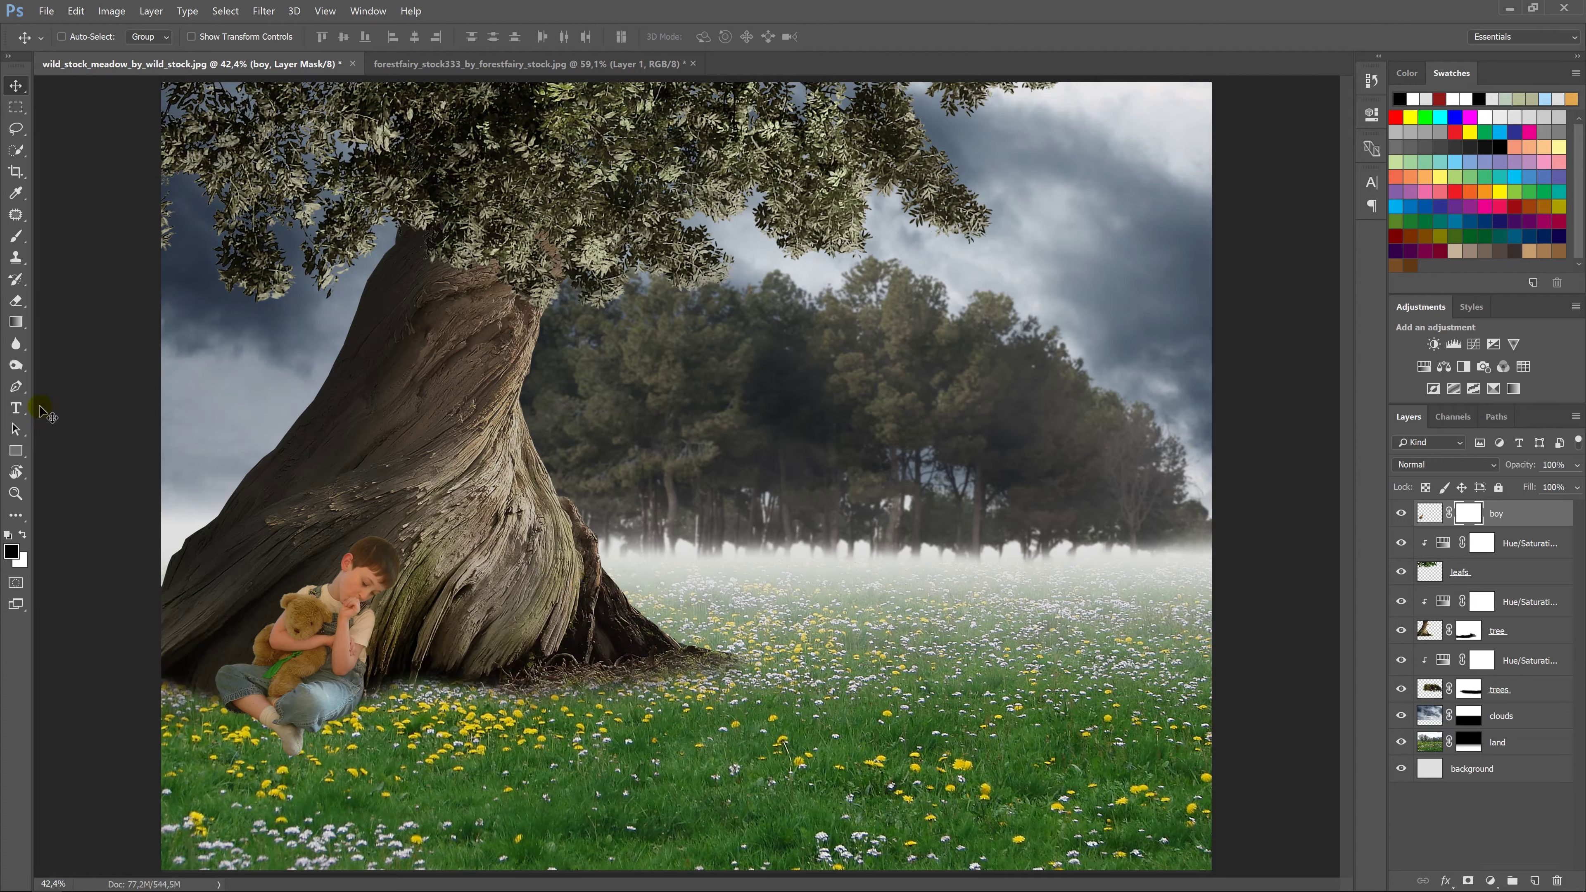
# Select the Brush tool with 75% opacity.
pyautogui.click(17, 238)
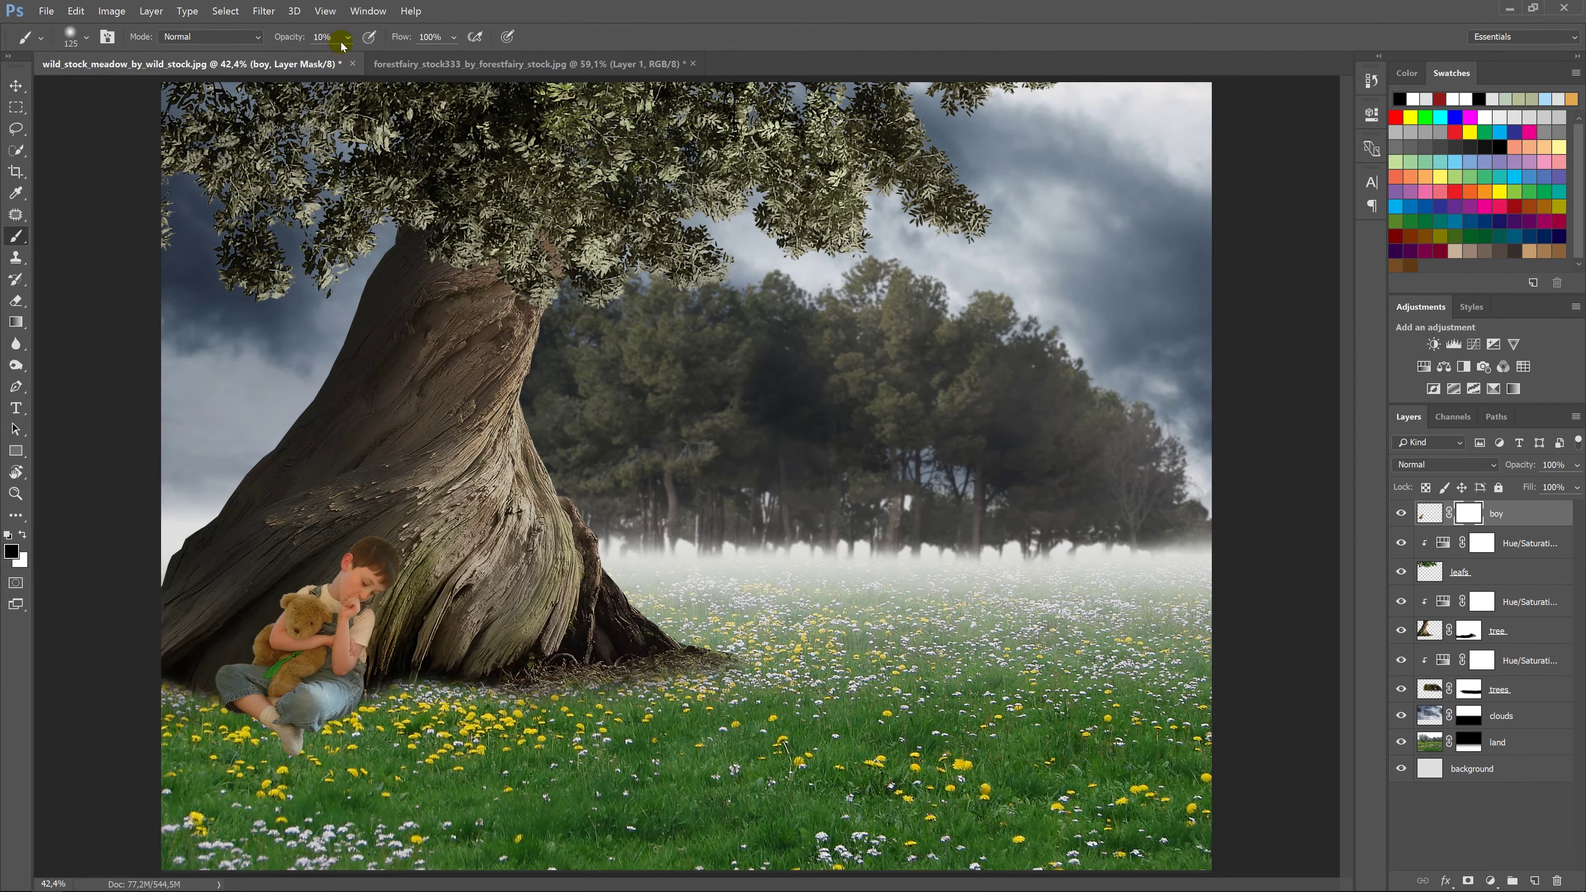
pyautogui.click(344, 39)
pyautogui.click(329, 38)
pyautogui.write('75')
pyautogui.press('Return')
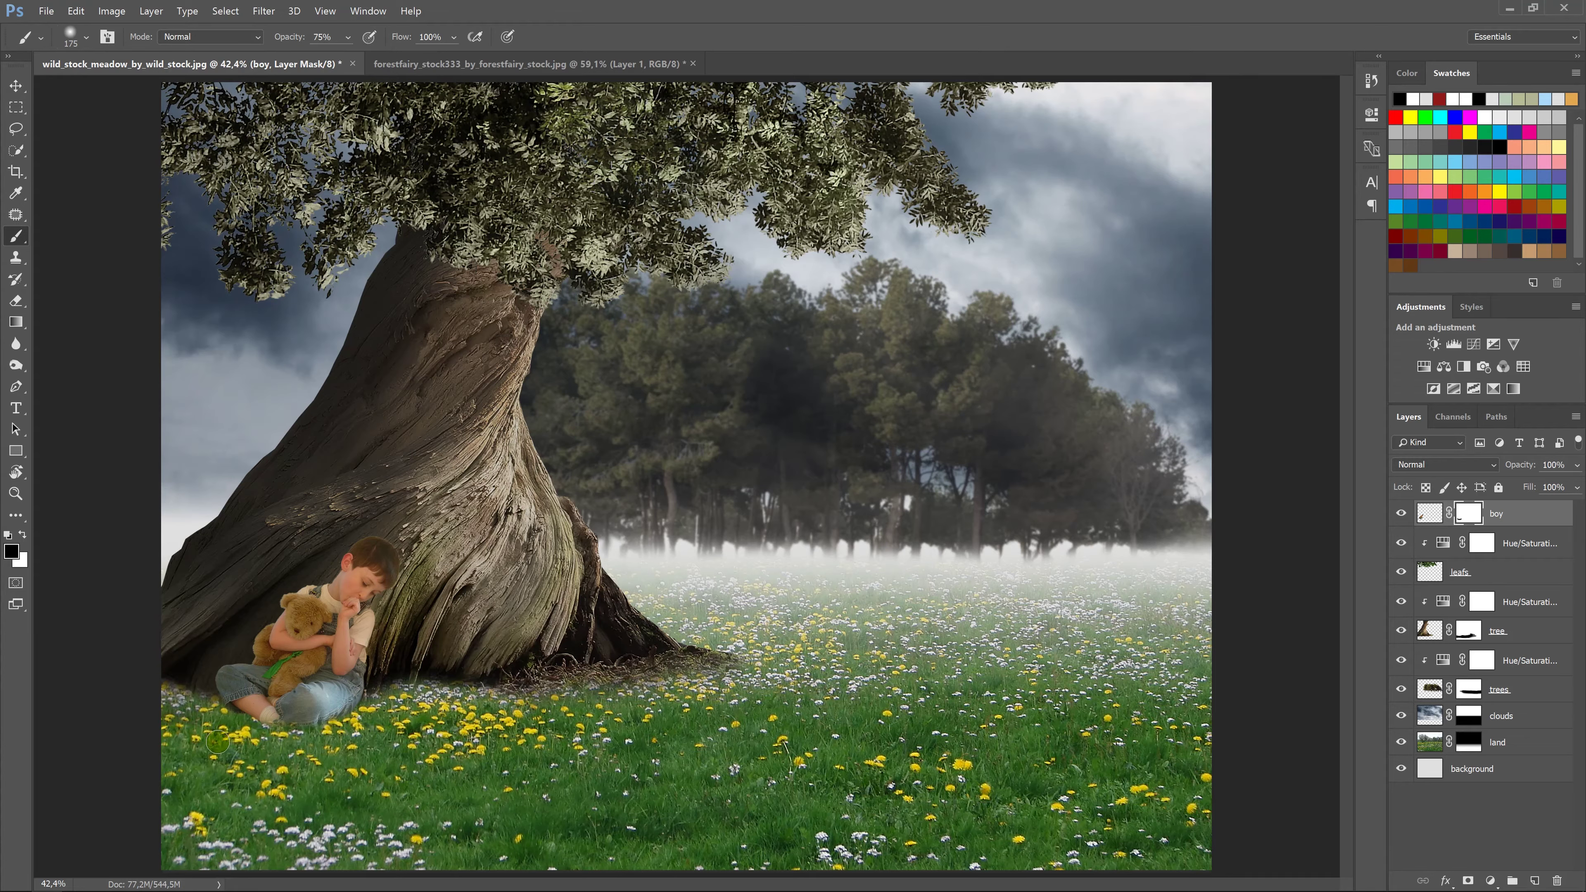
# Target the boy's image, add a new layer above it and fill it with 50% Gray.
pyautogui.press('v')
pyautogui.hotkey('ctrl', '2')
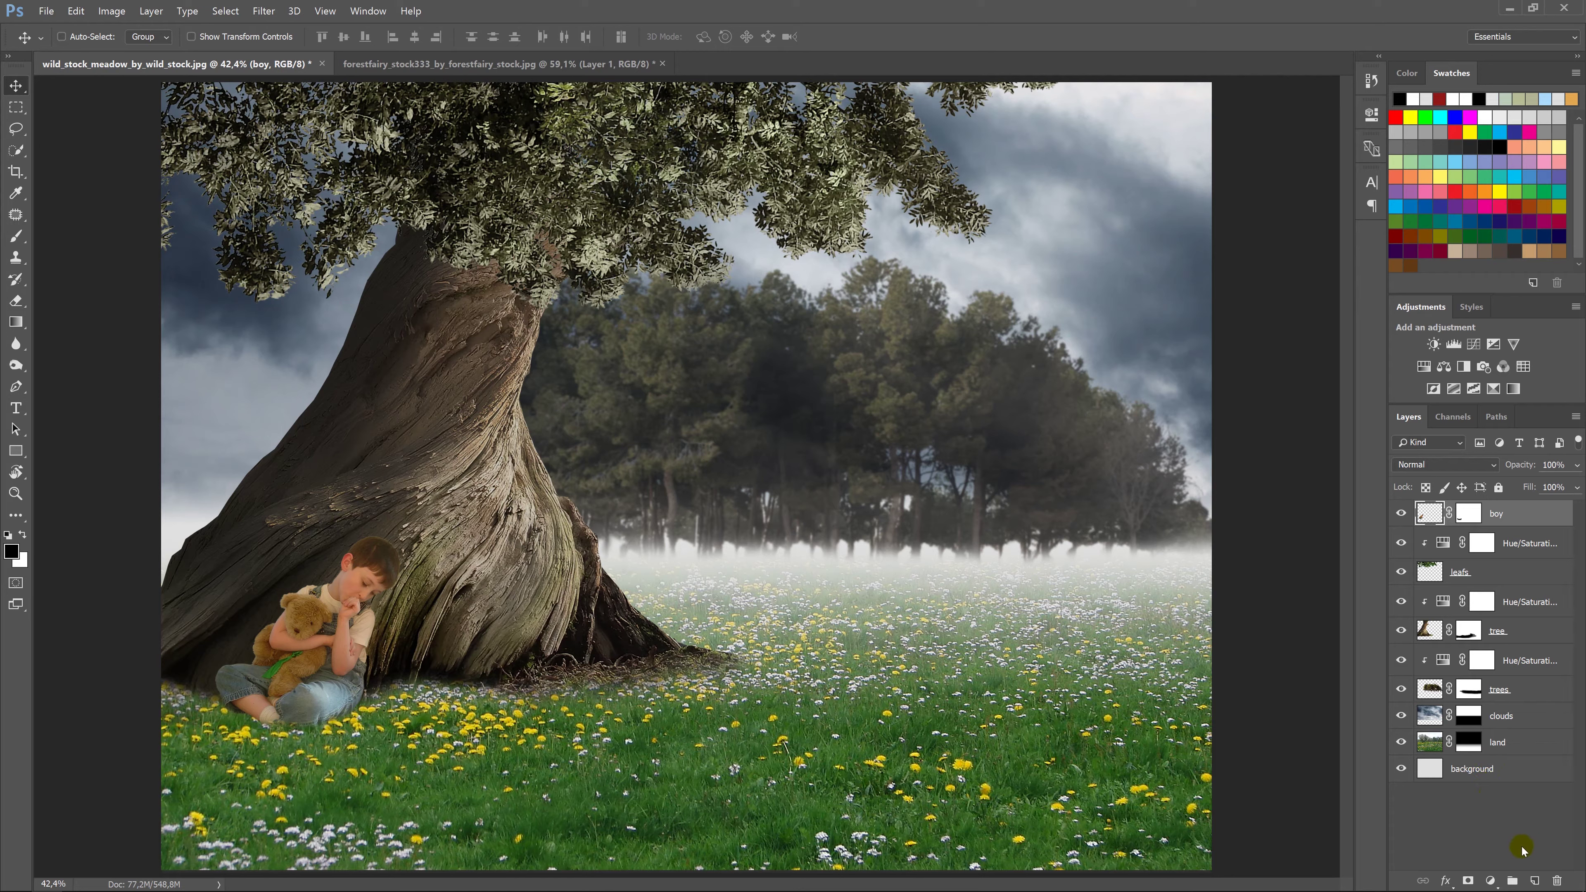
pyautogui.click(1533, 880)
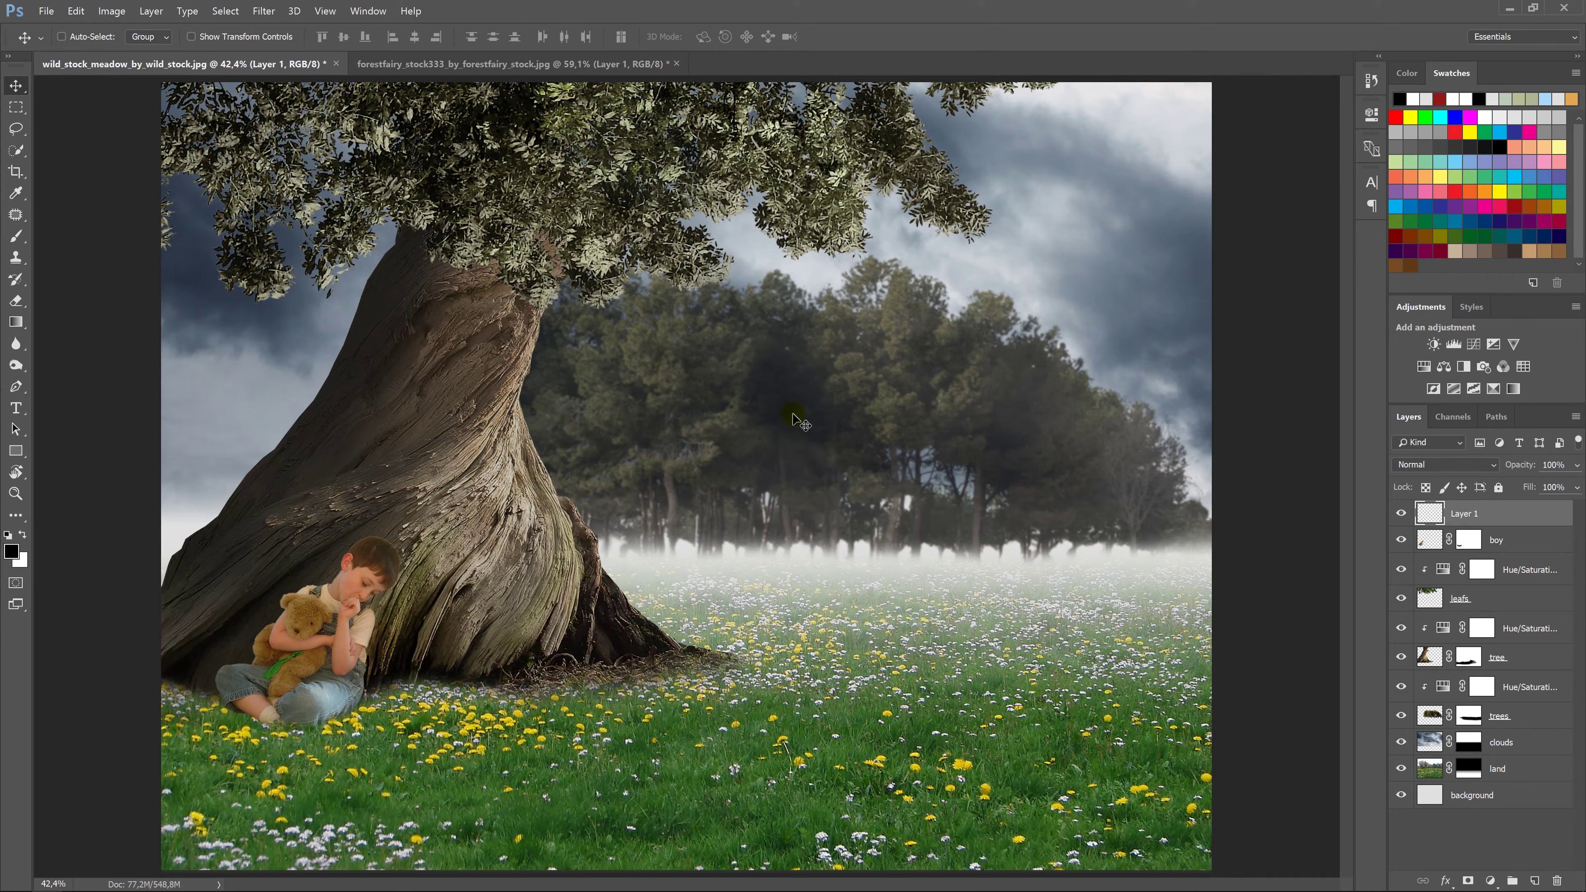
pyautogui.click(76, 11)
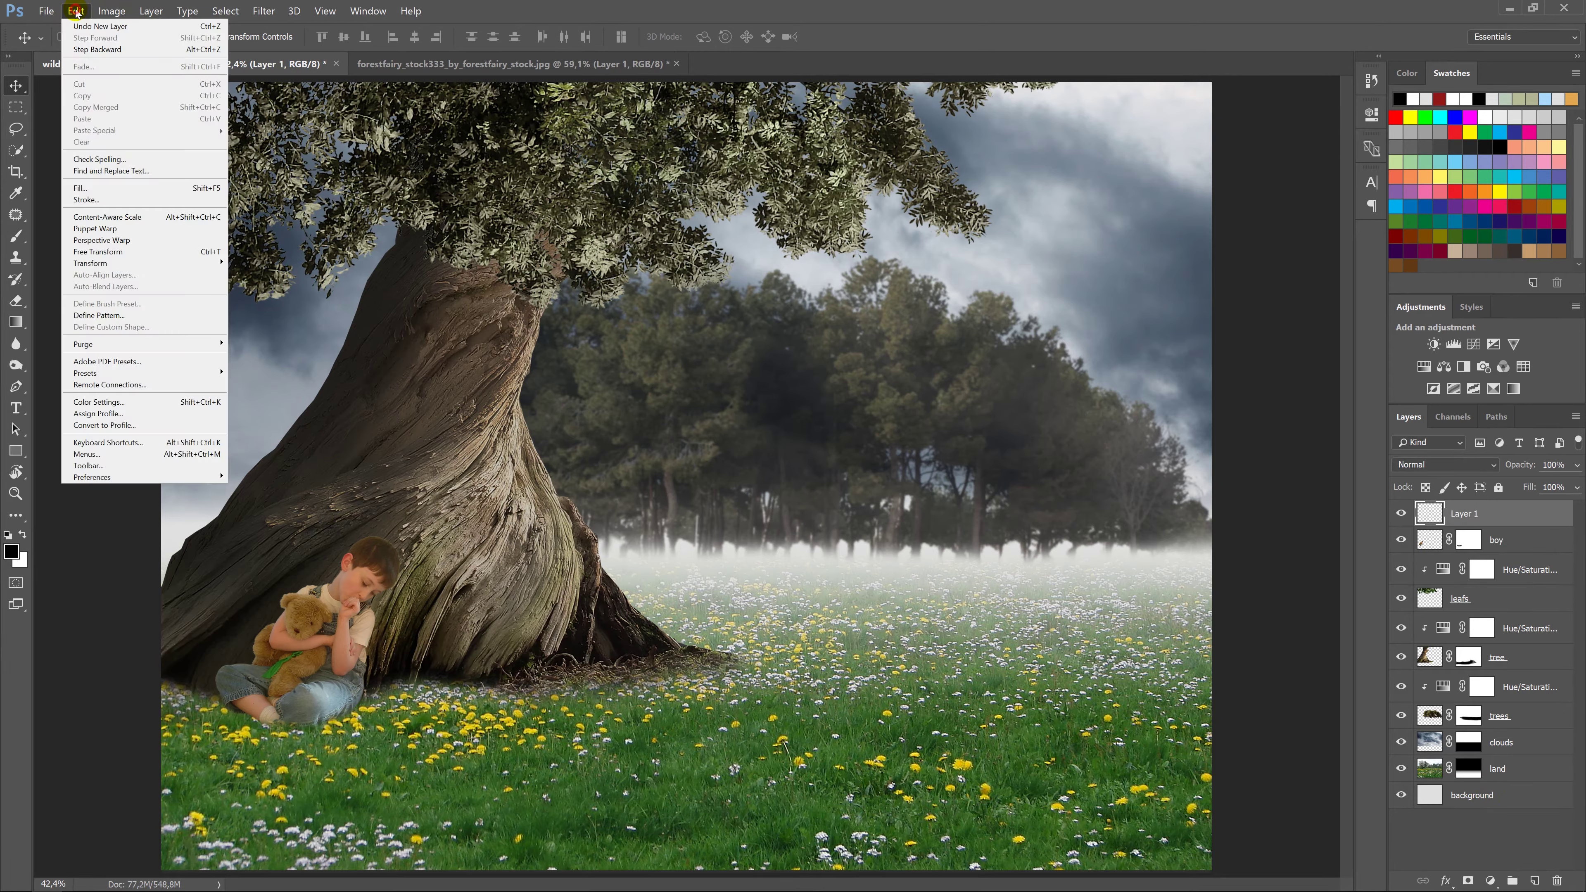
pyautogui.click(96, 188)
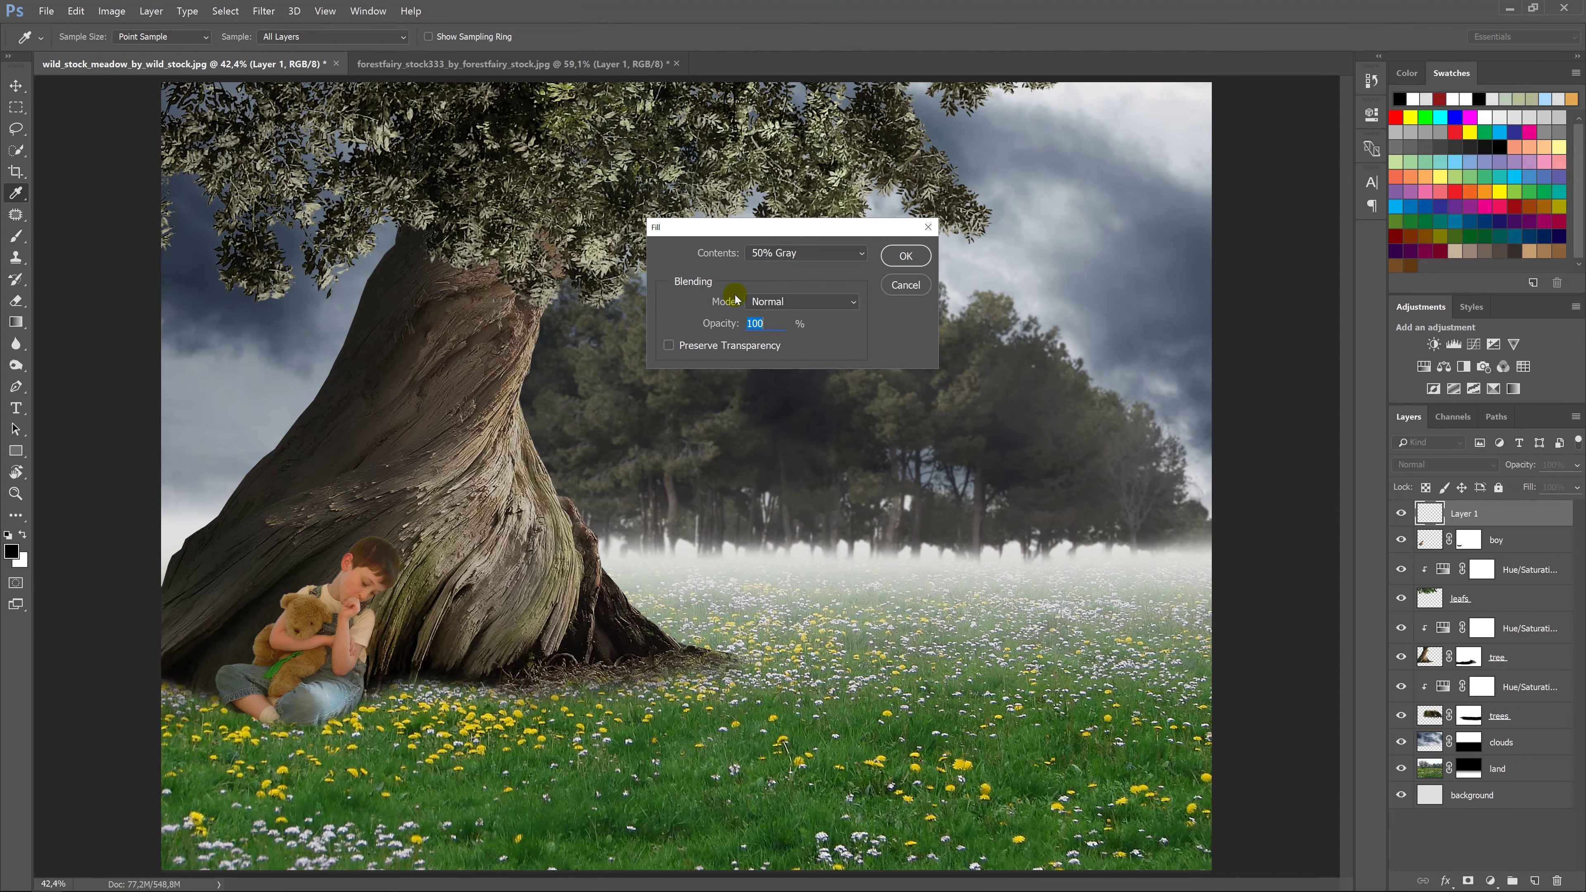
pyautogui.click(894, 257)
pyautogui.press('v')
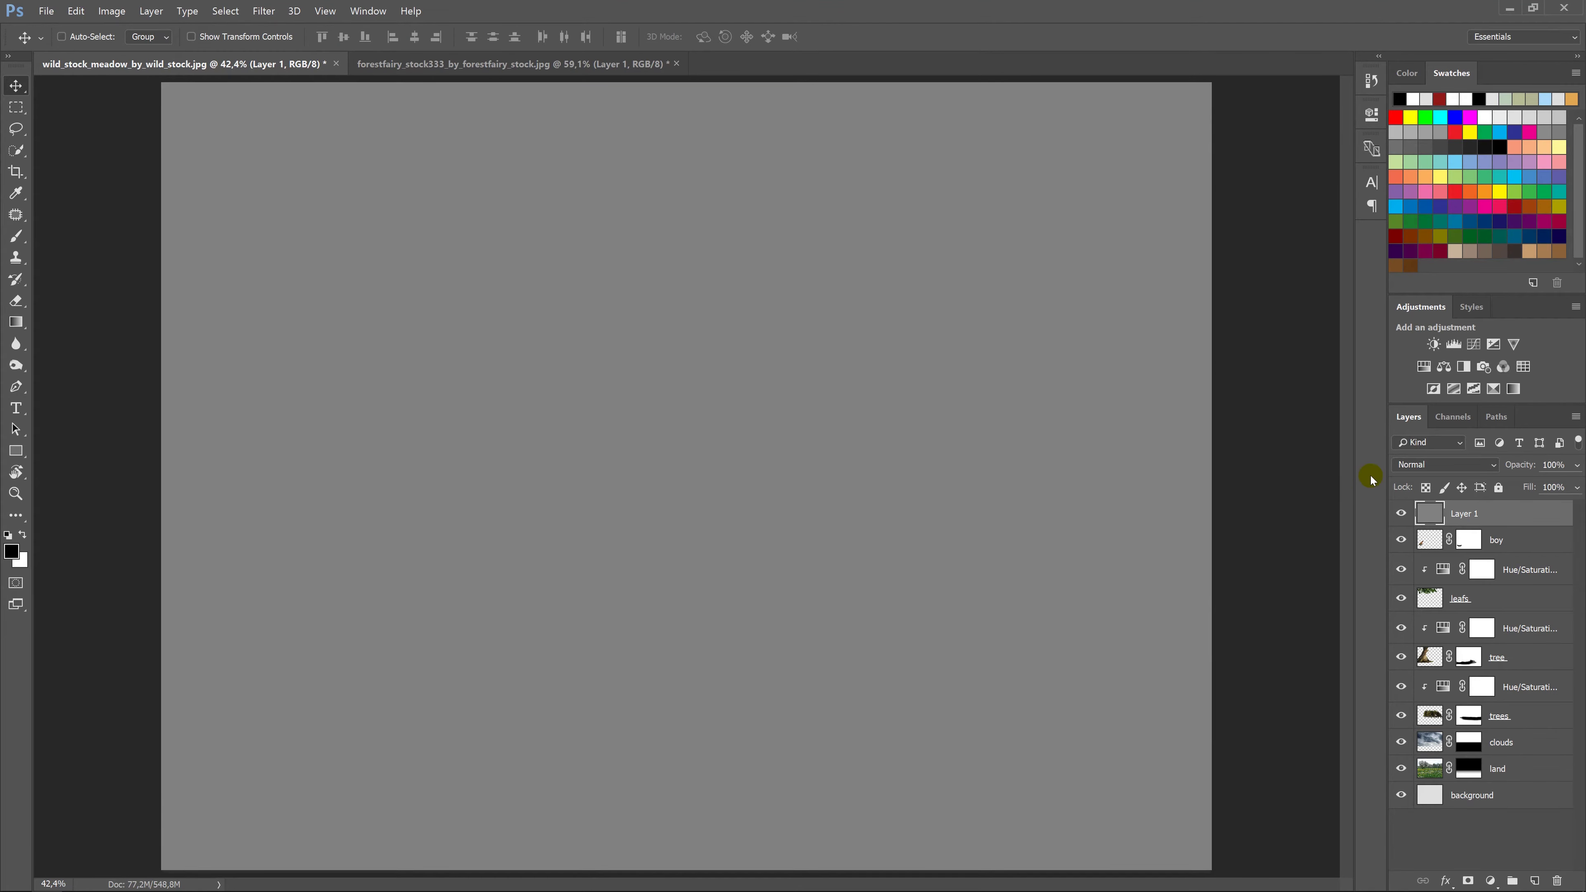
pyautogui.click(1420, 465)
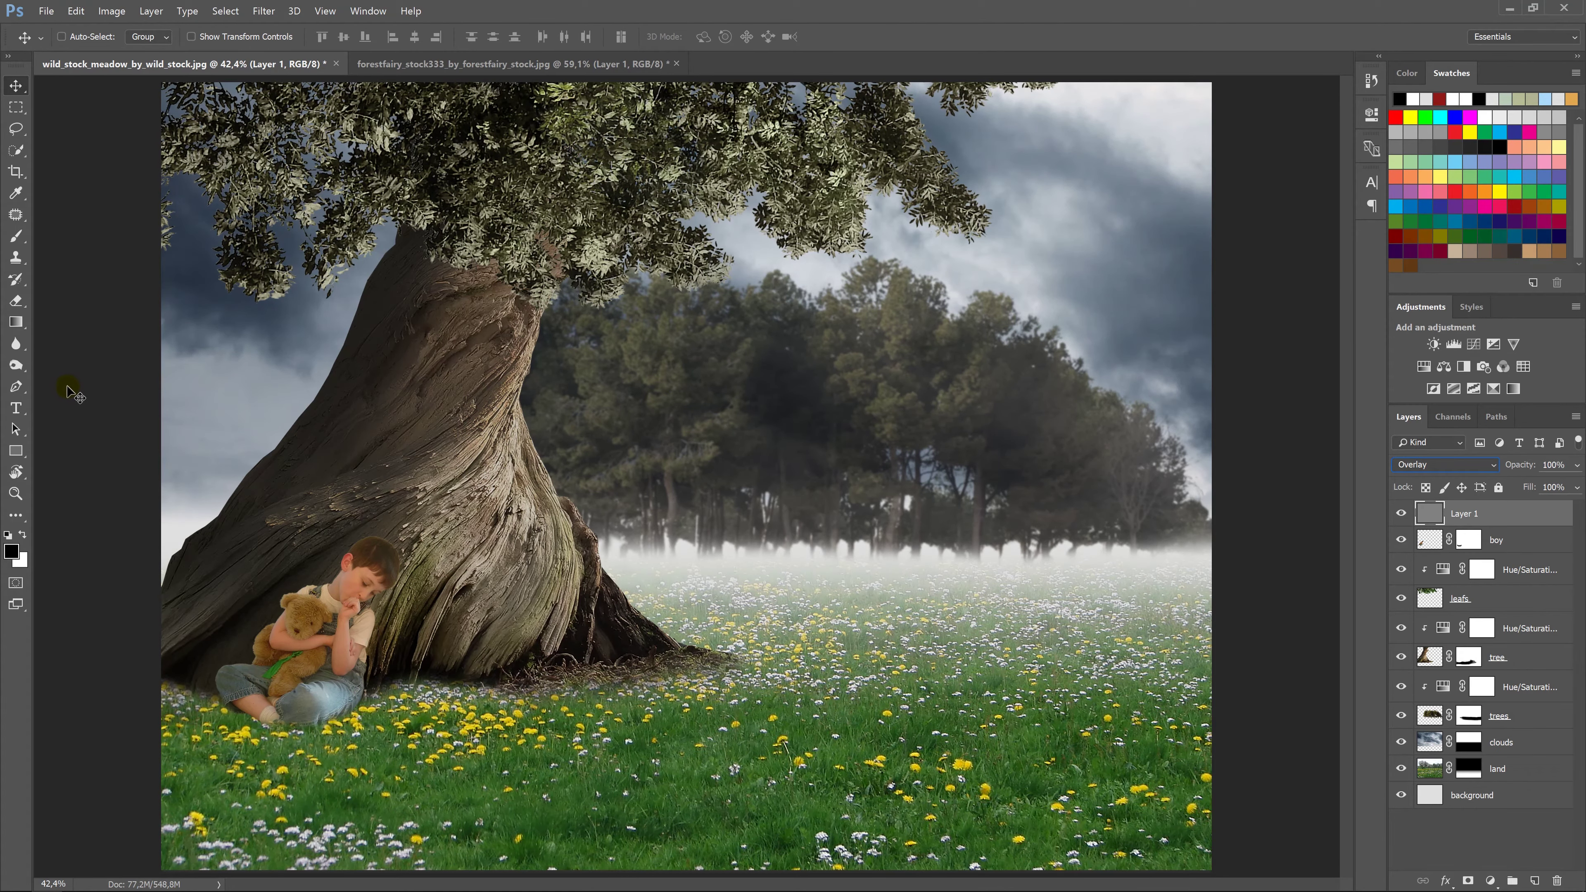
# Burn shadows around the boy's leg, the tree base and above the teddy's head.
pyautogui.click(18, 365)
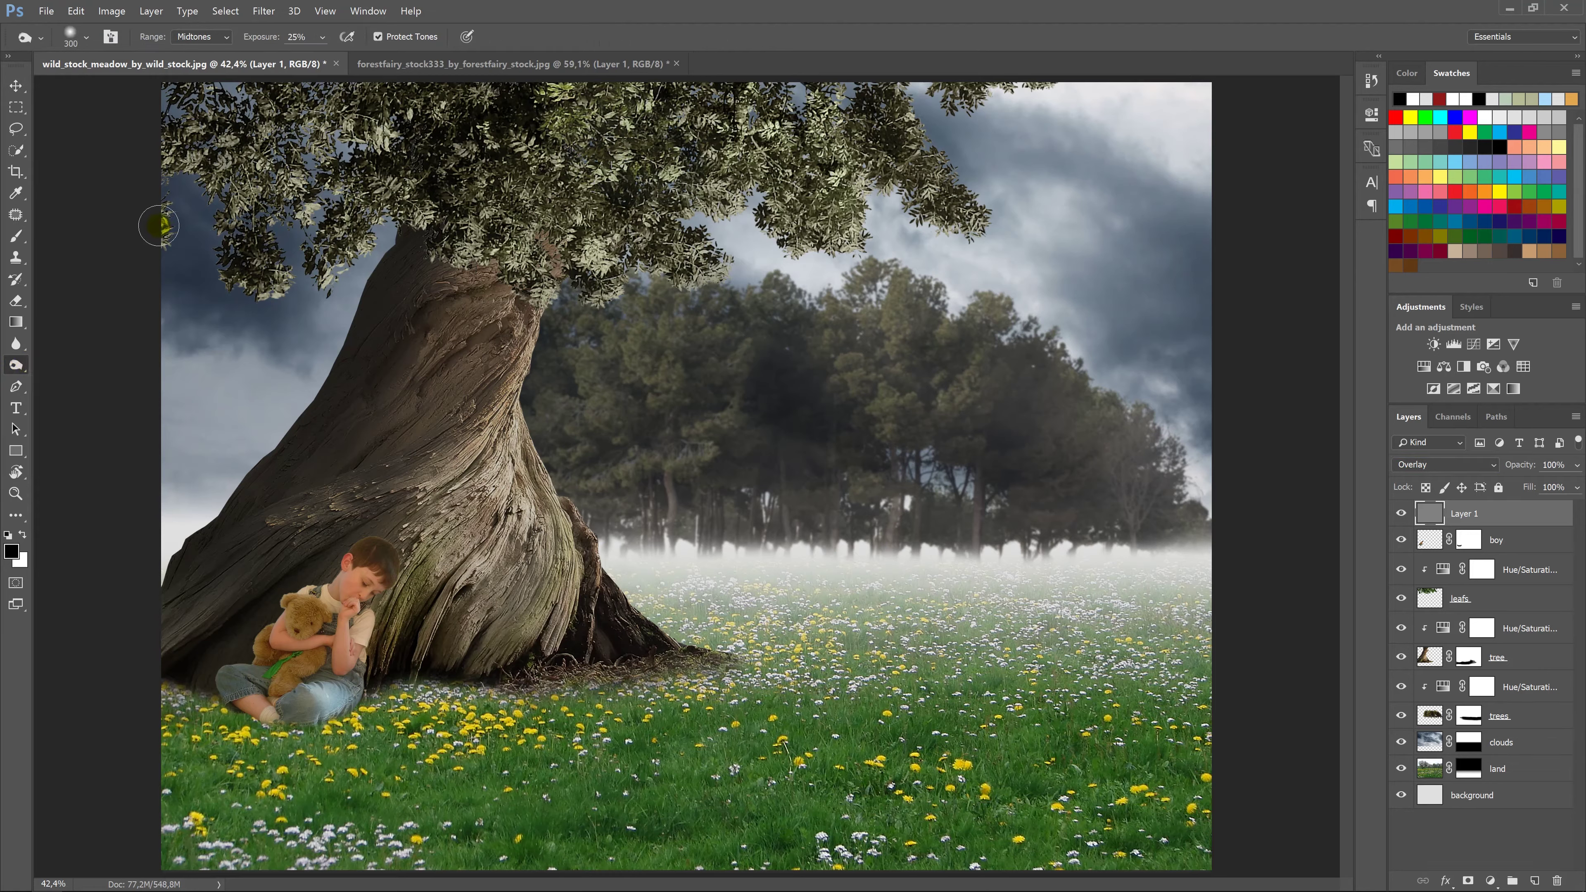
pyautogui.moveTo(212, 685); pyautogui.dragTo(206, 687)
pyautogui.moveTo(275, 615)
pyautogui.mouseDown()
pyautogui.moveTo(319, 560)
pyautogui.moveTo(387, 539)
pyautogui.moveTo(371, 547)
pyautogui.moveTo(352, 524)
pyautogui.mouseUp()
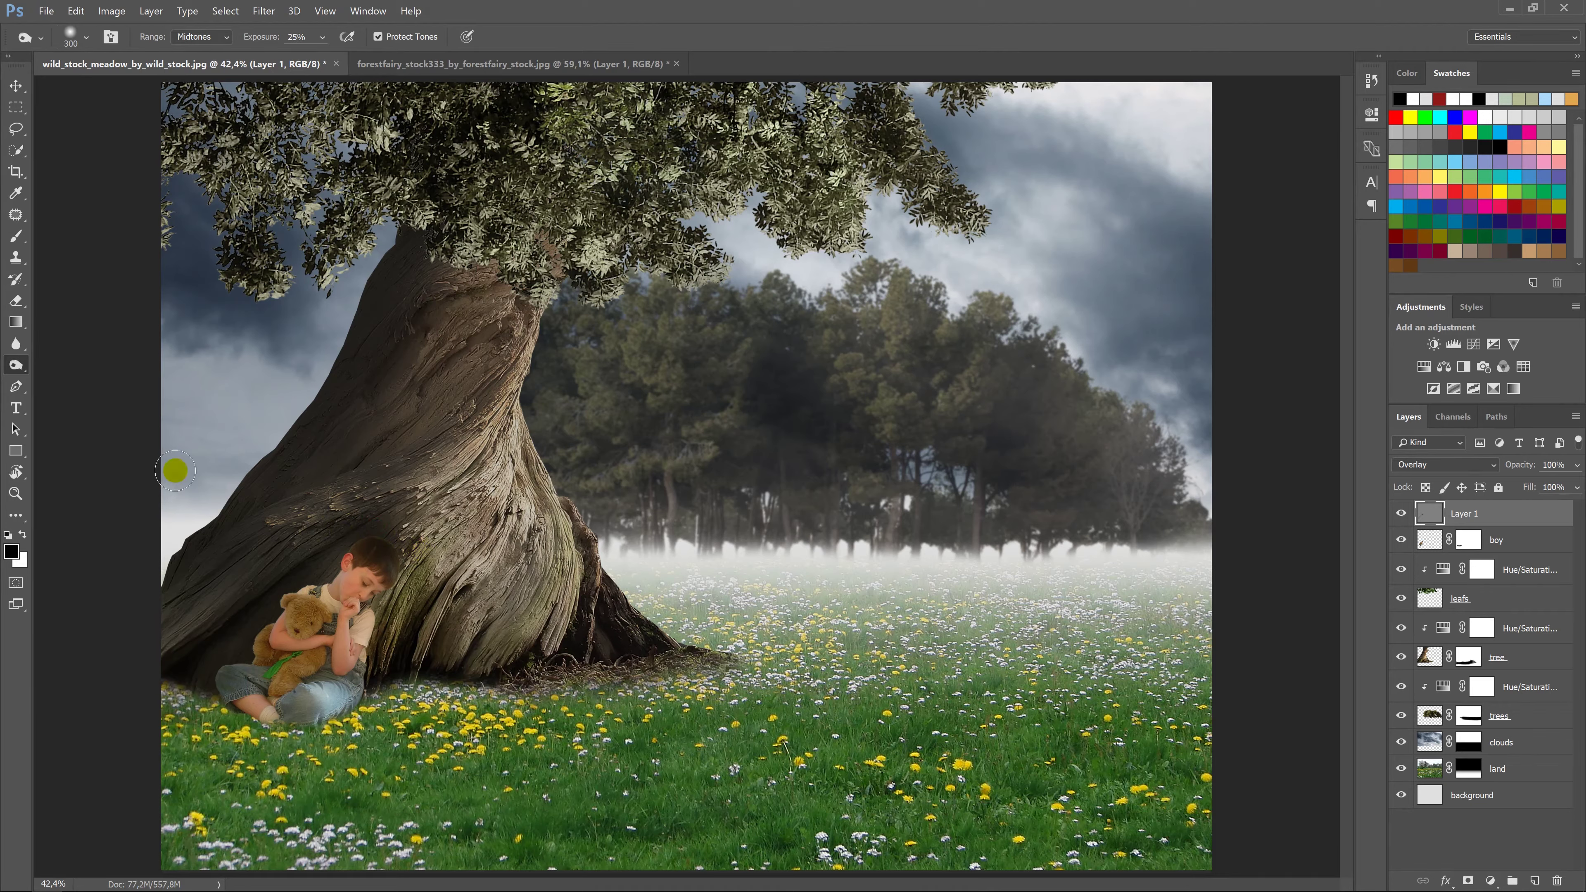
# At 10% exposure, lighten the boy's face and jeans.
pyautogui.click(26, 539)
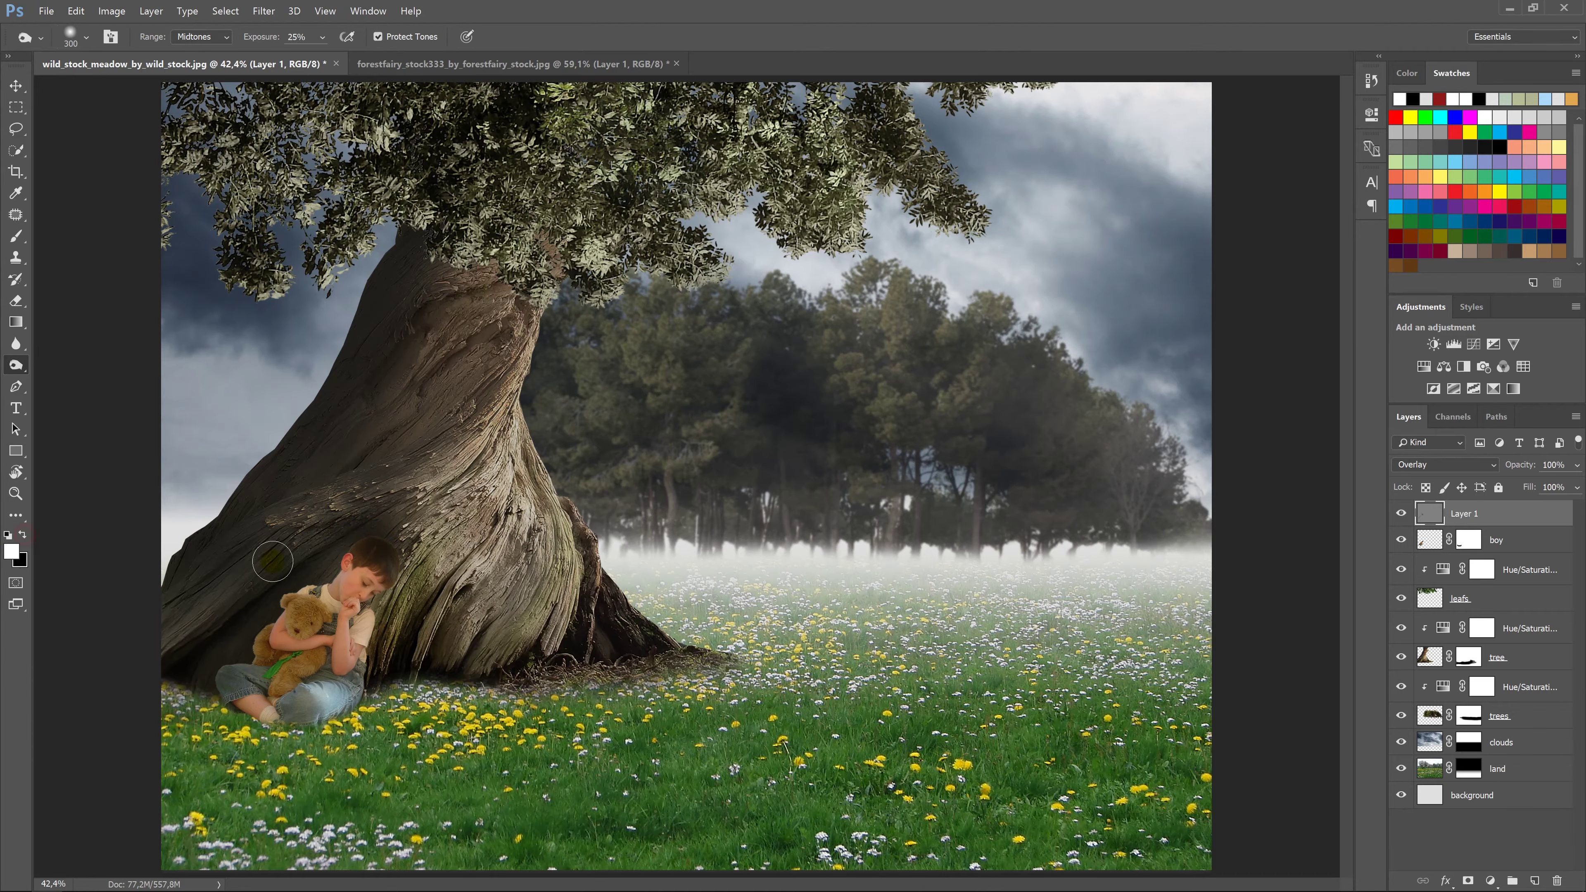
pyautogui.click(309, 37)
pyautogui.click(353, 606)
pyautogui.moveTo(347, 692)
pyautogui.mouseDown()
pyautogui.moveTo(331, 705)
pyautogui.moveTo(370, 680)
pyautogui.moveTo(369, 661)
pyautogui.mouseUp()
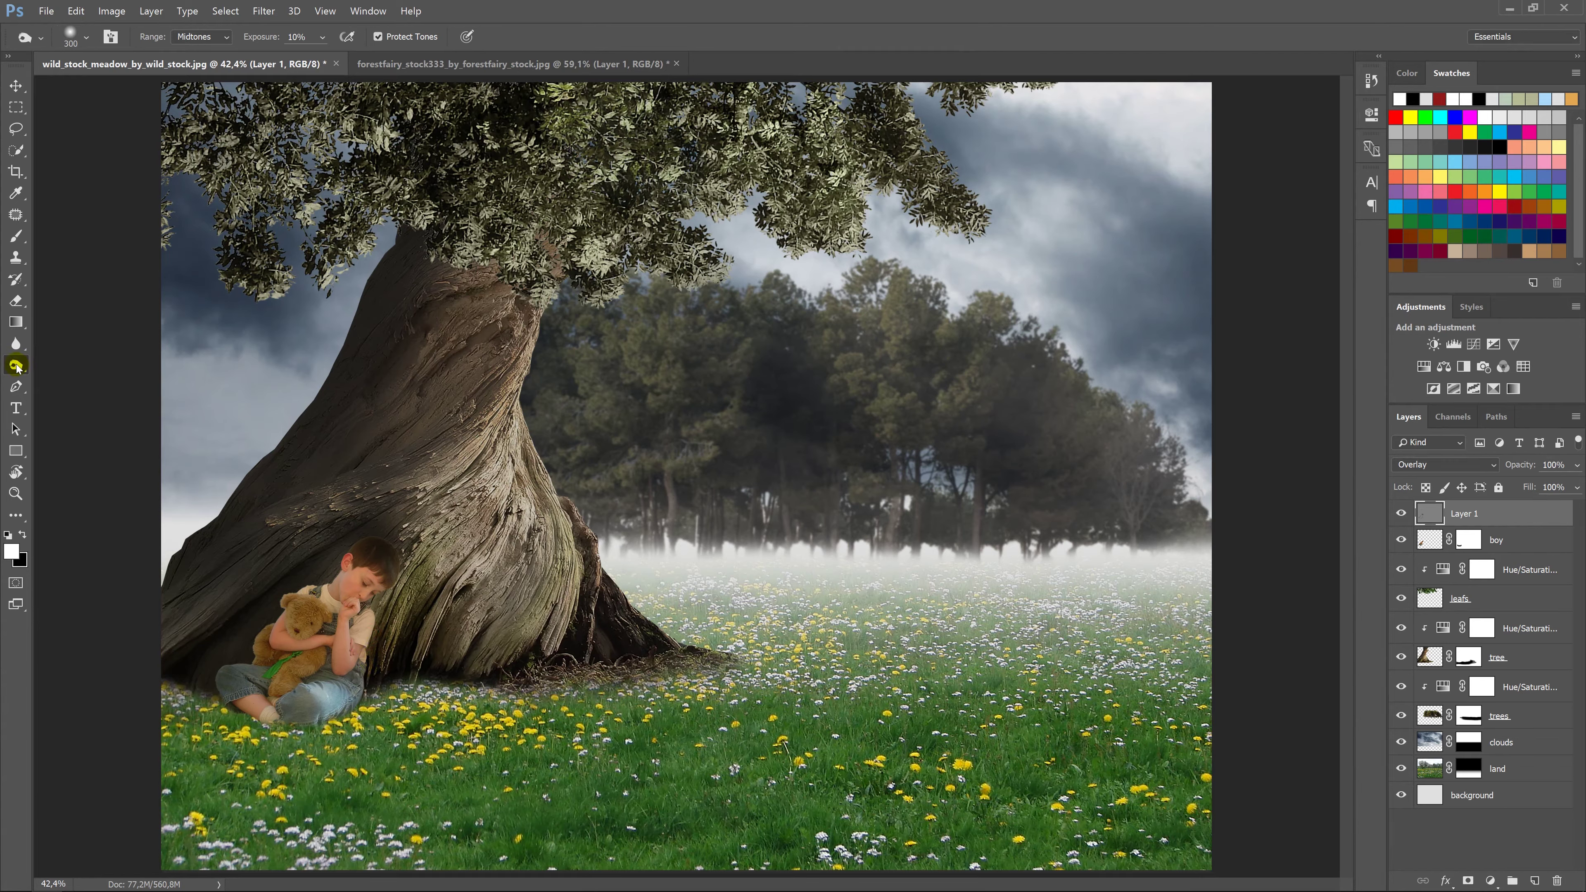
# Dodge the mossy bark beside the boy's arm with a 400 px brush.
pyautogui.moveTo(17, 367); pyautogui.dragTo(60, 375)
pyautogui.click(70, 368)
pyautogui.press(']')
pyautogui.moveTo(386, 631)
pyautogui.mouseDown()
pyautogui.moveTo(341, 705)
pyautogui.moveTo(358, 613)
pyautogui.moveTo(332, 684)
pyautogui.moveTo(265, 716)
pyautogui.moveTo(306, 647)
pyautogui.moveTo(377, 622)
pyautogui.moveTo(355, 679)
pyautogui.mouseUp()
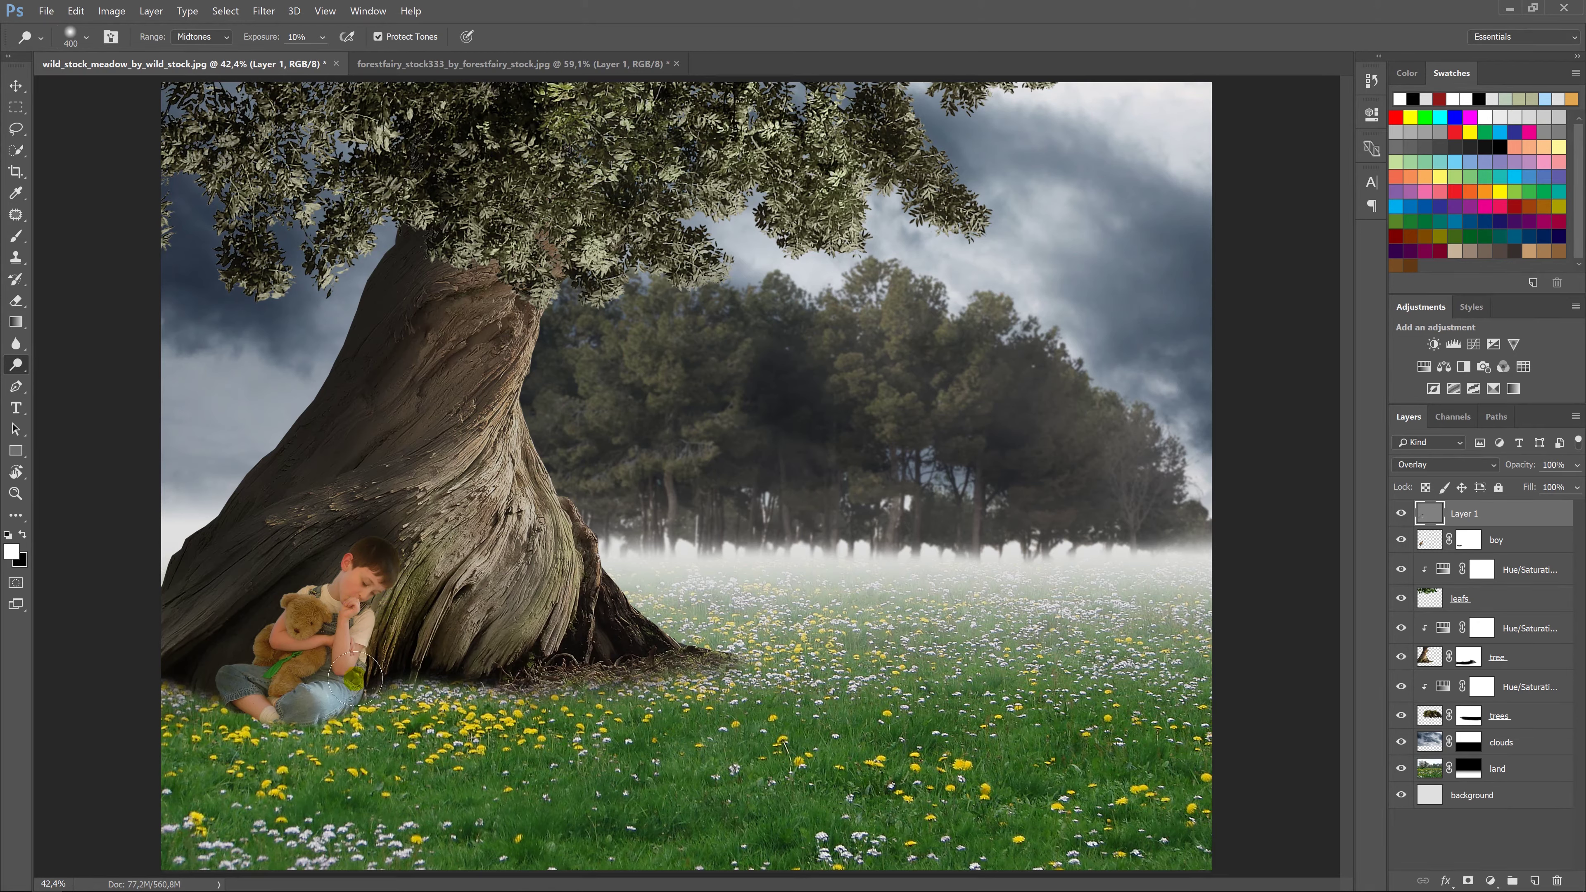
# Use the Sponge tool on the boy layer to adjust saturation over his head.
pyautogui.click(16, 369)
pyautogui.click(69, 392)
pyautogui.click(1429, 541)
pyautogui.moveTo(378, 517)
pyautogui.mouseDown()
pyautogui.moveTo(345, 538)
pyautogui.moveTo(386, 529)
pyautogui.moveTo(342, 531)
pyautogui.moveTo(365, 553)
pyautogui.moveTo(343, 535)
pyautogui.mouseUp()
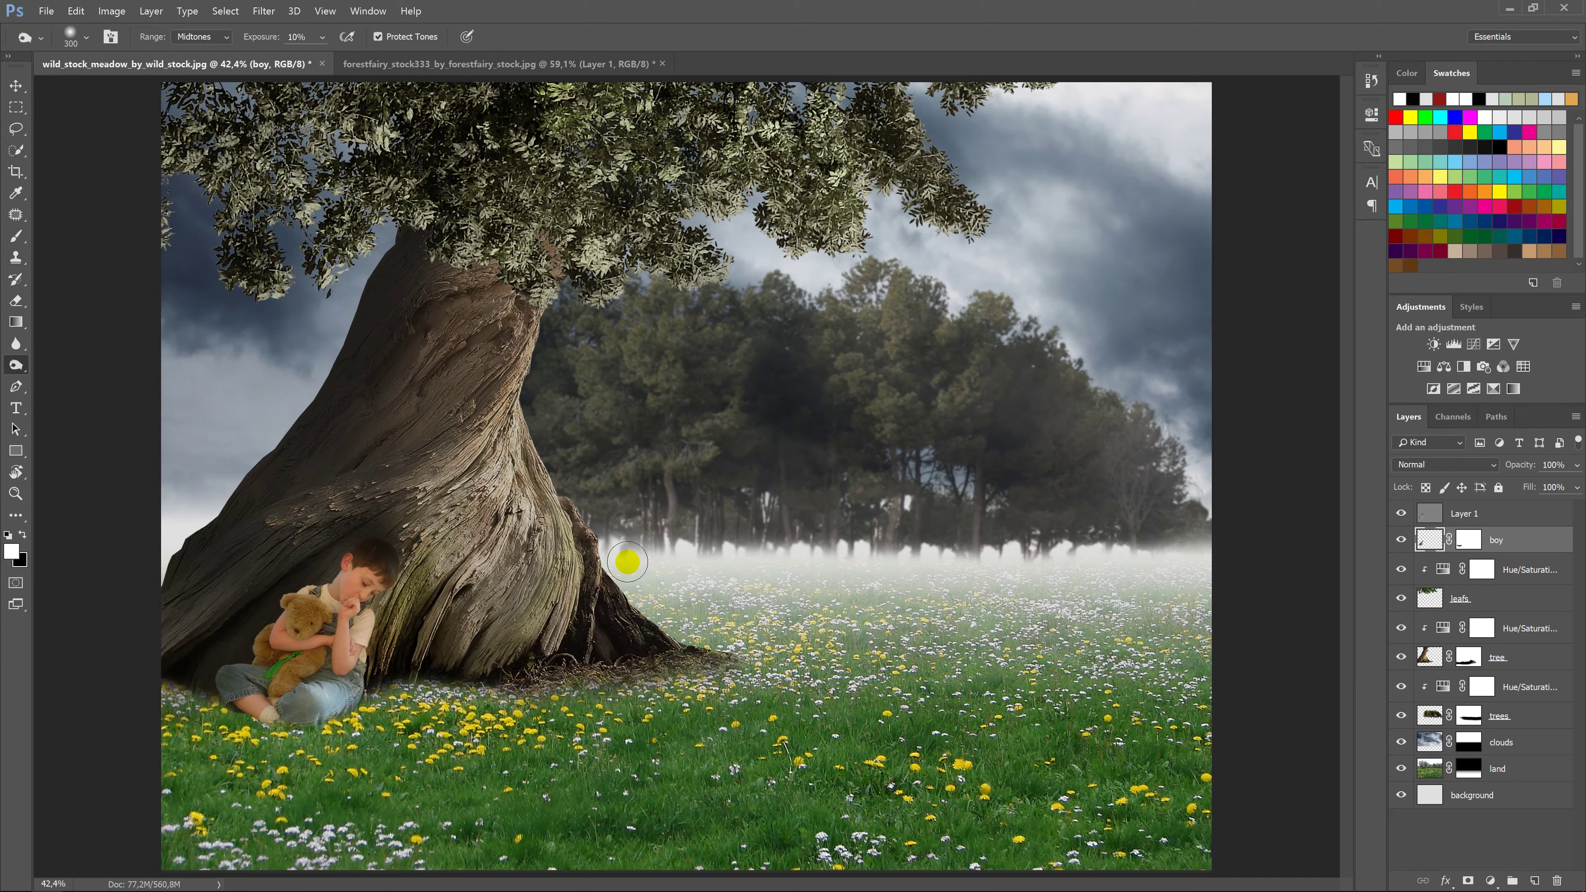
# Darken the boy's jeans near the knee on his image, not the mask.
pyautogui.click(1425, 547)
pyautogui.moveTo(288, 700)
pyautogui.mouseDown()
pyautogui.moveTo(343, 695)
pyautogui.moveTo(275, 707)
pyautogui.moveTo(289, 703)
pyautogui.mouseUp()
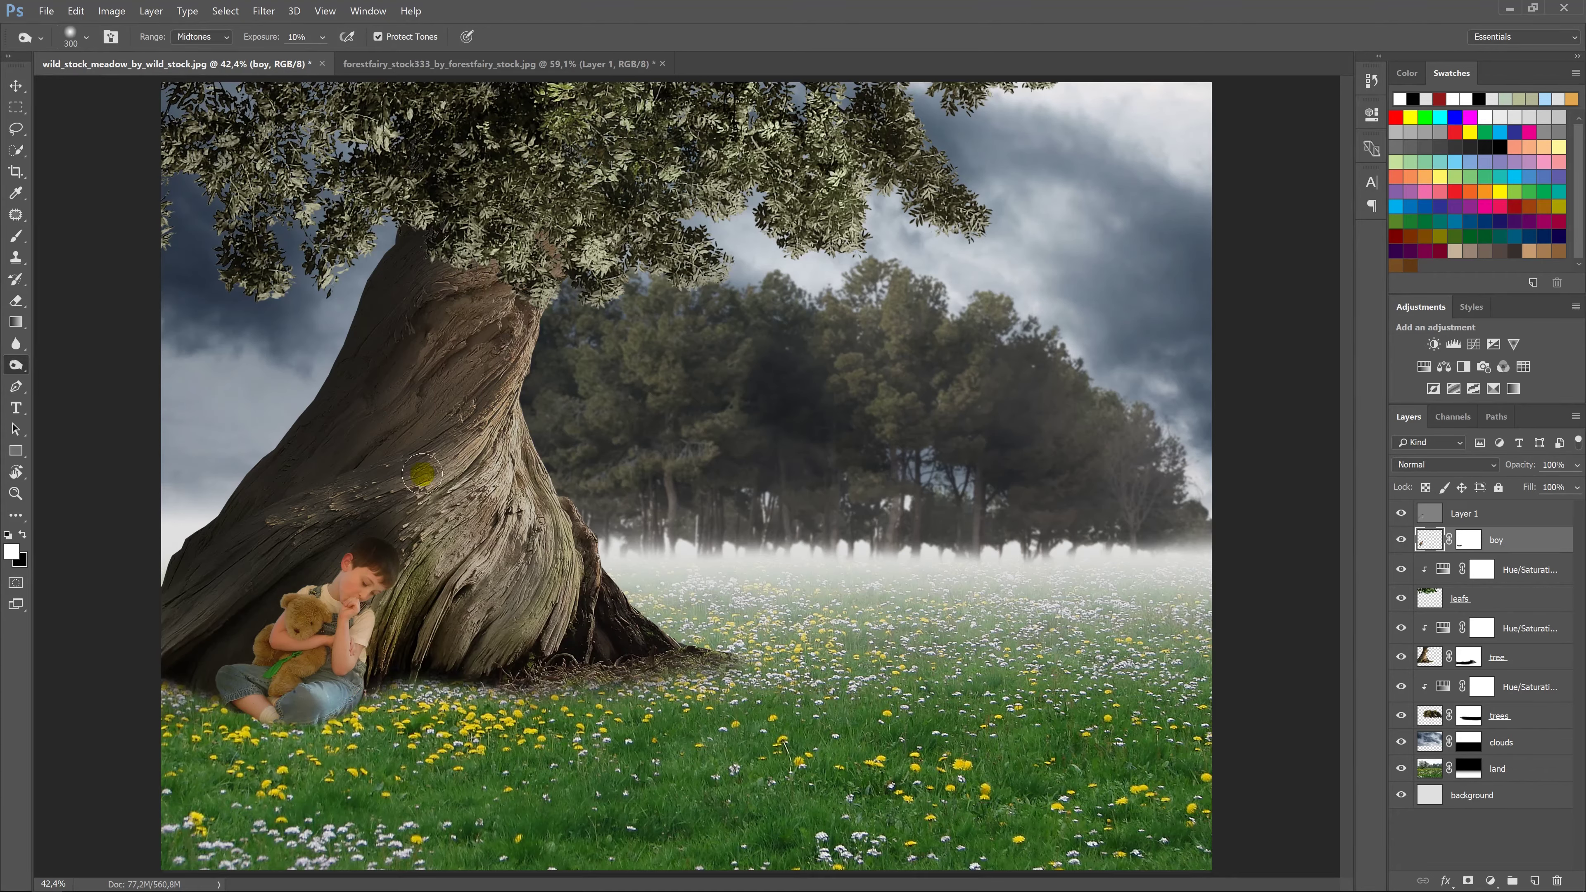
pyautogui.click(17, 87)
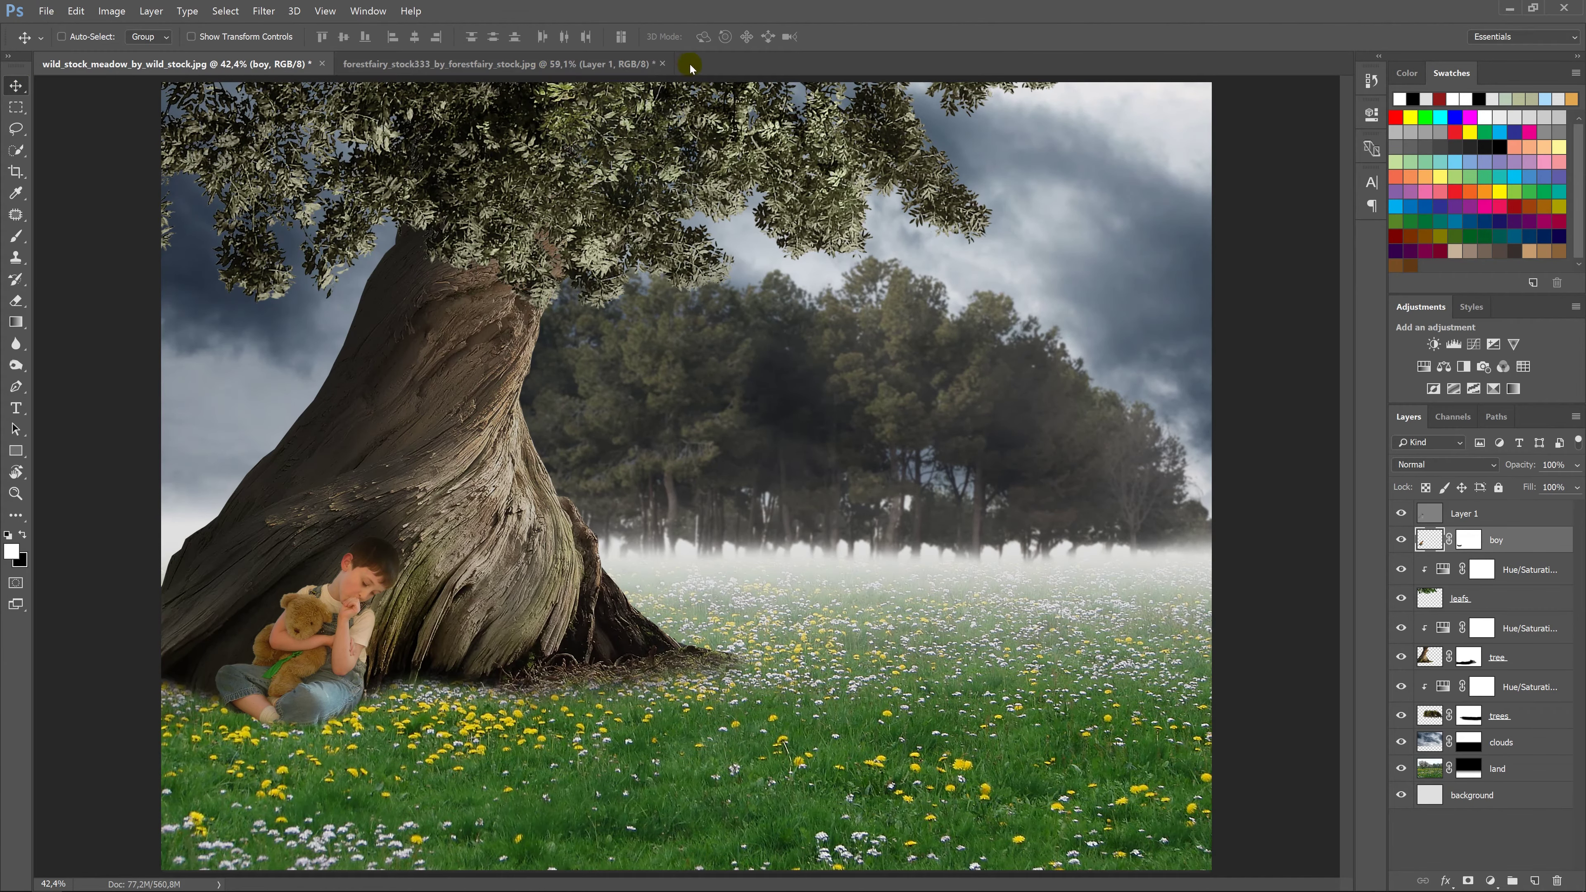
# Close the boy's source photo without saving it.
pyautogui.click(664, 64)
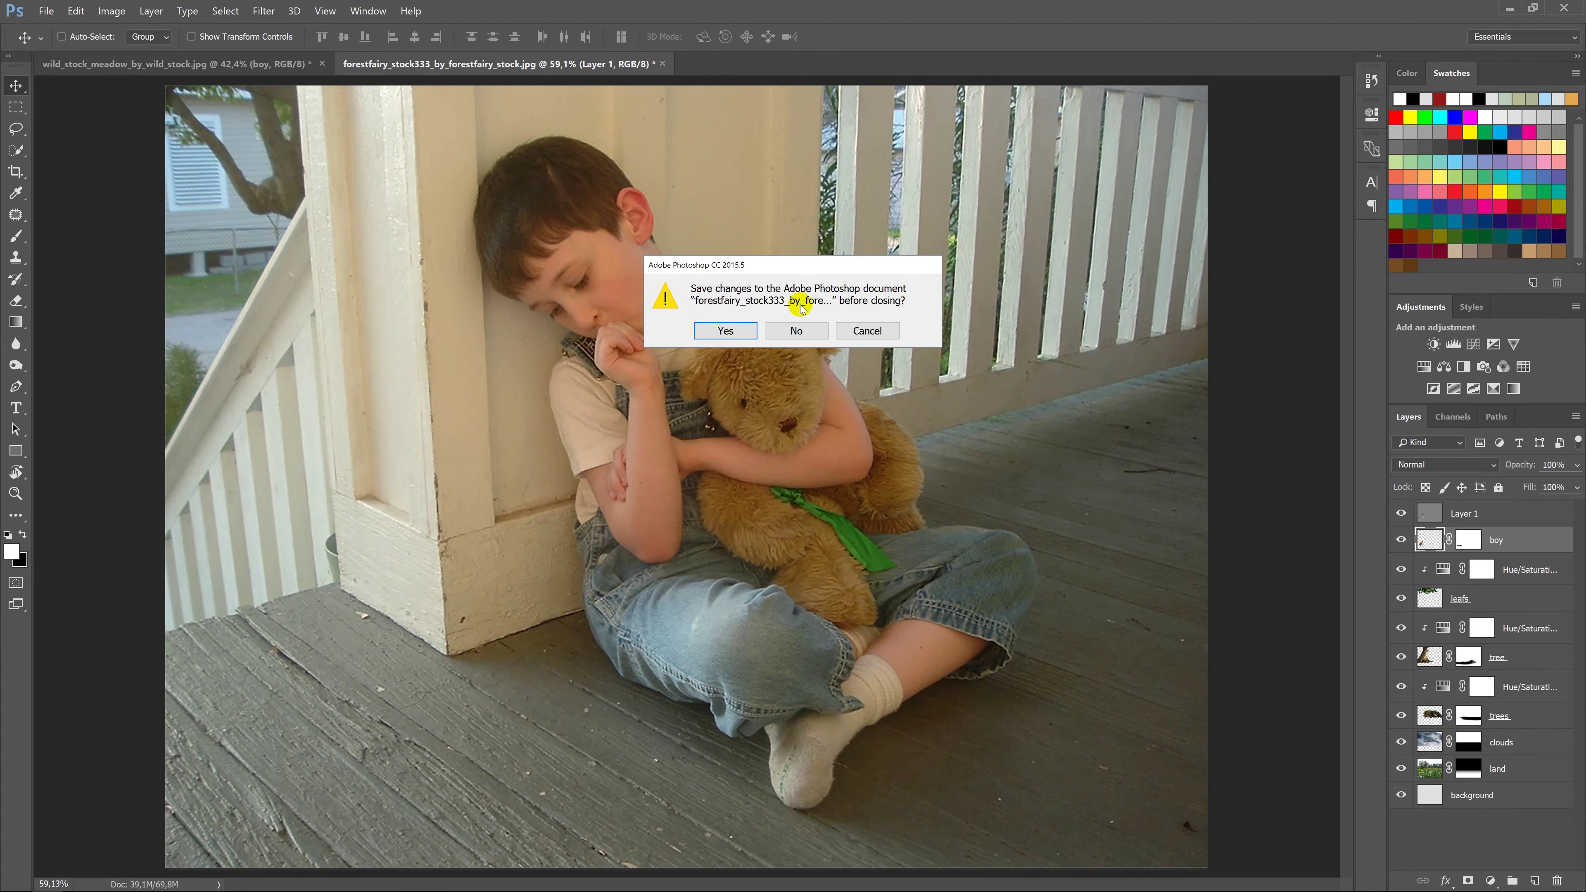
pyautogui.click(802, 329)
pyautogui.rightClick(703, 75)
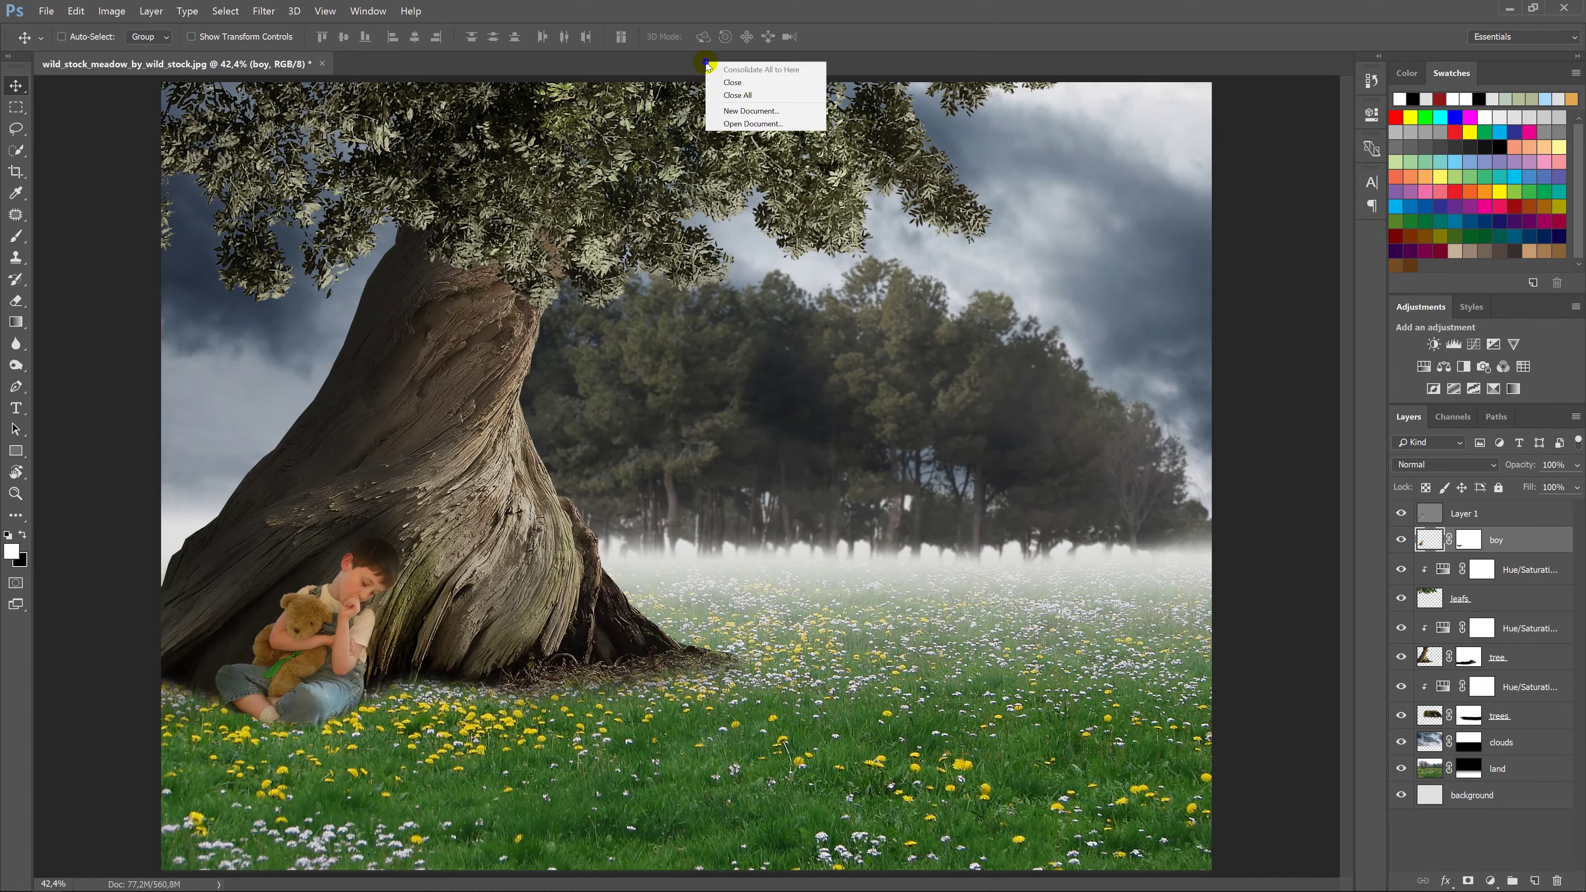
# Open brown_bear_by_lovemayu-d7ng487.png and drag the bear into the meadow composite.
pyautogui.hotkey('ctrl', 'o')
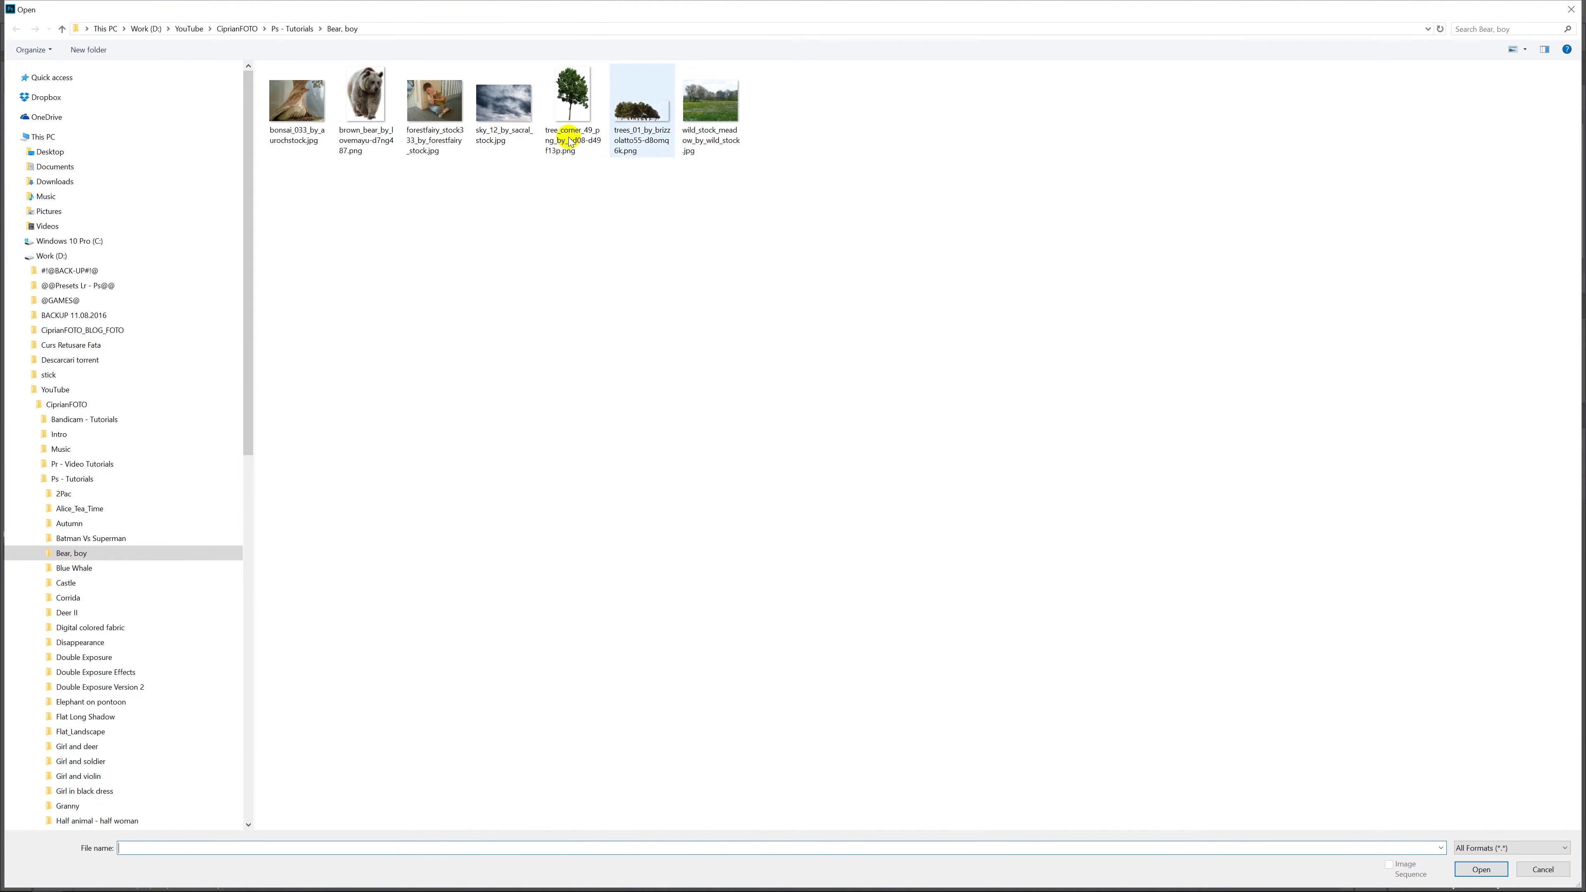
pyautogui.doubleClick(363, 100)
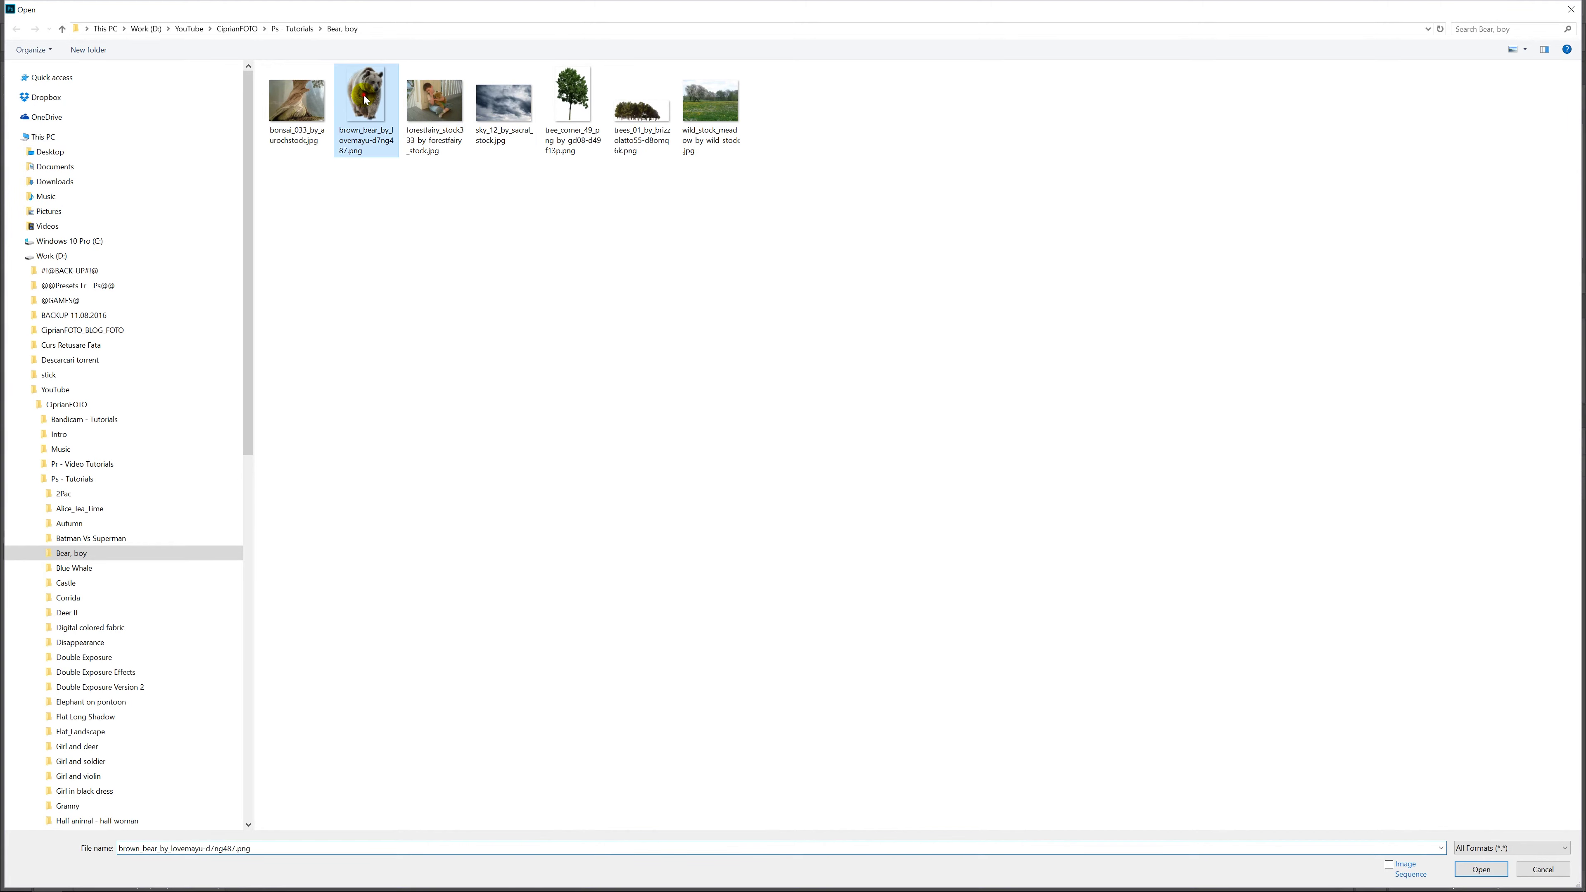
pyautogui.moveTo(723, 430); pyautogui.dragTo(805, 401)
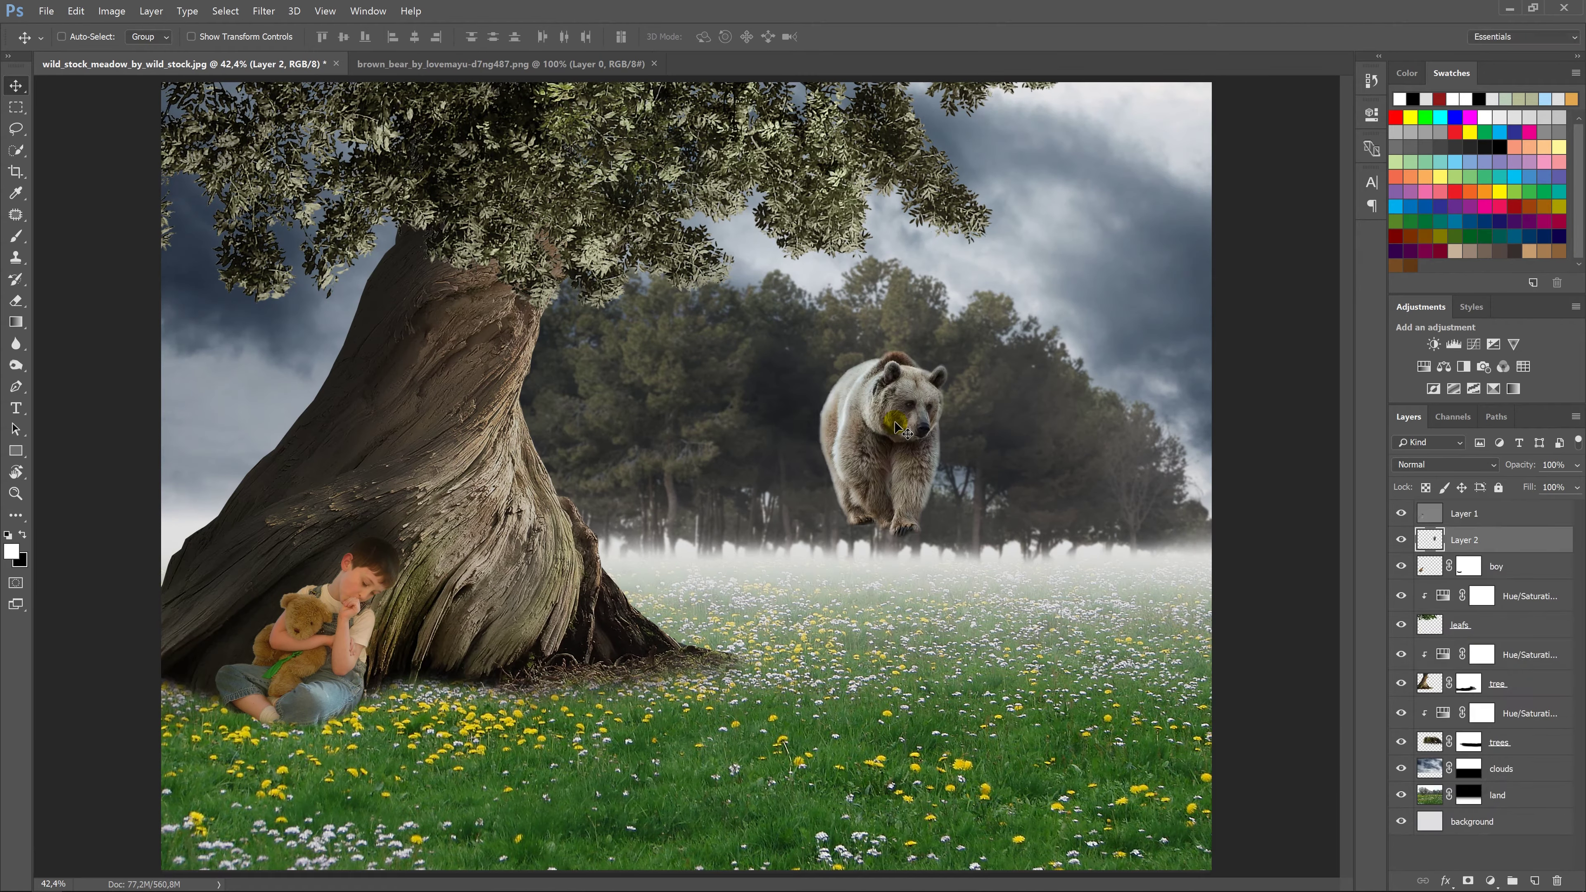
pyautogui.hotkey('ctrl', 't')
# Scale the bear up, rename its layer to 'bear' and move it above Layer 1.
pyautogui.moveTo(948, 539); pyautogui.dragTo(1074, 640)
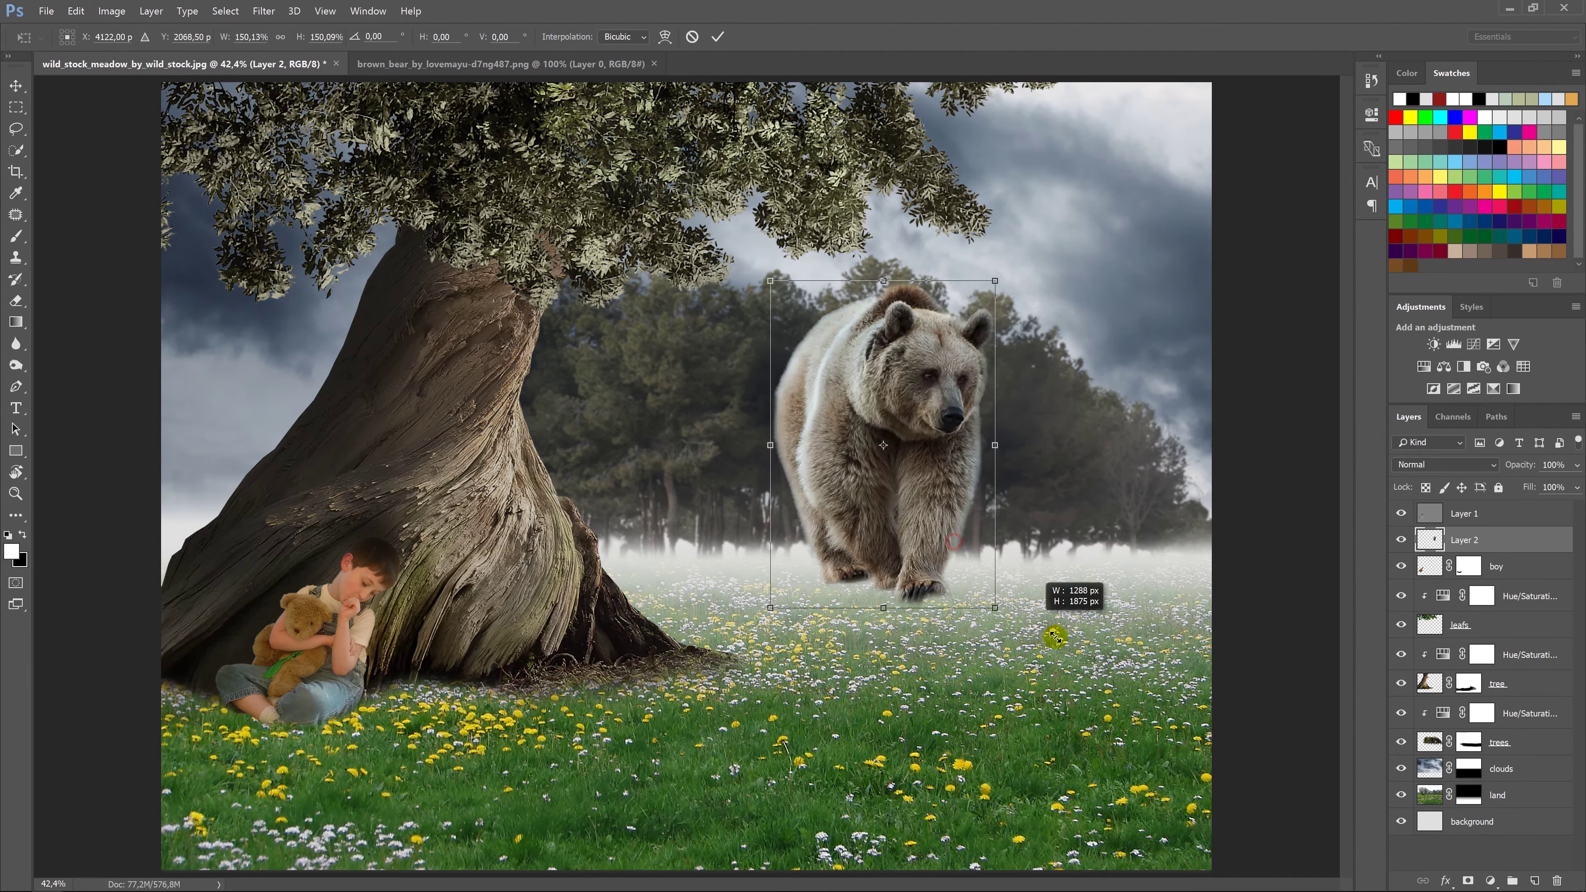
pyautogui.press('Return')
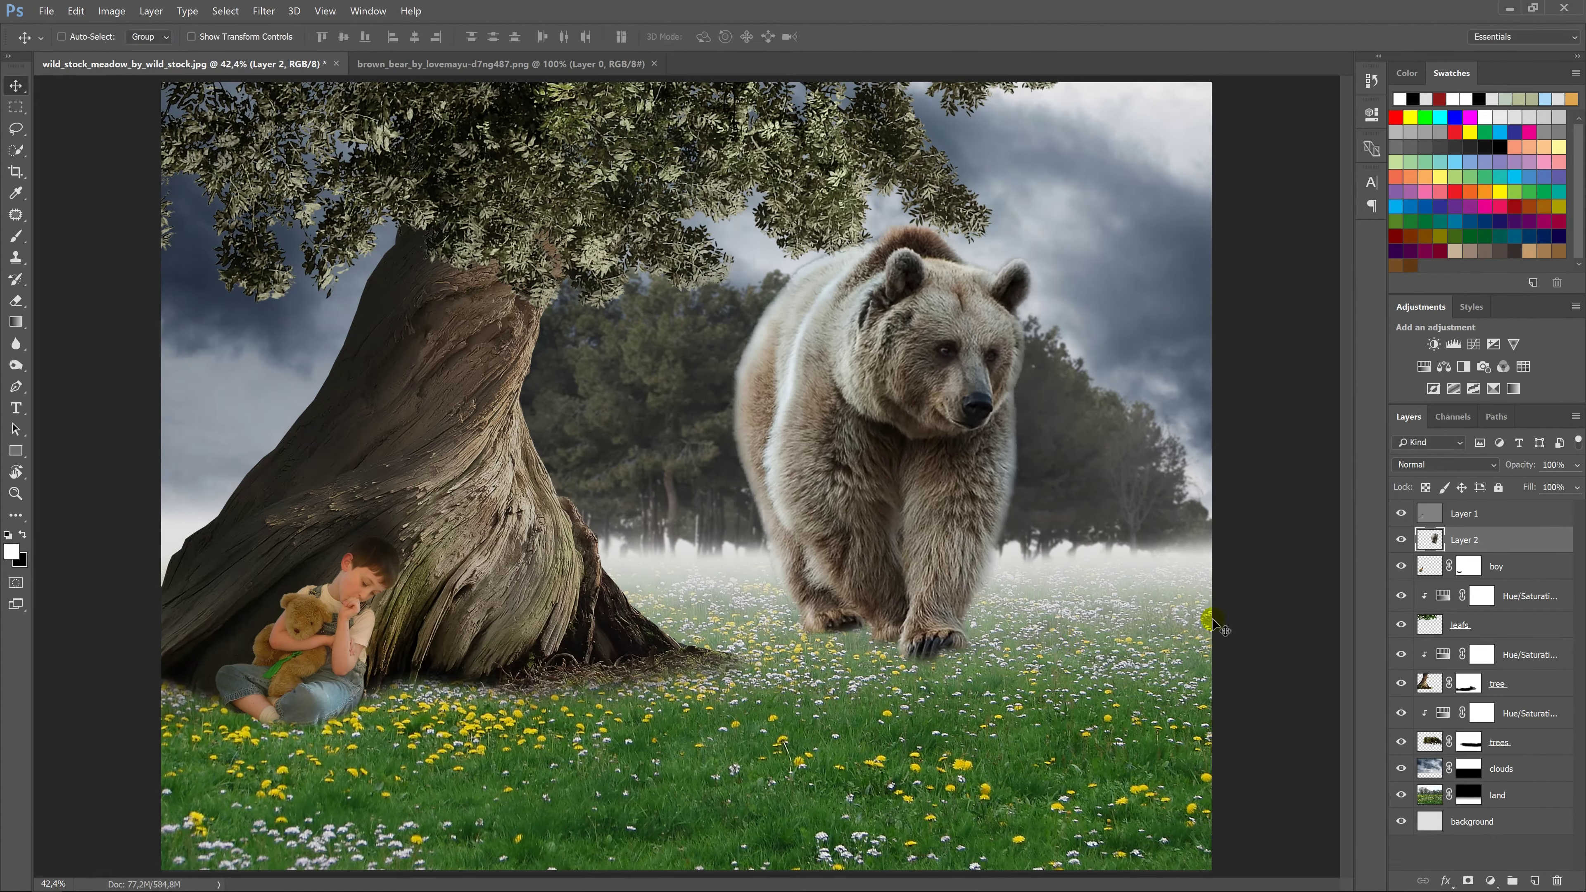
pyautogui.doubleClick(1464, 540)
pyautogui.write('bear')
pyautogui.press('Return')
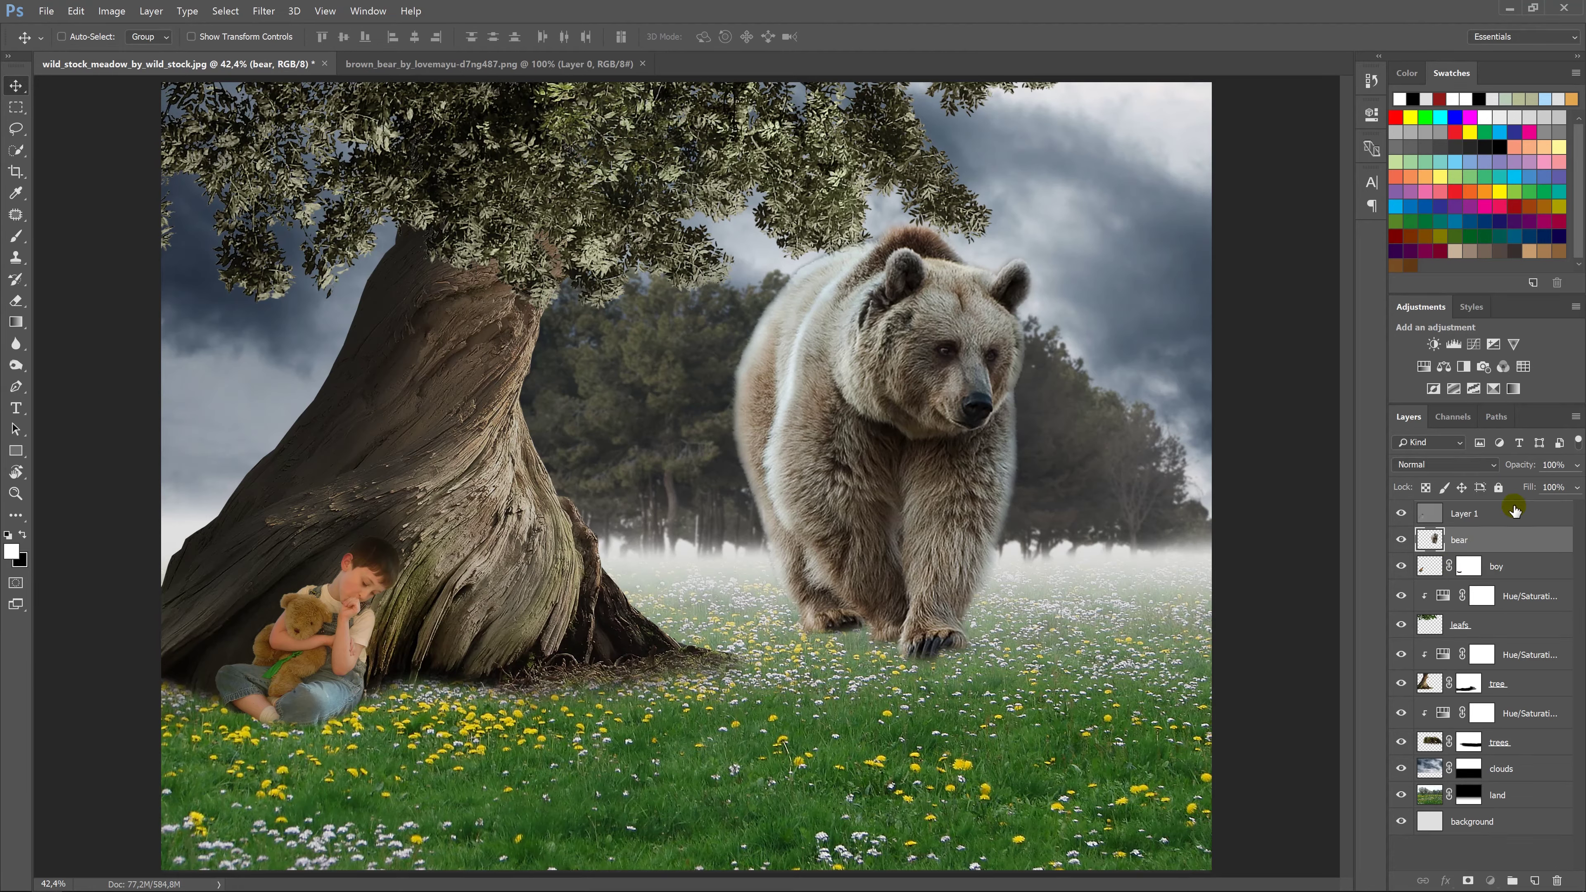
pyautogui.moveTo(1514, 511); pyautogui.dragTo(1514, 507)
# Flip the bear horizontally.
pyautogui.rightClick(915, 491)
pyautogui.press('Escape')
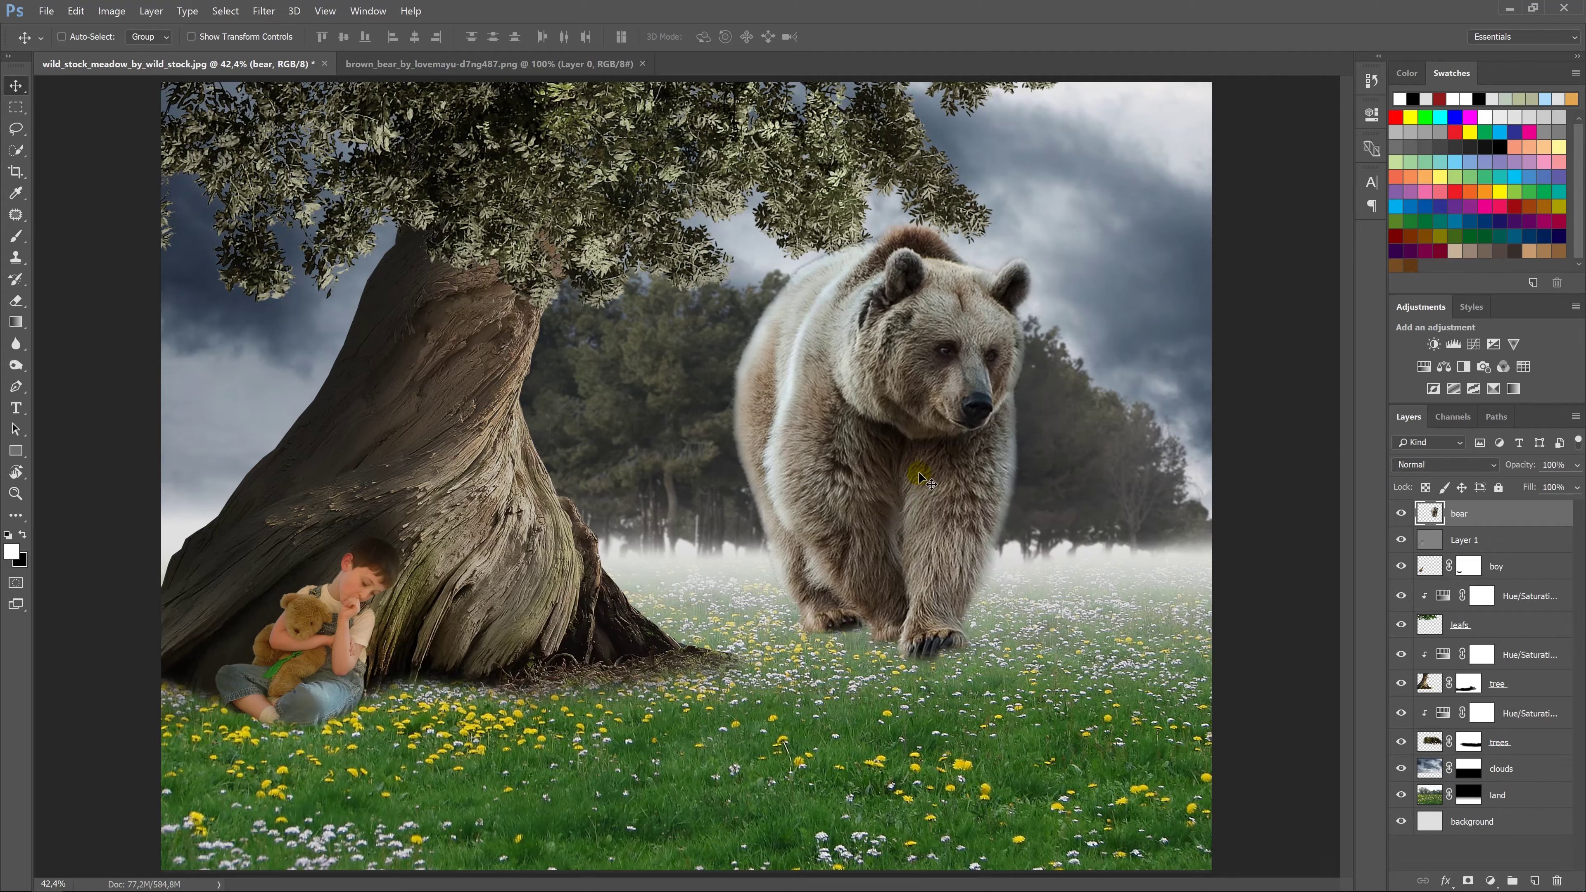
pyautogui.hotkey('ctrl', 't')
pyautogui.rightClick(959, 532)
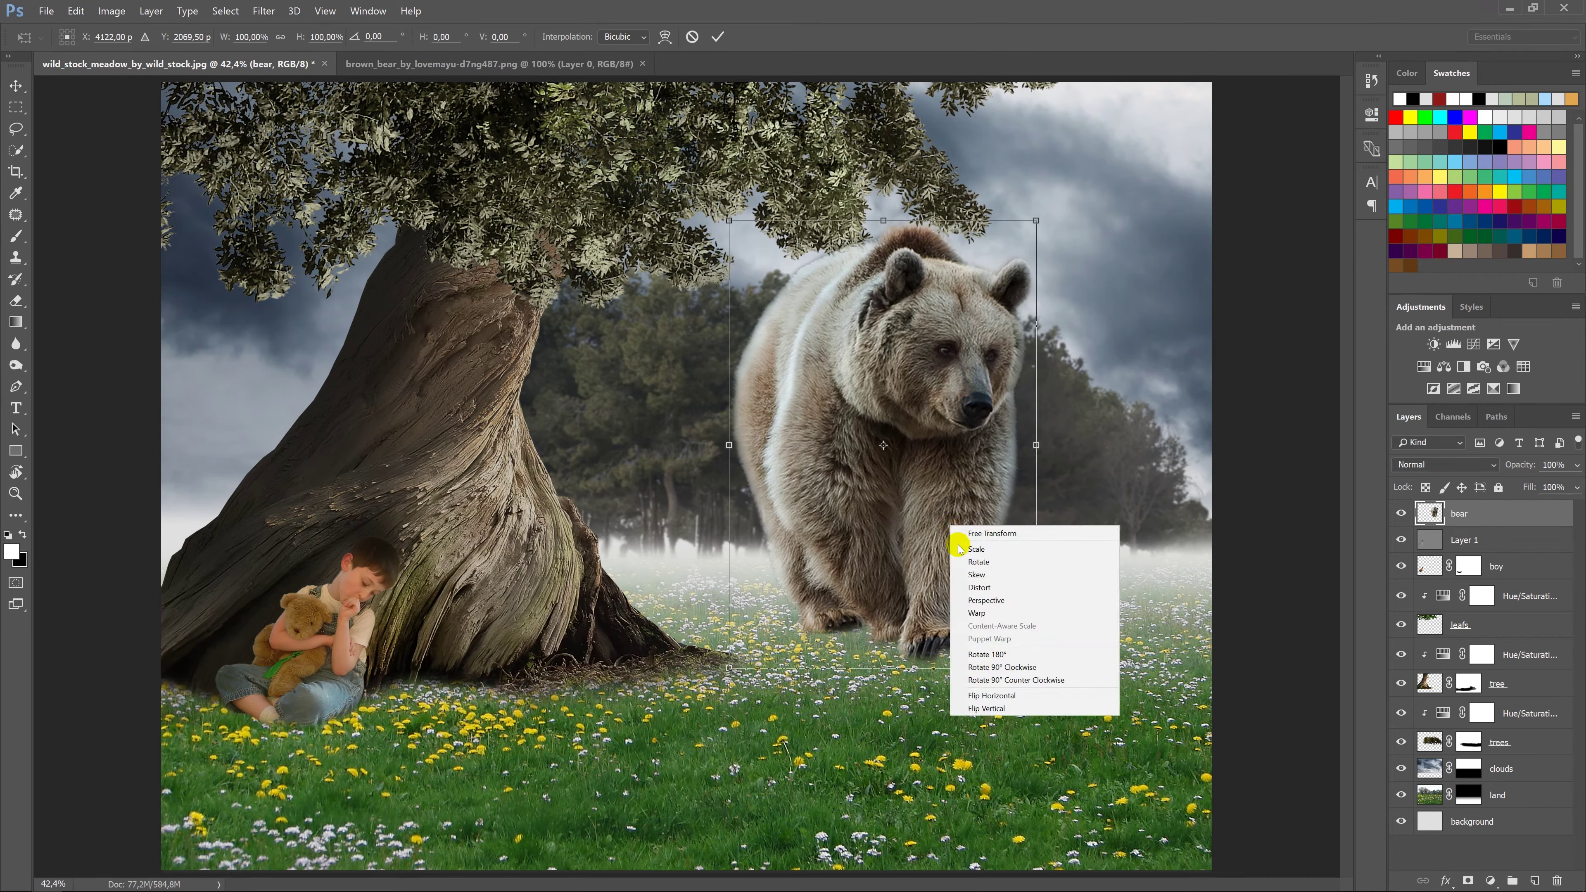
pyautogui.click(998, 692)
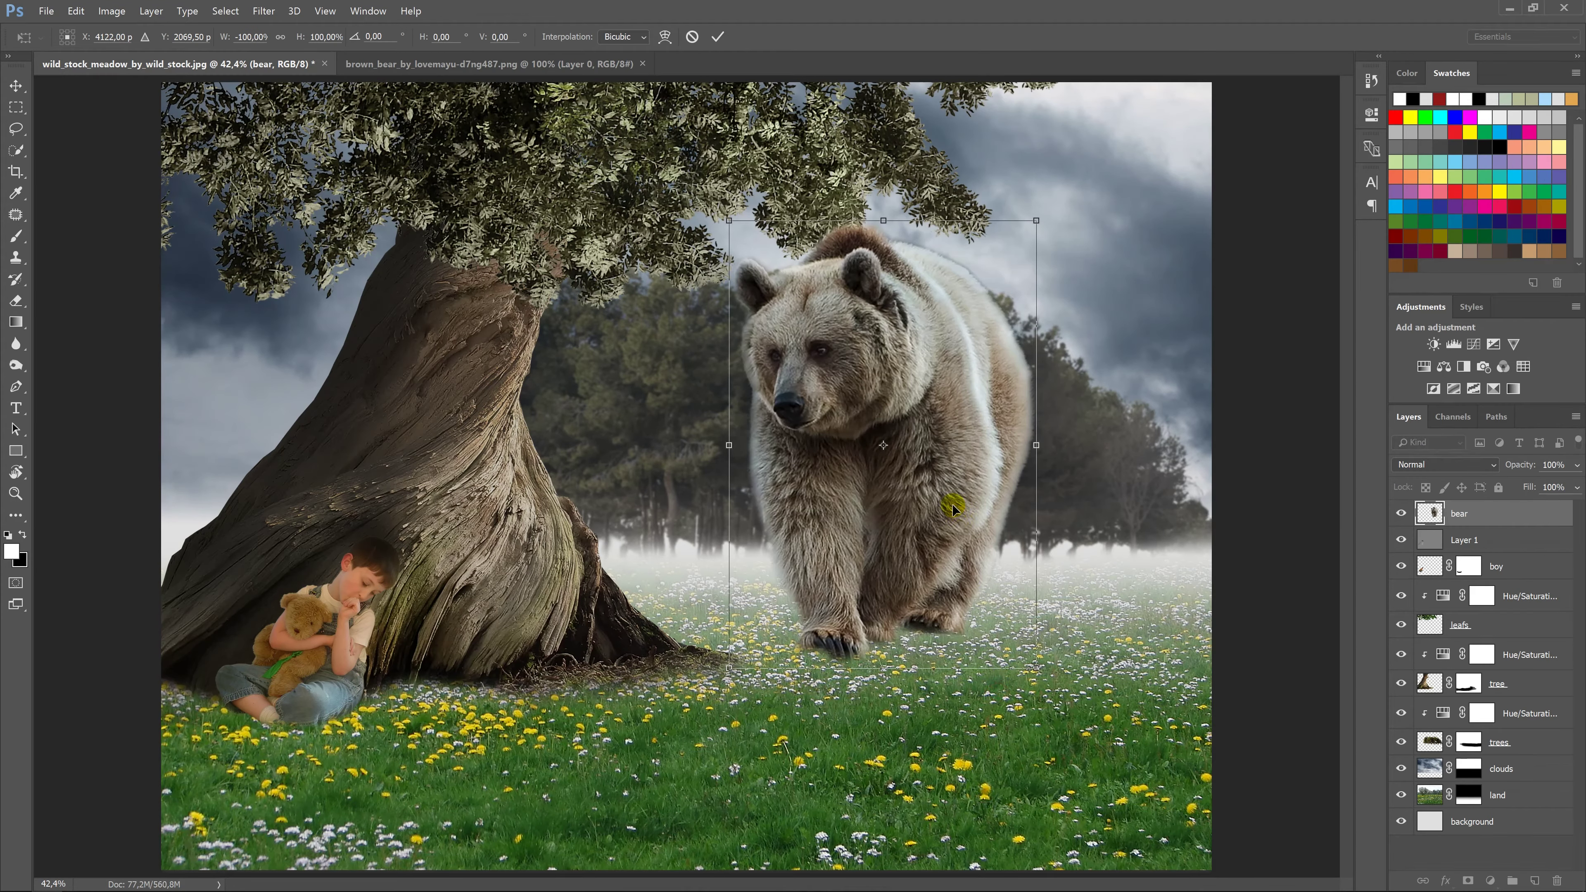
# Shrink the bear to about 81% and place it at the meadow's right edge.
pyautogui.moveTo(952, 509); pyautogui.dragTo(1065, 536)
pyautogui.moveTo(1167, 725); pyautogui.dragTo(1186, 665)
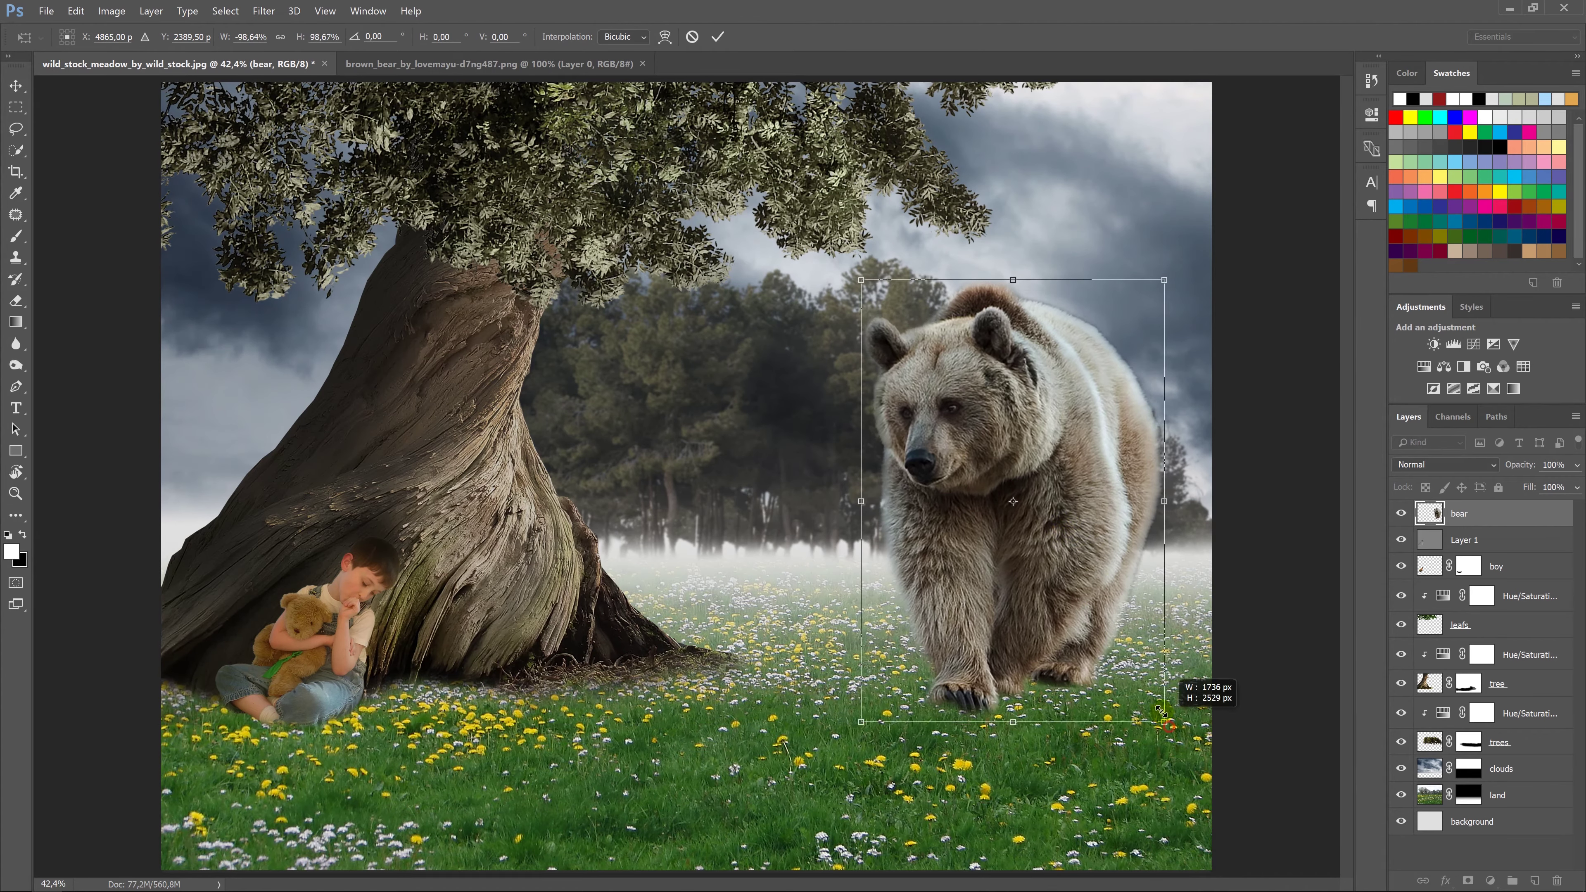
pyautogui.moveTo(1059, 603); pyautogui.dragTo(1097, 592)
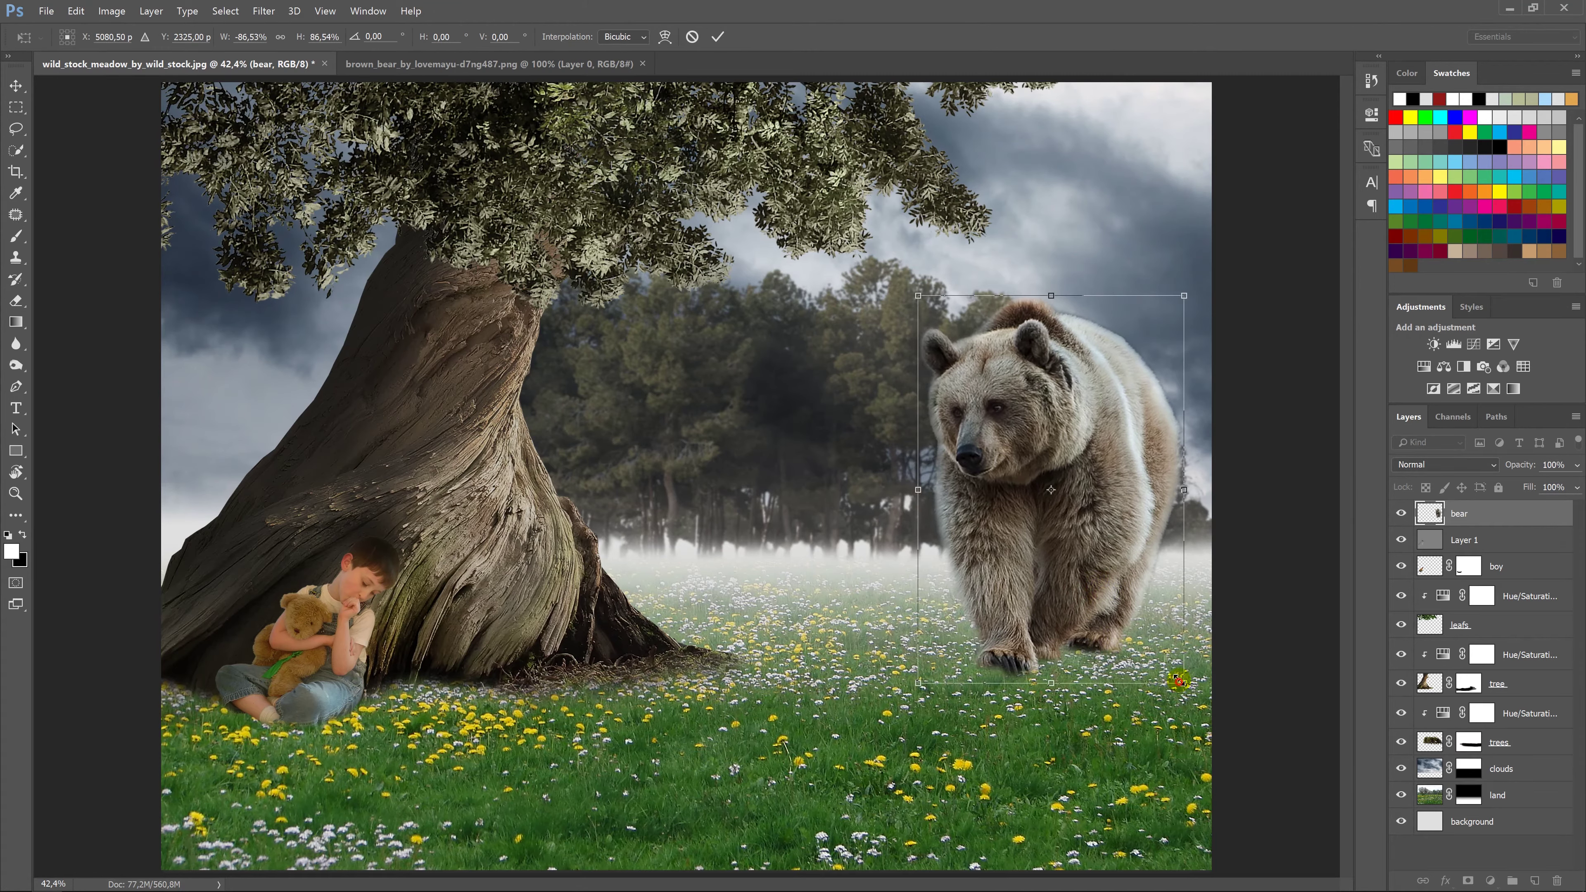
pyautogui.moveTo(1178, 680); pyautogui.dragTo(1169, 666)
pyautogui.moveTo(1118, 593); pyautogui.dragTo(1140, 600)
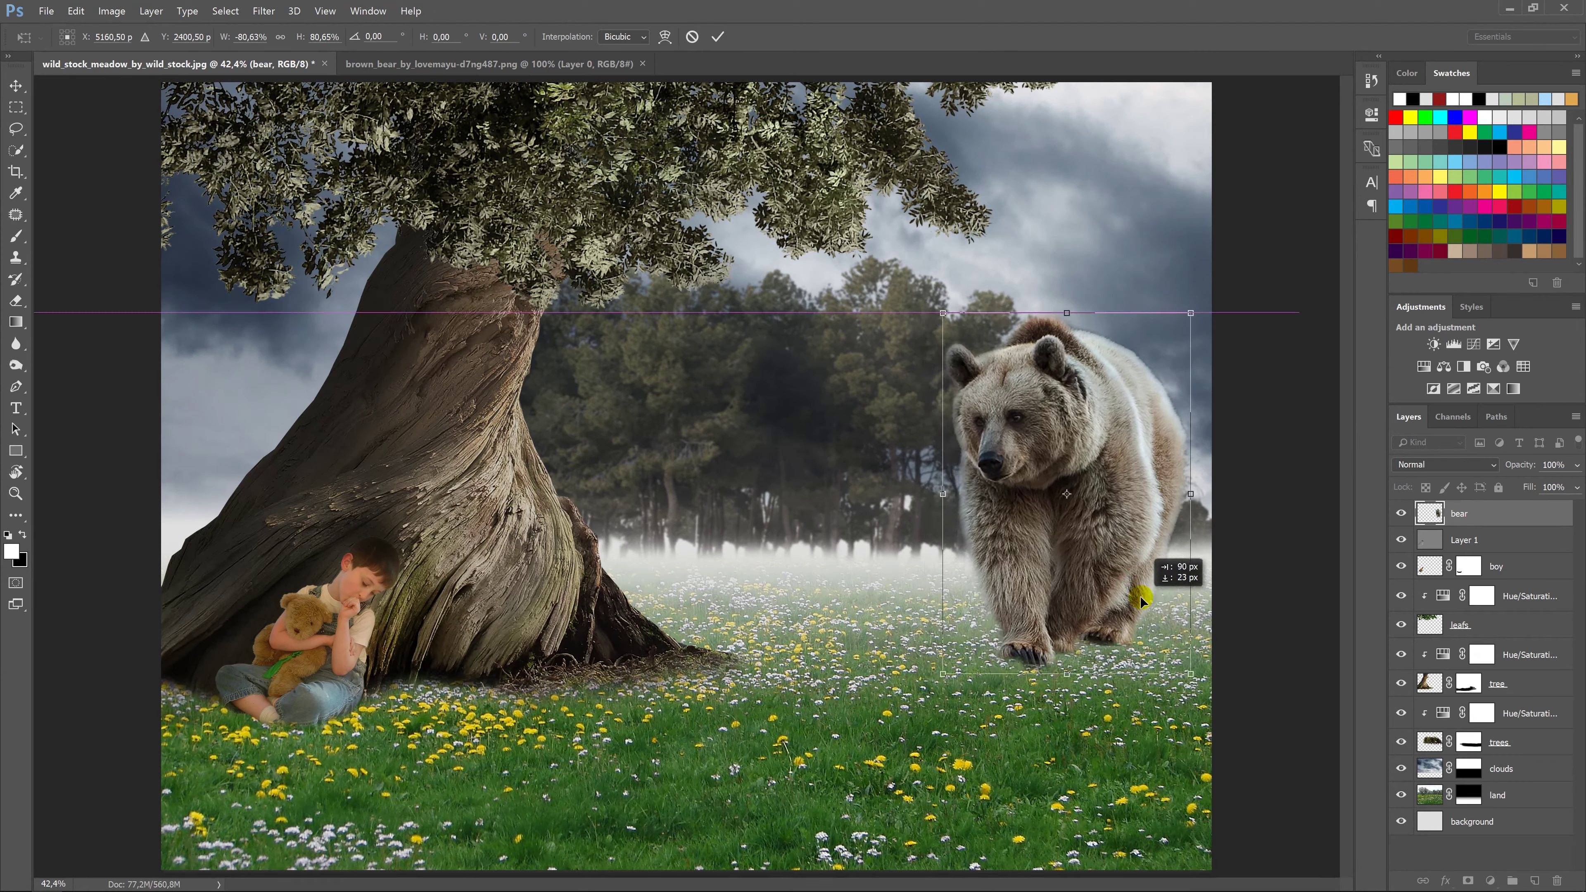
pyautogui.press('Return')
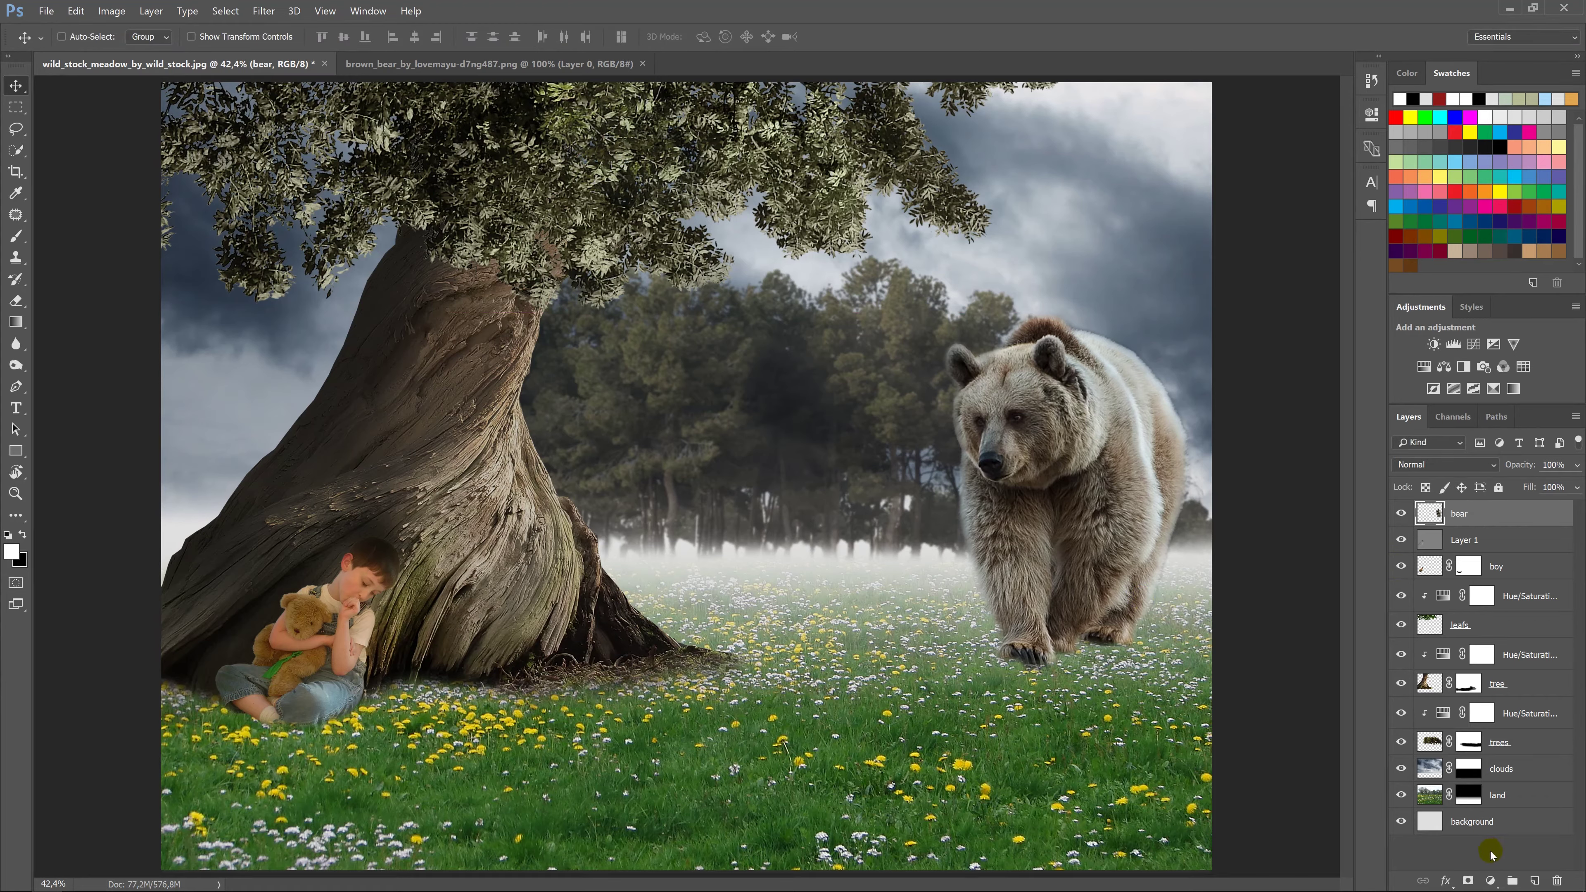
# Mask the bear layer and brush black over its claws, paws and lower legs.
pyautogui.click(1468, 881)
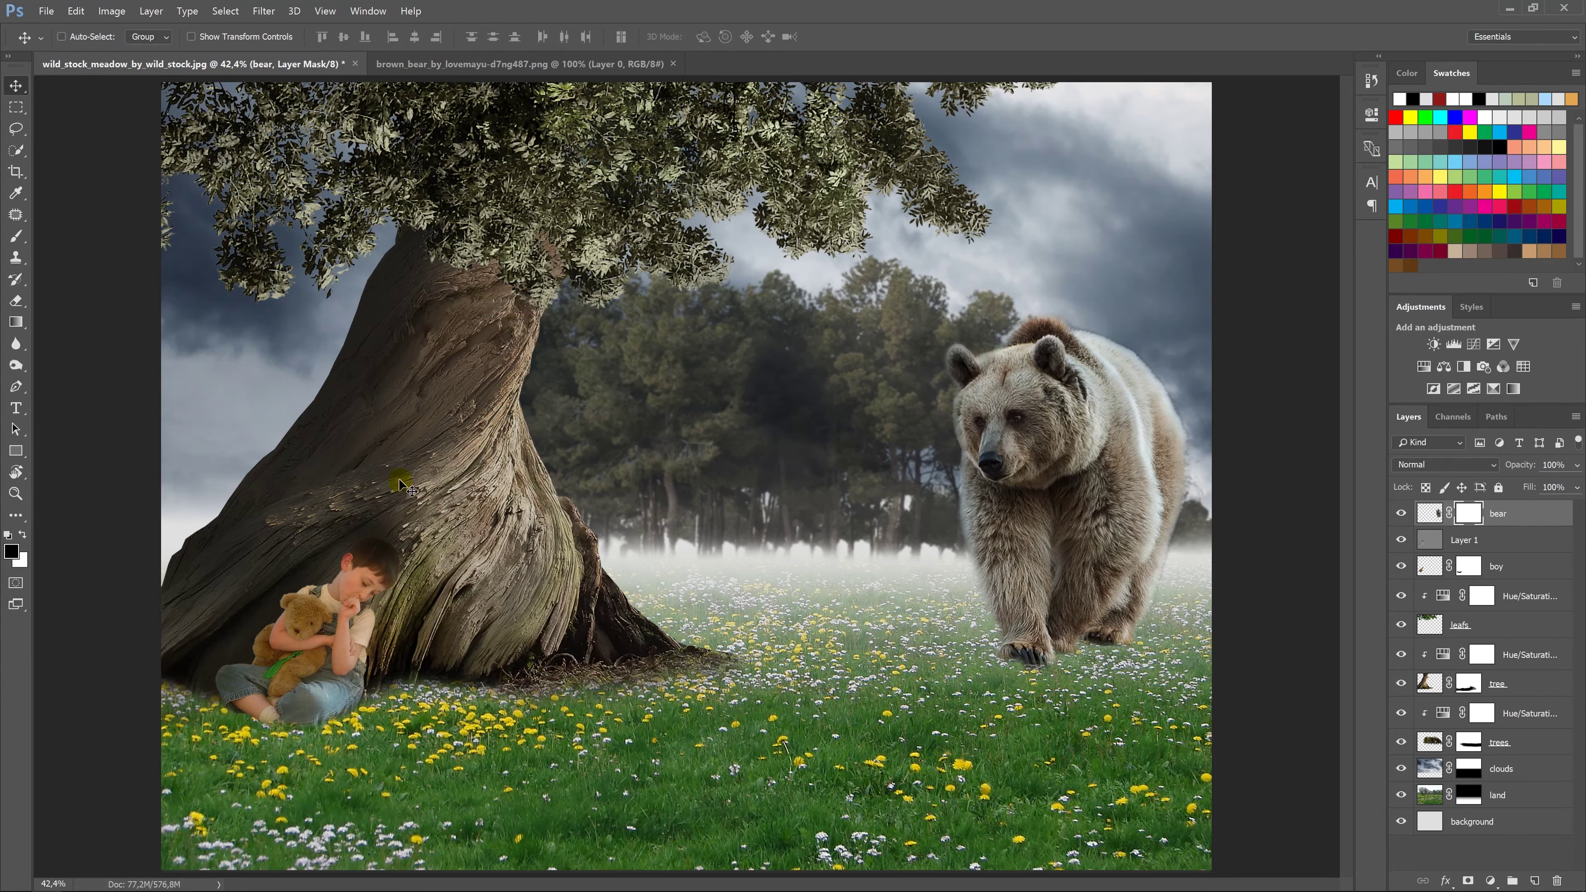
pyautogui.click(16, 235)
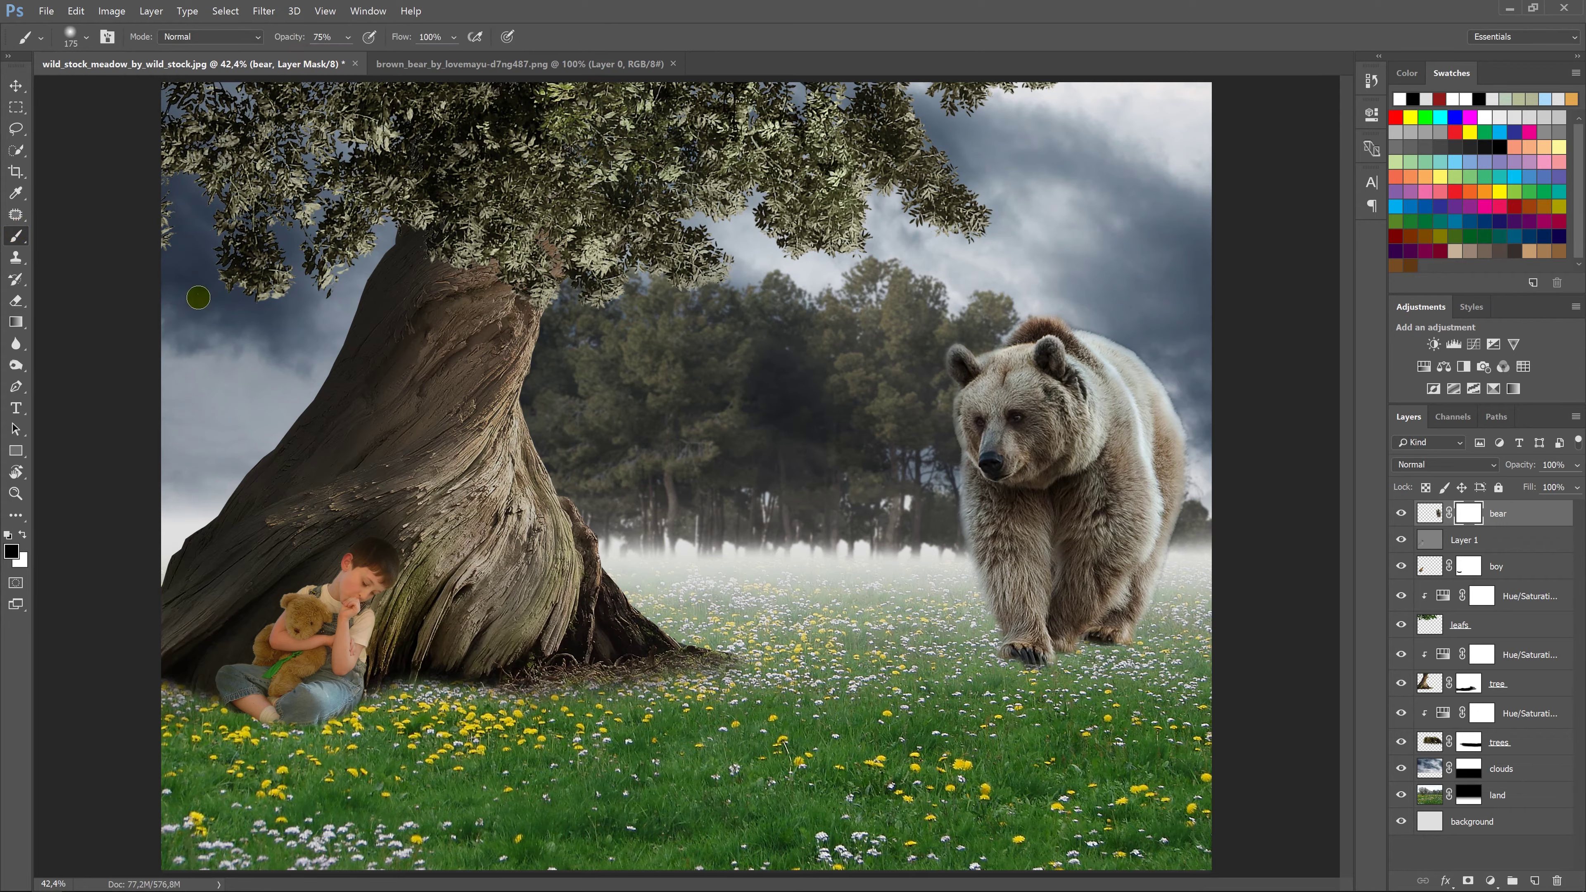
pyautogui.press(']')
pyautogui.press('[')
pyautogui.click(1053, 676)
pyautogui.moveTo(1070, 667); pyautogui.dragTo(1113, 658)
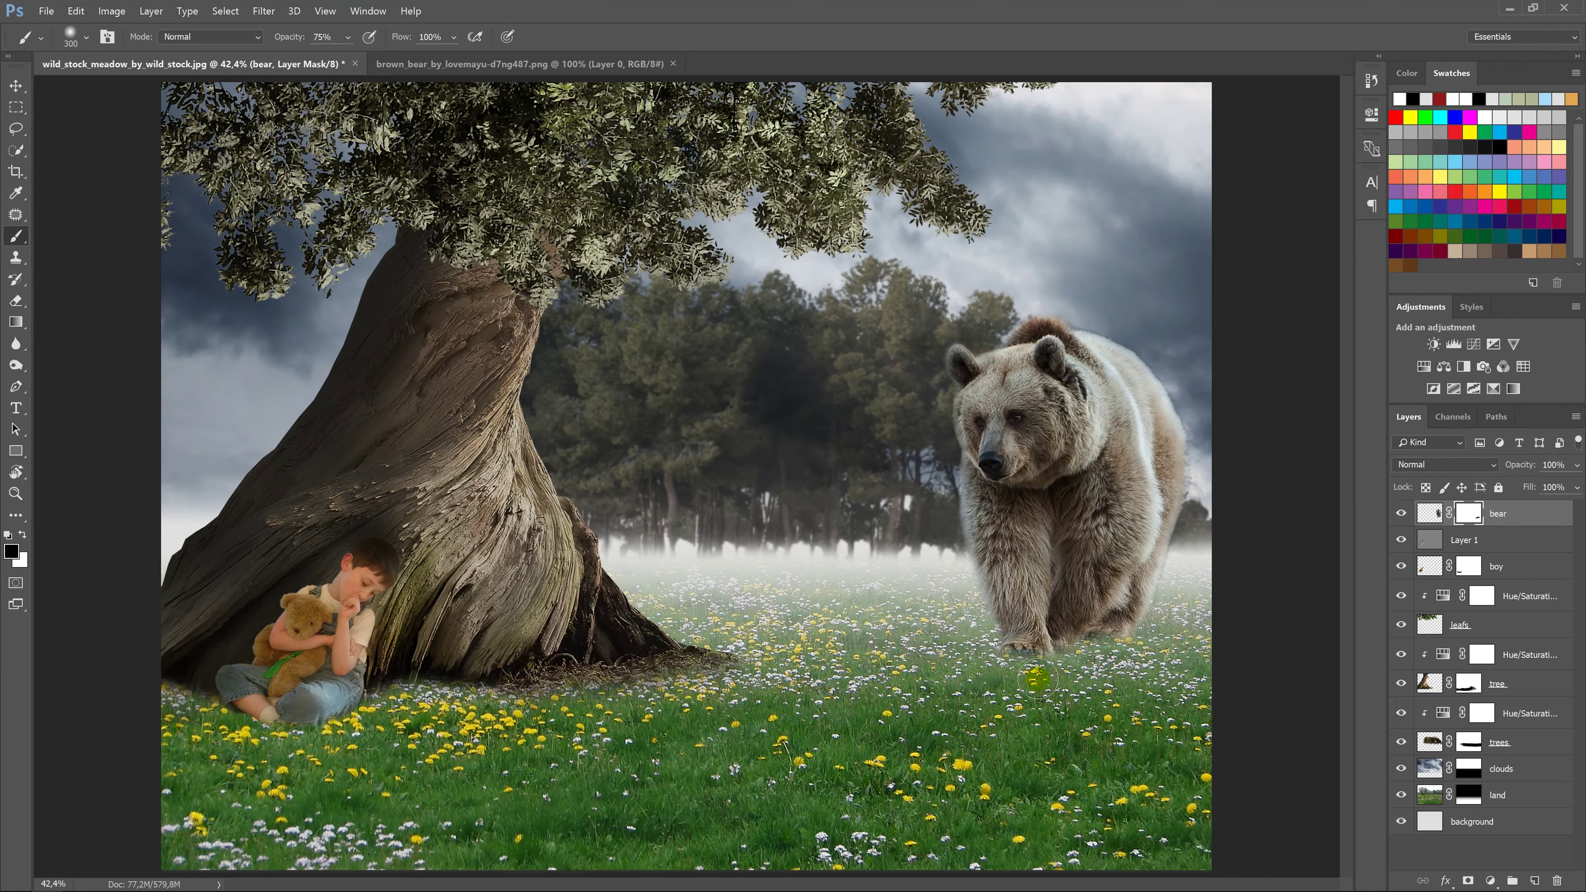
pyautogui.moveTo(1118, 660)
pyautogui.mouseDown()
pyautogui.moveTo(1094, 663)
pyautogui.moveTo(1168, 679)
pyautogui.mouseUp()
# Create Layer 2 above the bear and fill it with 50% Gray.
pyautogui.press('v')
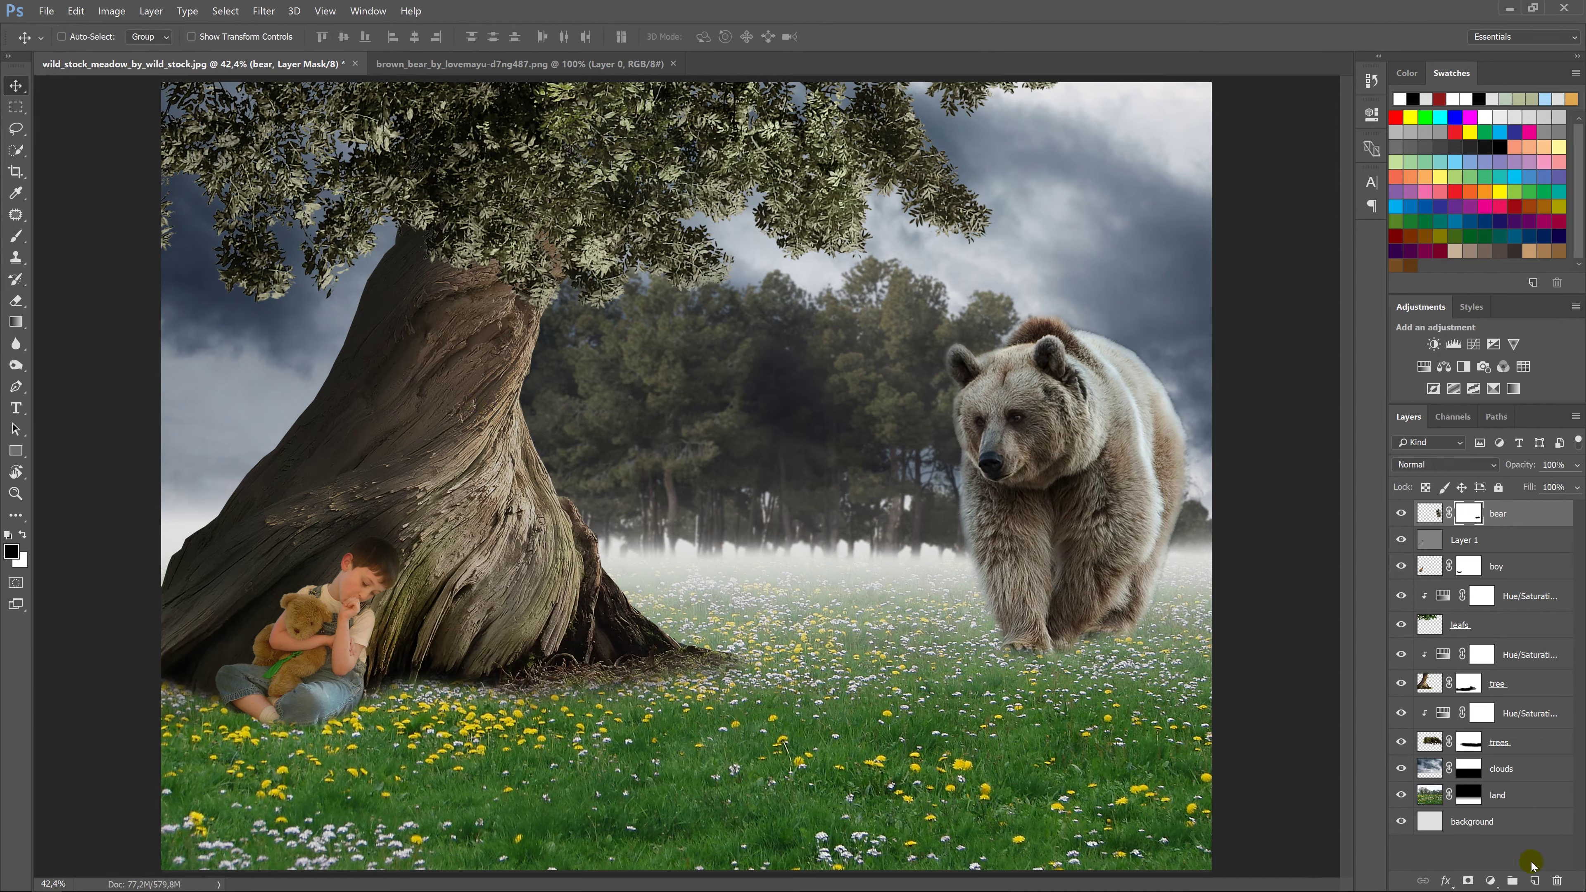
pyautogui.click(1534, 880)
pyautogui.press('x')
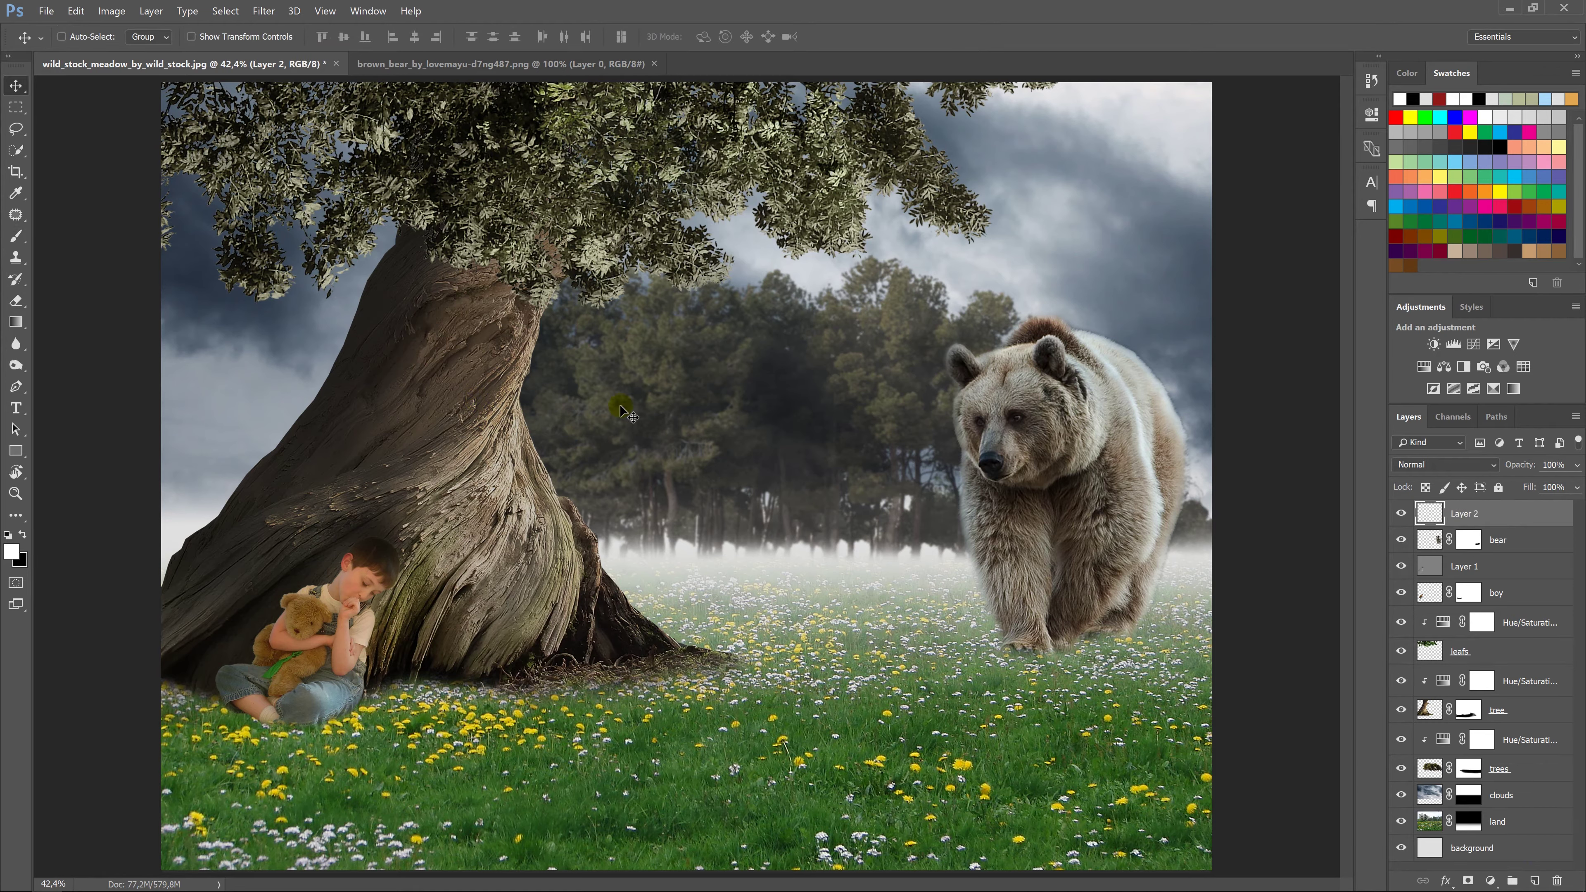
pyautogui.click(79, 14)
pyautogui.click(109, 185)
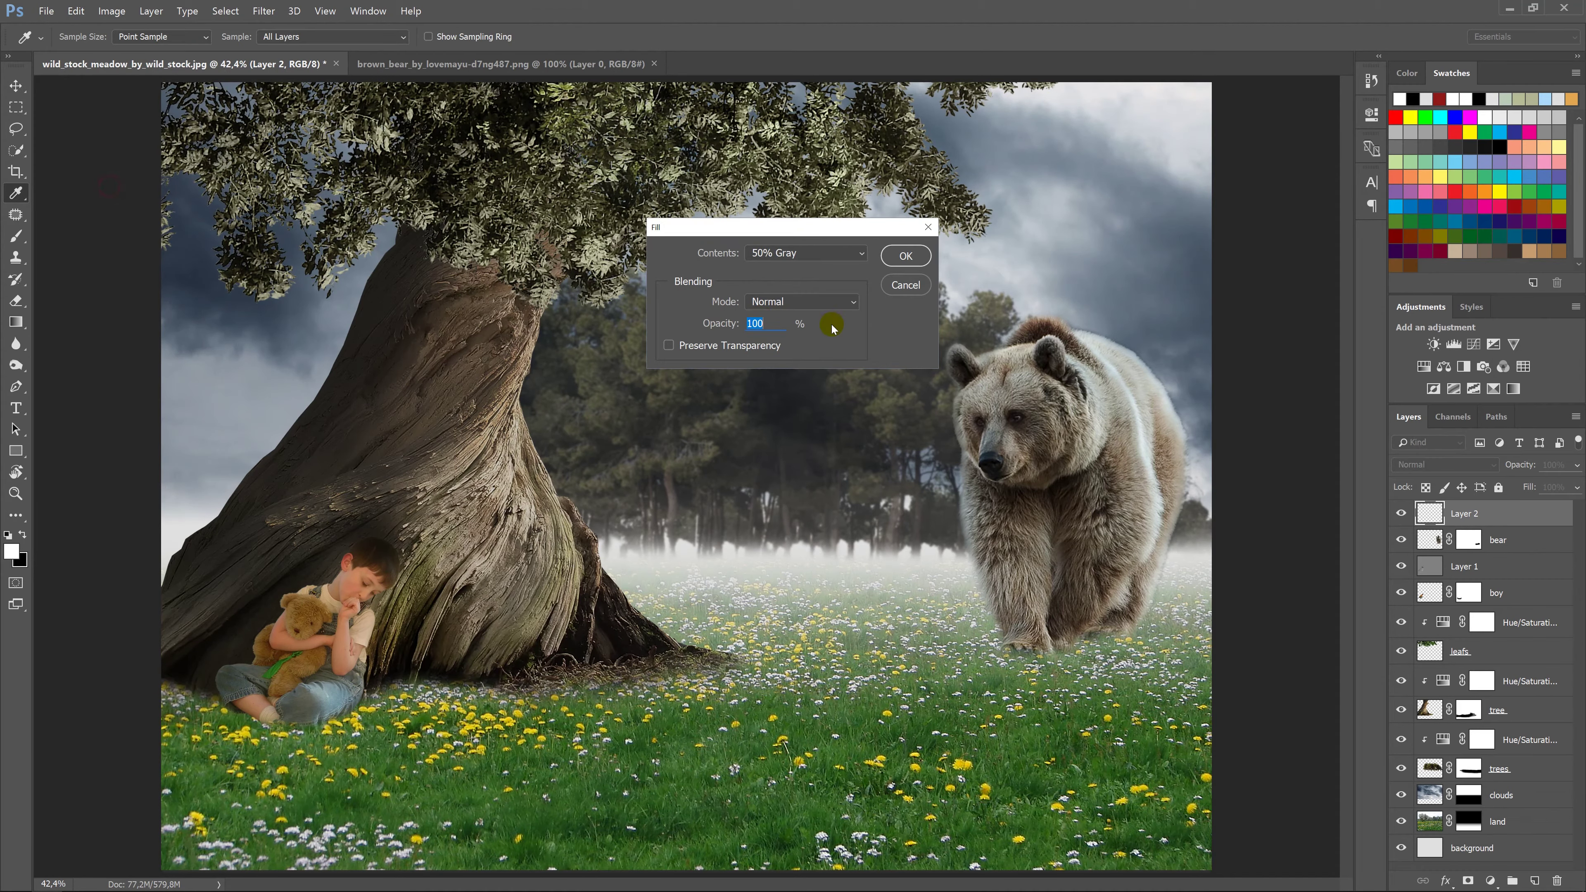
pyautogui.click(906, 256)
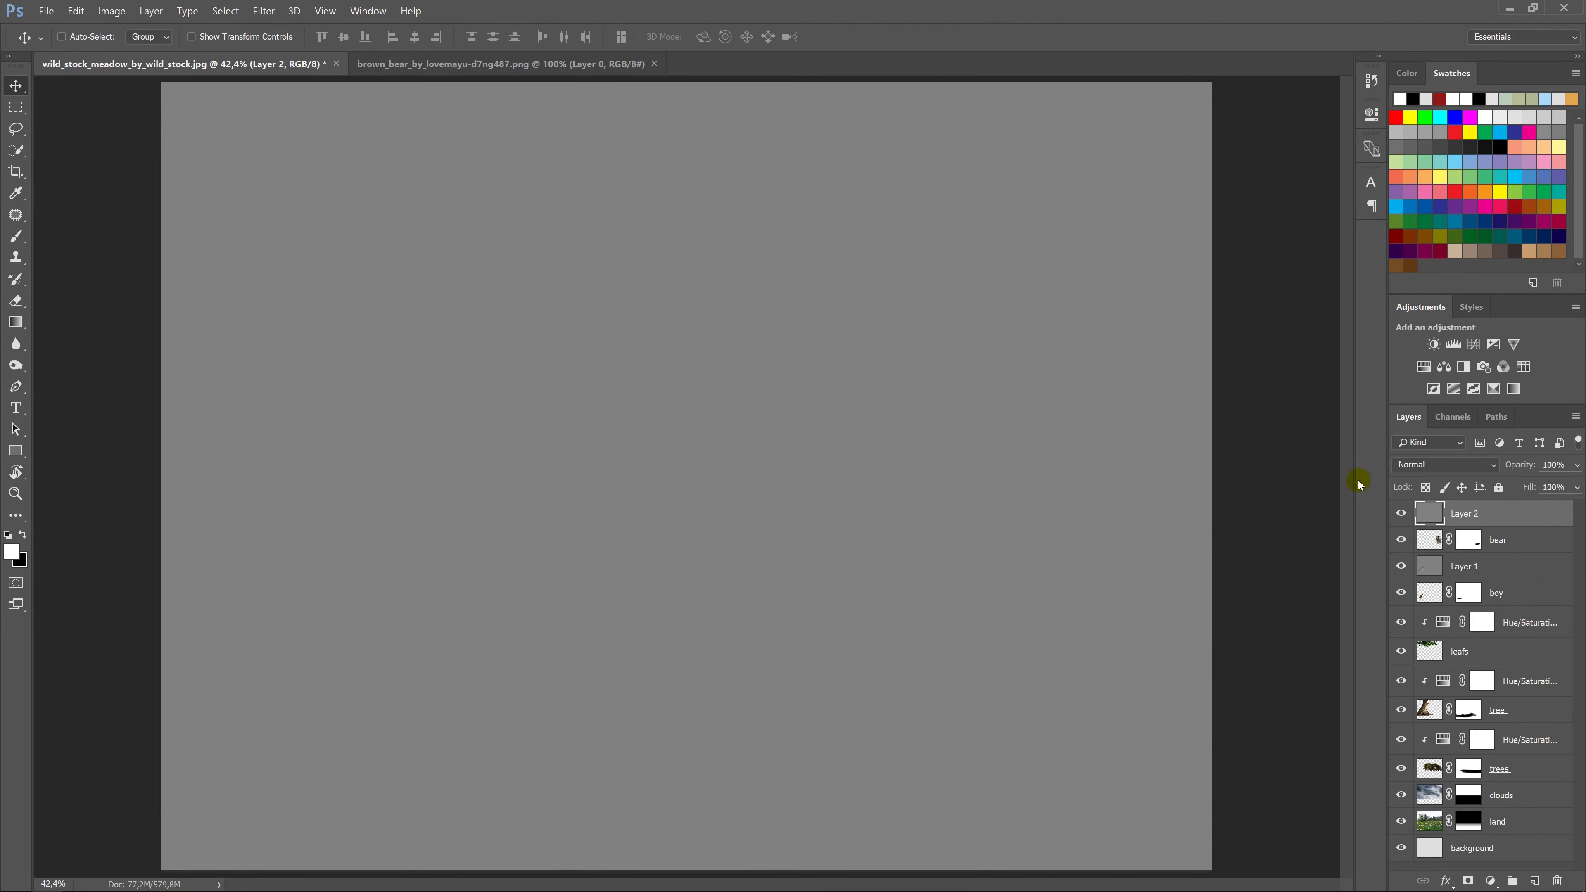
pyautogui.click(1413, 468)
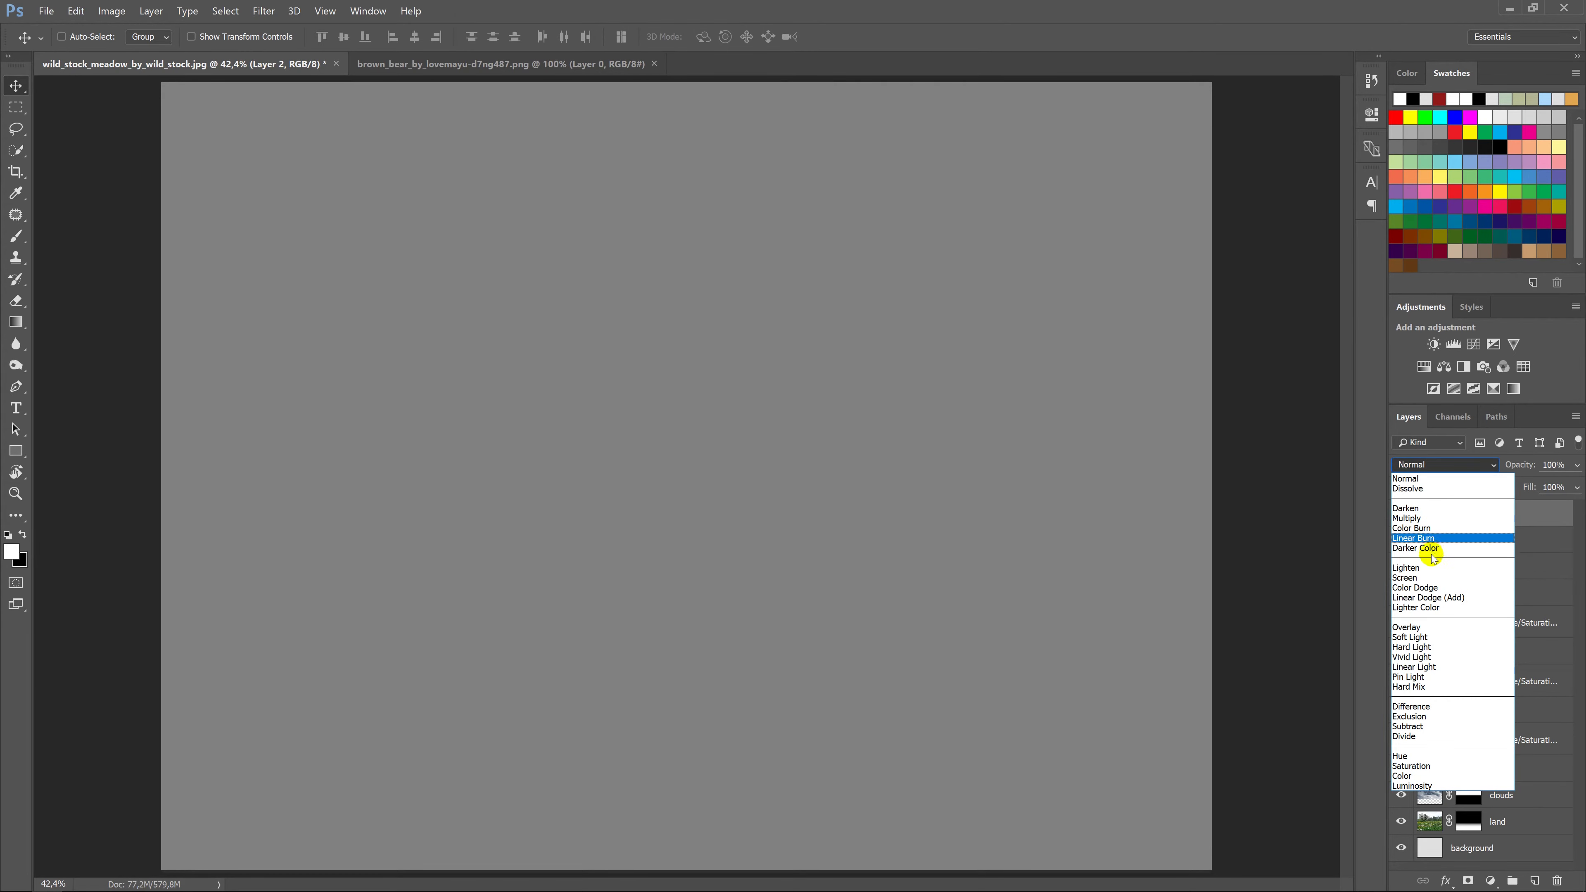
# Set the gray layer's blend mode to Overlay.
pyautogui.click(1411, 636)
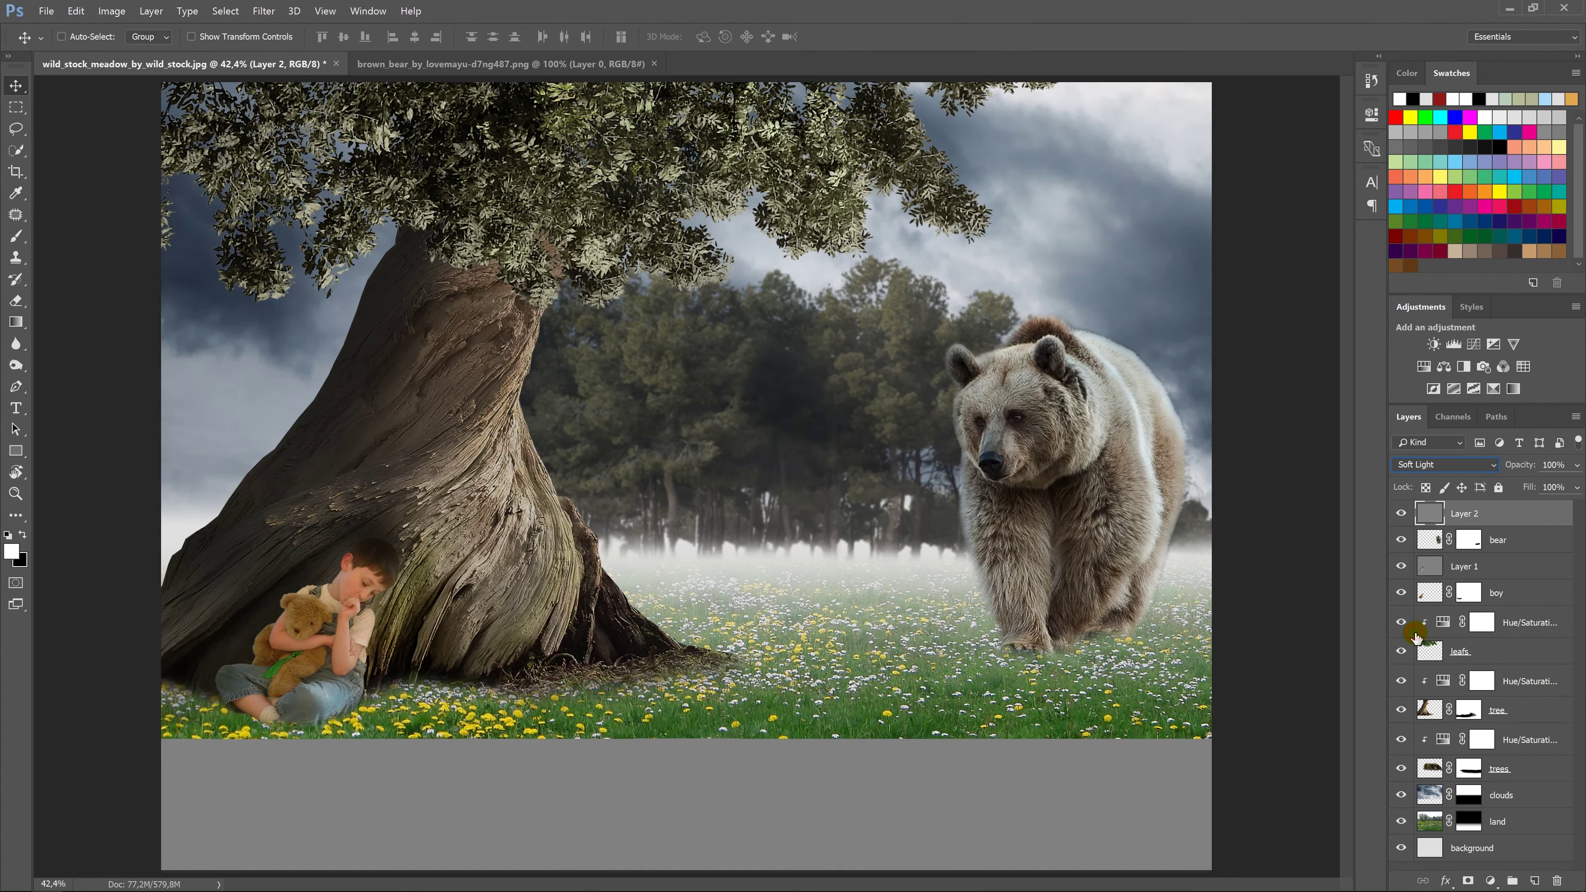
pyautogui.click(1448, 468)
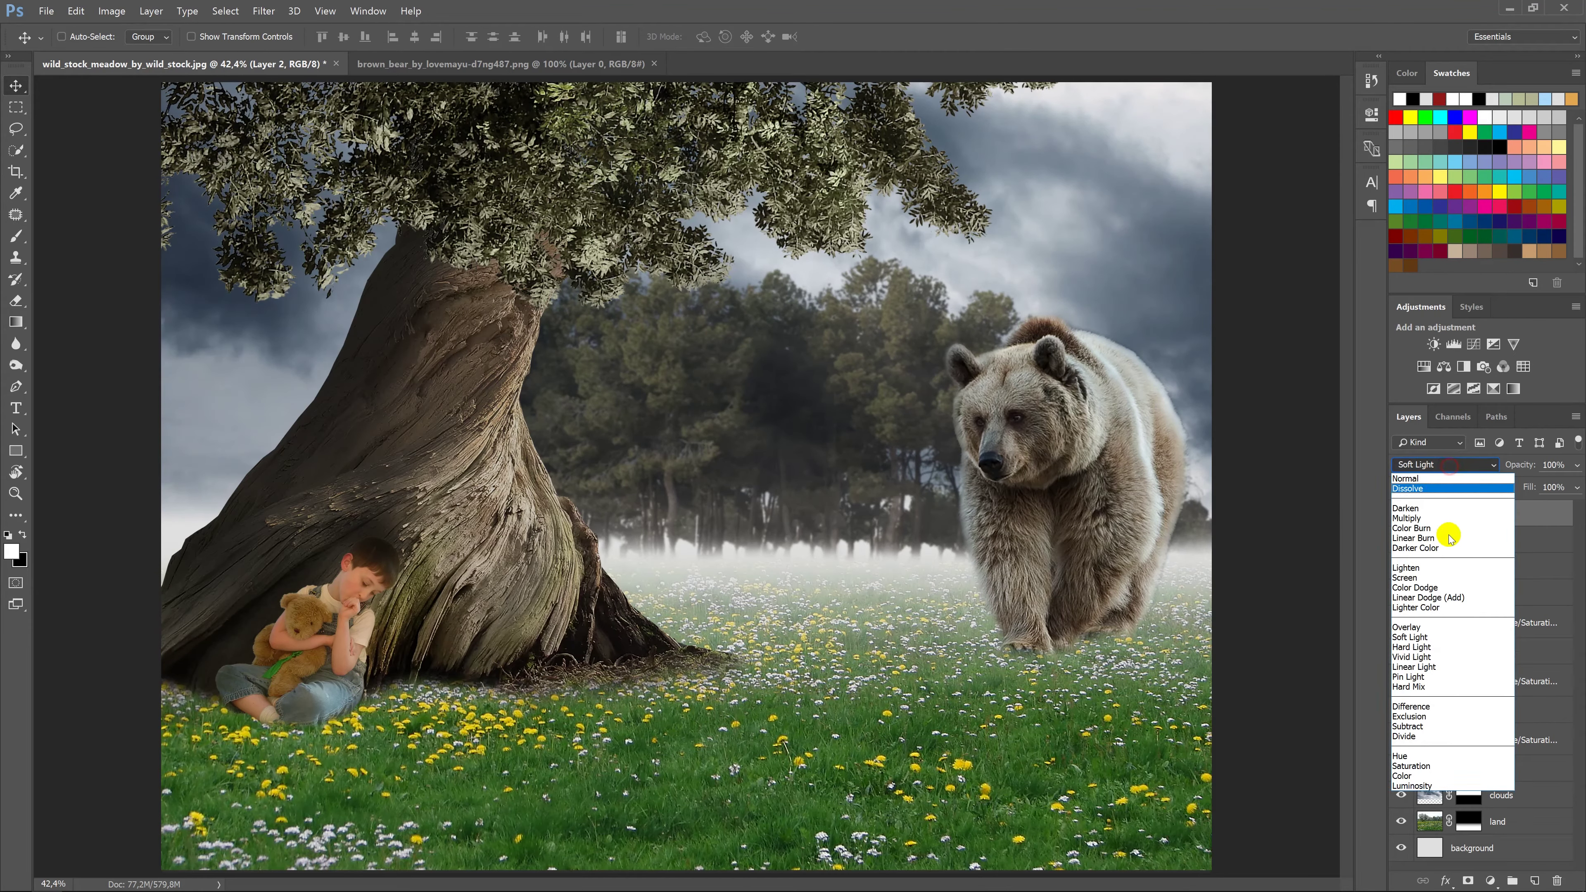
pyautogui.click(1430, 624)
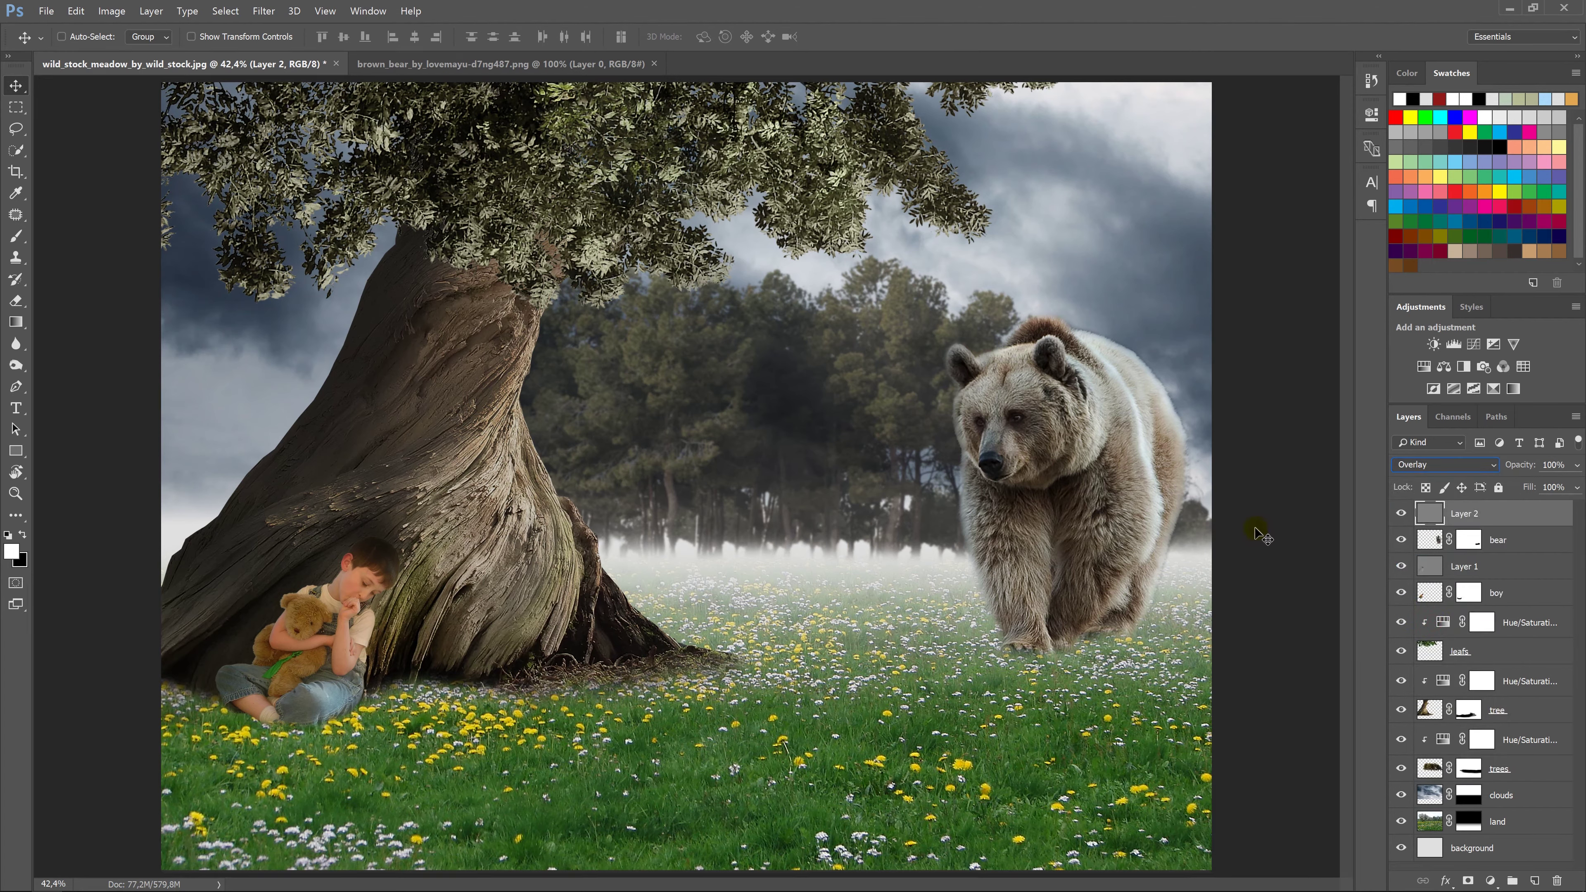
# Dodge the bear's chest, ear, forehead and cheek at 10% exposure.
pyautogui.click(17, 364)
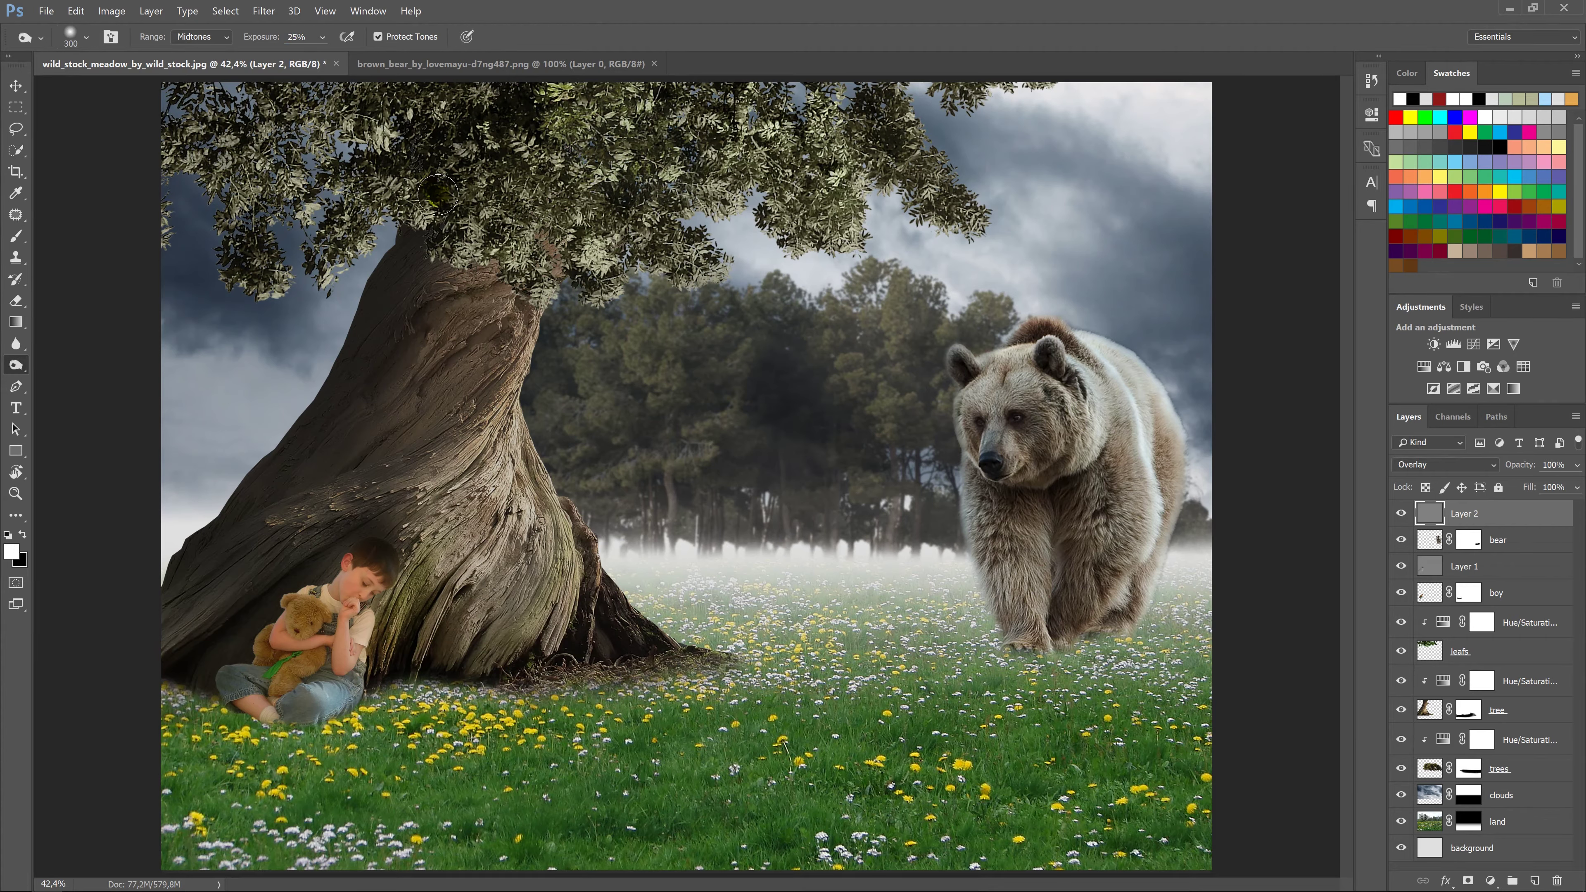
pyautogui.moveTo(810, 348)
pyautogui.mouseDown()
pyautogui.moveTo(999, 531)
pyautogui.moveTo(1103, 494)
pyautogui.moveTo(1065, 344)
pyautogui.moveTo(952, 486)
pyautogui.moveTo(1014, 620)
pyautogui.moveTo(1145, 503)
pyautogui.moveTo(1116, 470)
pyautogui.moveTo(1098, 401)
pyautogui.moveTo(1094, 598)
pyautogui.mouseUp()
pyautogui.moveTo(1027, 375)
pyautogui.mouseDown()
pyautogui.moveTo(1015, 348)
pyautogui.moveTo(1072, 379)
pyautogui.moveTo(1052, 489)
pyautogui.moveTo(1055, 462)
pyautogui.mouseUp()
pyautogui.moveTo(1005, 378)
pyautogui.mouseDown()
pyautogui.moveTo(963, 399)
pyautogui.moveTo(970, 478)
pyautogui.moveTo(1054, 440)
pyautogui.mouseUp()
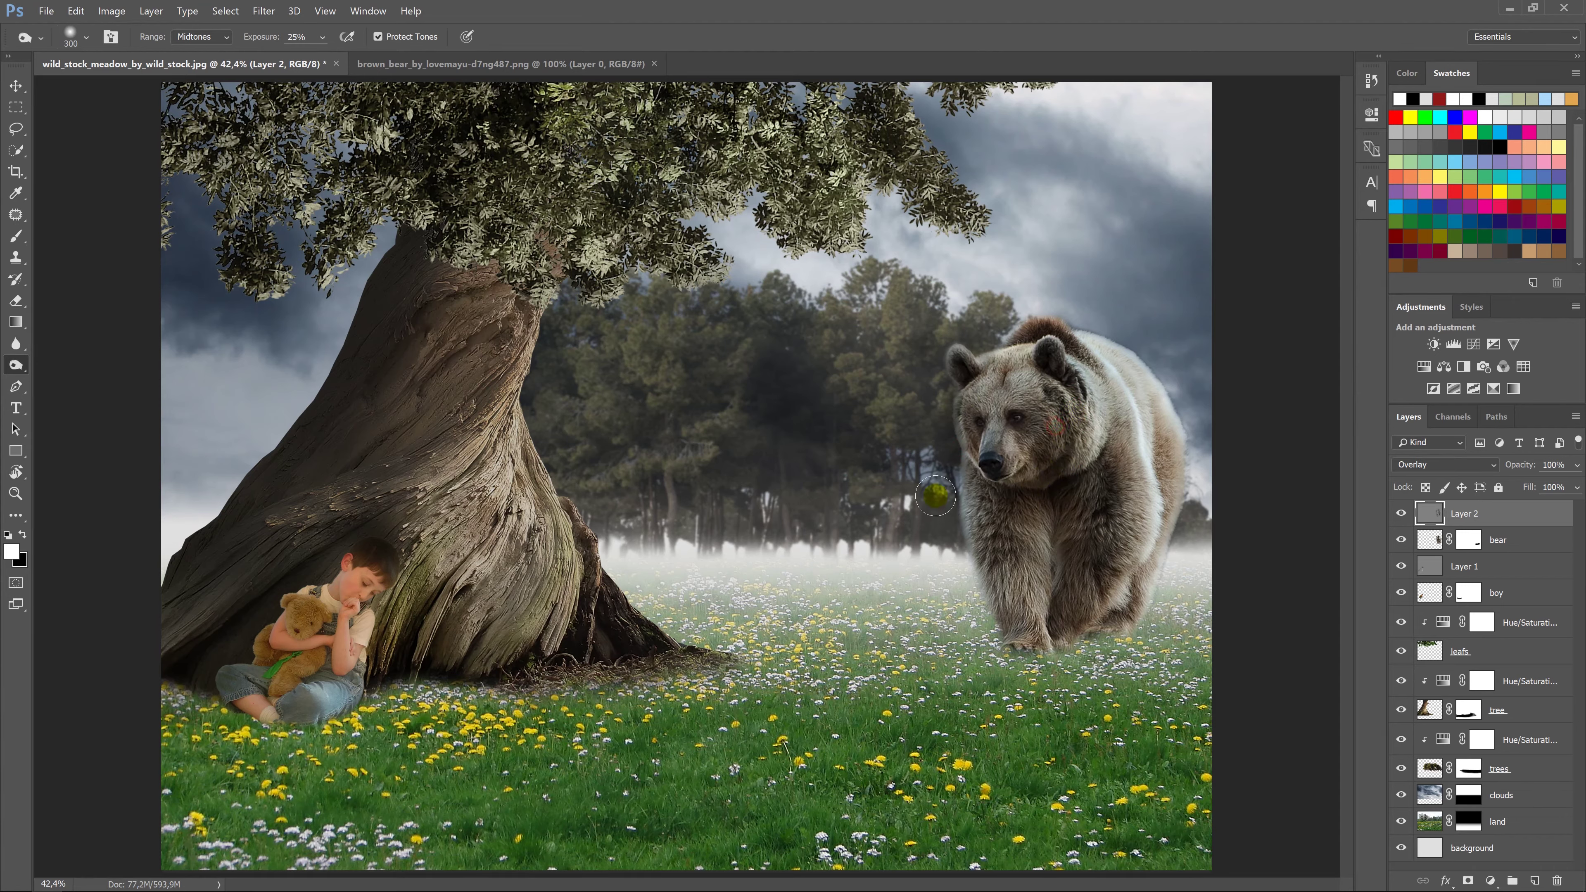
pyautogui.click(202, 40)
pyautogui.click(191, 70)
# Brighten the bear's right fur edge and the fur along its back.
pyautogui.rightClick(16, 365)
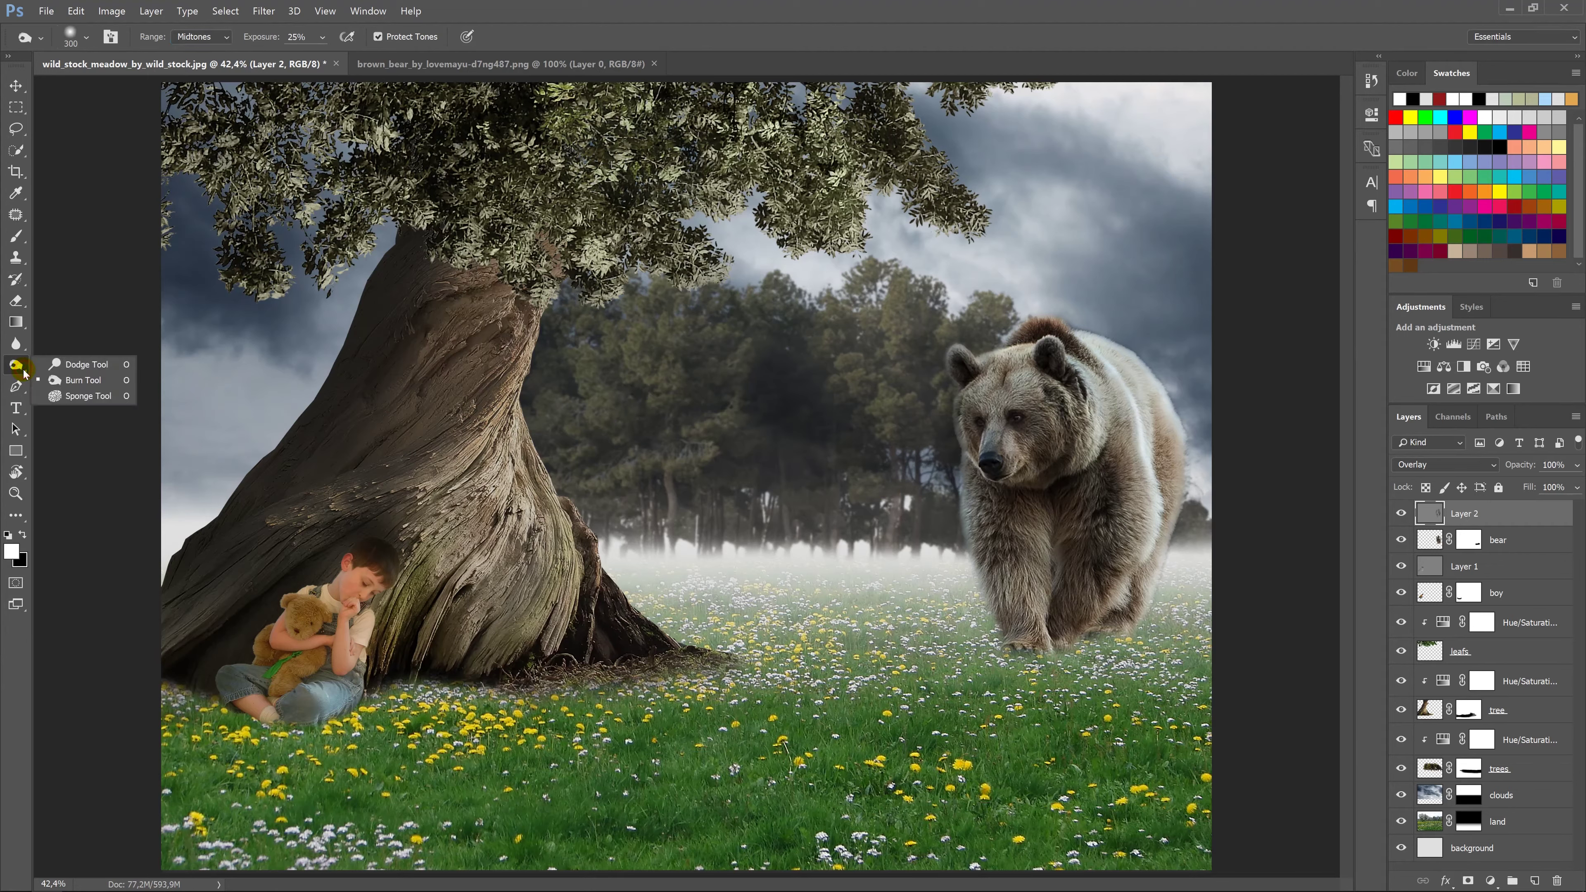
pyautogui.click(60, 368)
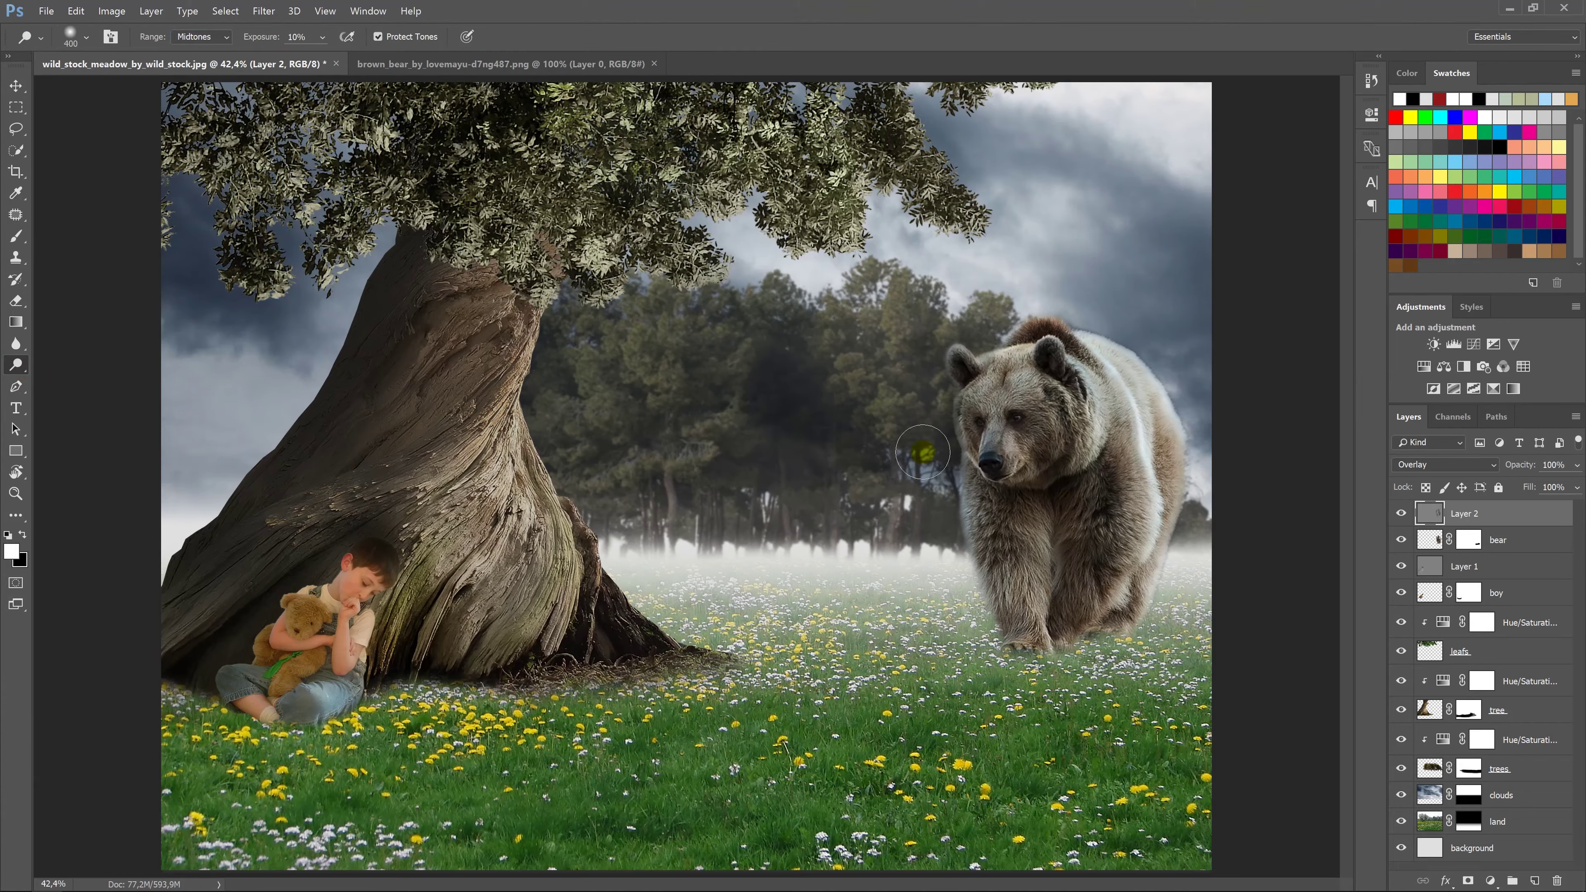
pyautogui.moveTo(1140, 497); pyautogui.dragTo(1156, 554)
pyautogui.moveTo(1149, 378)
pyautogui.mouseDown()
pyautogui.moveTo(1201, 480)
pyautogui.moveTo(960, 528)
pyautogui.moveTo(972, 557)
pyautogui.mouseUp()
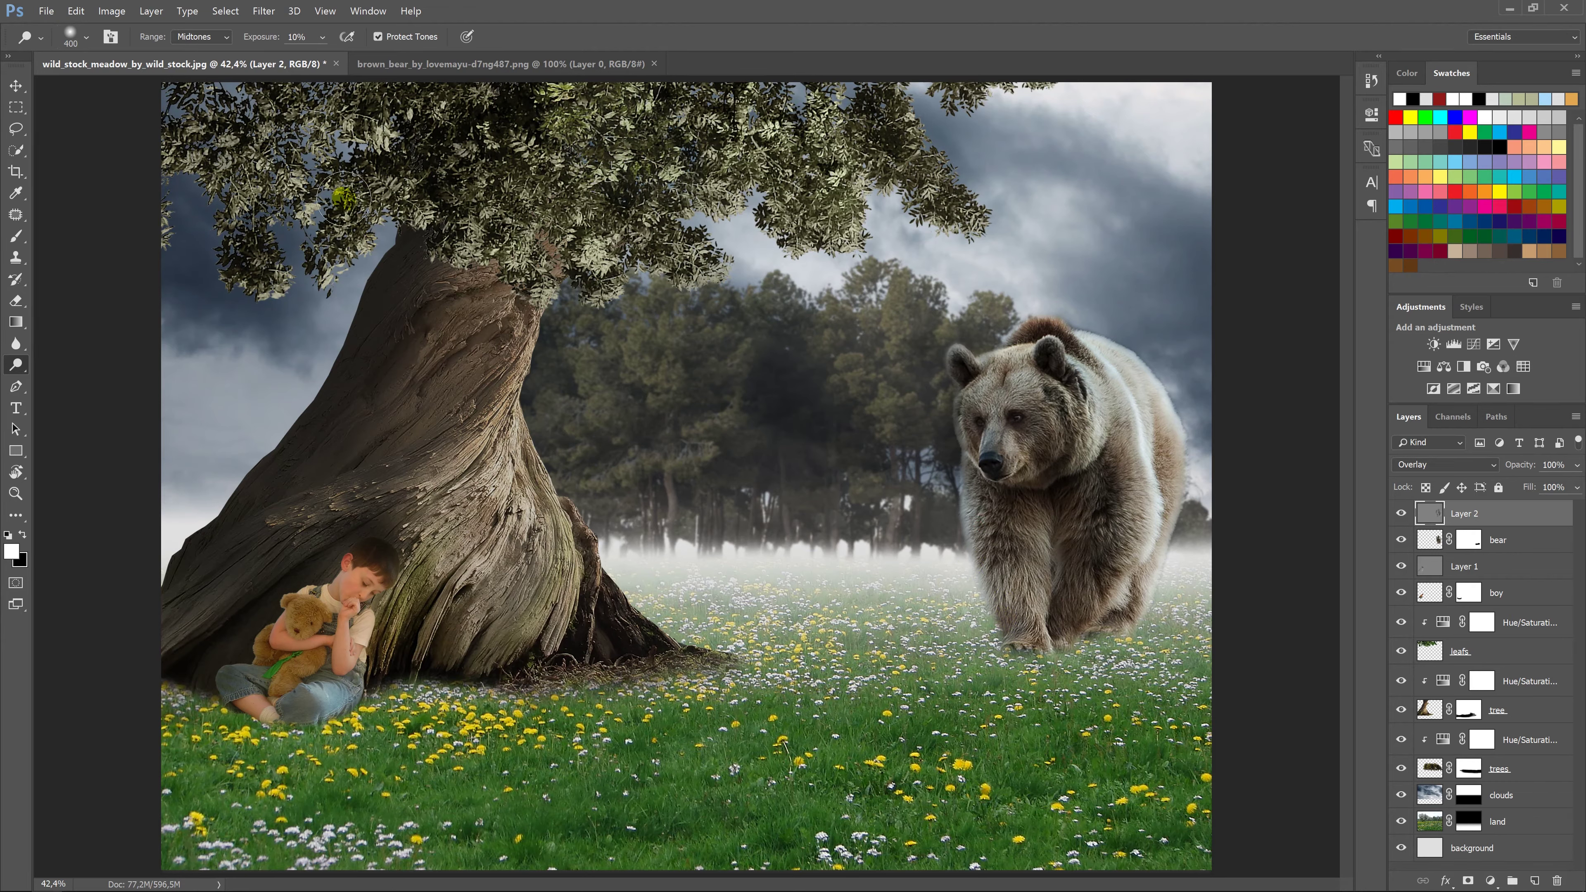
pyautogui.click(16, 86)
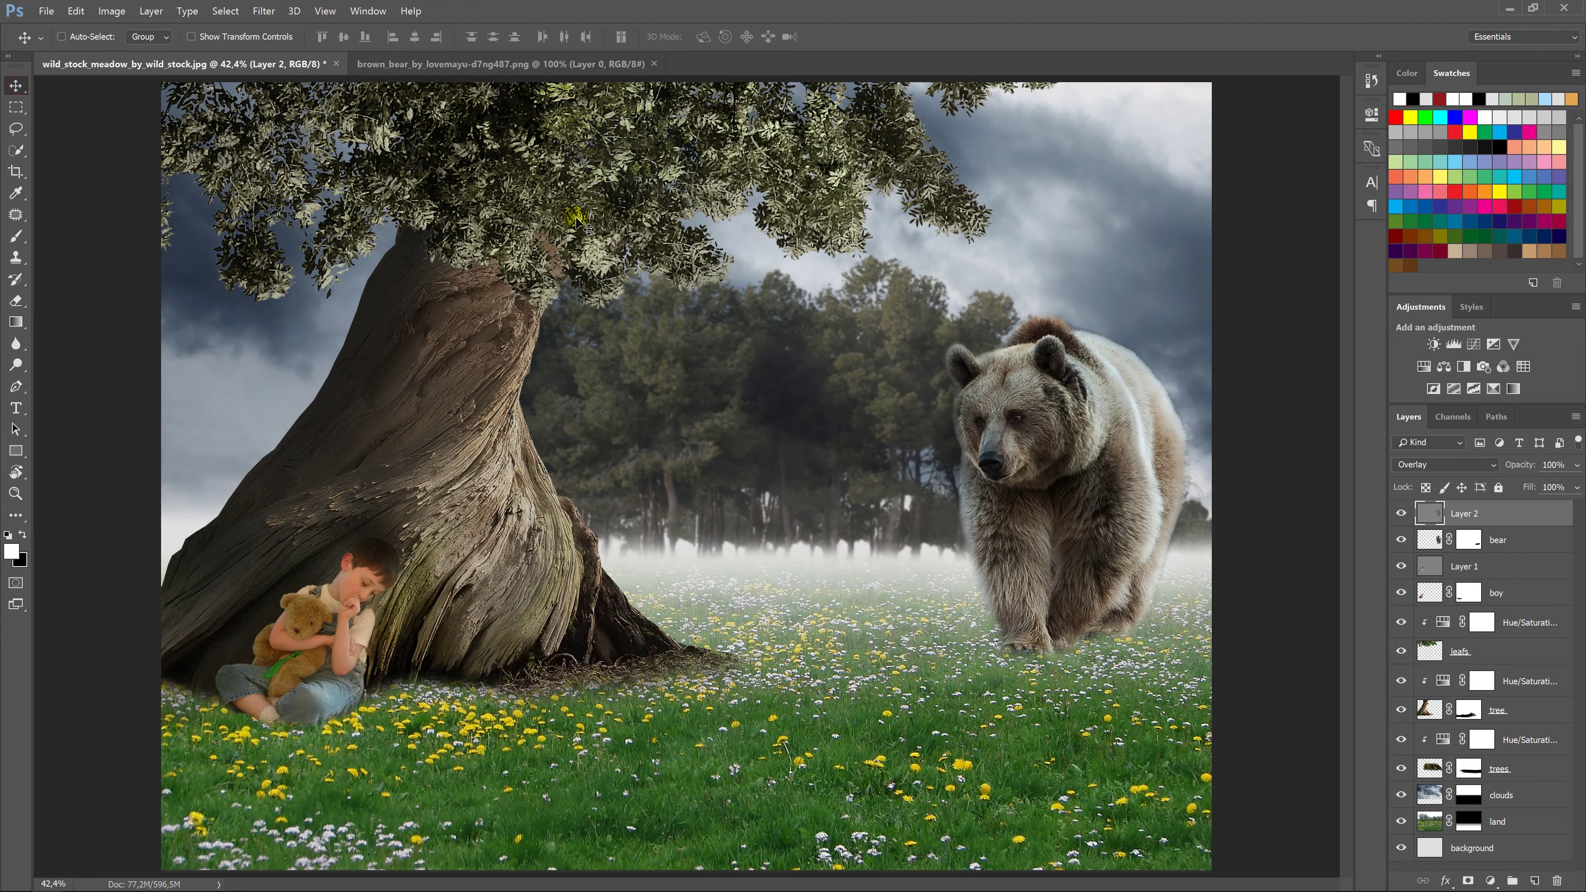
# Add a new top layer named 'light' above the gray overlay.
pyautogui.click(1404, 515)
pyautogui.moveTo(1442, 570); pyautogui.dragTo(1534, 874)
pyautogui.click(1535, 881)
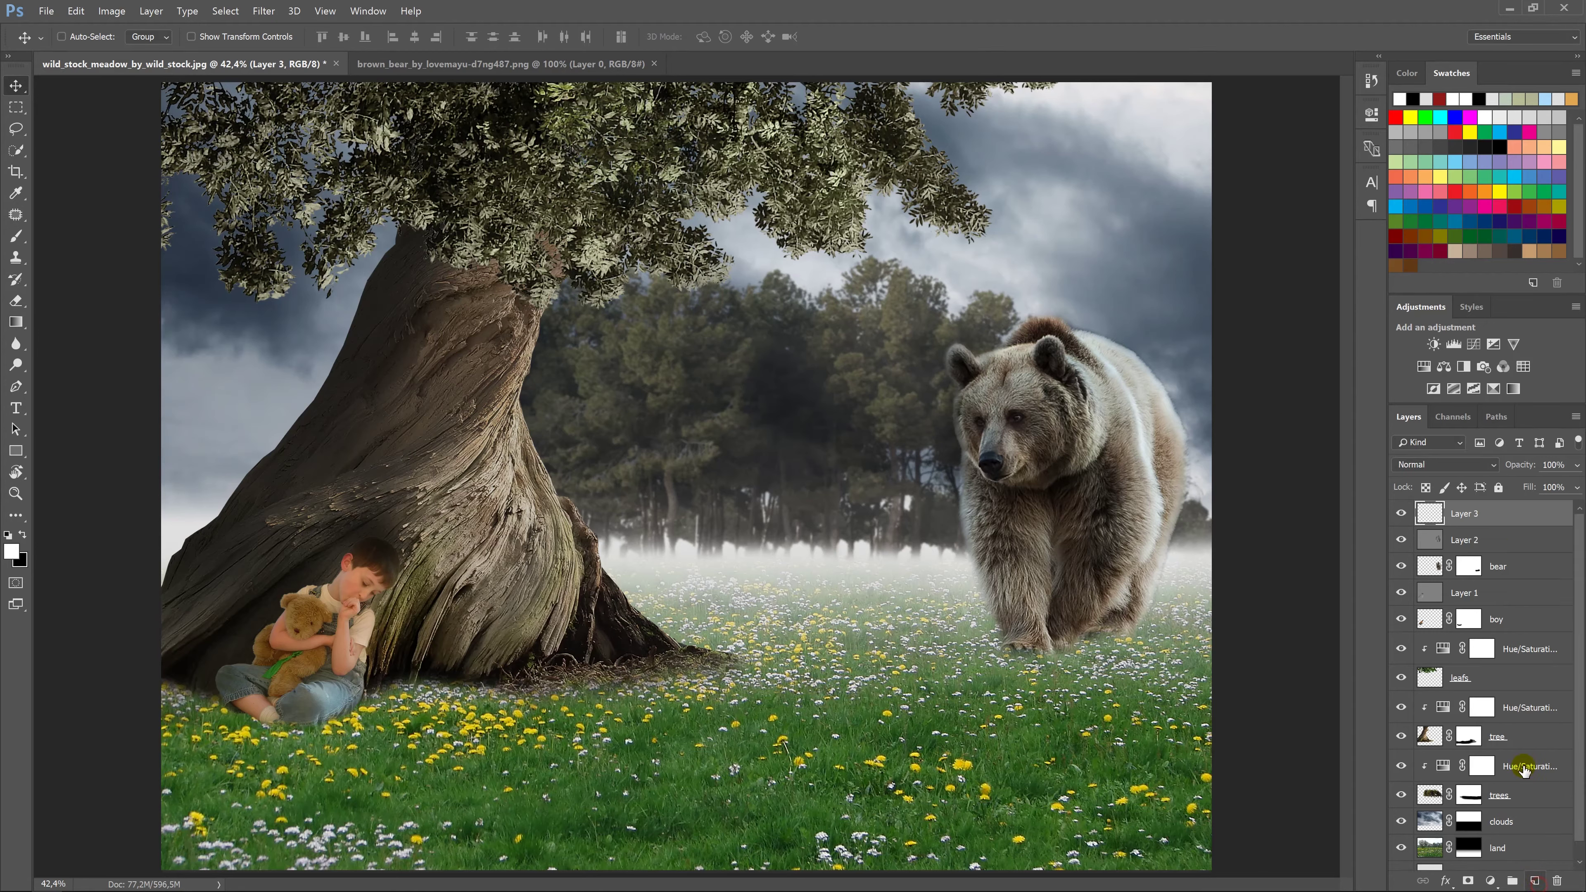
pyautogui.doubleClick(1464, 512)
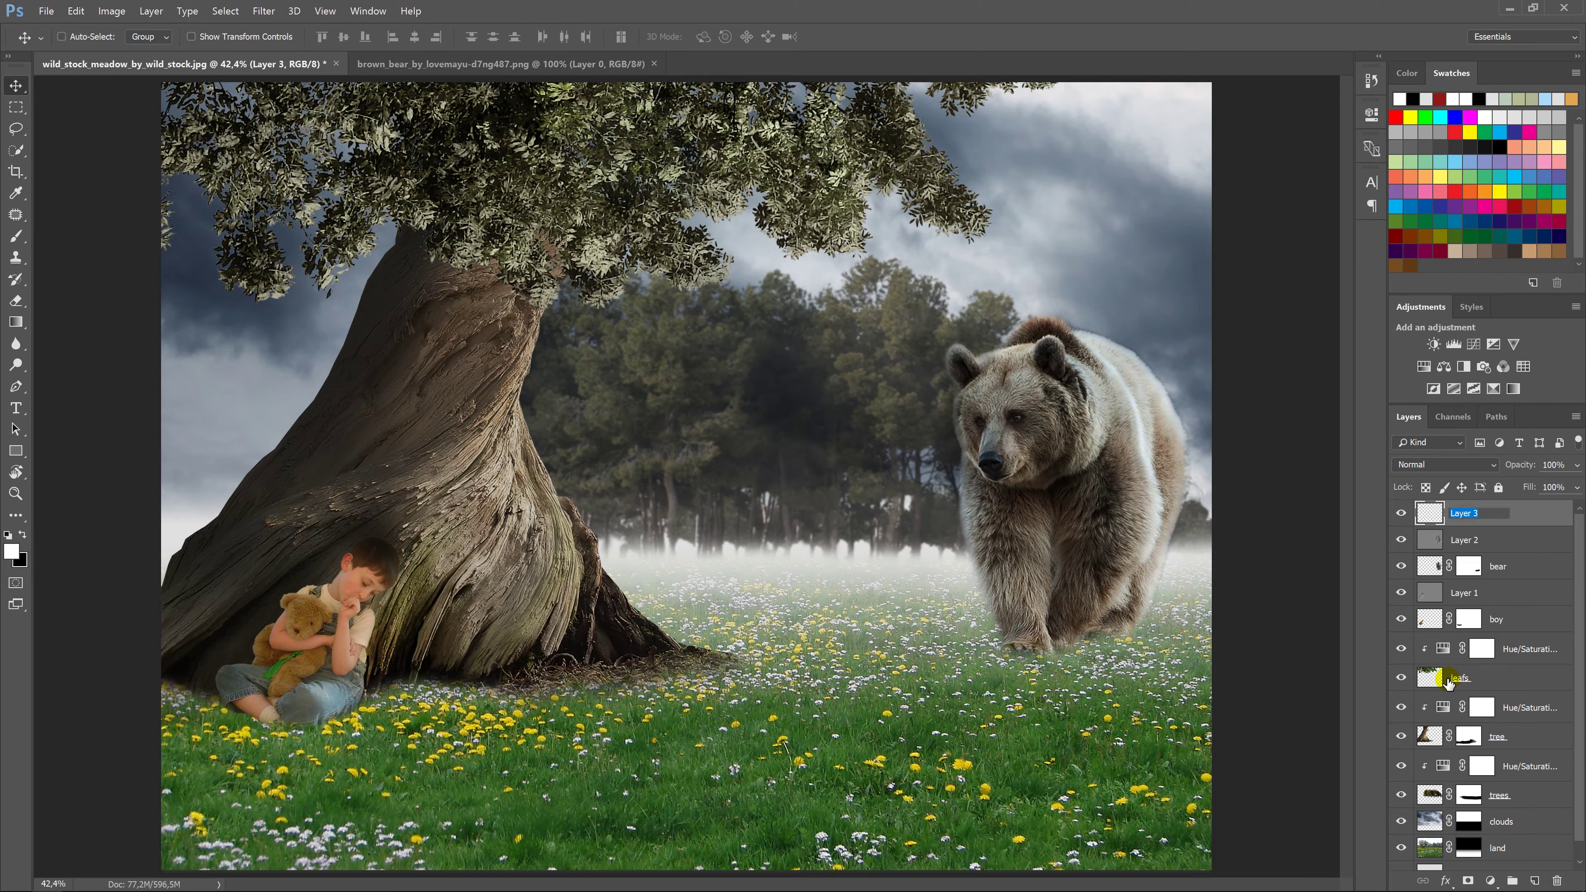
pyautogui.write('light')
pyautogui.press('Return')
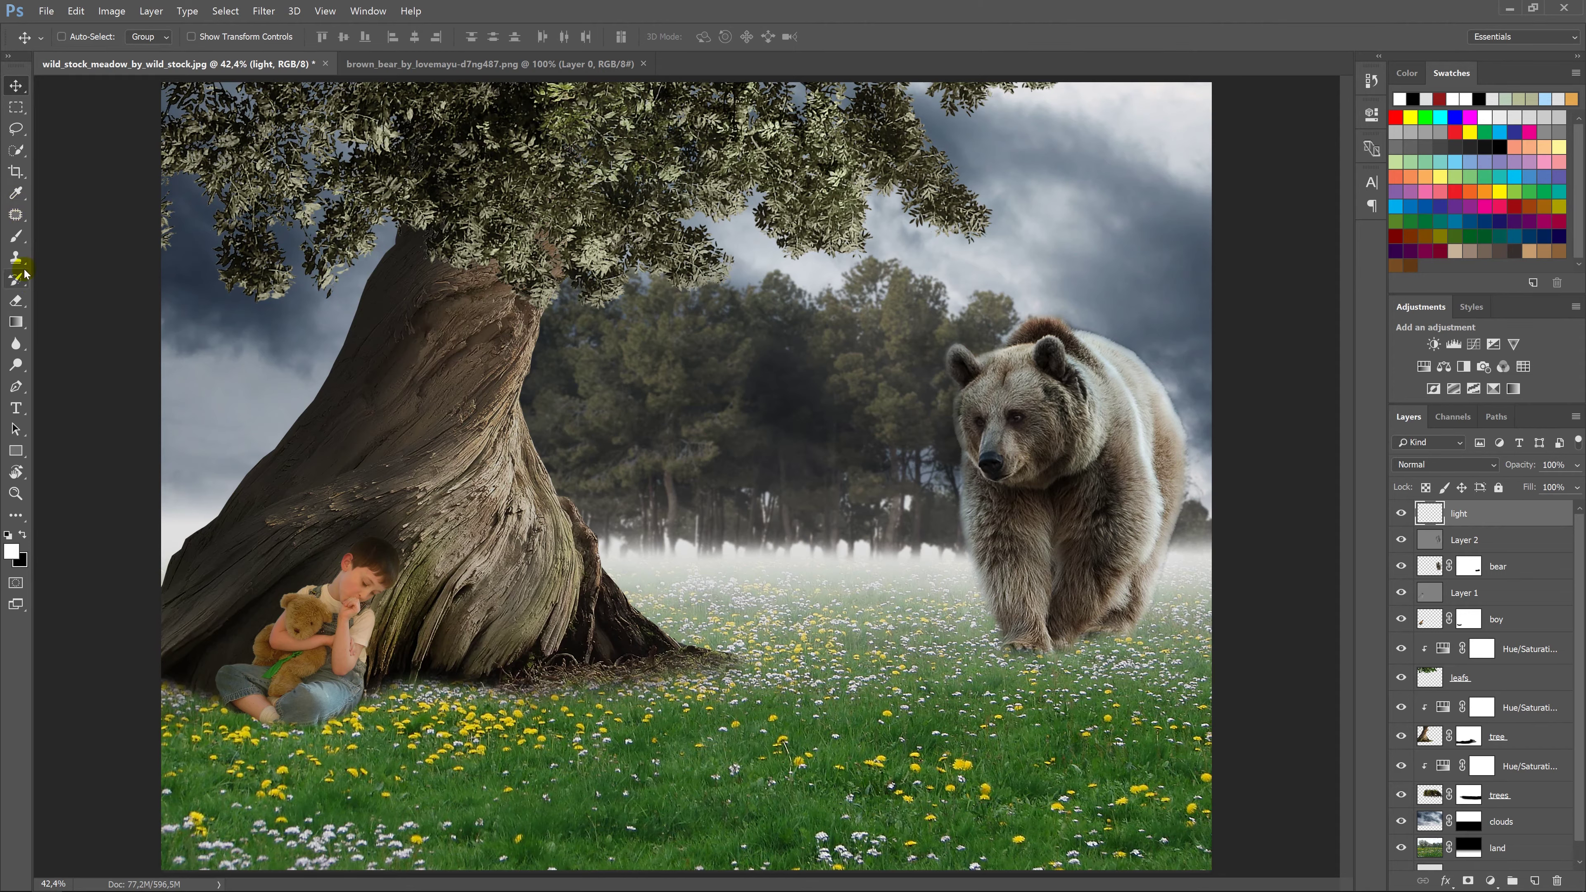
# Set the brush colour to a warm gold (d5ad35).
pyautogui.click(18, 236)
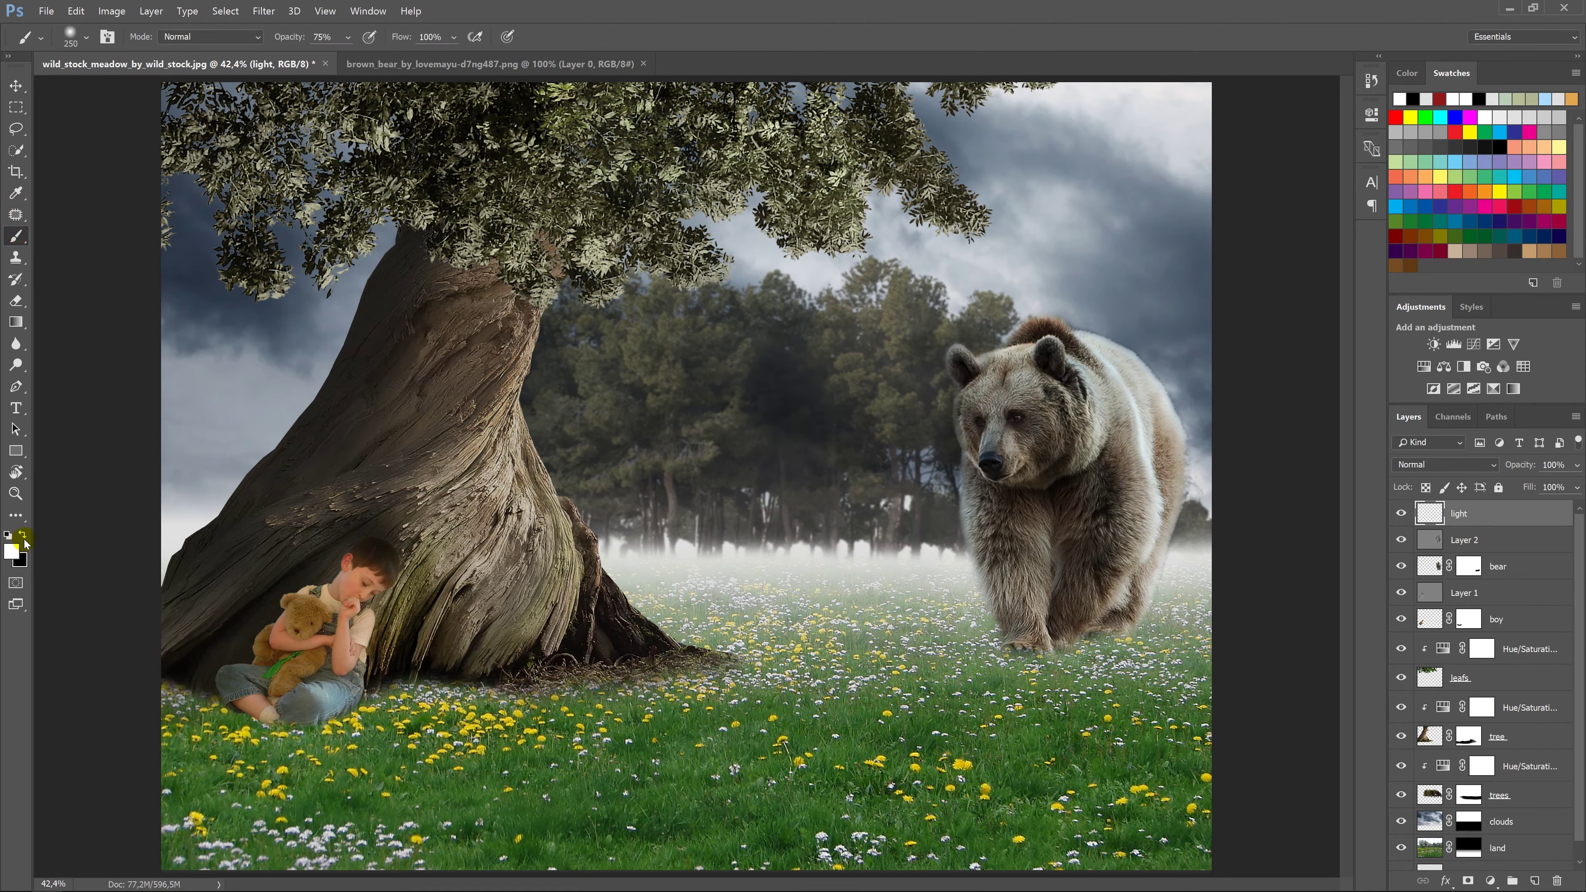
pyautogui.click(12, 550)
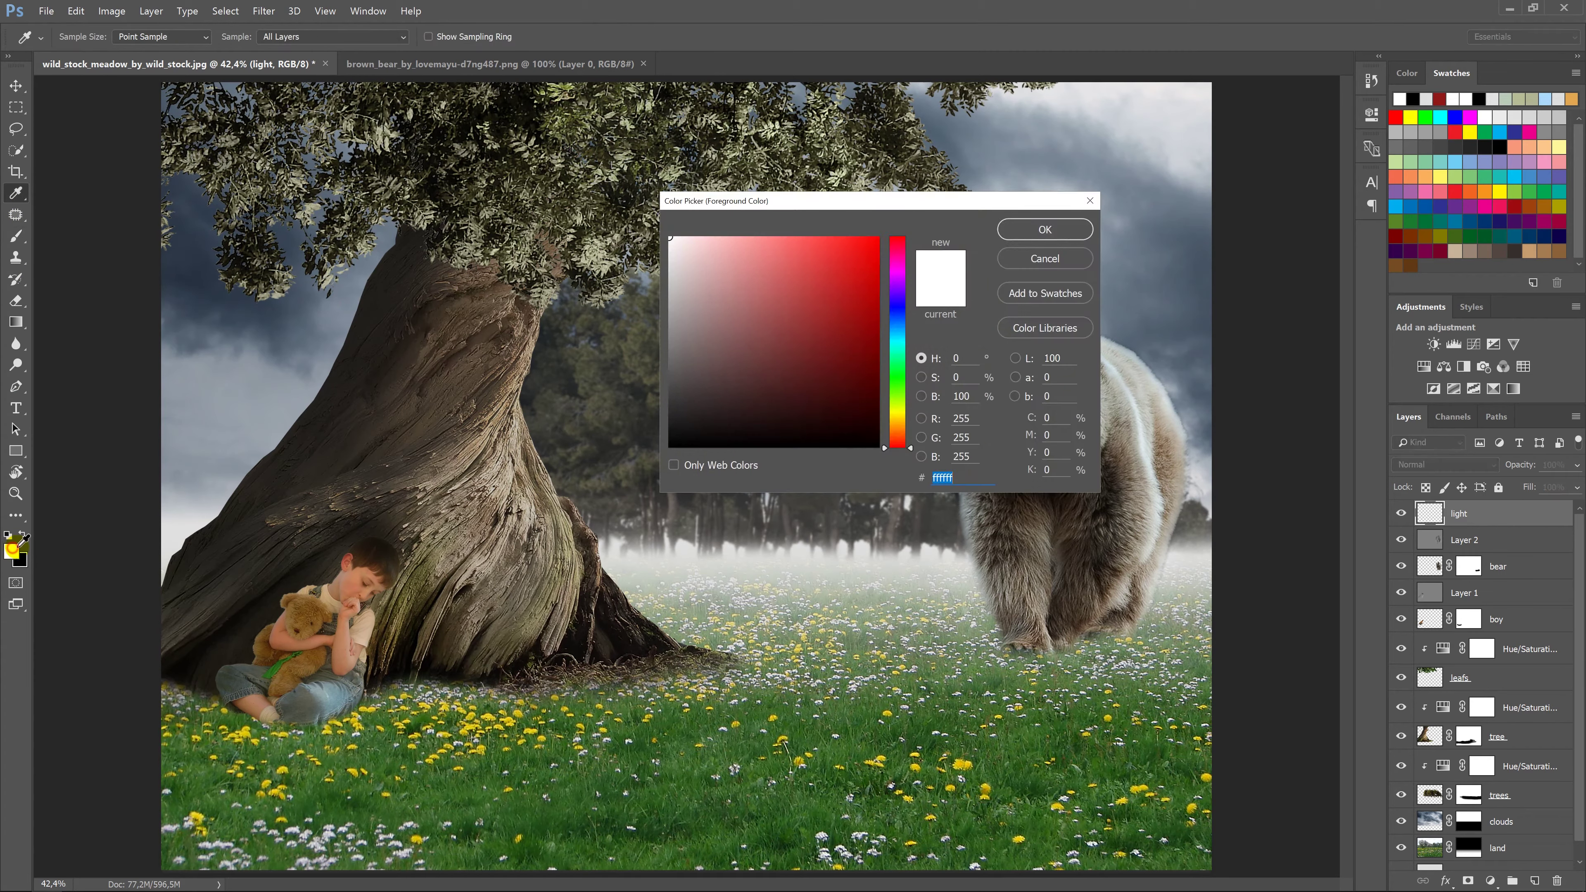
pyautogui.click(906, 414)
pyautogui.click(908, 421)
pyautogui.moveTo(856, 256)
pyautogui.mouseDown()
pyautogui.moveTo(899, 218)
pyautogui.moveTo(855, 263)
pyautogui.mouseUp()
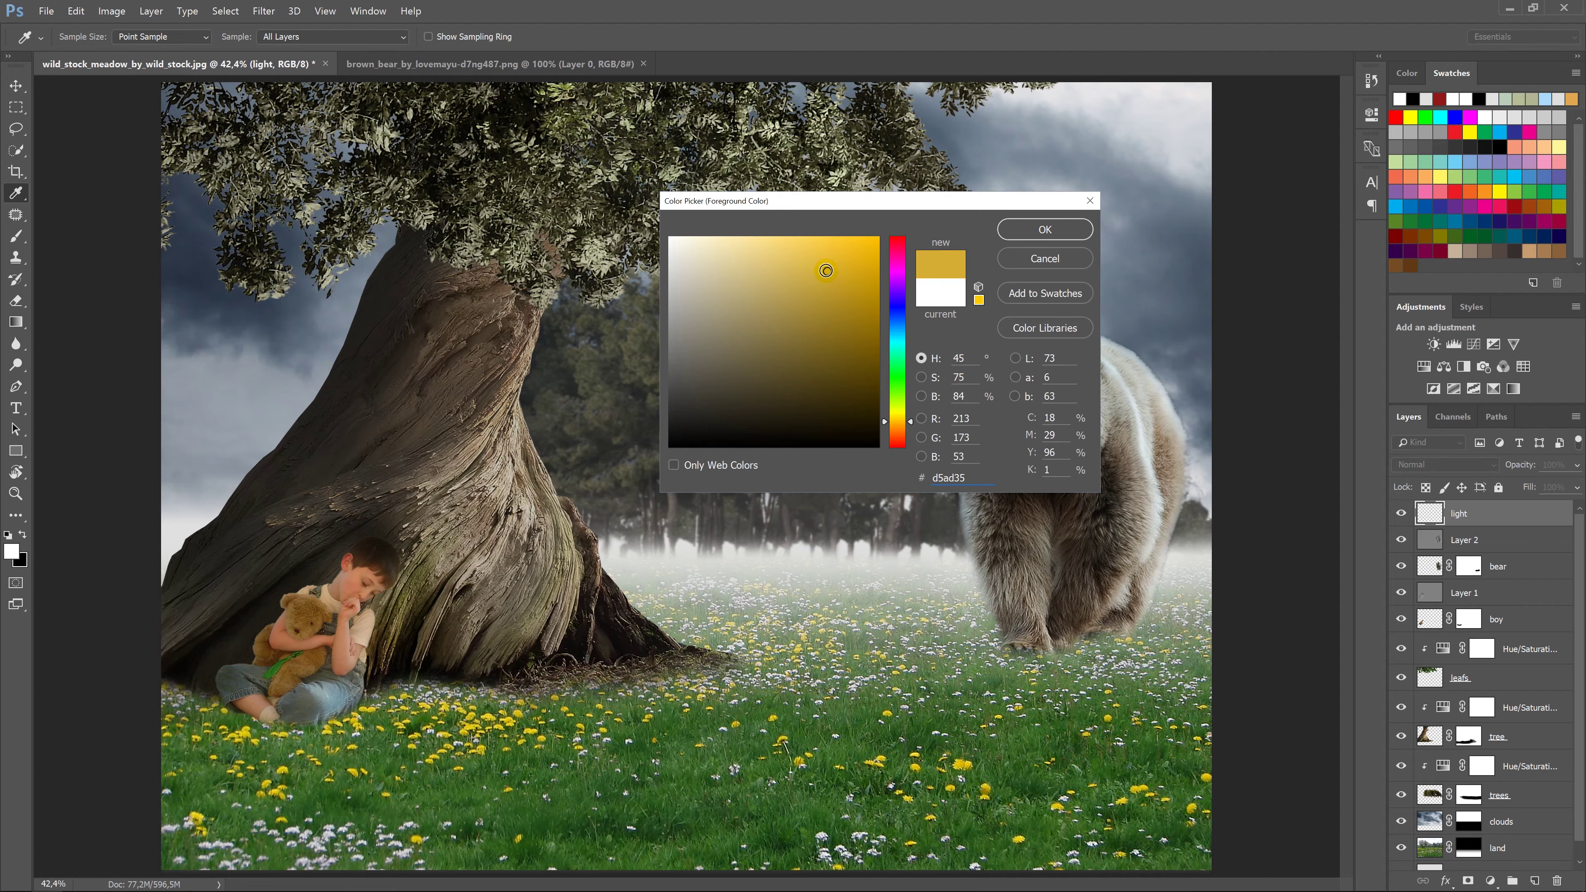
pyautogui.click(1029, 240)
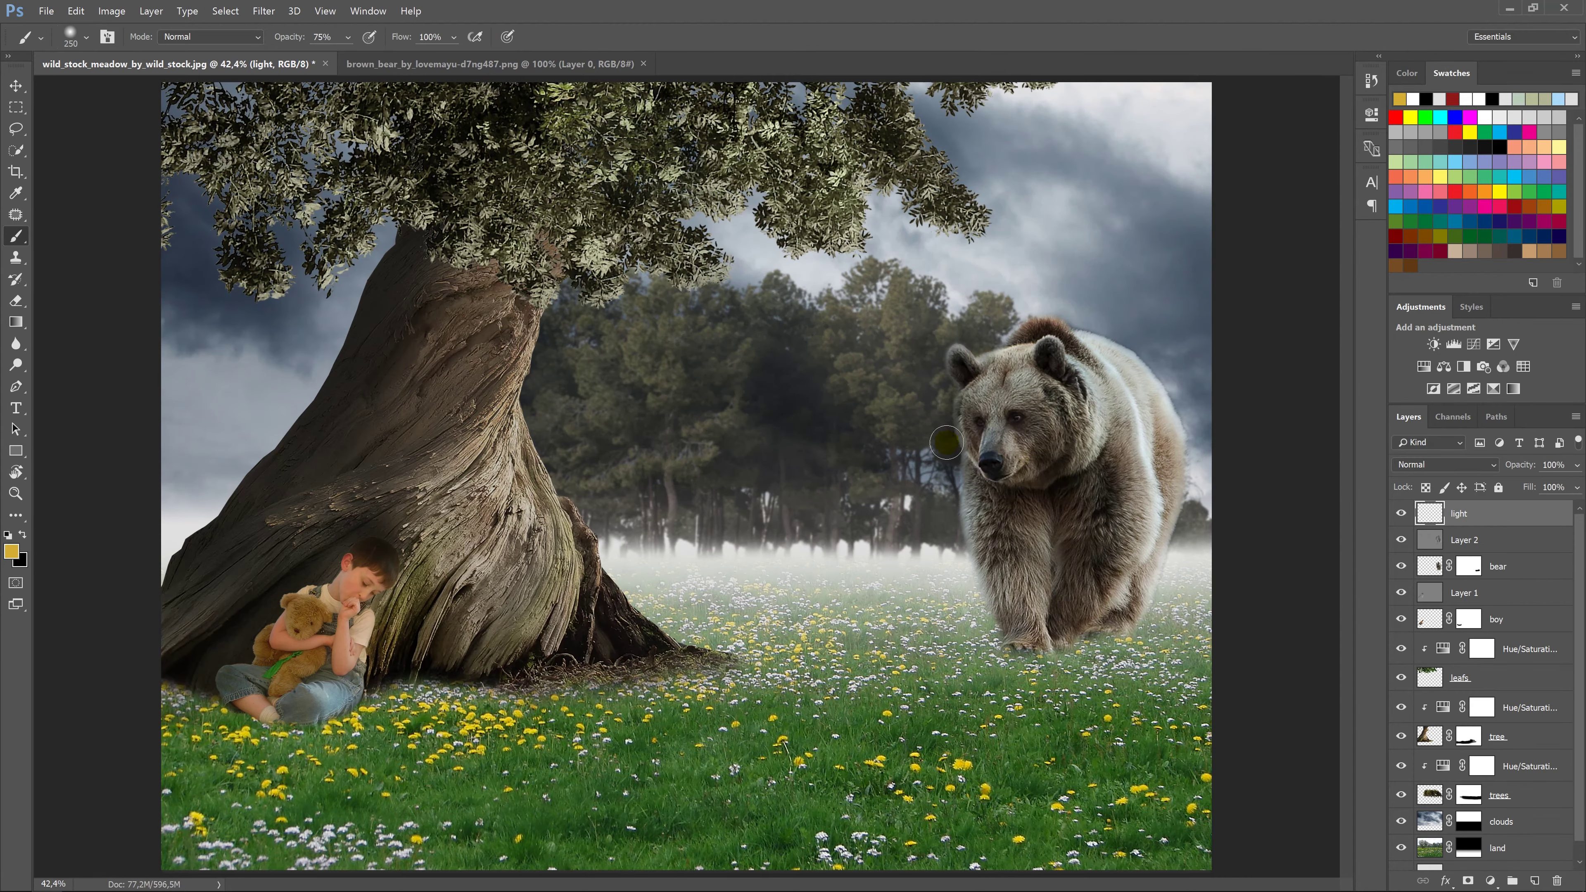
# Paint a huge soft gold glow around the bear.
pyautogui.press(']')
pyautogui.press(']')
pyautogui.press(']')
pyautogui.press(']')
pyautogui.press(']')
pyautogui.press(']')
pyautogui.press(']')
pyautogui.press(']')
pyautogui.press(']')
pyautogui.press(']')
pyautogui.press(']')
pyautogui.press(']')
pyautogui.press(']')
pyautogui.press(']')
pyautogui.press(']')
pyautogui.press(']')
pyautogui.press(']')
pyautogui.press(']')
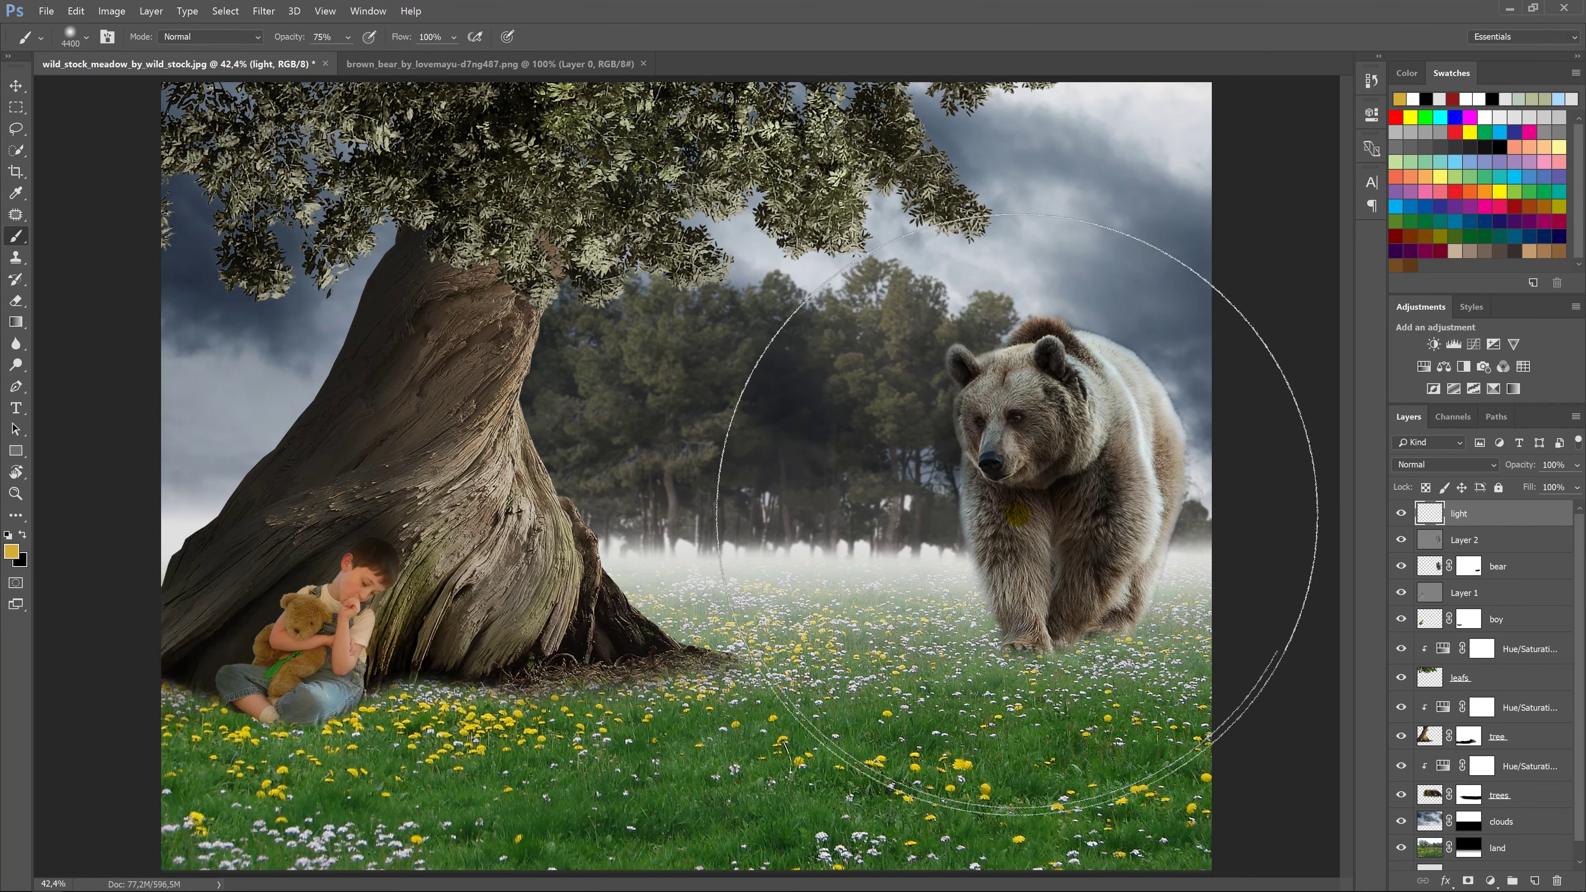
pyautogui.press(']')
pyautogui.press(']')
pyautogui.press('0')
pyautogui.click(1016, 514)
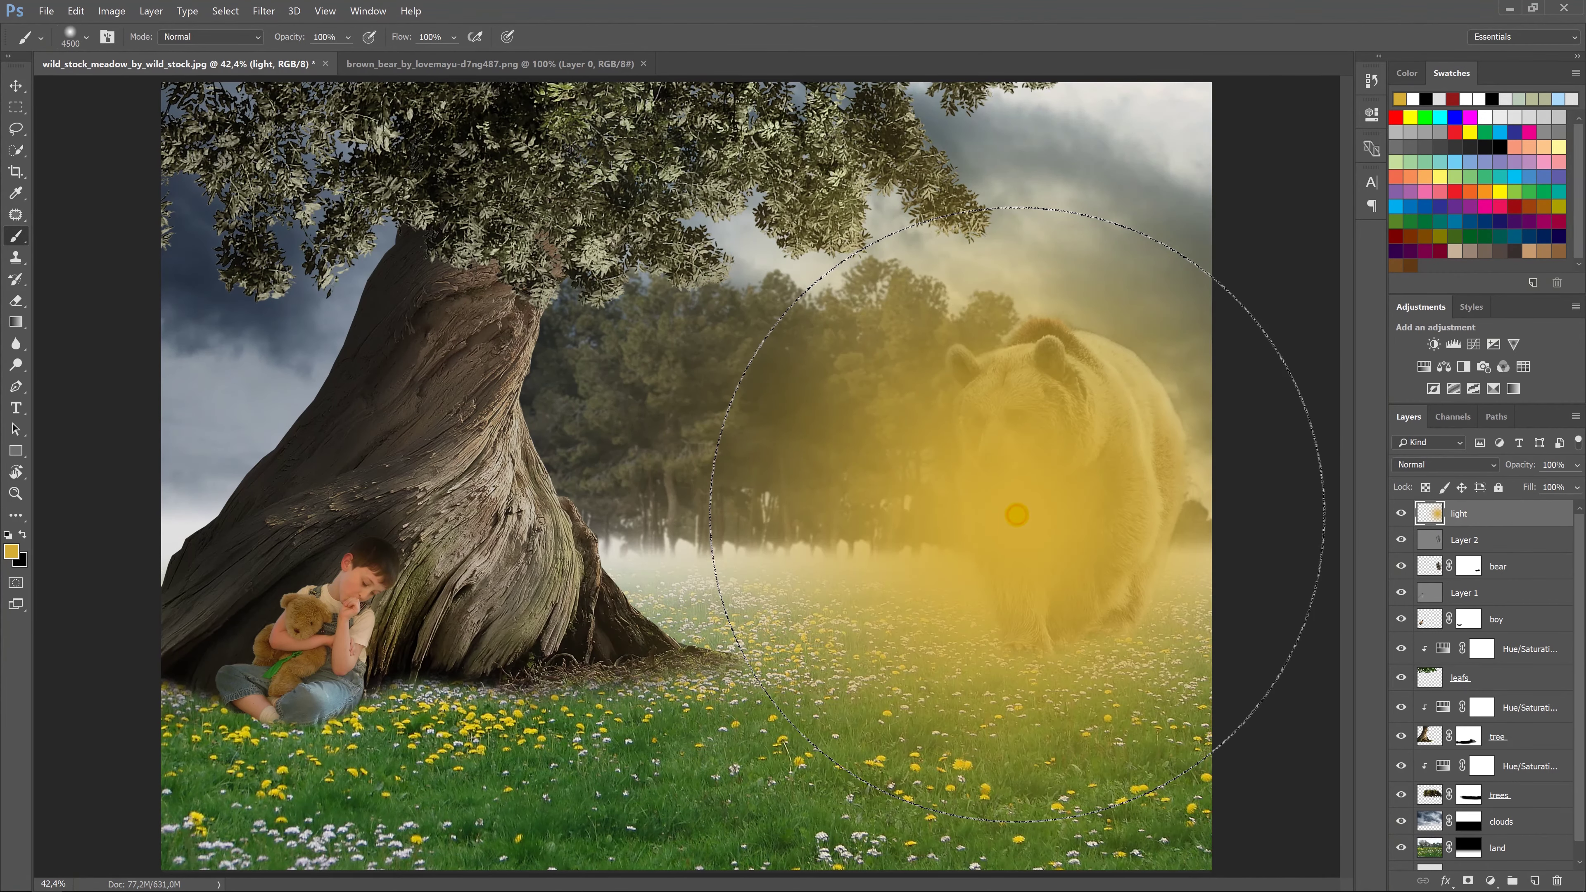
pyautogui.click(1016, 514)
pyautogui.press('[')
pyautogui.press('[')
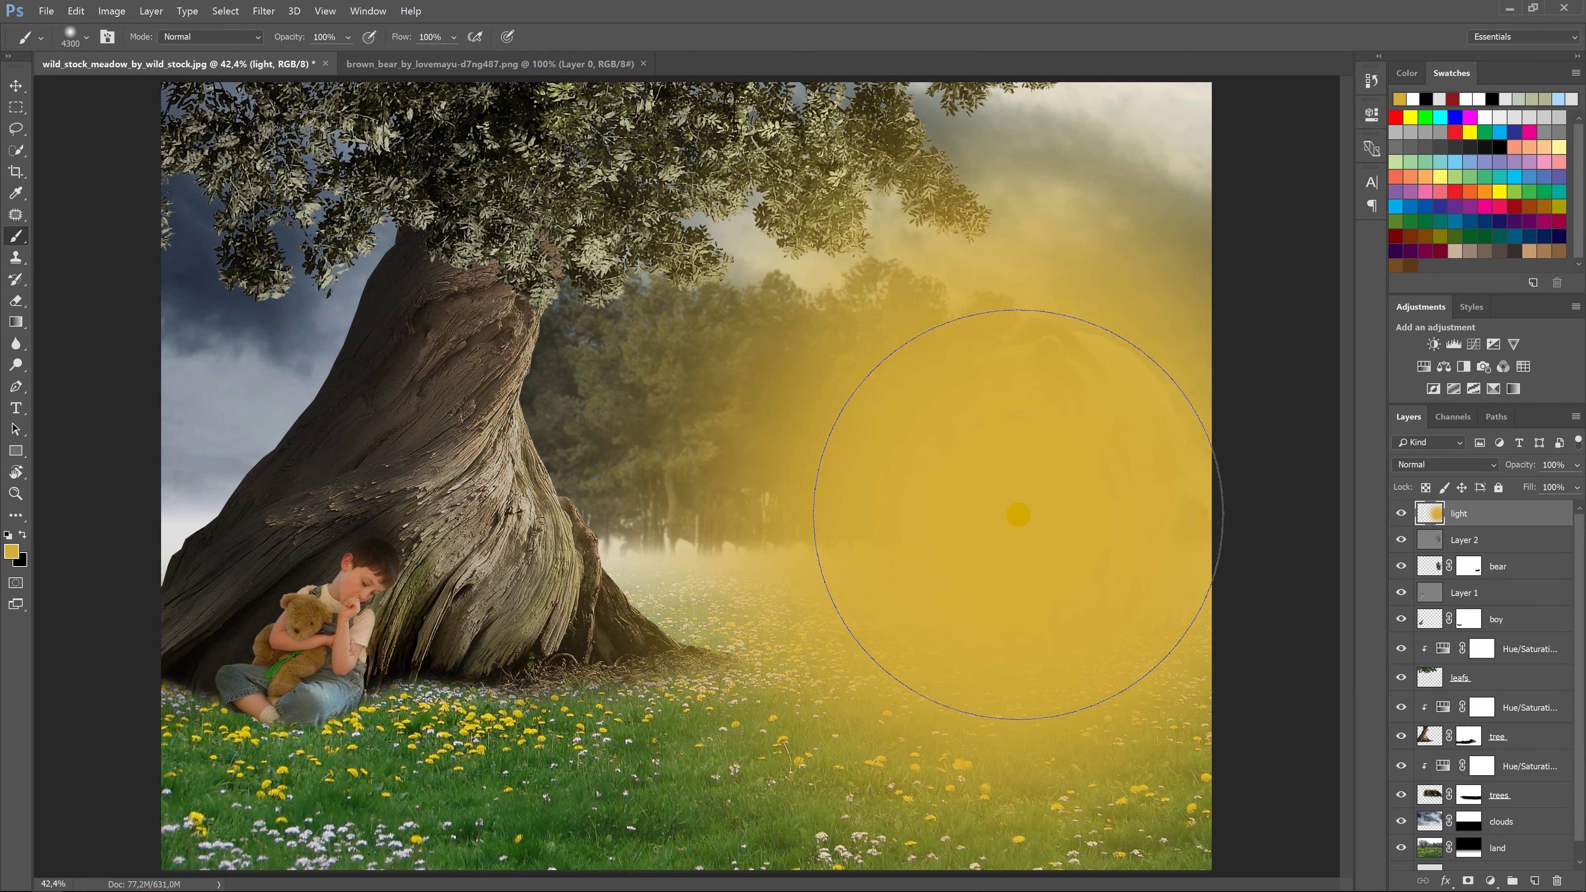
pyautogui.press('[')
pyautogui.press('[')
pyautogui.press('[')
pyautogui.press('[')
pyautogui.press('[')
pyautogui.press('[')
pyautogui.press('[')
pyautogui.press('[')
pyautogui.press('[')
pyautogui.press('[')
pyautogui.press('[')
pyautogui.press('[')
pyautogui.click(1416, 466)
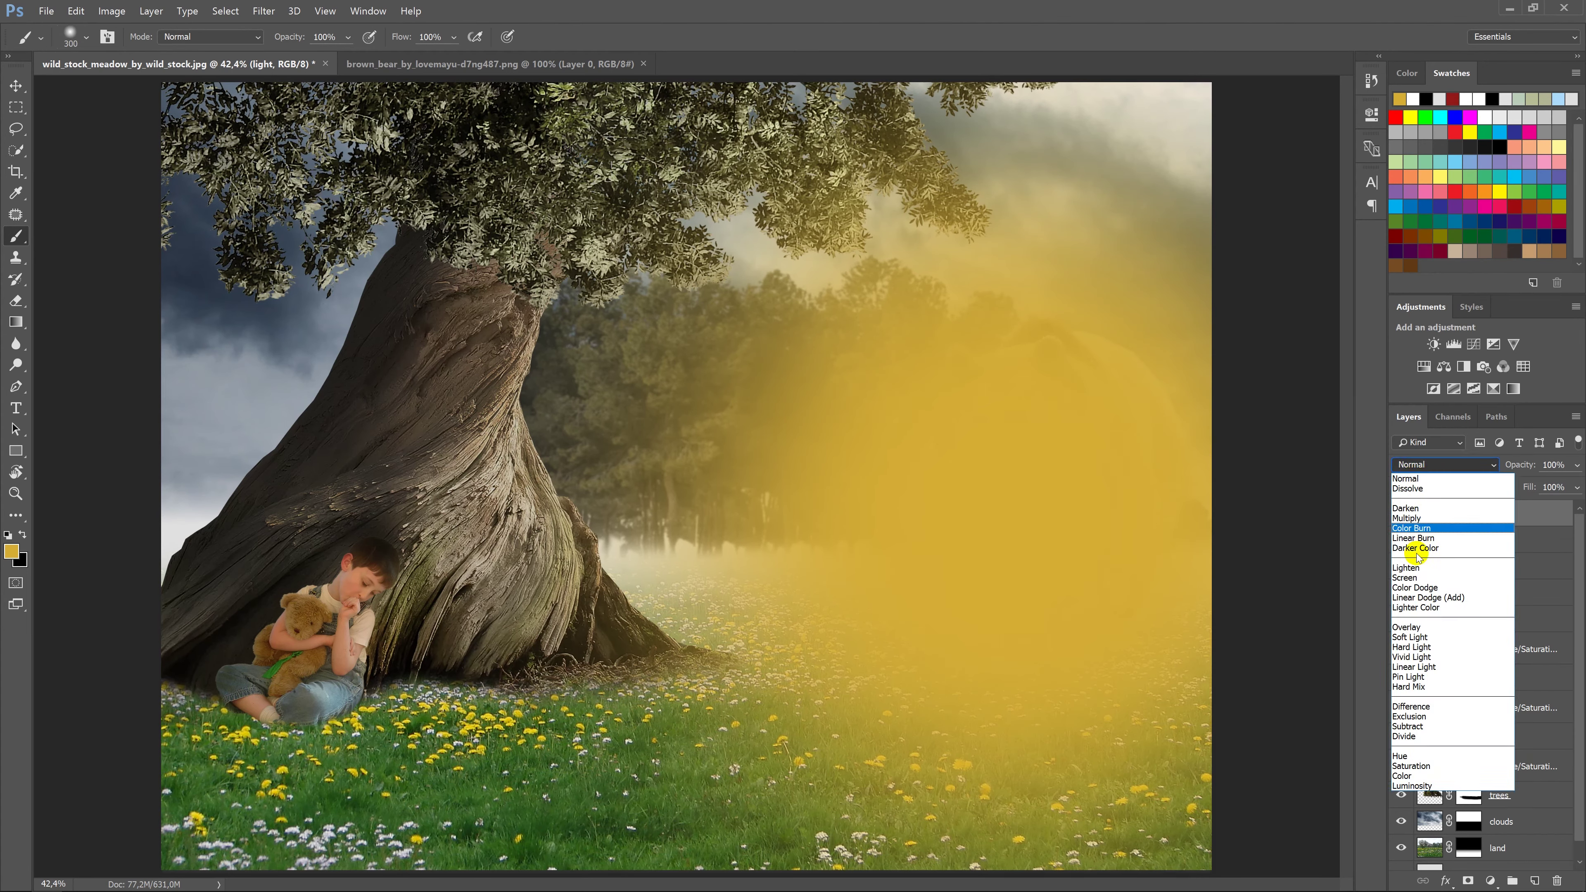
# Blend the light layer as Soft Light and stretch it much wider to the left.
pyautogui.click(1408, 637)
pyautogui.hotkey('ctrl', '-')
pyautogui.hotkey('ctrl', '-')
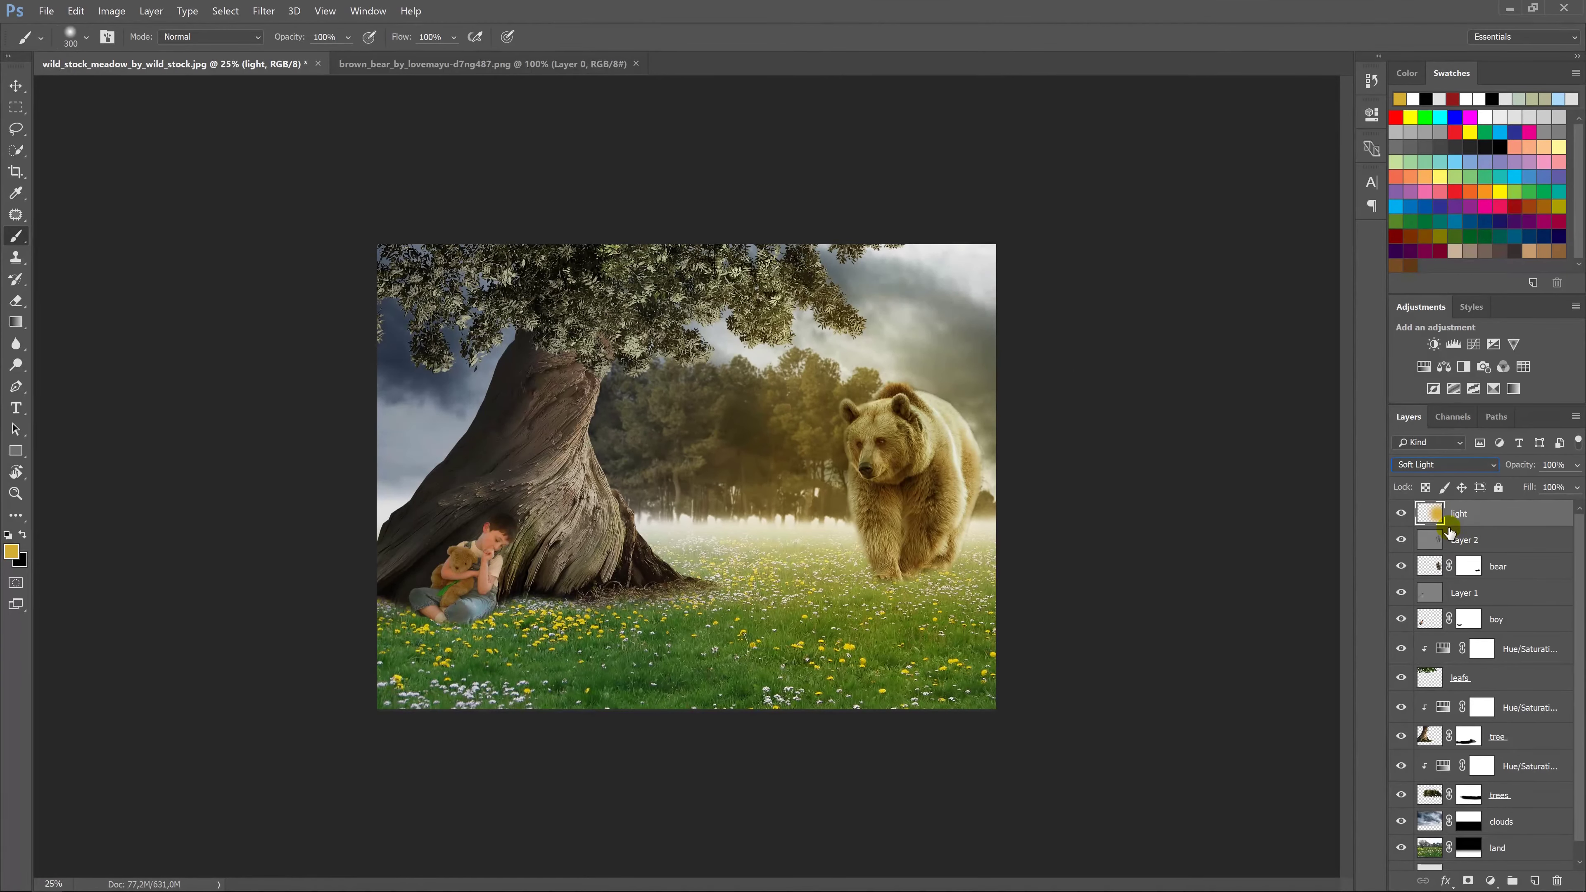
pyautogui.hotkey('ctrl', 't')
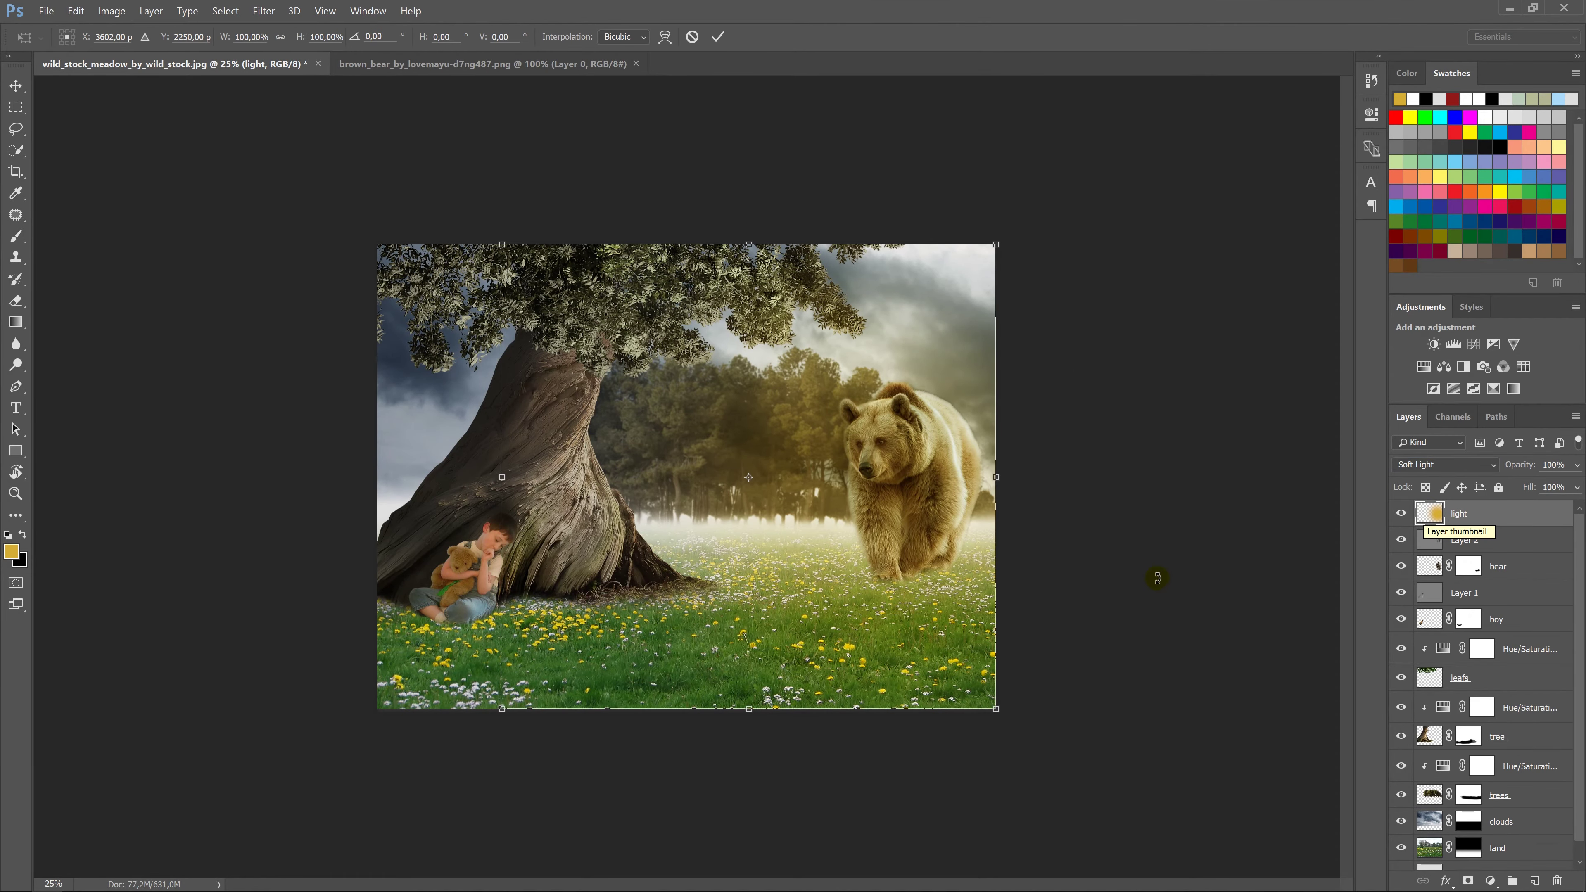
pyautogui.moveTo(991, 710); pyautogui.dragTo(1208, 791)
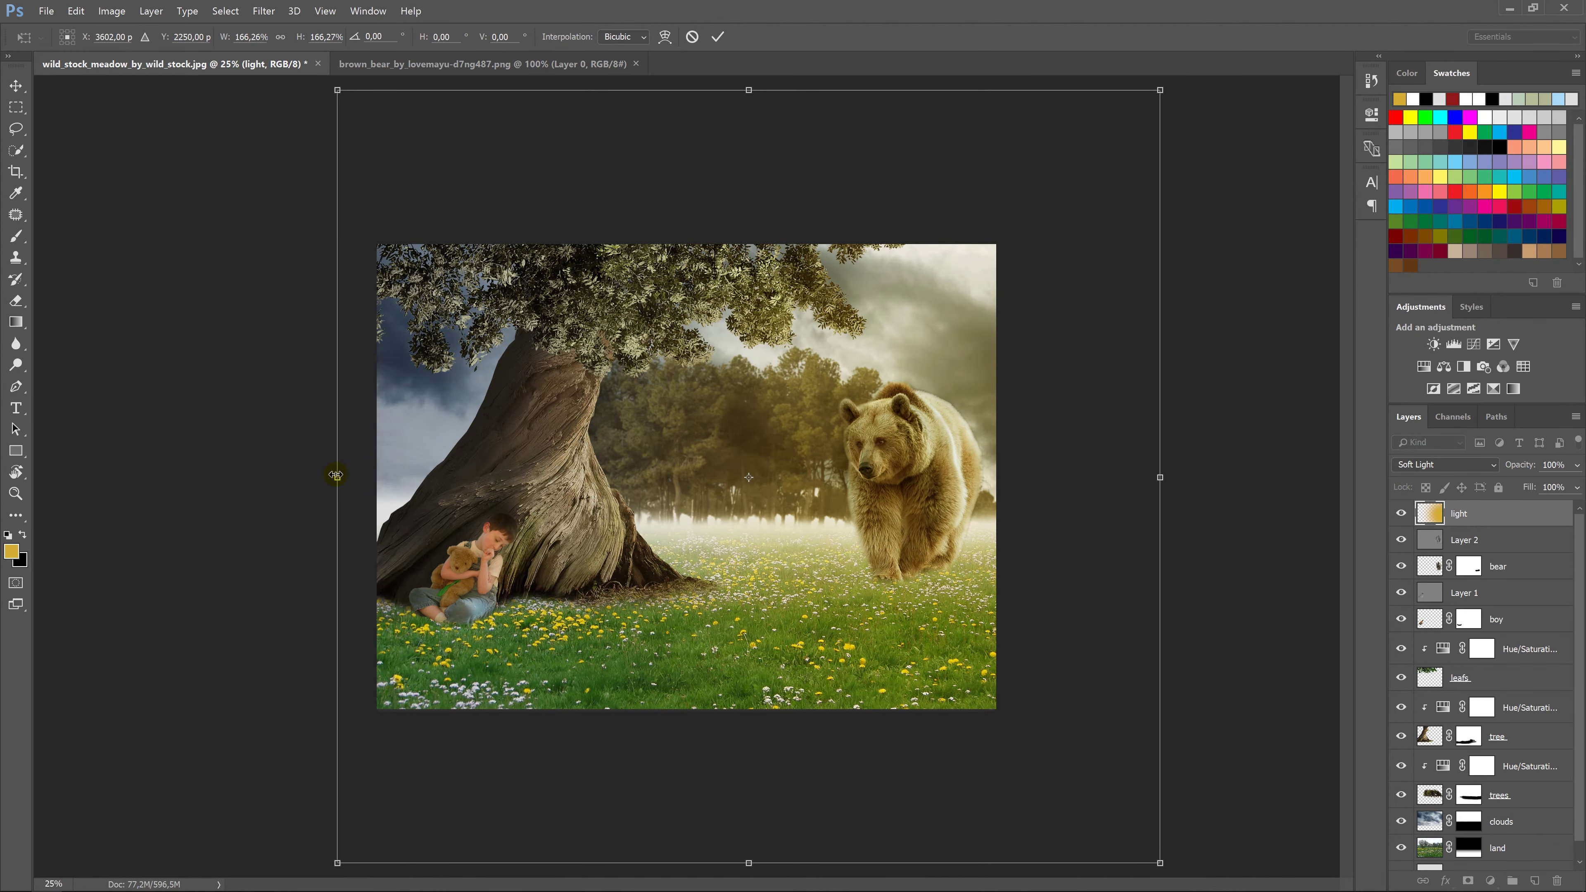
pyautogui.moveTo(336, 475); pyautogui.dragTo(27, 437)
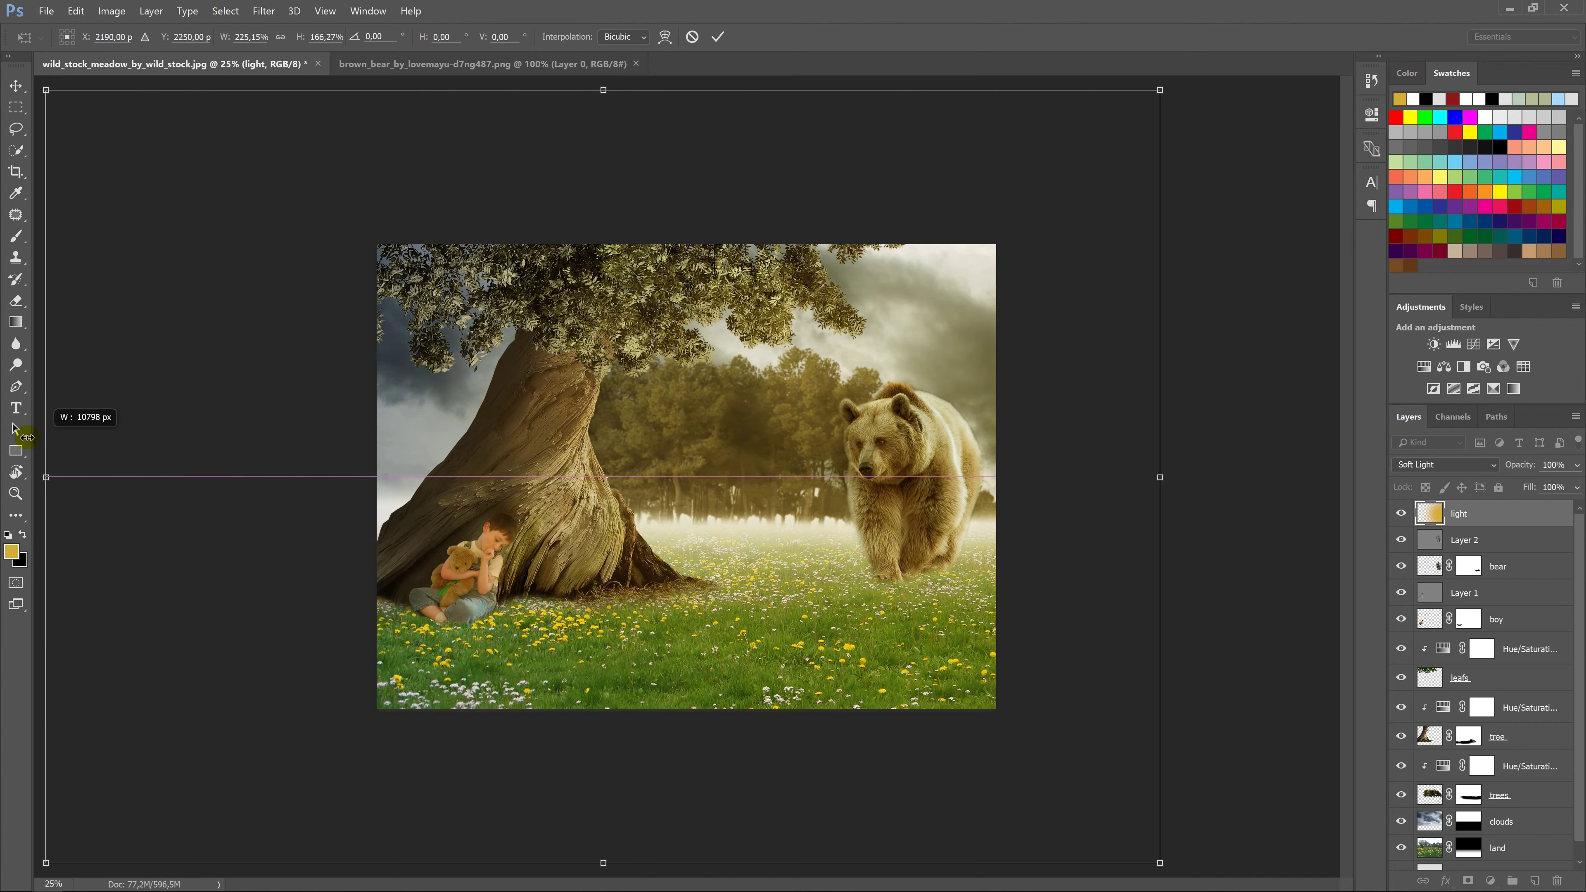
pyautogui.moveTo(28, 438); pyautogui.dragTo(62, 437)
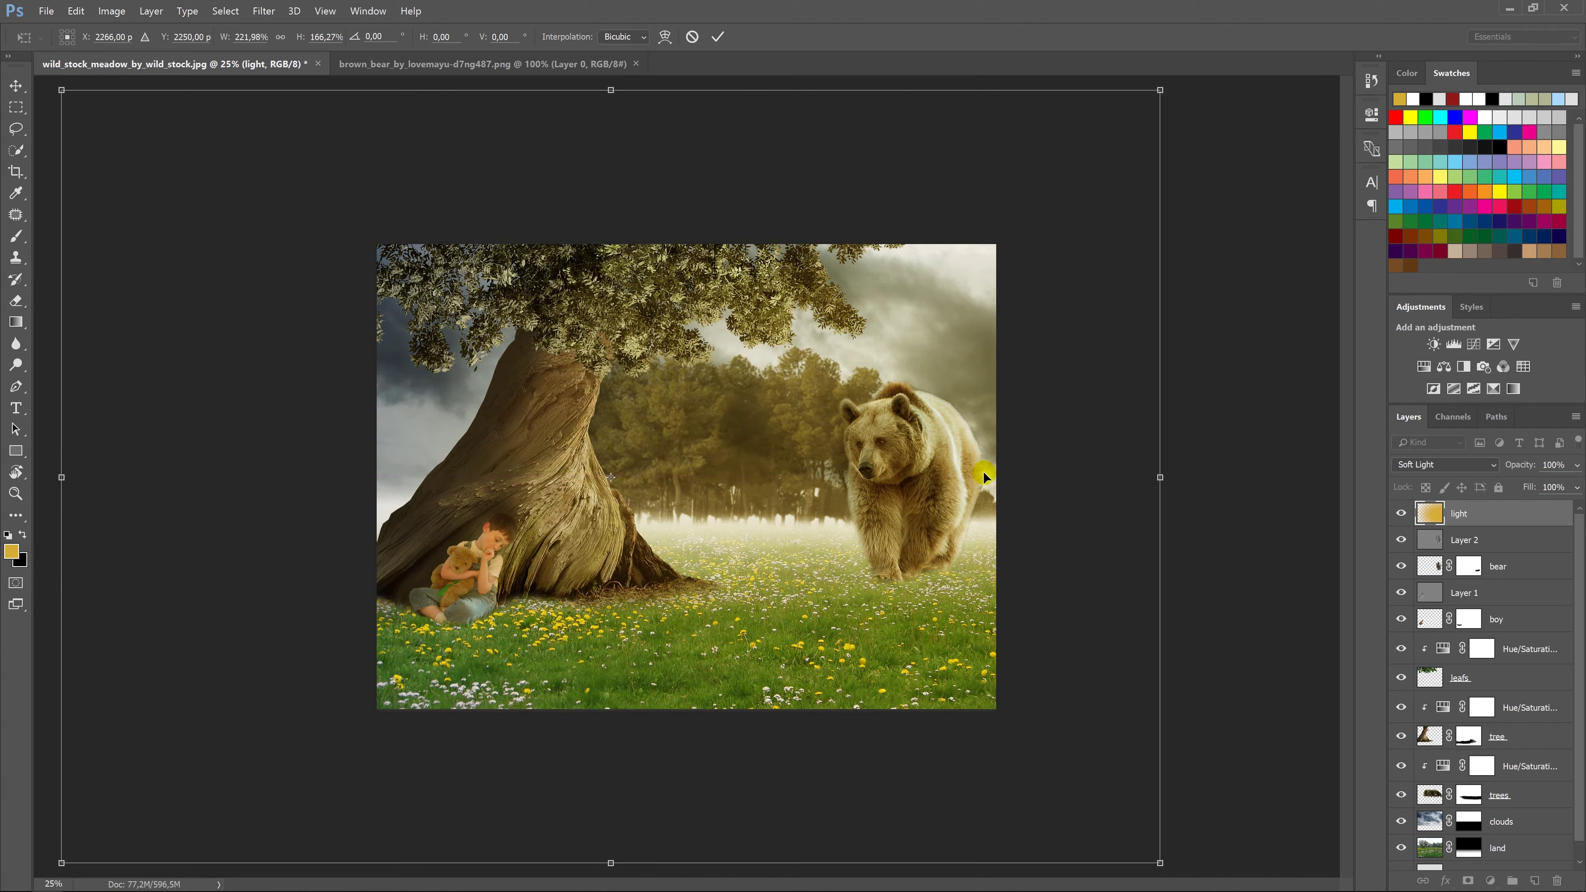
# Widen the gold light further on both sides and apply the transform.
pyautogui.moveTo(1159, 478); pyautogui.dragTo(1140, 481)
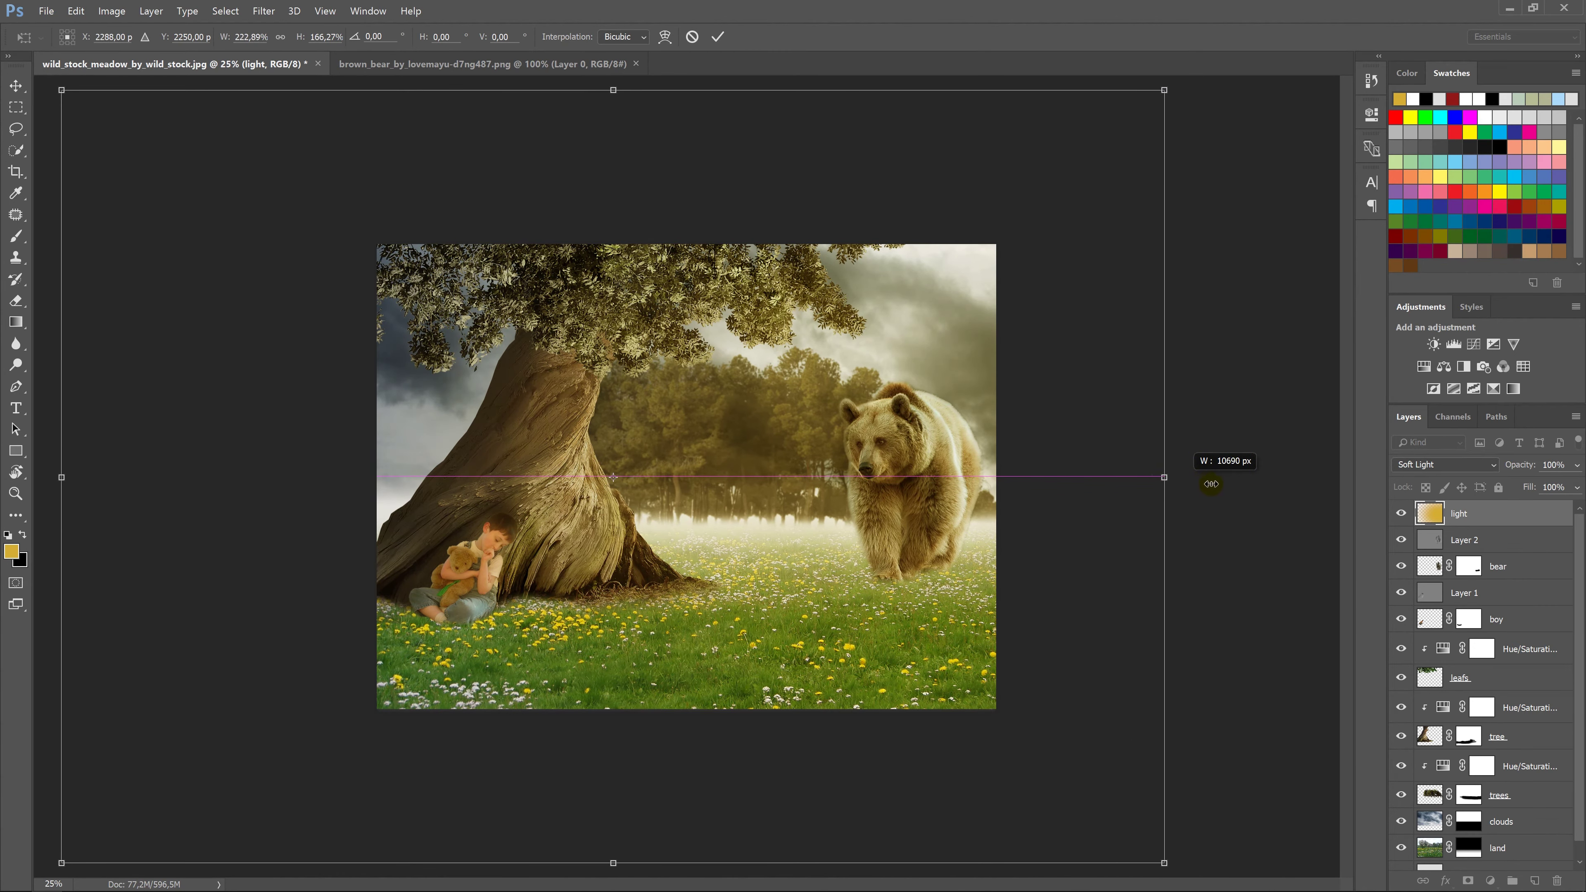
pyautogui.moveTo(1140, 481); pyautogui.dragTo(1196, 477)
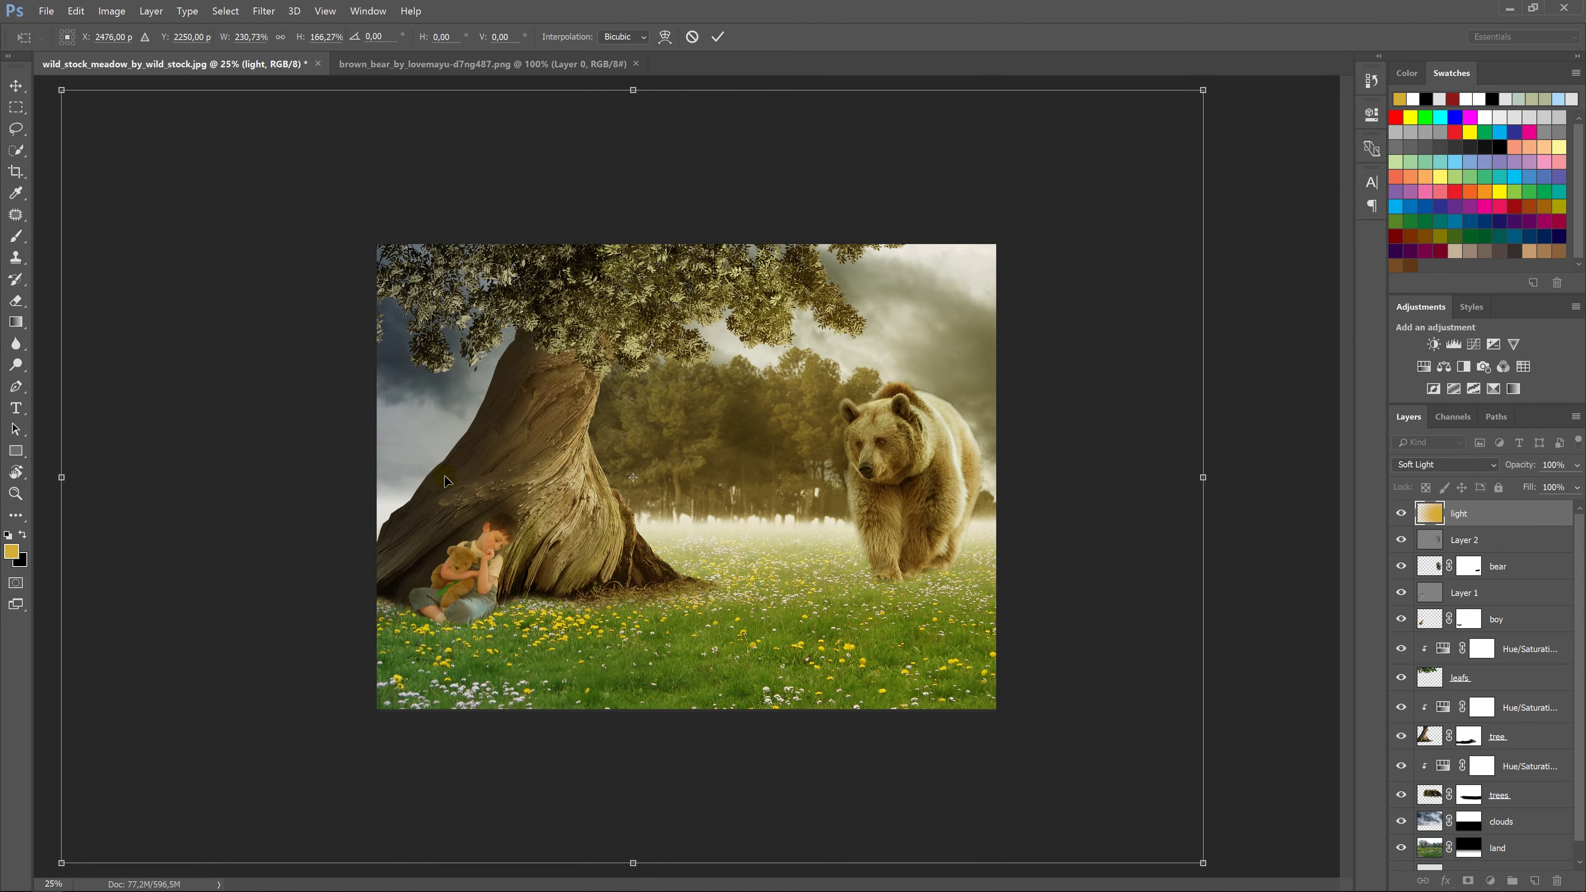
pyautogui.hotkey('ctrl', '-')
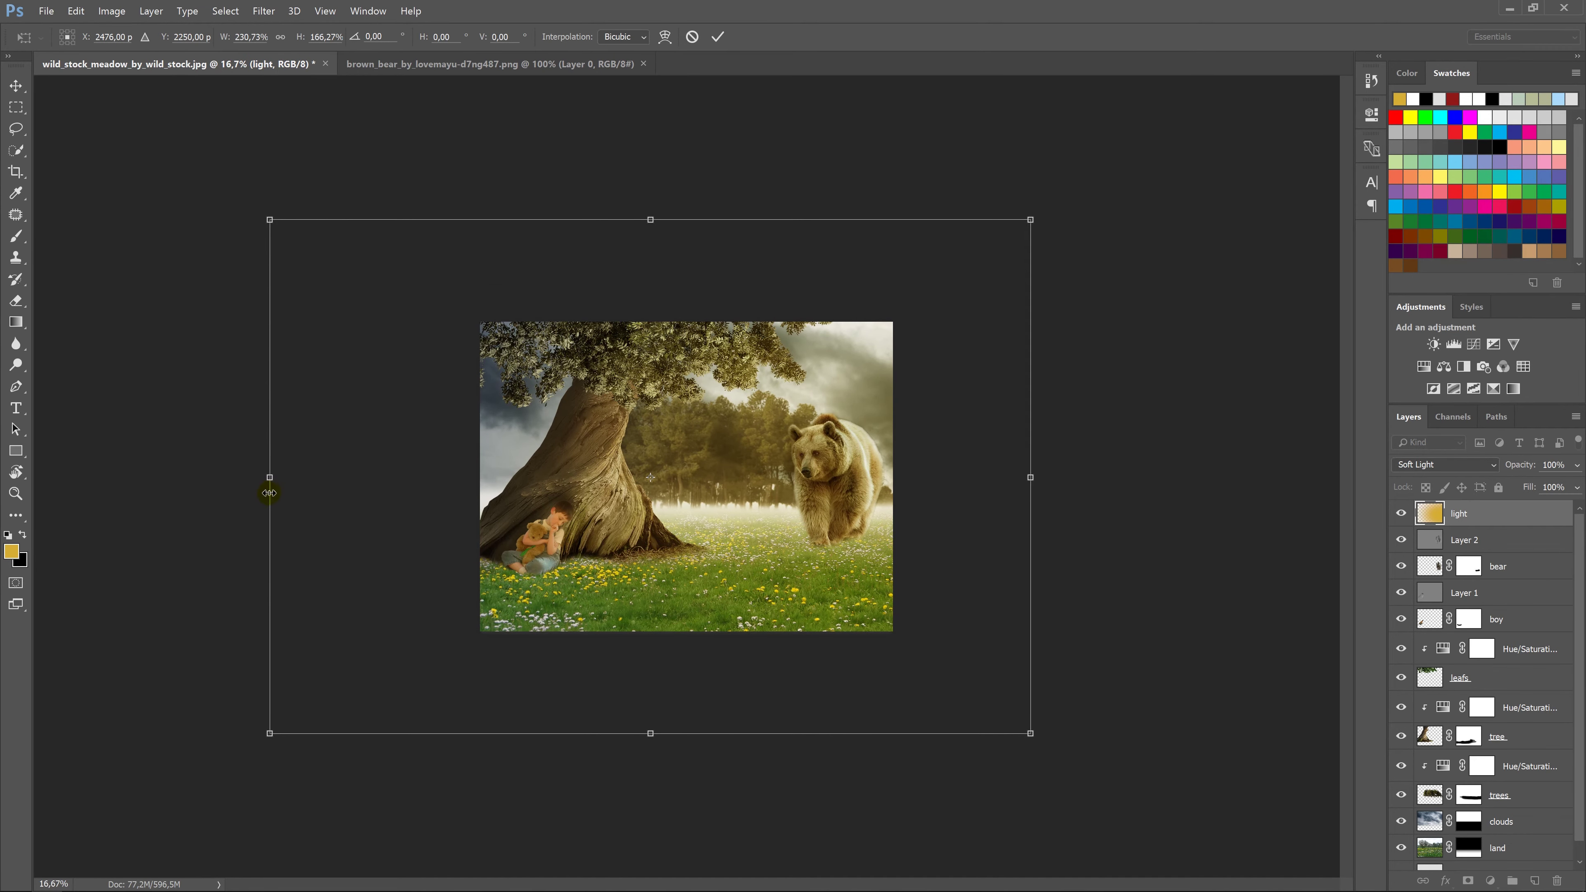
pyautogui.moveTo(270, 478); pyautogui.dragTo(94, 461)
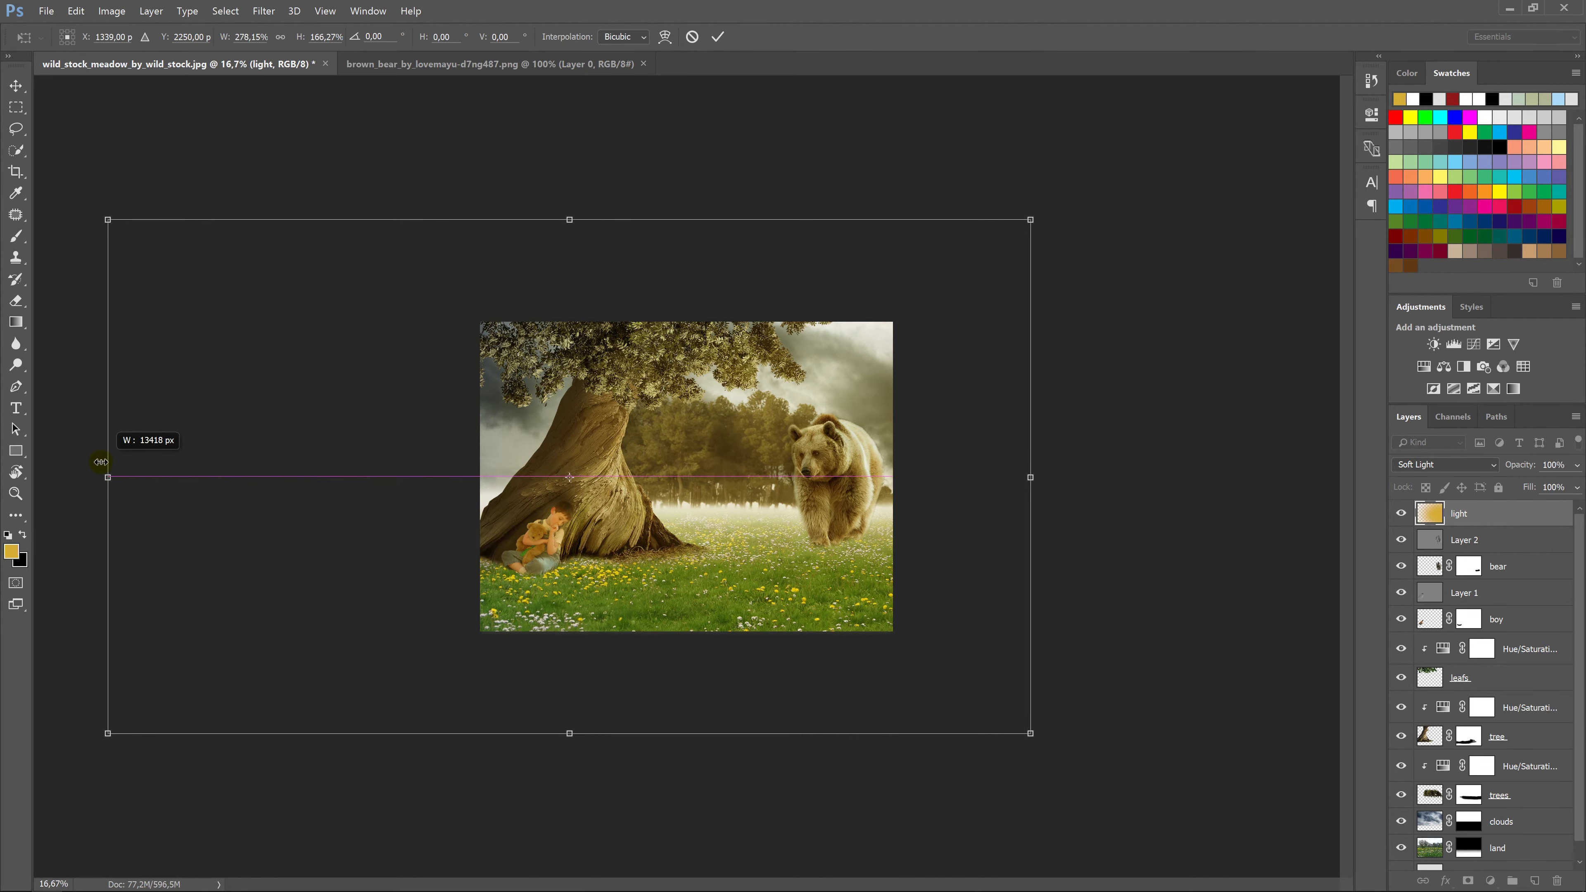
pyautogui.press('Return')
pyautogui.press('b')
pyautogui.hotkey('ctrl', '0')
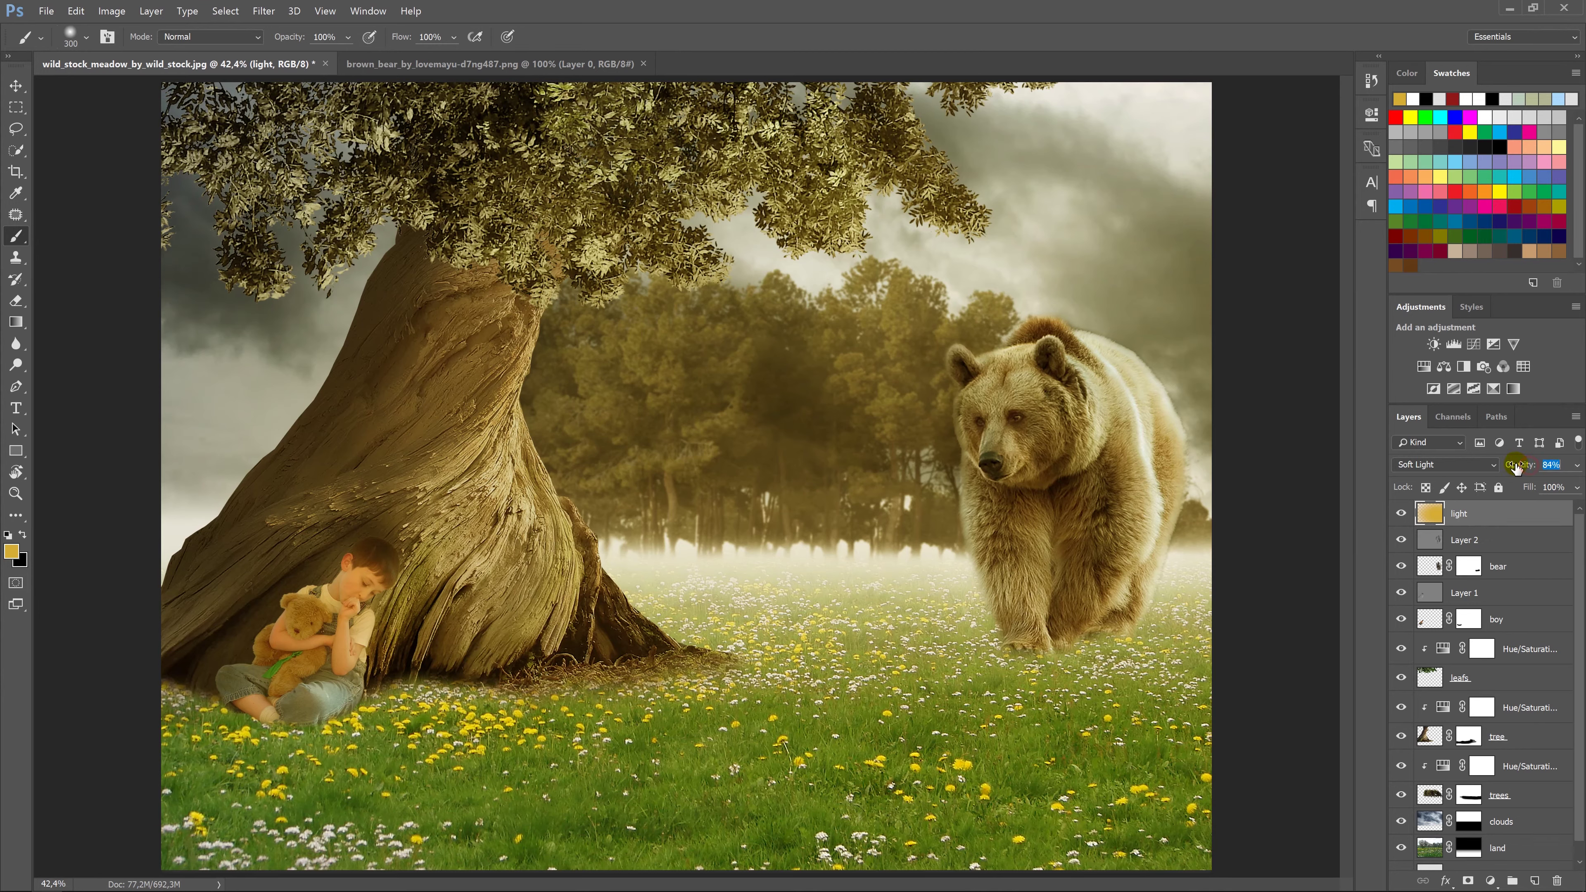
# Create a new empty layer named 'fog' and move it just below the tree layer.
pyautogui.press('v')
pyautogui.press('d')
pyautogui.press('x')
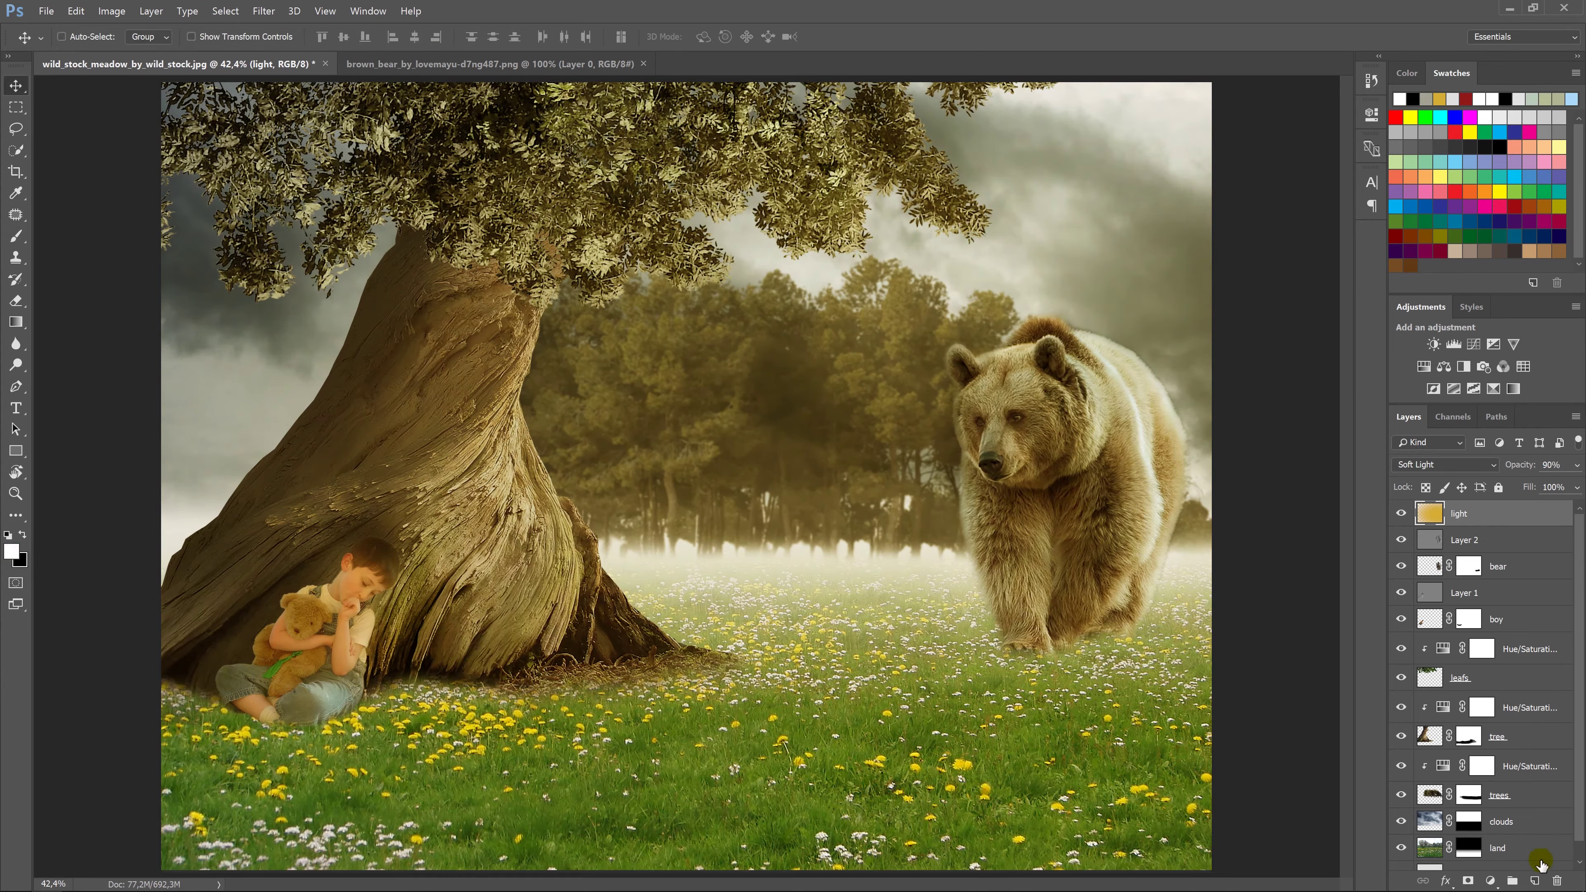
pyautogui.click(1535, 881)
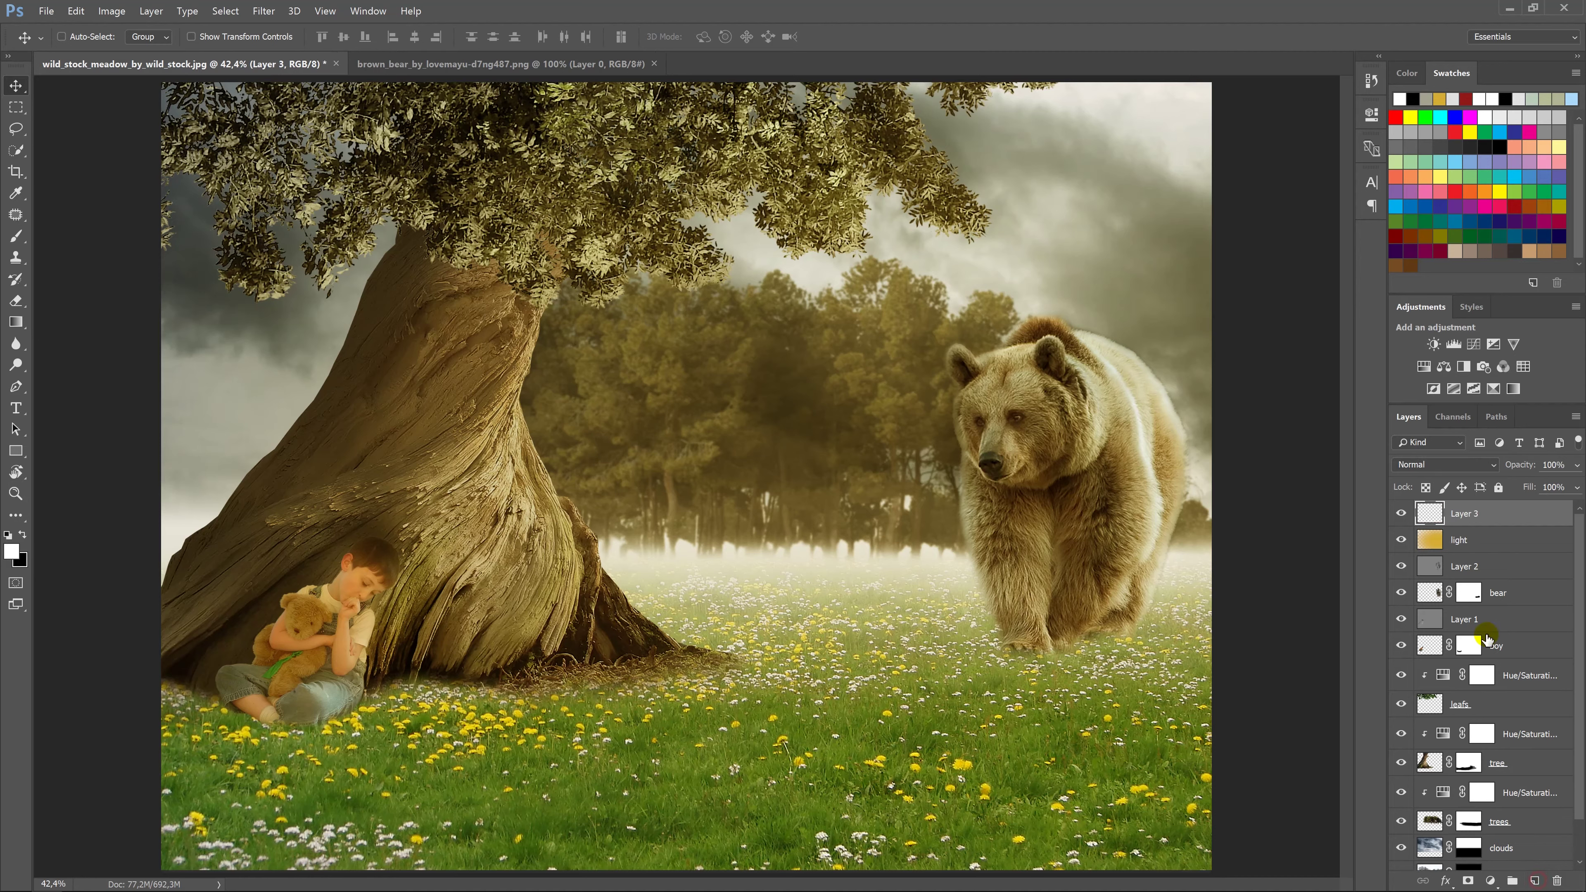
pyautogui.doubleClick(1469, 514)
pyautogui.write('g')
pyautogui.press('Return')
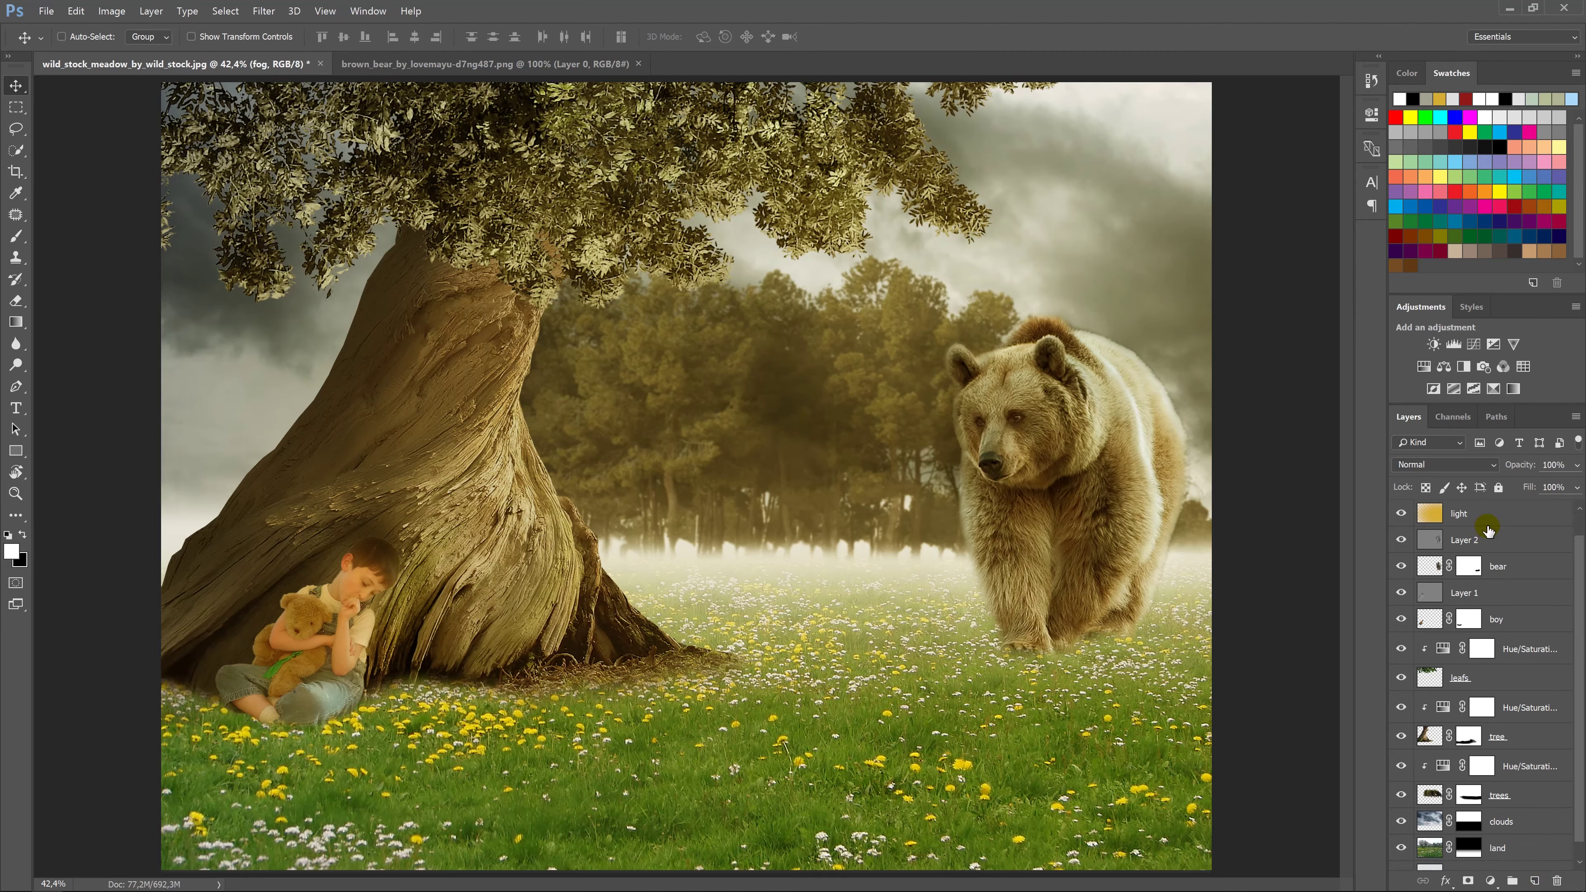
pyautogui.moveTo(1497, 512); pyautogui.dragTo(1496, 783)
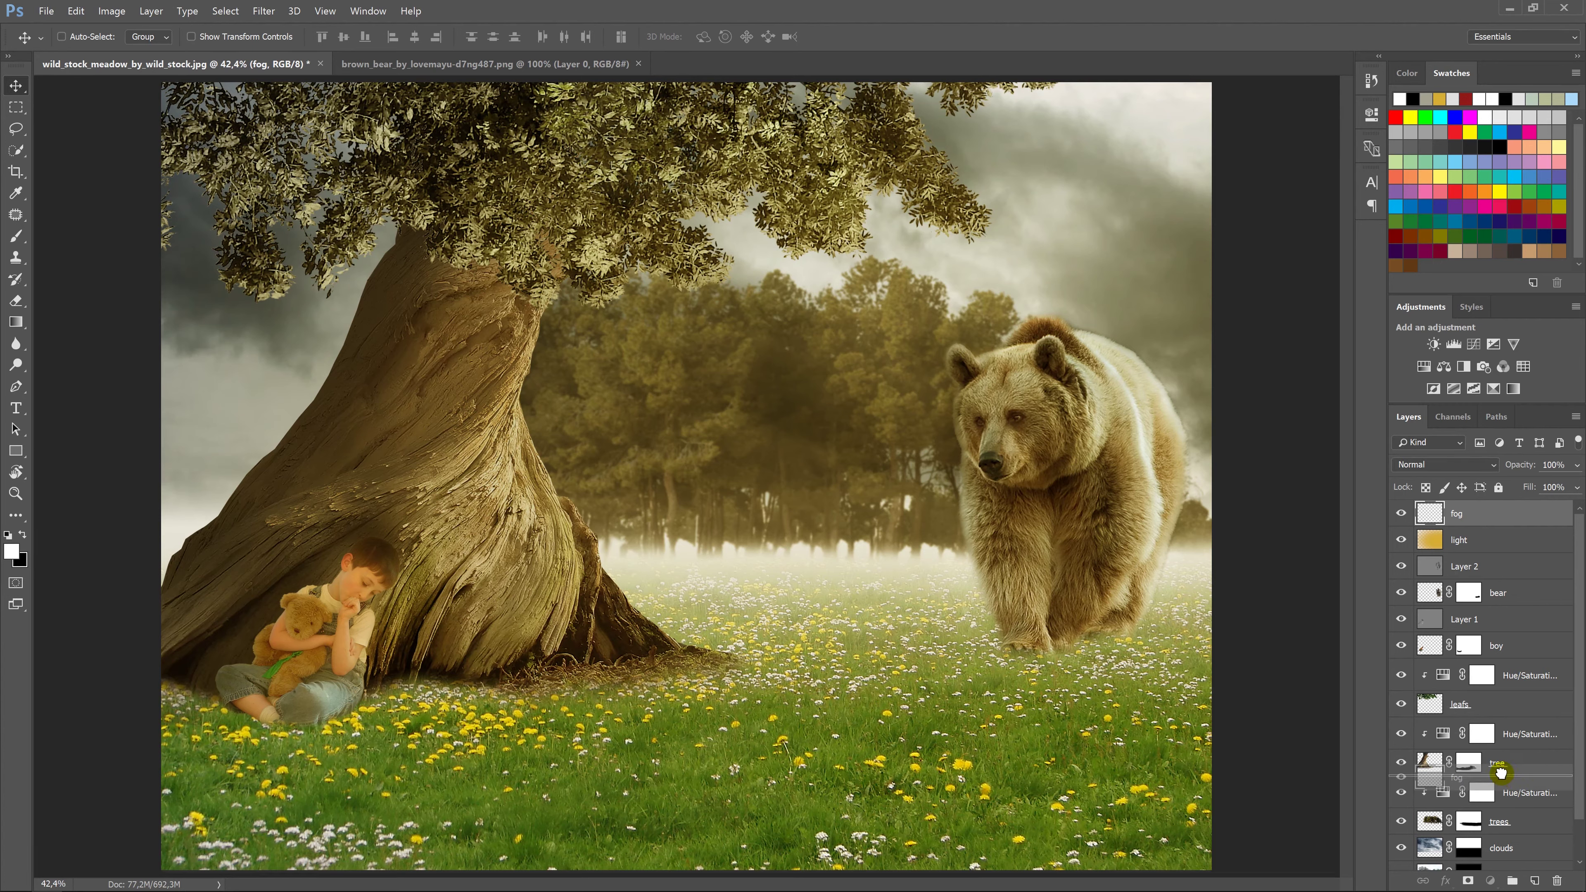
pyautogui.moveTo(1496, 783); pyautogui.dragTo(1483, 768)
pyautogui.click(1421, 763)
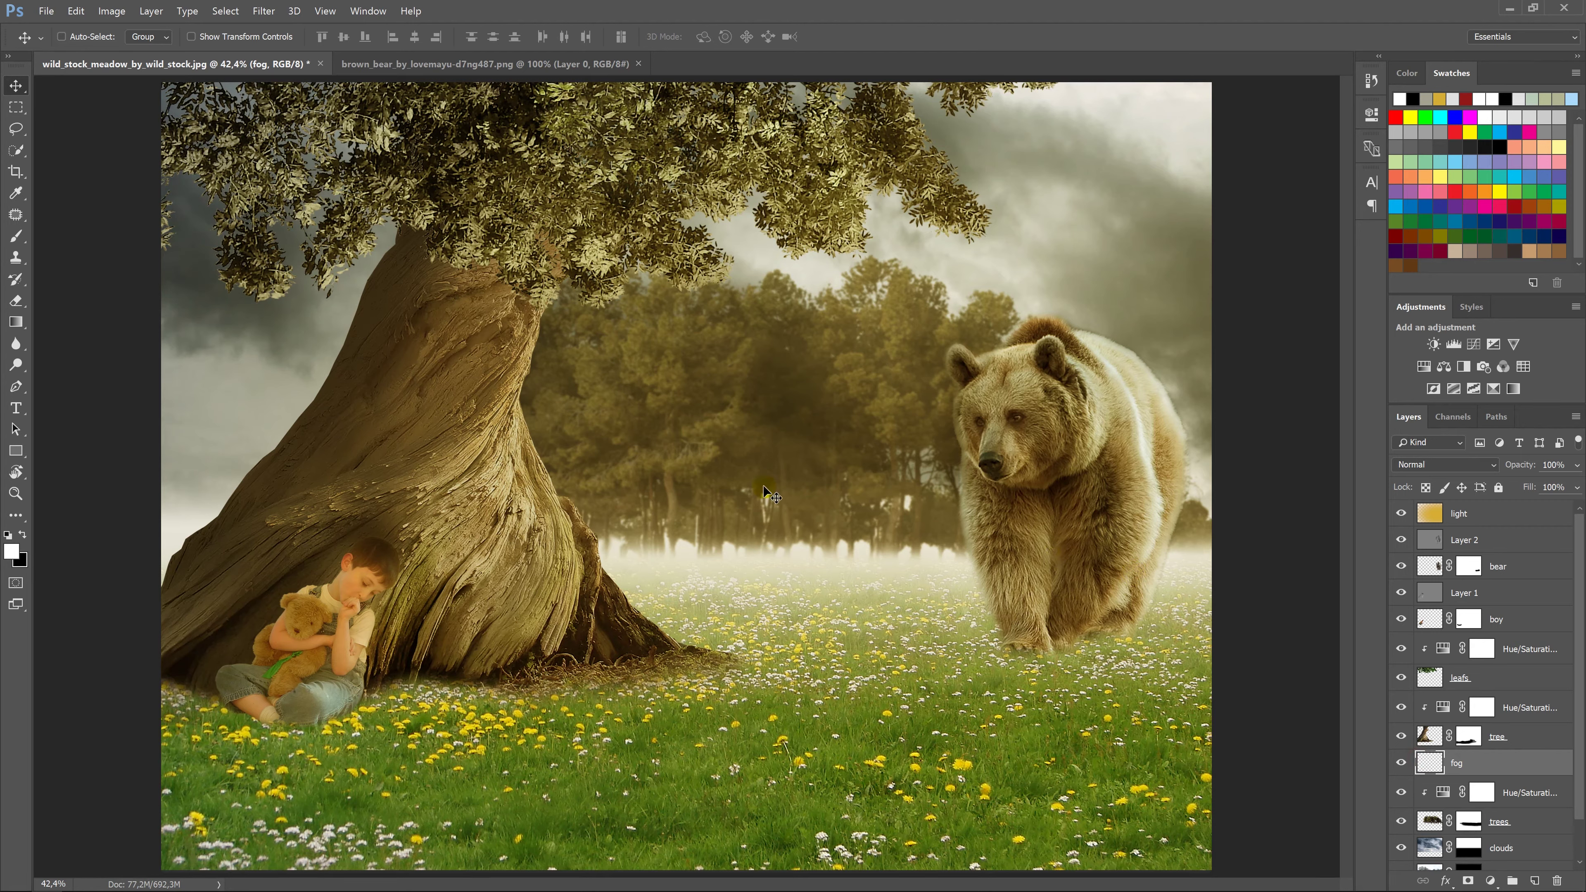
# Sample light and darker beige from the mist and sky, and pick a cloud-shaped brush.
pyautogui.press('i')
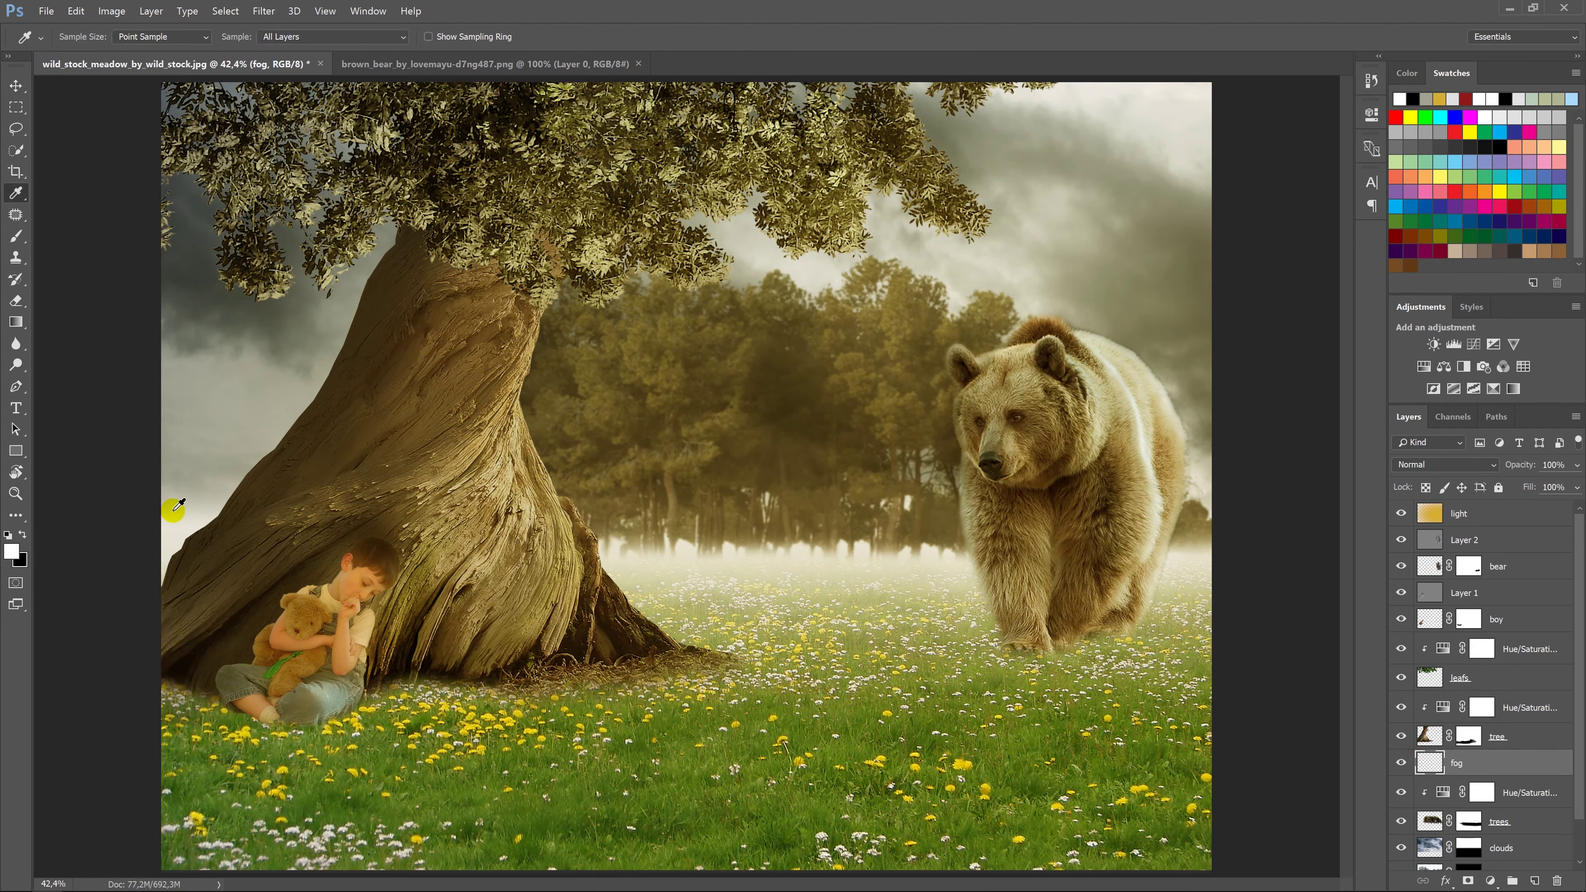
pyautogui.click(658, 557)
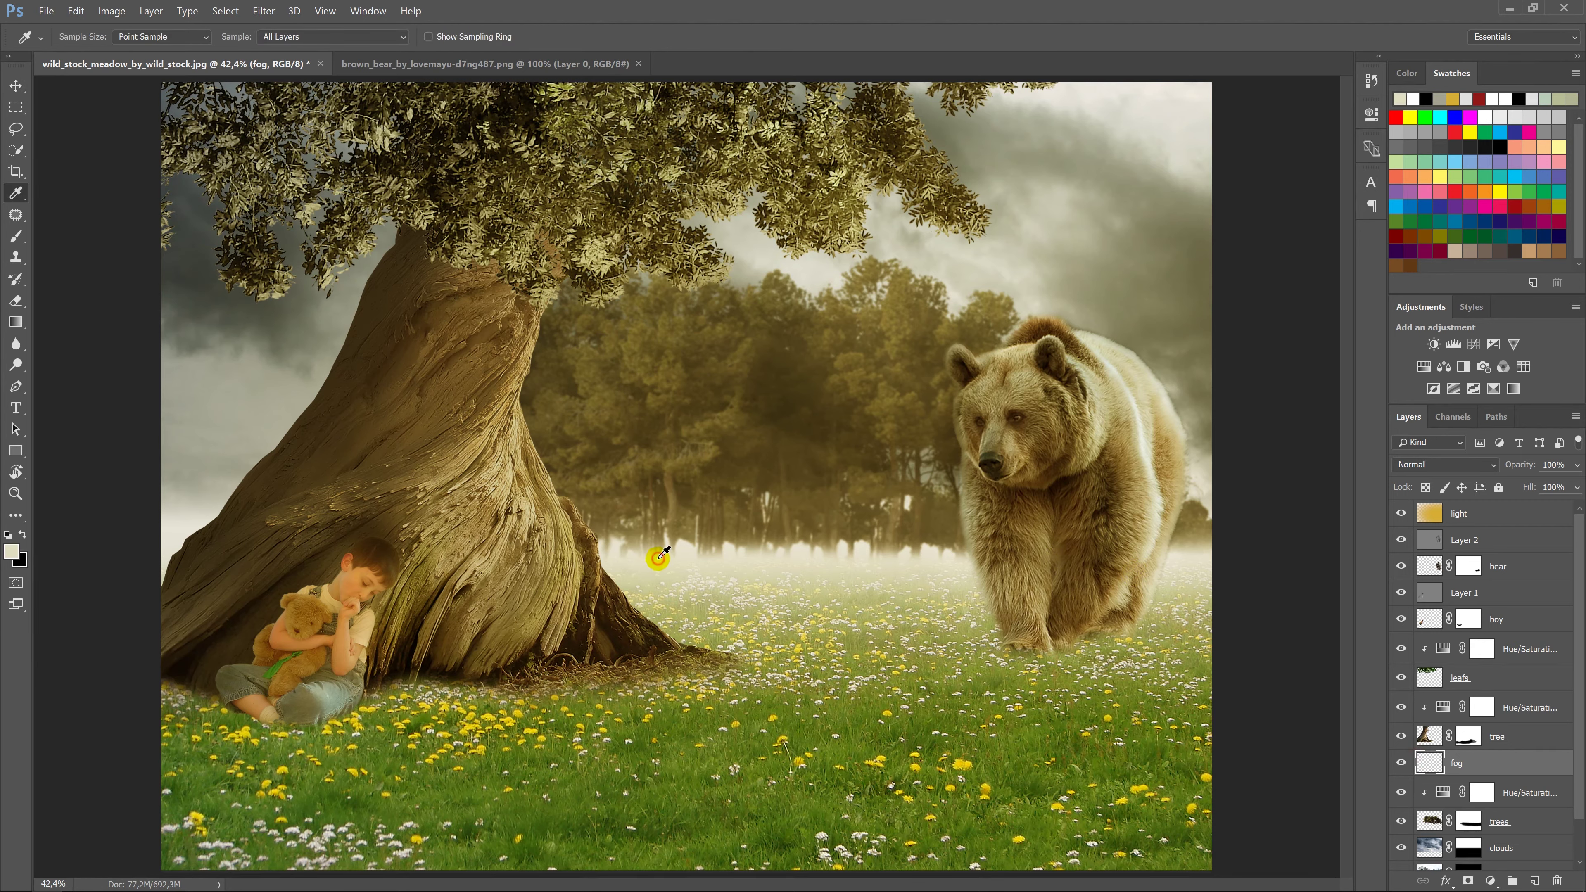
pyautogui.click(221, 461)
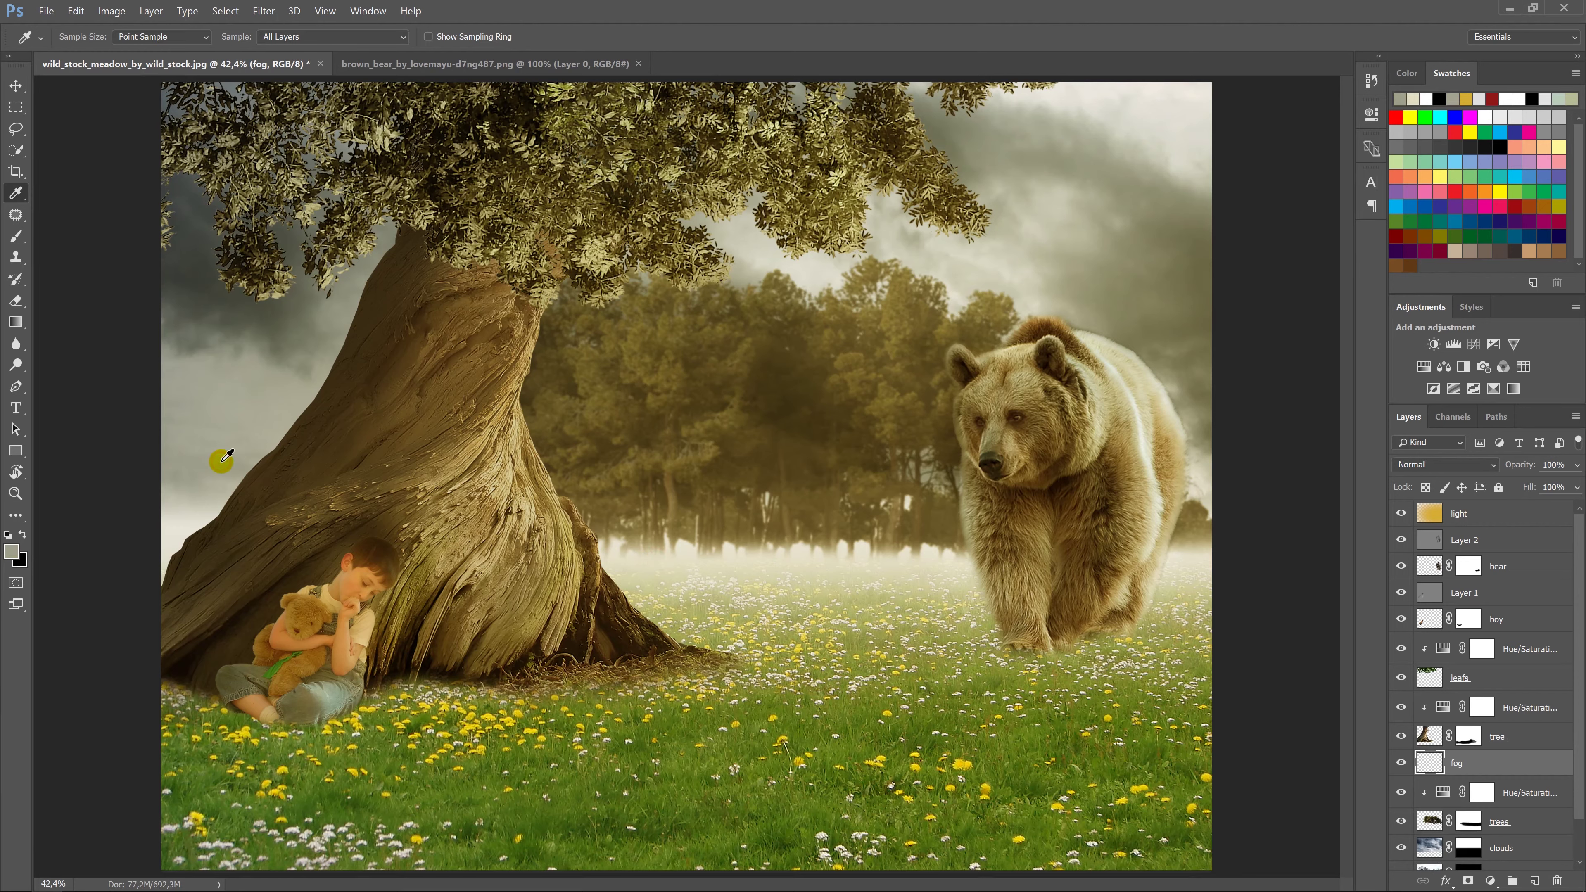
pyautogui.press('b')
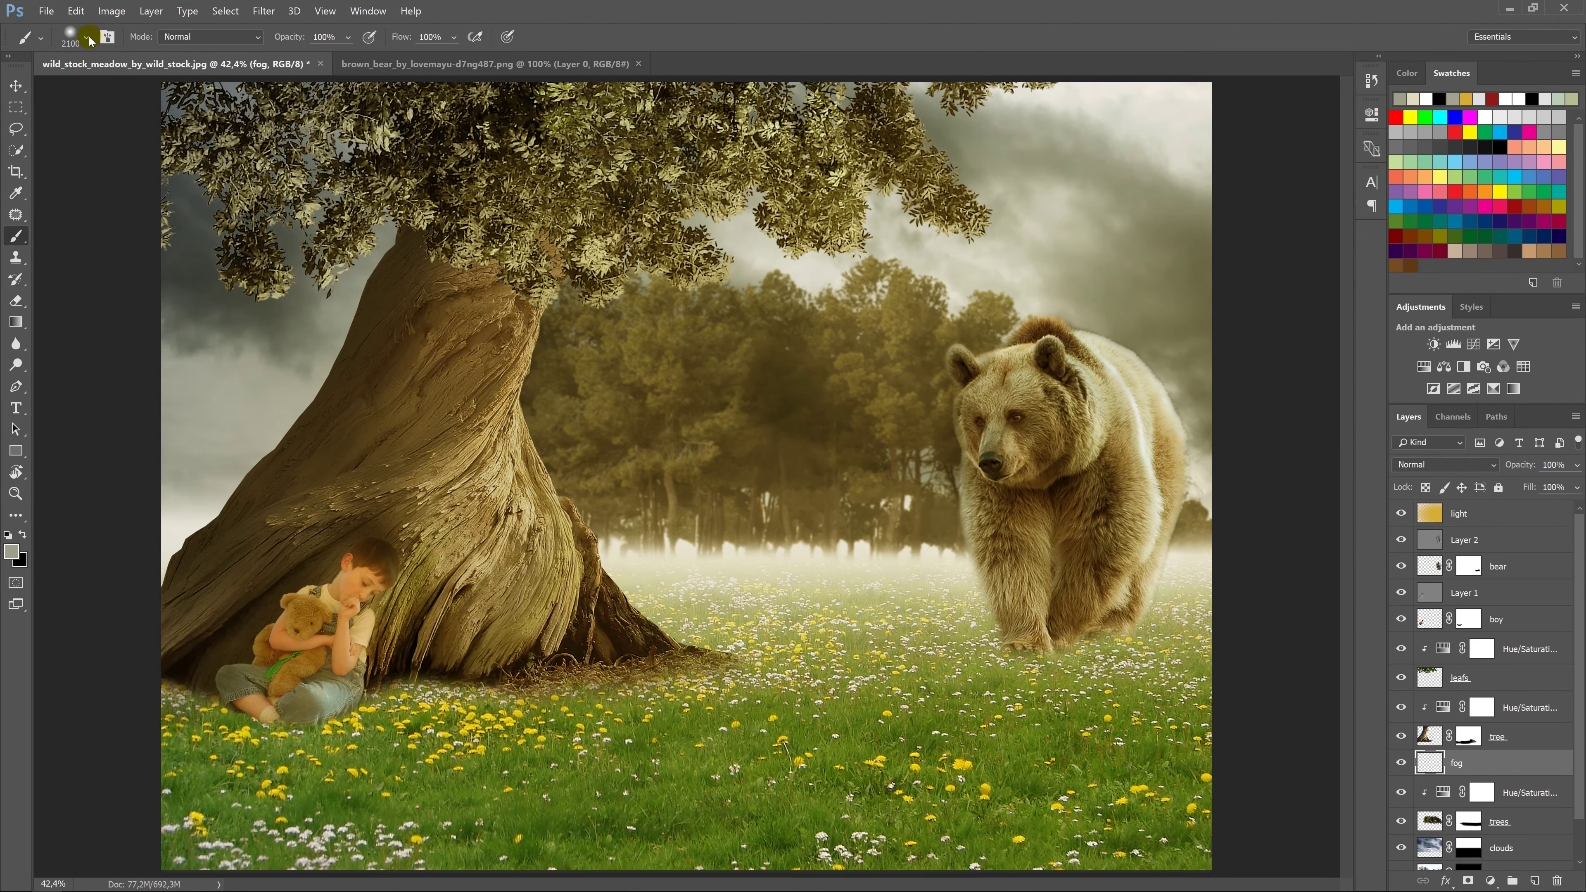
pyautogui.click(86, 38)
pyautogui.moveTo(393, 206); pyautogui.dragTo(390, 261)
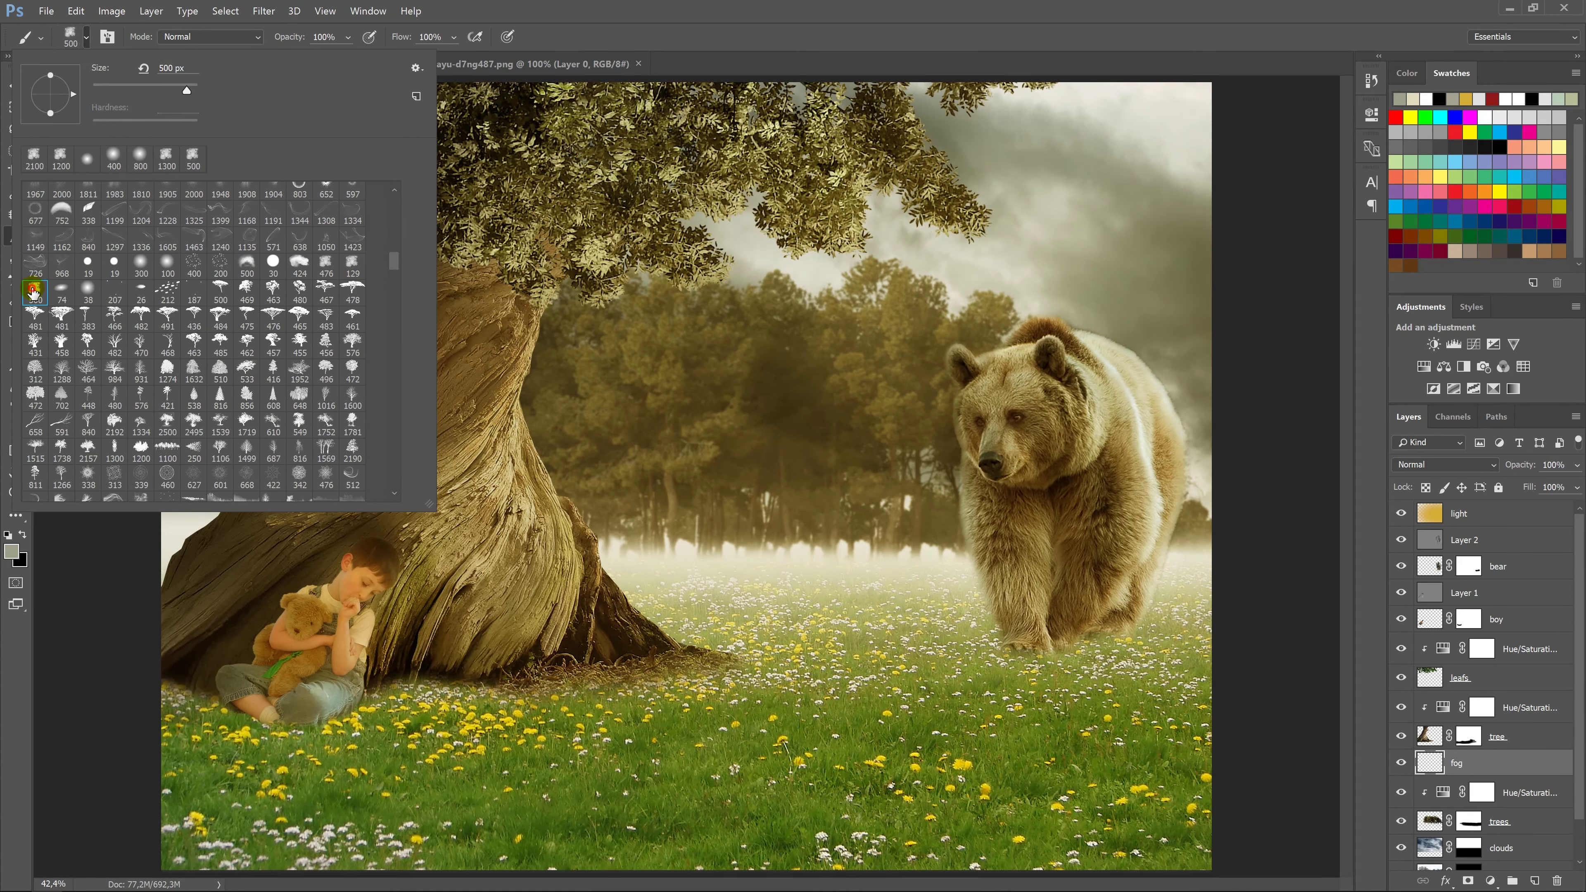
pyautogui.doubleClick(55, 288)
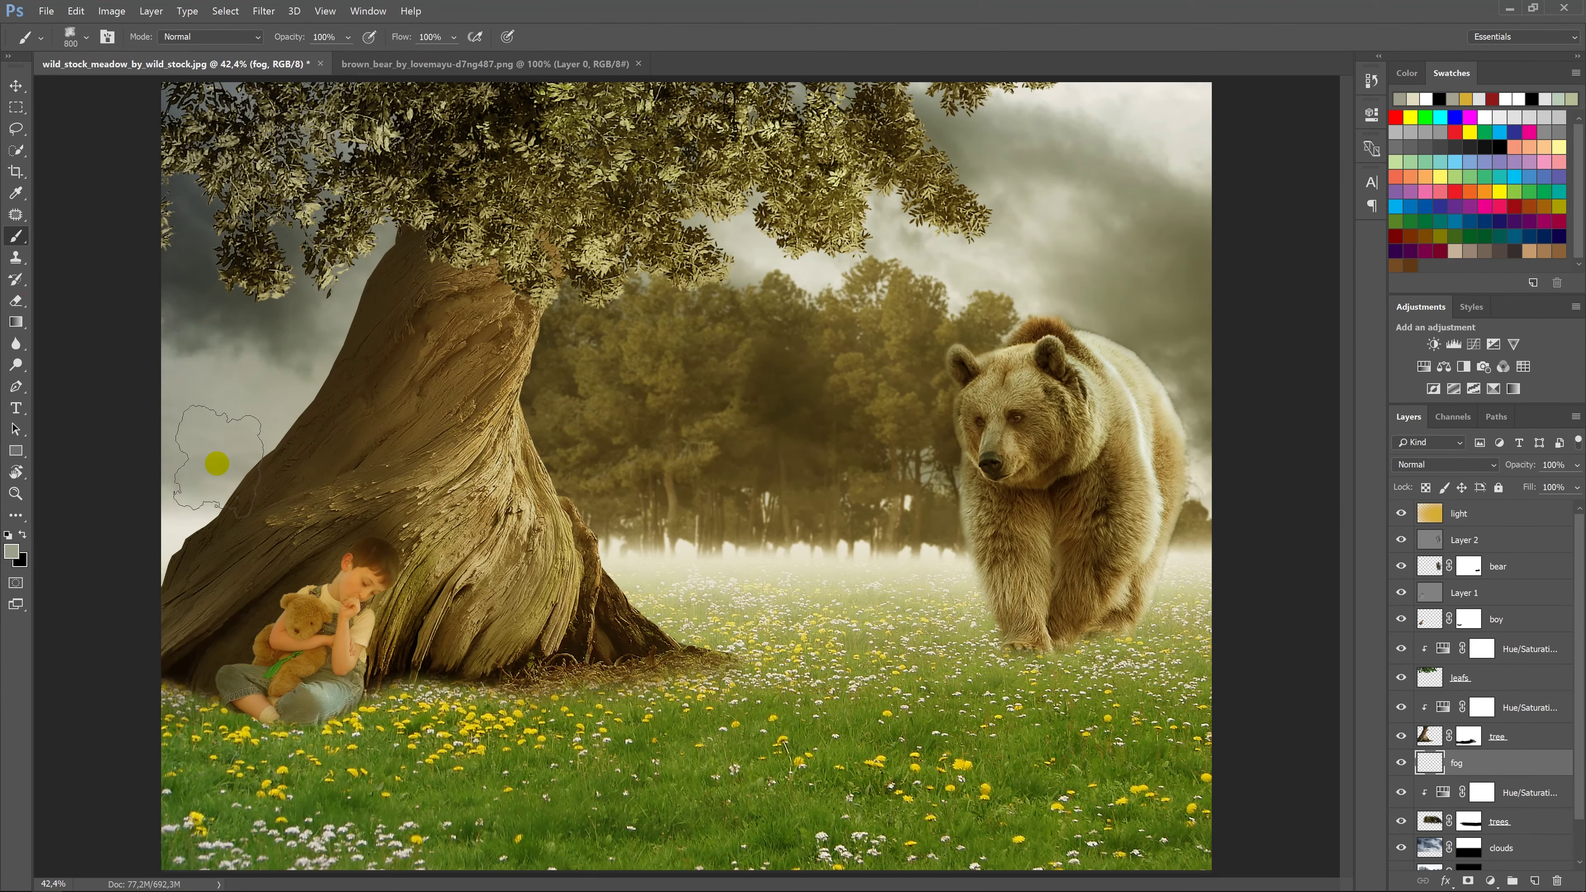
# Paint fog across the trunk and sky, enlarging the brush to 1100, 1700, then 2600.
pyautogui.press(']')
pyautogui.press(']')
pyautogui.press(']')
pyautogui.moveTo(206, 558); pyautogui.dragTo(1168, 553)
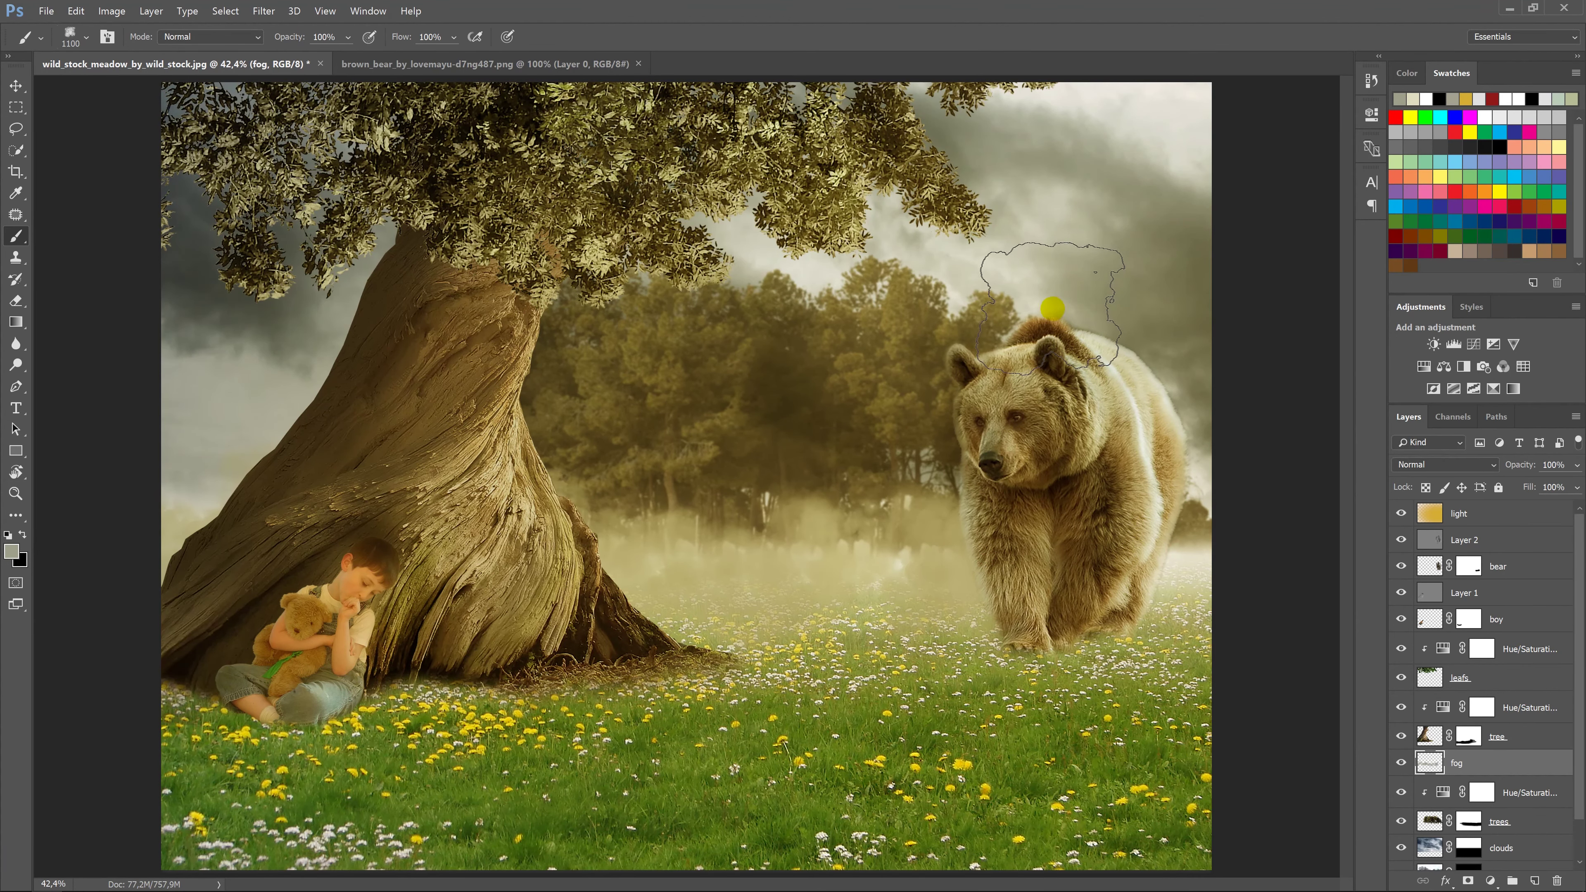
pyautogui.press(']')
pyautogui.press(']')
pyautogui.press(']')
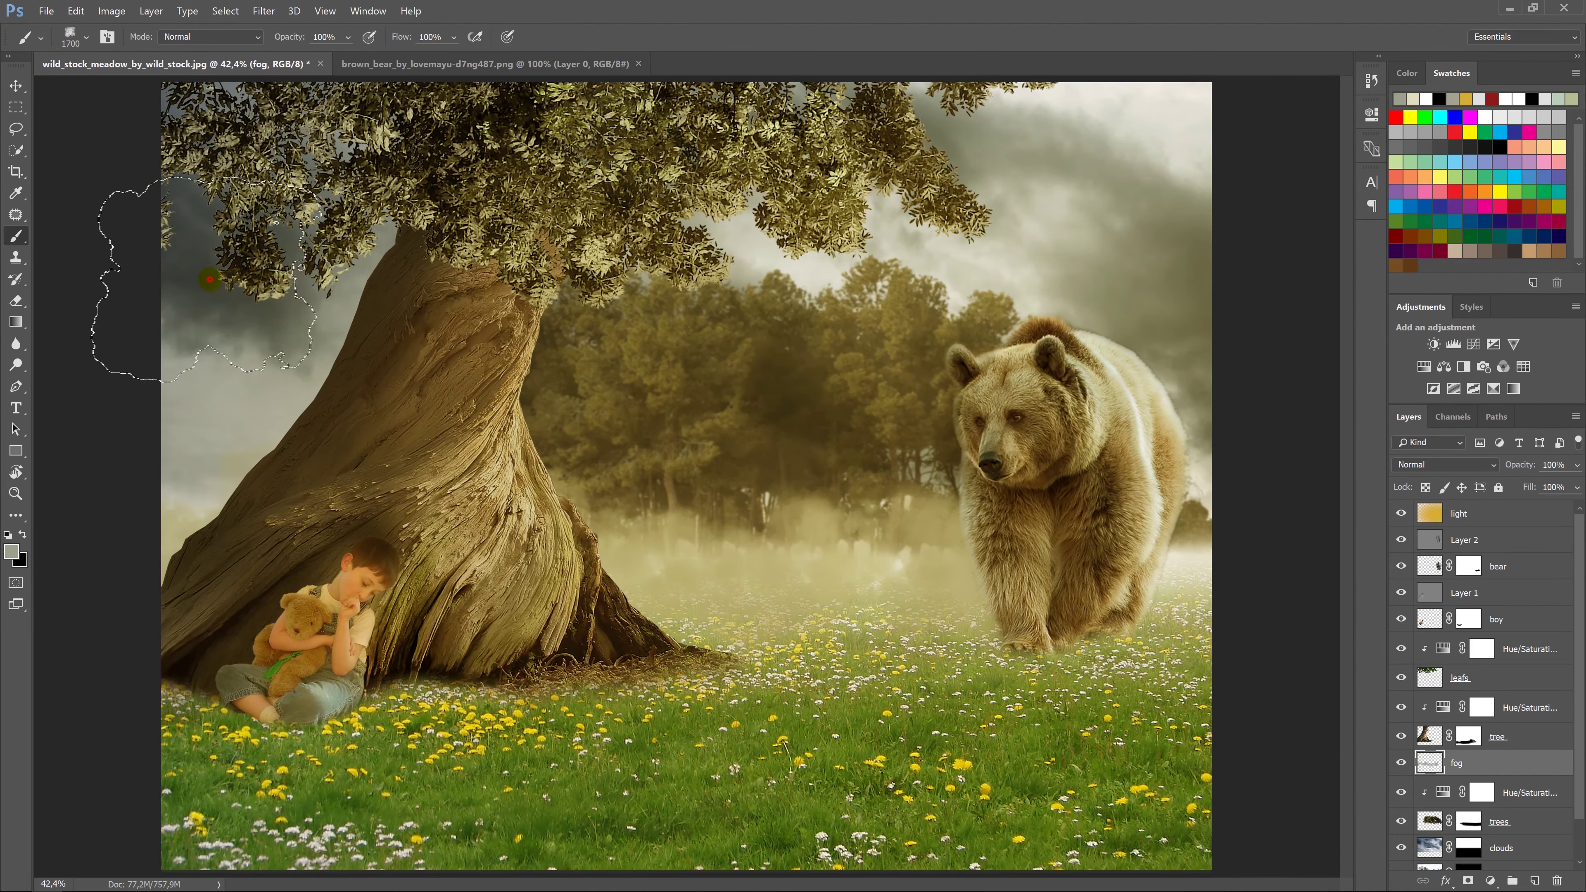
pyautogui.moveTo(273, 310); pyautogui.dragTo(325, 300)
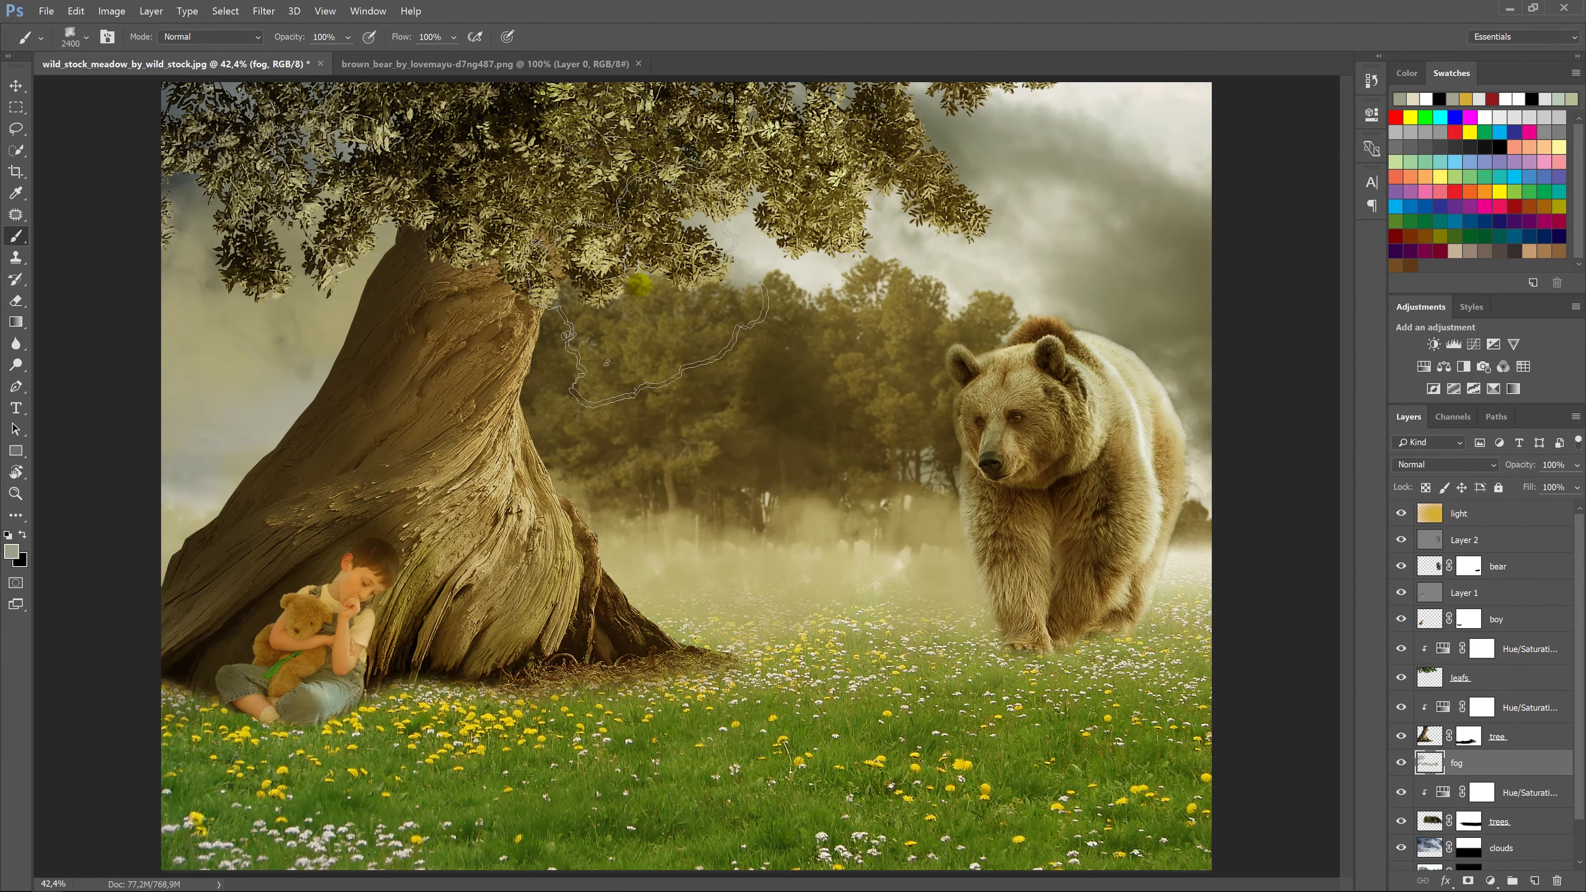
pyautogui.press(']')
pyautogui.press(']')
pyautogui.press(']')
pyautogui.moveTo(1005, 296); pyautogui.dragTo(1152, 294)
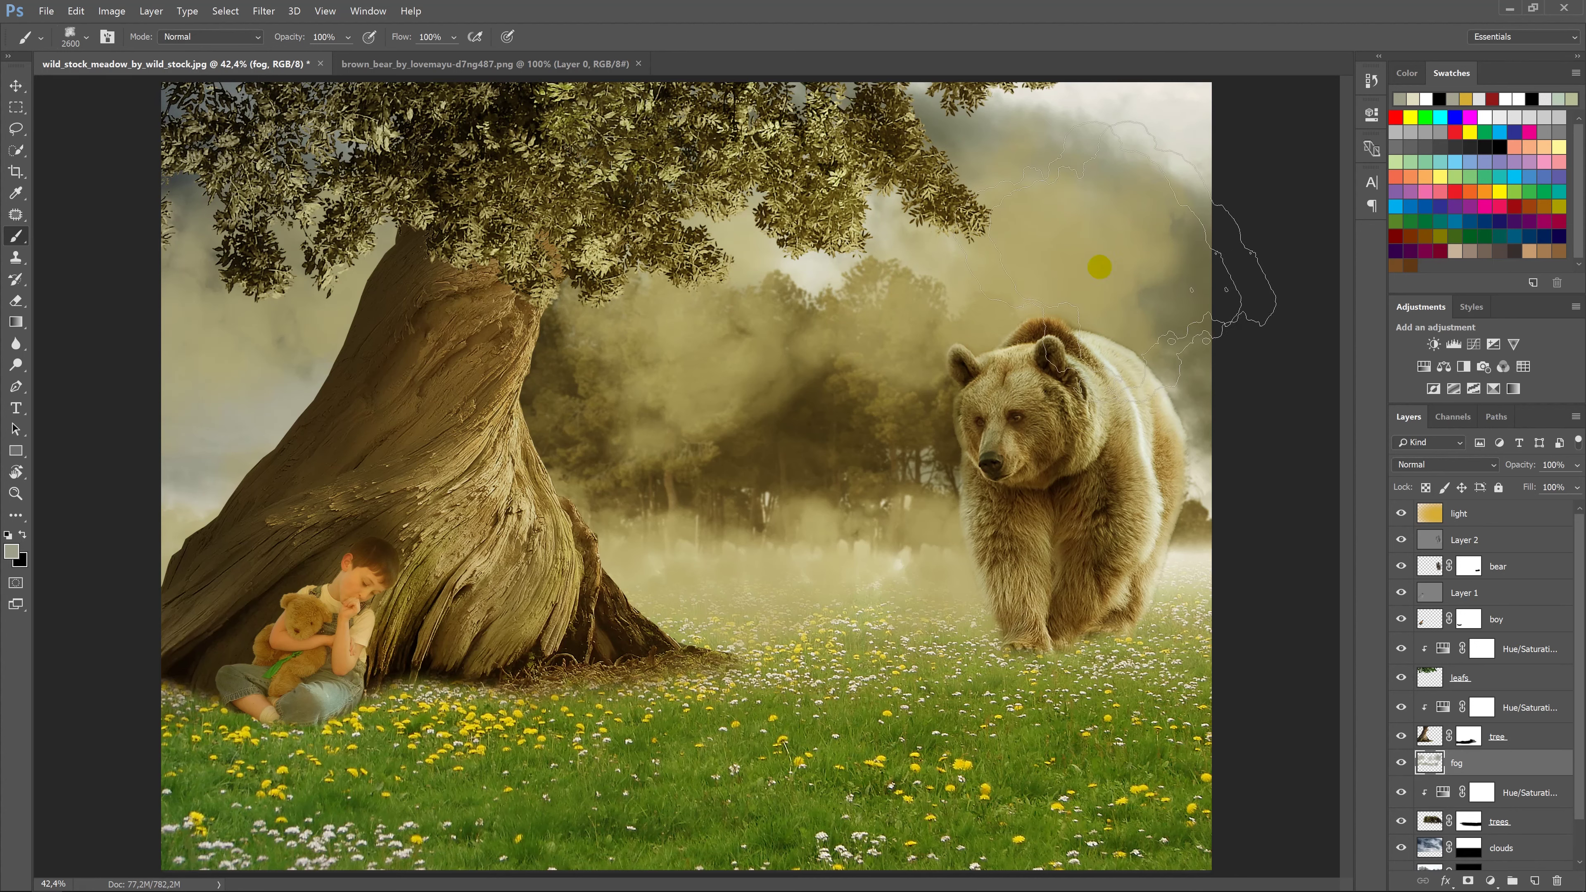
pyautogui.moveTo(205, 311); pyautogui.dragTo(283, 295)
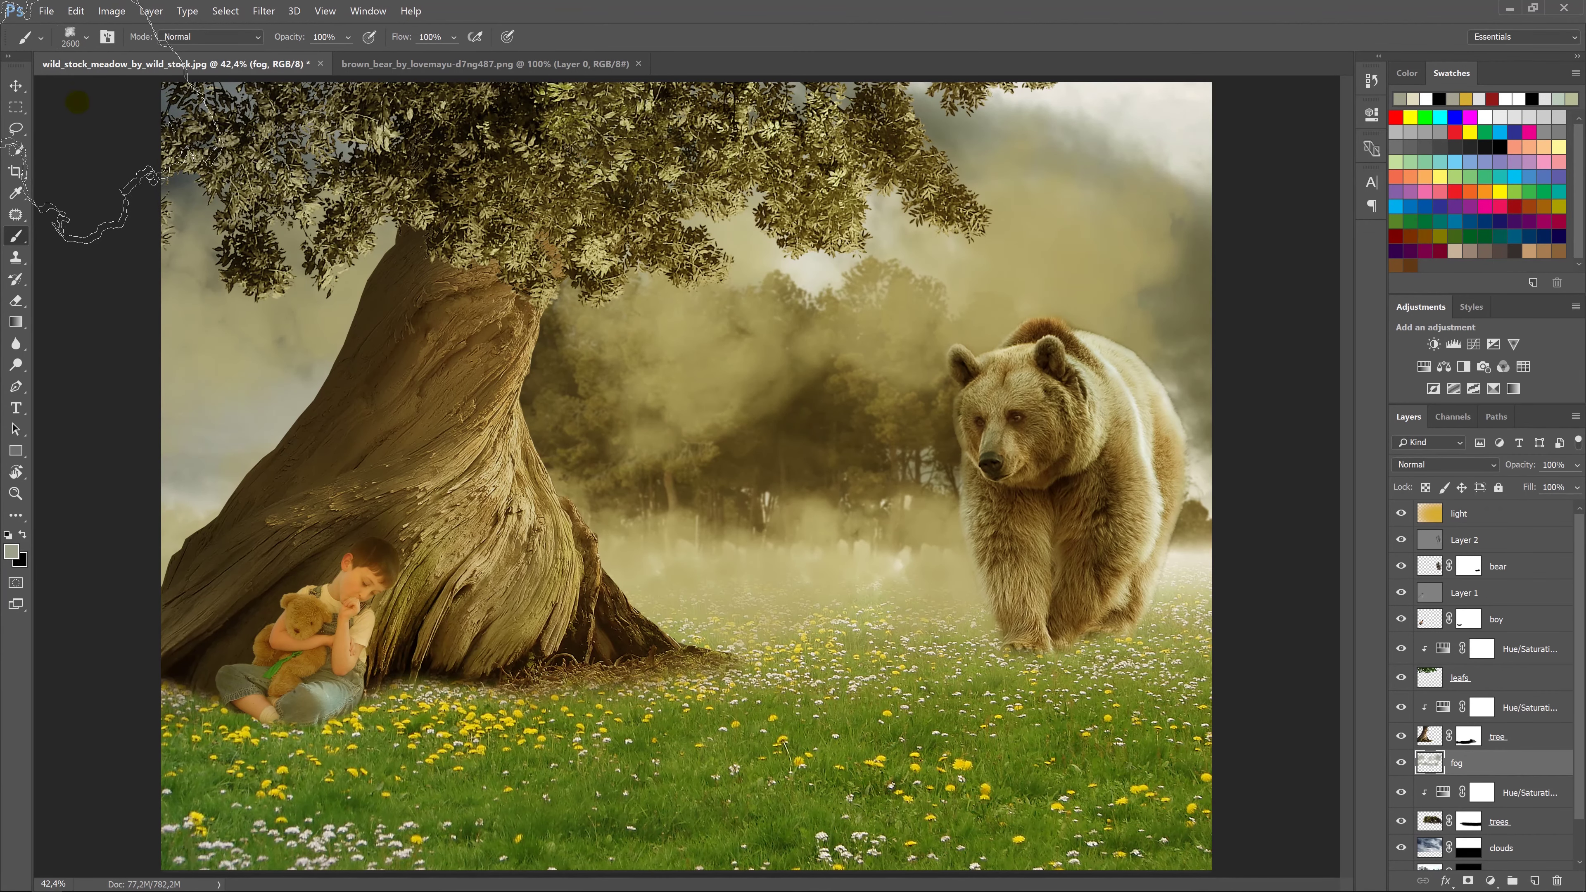
pyautogui.click(17, 86)
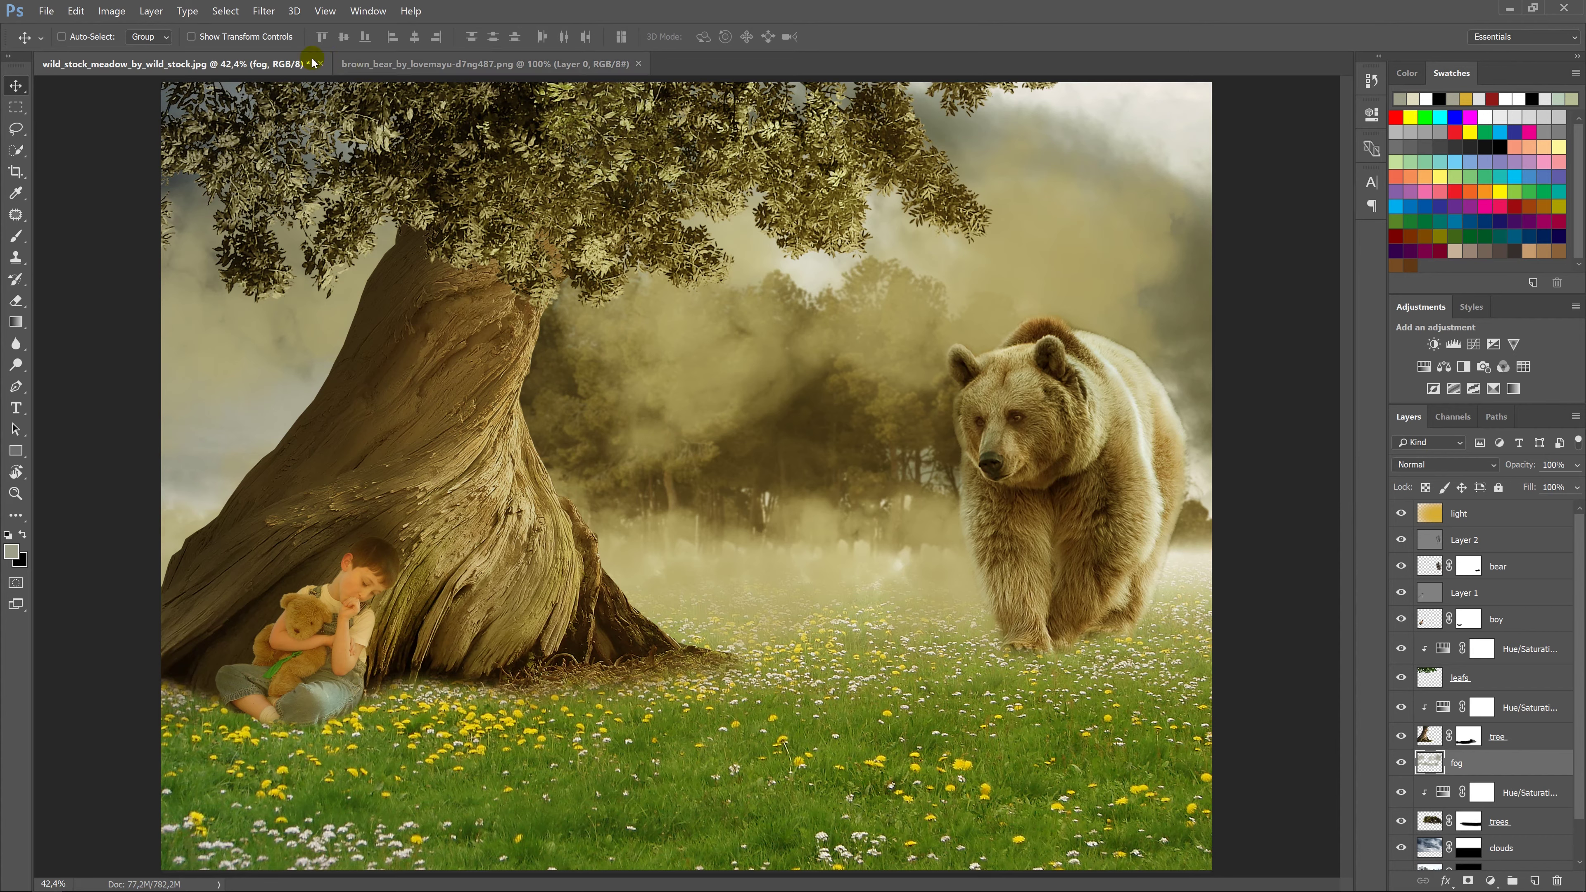
# Apply a 34.6 px Gaussian Blur to the fog layer.
pyautogui.click(263, 11)
pyautogui.moveTo(297, 146)
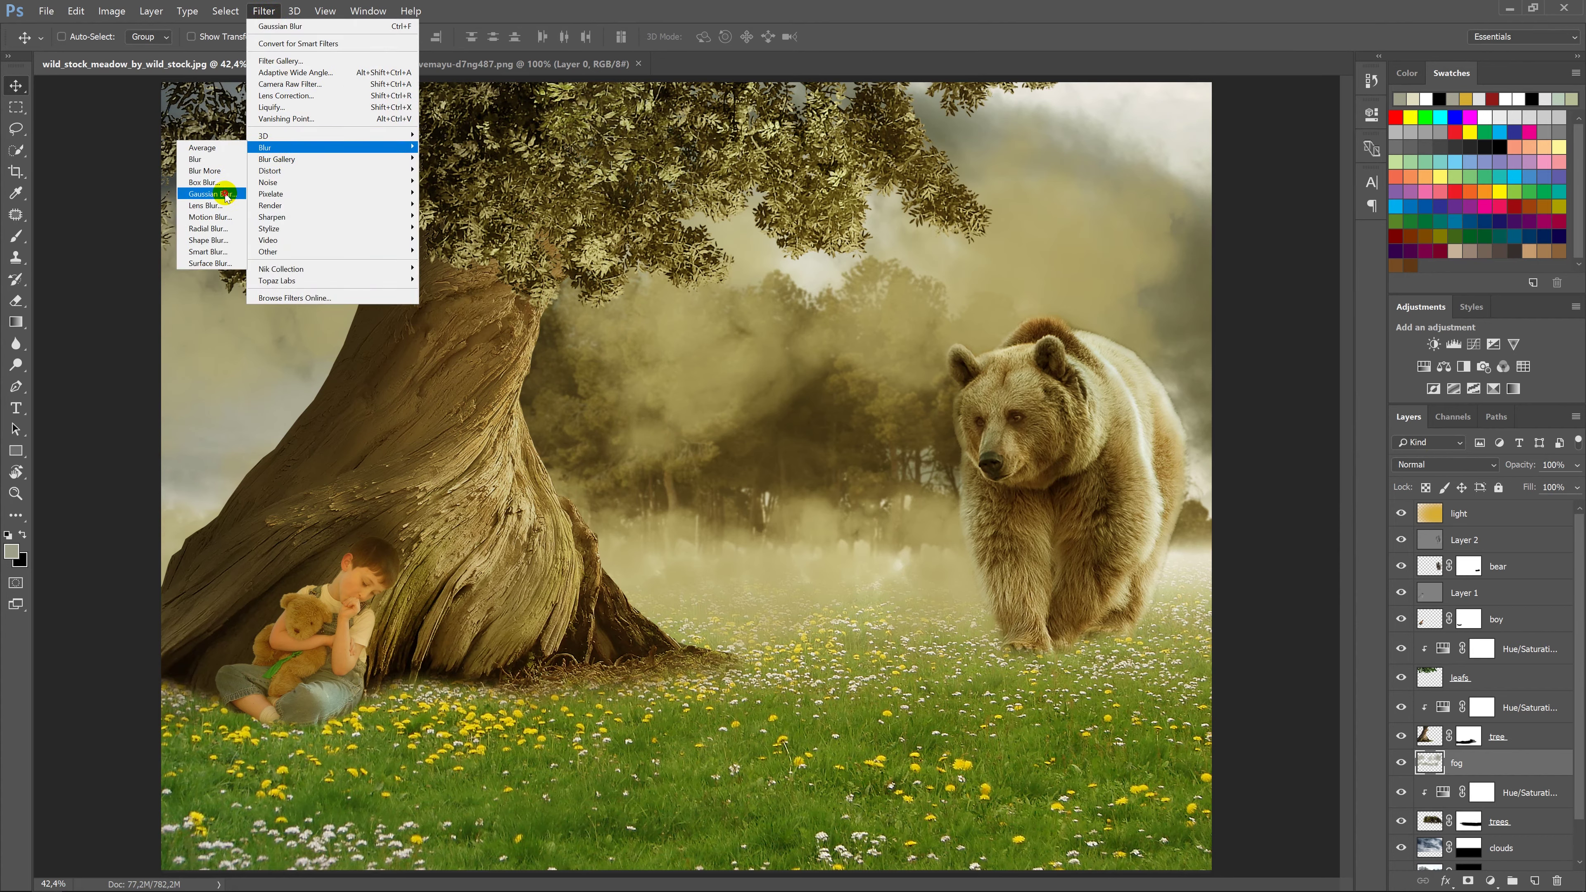
pyautogui.click(212, 194)
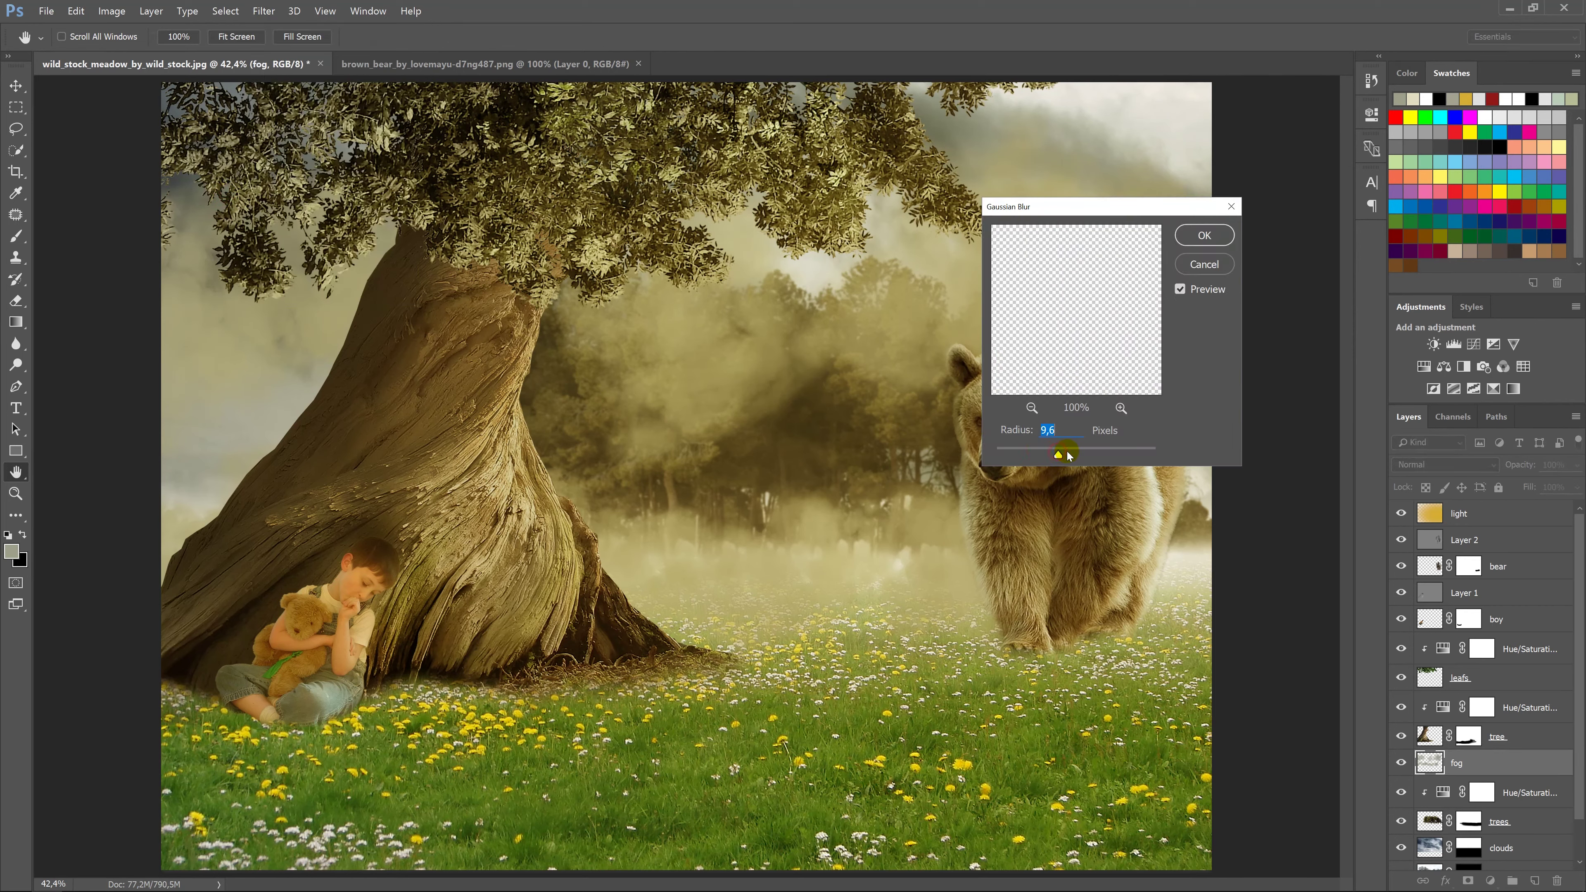
pyautogui.click(1206, 238)
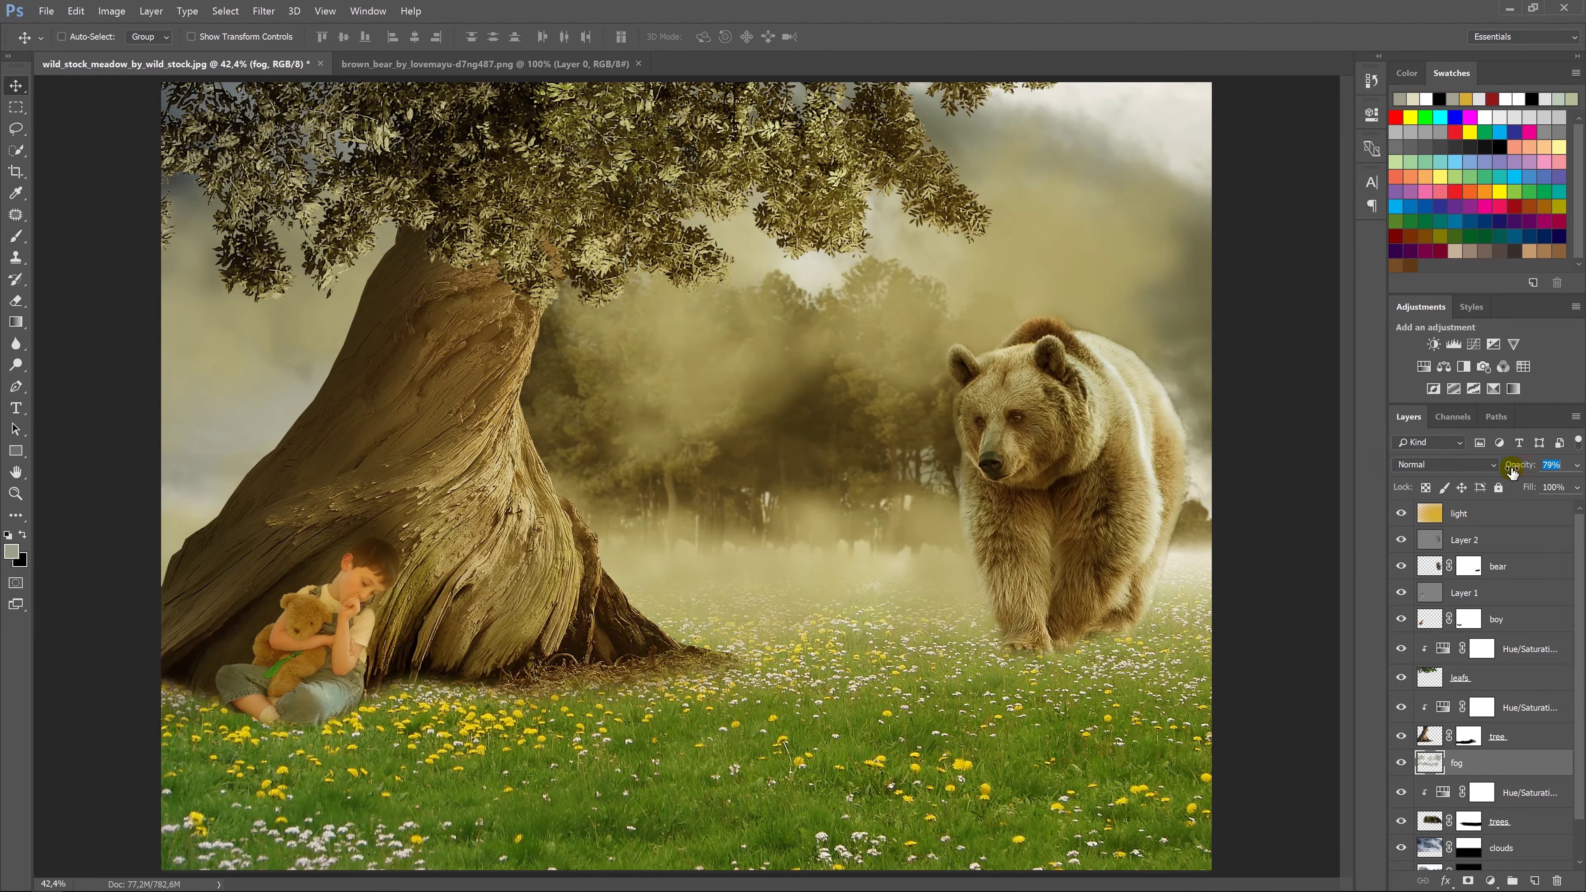
# Lower the fog layer's opacity to 66% and select the light layer.
pyautogui.moveTo(1511, 471); pyautogui.dragTo(1500, 468)
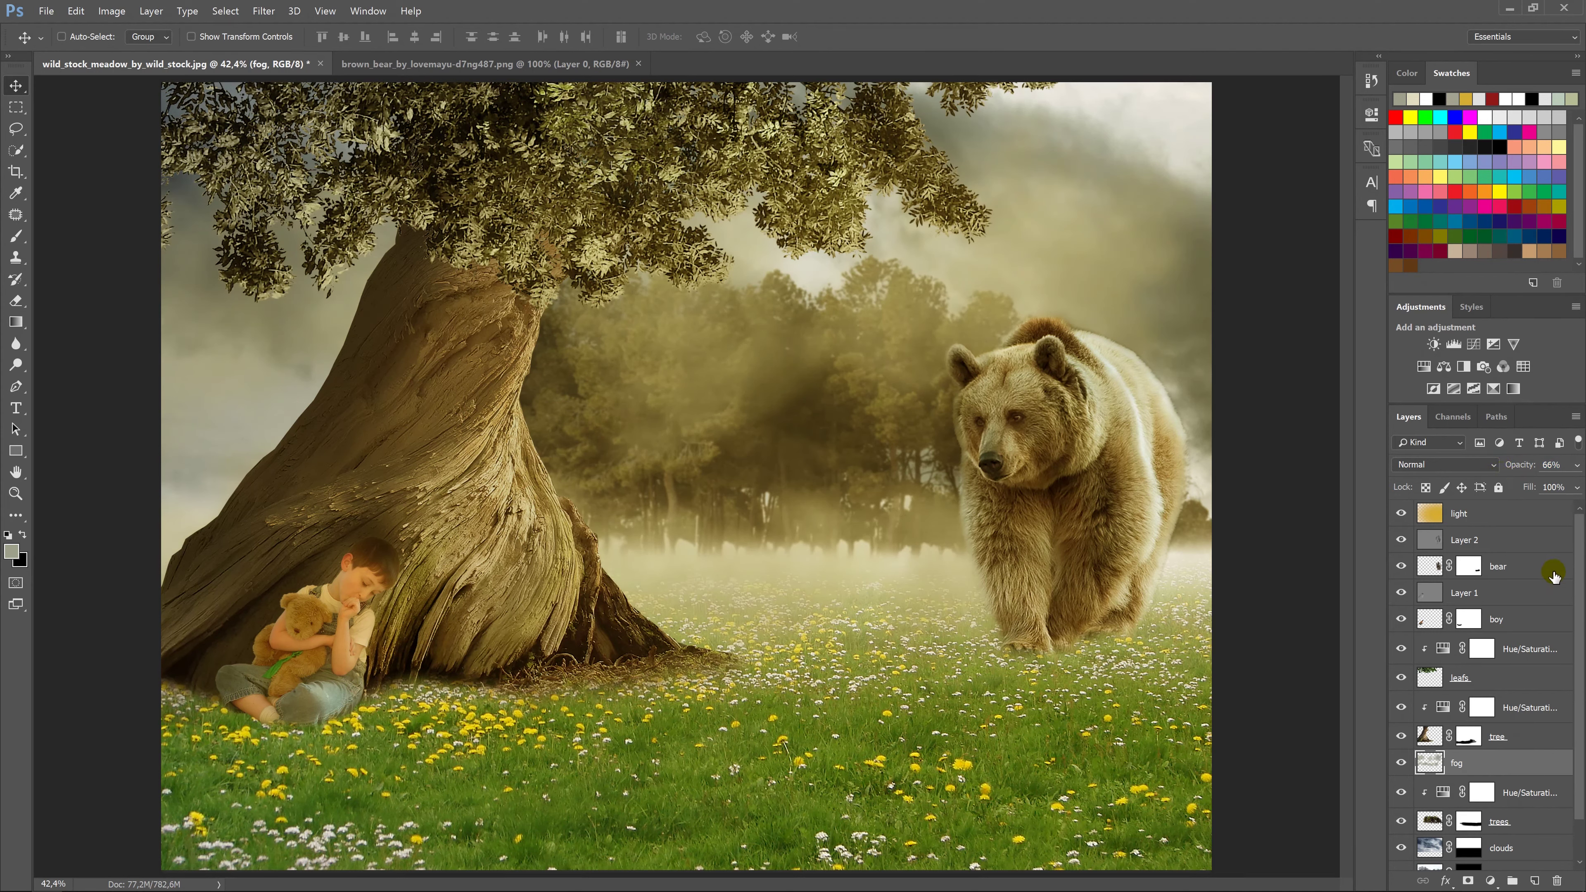
pyautogui.scroll(-1, 1553, 576)
pyautogui.scroll(1, 1542, 556)
pyautogui.scroll(-1, 1580, 546)
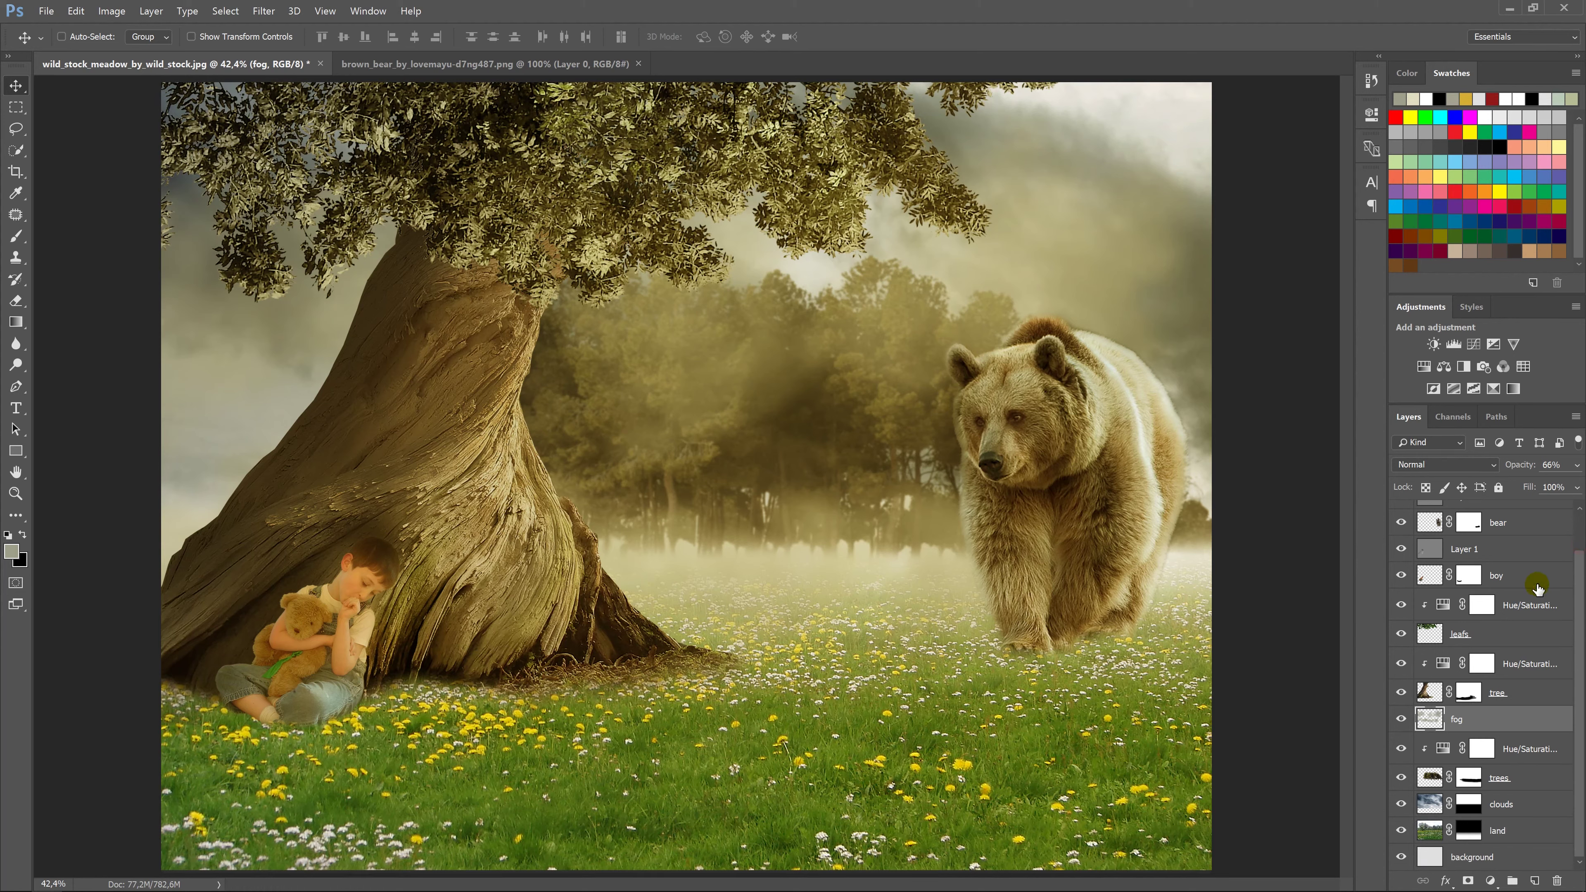
pyautogui.scroll(1, 1581, 586)
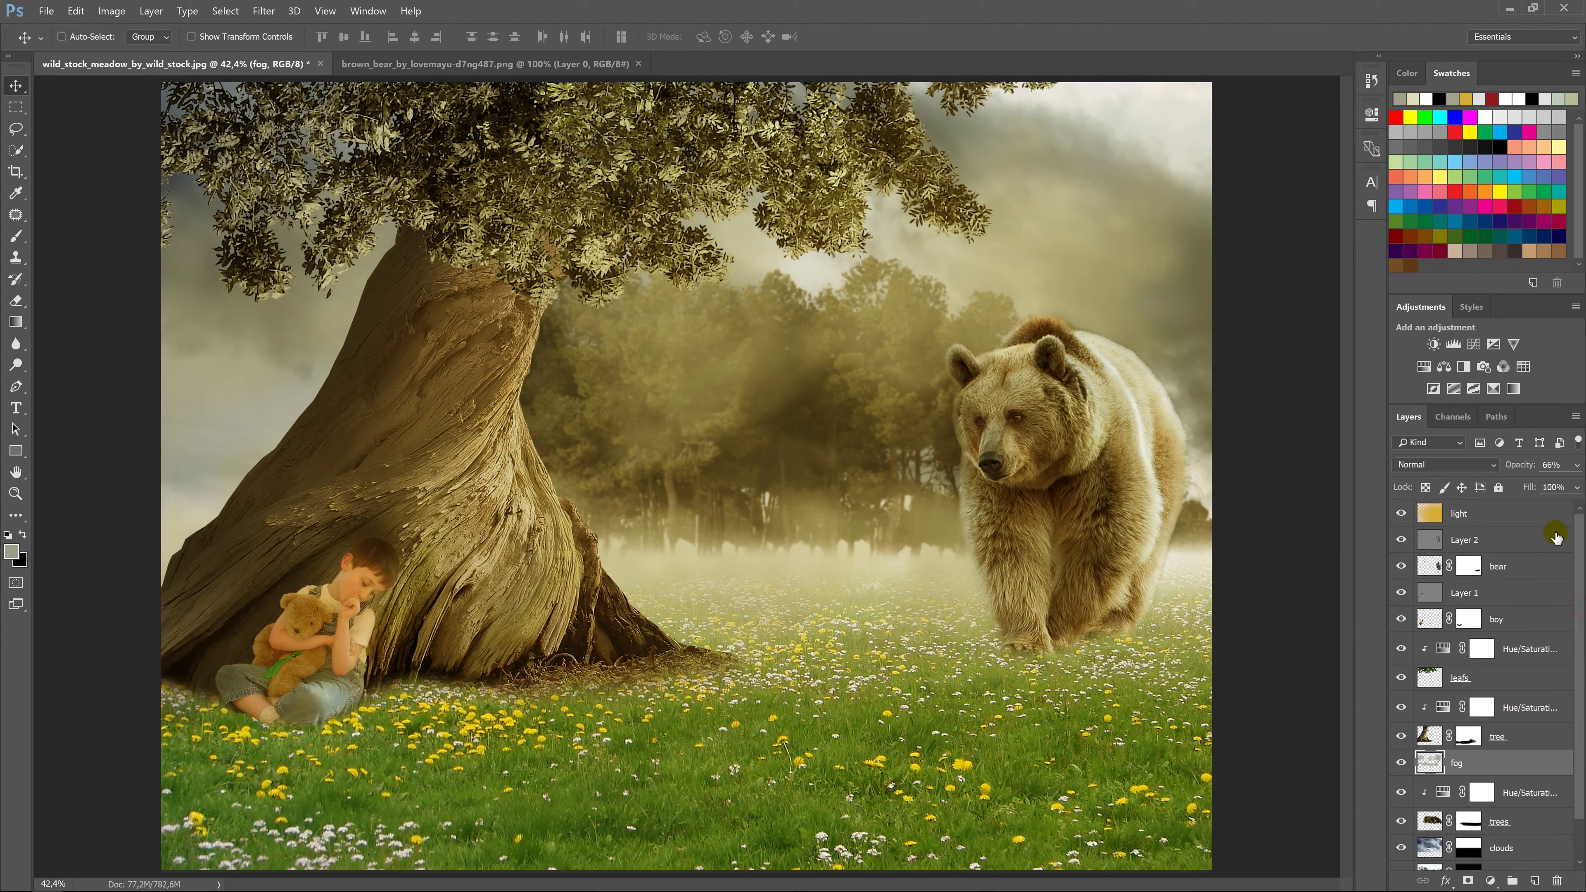
pyautogui.click(1506, 517)
pyautogui.scroll(-1, 1521, 662)
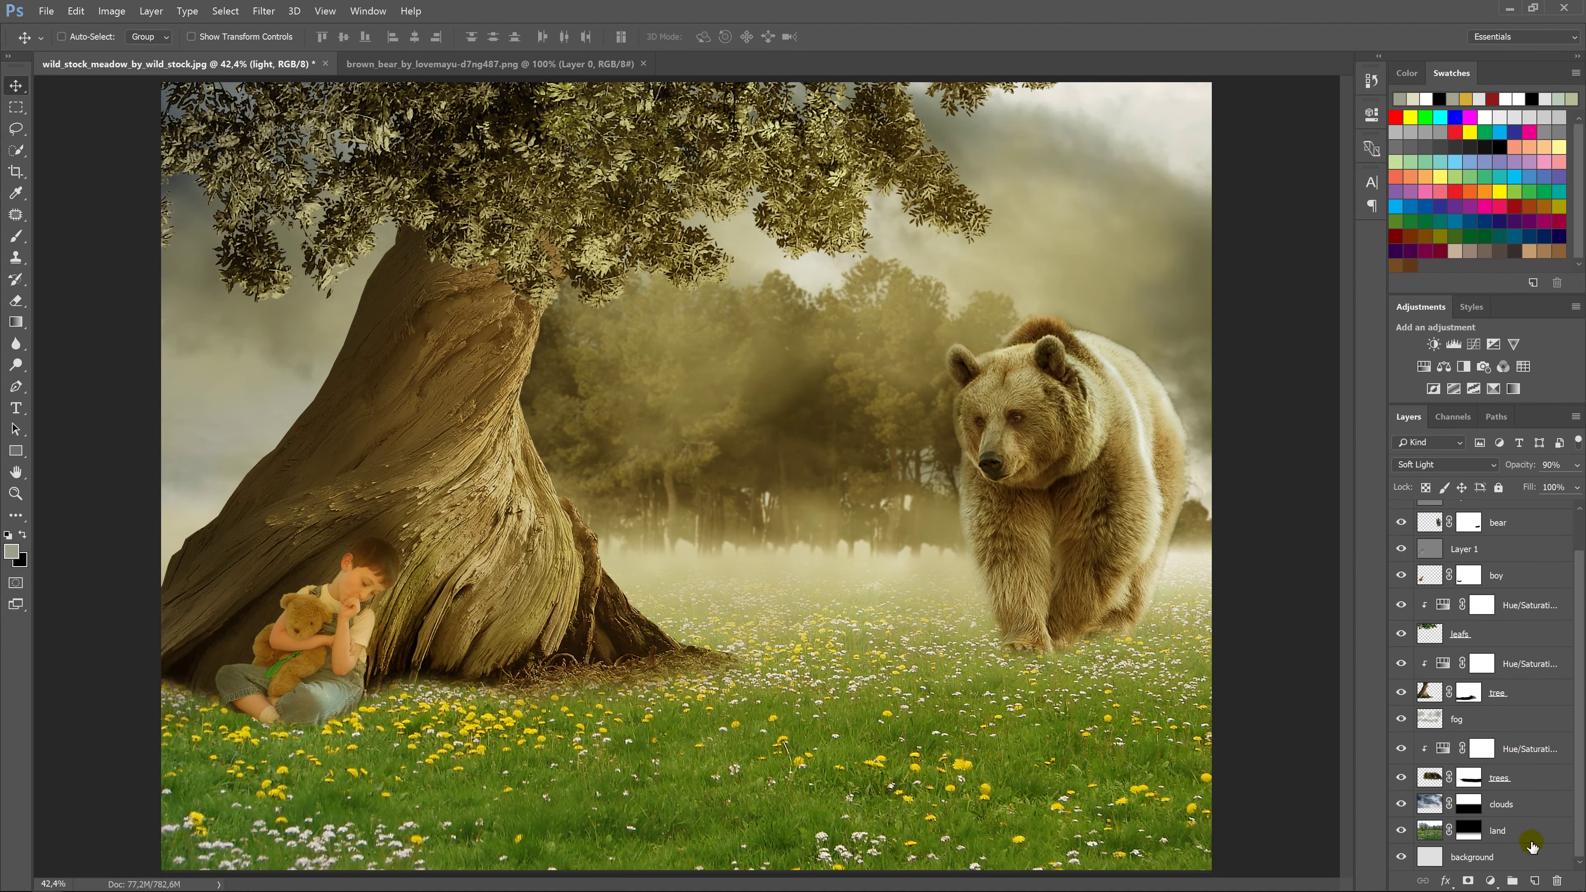
# Group all layers into Group 1 and stamp a merged copy as Layer 3 with Ctrl+Alt+Shift+E.
pyautogui.keyDown('shift'); pyautogui.click(1527, 856); pyautogui.keyUp('shift')
pyautogui.hotkey('ctrl', 'g')
pyautogui.hotkey('ctrl', 'alt', 'shift', 'e')
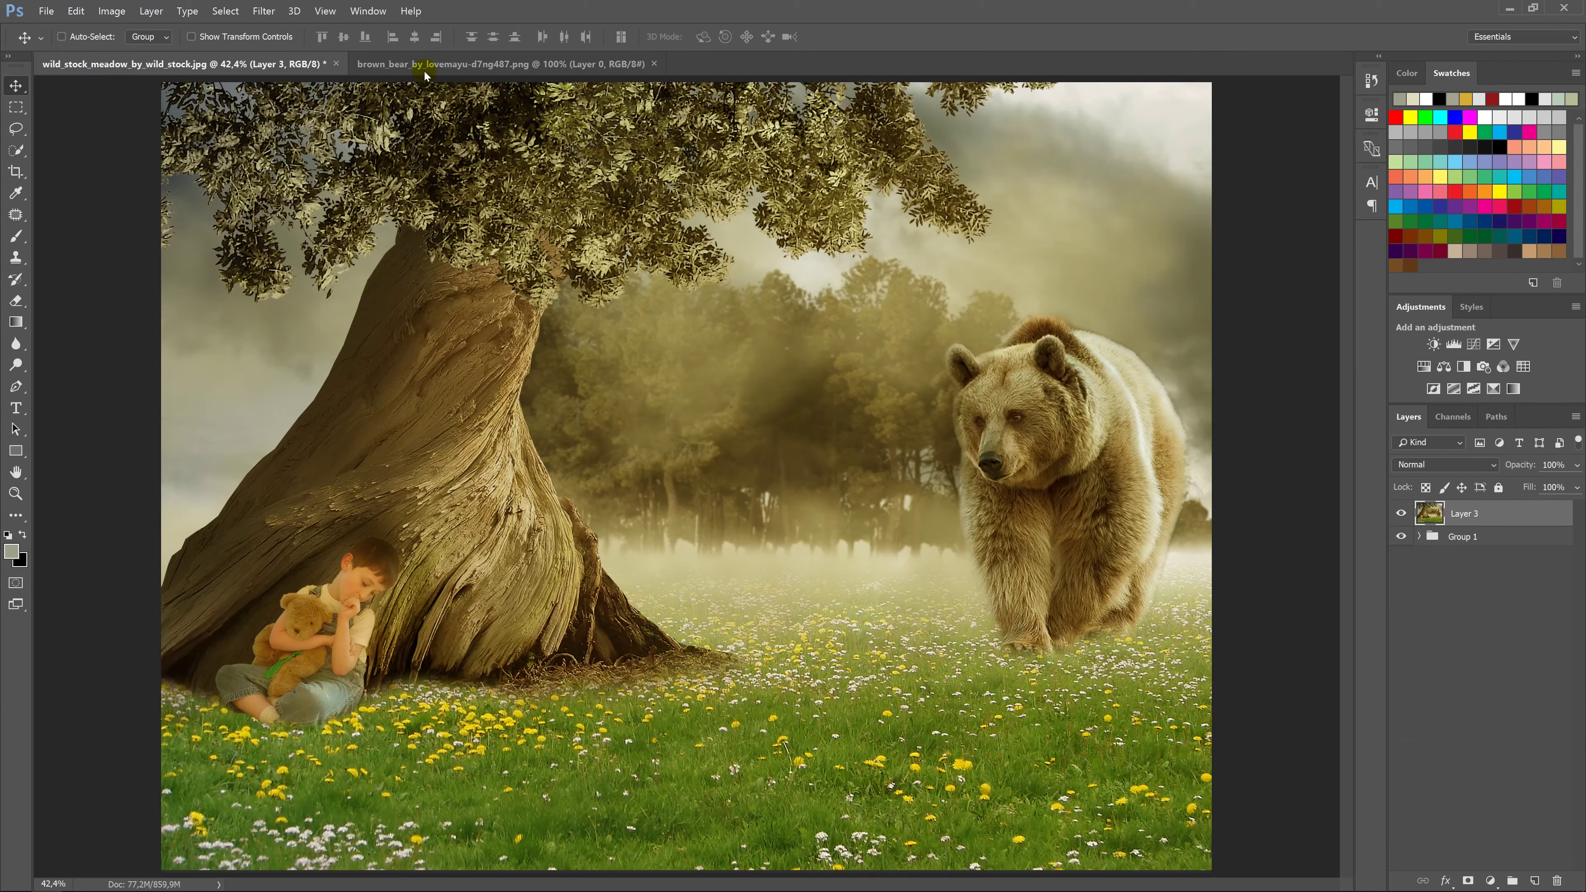
# Open the Camera Raw Filter on Layer 3.
pyautogui.click(273, 13)
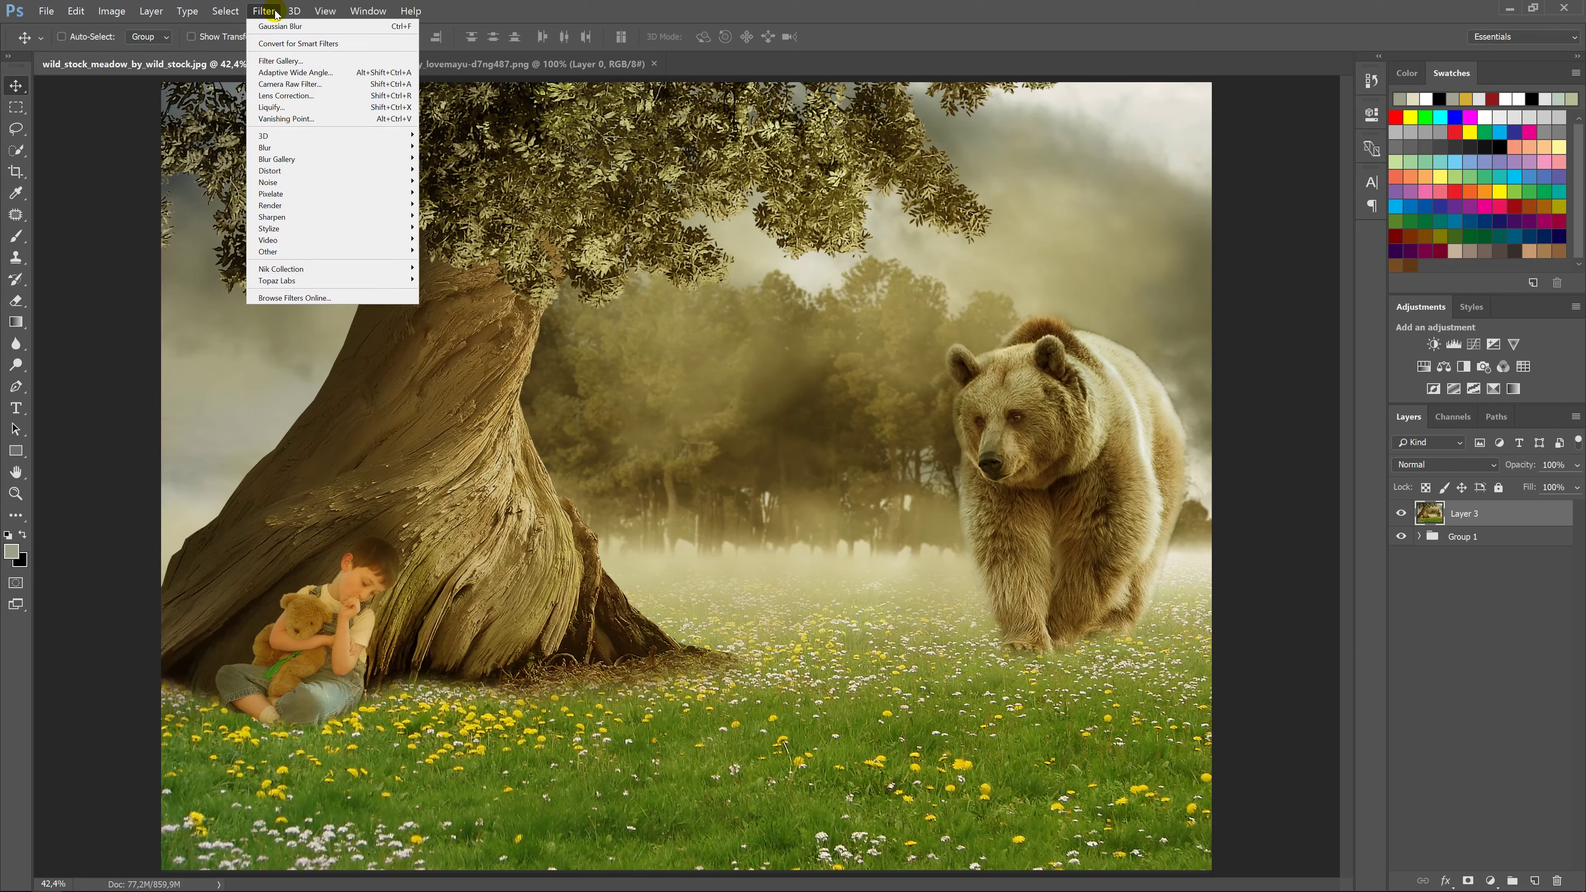
pyautogui.click(334, 84)
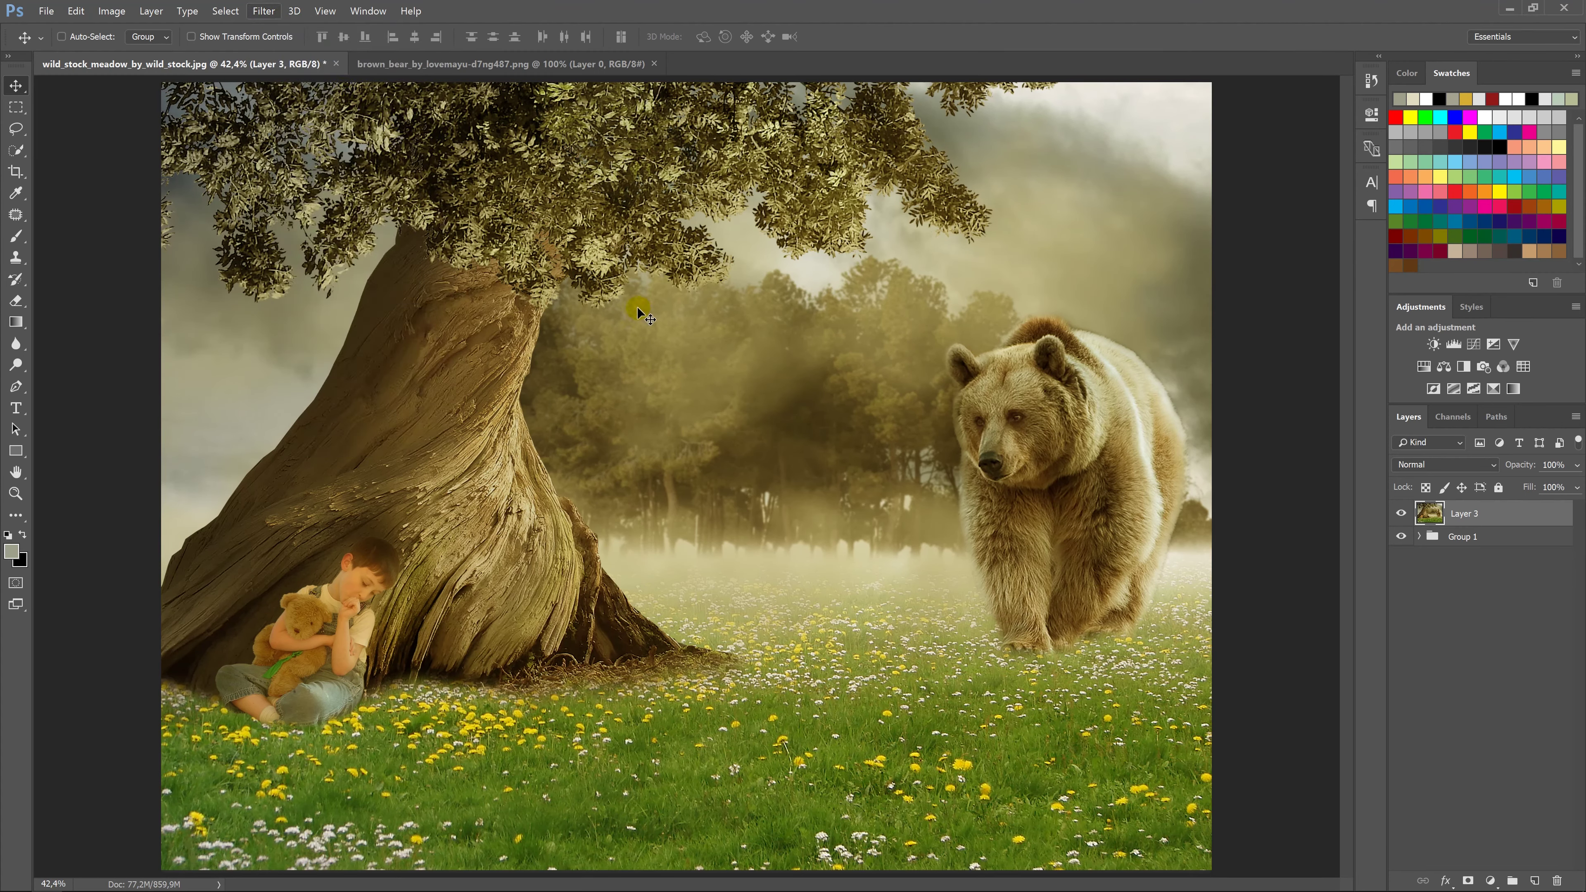
pyautogui.click(270, 17)
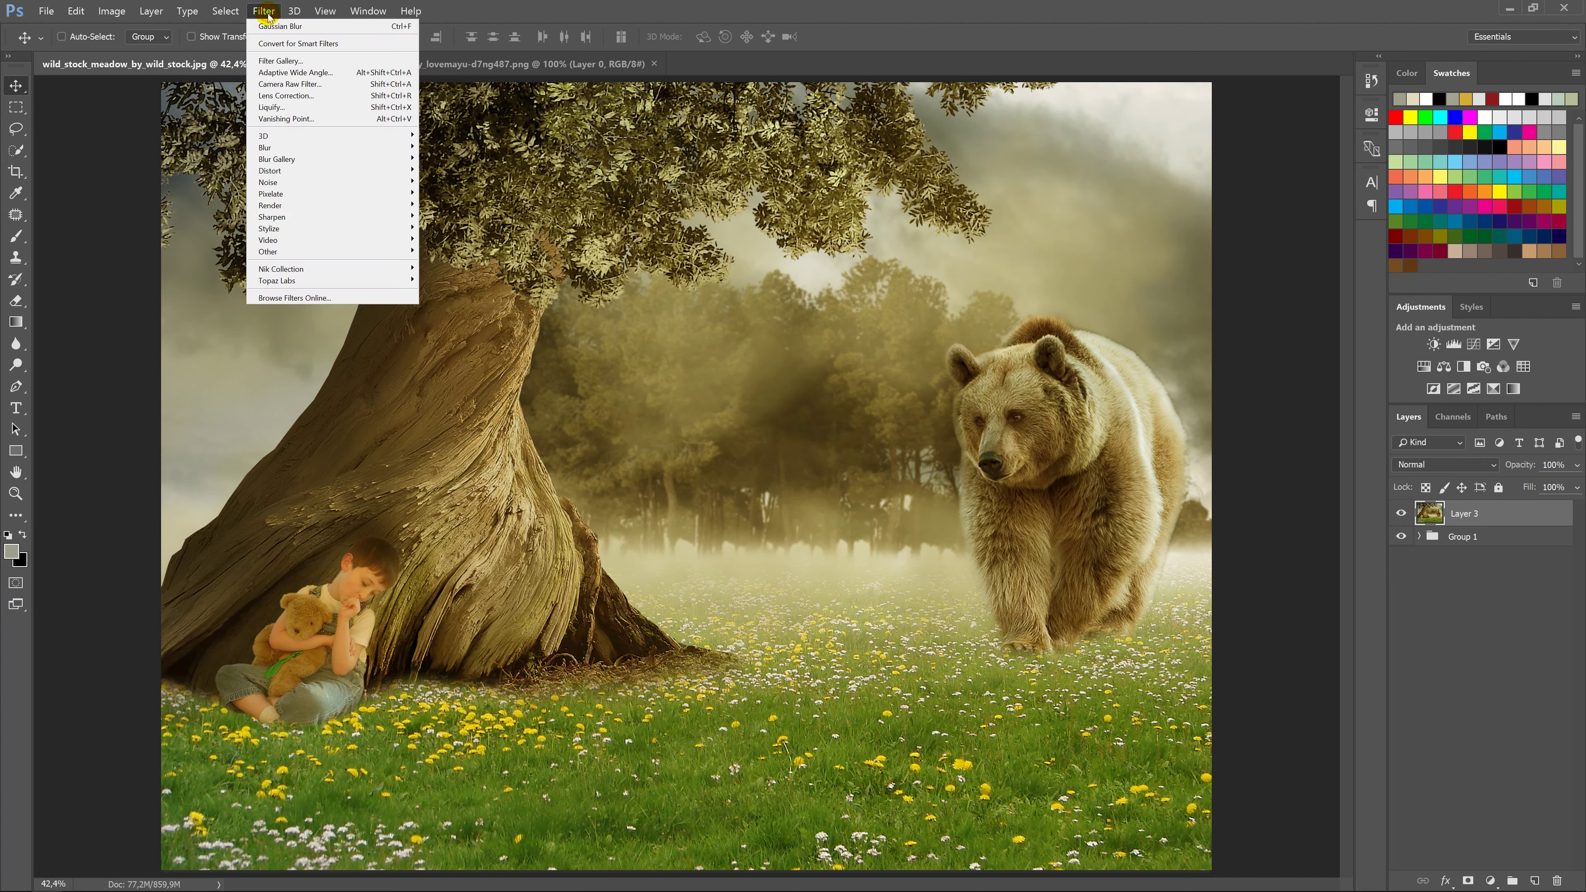
pyautogui.click(511, 198)
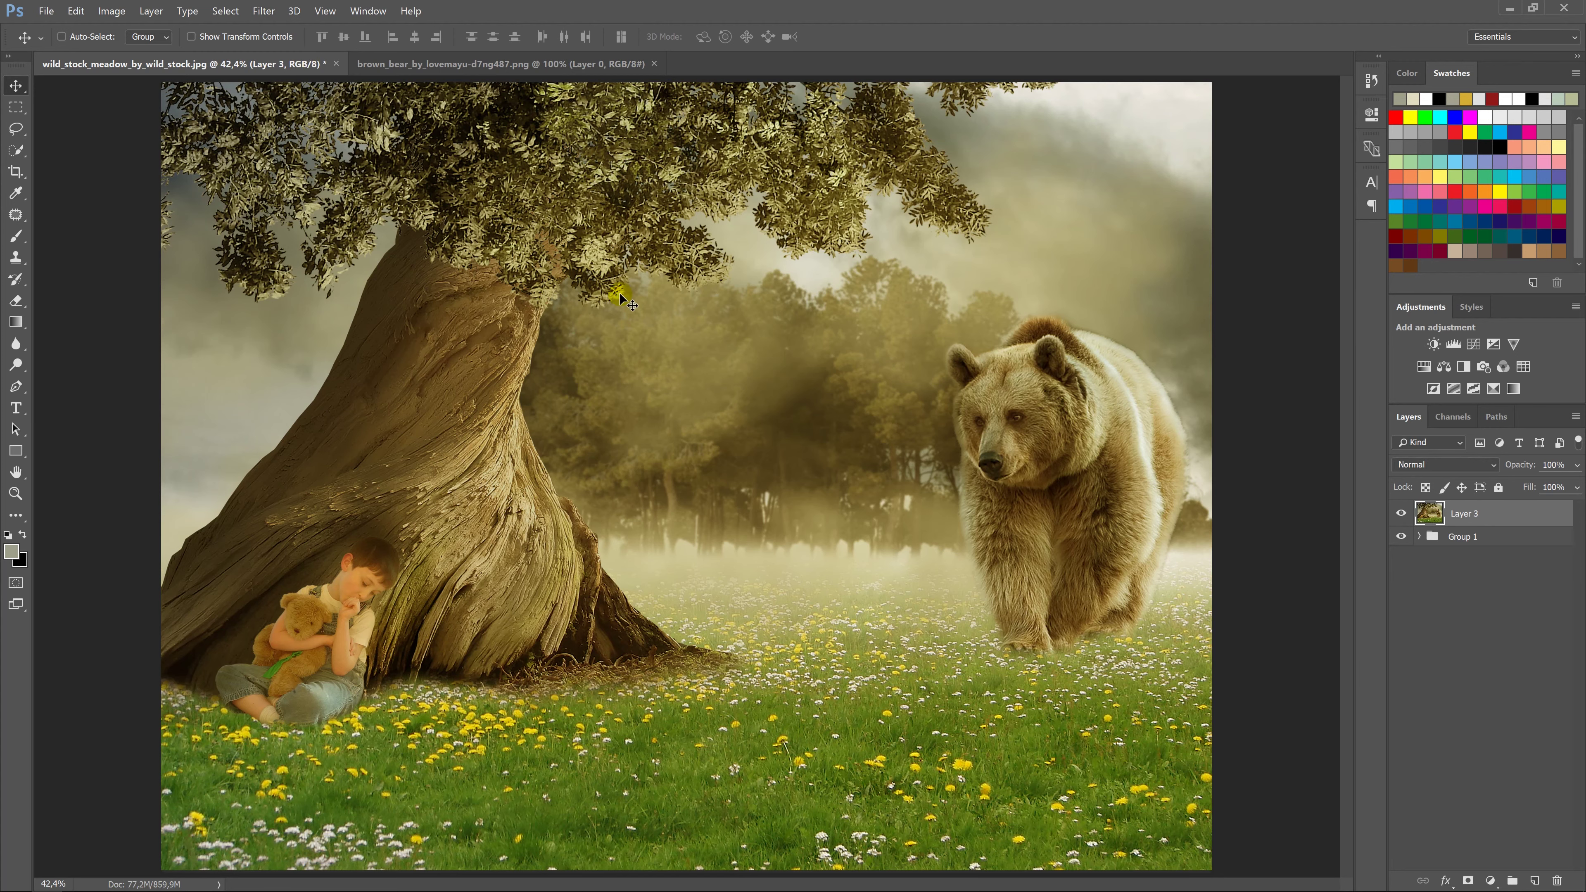
pyautogui.click(274, 16)
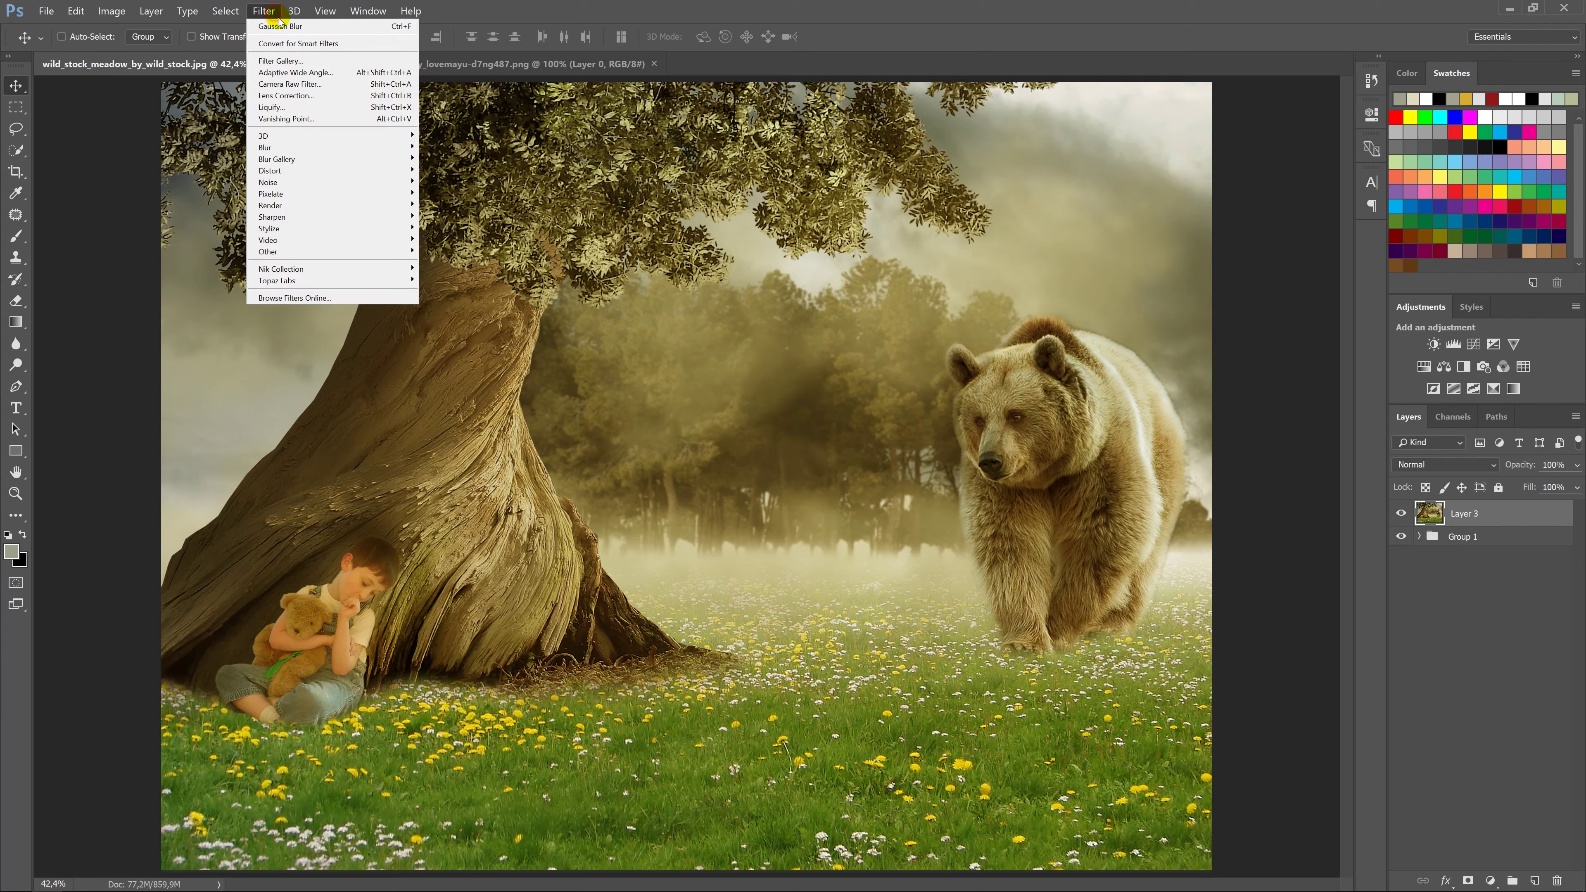
pyautogui.click(336, 83)
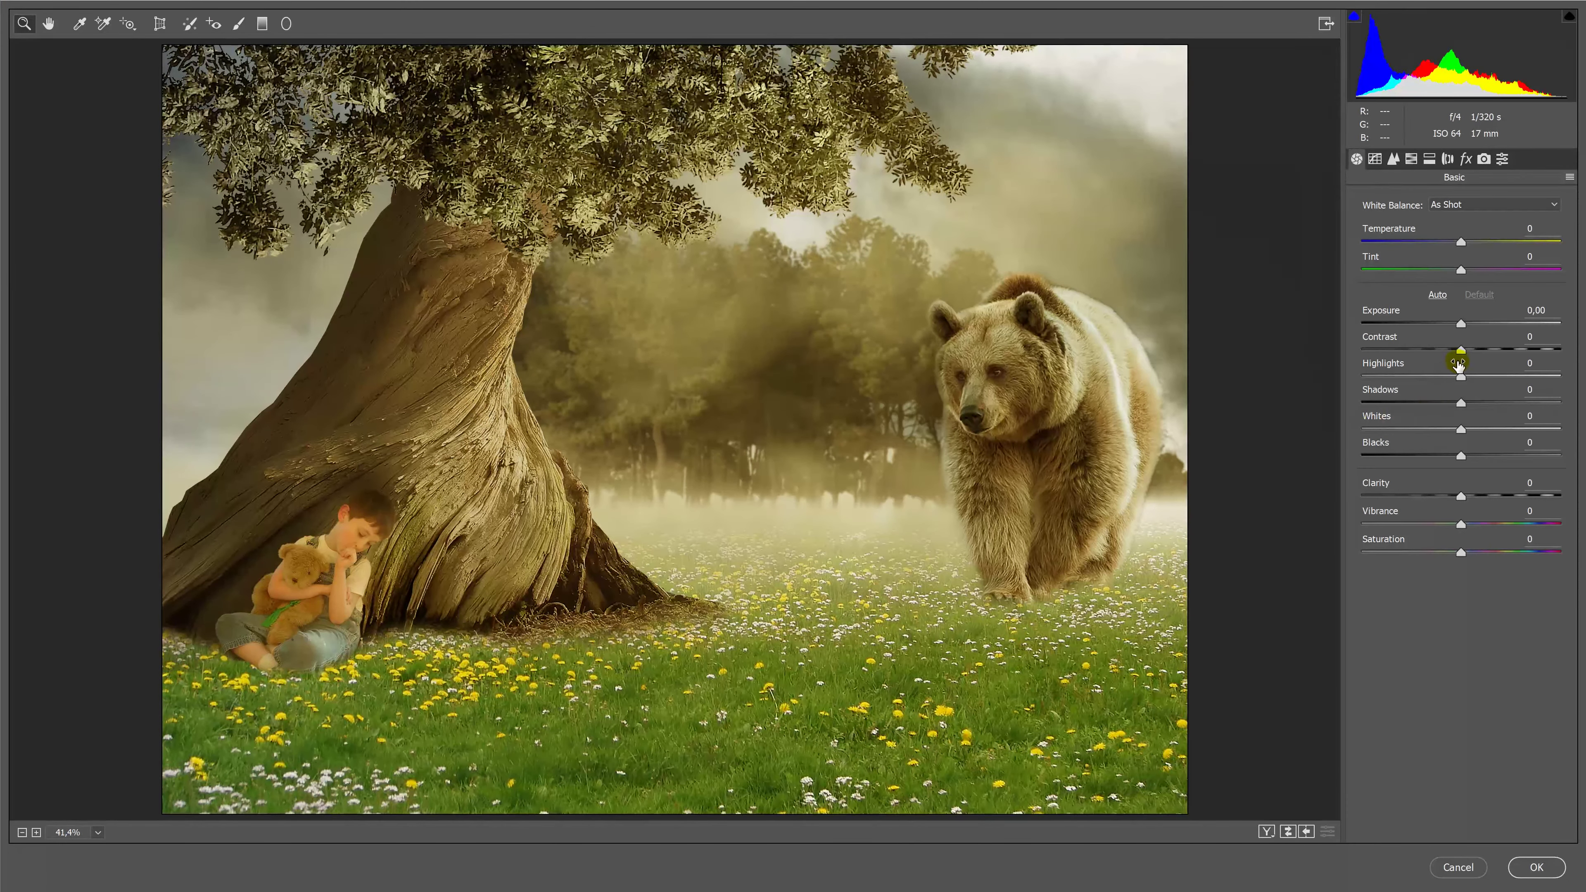
# Apply Camera Raw with Contrast +64, Vibrance −23, Dehaze +23 and Post Crop Vignetting −13.
pyautogui.moveTo(1461, 350); pyautogui.dragTo(1525, 350)
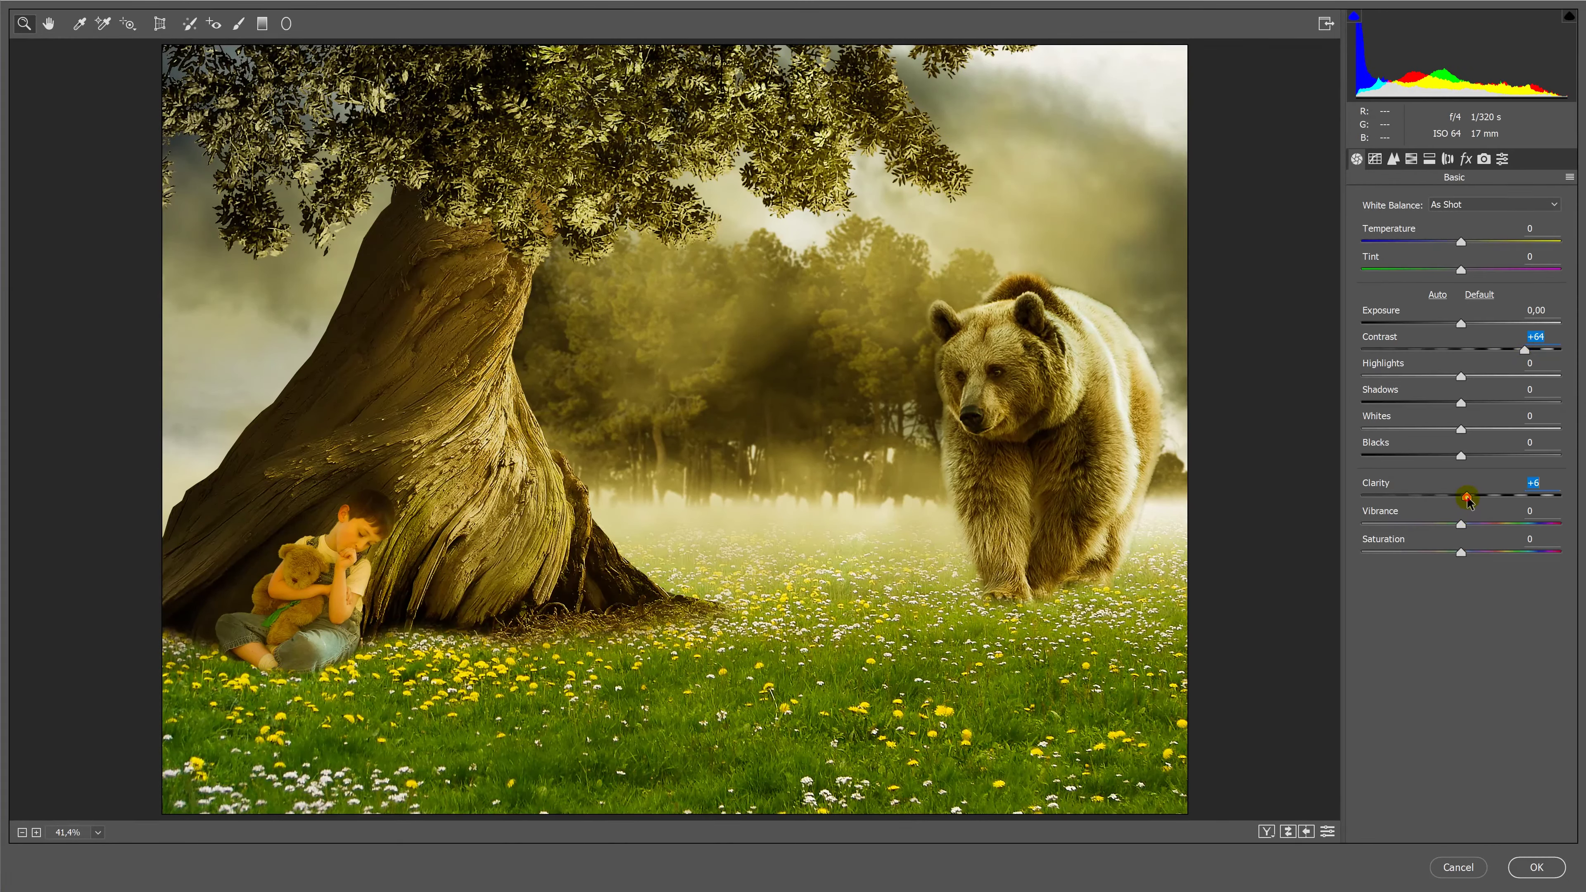
pyautogui.moveTo(1449, 527); pyautogui.dragTo(1426, 528)
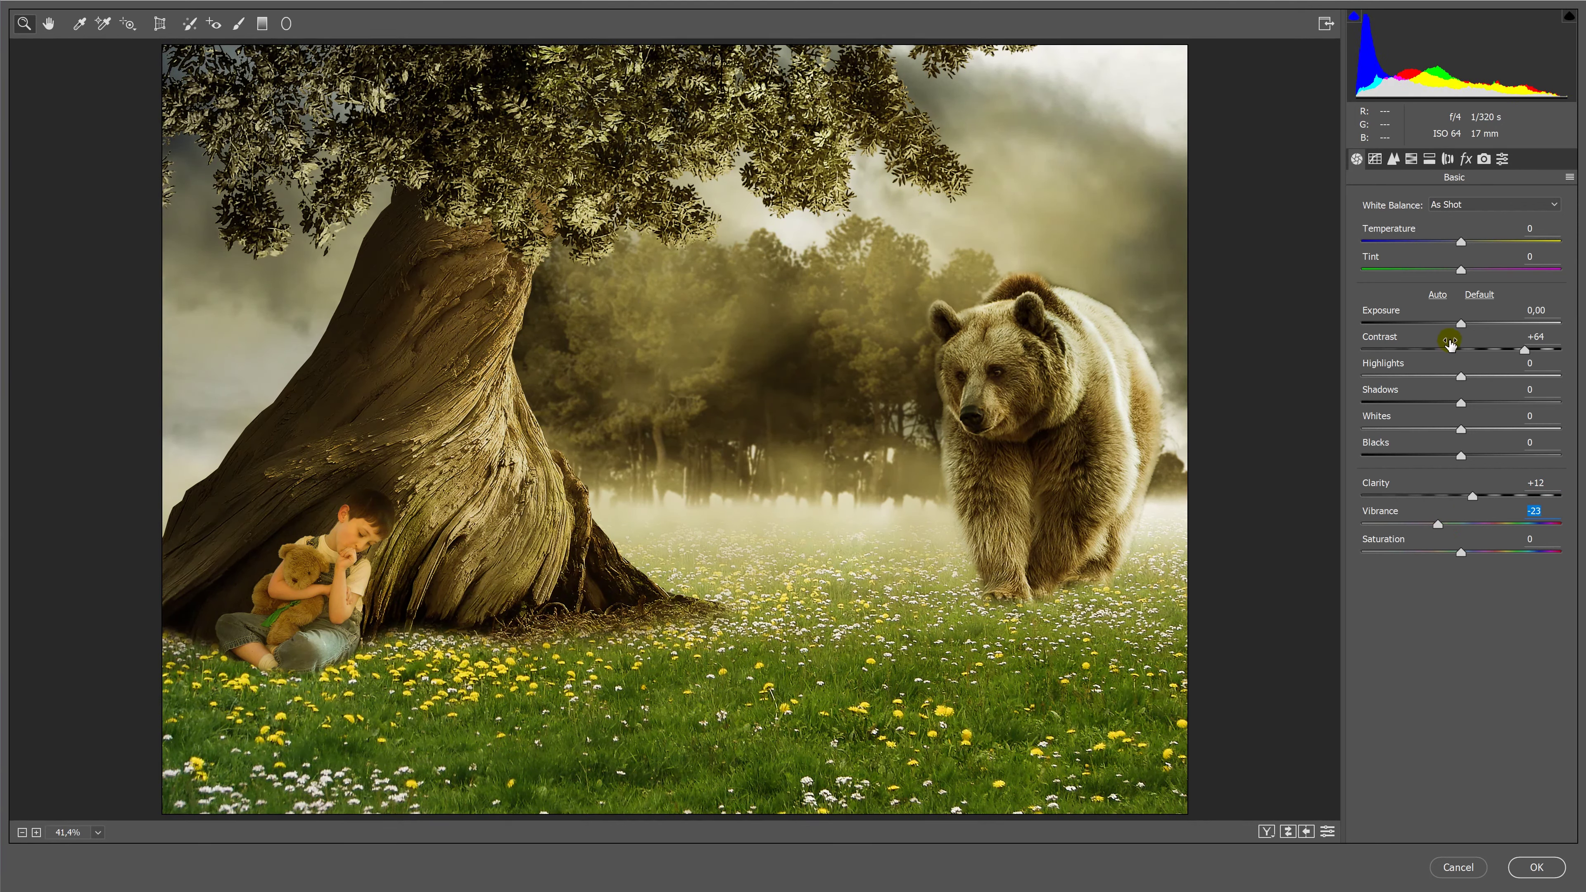
pyautogui.click(1448, 159)
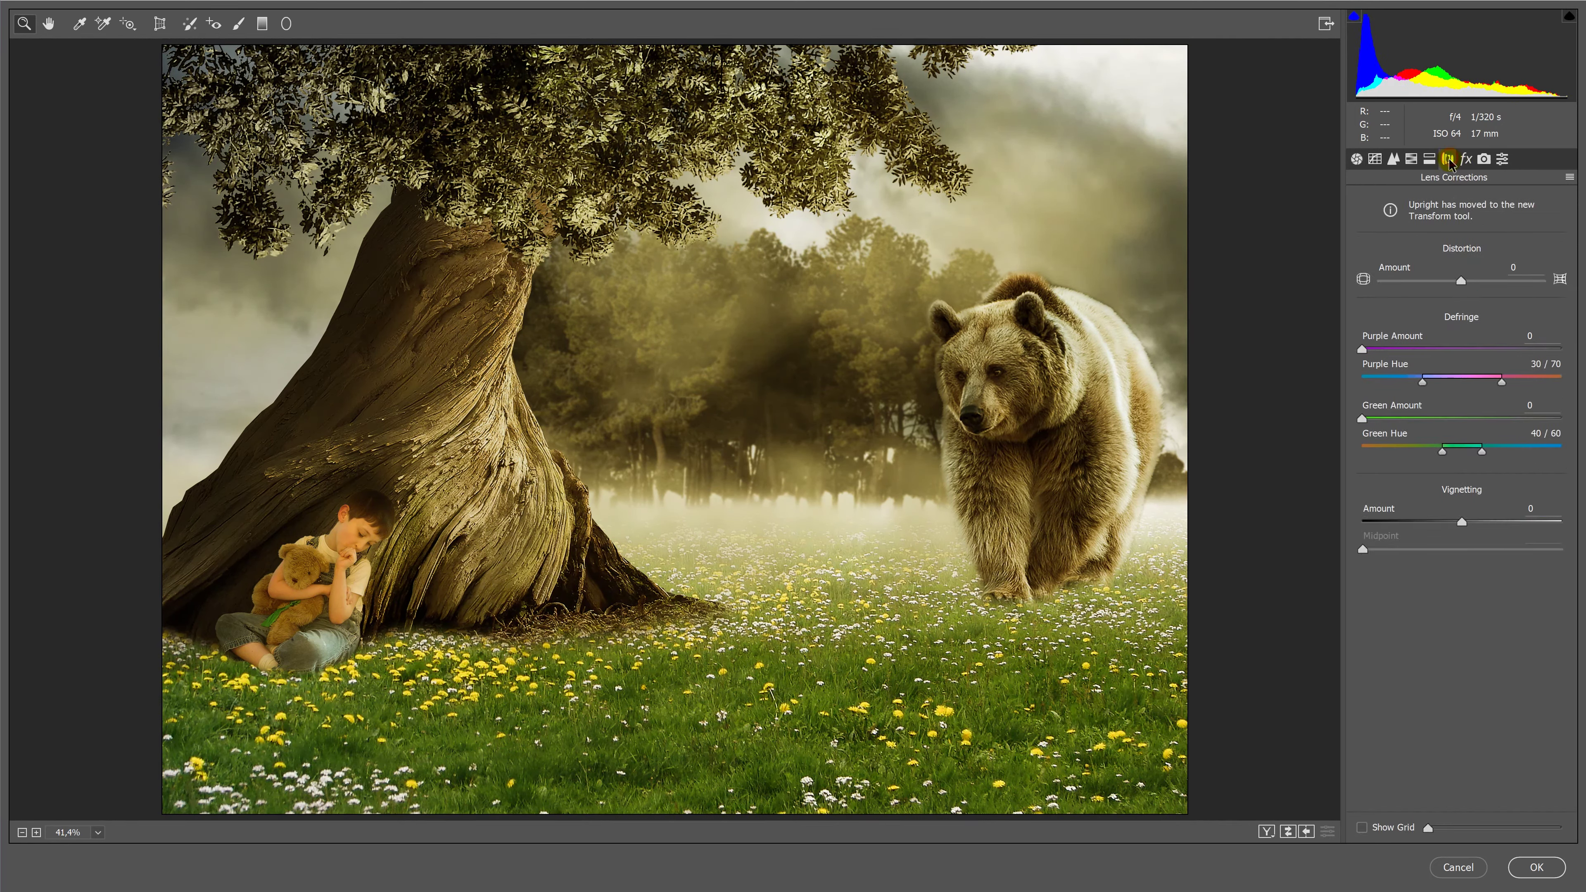
pyautogui.click(1467, 160)
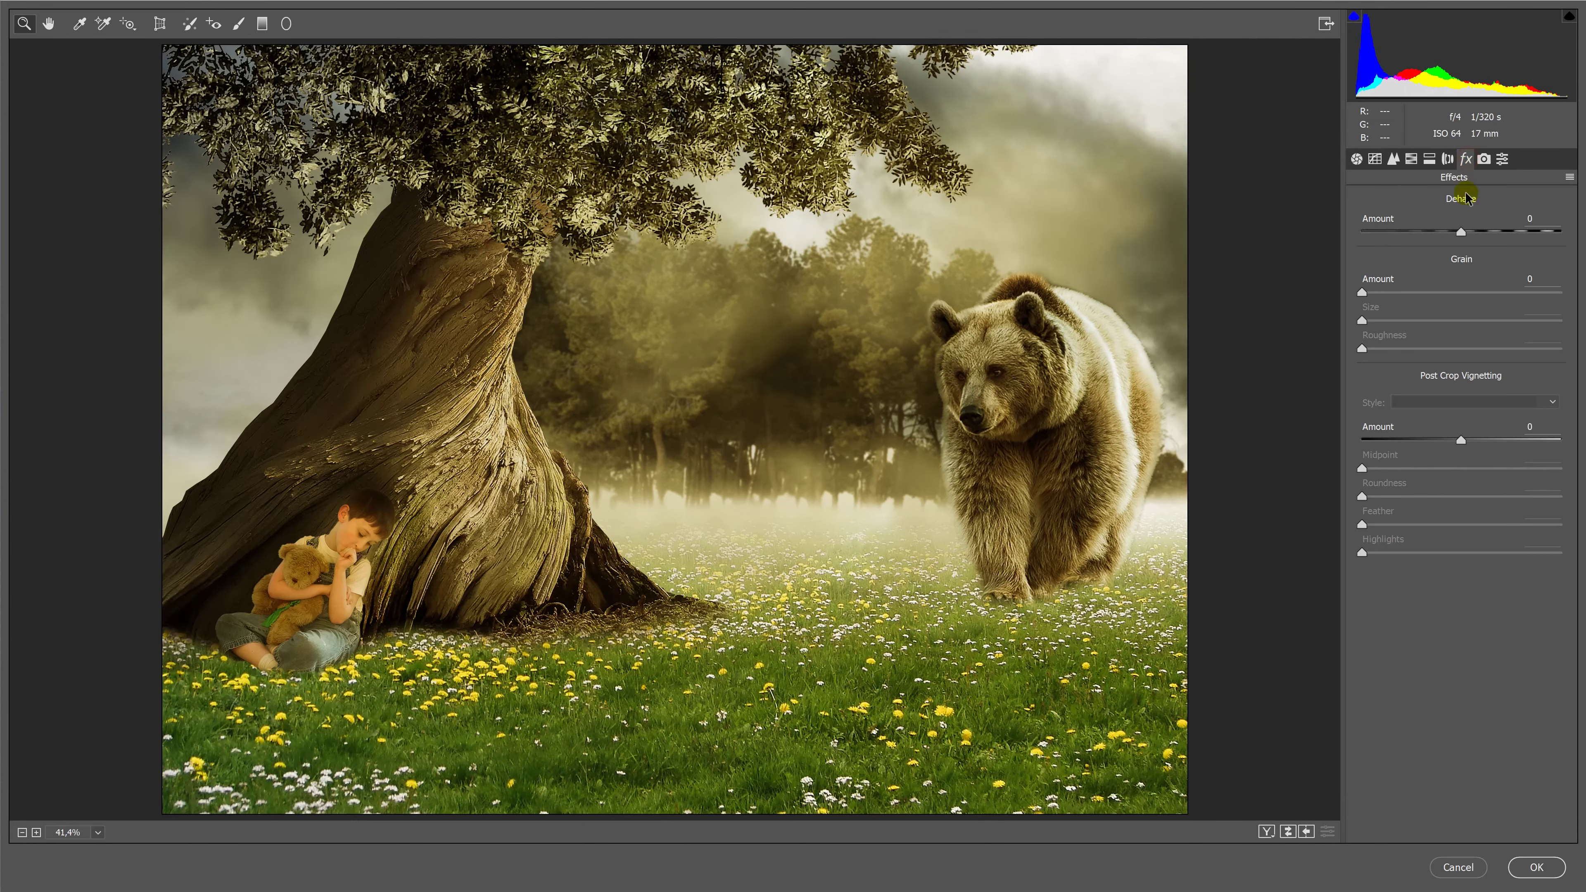
pyautogui.moveTo(1463, 232); pyautogui.dragTo(1482, 235)
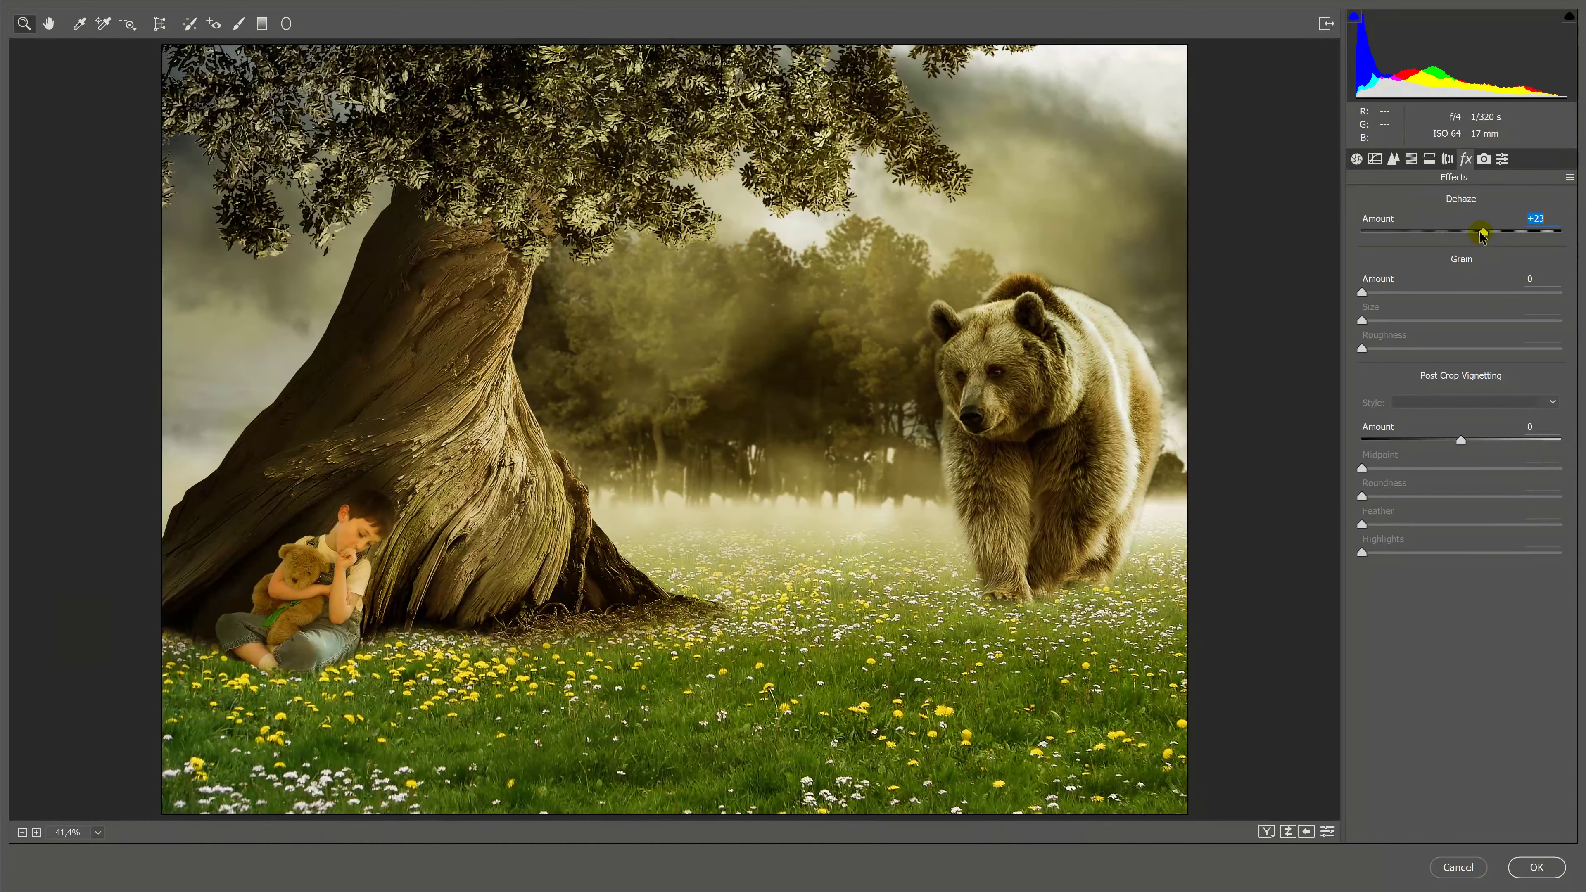
pyautogui.moveTo(1462, 443); pyautogui.dragTo(1449, 442)
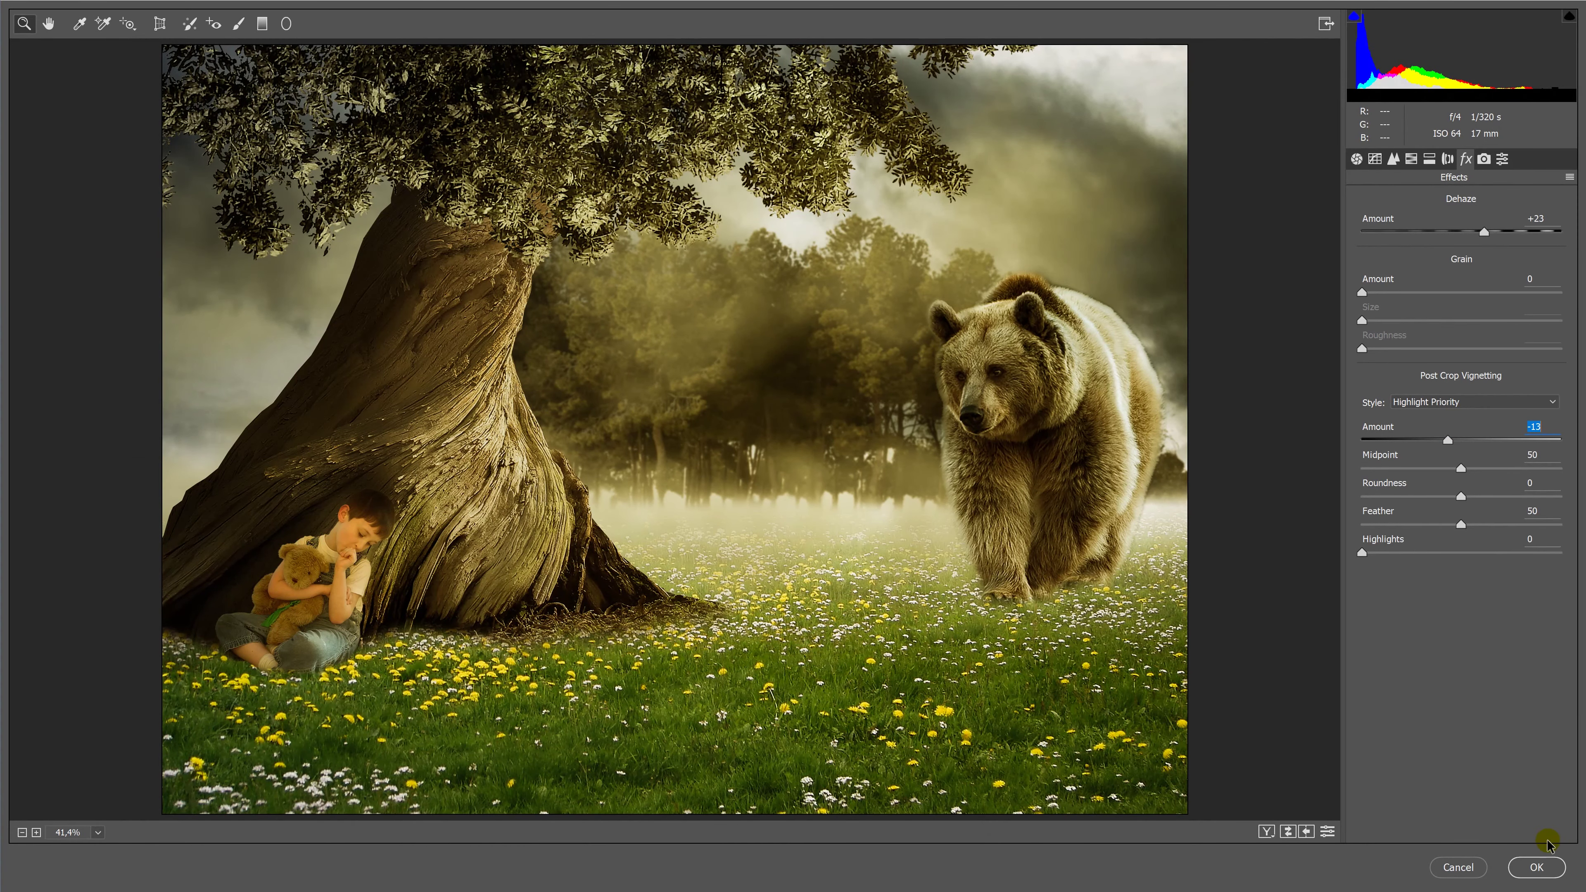
pyautogui.click(1536, 869)
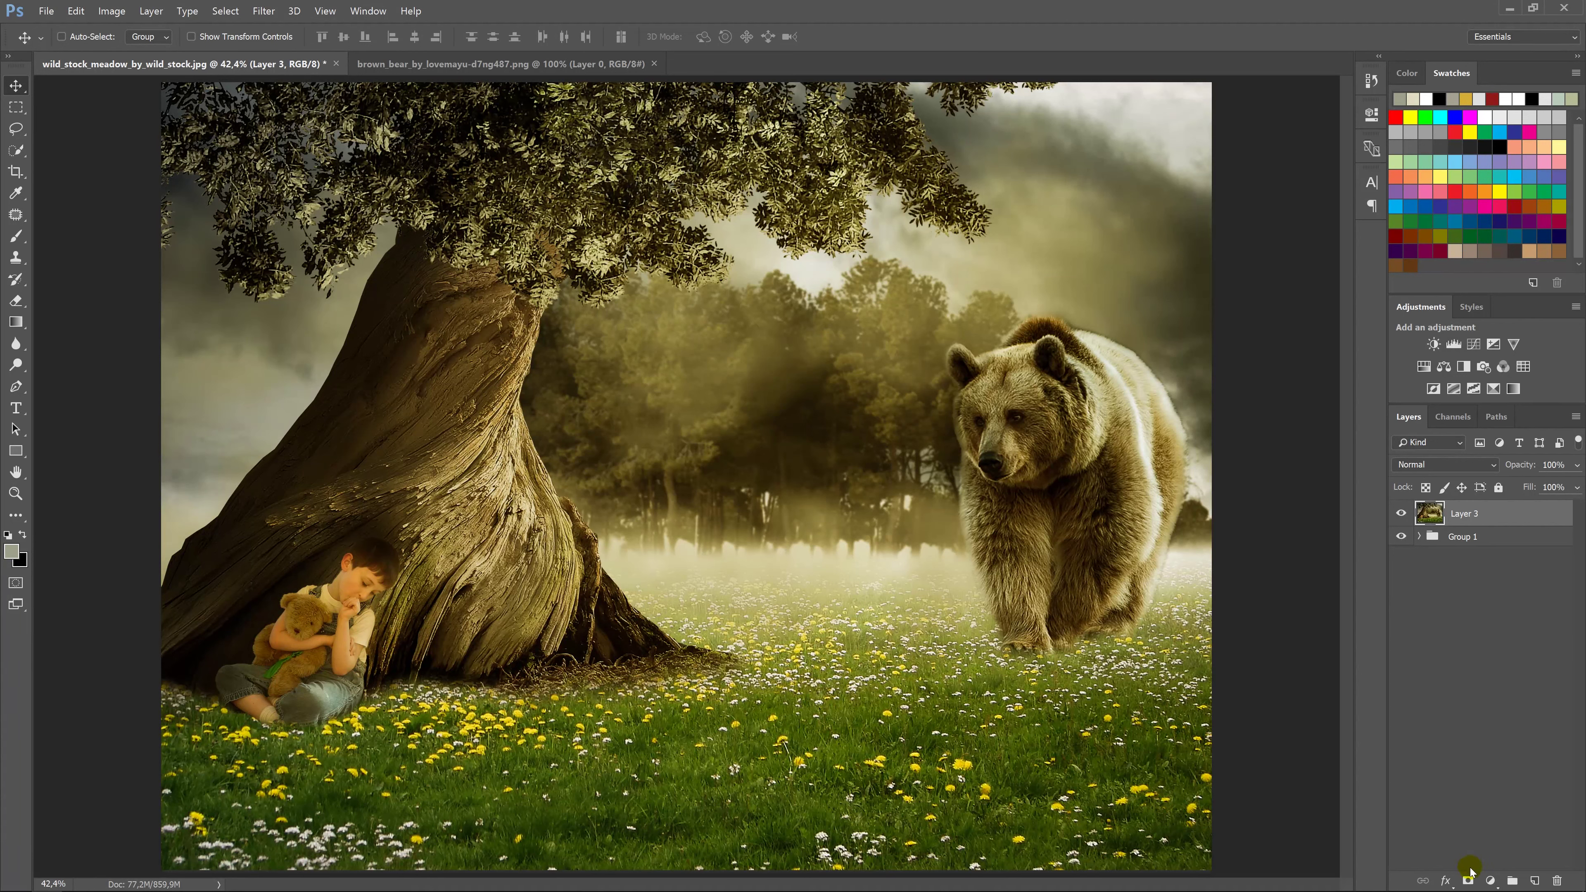
# Add a Brightness/Contrast adjustment layer with Contrast raised to about 37.
pyautogui.click(1490, 881)
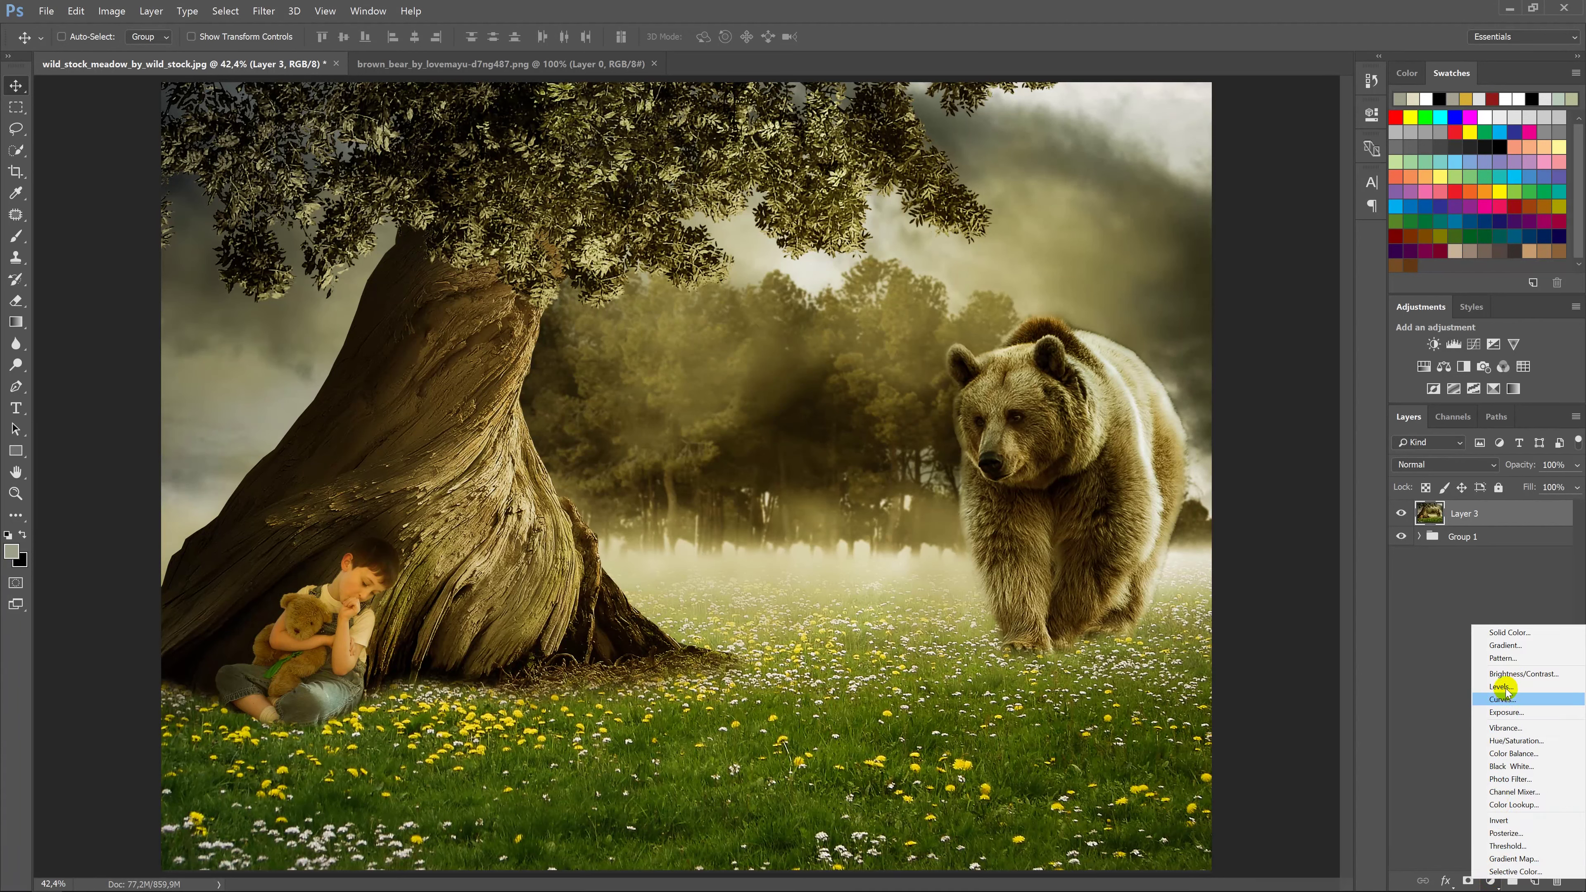
pyautogui.click(1505, 673)
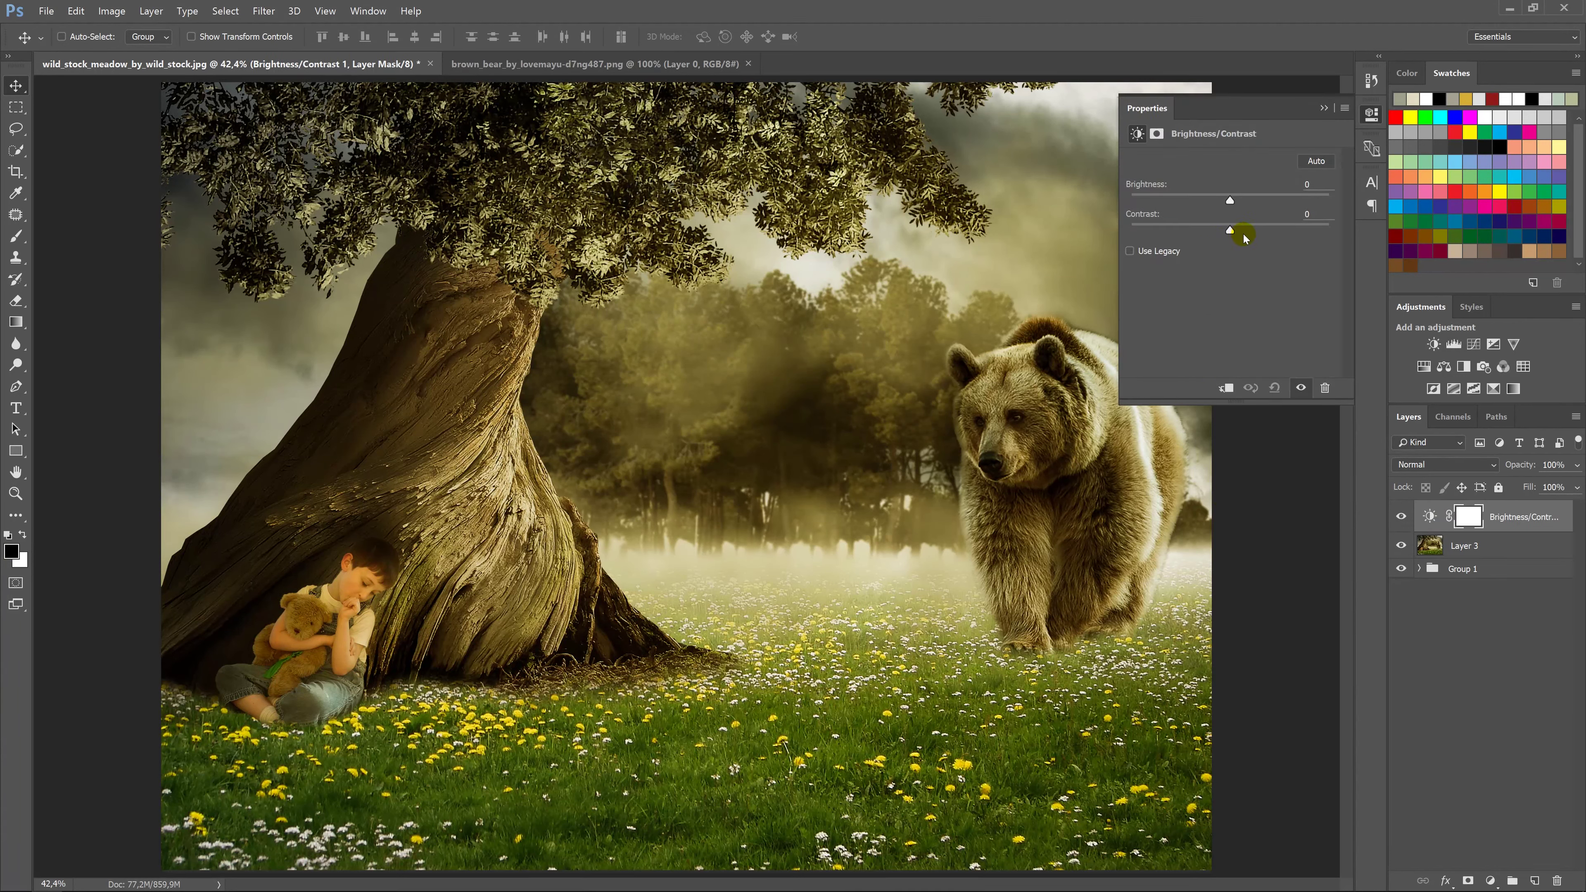
pyautogui.moveTo(1229, 230); pyautogui.dragTo(1266, 230)
pyautogui.click(1325, 110)
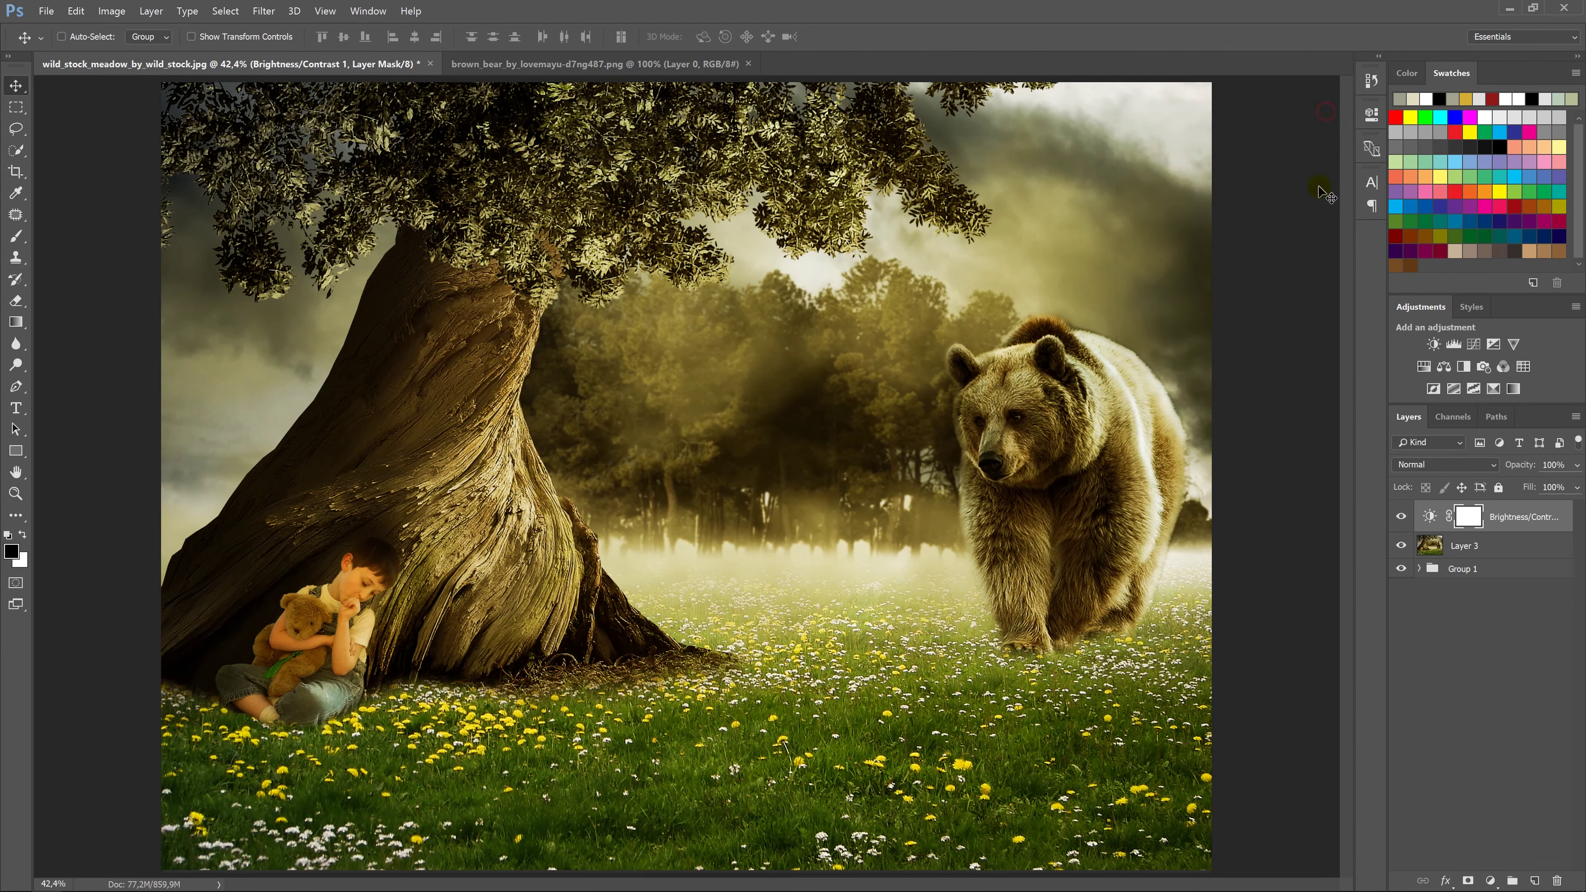